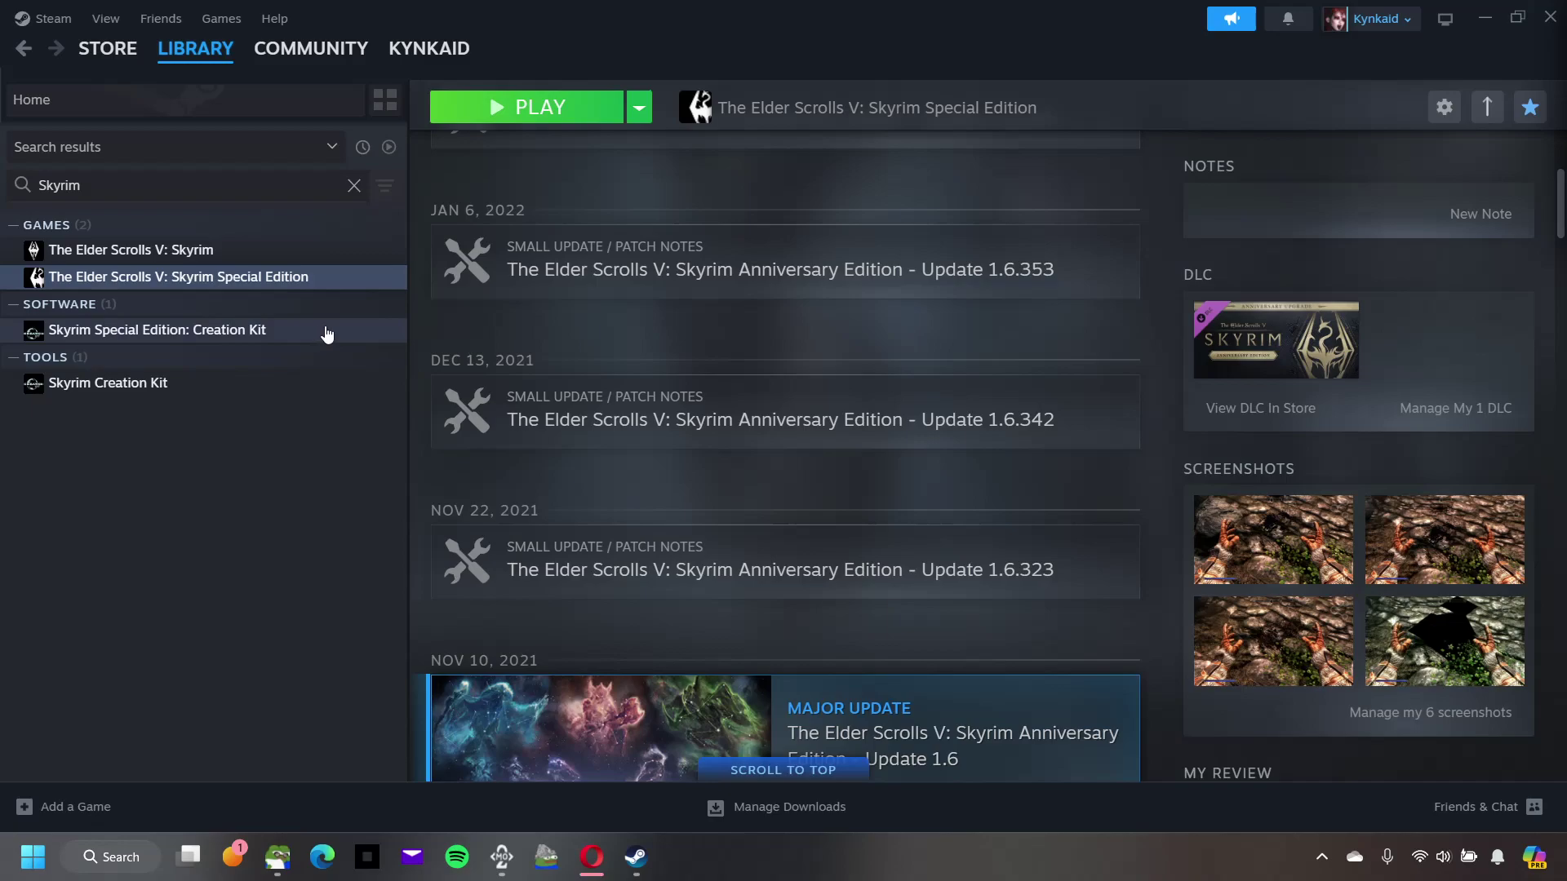
Step: Launch Skyrim Special Edition from Steam, exit its launcher, and minimize Steam
{"action": "left_click", "coordinate": [547, 111]}
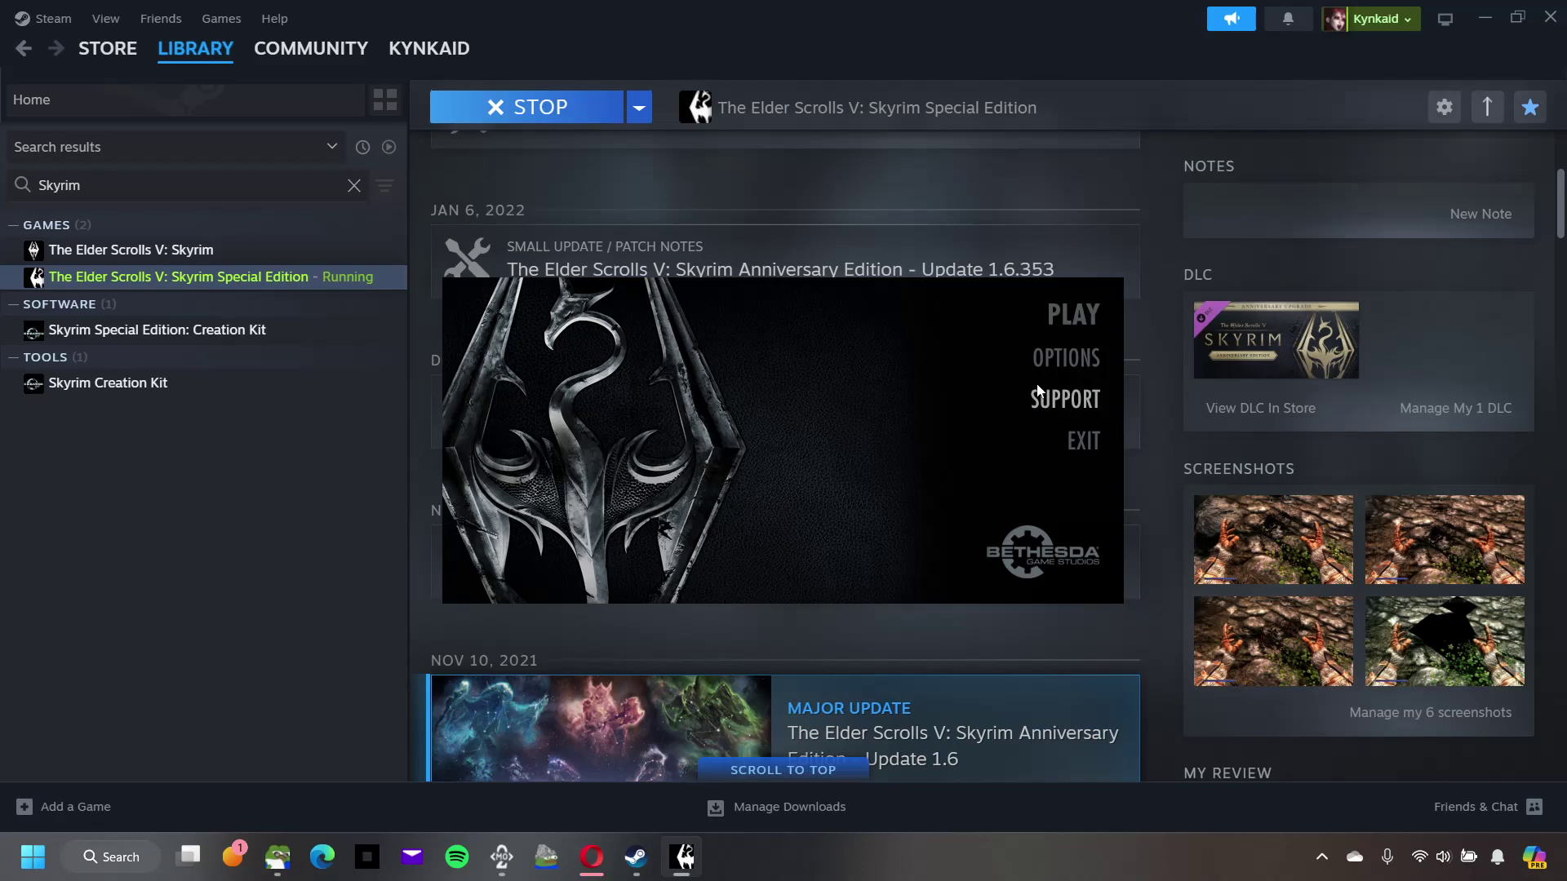
{"action": "left_click", "coordinate": [1079, 441]}
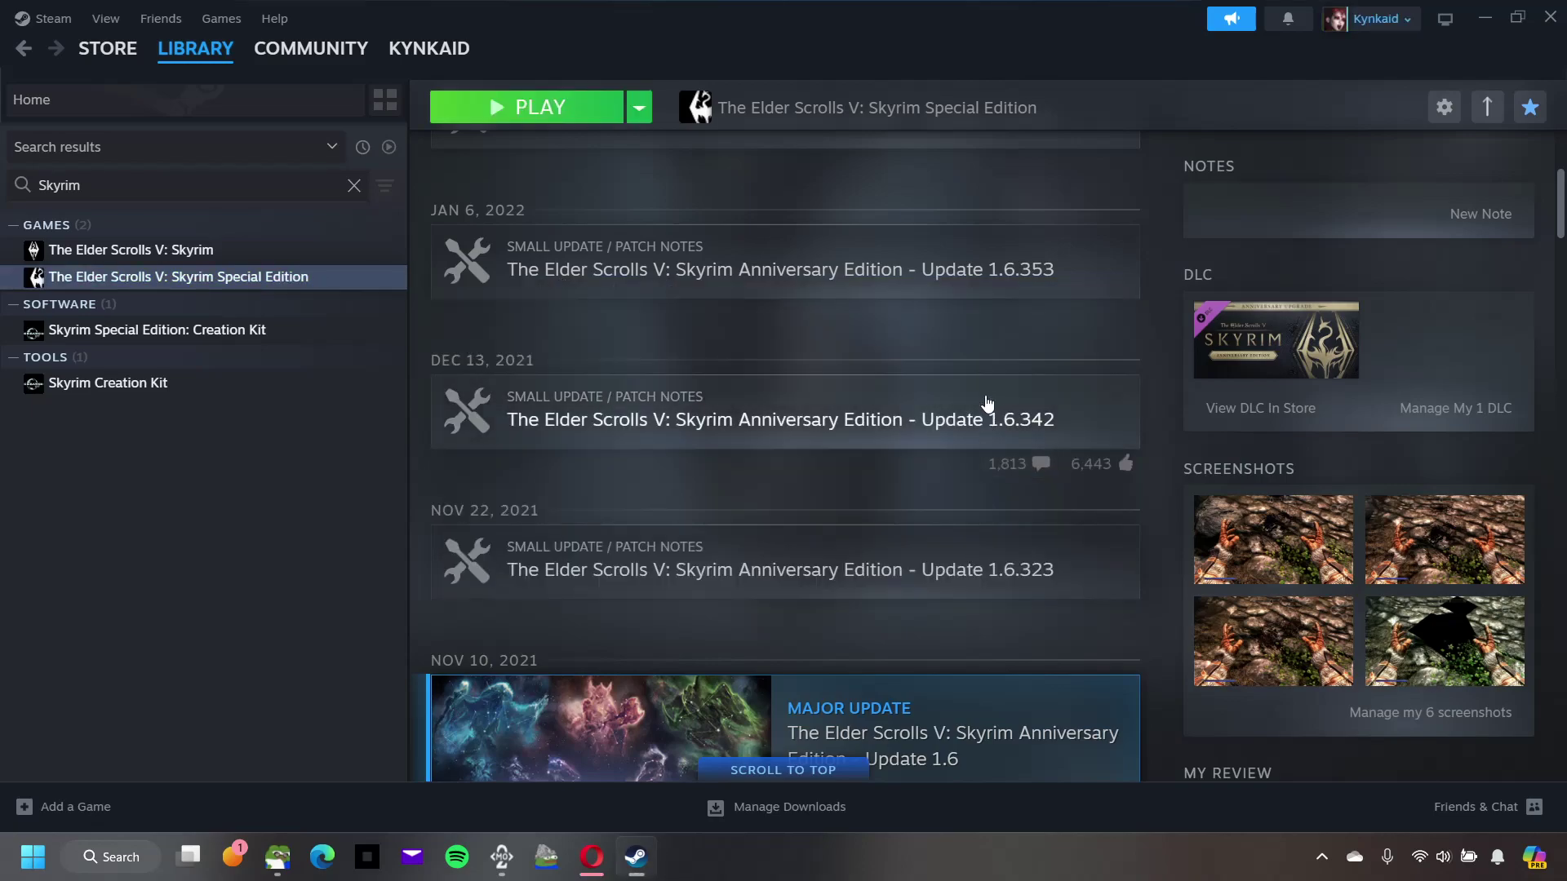
{"action": "left_click", "coordinate": [1481, 22]}
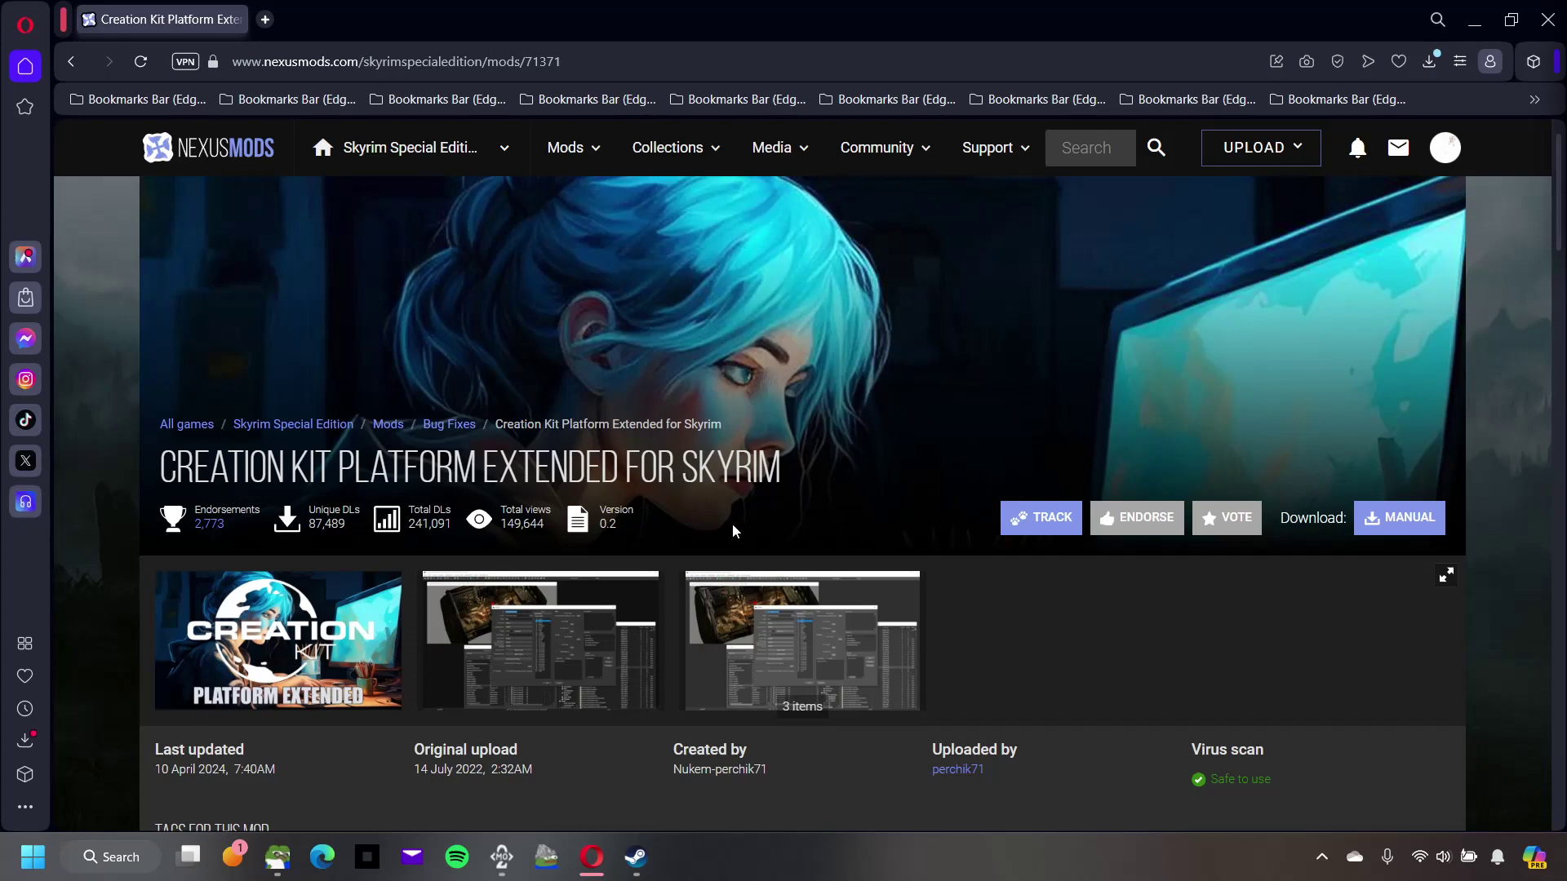
Step: Open File Explorer at the Games folder over the Nexus Mods page
{"action": "left_click", "coordinate": [276, 861]}
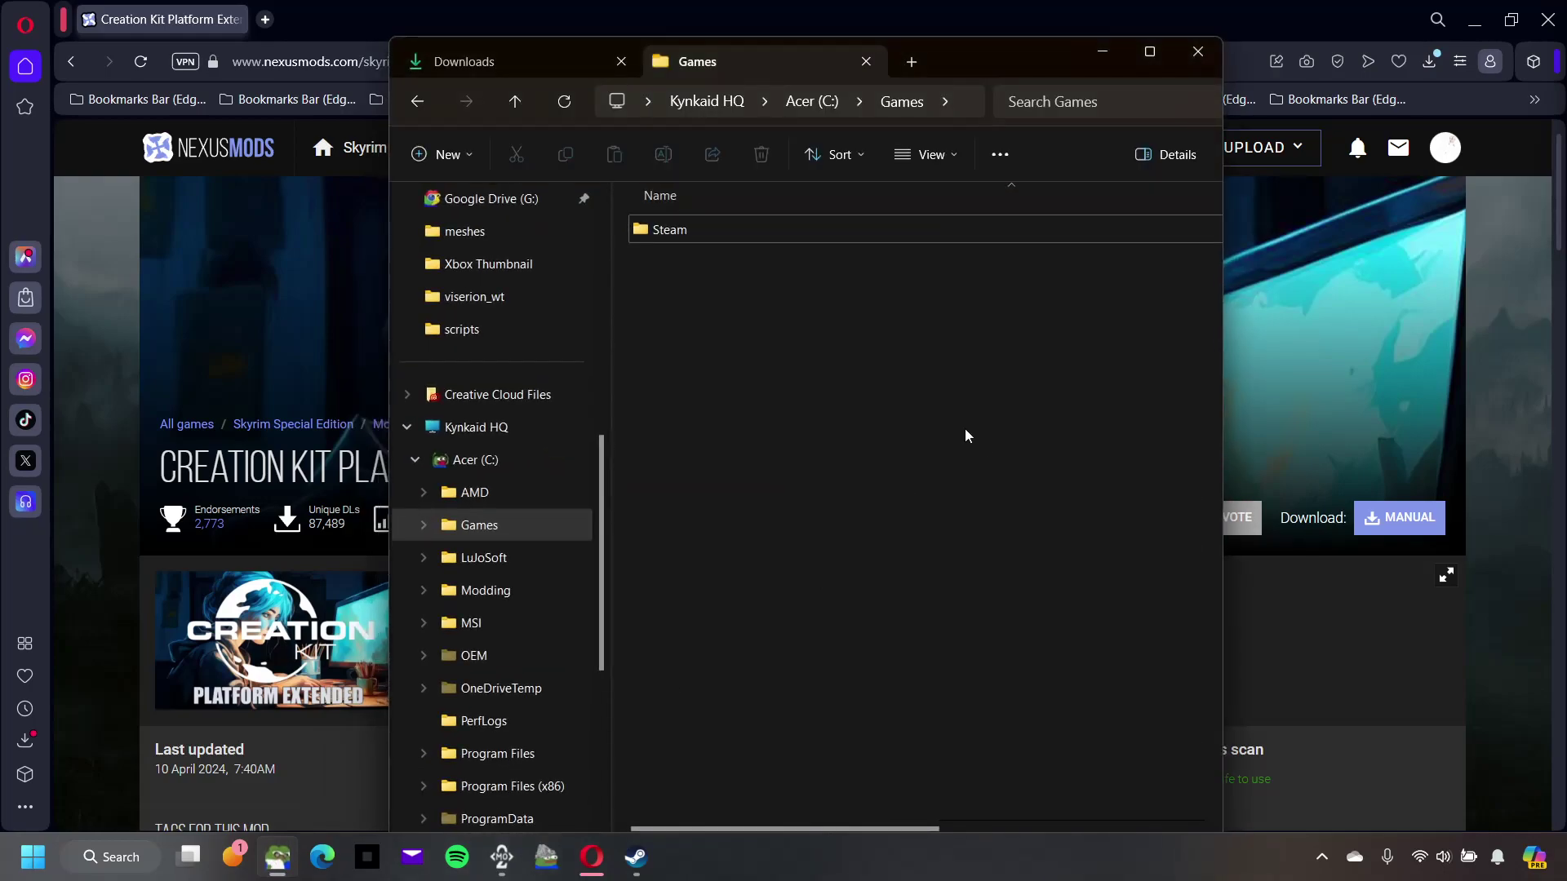
Step: In the Games tab, browse to Steam > steamapps > common > Skyrim Special Edition
{"action": "left_click", "coordinate": [587, 67]}
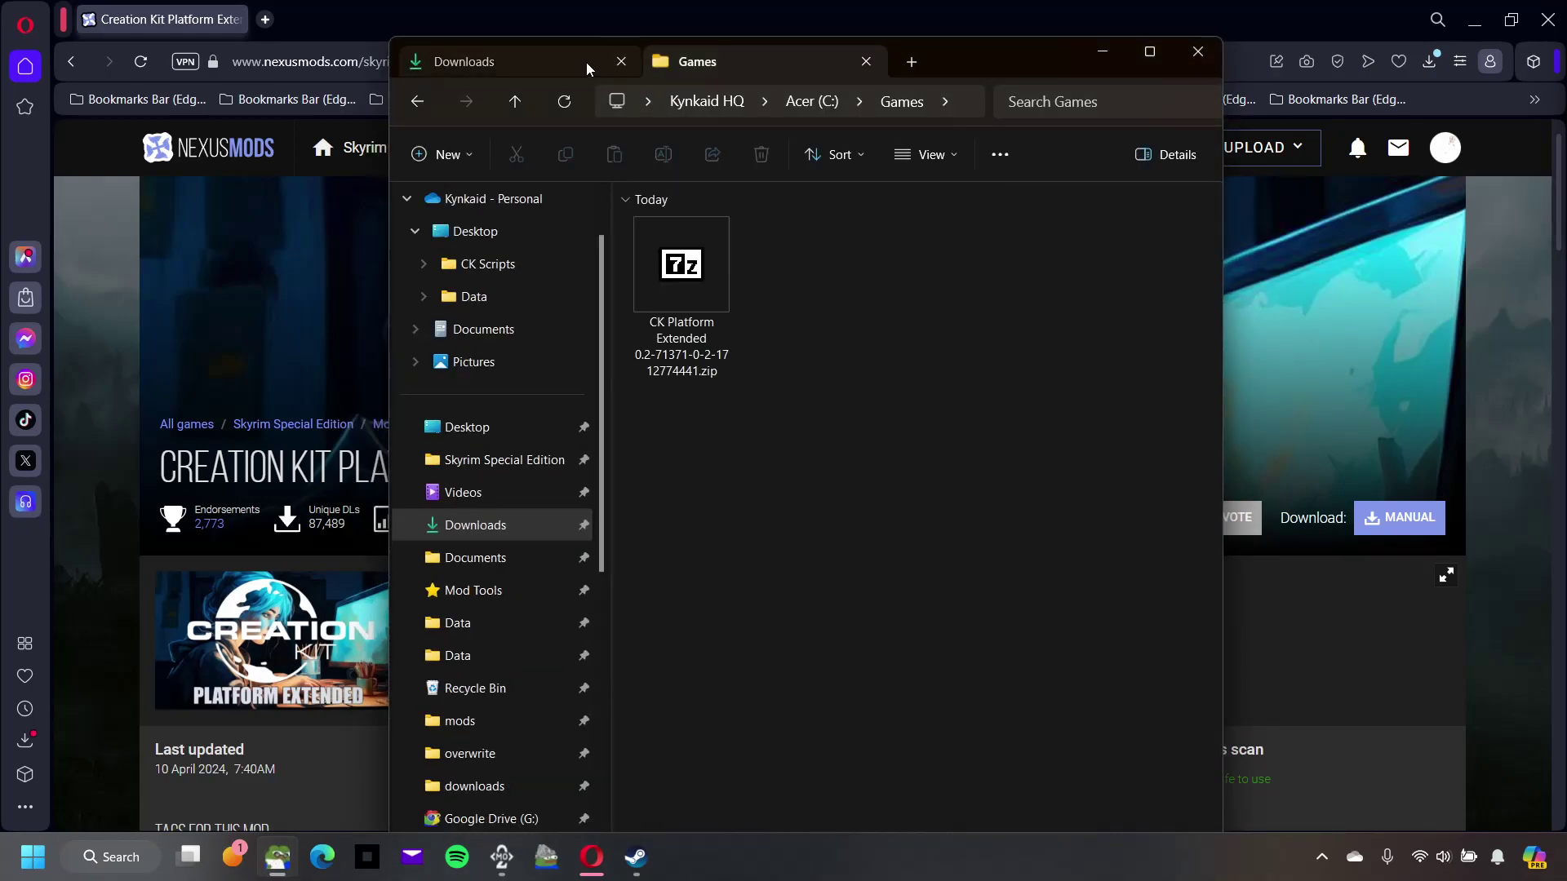
{"action": "left_click", "coordinate": [779, 66]}
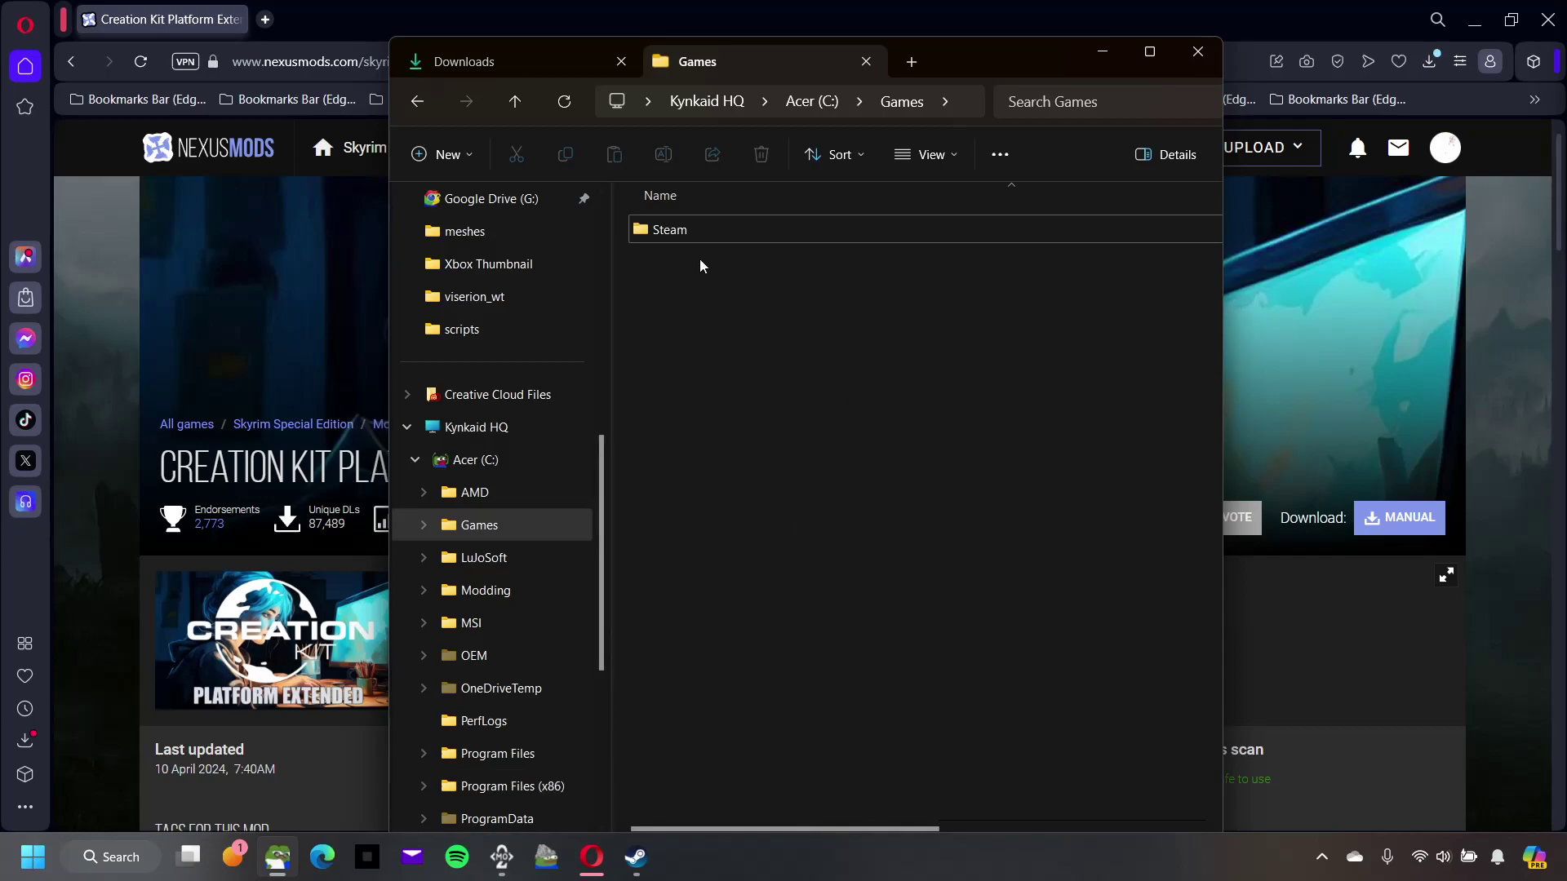
{"action": "double_click", "coordinate": [708, 237]}
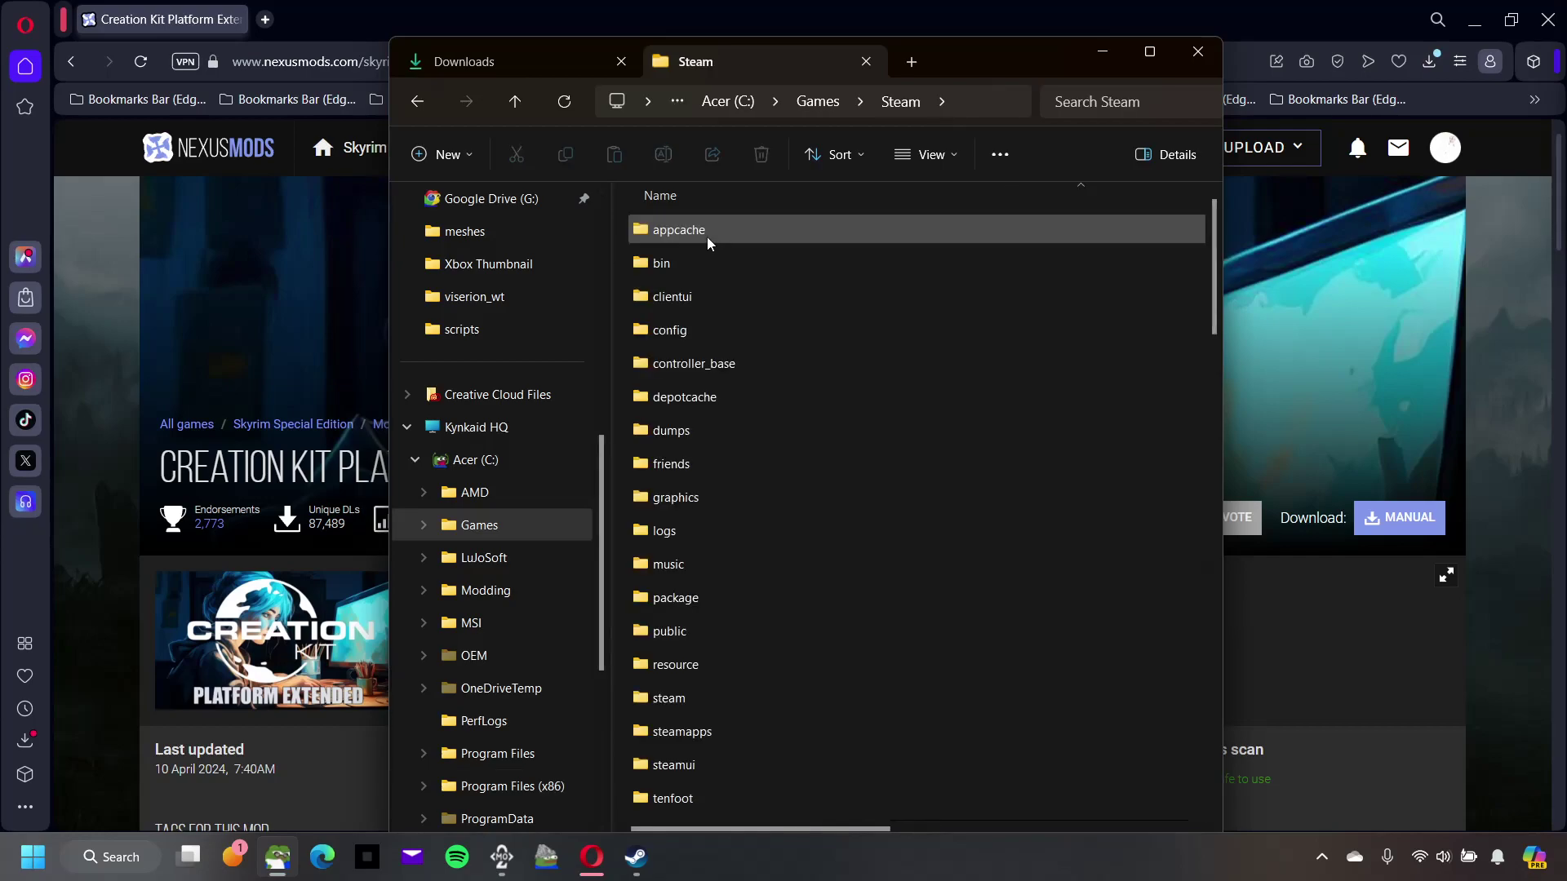
{"action": "double_click", "coordinate": [693, 733]}
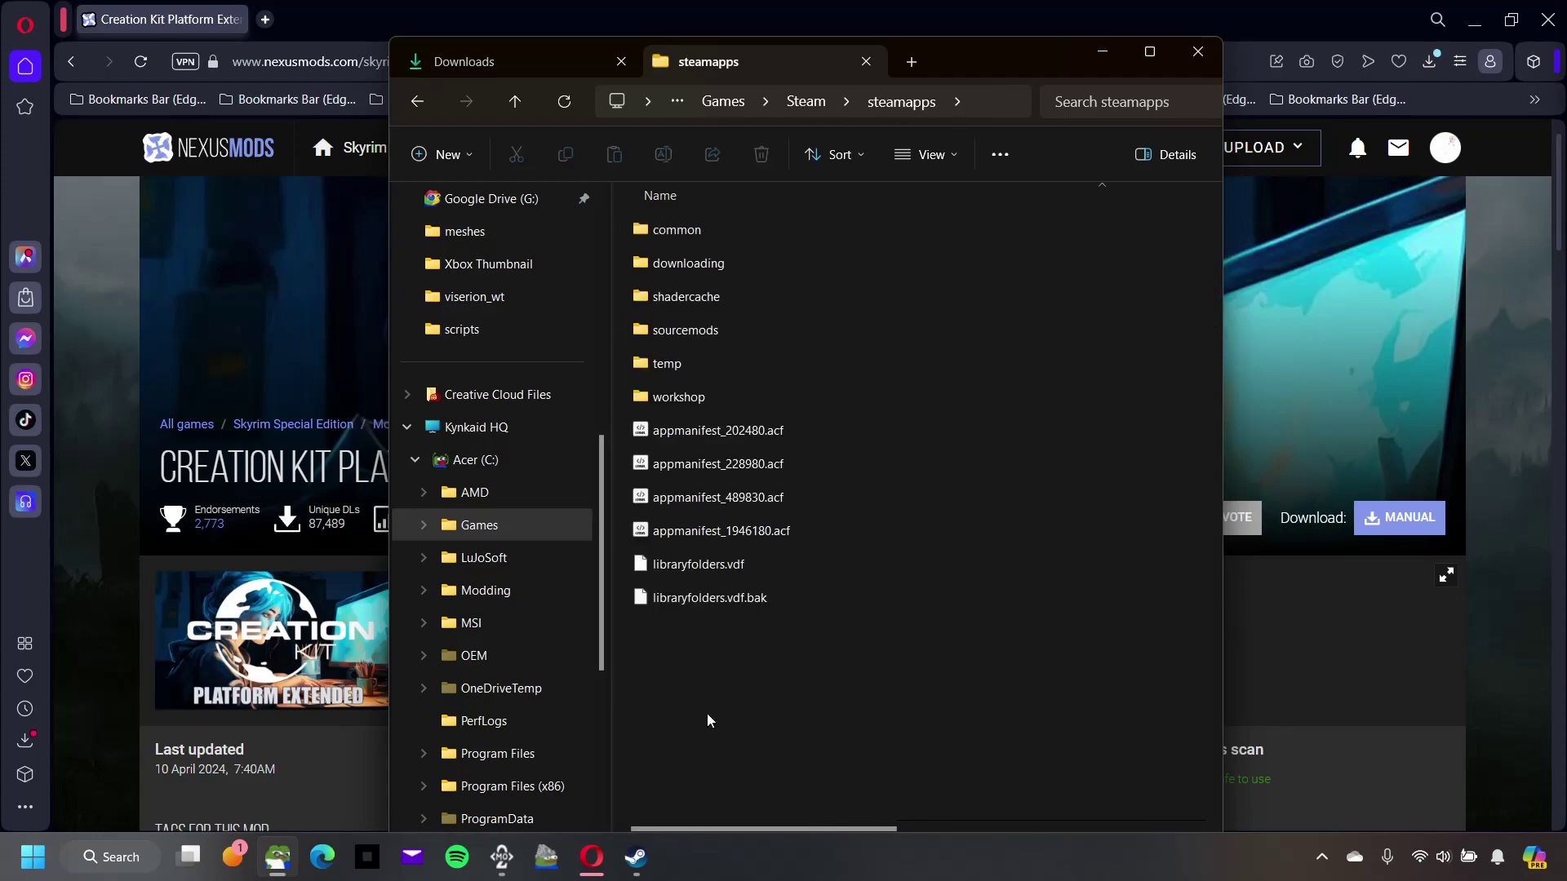
{"action": "double_click", "coordinate": [734, 231]}
{"action": "left_click", "coordinate": [735, 263]}
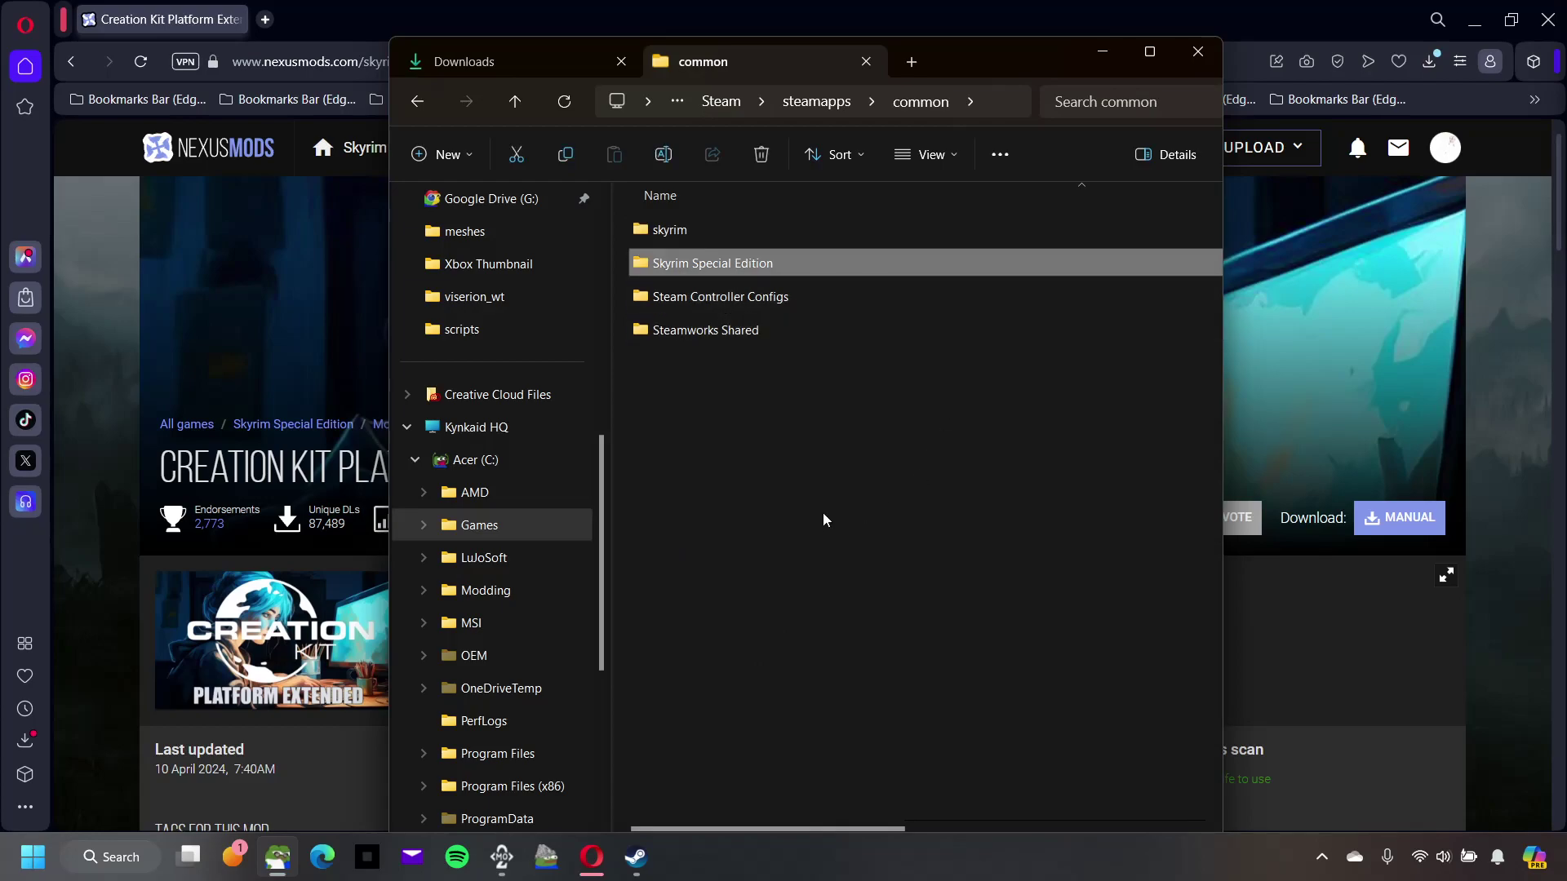
{"action": "right_click", "coordinate": [846, 269]}
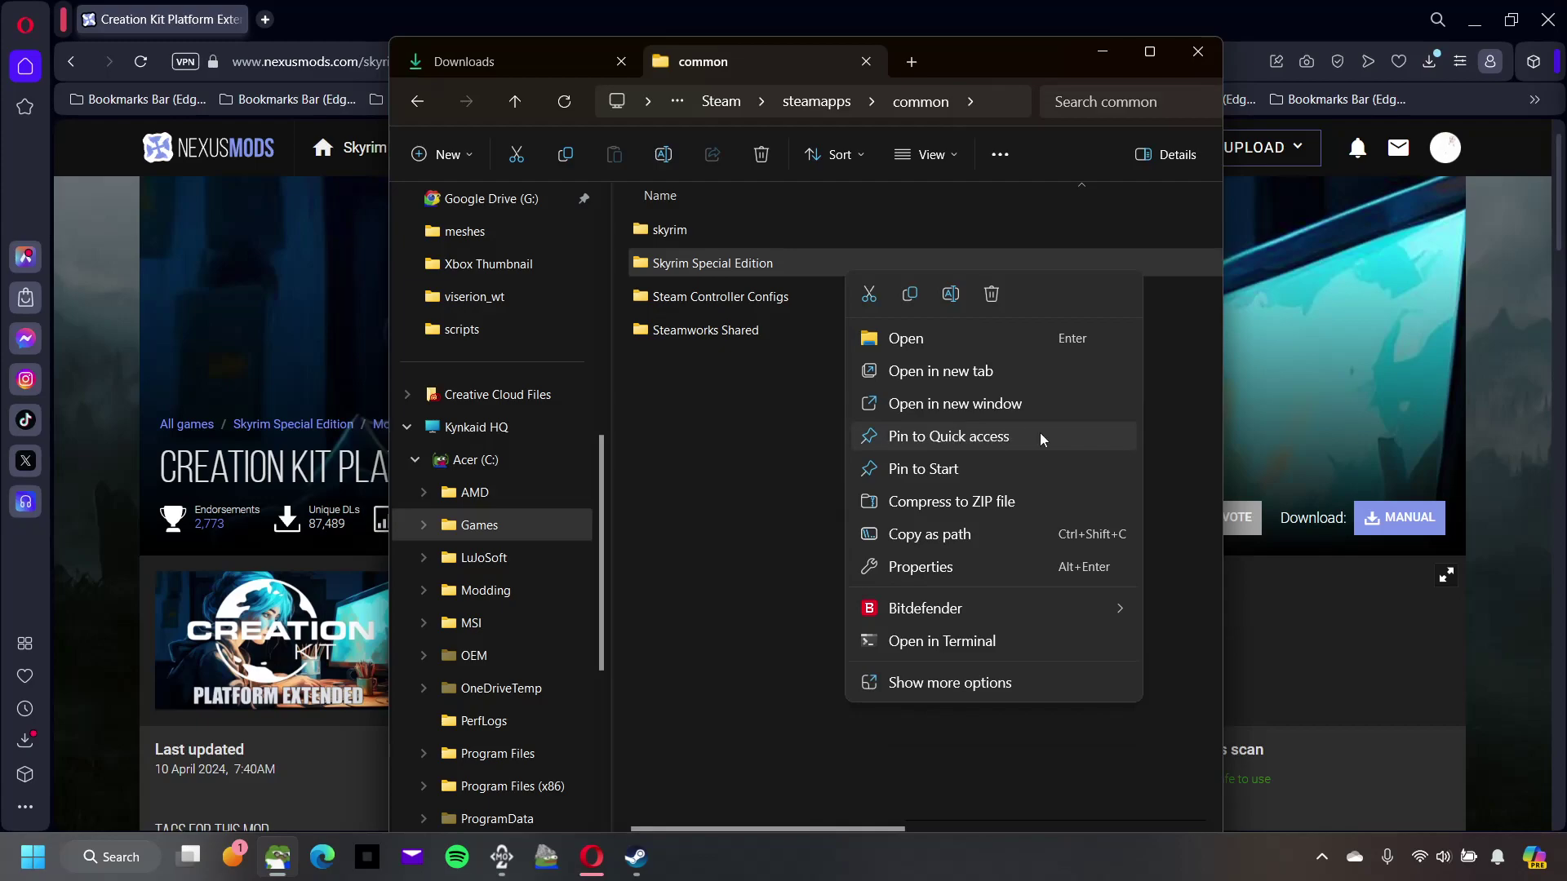
{"action": "left_click", "coordinate": [788, 449]}
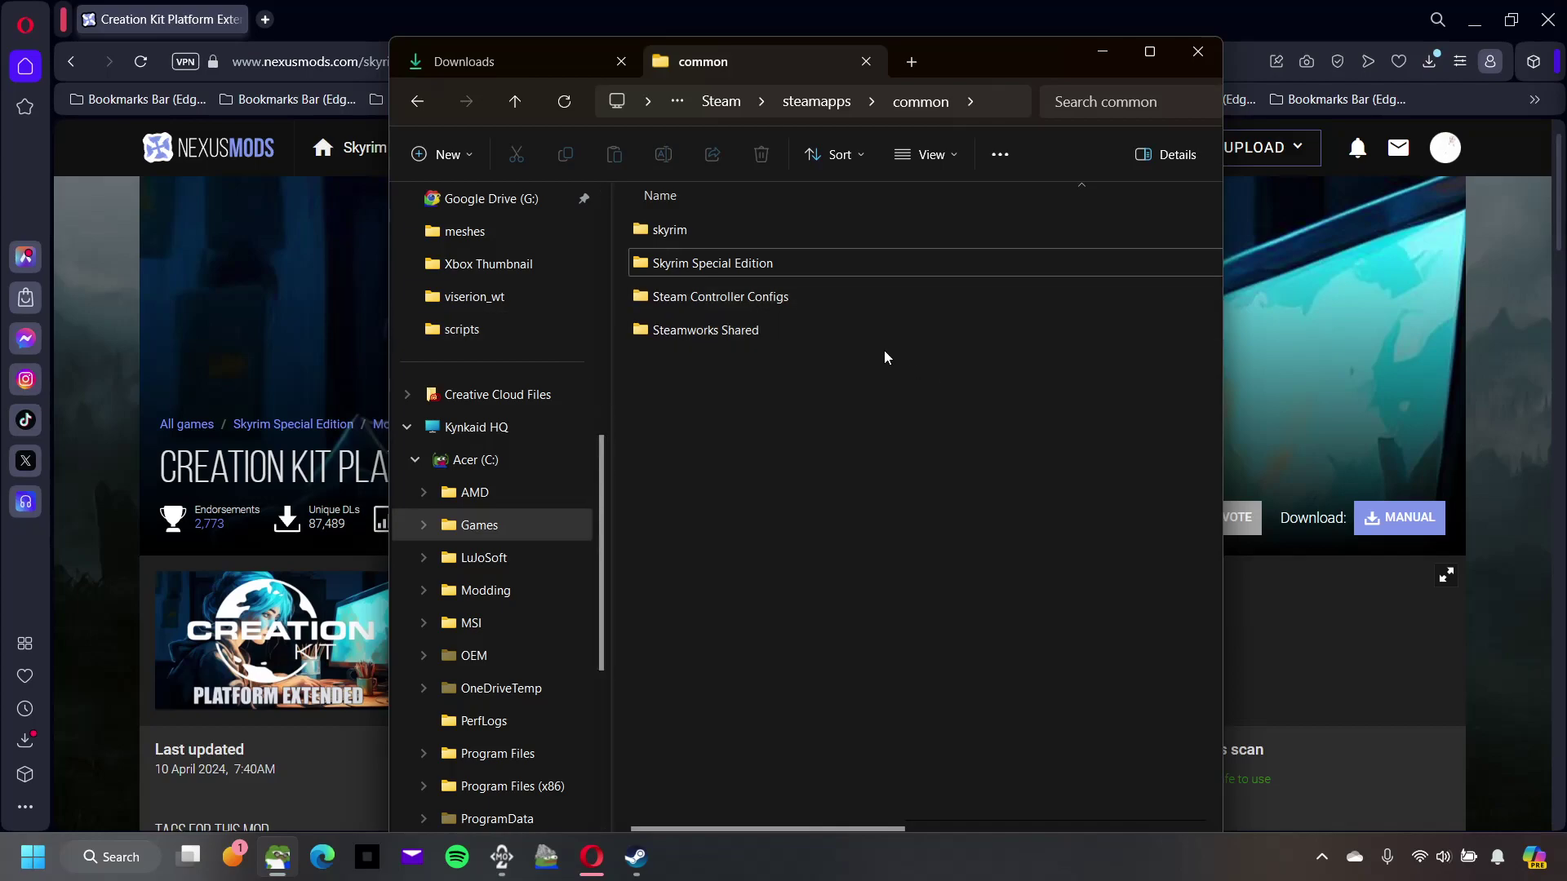
{"action": "left_click", "coordinate": [835, 275]}
{"action": "double_click", "coordinate": [835, 275]}
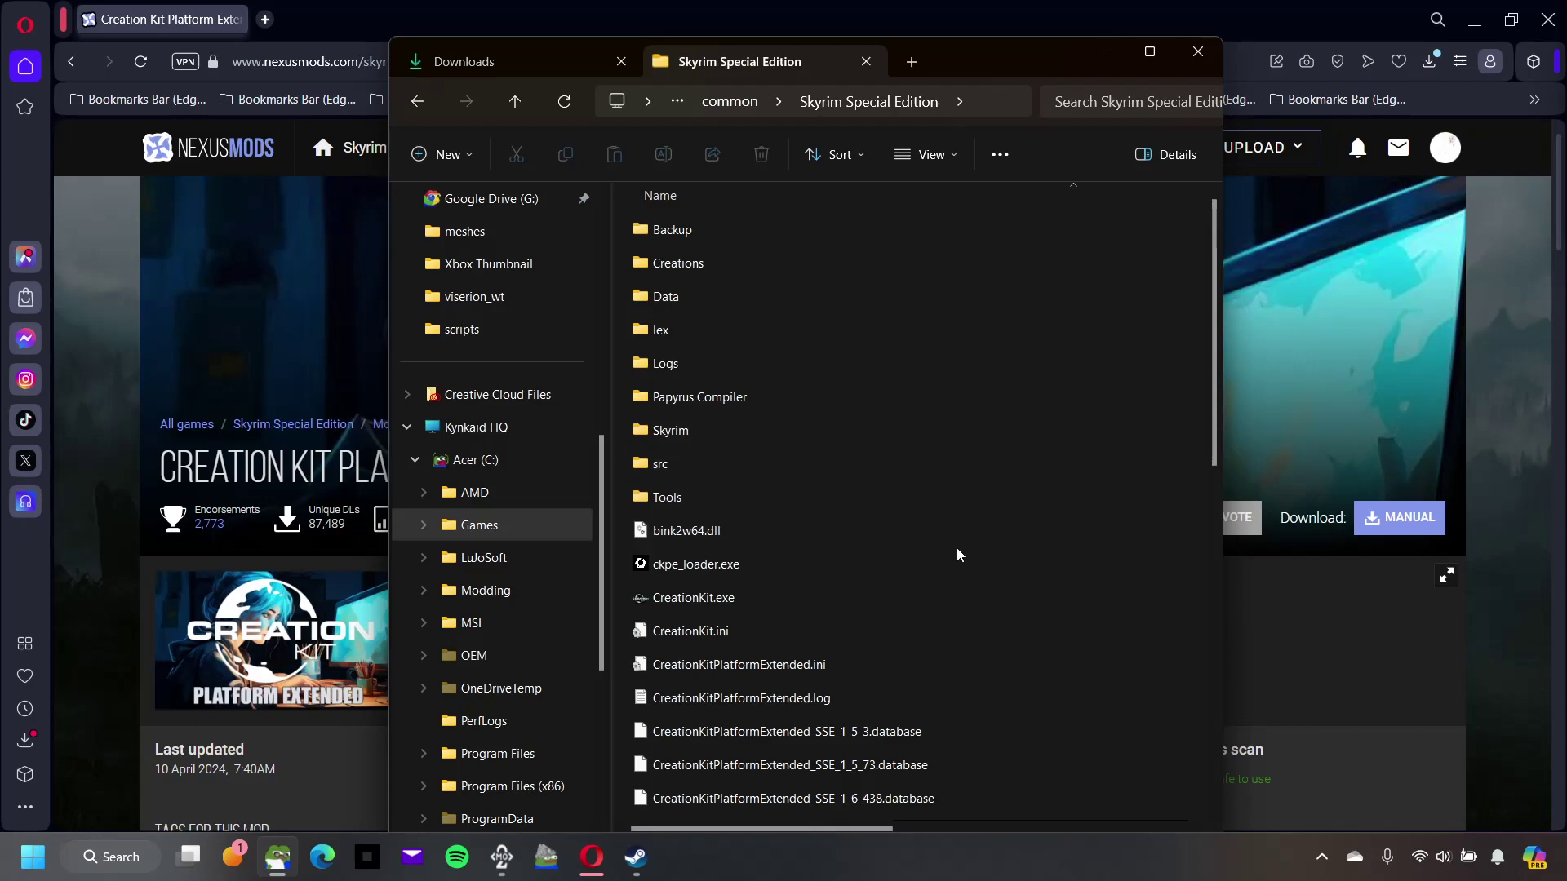
Step: Look over the game folder, then return to Downloads showing the CK Platform Extended zip
{"action": "scroll", "coordinate": [965, 540], "scroll_direction": "down", "scroll_amount": 7}
{"action": "scroll", "coordinate": [965, 538], "scroll_direction": "up", "scroll_amount": 5}
{"action": "scroll", "coordinate": [965, 539], "scroll_direction": "up", "scroll_amount": 3}
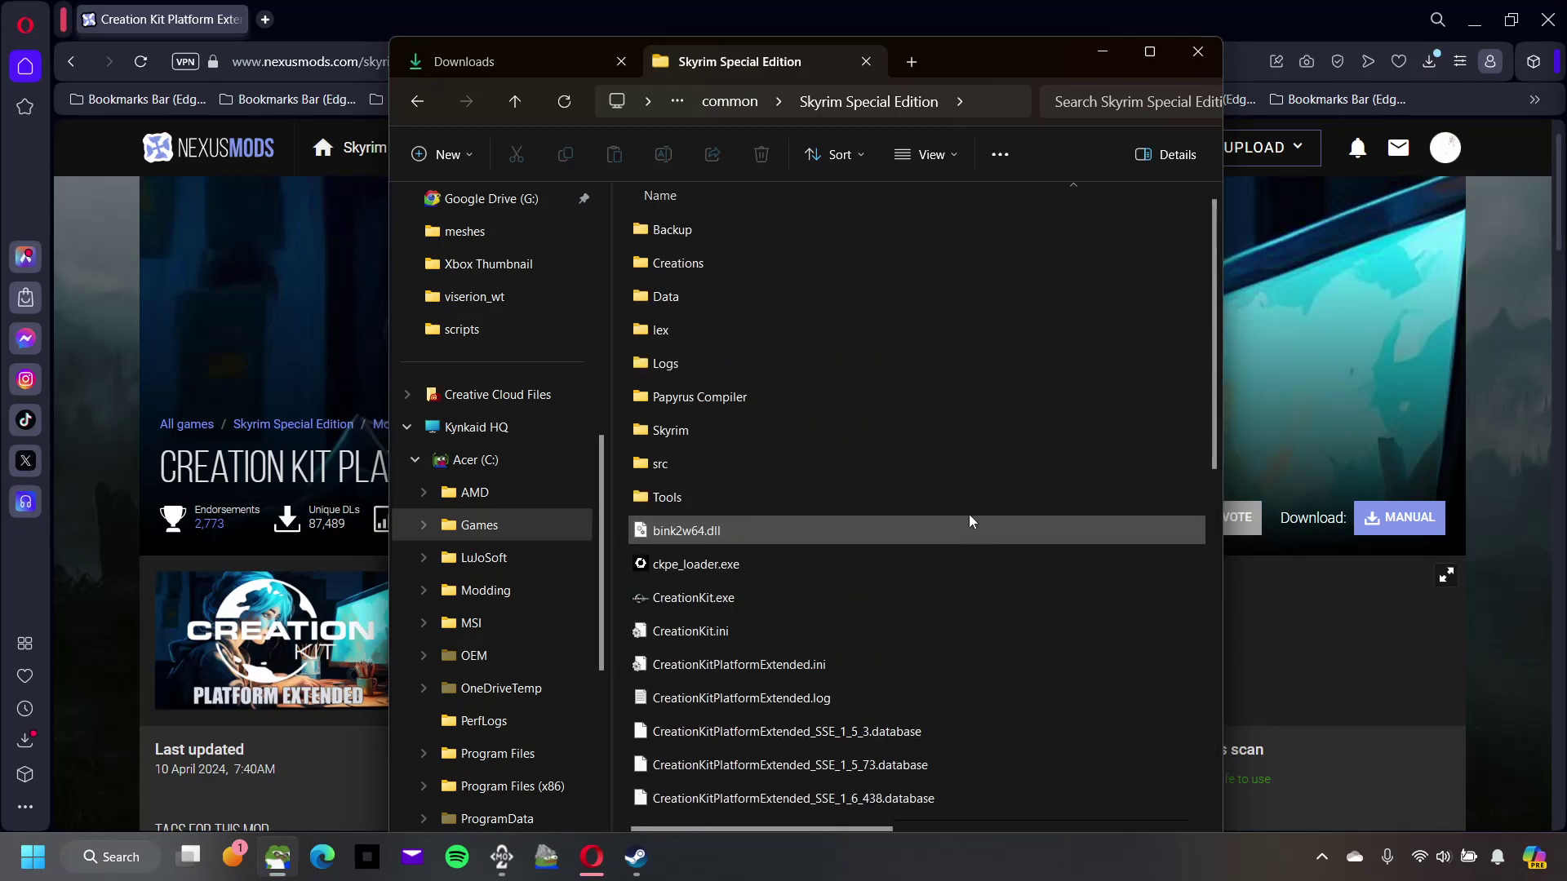
{"action": "left_click", "coordinate": [457, 61]}
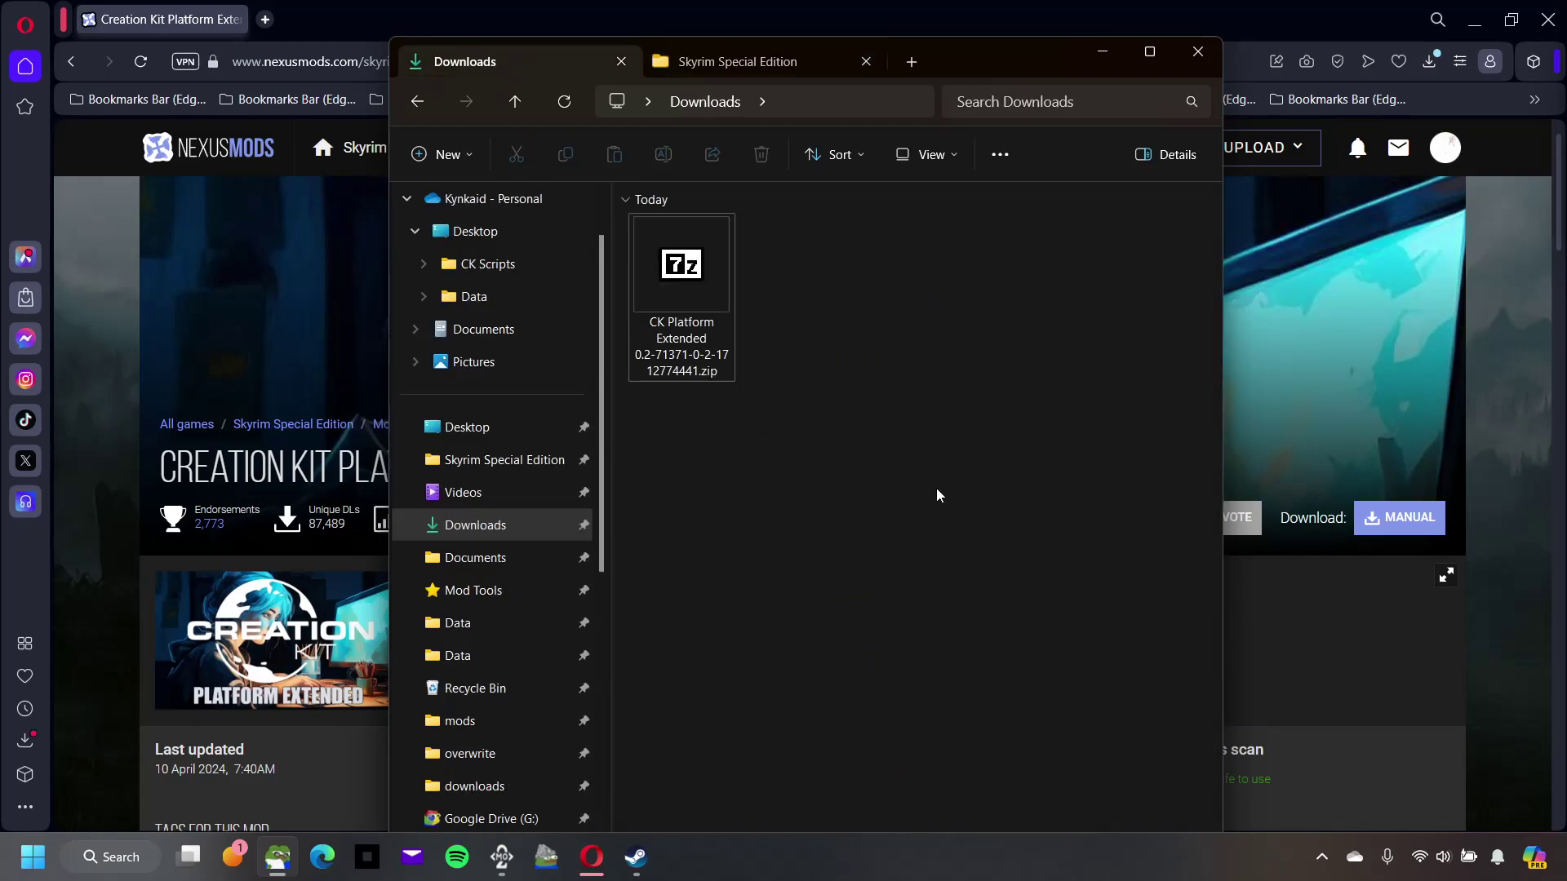
Step: Extract the CK Platform Extended zip with 7-Zip into its own folder and select all twelve files
{"action": "right_click", "coordinate": [722, 357]}
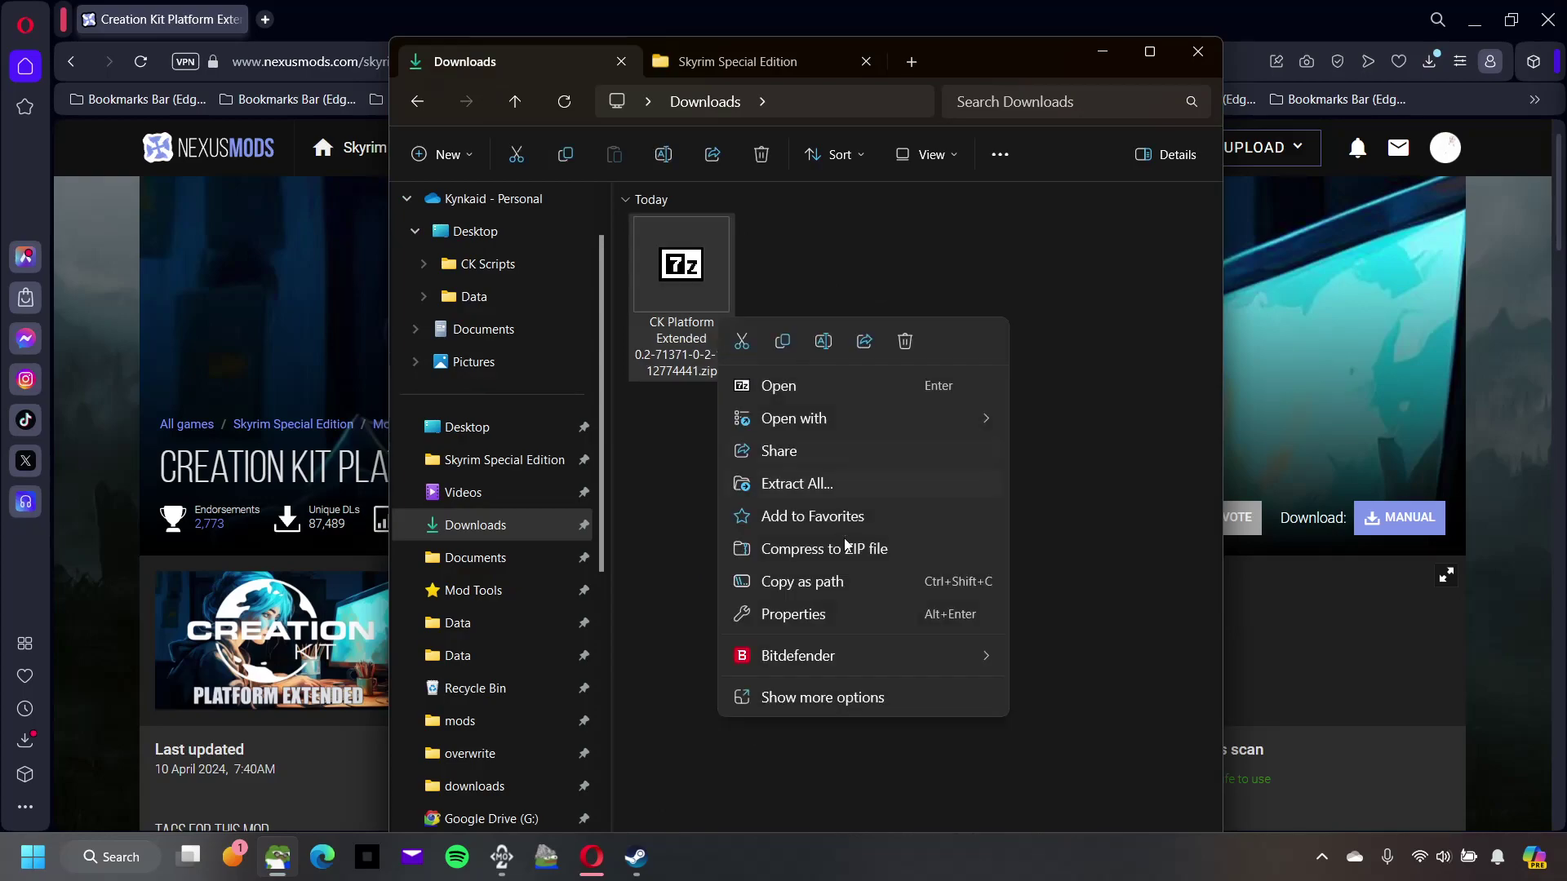
{"action": "left_click", "coordinate": [830, 707]}
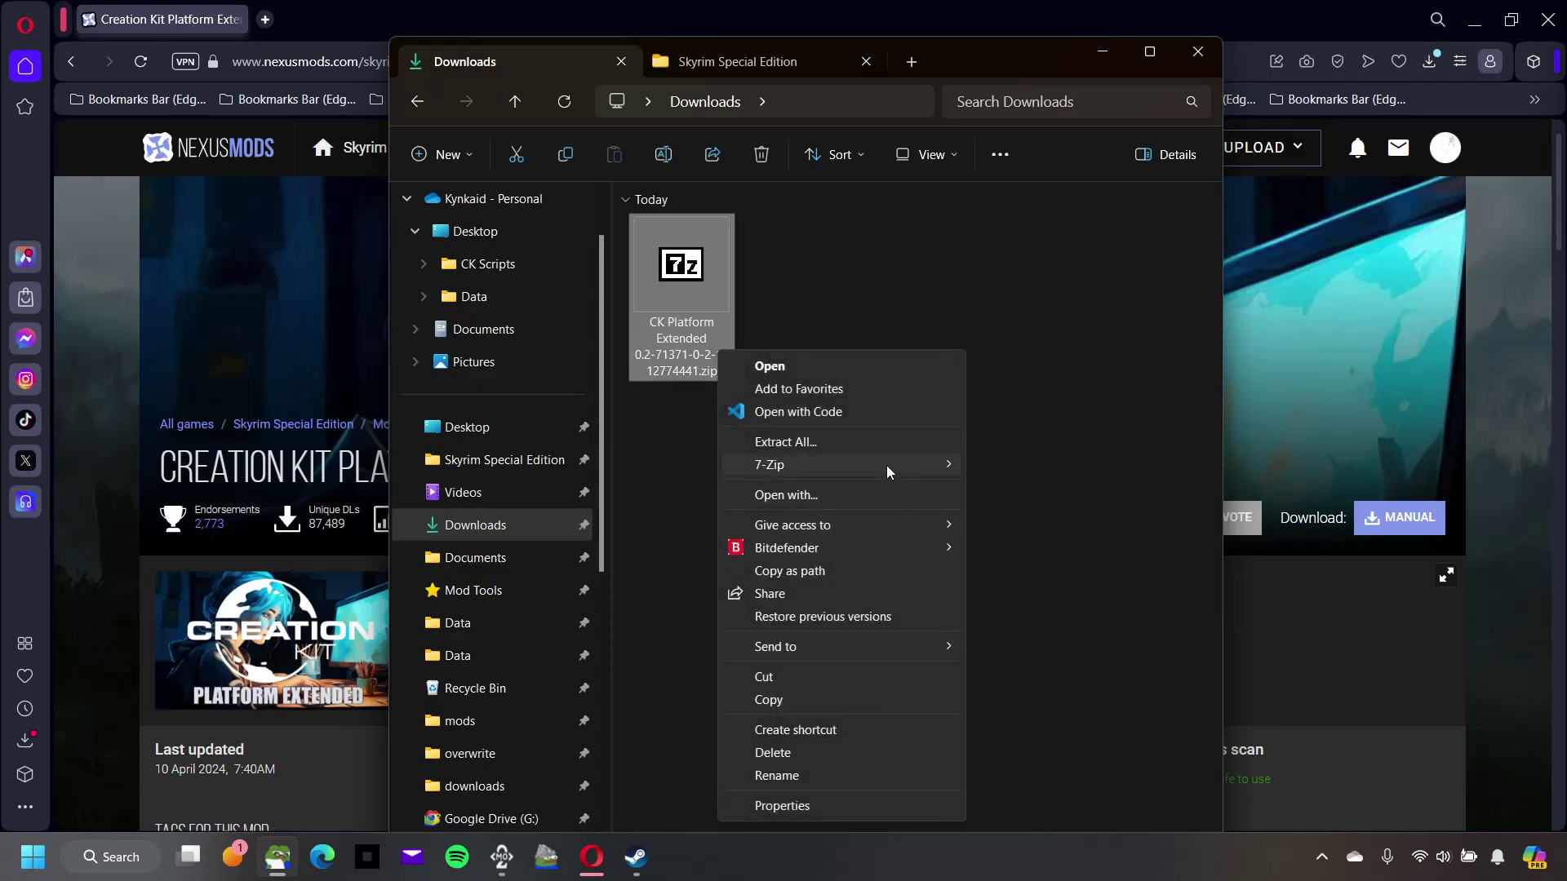
{"action": "mouse_move", "coordinate": [890, 467]}
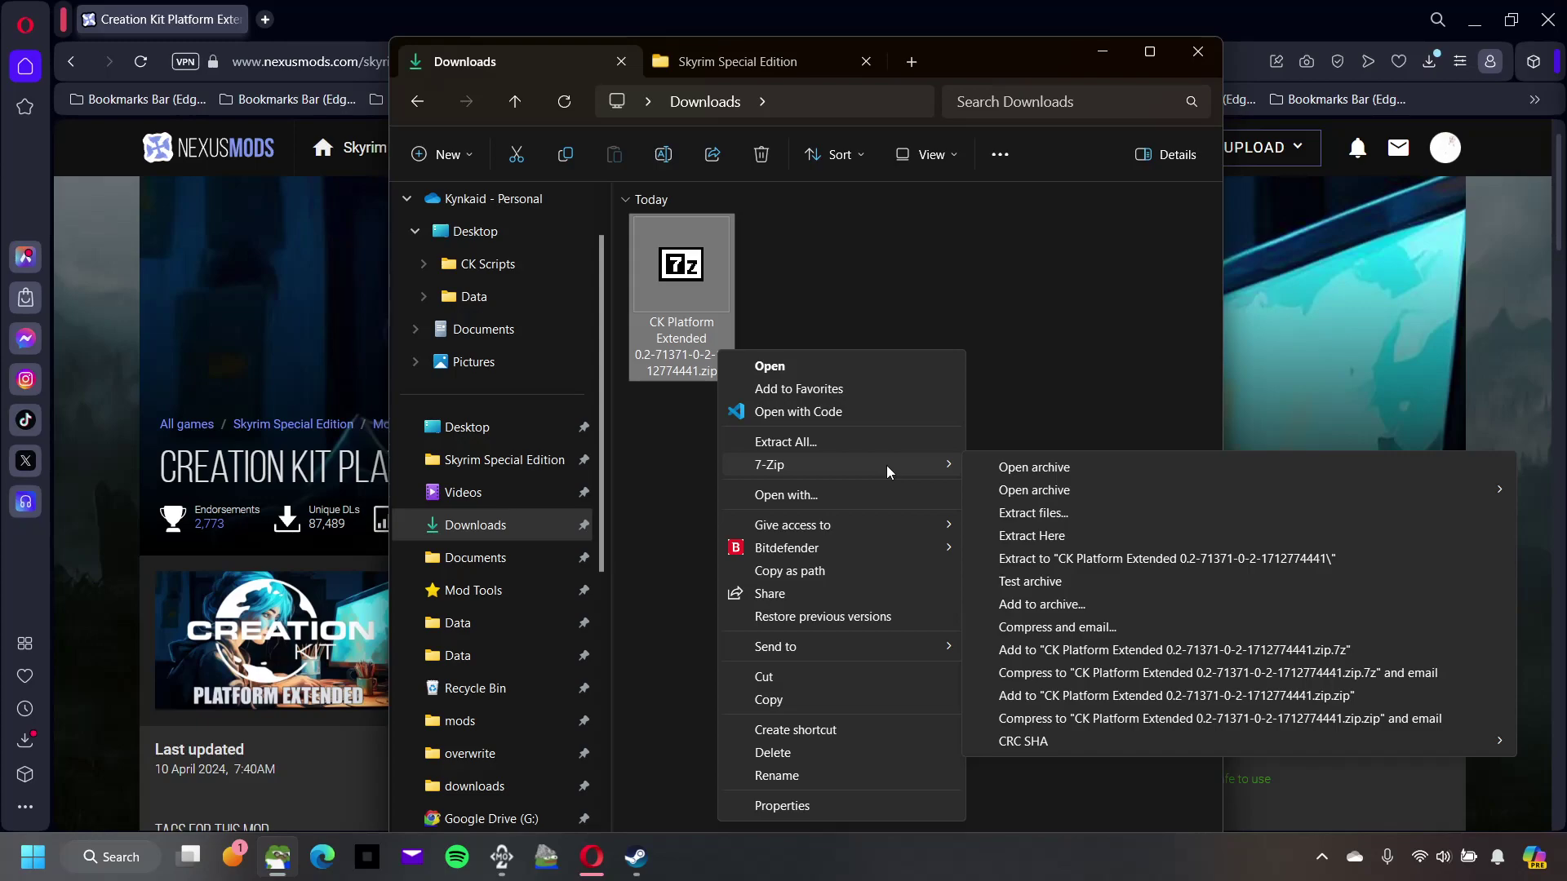
{"action": "left_click", "coordinate": [1151, 559]}
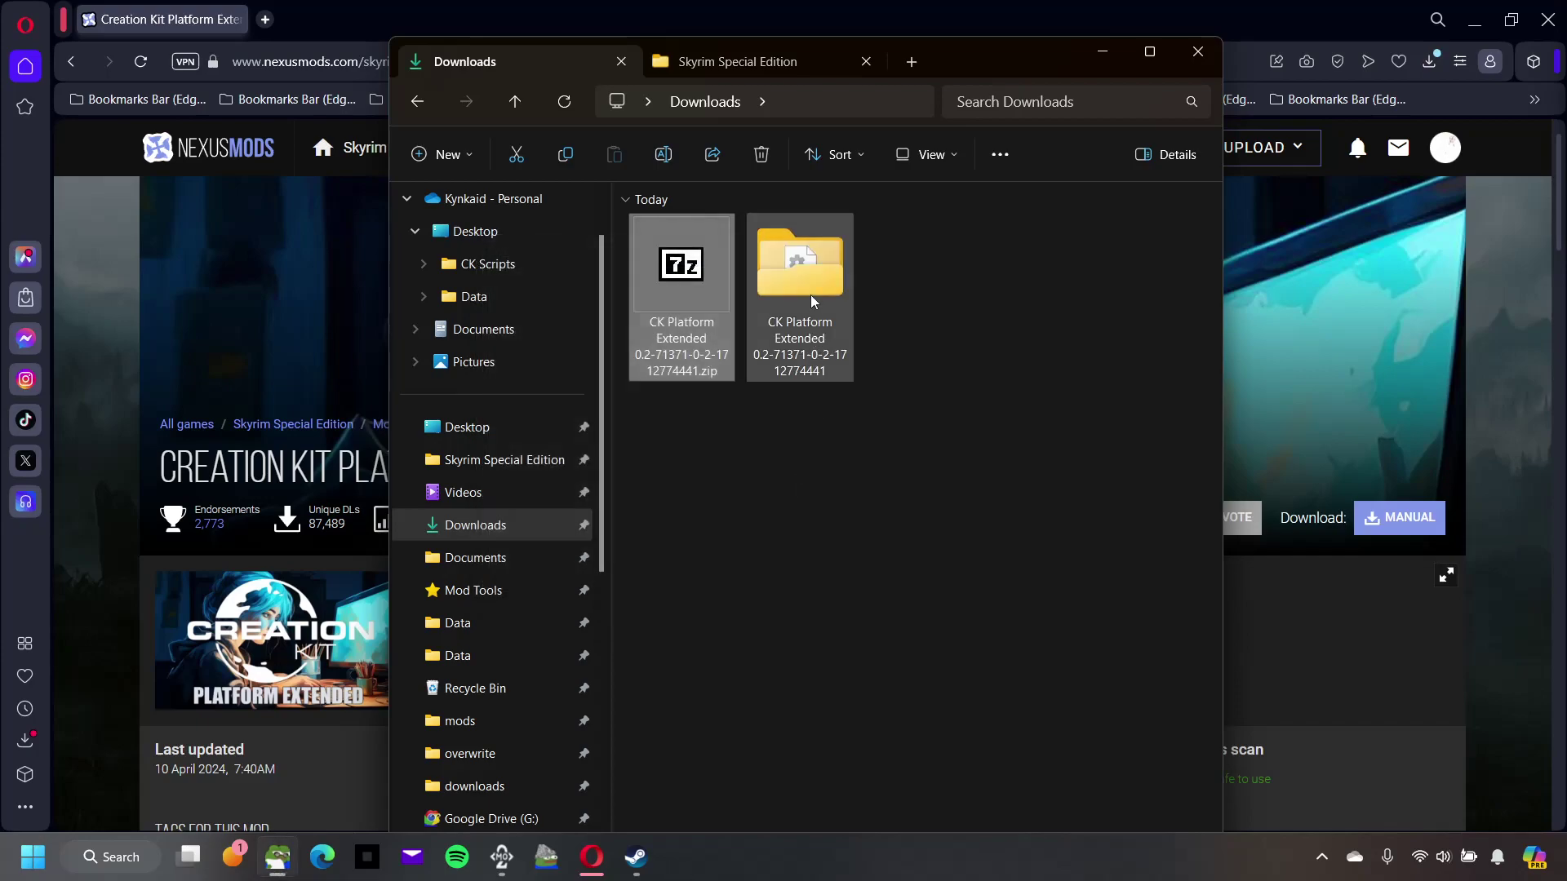
{"action": "double_click", "coordinate": [813, 293]}
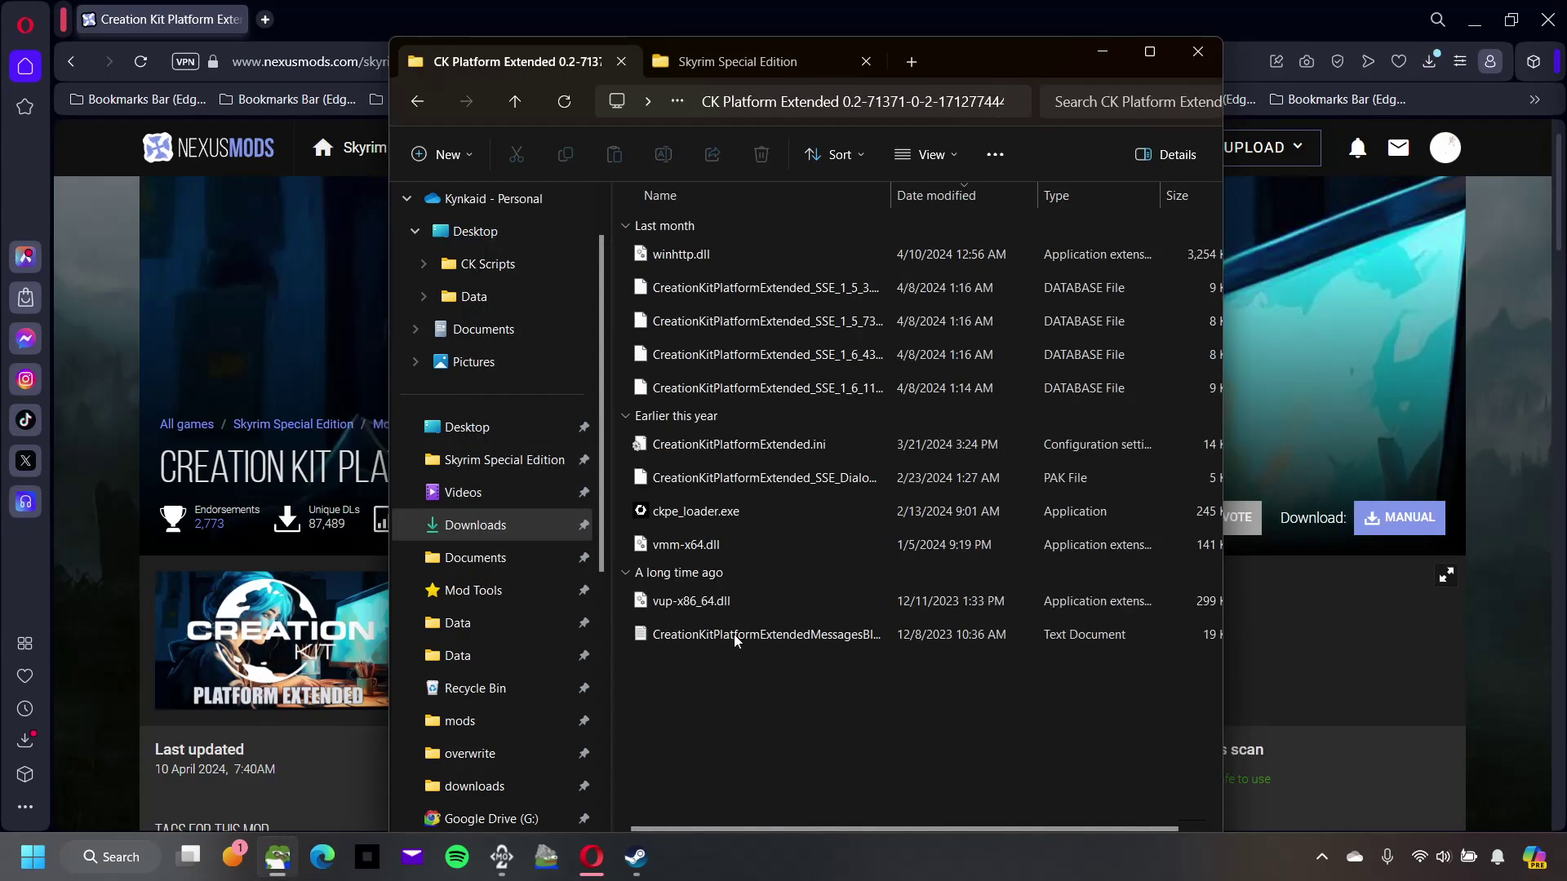
{"action": "left_click_drag", "start_coordinate": [720, 663], "coordinate": [725, 245]}
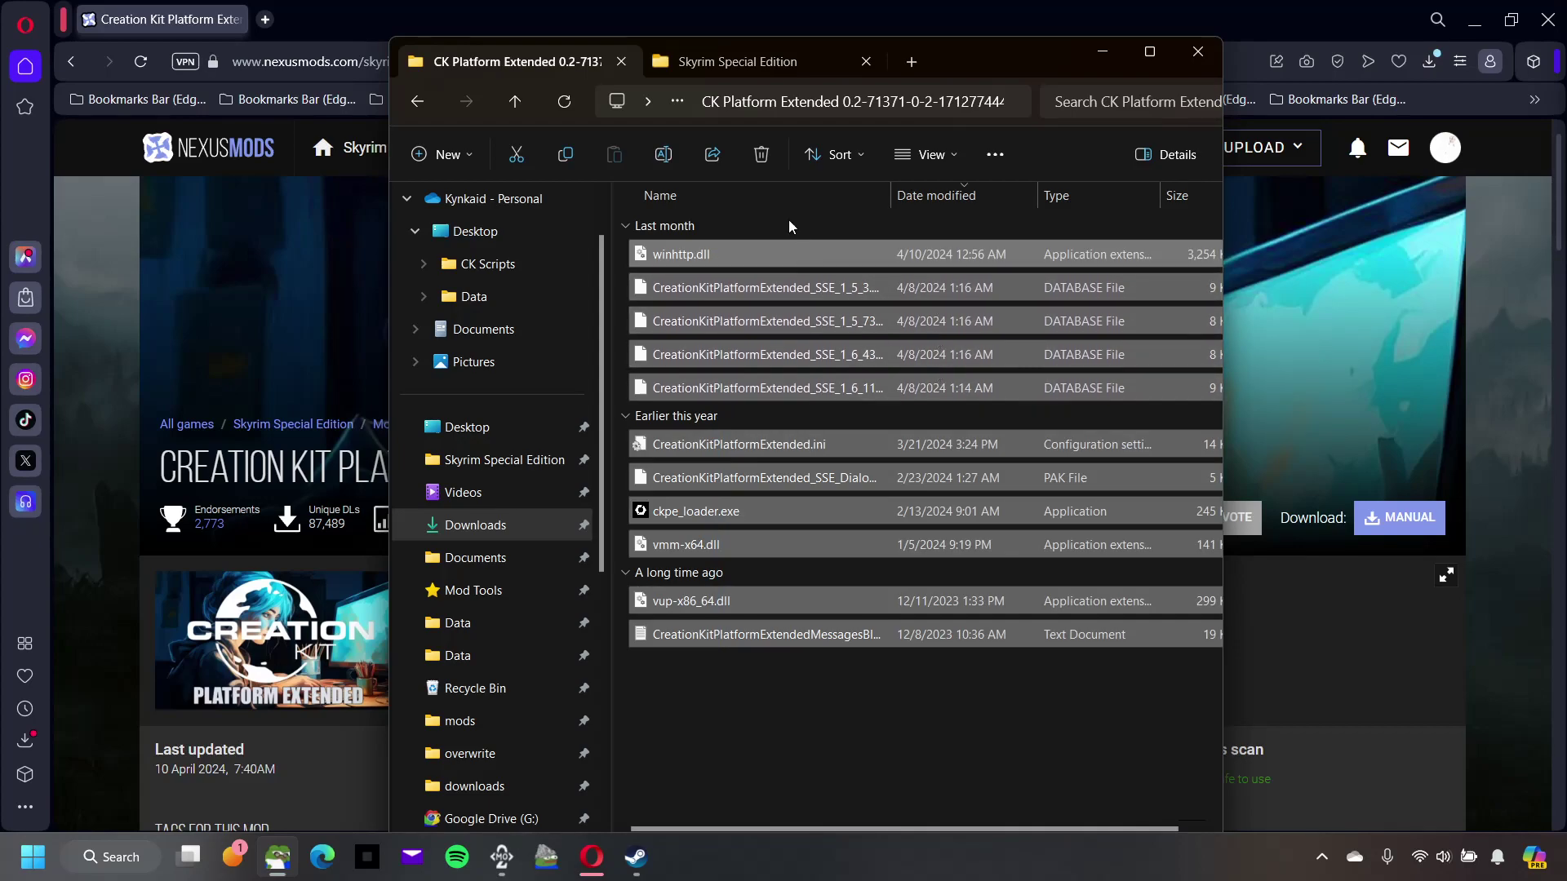
Step: Return to the Skyrim Special Edition folder and check CreationKit.exe beside the CKPE files
{"action": "left_click", "coordinate": [747, 62]}
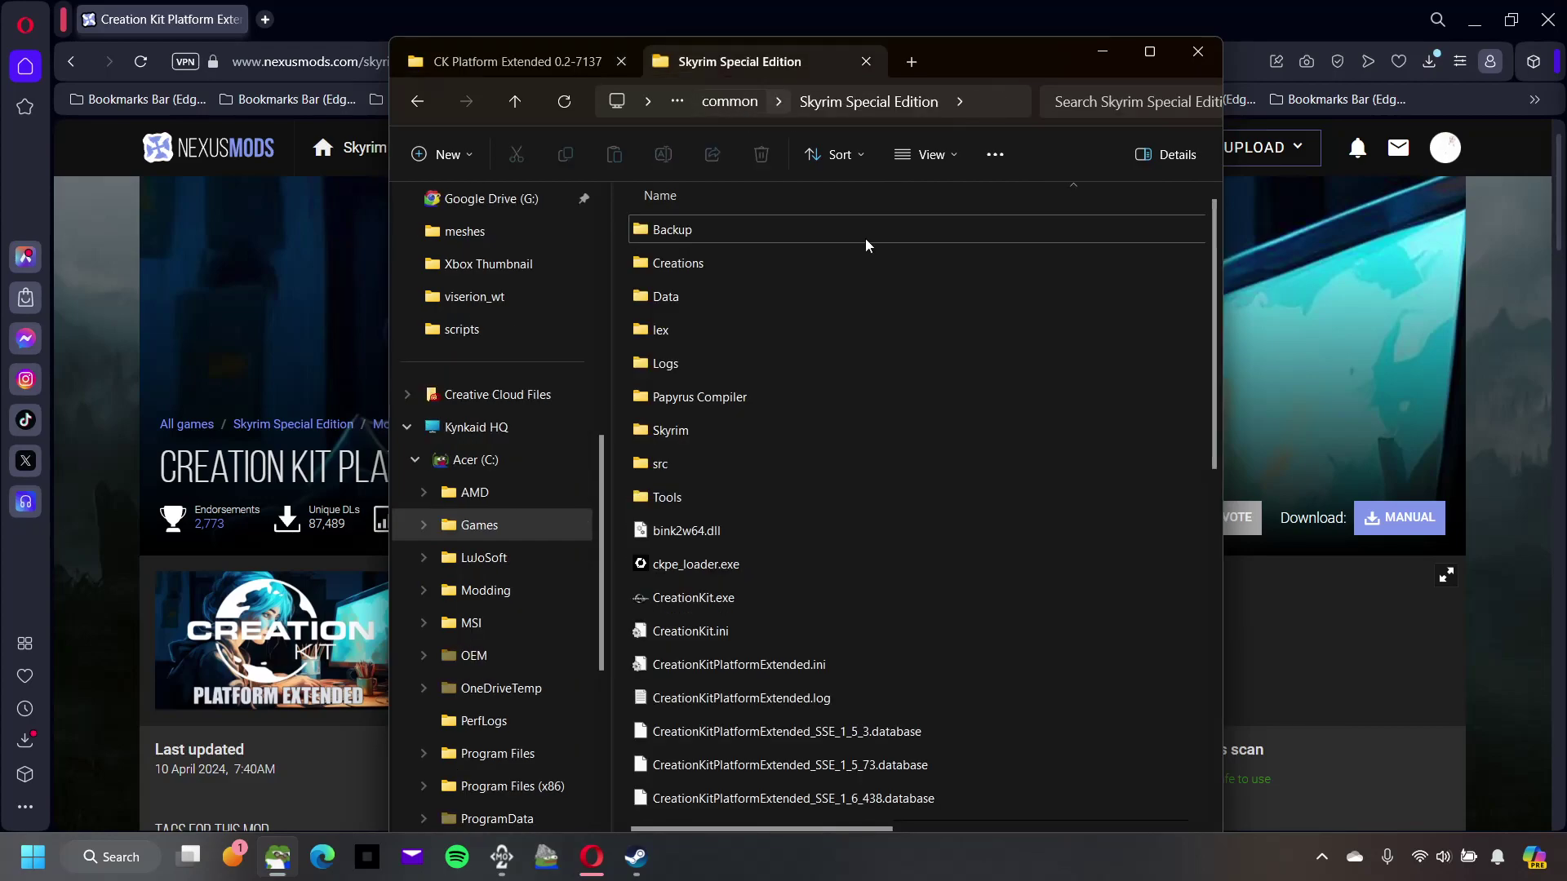
{"action": "scroll", "coordinate": [947, 734], "scroll_direction": "down", "scroll_amount": 1}
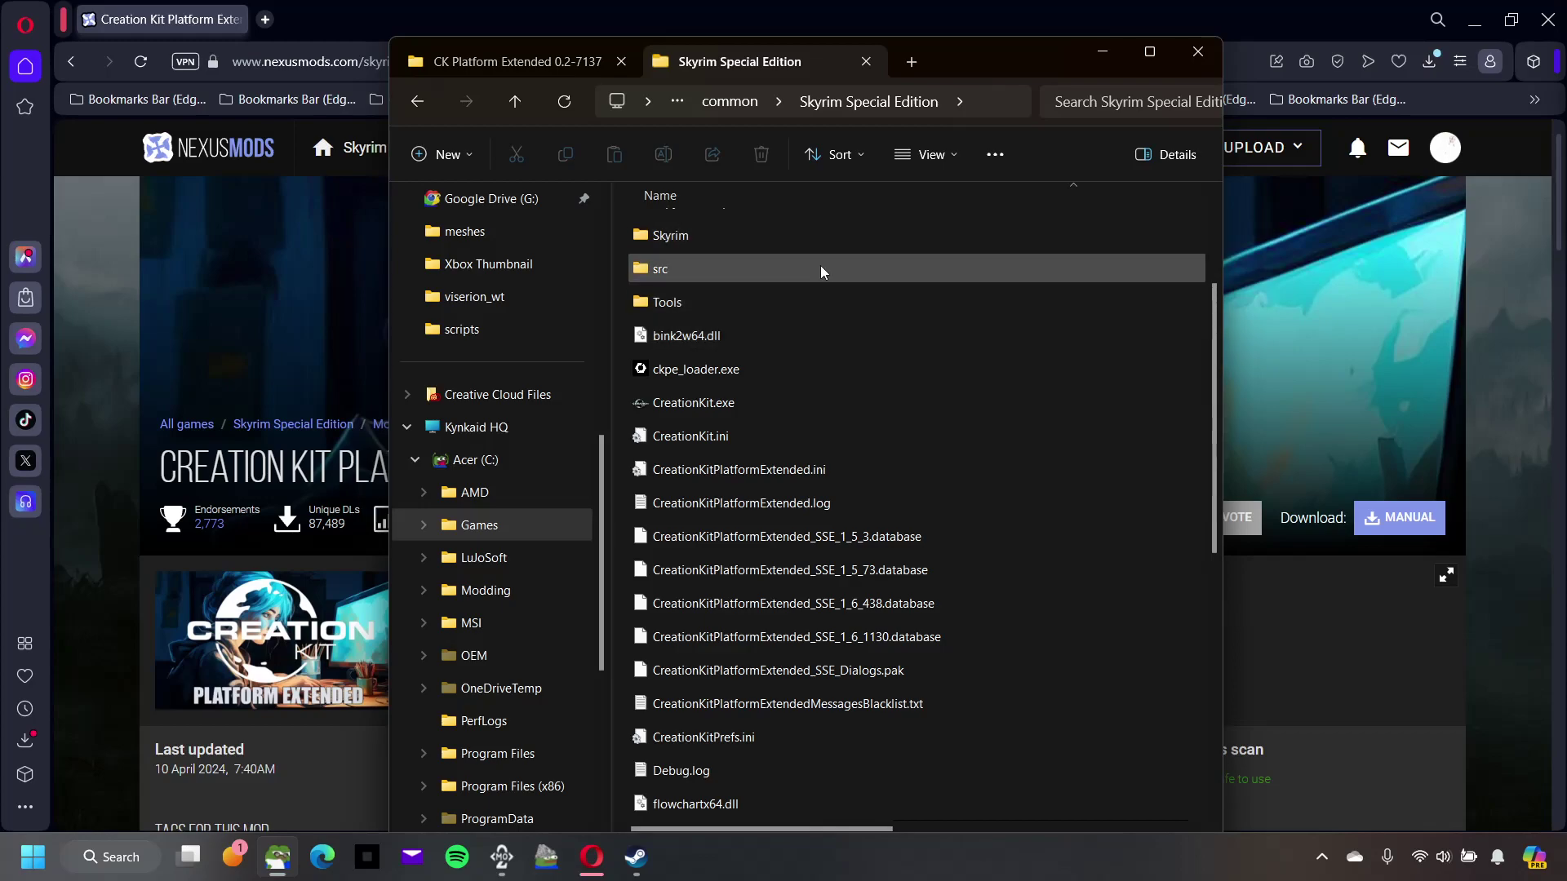
{"action": "mouse_move", "coordinate": [941, 420]}
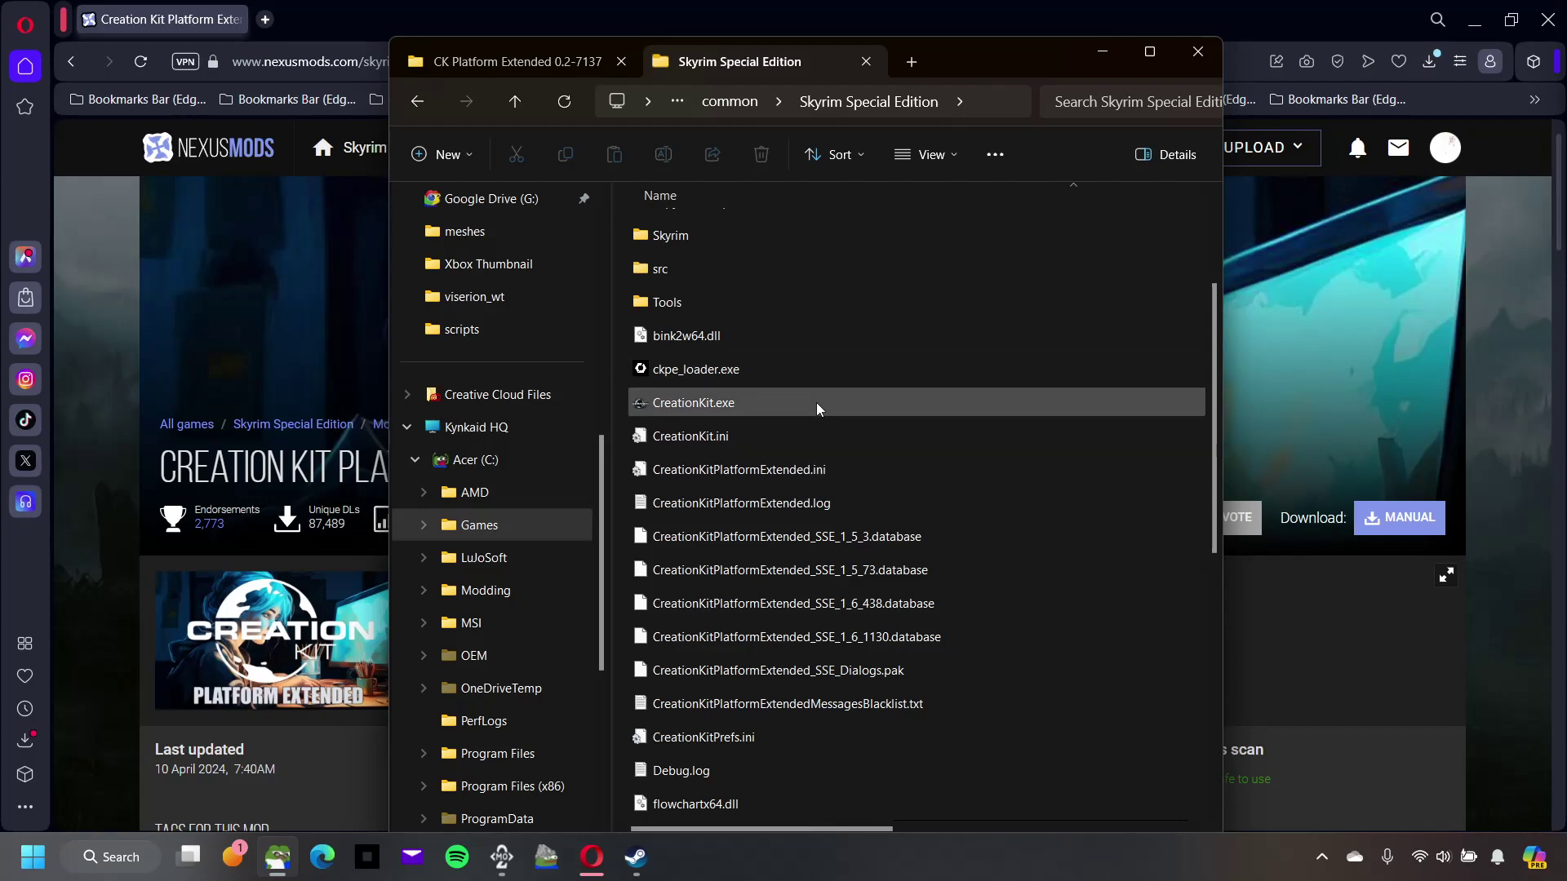
{"action": "mouse_move", "coordinate": [819, 409]}
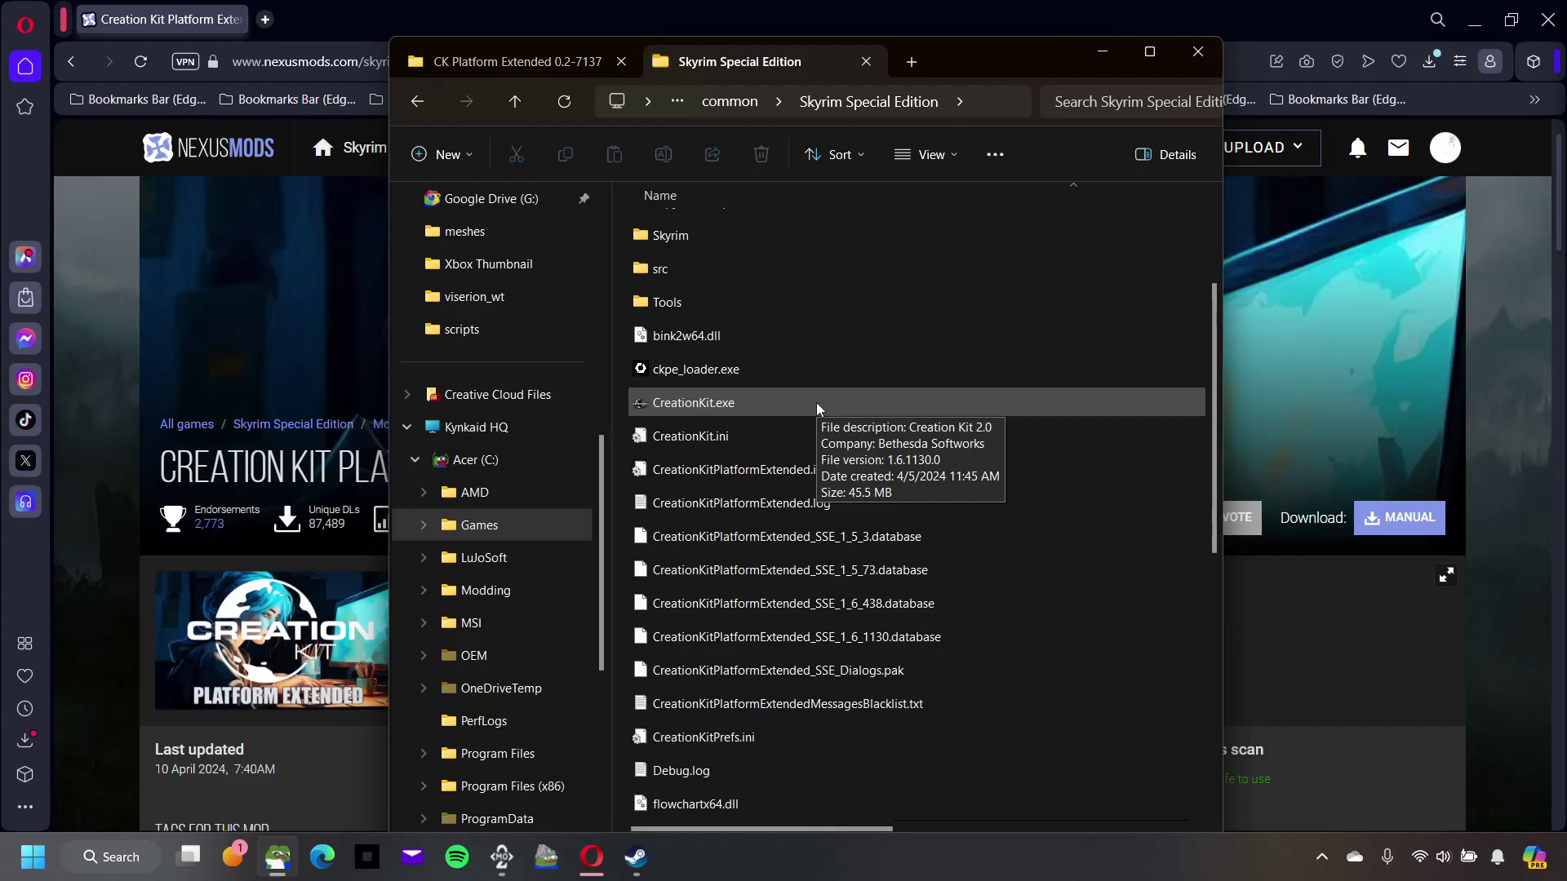
{"action": "right_click", "coordinate": [768, 419]}
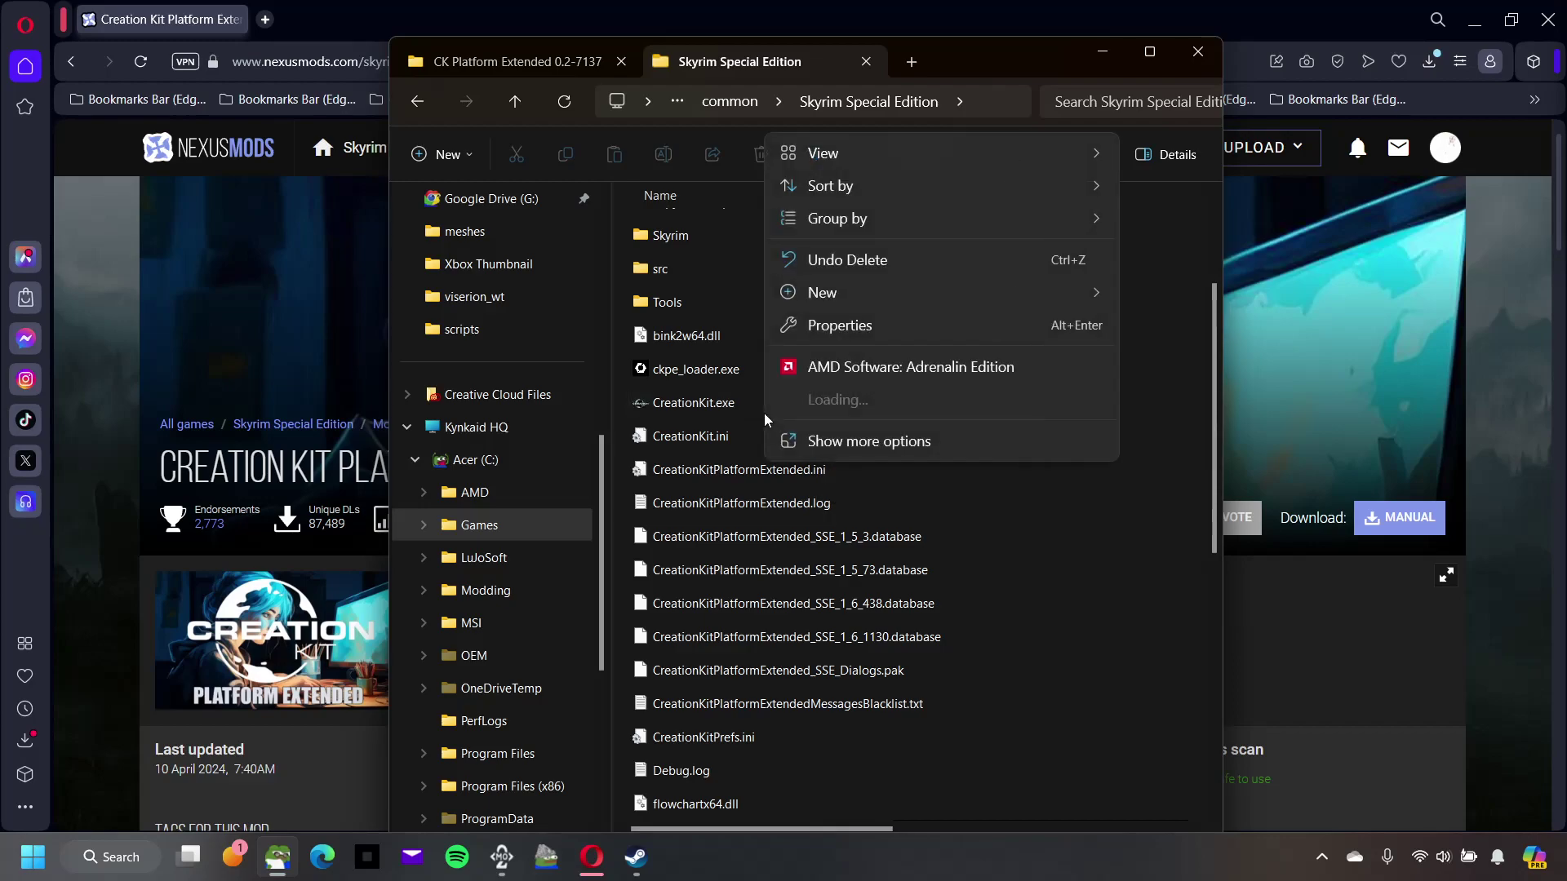
{"action": "left_click", "coordinate": [702, 369]}
{"action": "right_click", "coordinate": [709, 408]}
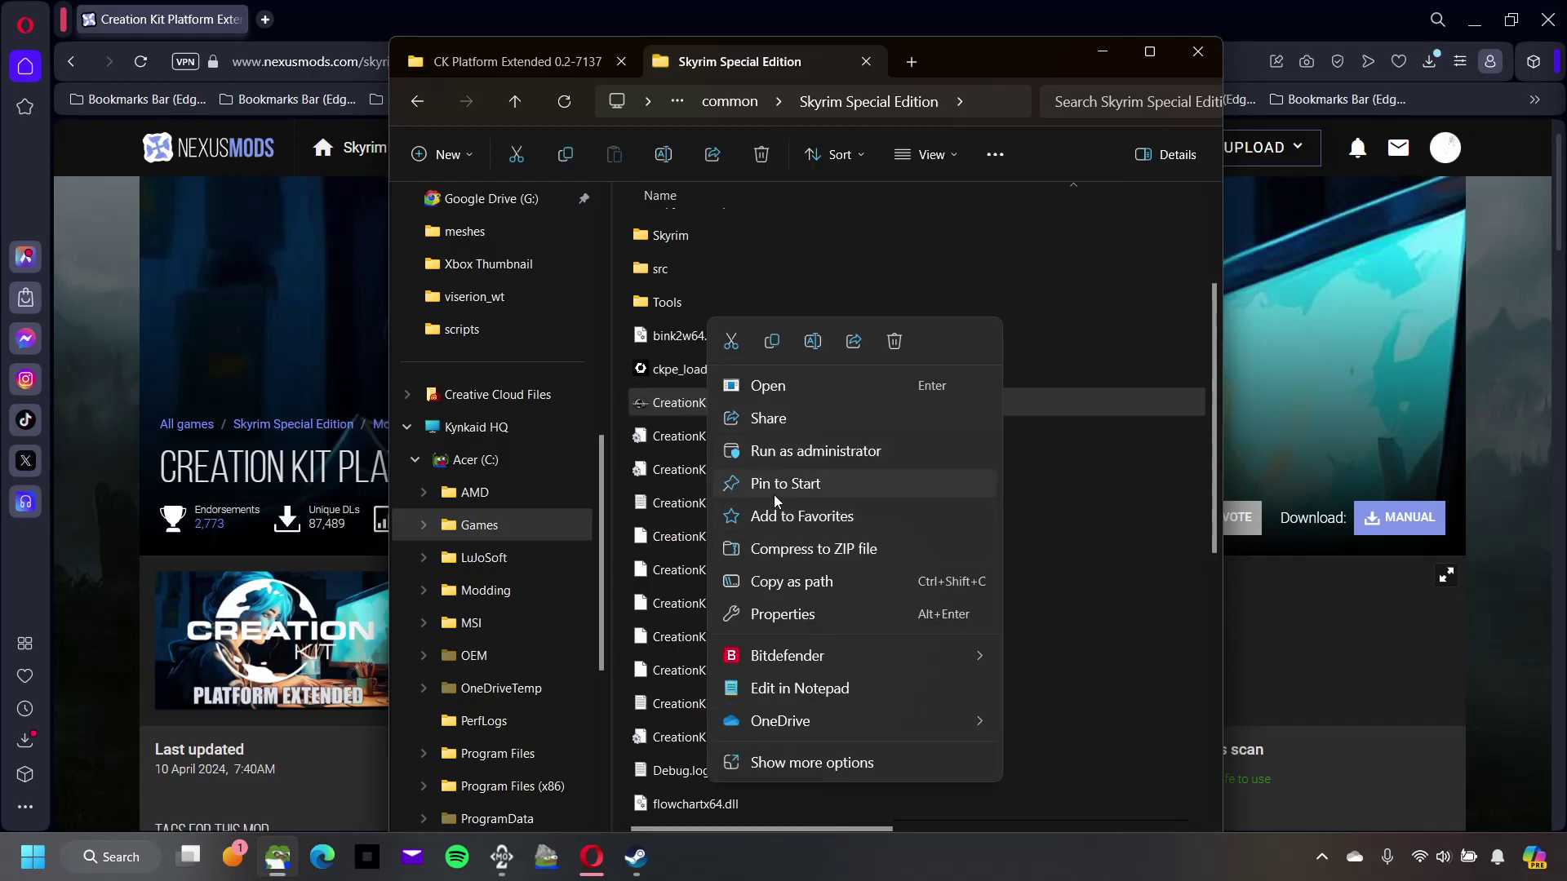
{"action": "left_click", "coordinate": [747, 266]}
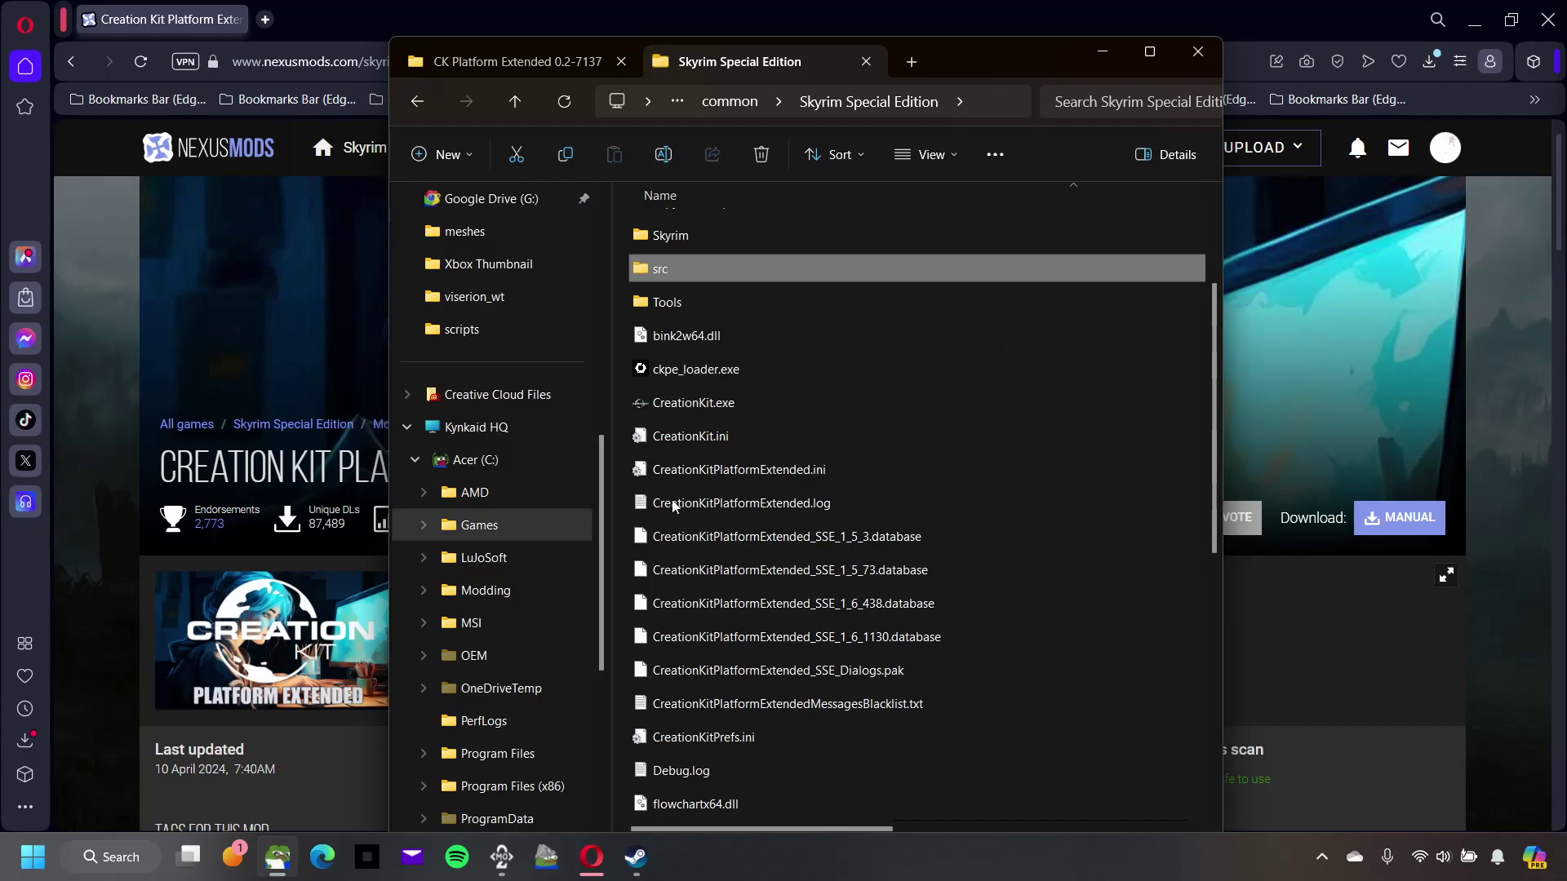
Step: Open and close the Start menu's pinned Misc Tools group, returning to Explorer
{"action": "key", "text": "super"}
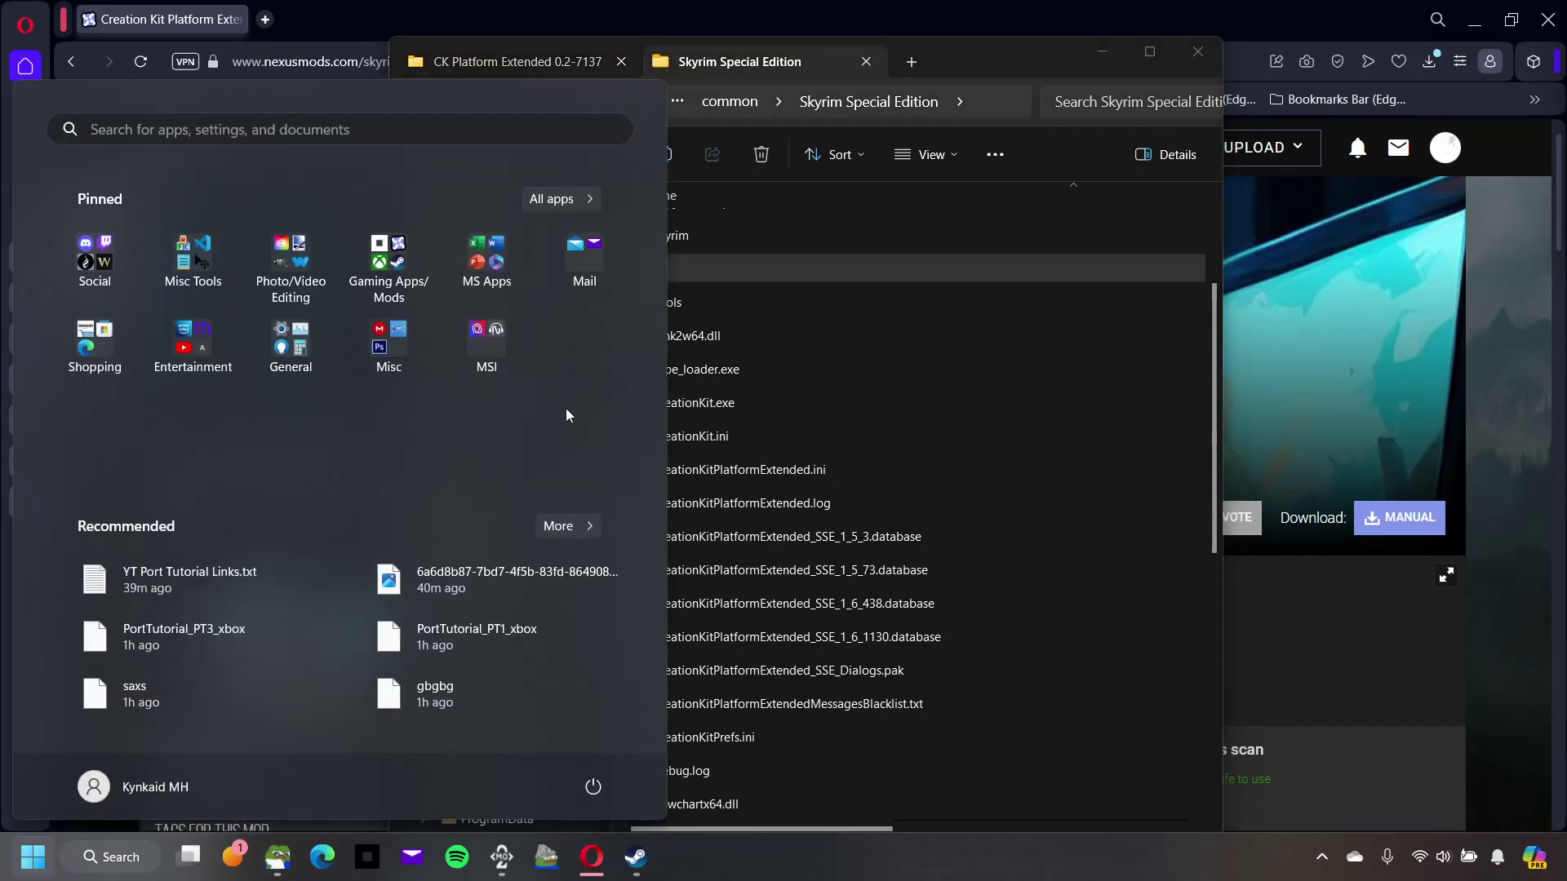
{"action": "left_click", "coordinate": [185, 257]}
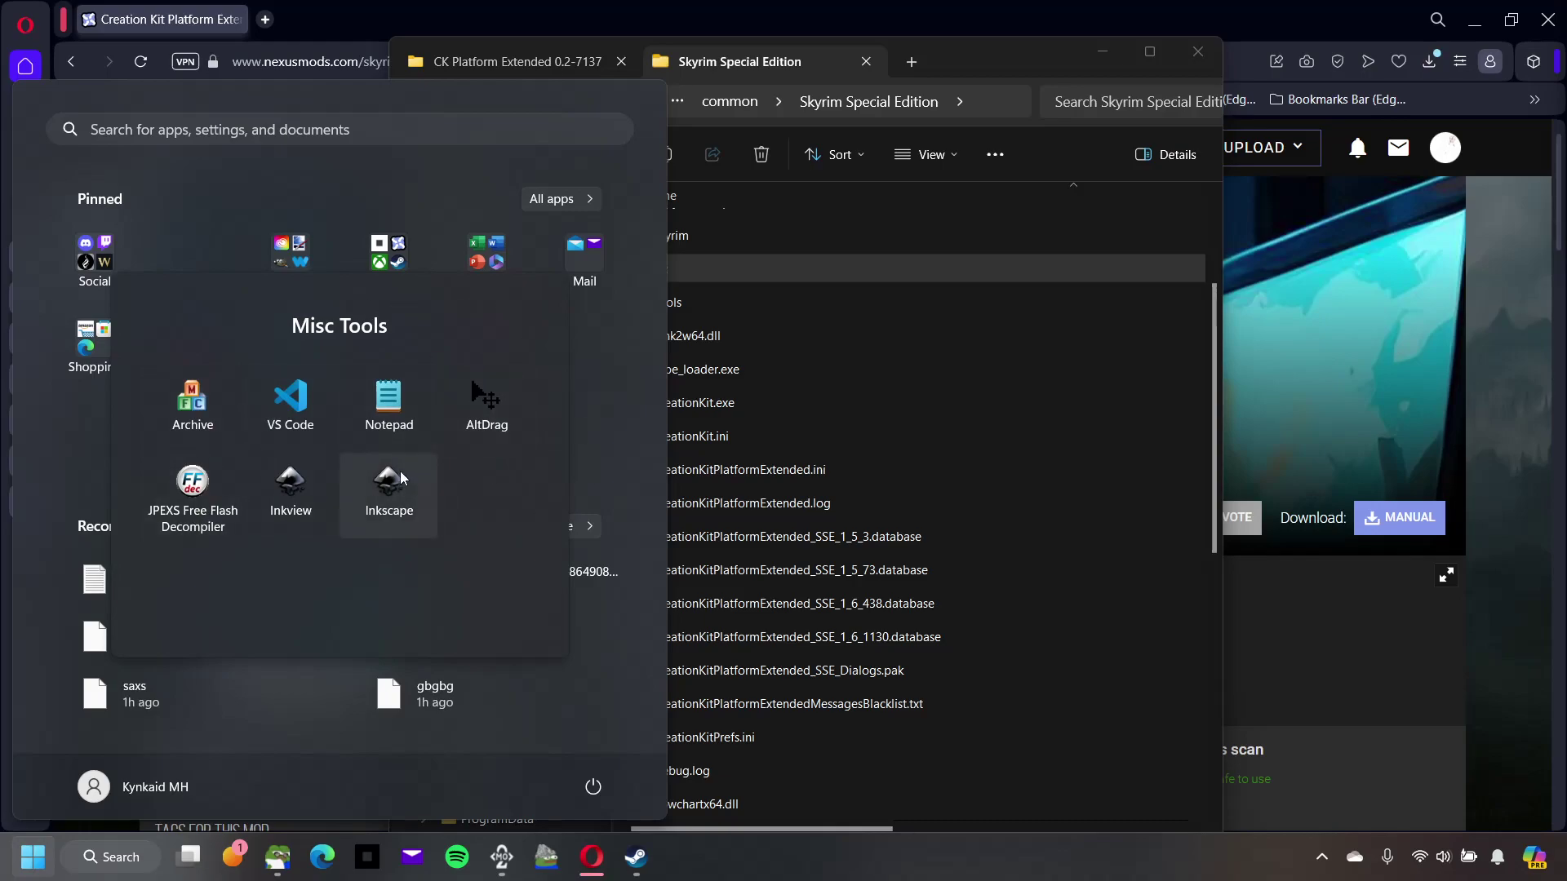
{"action": "left_click", "coordinate": [600, 388]}
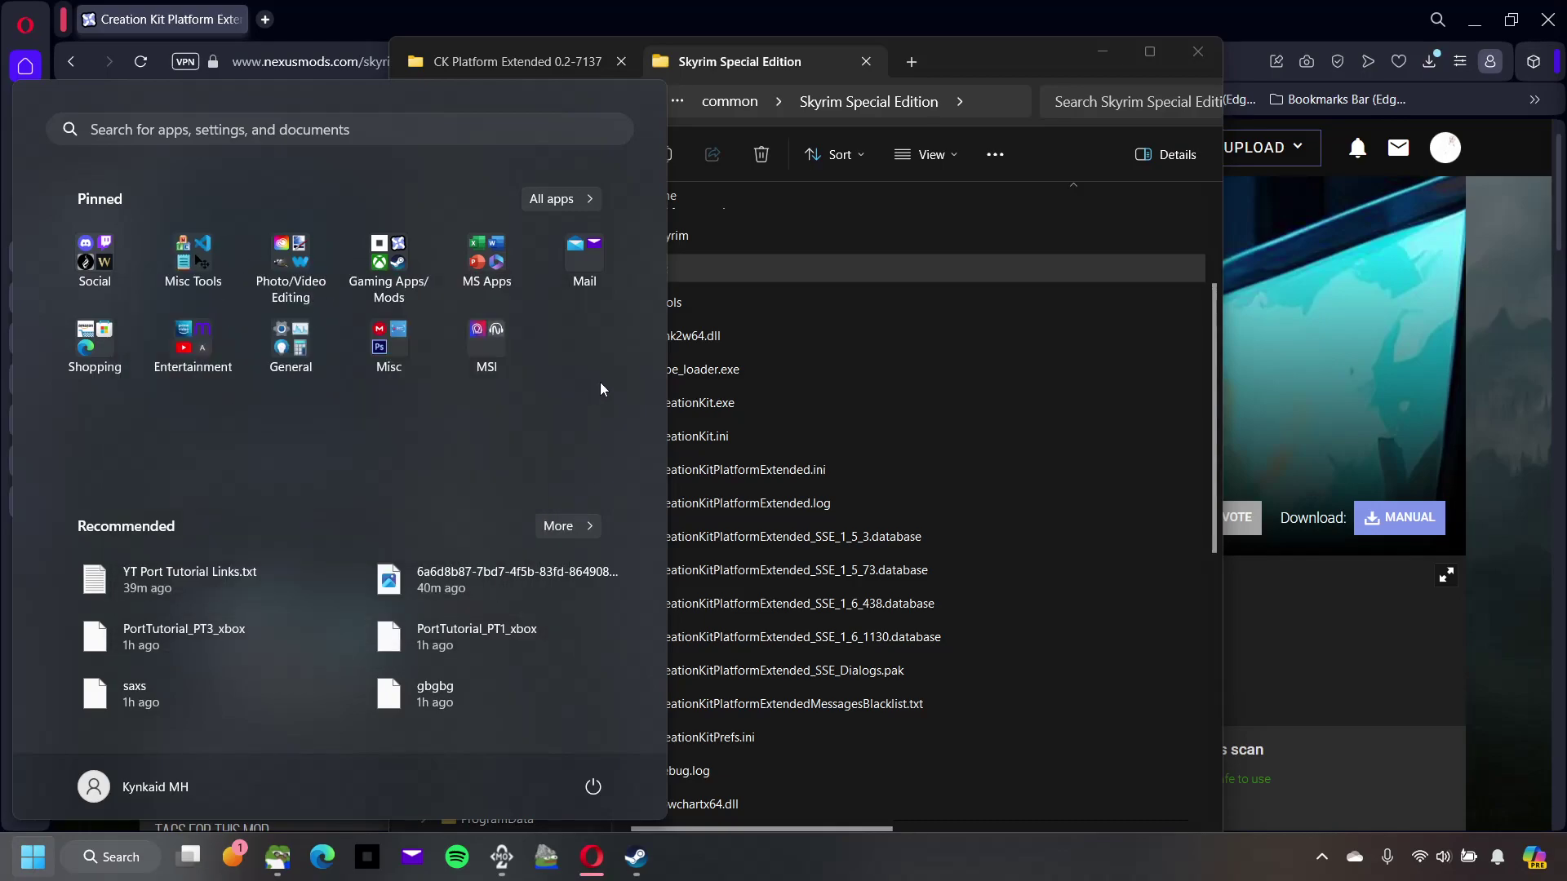
{"action": "left_click", "coordinate": [902, 429]}
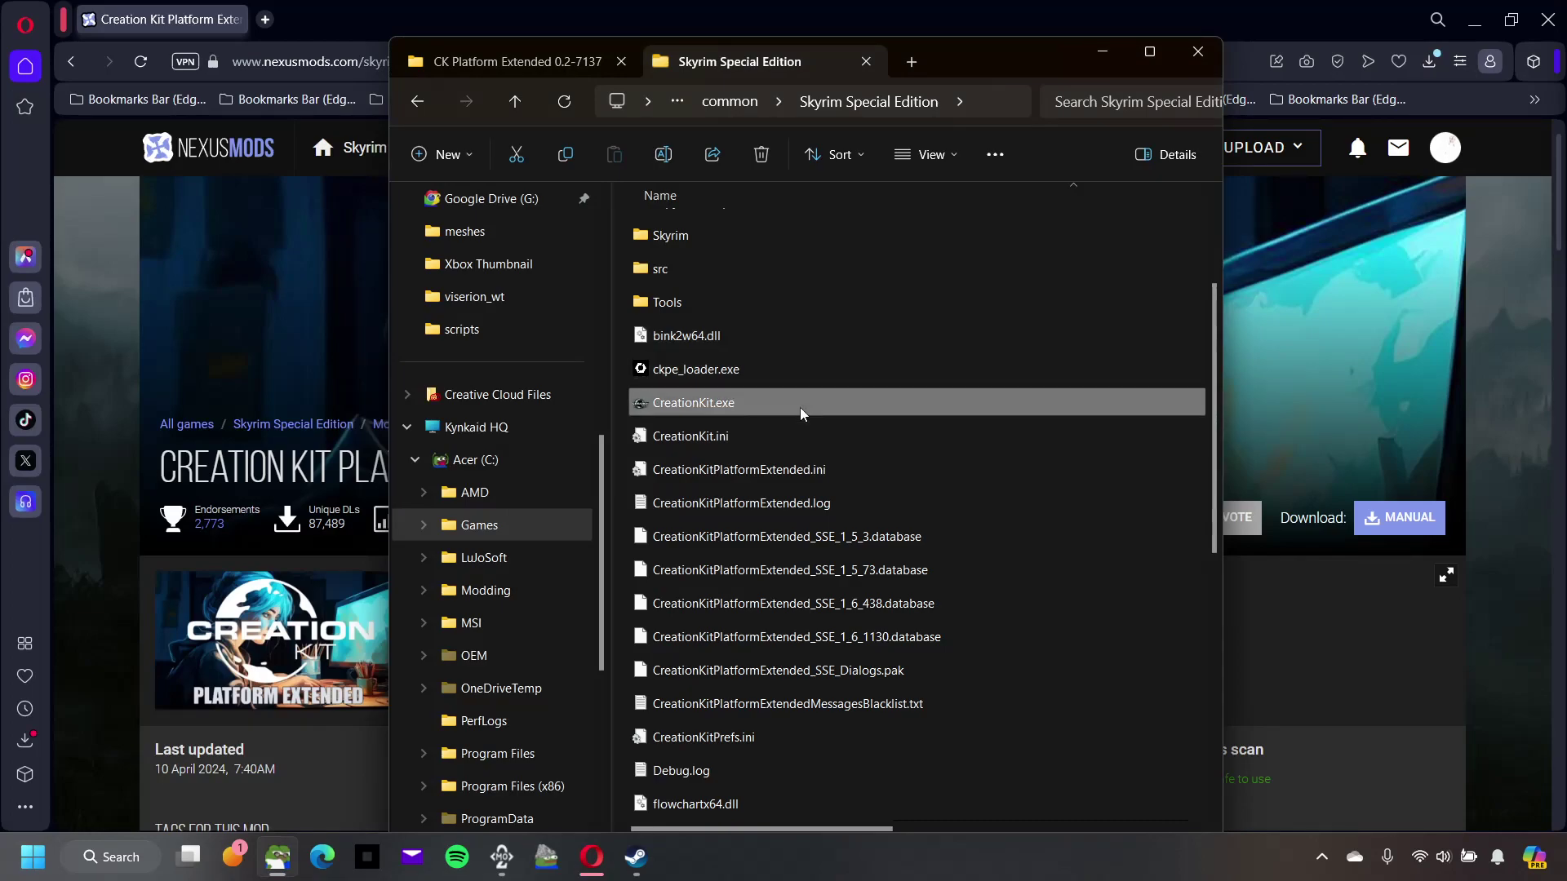
Step: Open Tools > Archive in the Skyrim Special Edition folder and inspect Archive.exe's file options
{"action": "scroll", "coordinate": [800, 406], "scroll_direction": "down", "scroll_amount": 6}
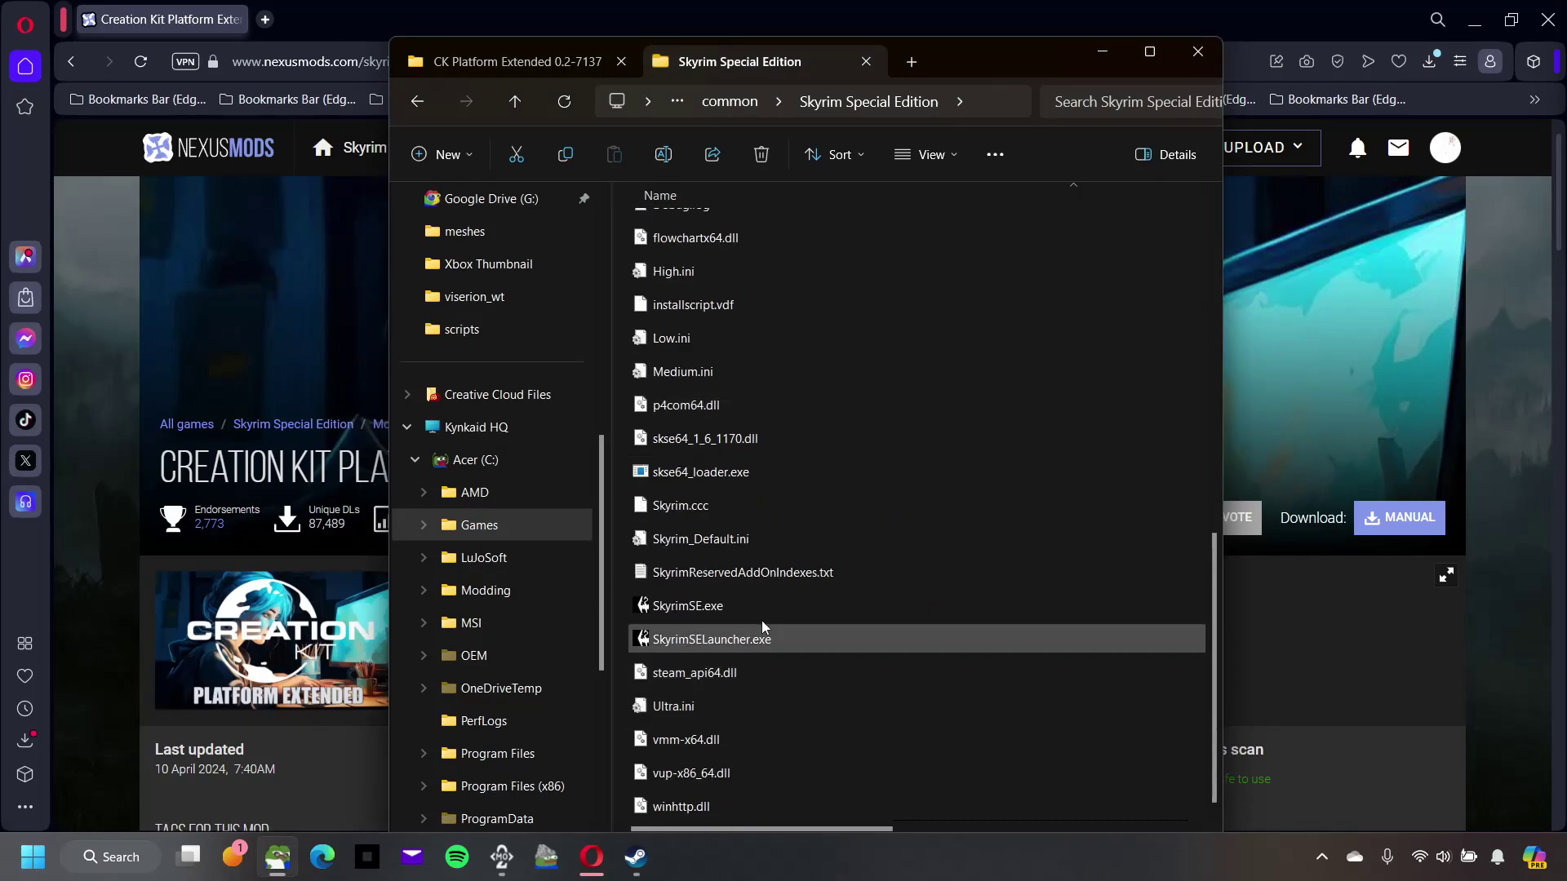
{"action": "mouse_move", "coordinate": [757, 607]}
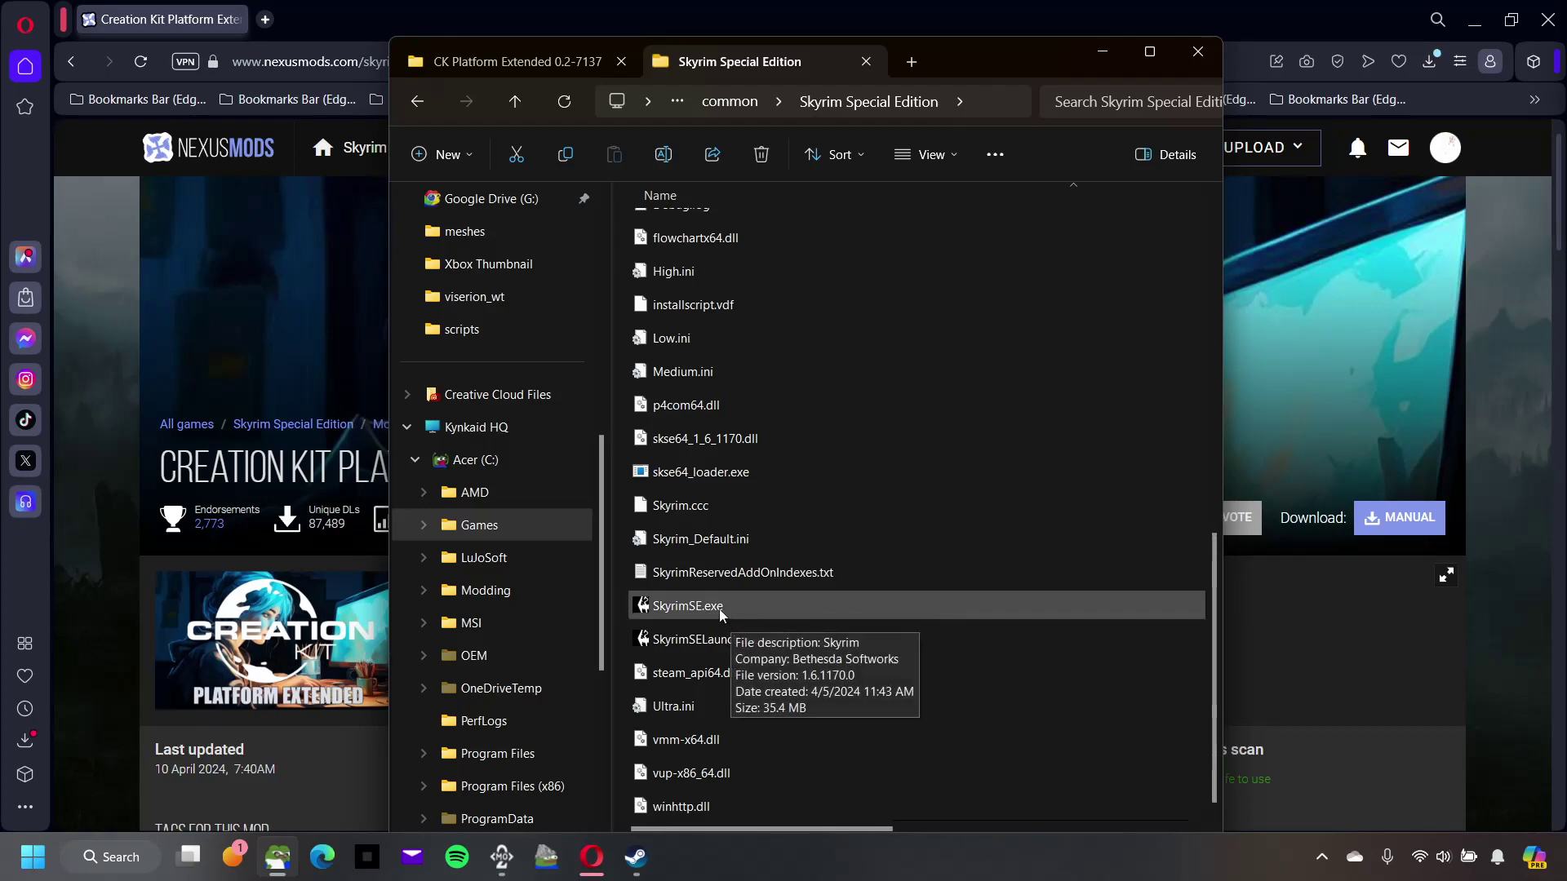
{"action": "scroll", "coordinate": [804, 588], "scroll_direction": "up", "scroll_amount": 7}
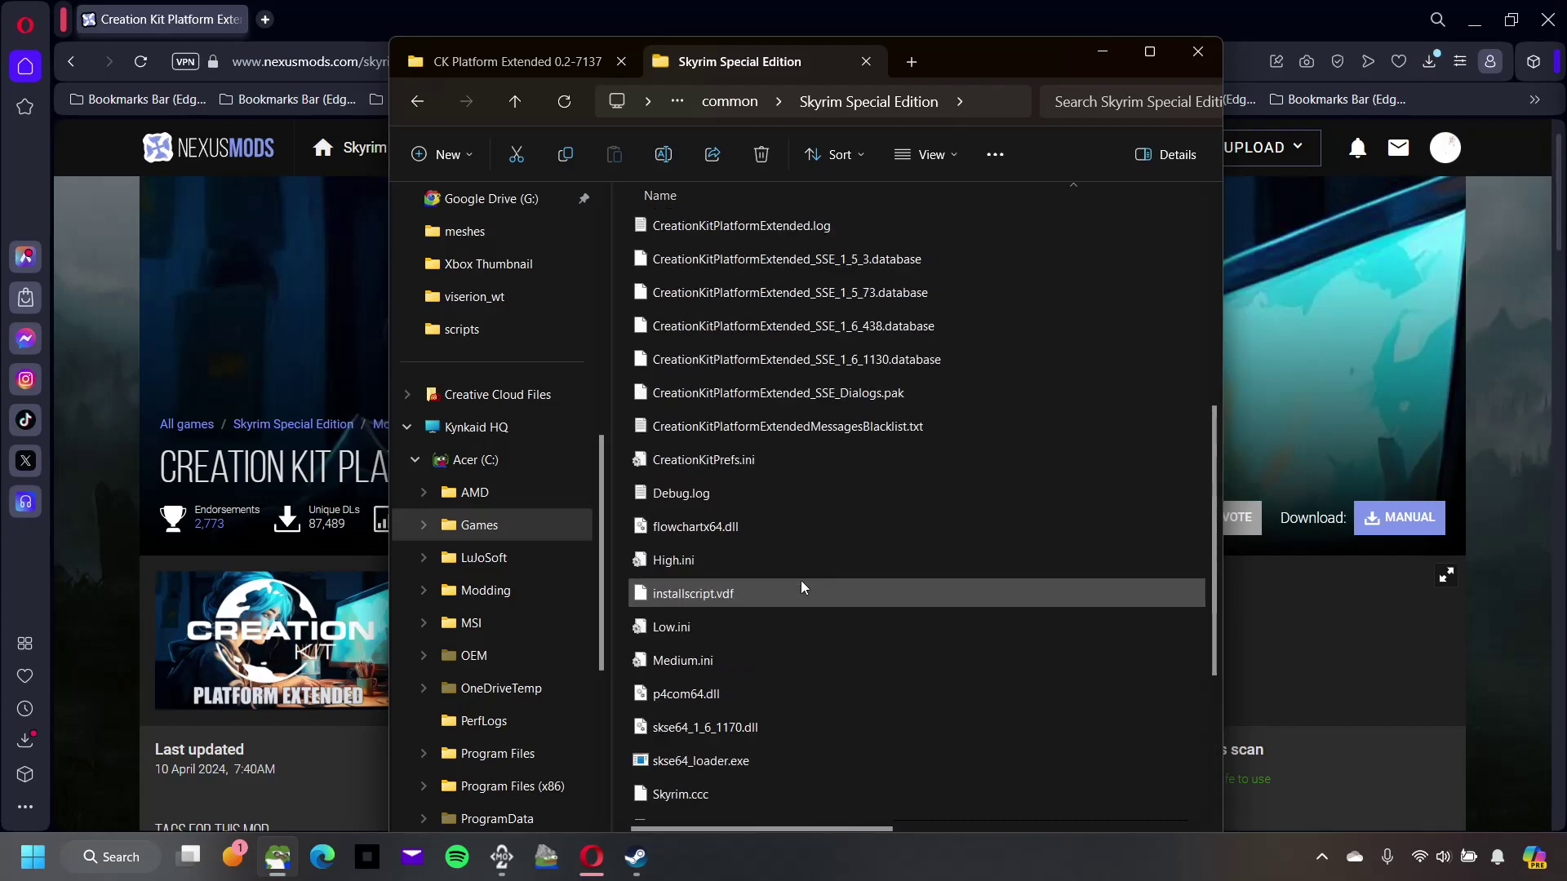
{"action": "scroll", "coordinate": [804, 587], "scroll_direction": "up", "scroll_amount": 1}
{"action": "double_click", "coordinate": [702, 493]}
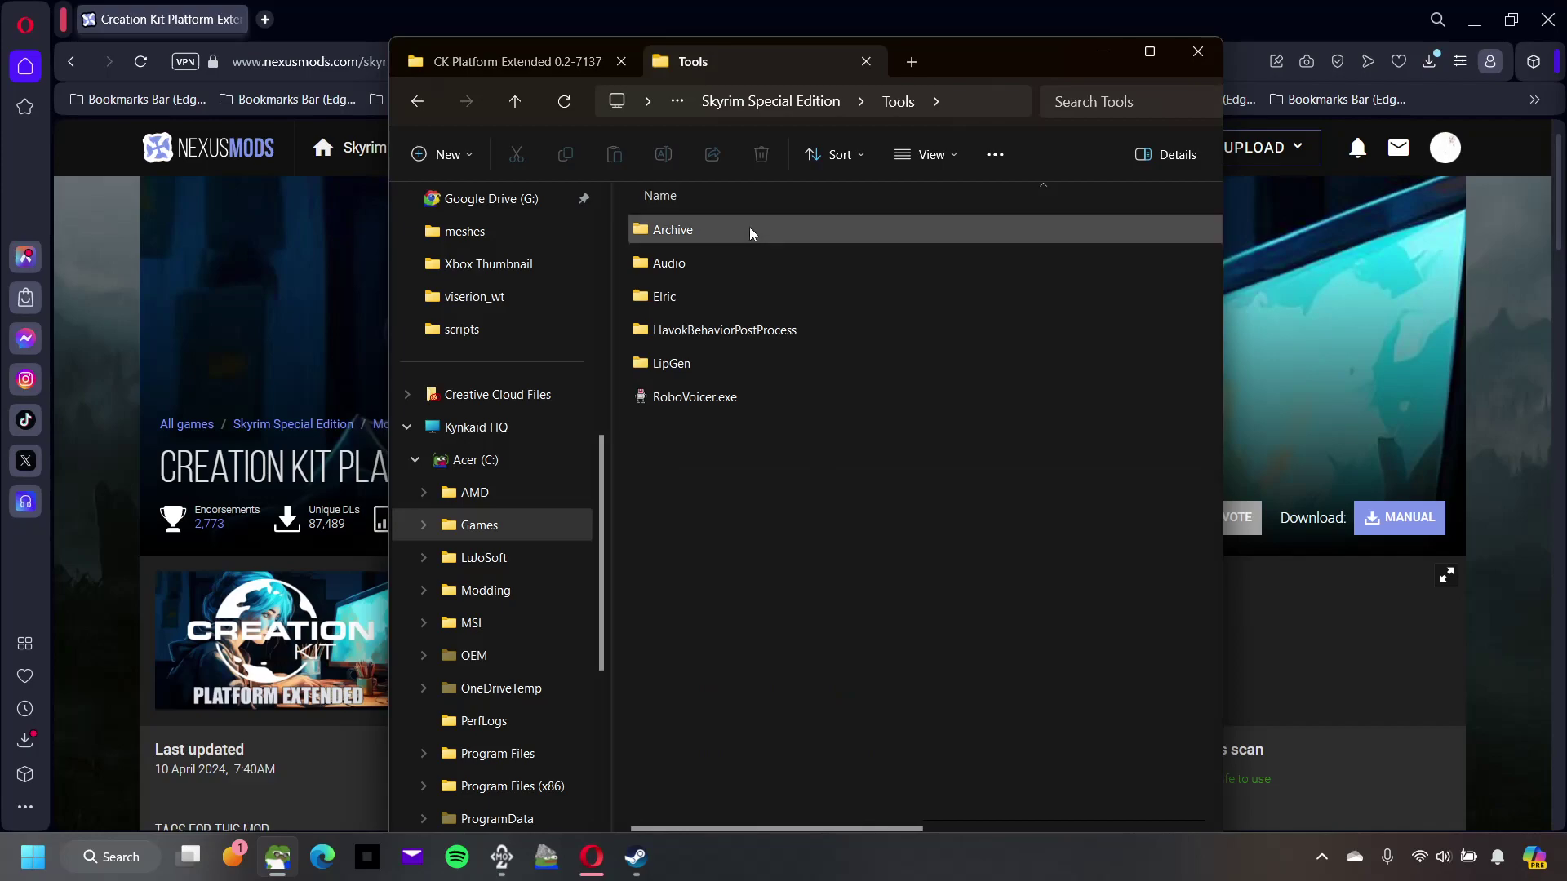
{"action": "double_click", "coordinate": [751, 231]}
{"action": "left_click", "coordinate": [740, 243]}
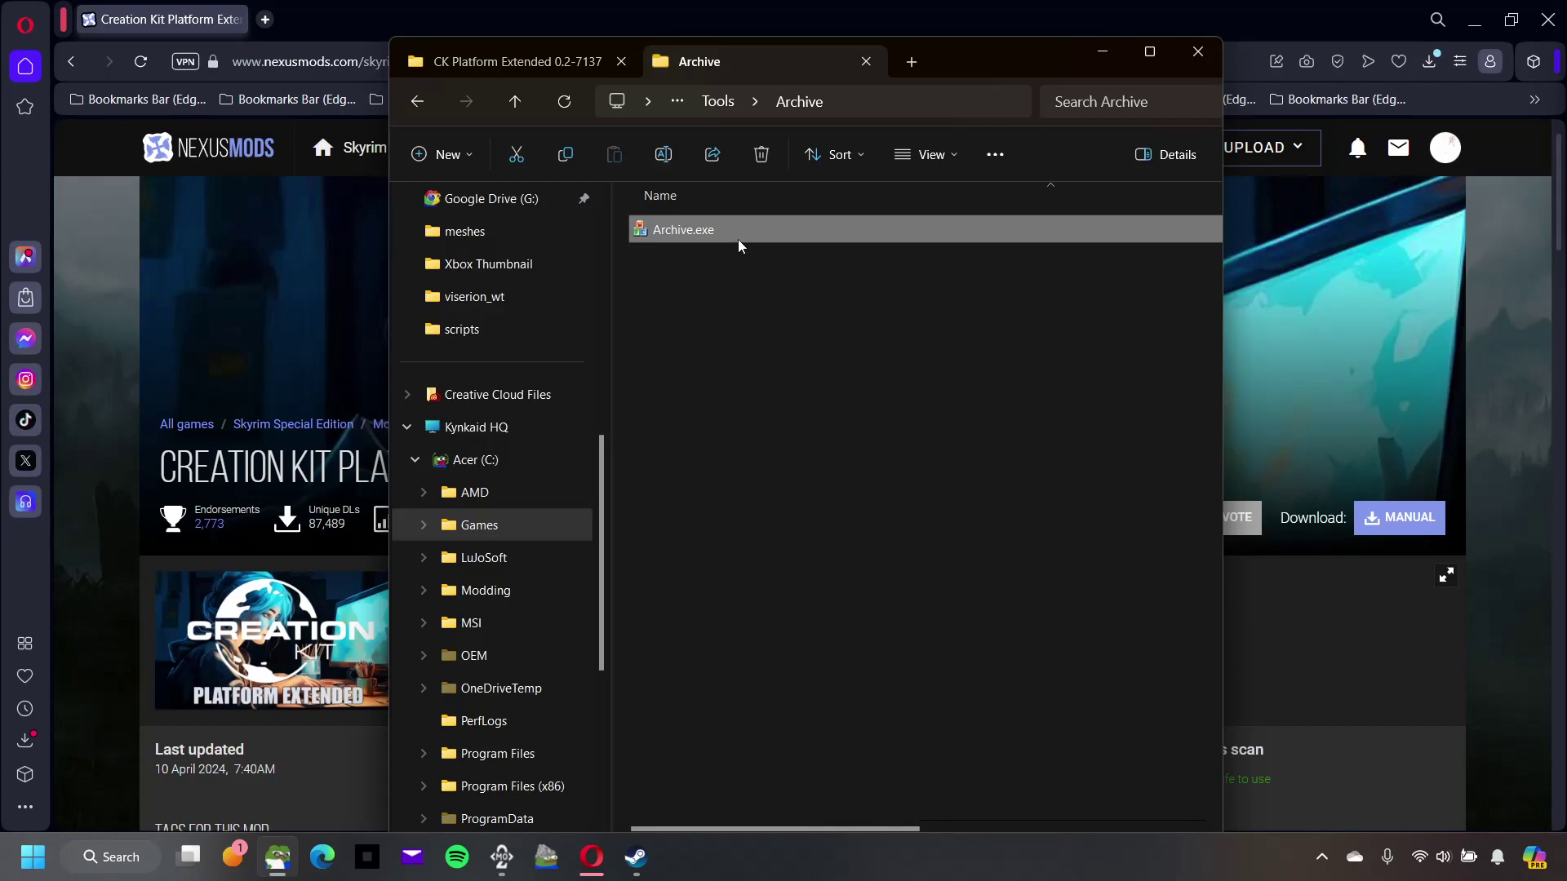
{"action": "right_click", "coordinate": [739, 243]}
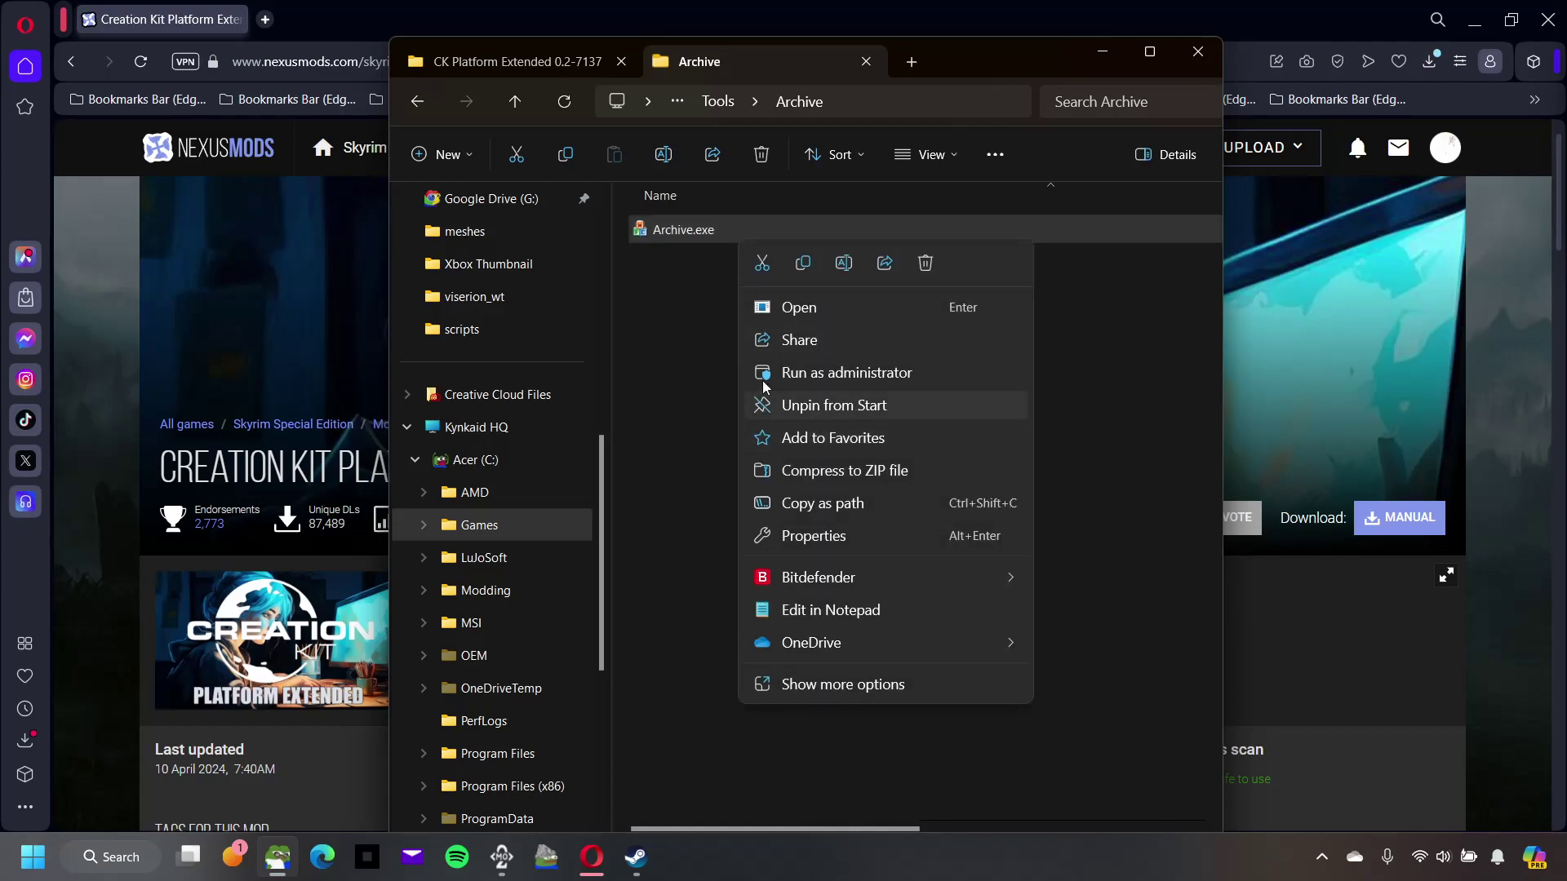
{"action": "left_click", "coordinate": [684, 312]}
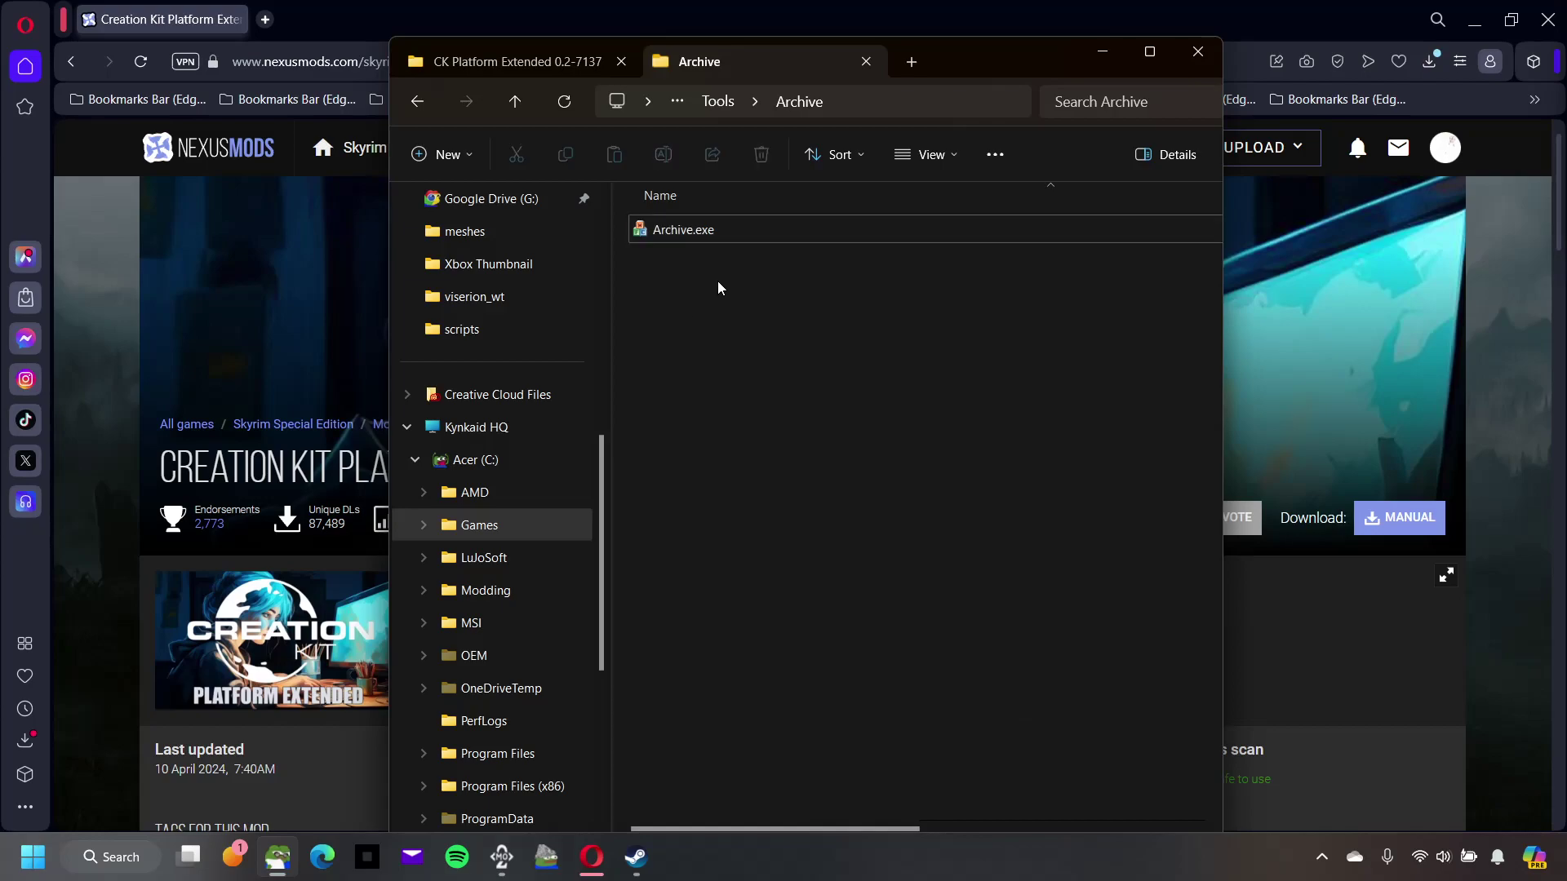
Step: Open Mod Organizer 2's executables editor and browse Add from file to CreationKit.exe, then cancel
{"action": "left_click", "coordinate": [505, 857]}
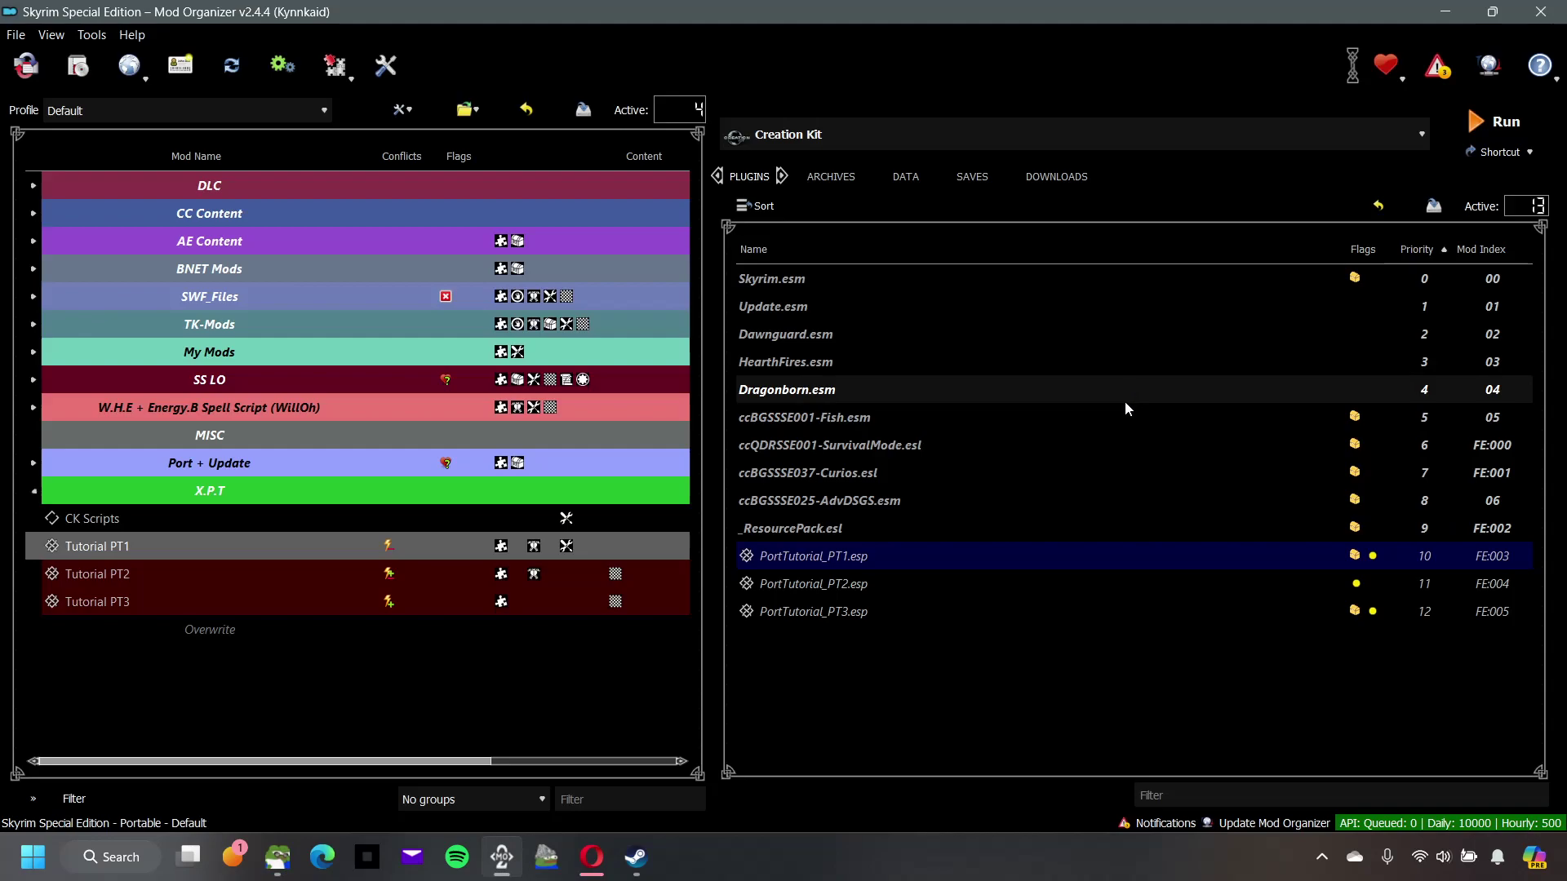
{"action": "left_click", "coordinate": [1423, 137]}
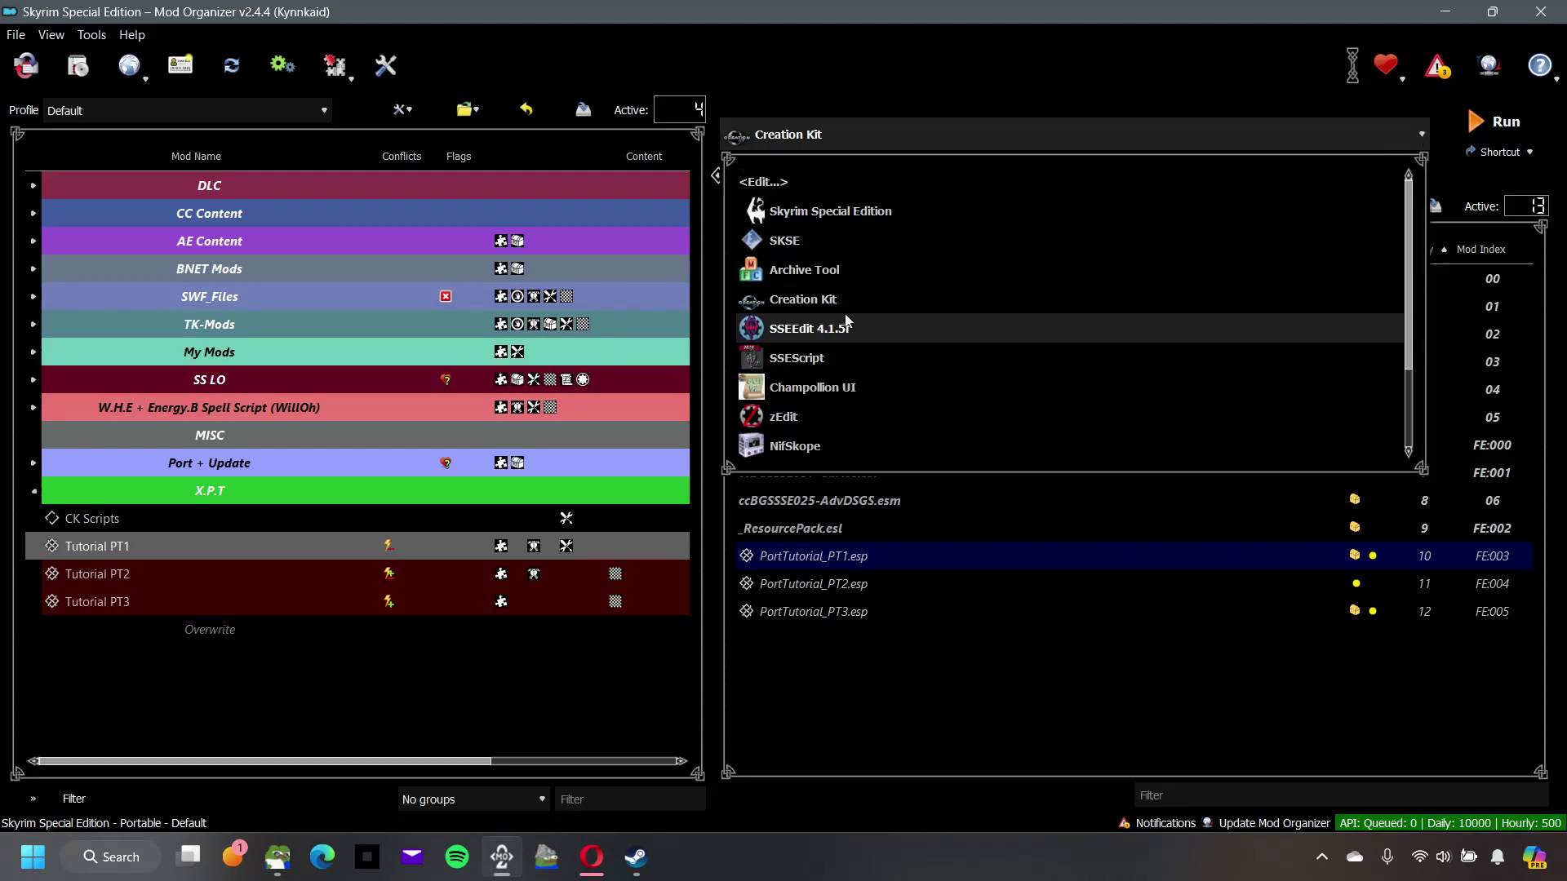
{"action": "left_click", "coordinate": [763, 183]}
{"action": "left_click", "coordinate": [515, 198]}
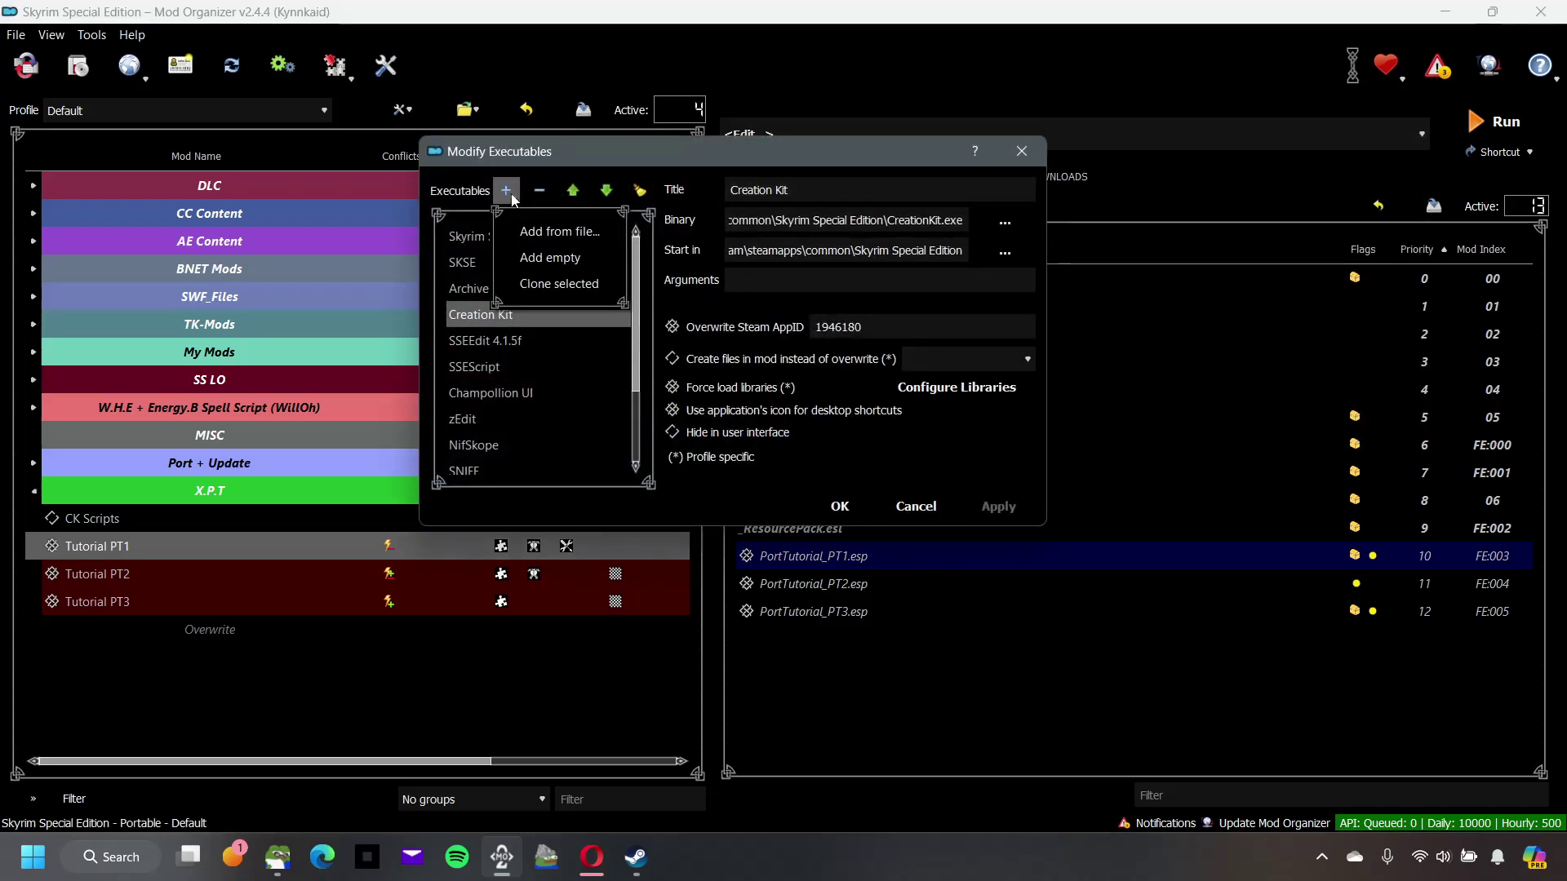
{"action": "left_click", "coordinate": [543, 232]}
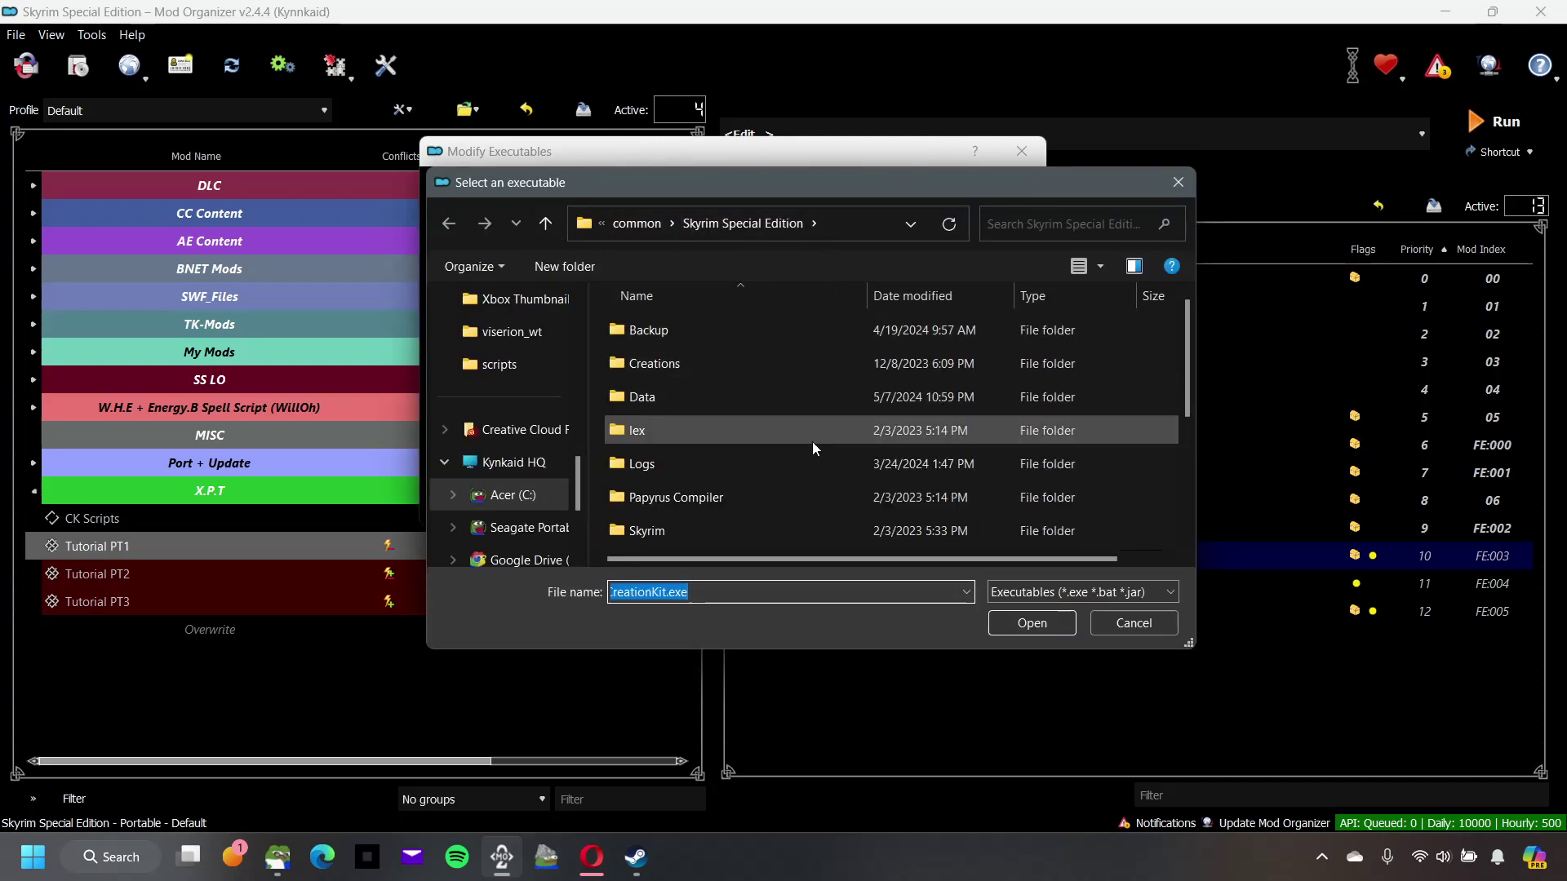
{"action": "scroll", "coordinate": [813, 443], "scroll_direction": "down", "scroll_amount": 3}
{"action": "left_click", "coordinate": [790, 428]}
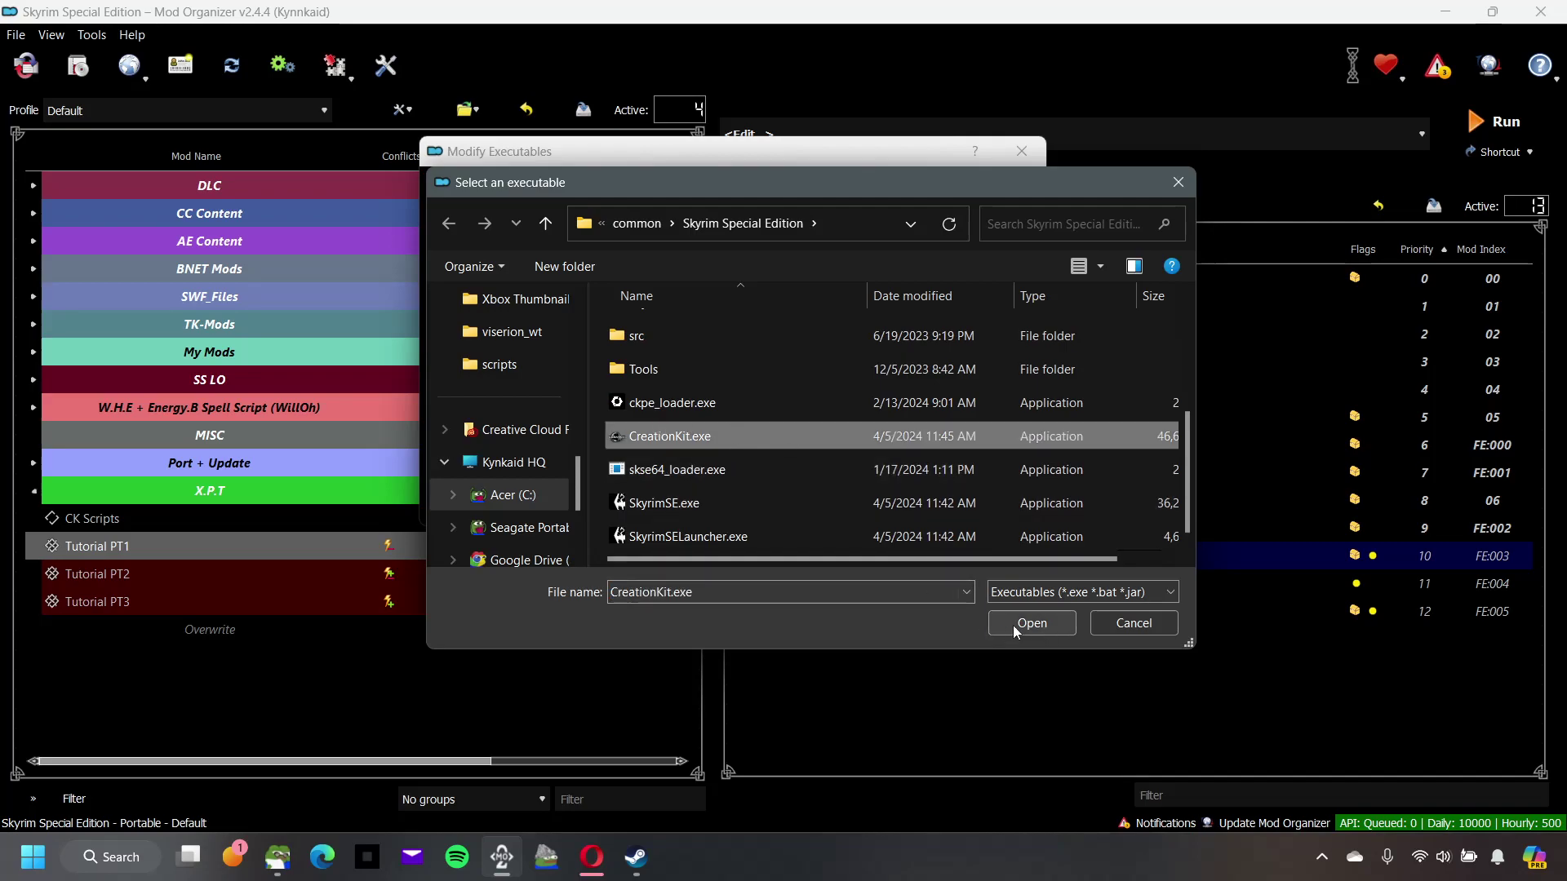
{"action": "left_click", "coordinate": [1133, 625]}
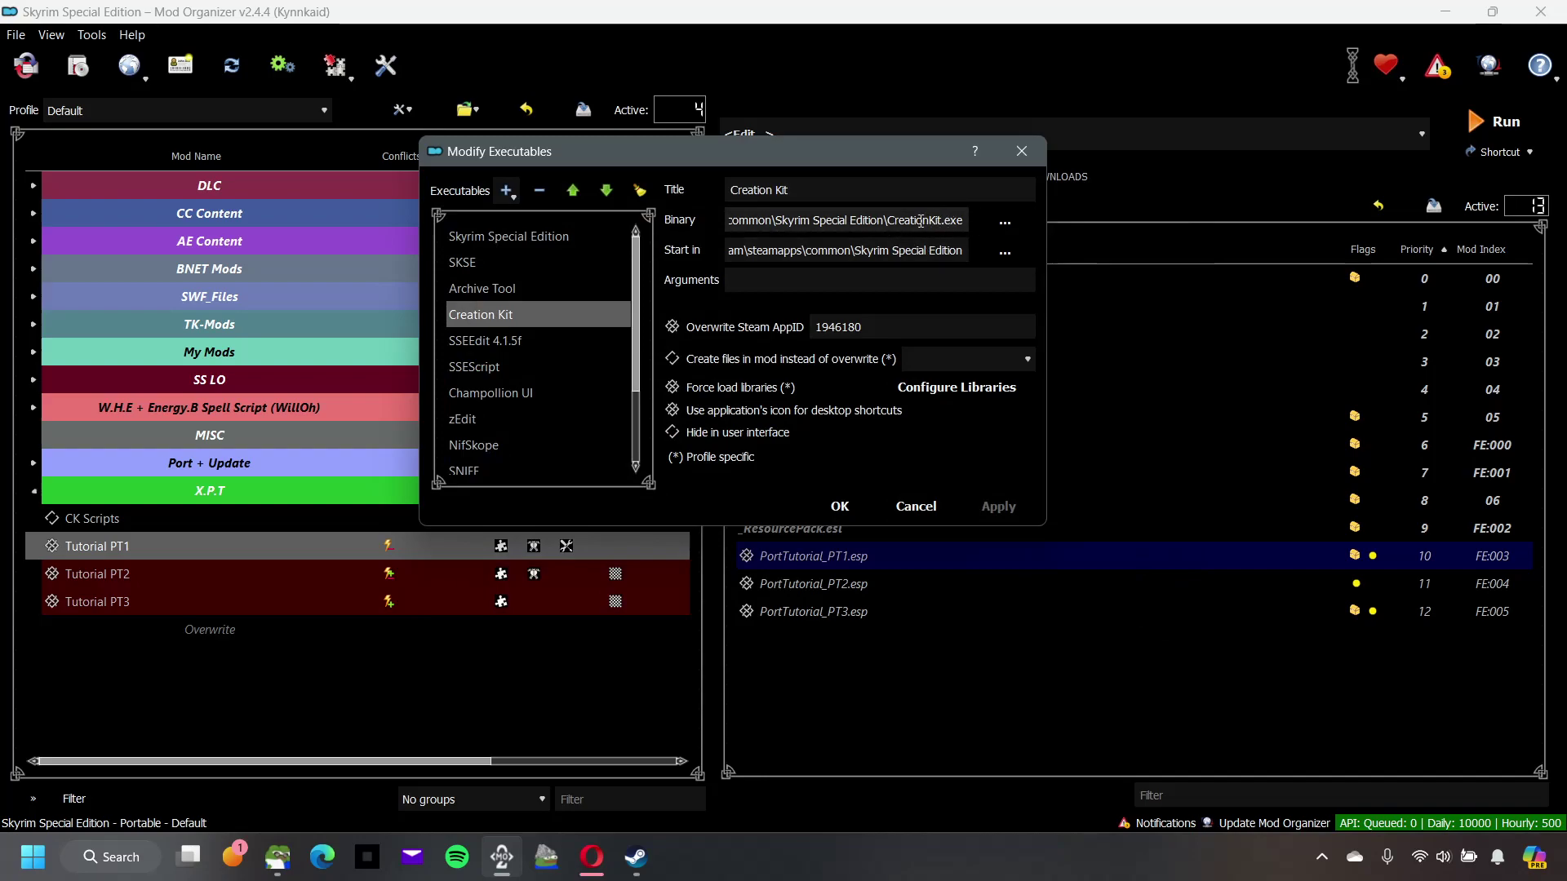
Step: Inspect the Creation Kit entry's binary and start-in paths and Steam AppID override 1946180
{"action": "left_click_drag", "start_coordinate": [884, 223], "coordinate": [657, 222]}
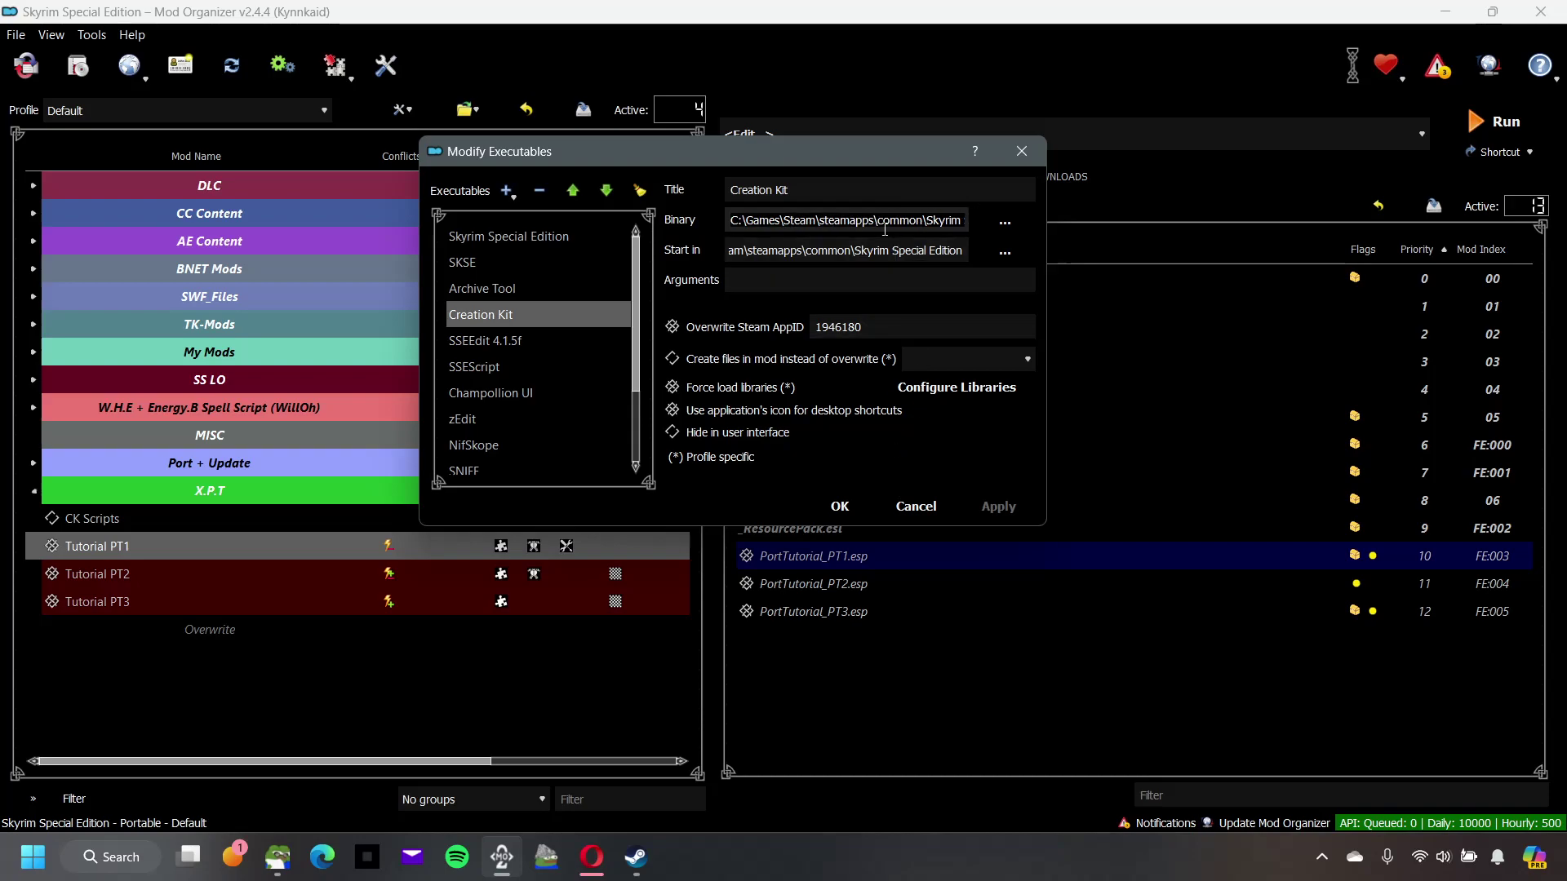
{"action": "left_click_drag", "start_coordinate": [968, 253], "coordinate": [1019, 253]}
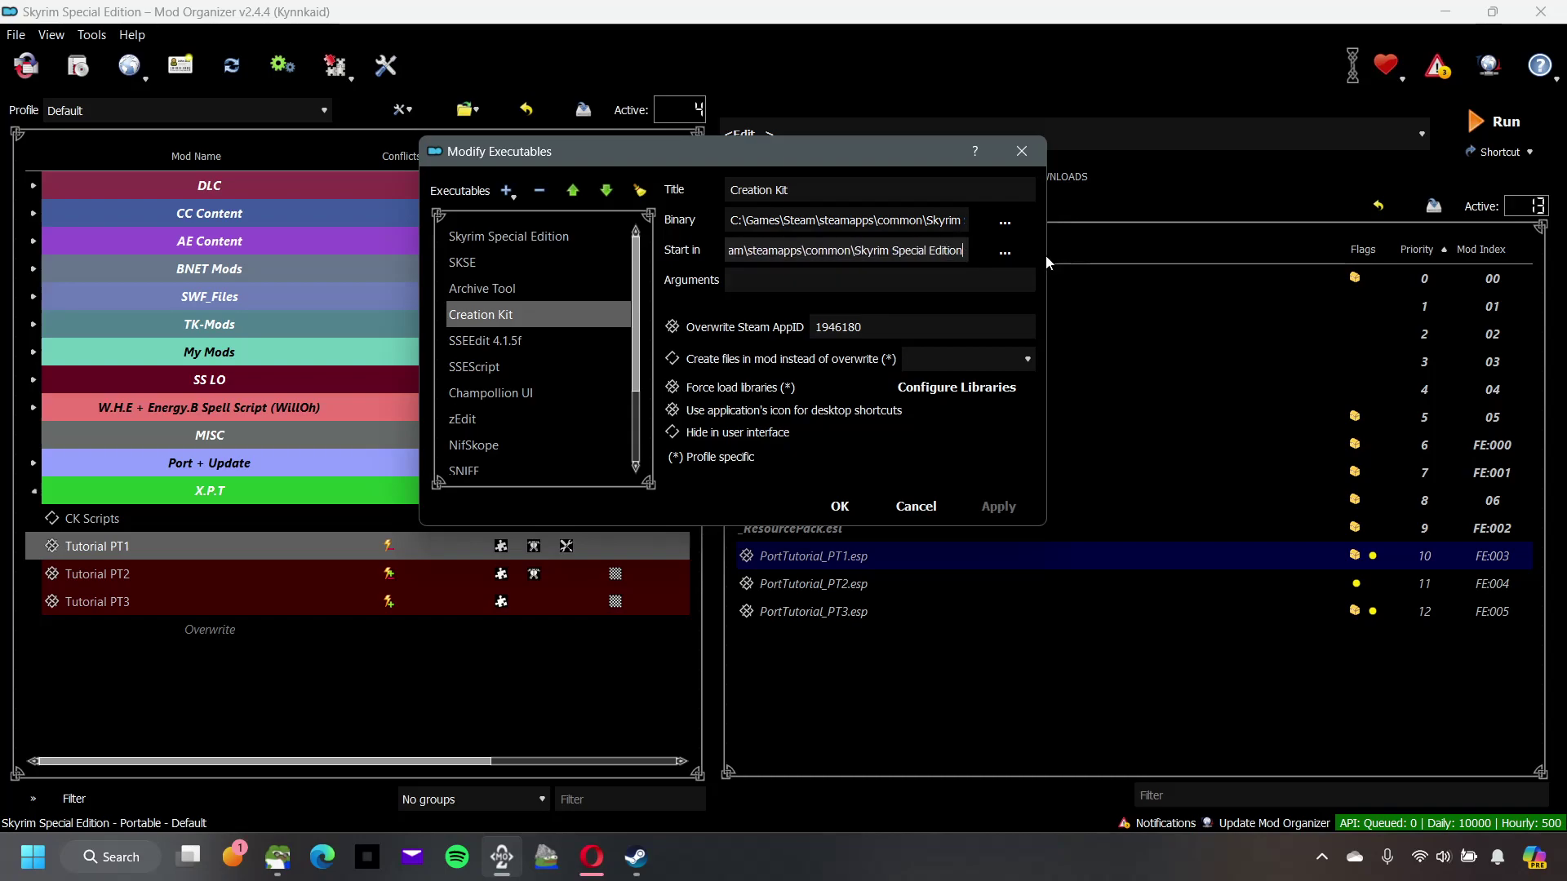
{"action": "left_click", "coordinate": [894, 333]}
{"action": "left_click_drag", "start_coordinate": [890, 333], "coordinate": [800, 331]}
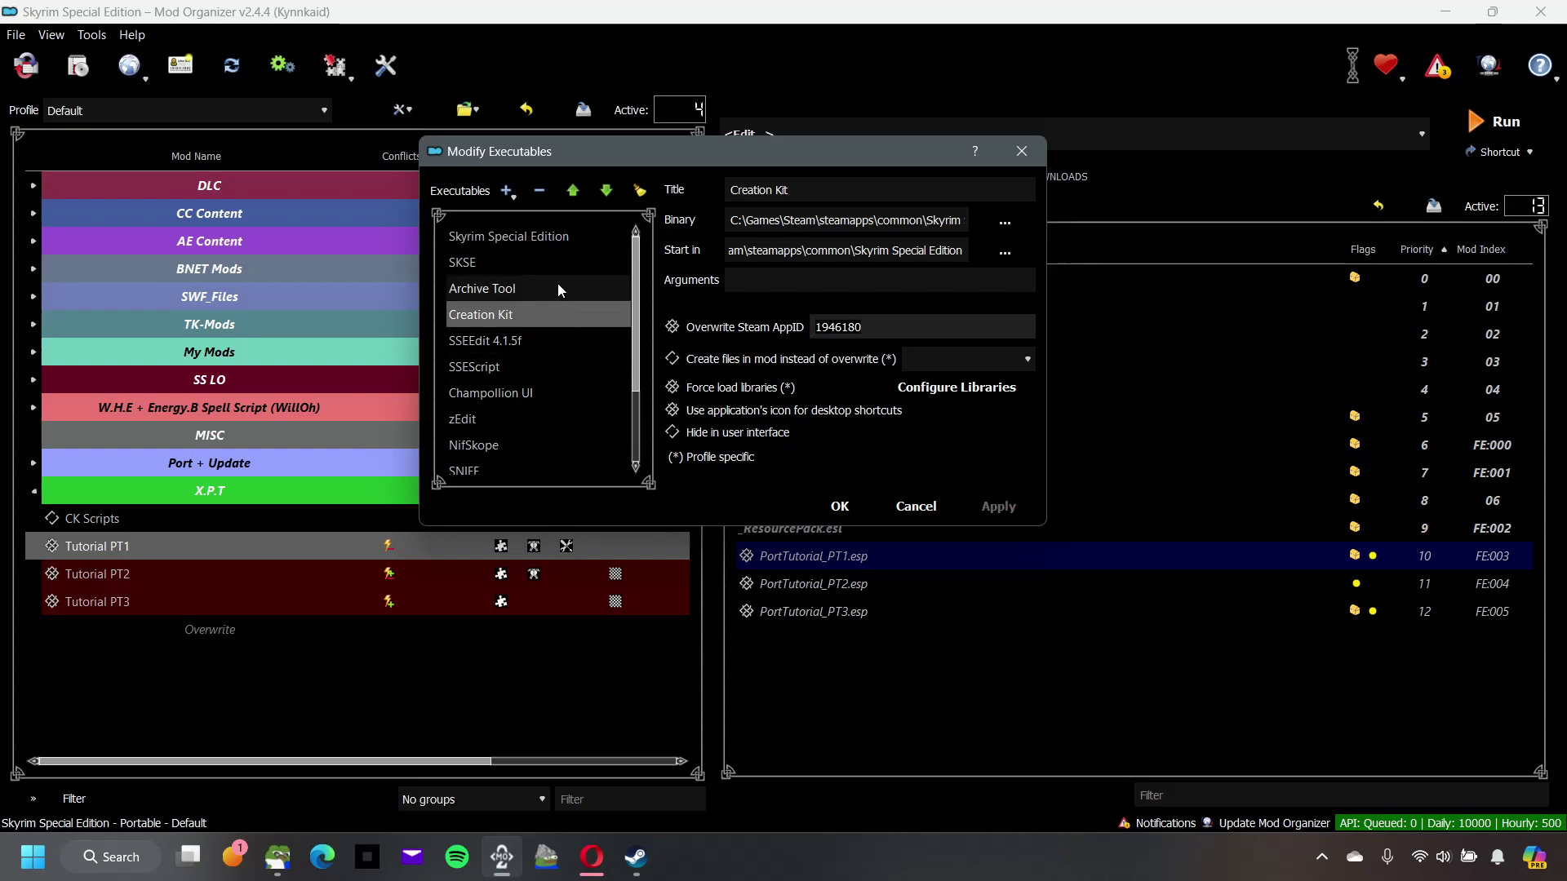
Step: Select the Archive Tool entry in the executables list
{"action": "left_click", "coordinate": [517, 196]}
{"action": "left_click", "coordinate": [473, 289]}
{"action": "left_click", "coordinate": [473, 289]}
Step: Browse Add from file to Tools\Archive\Archive.exe, then cancel the file dialog
{"action": "left_click", "coordinate": [506, 191]}
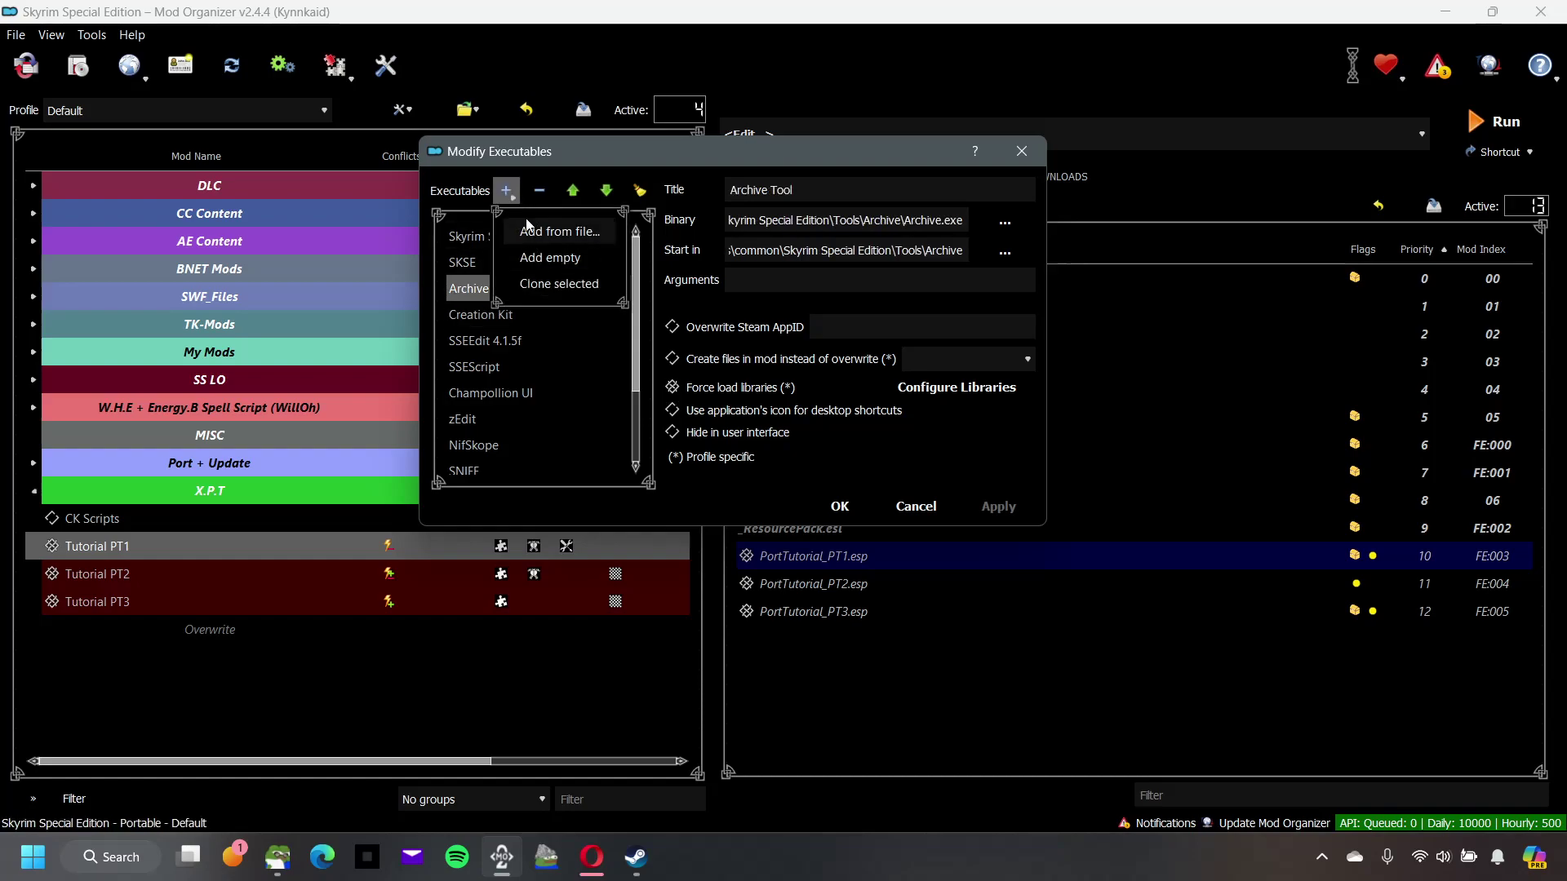
{"action": "left_click", "coordinate": [528, 227]}
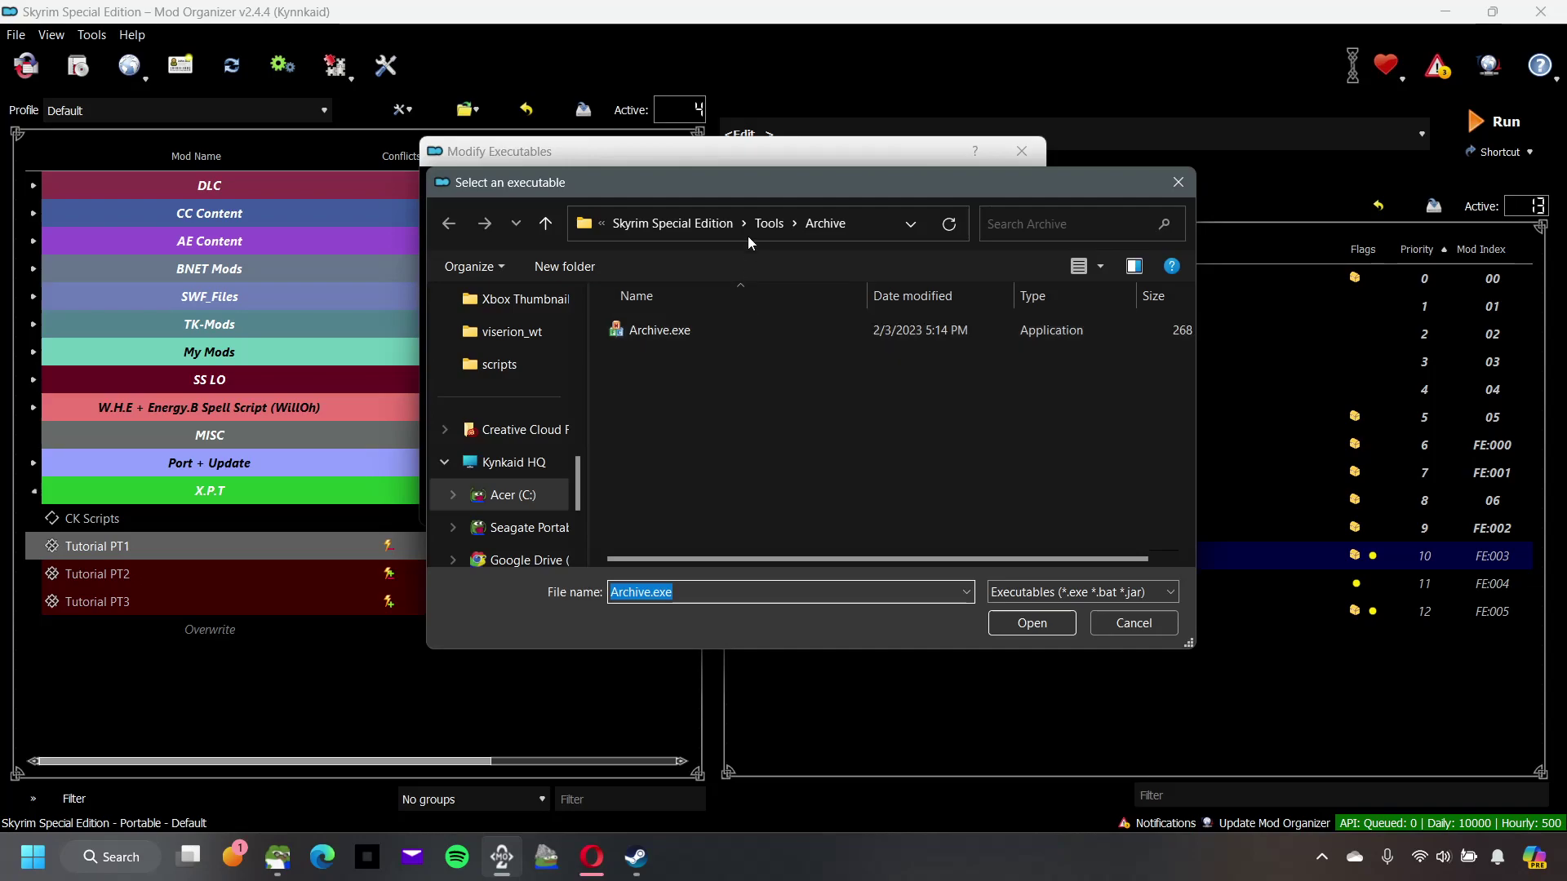
{"action": "left_click", "coordinate": [759, 232]}
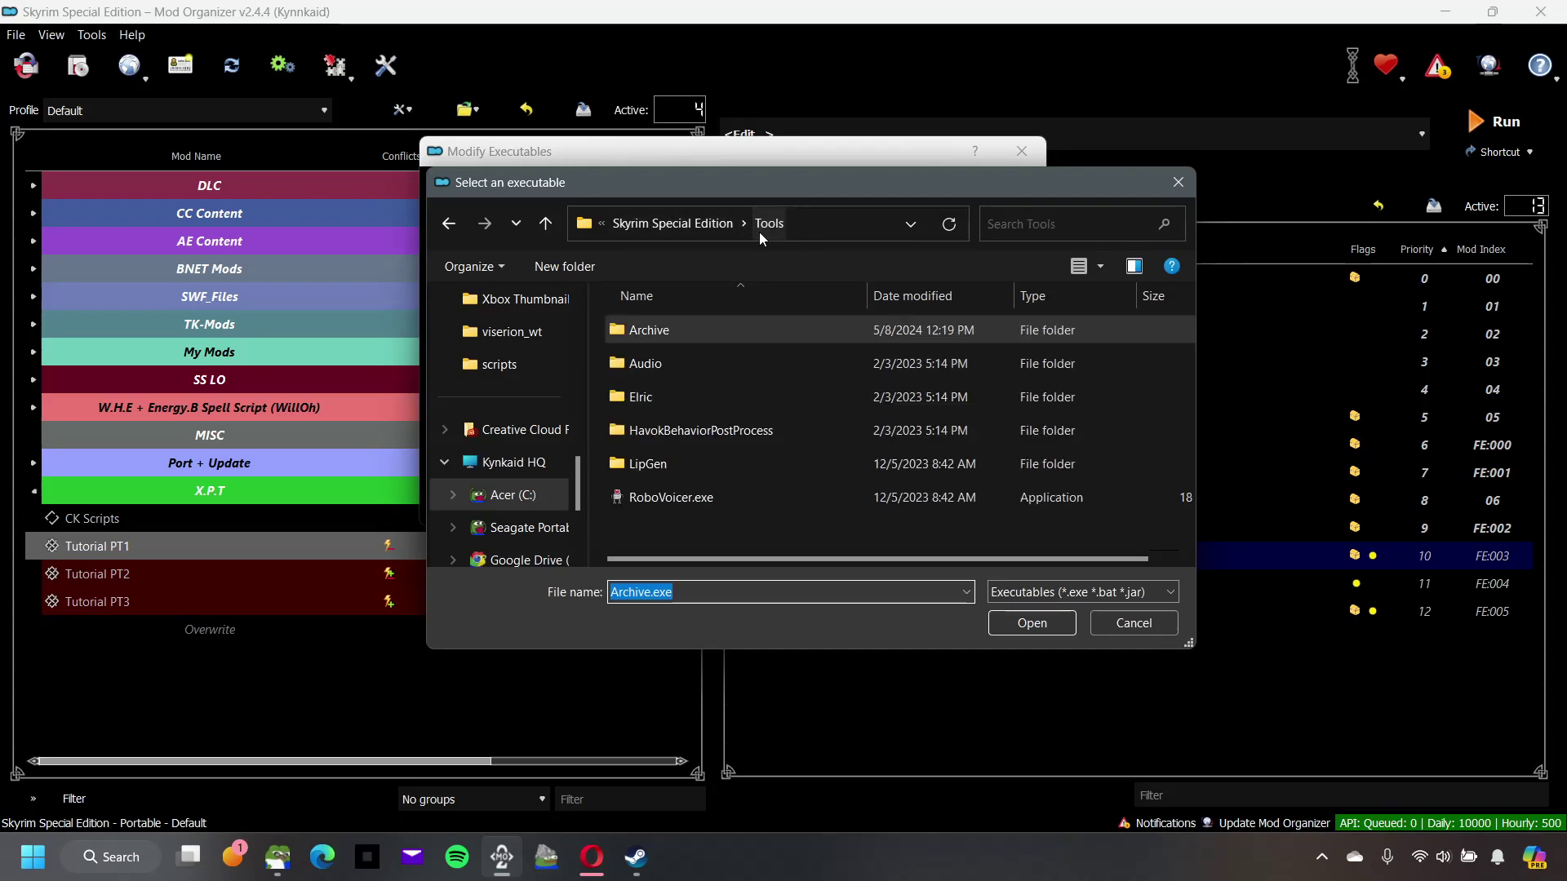
{"action": "left_click", "coordinate": [707, 227]}
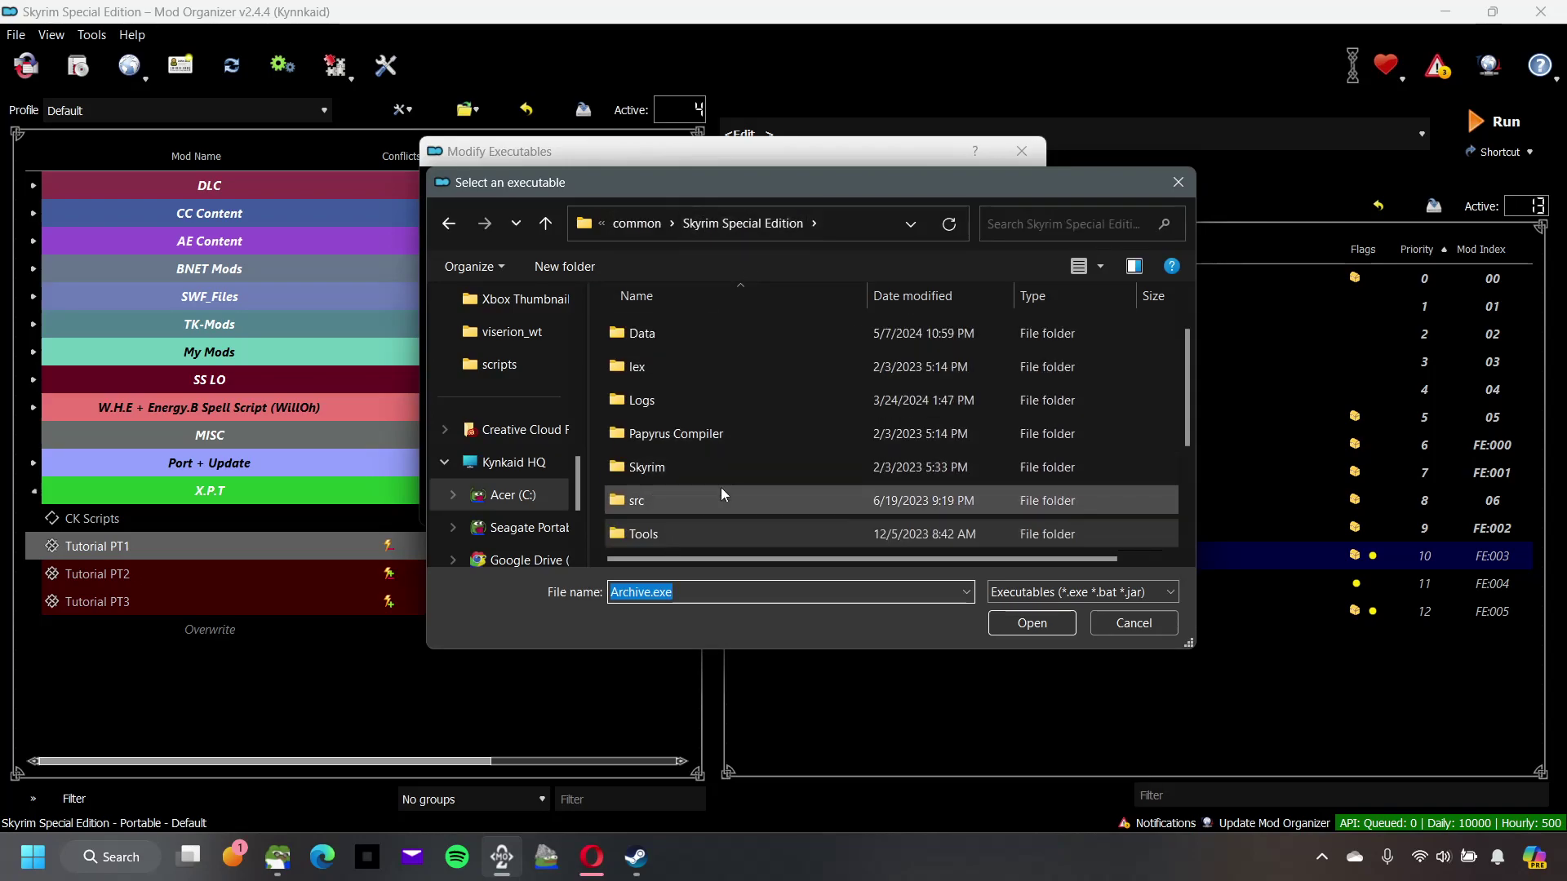
{"action": "double_click", "coordinate": [697, 532]}
{"action": "double_click", "coordinate": [687, 334]}
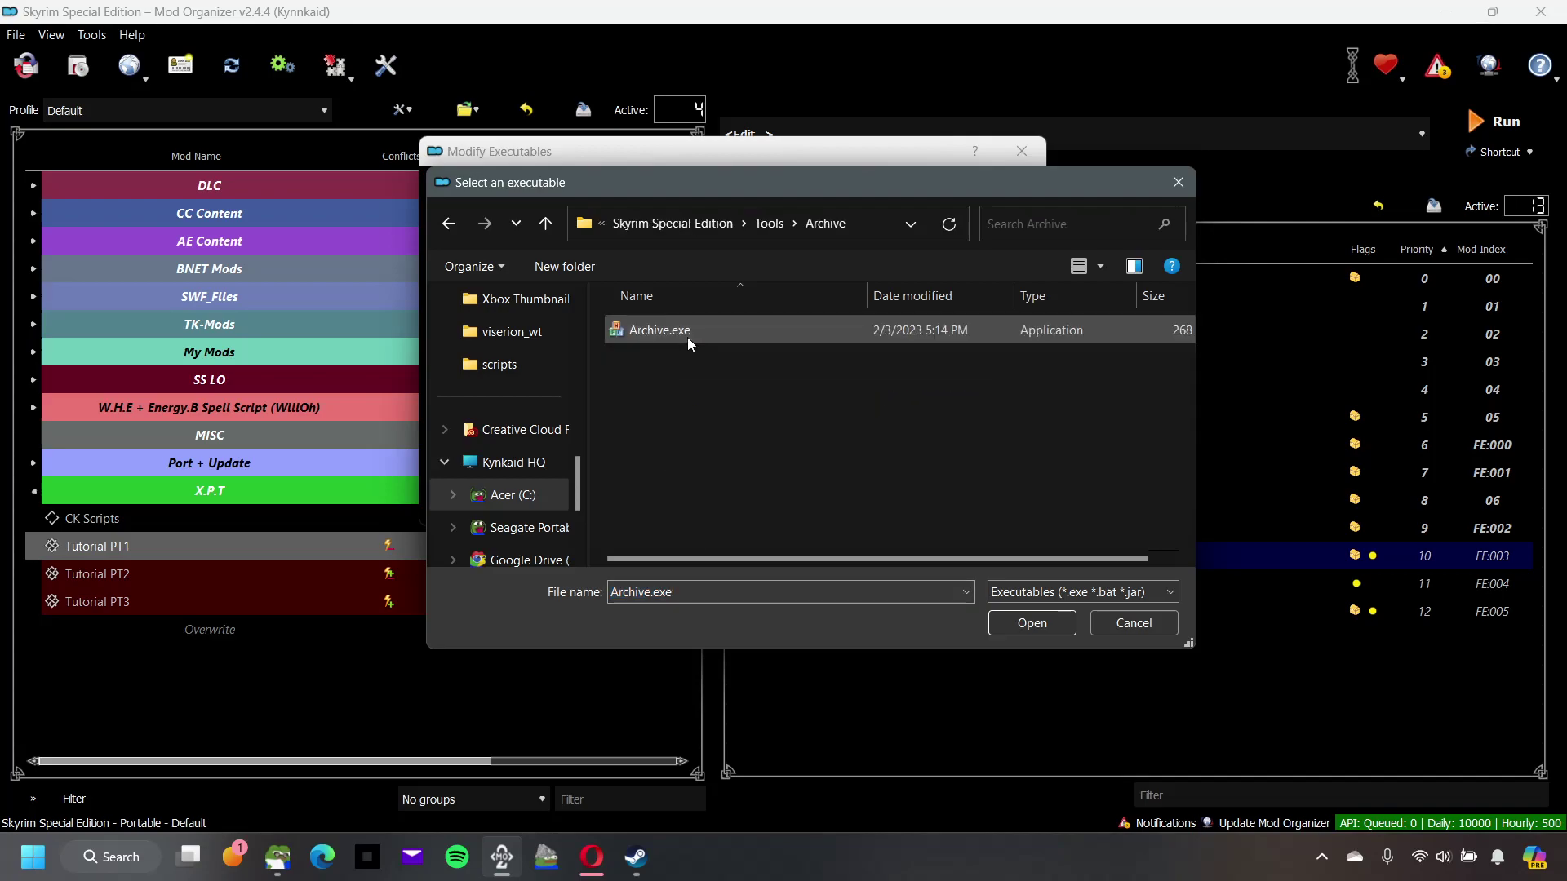
{"action": "left_click", "coordinate": [649, 330]}
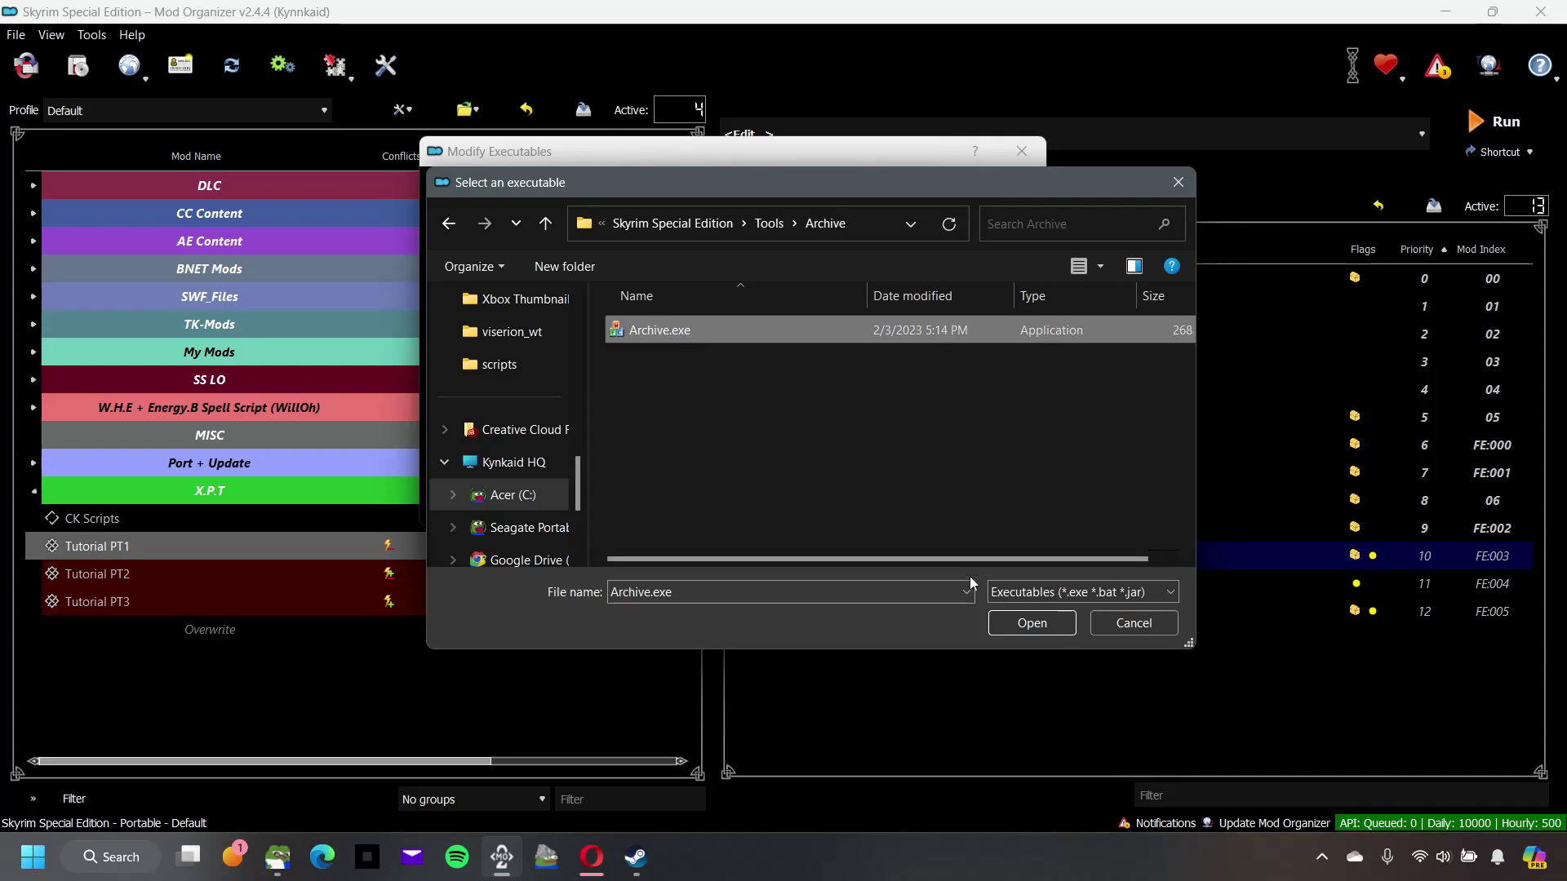
{"action": "left_click", "coordinate": [1134, 628]}
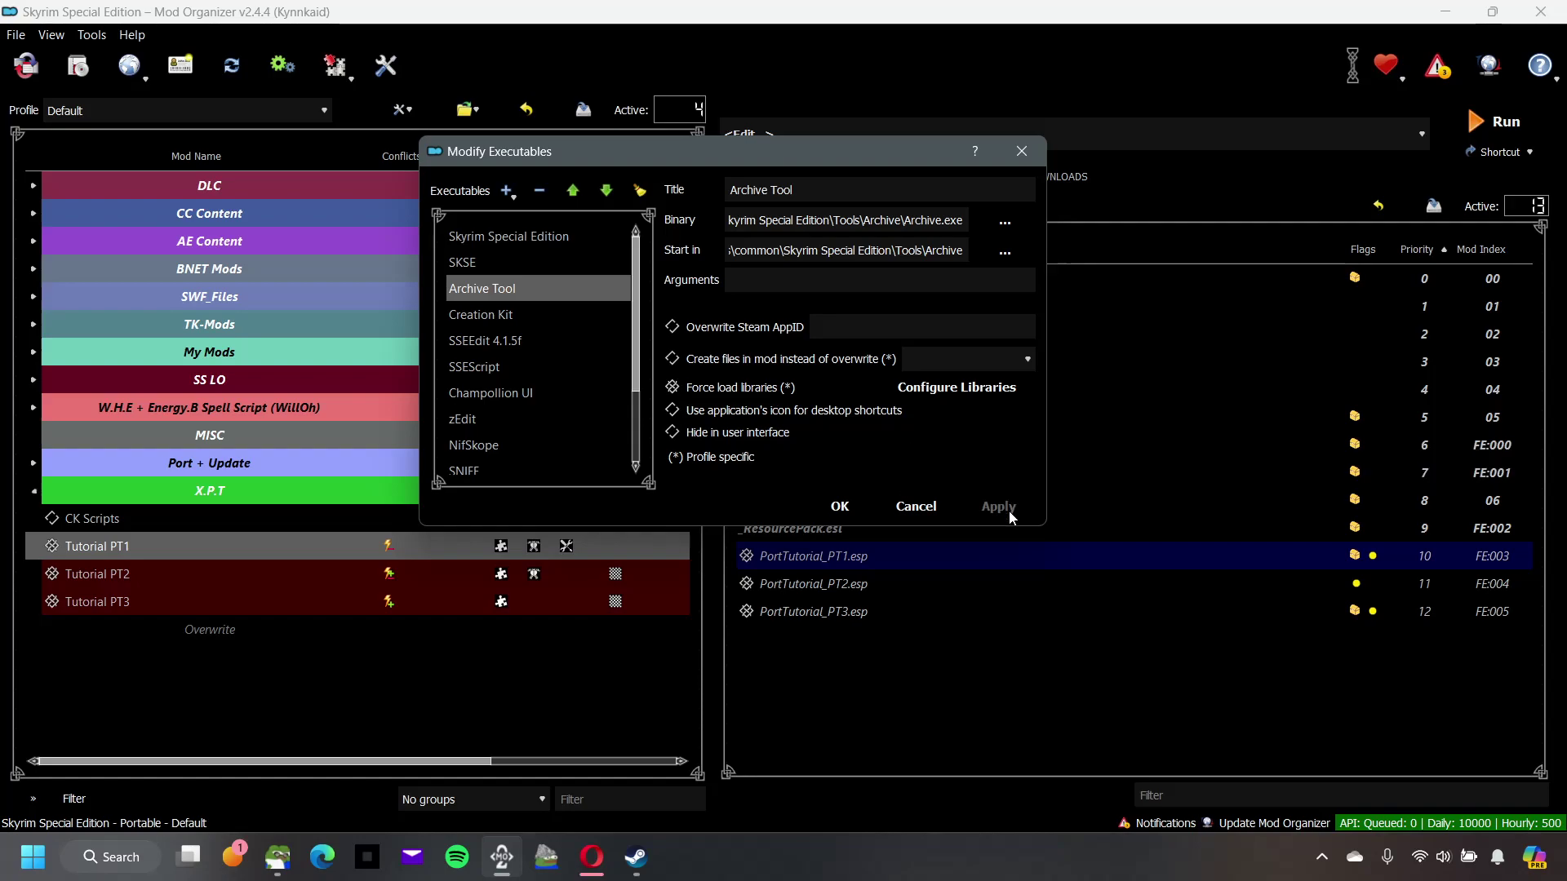
Step: Select the Skyrim Special Edition entry and check its SkyrimSE.exe binary path
{"action": "left_click", "coordinate": [496, 239]}
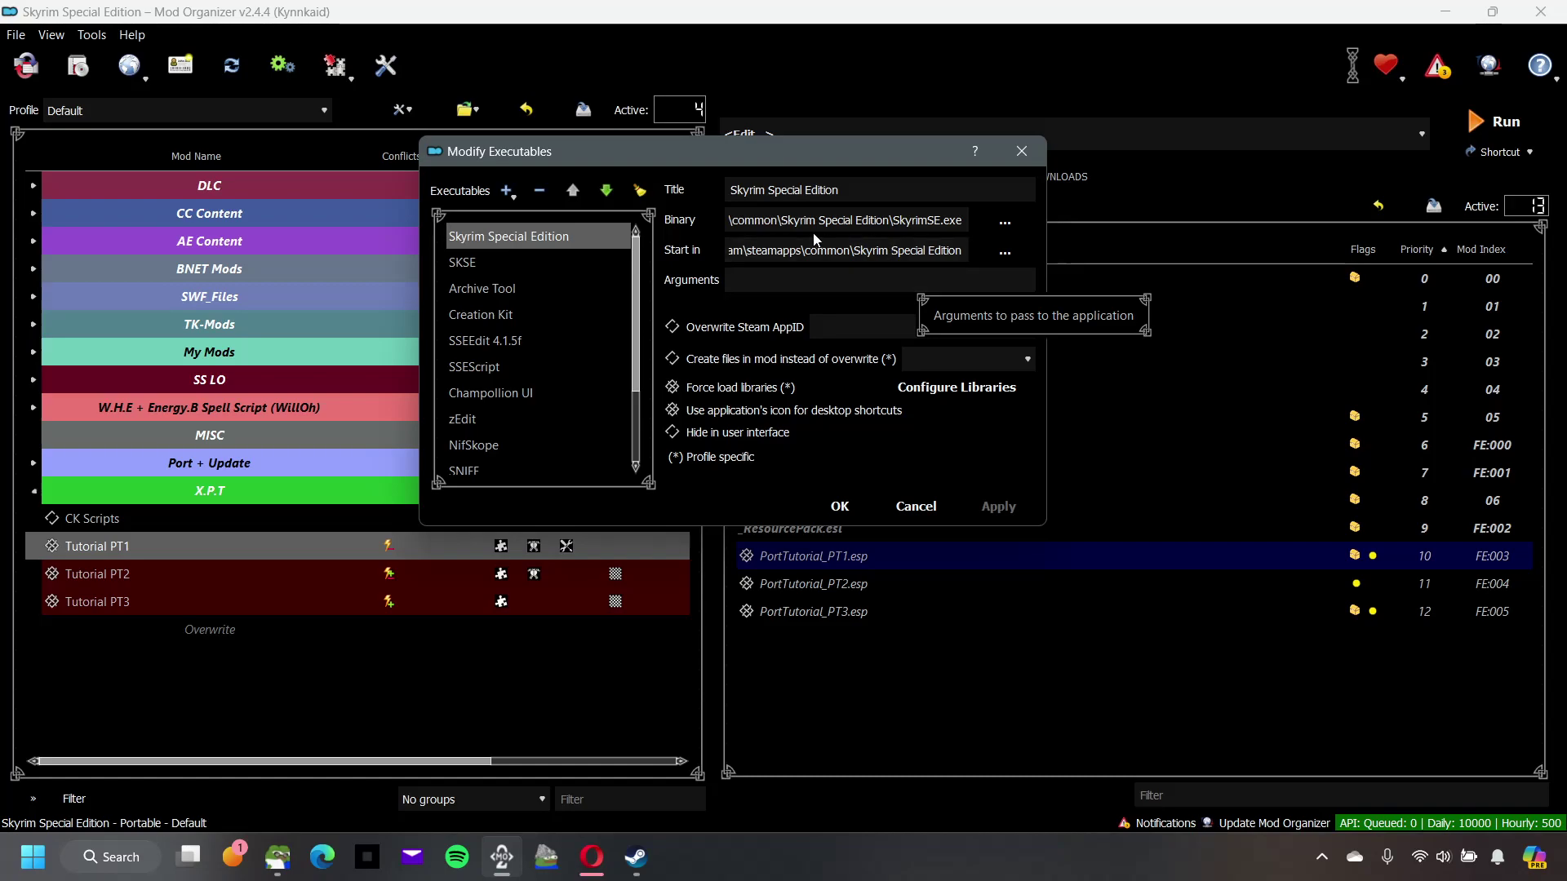
{"action": "left_click_drag", "start_coordinate": [964, 221], "coordinate": [1127, 231]}
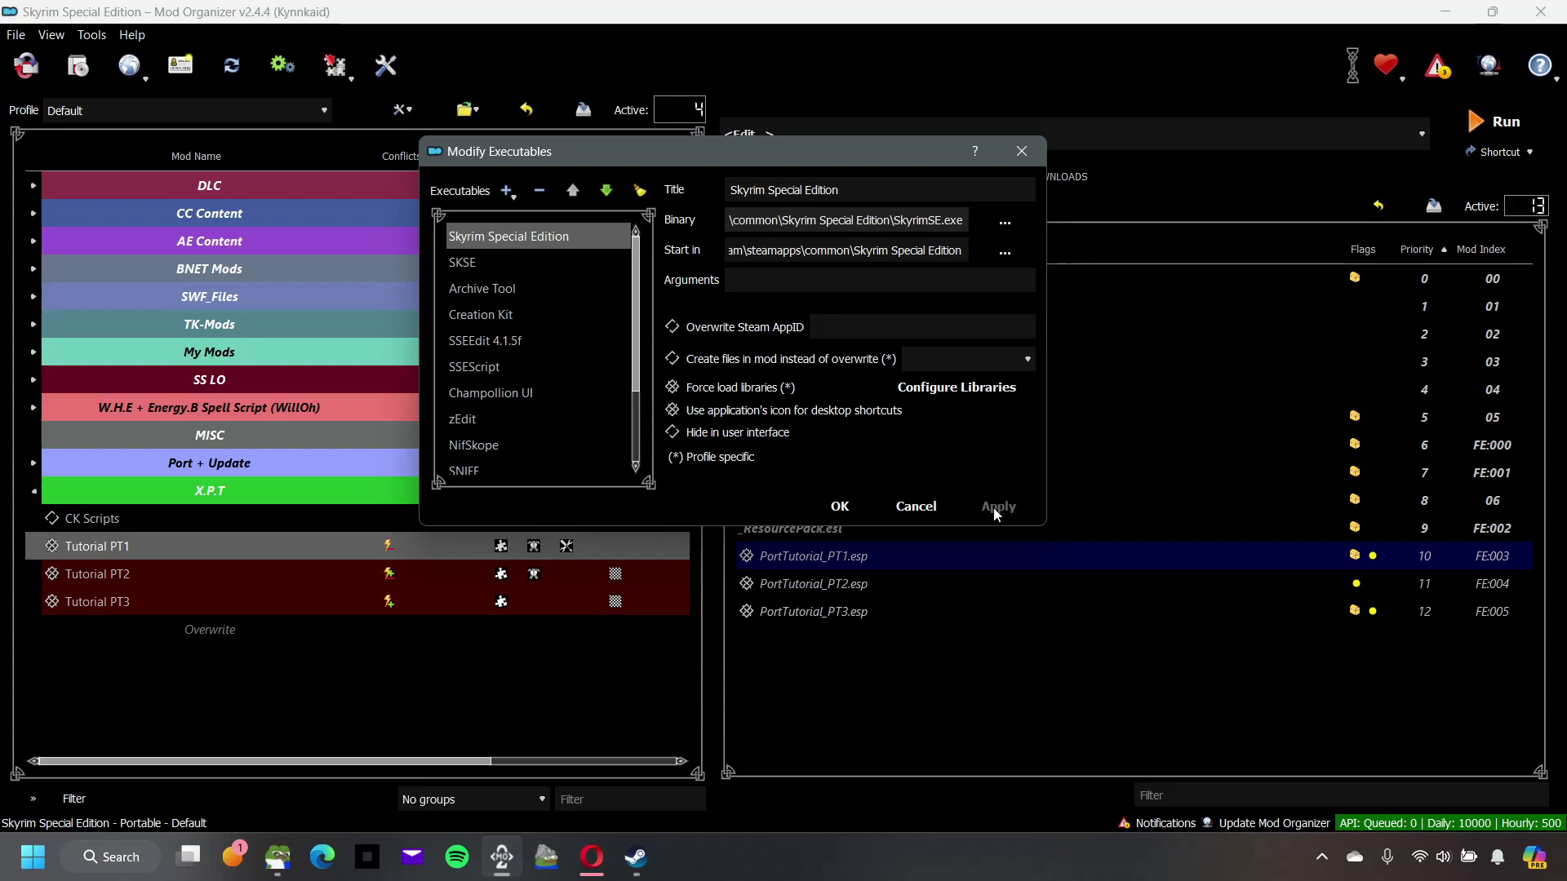
Step: Close the executables editor, minimize the Archive window, and drag the Desktop Explorer window over MO2's right half
{"action": "left_click", "coordinate": [840, 506]}
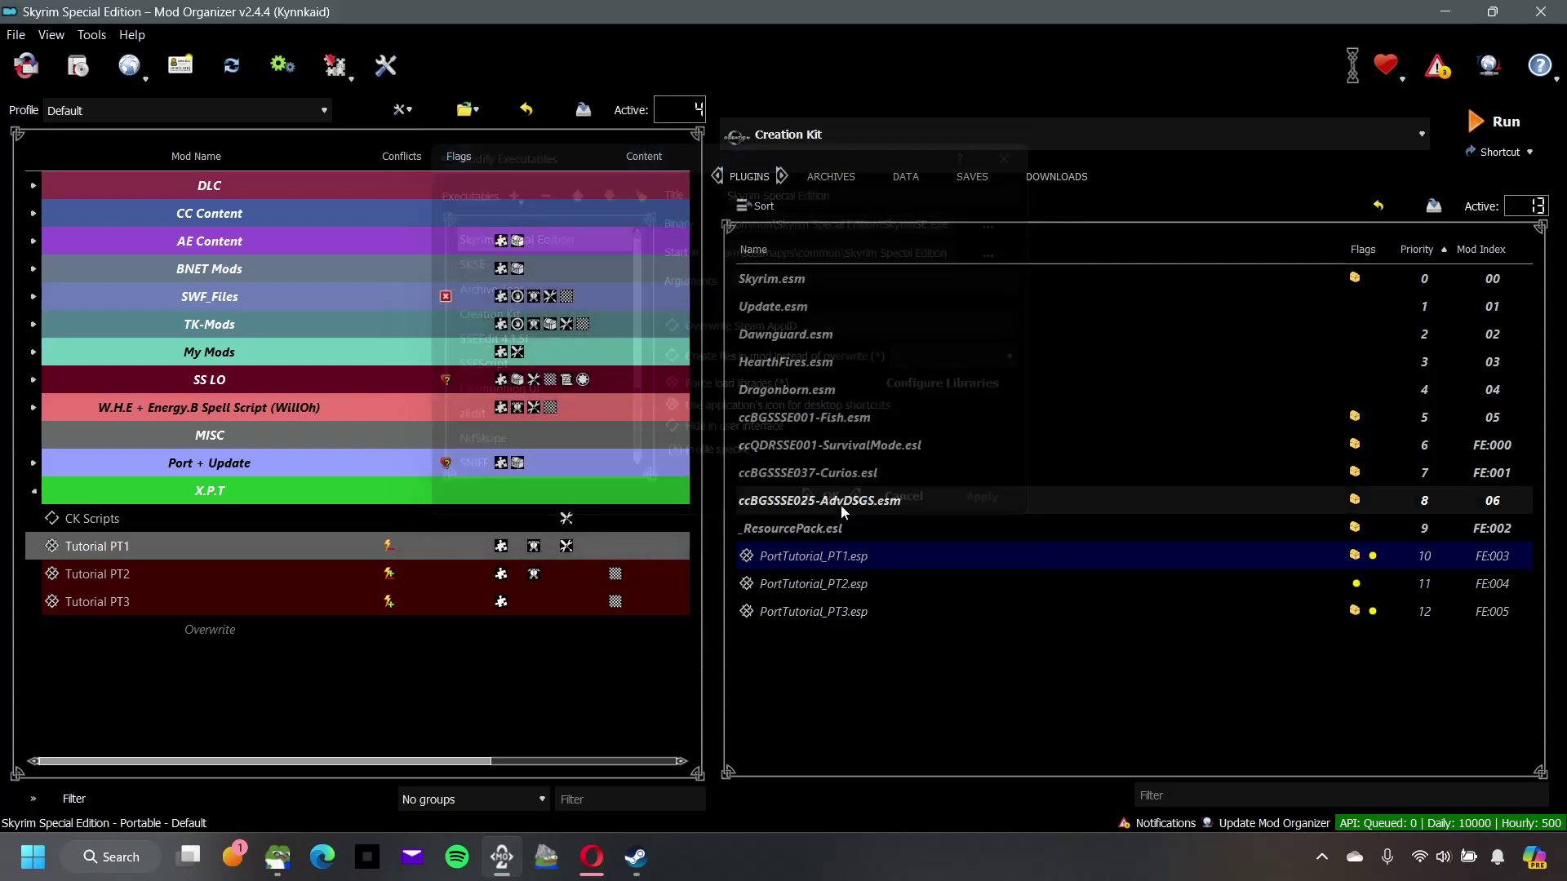
{"action": "left_click", "coordinate": [682, 497]}
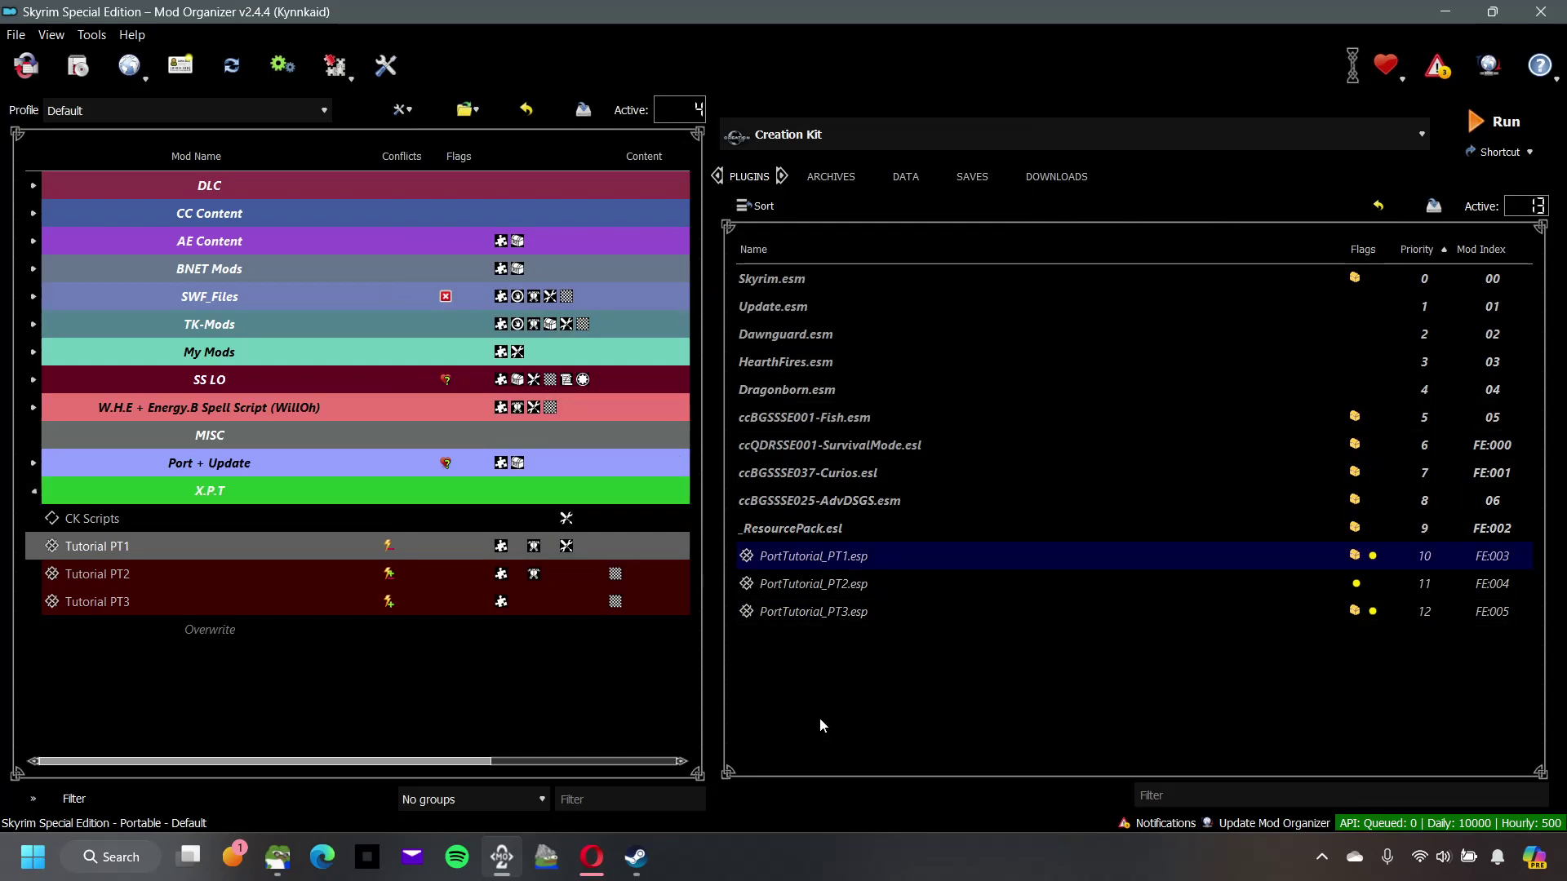
{"action": "mouse_move", "coordinate": [278, 857]}
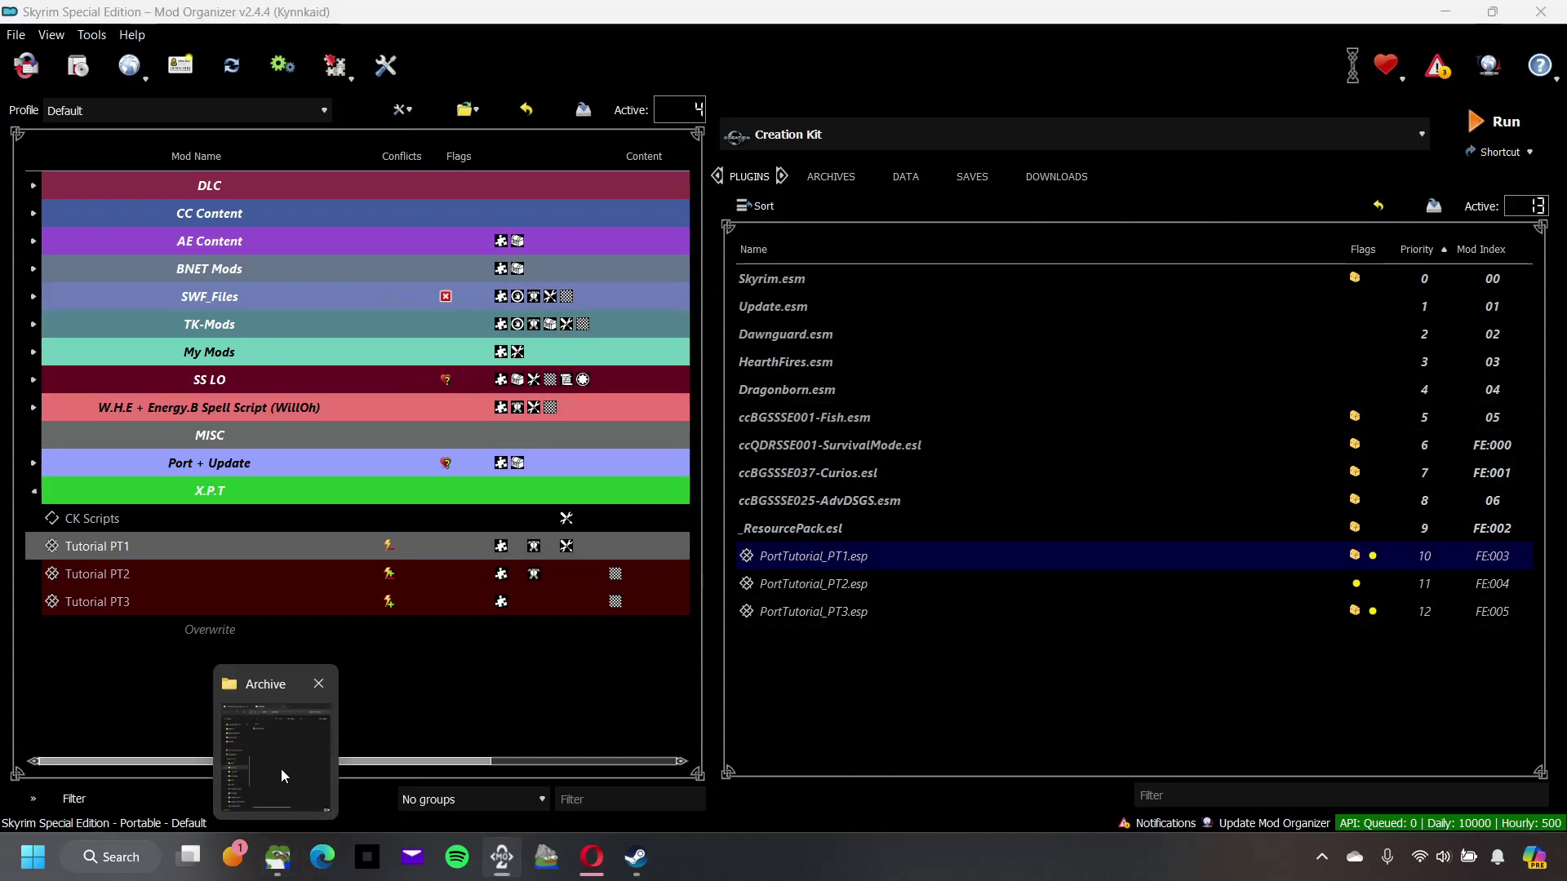
{"action": "left_click", "coordinate": [281, 768]}
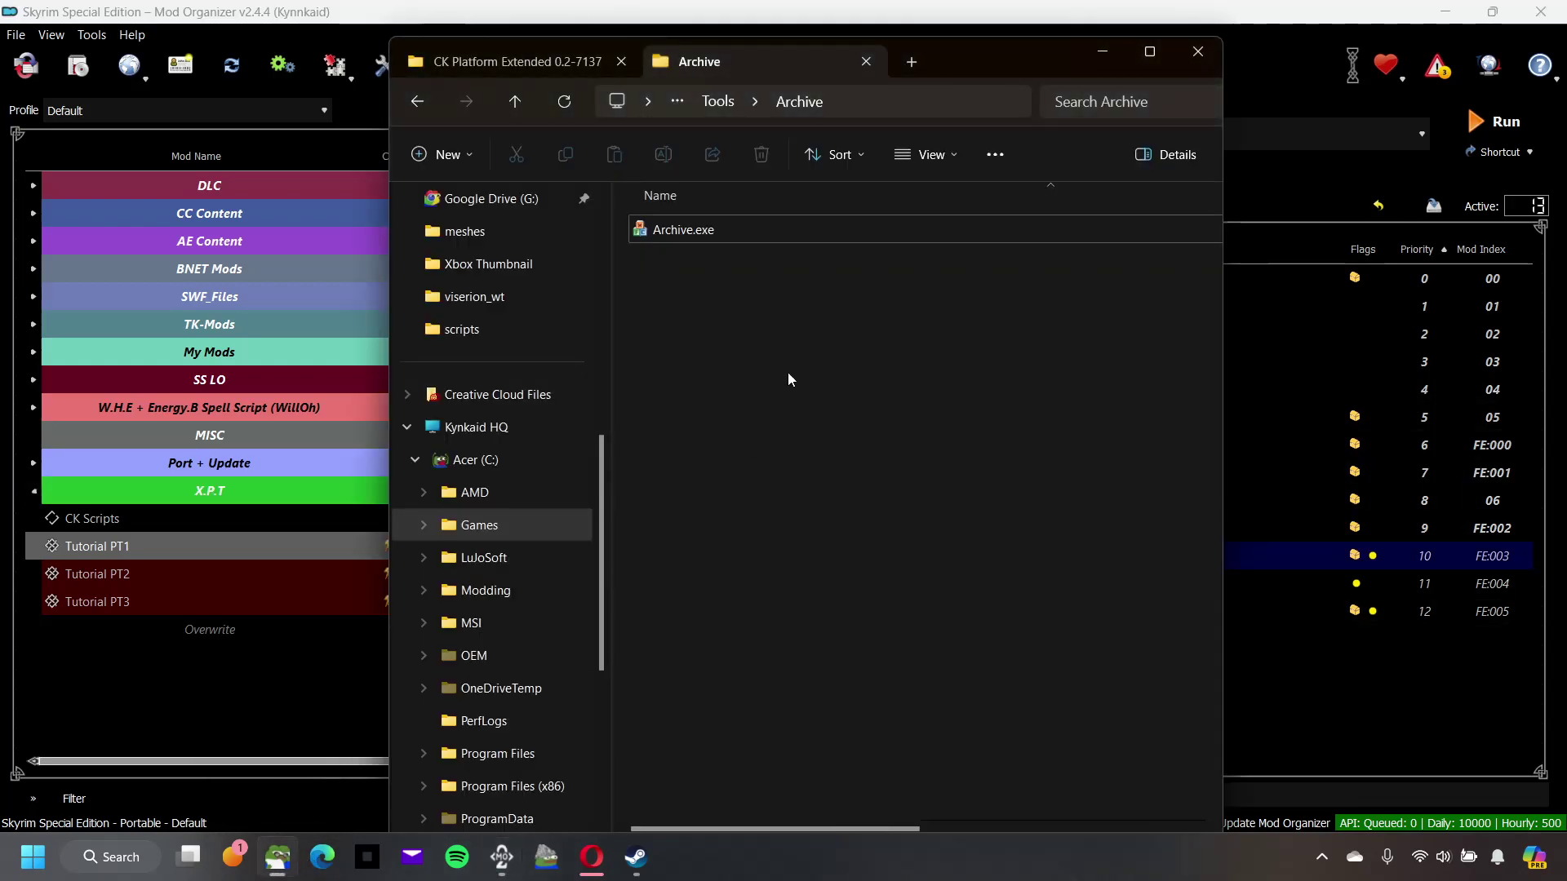
{"action": "left_click", "coordinate": [1108, 62]}
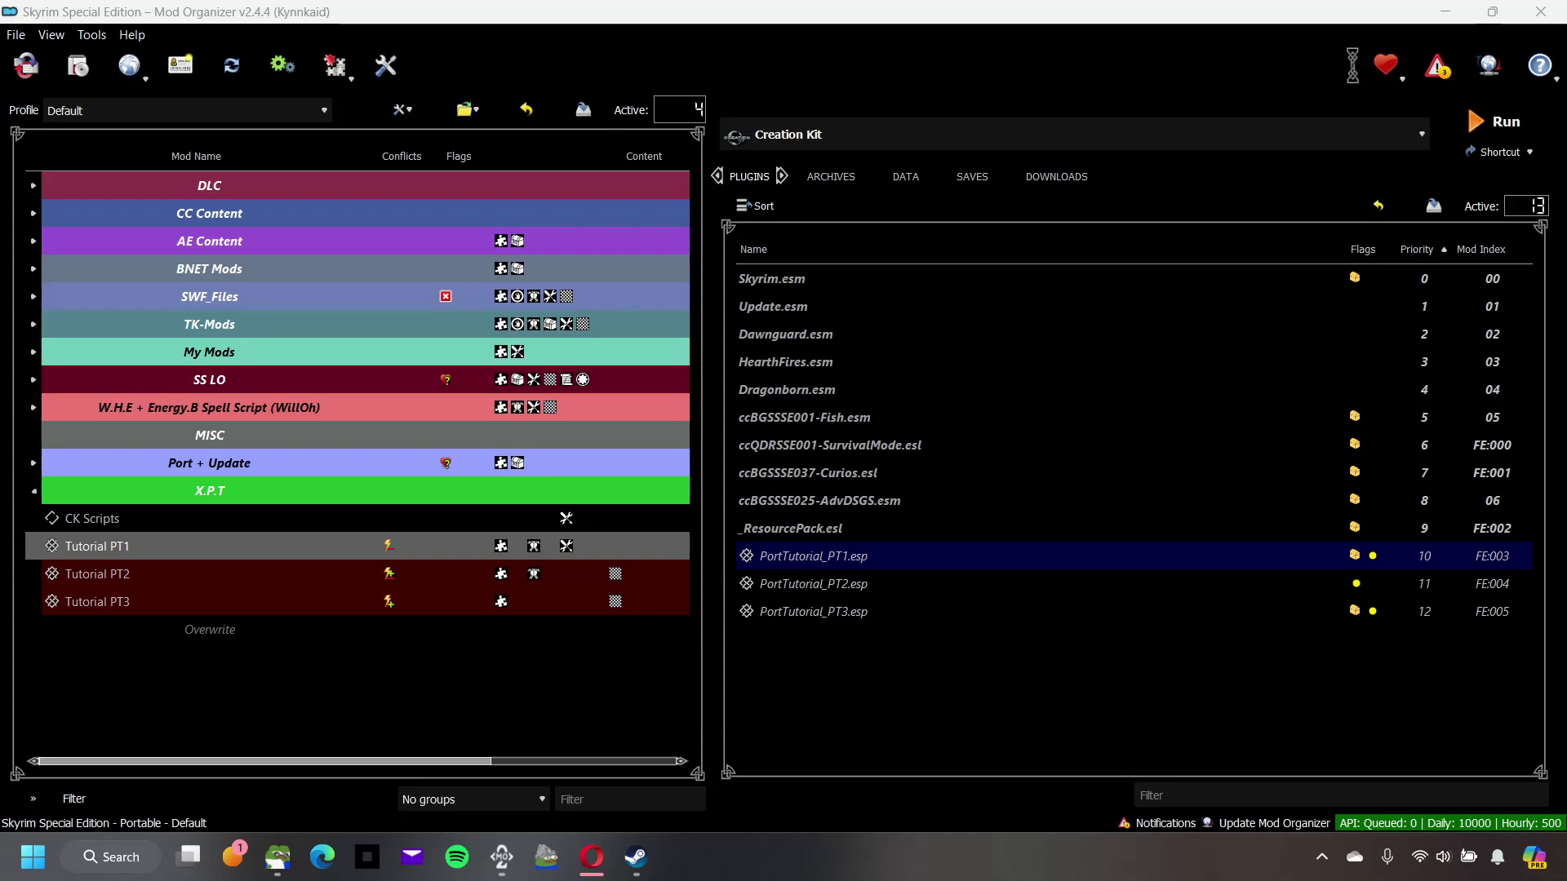
{"action": "left_click_drag", "start_coordinate": [1566, 343], "coordinate": [1246, 66]}
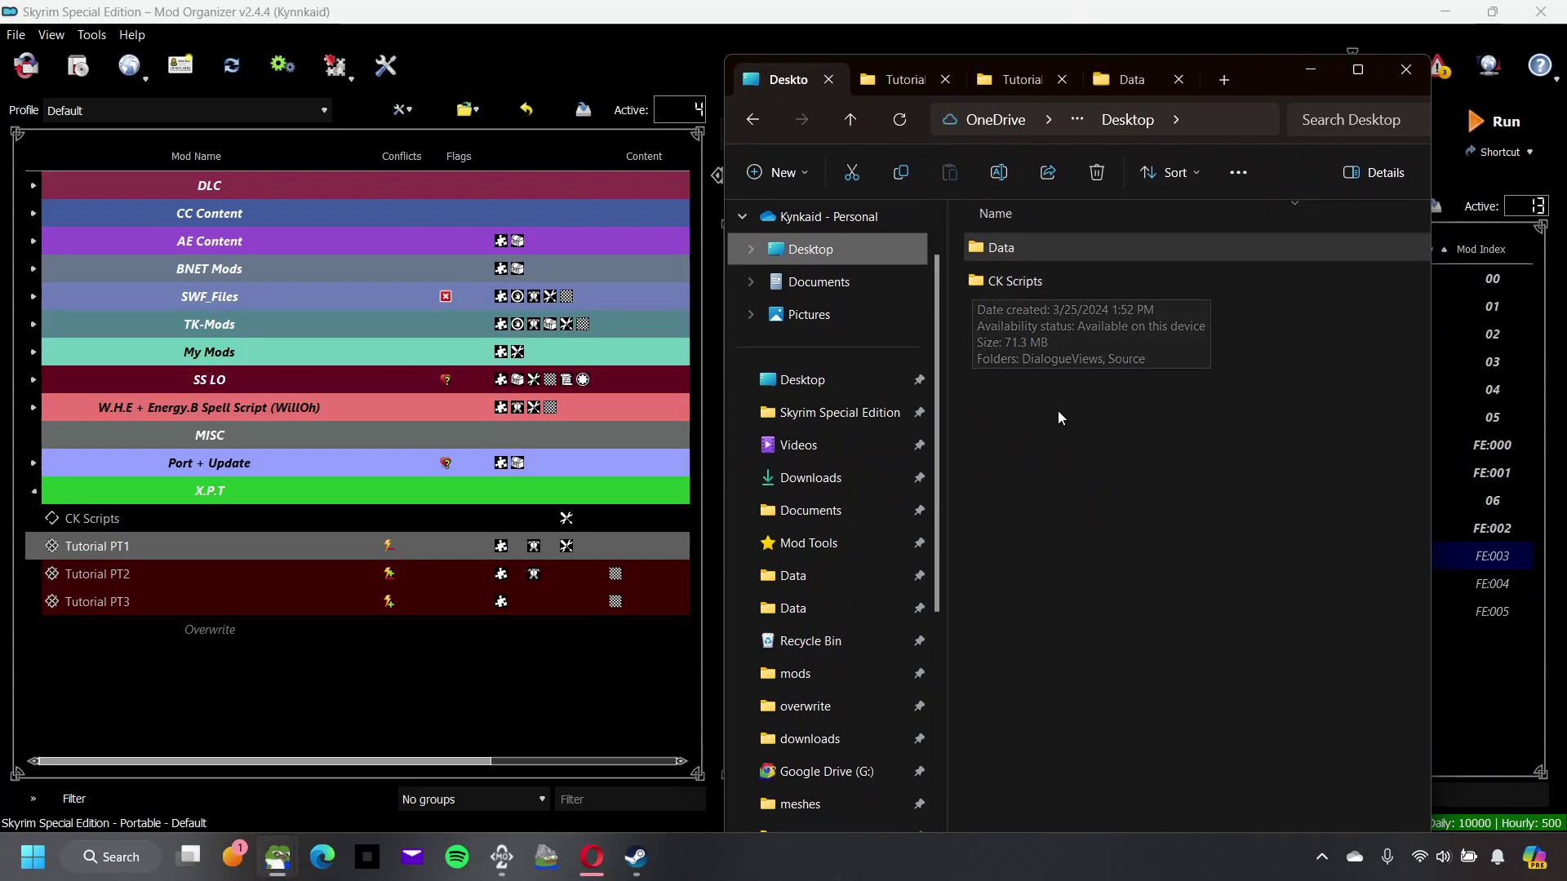
Step: Open the Desktop's Data folder in Explorer and select Archive Tool as Mod Organizer's executable
{"action": "left_click", "coordinate": [1026, 248]}
{"action": "double_click", "coordinate": [1092, 246]}
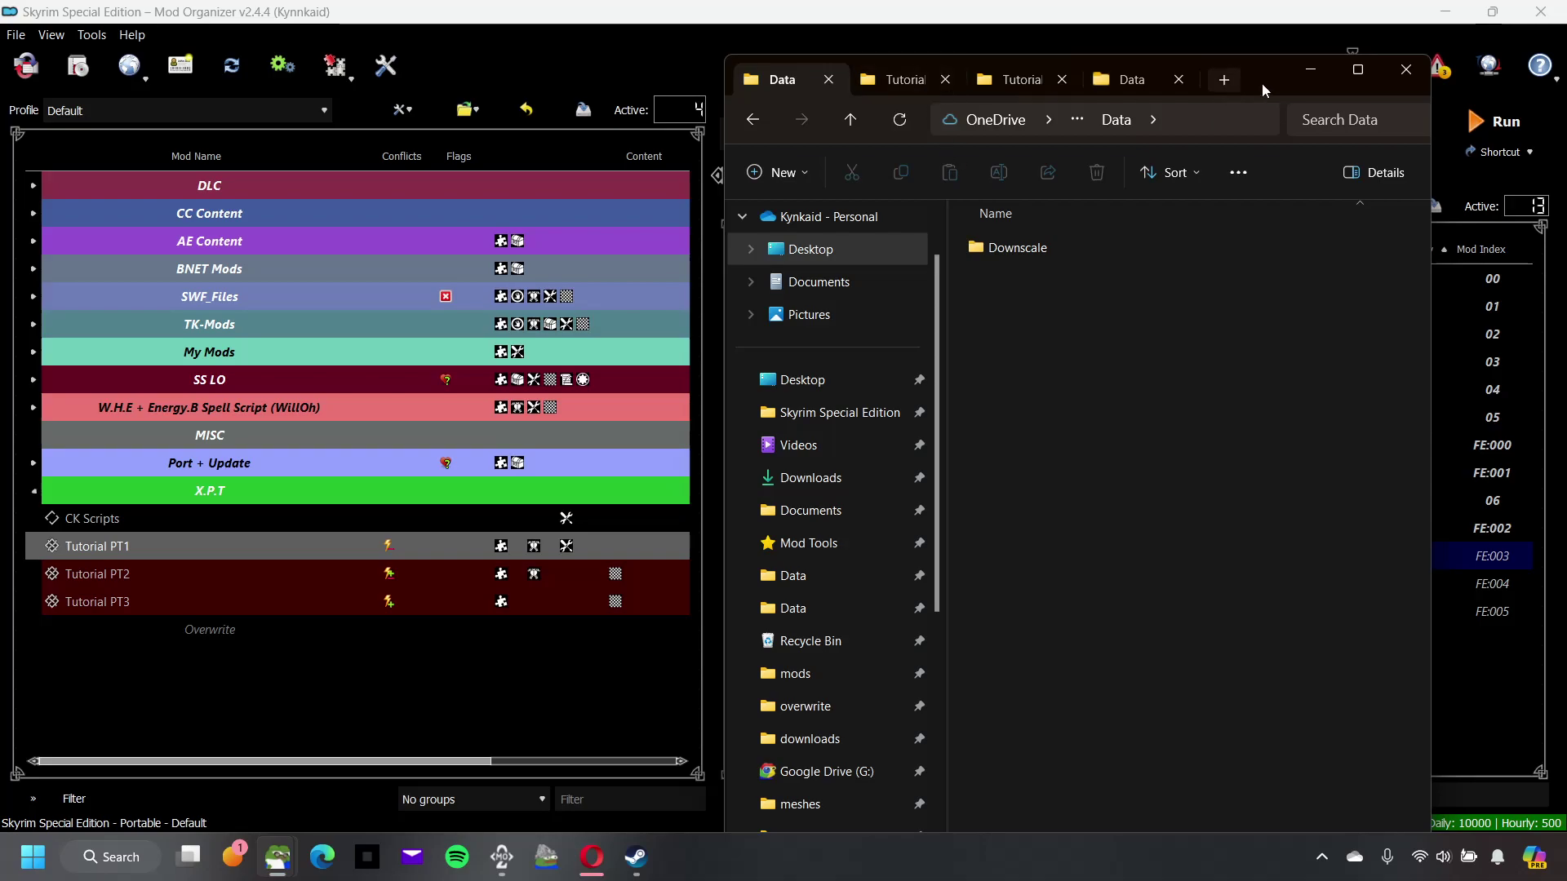
{"action": "left_click_drag", "start_coordinate": [1275, 84], "coordinate": [871, 32]}
{"action": "left_click", "coordinate": [1281, 120]}
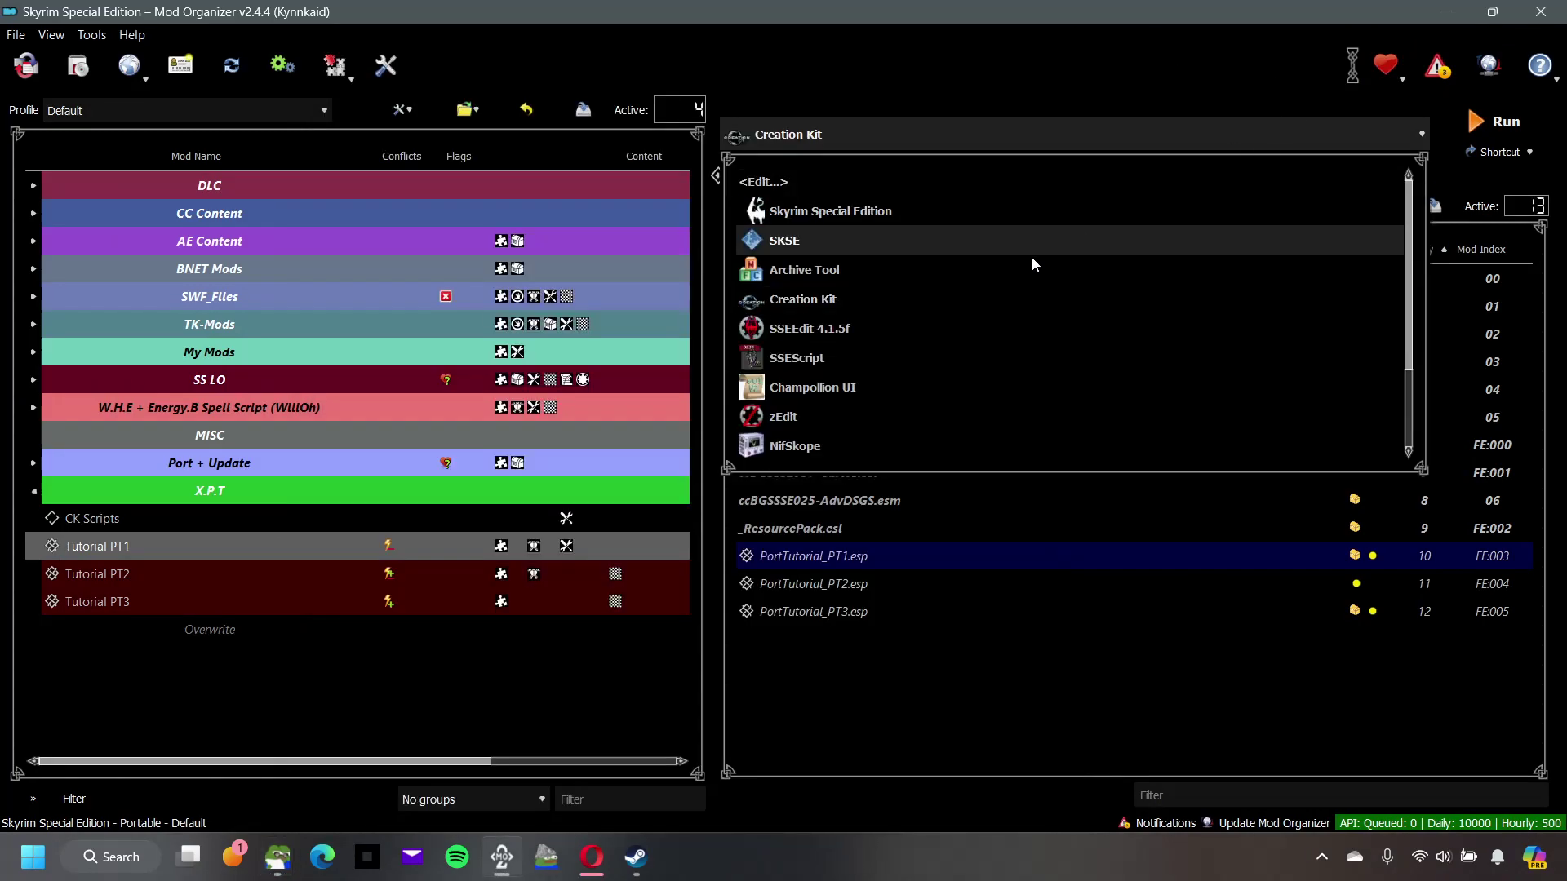
{"action": "left_click", "coordinate": [1015, 266]}
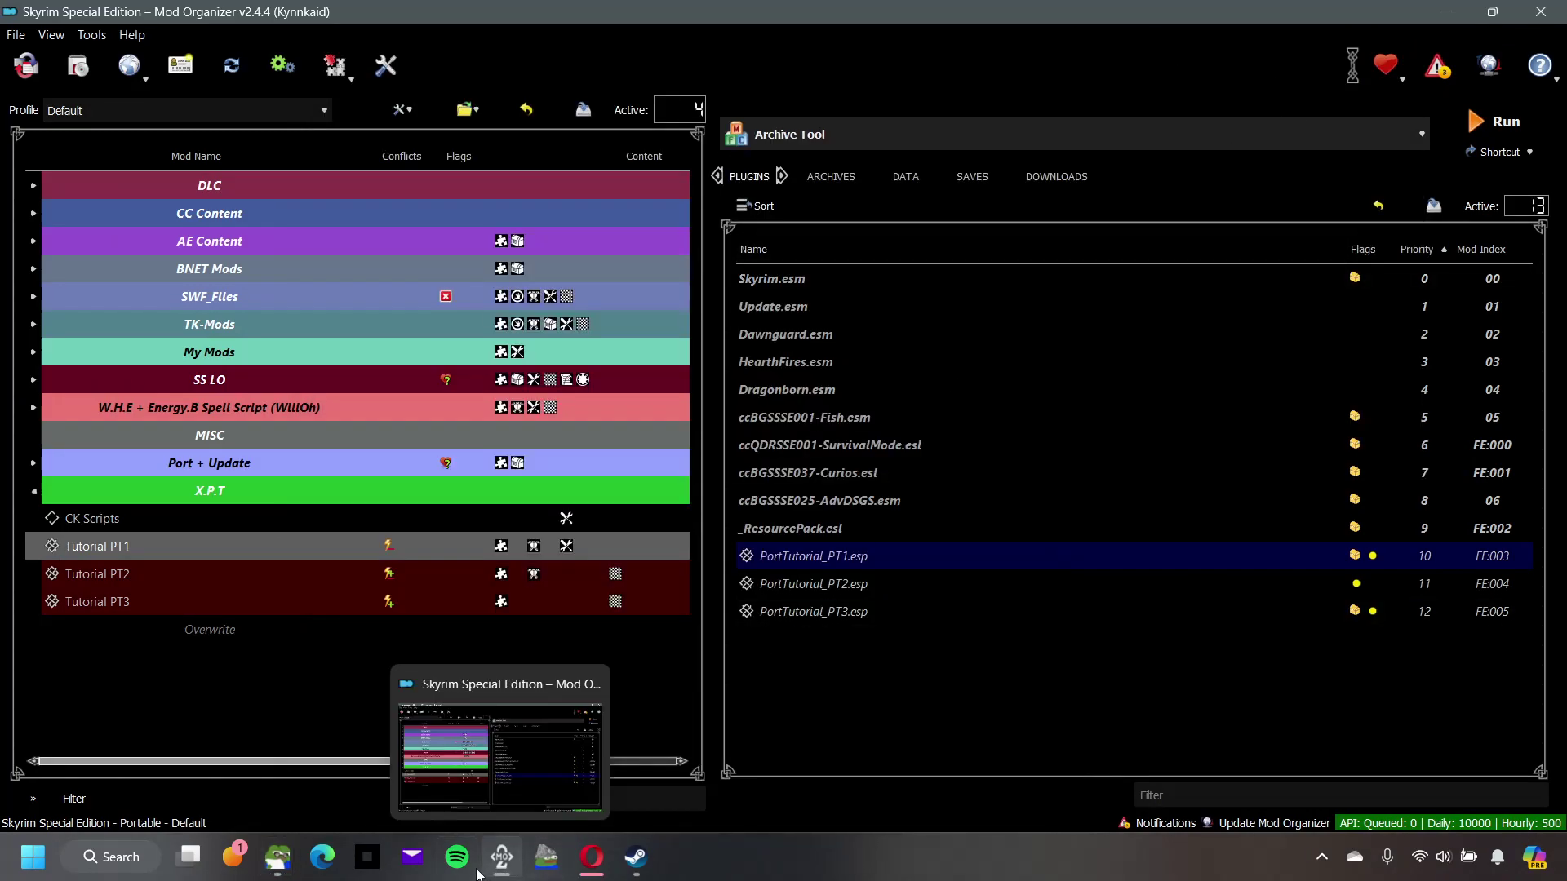
Step: Bring the Explorer window forward and look through the Tutorial PT1 and PT3 mod folder tabs
{"action": "mouse_move", "coordinate": [277, 866]}
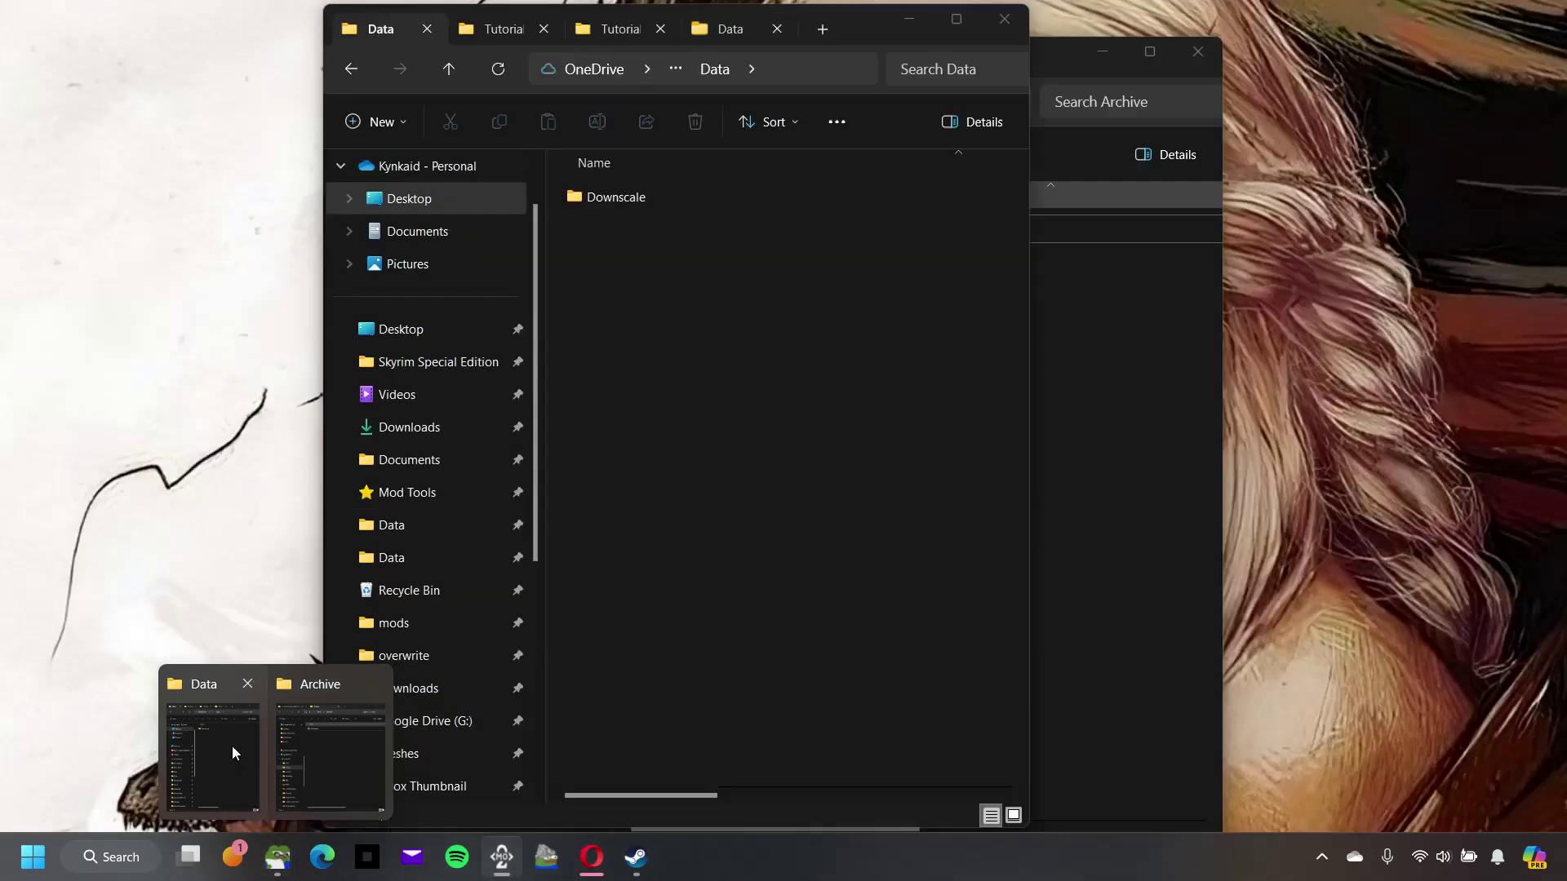
{"action": "left_click", "coordinate": [219, 744]}
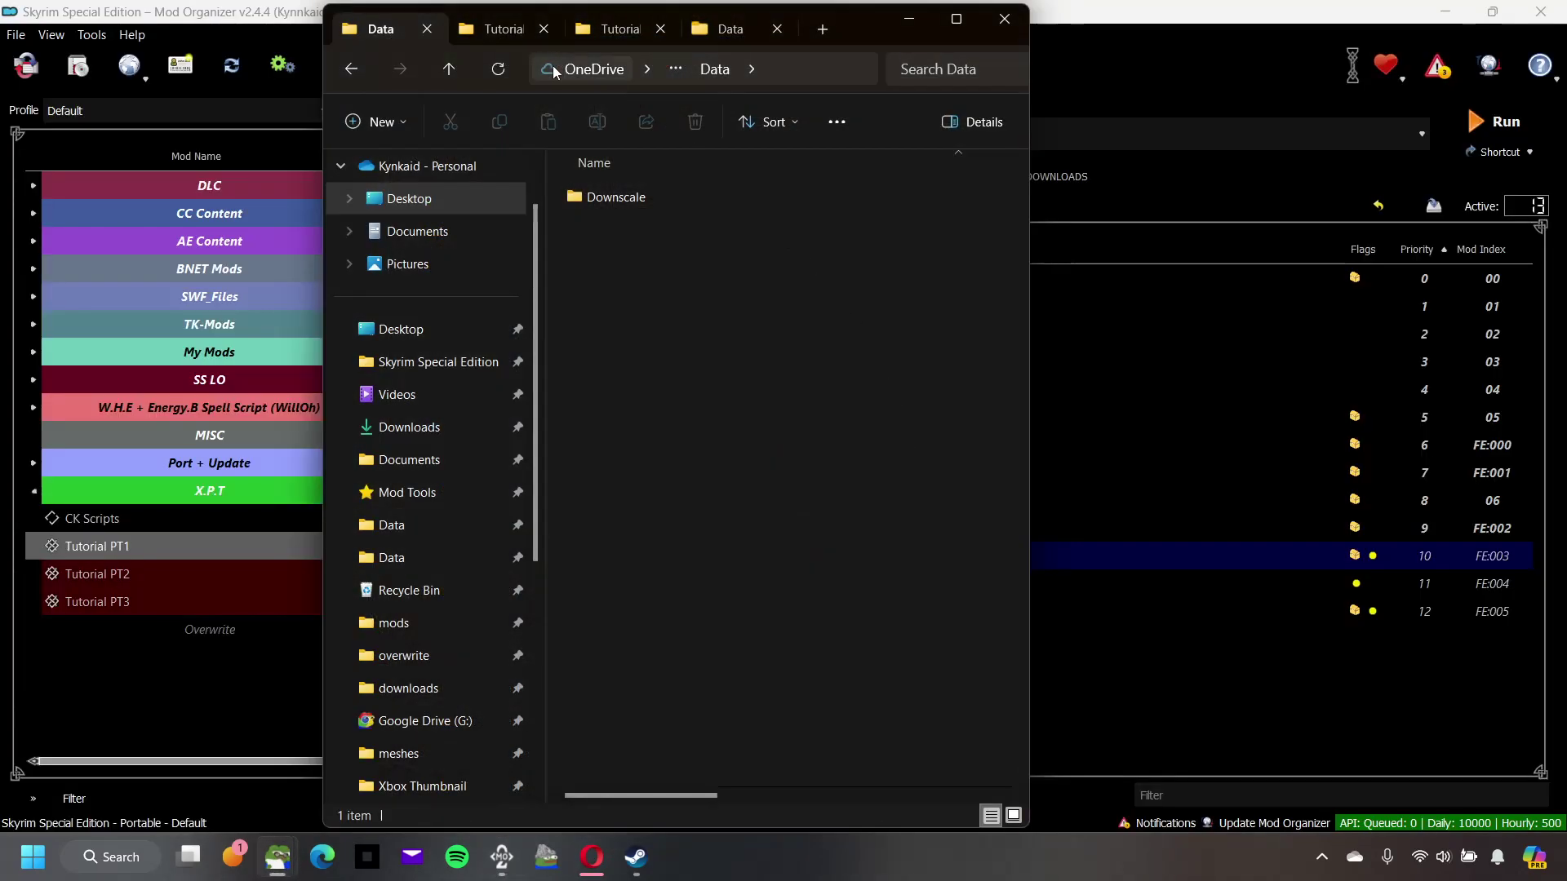
{"action": "left_click", "coordinate": [499, 30]}
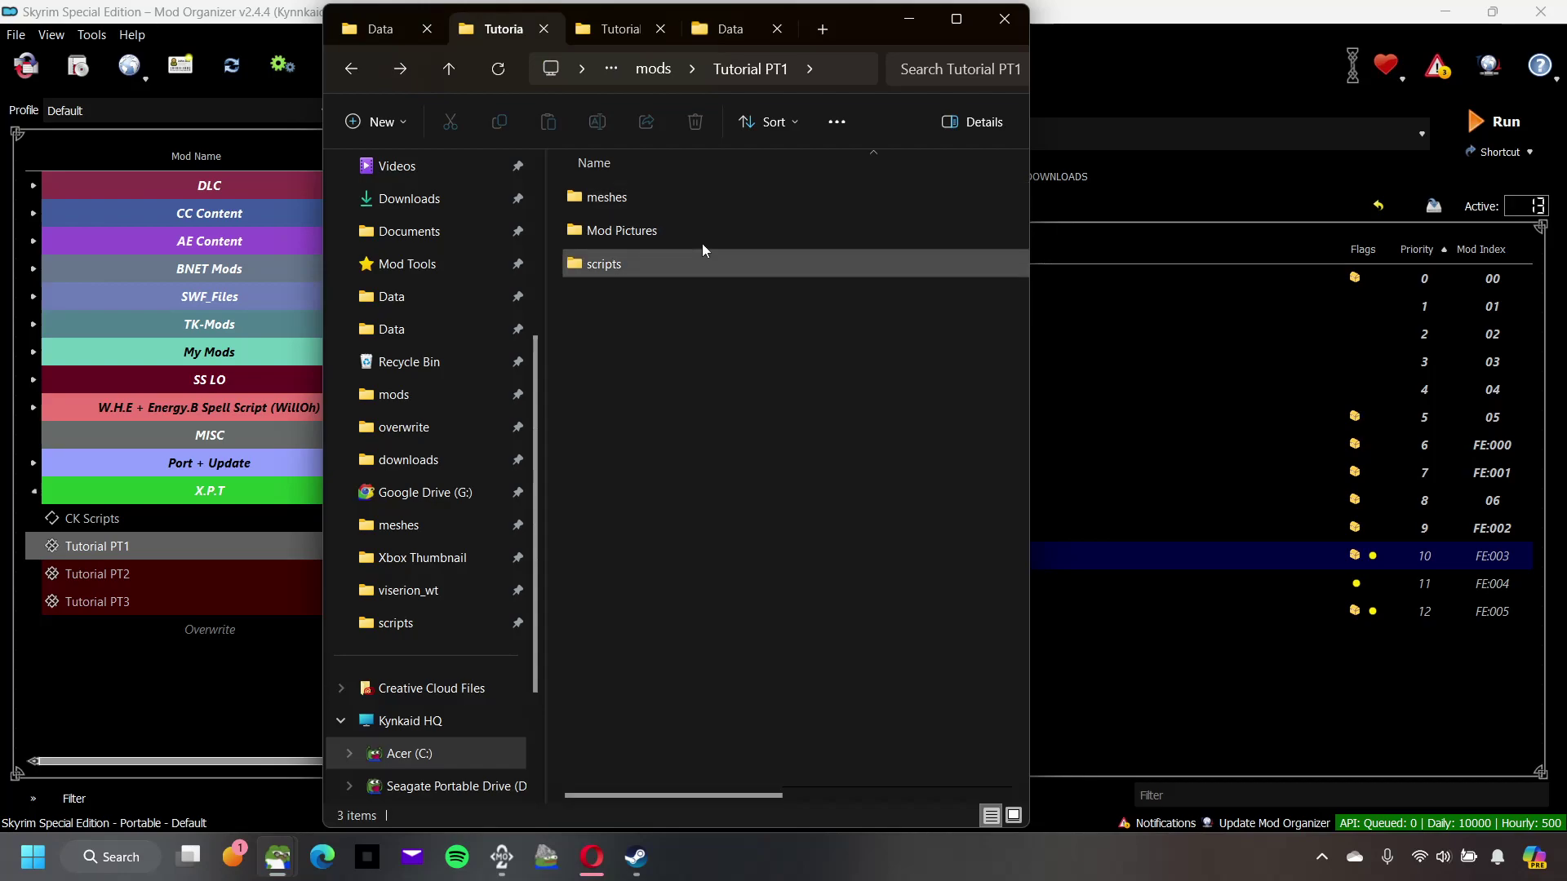
{"action": "left_click", "coordinate": [392, 37]}
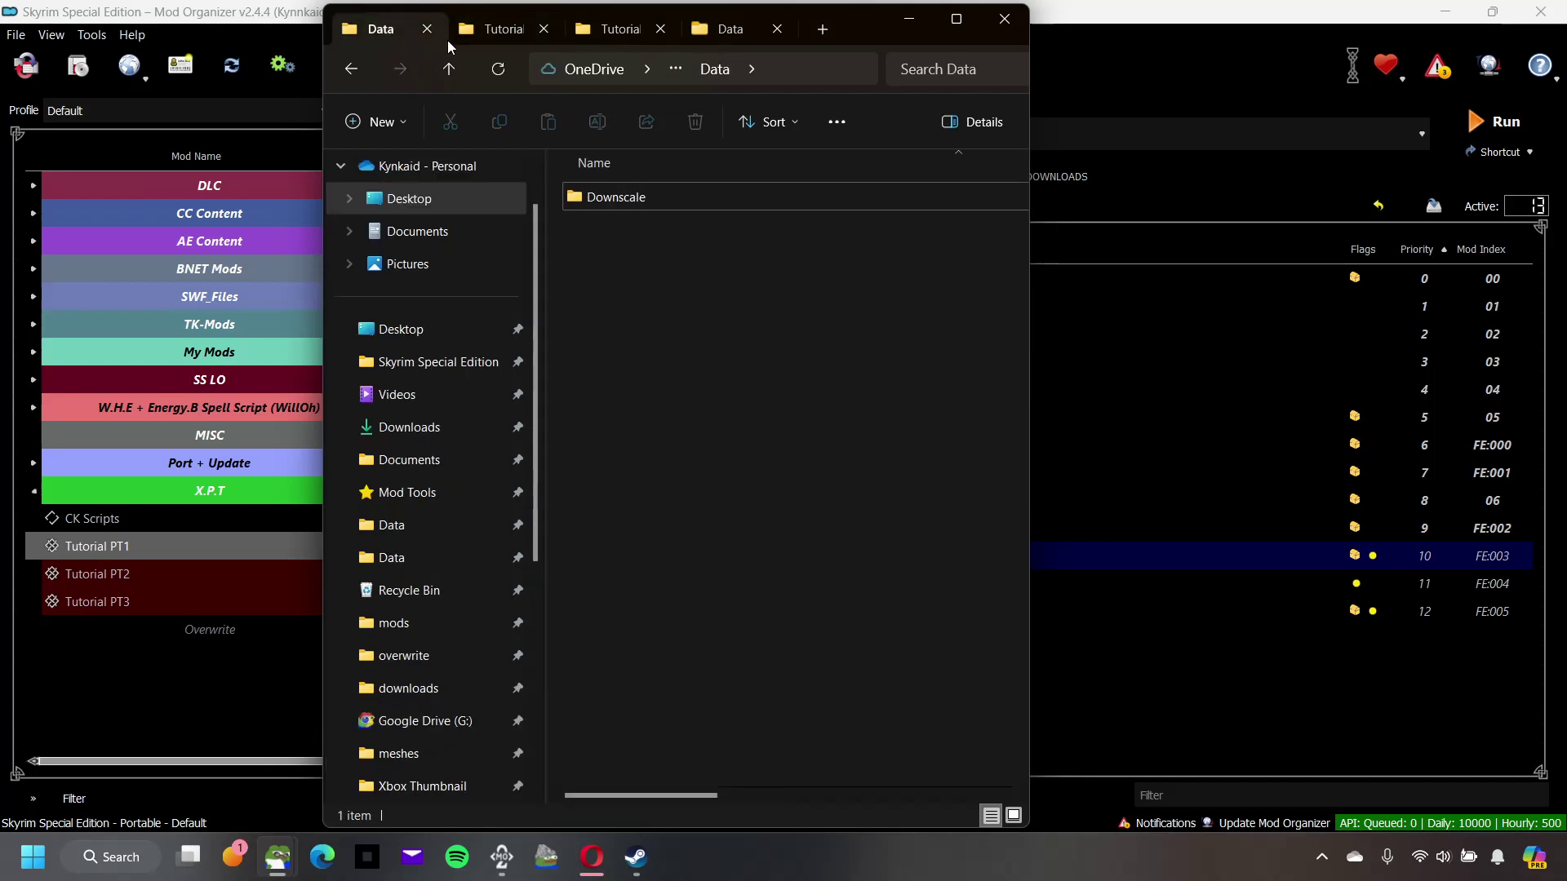
{"action": "left_click", "coordinate": [502, 29]}
{"action": "left_click", "coordinate": [615, 33]}
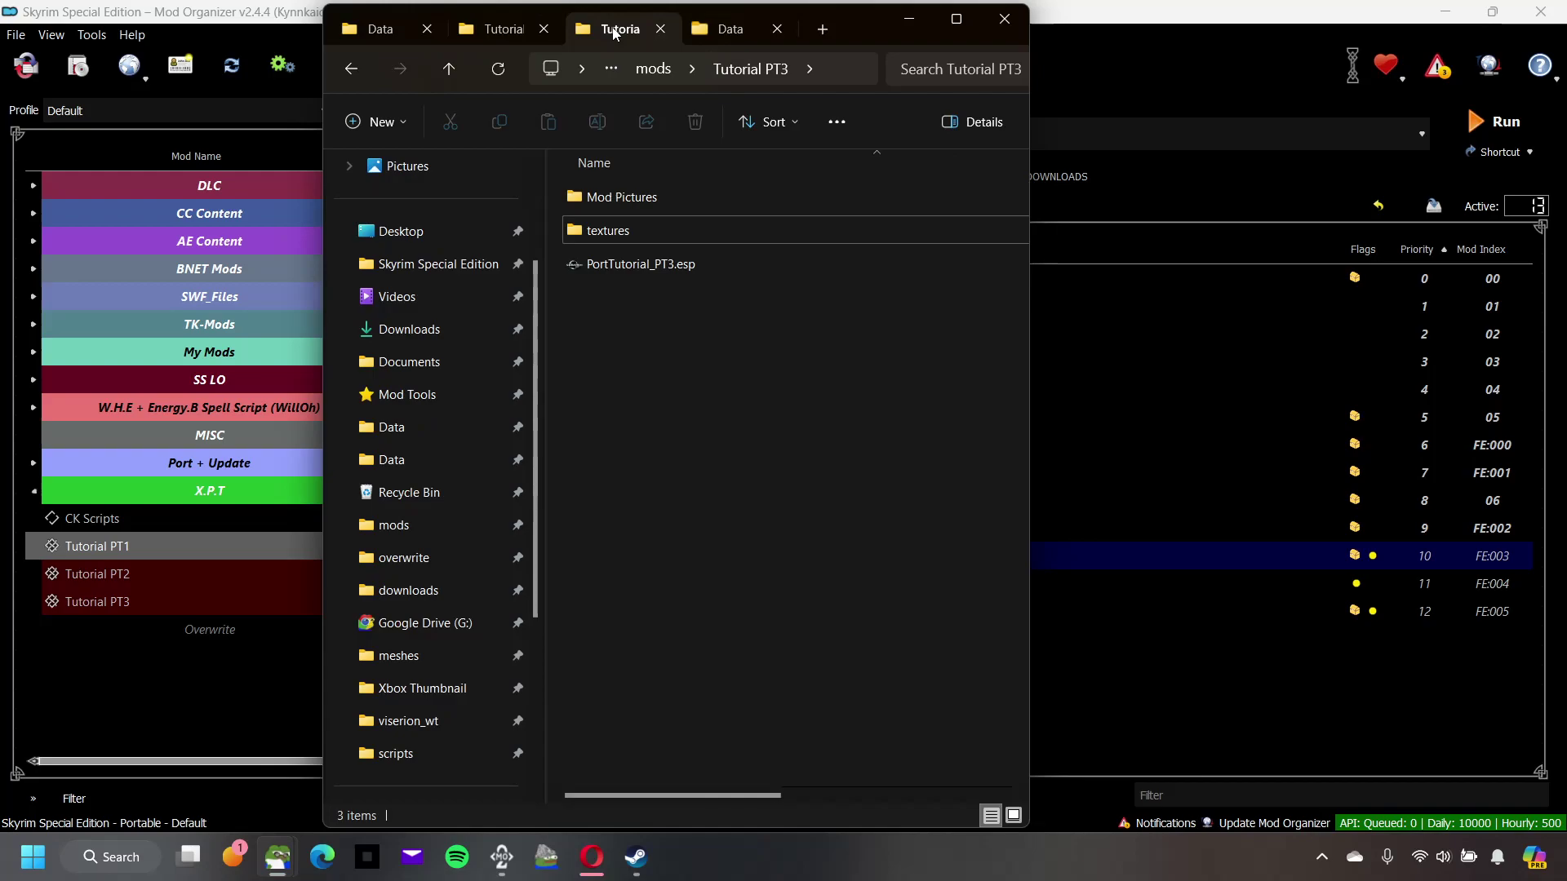
Step: Show the Skyrim game's Data folder in a new tab and scroll through its files
{"action": "left_click", "coordinate": [822, 29]}
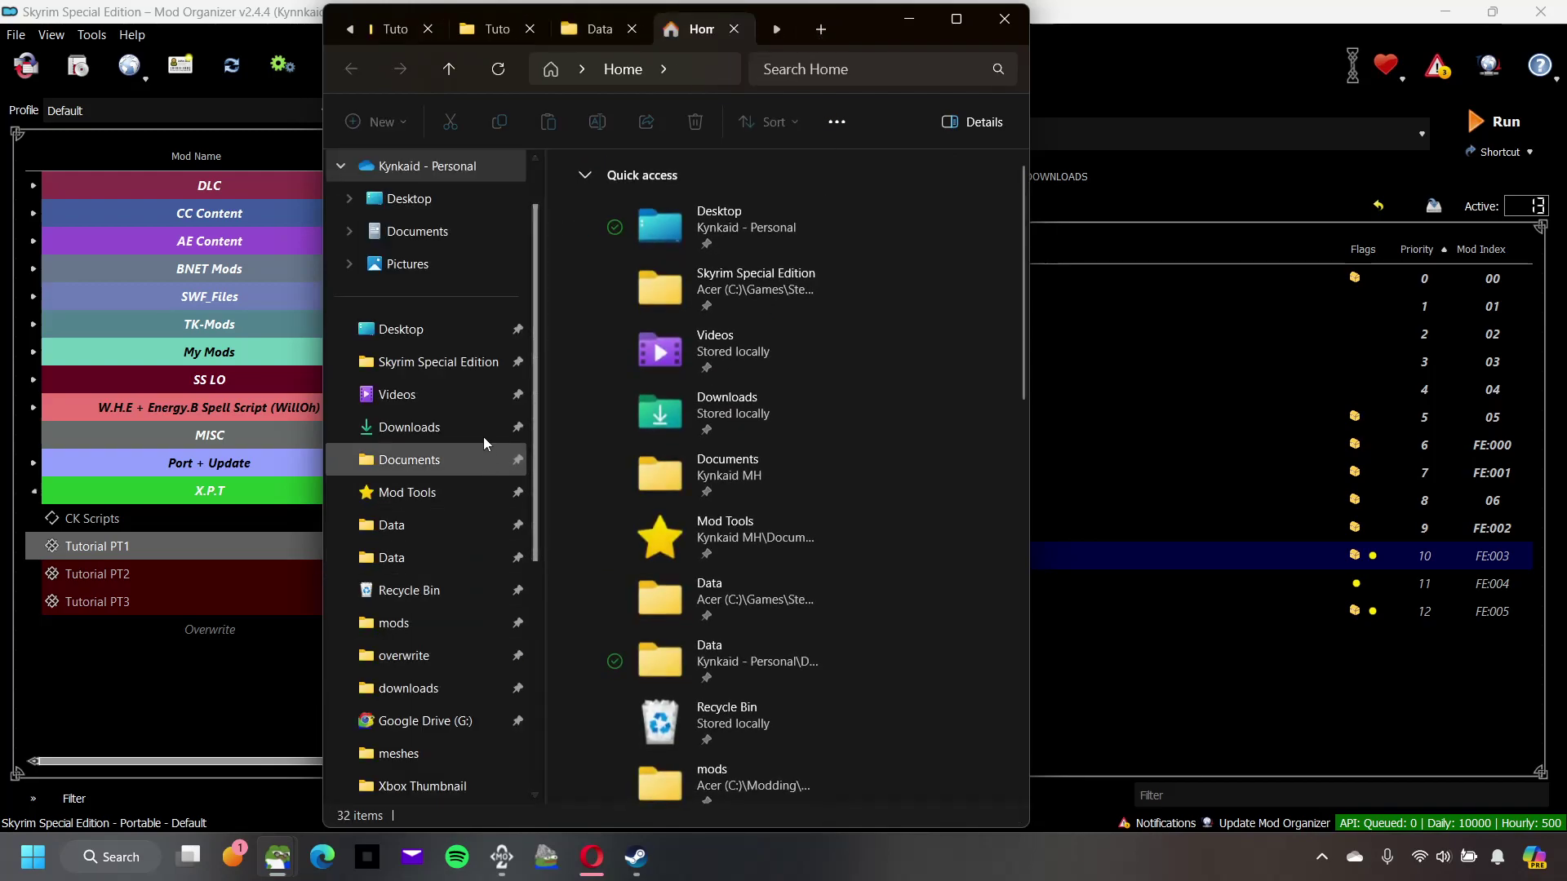
{"action": "left_click", "coordinate": [443, 519]}
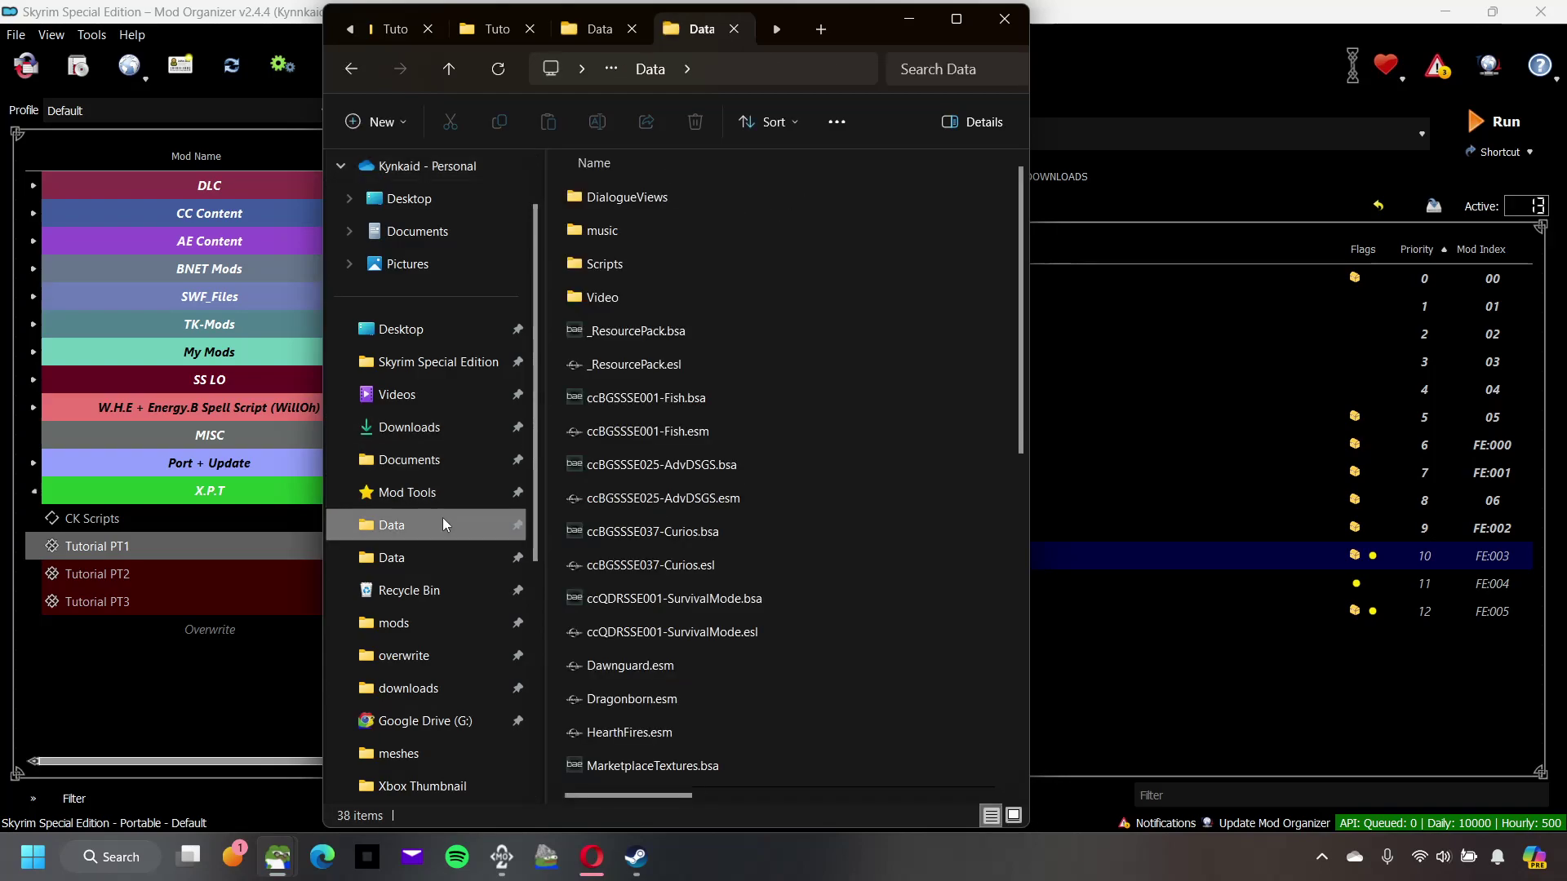
{"action": "scroll", "coordinate": [690, 523], "scroll_direction": "down", "scroll_amount": 5}
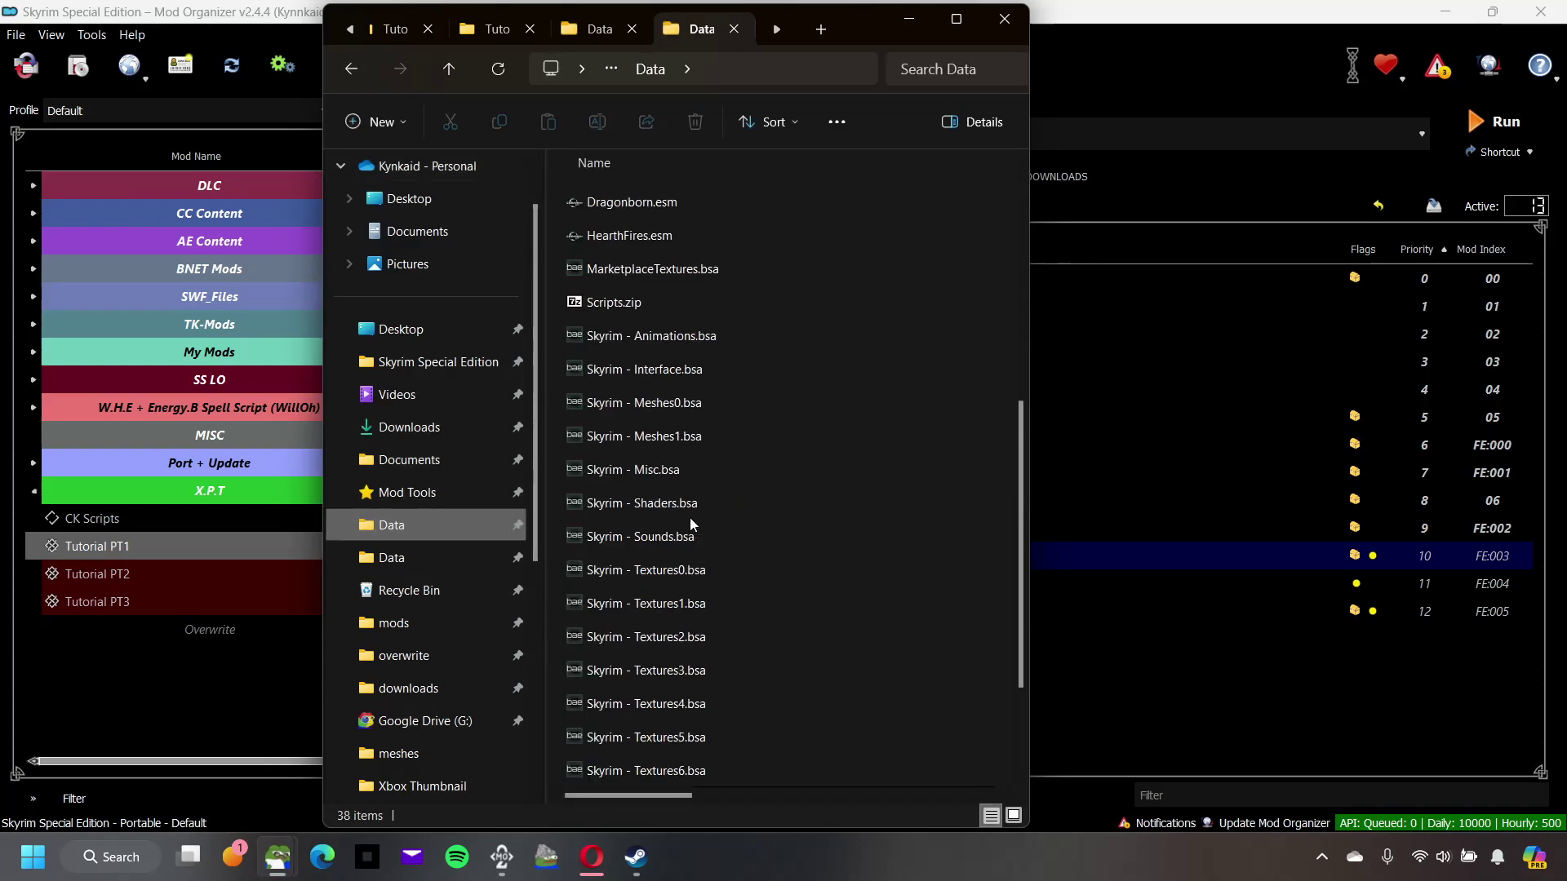
{"action": "scroll", "coordinate": [690, 523], "scroll_direction": "down", "scroll_amount": 2}
{"action": "scroll", "coordinate": [692, 517], "scroll_direction": "up", "scroll_amount": 5}
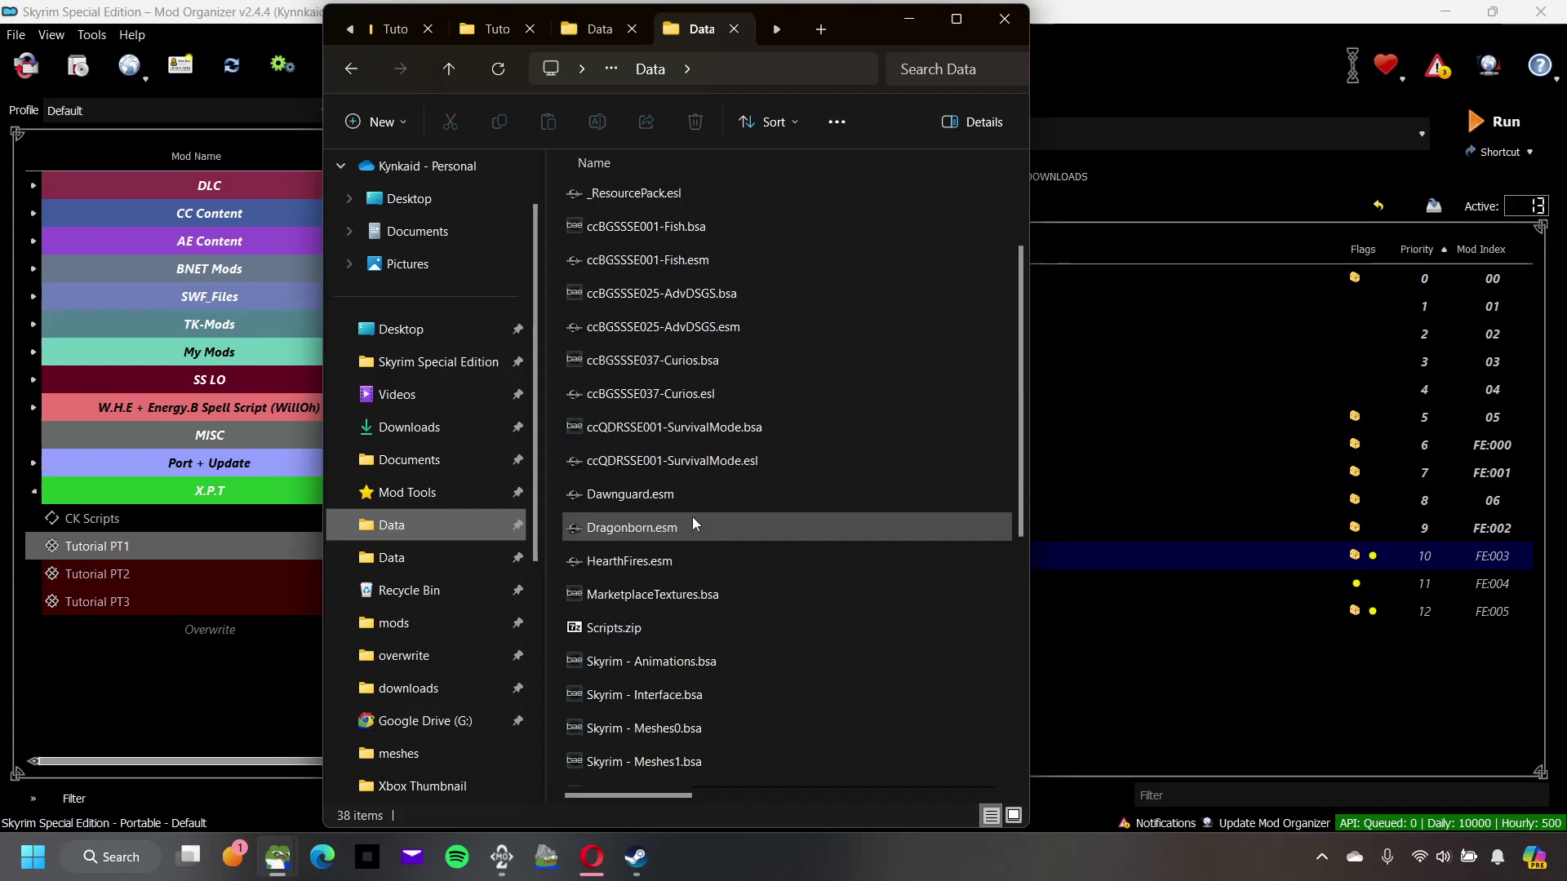
{"action": "scroll", "coordinate": [692, 517], "scroll_direction": "up", "scroll_amount": 2}
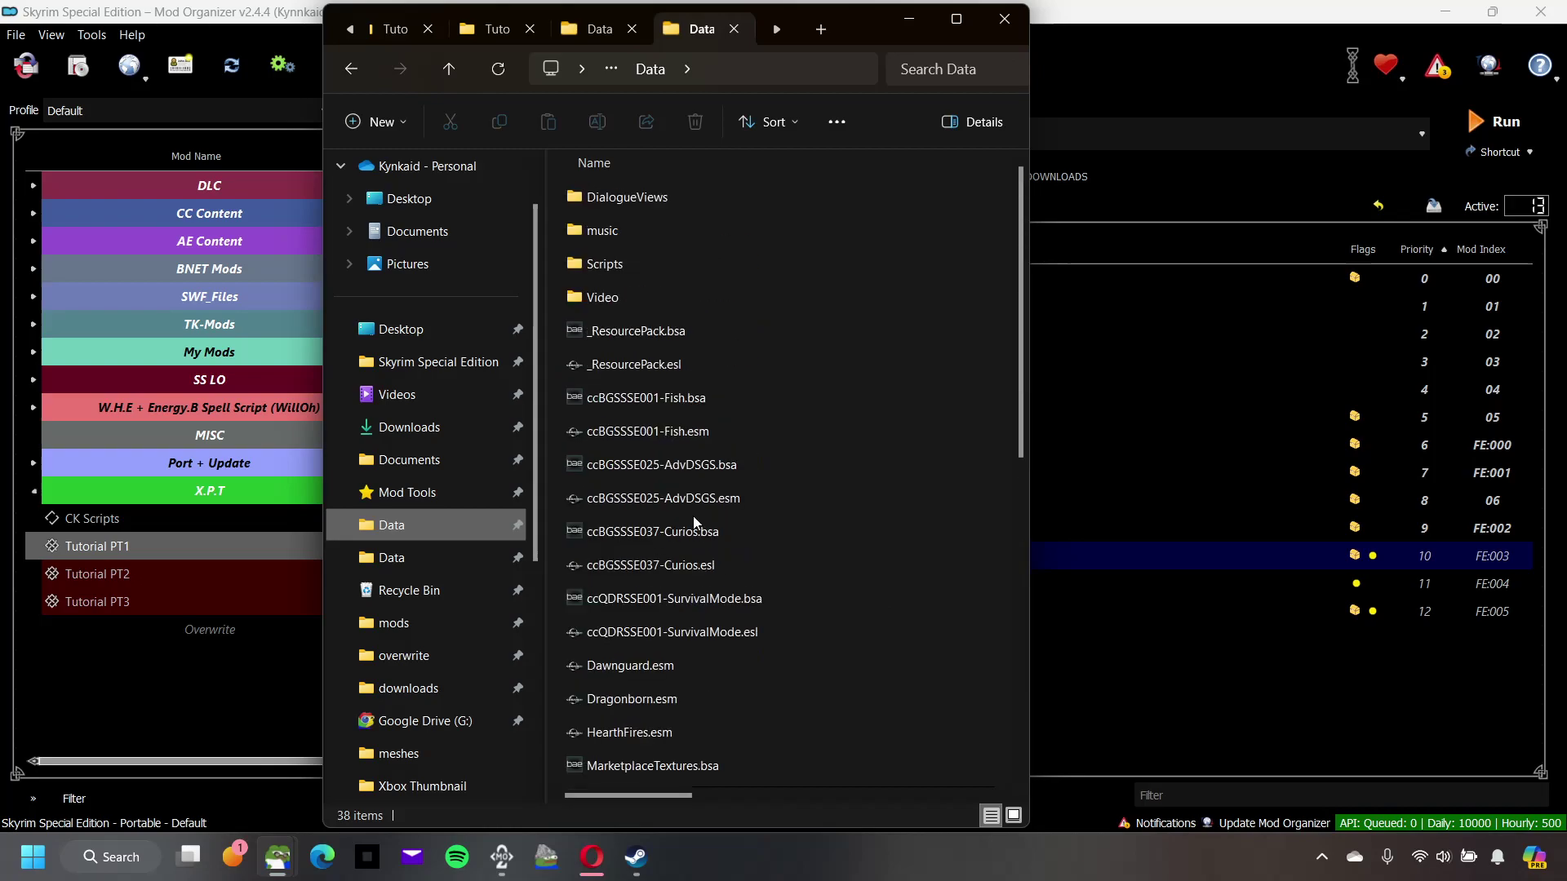
Step: Copy the PortTutorial_PT3.esp plugin from the Tutorial PT3 mod folder
{"action": "left_click", "coordinate": [490, 31]}
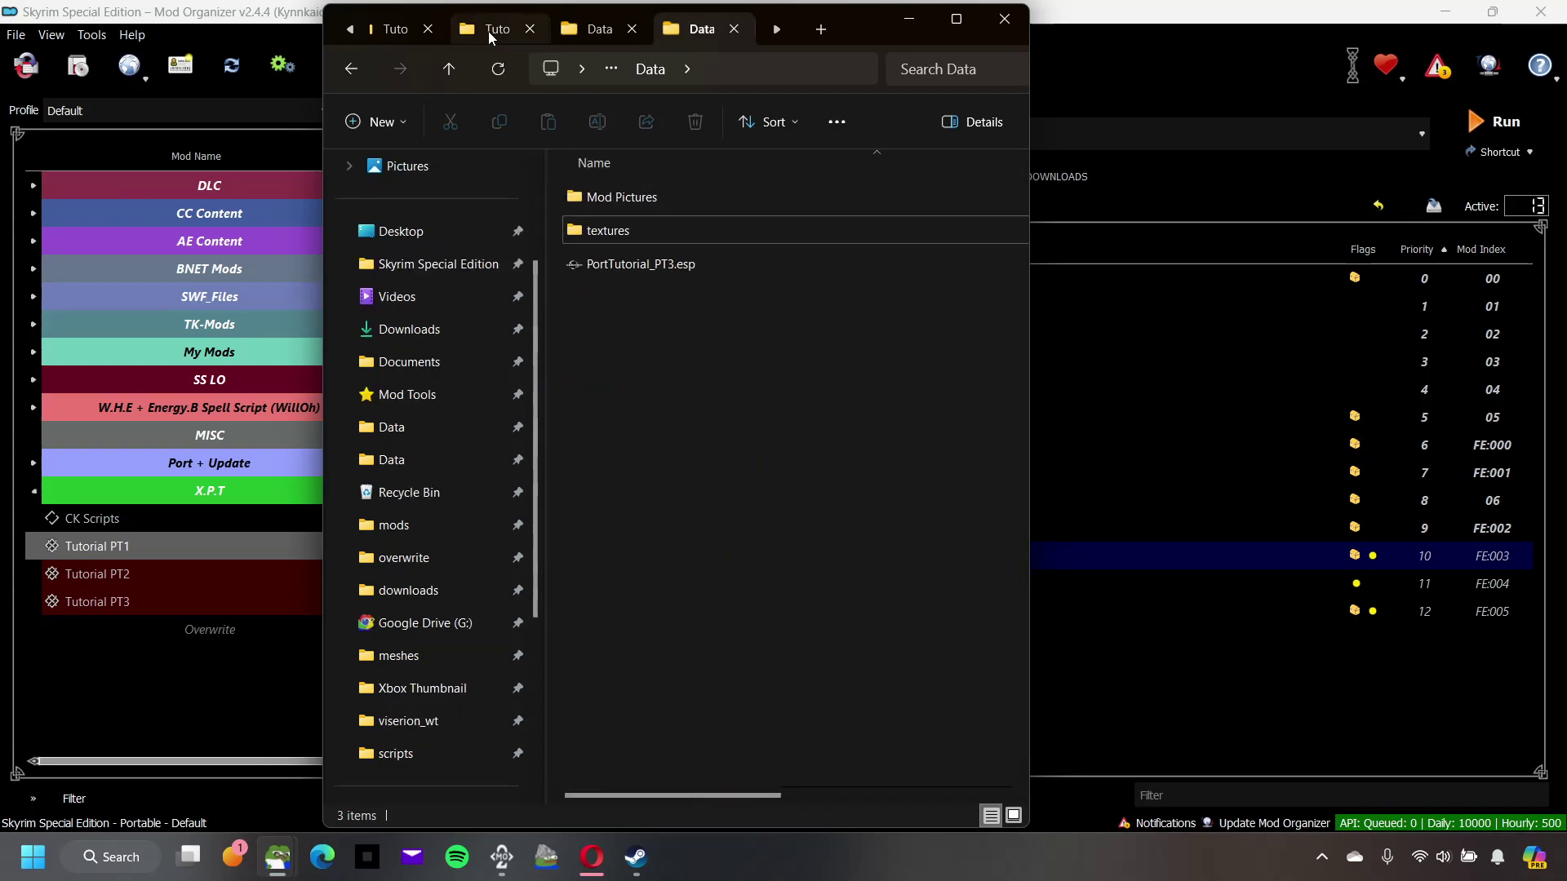
{"action": "left_click", "coordinate": [399, 30]}
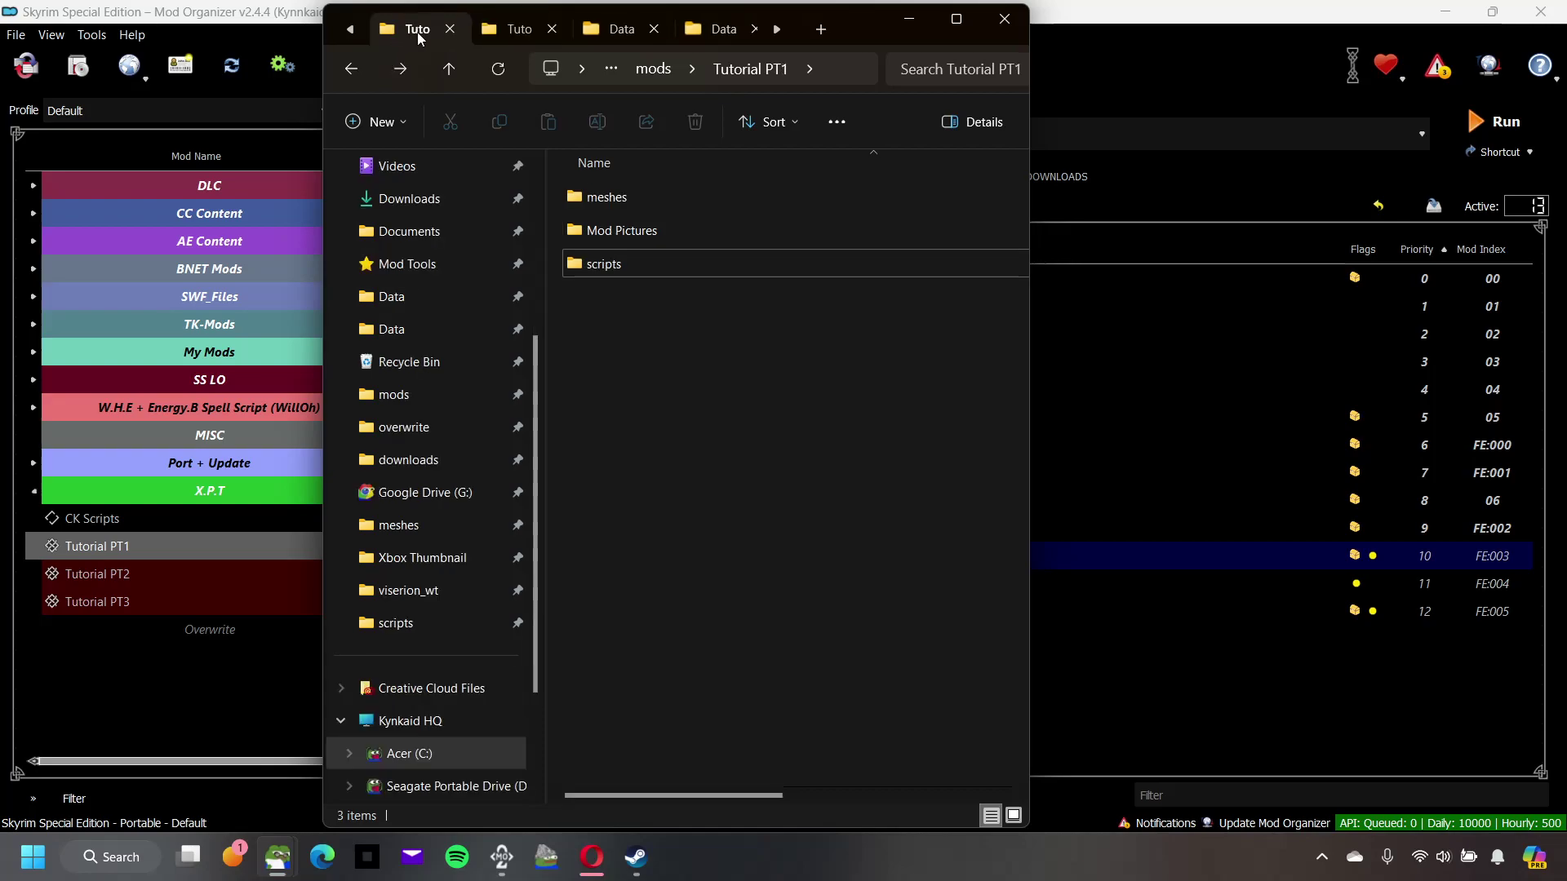
{"action": "left_click", "coordinate": [512, 27]}
{"action": "left_click", "coordinate": [660, 270]}
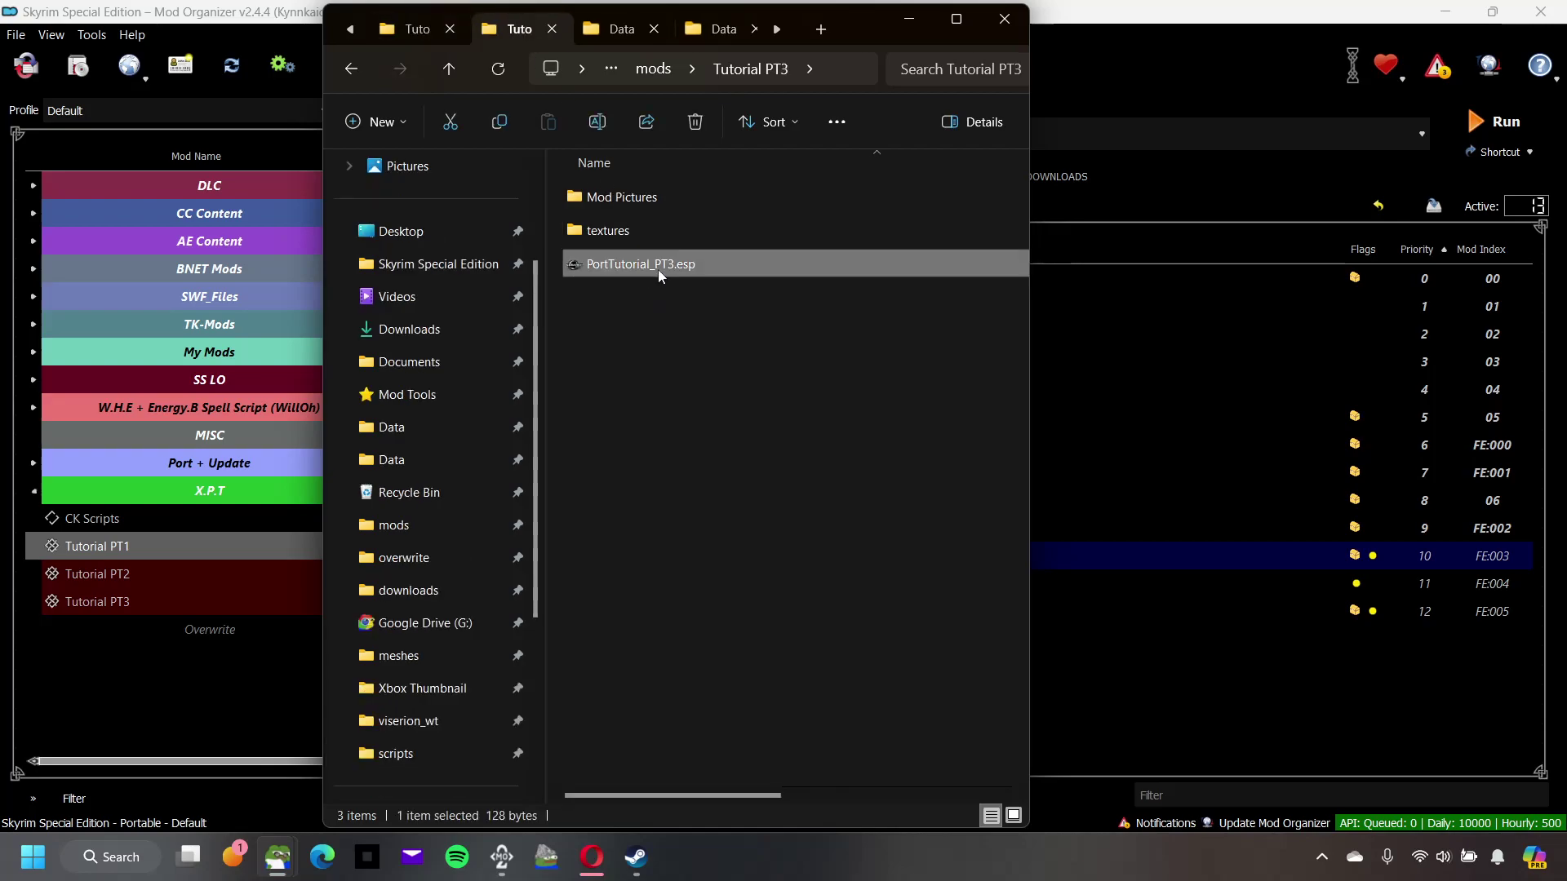
{"action": "right_click", "coordinate": [658, 269]}
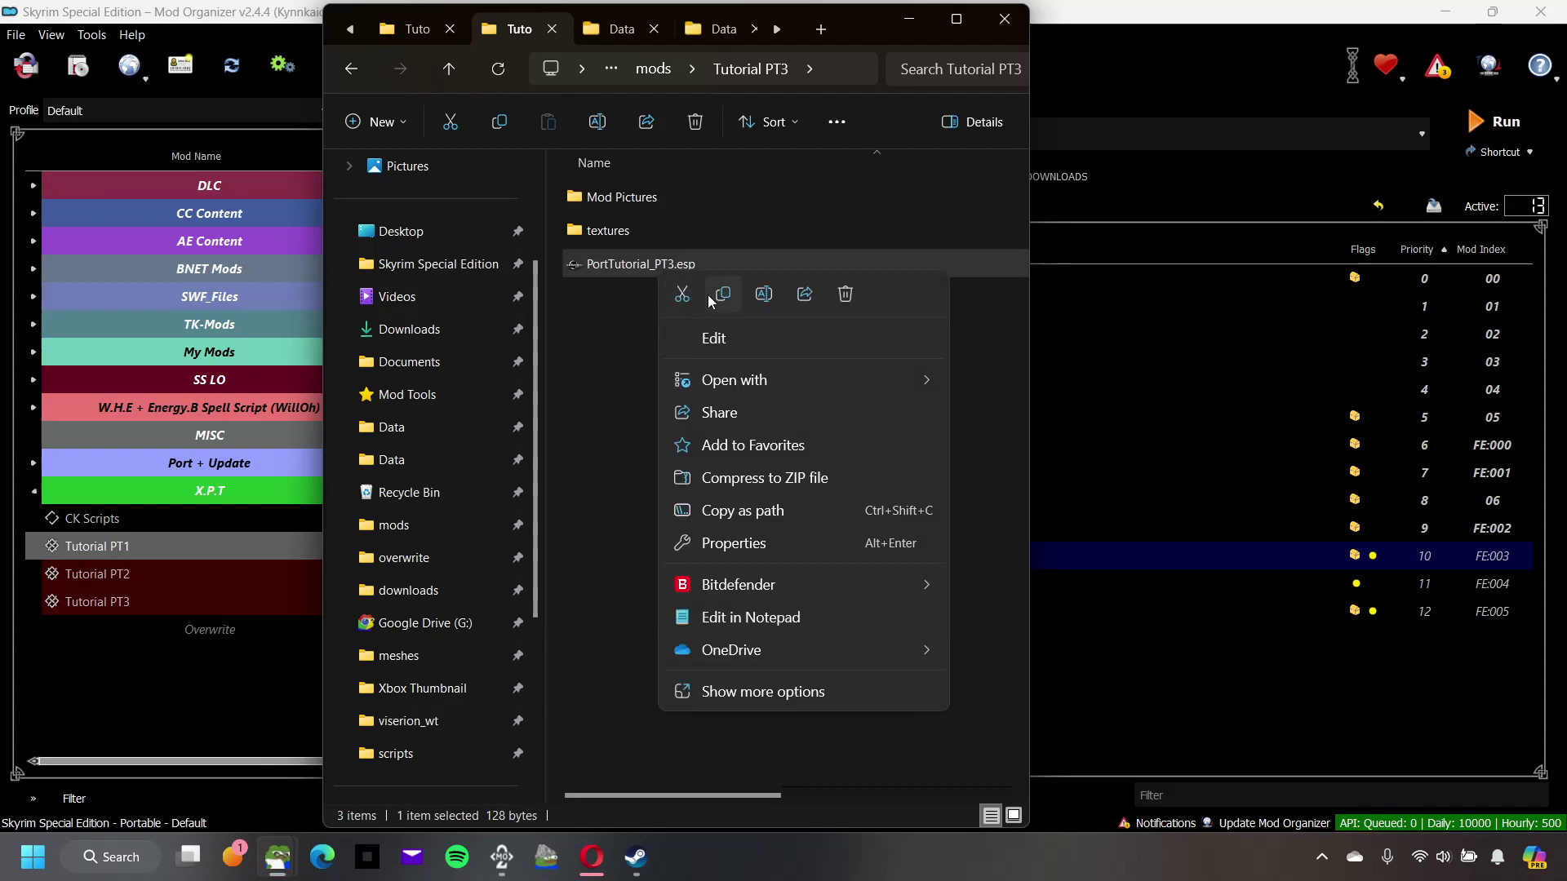
{"action": "left_click", "coordinate": [721, 296]}
Step: Paste the plugin into the Tutorial PT1 folder and rename it PortTutorial_PT1.esp
{"action": "left_click", "coordinate": [417, 30]}
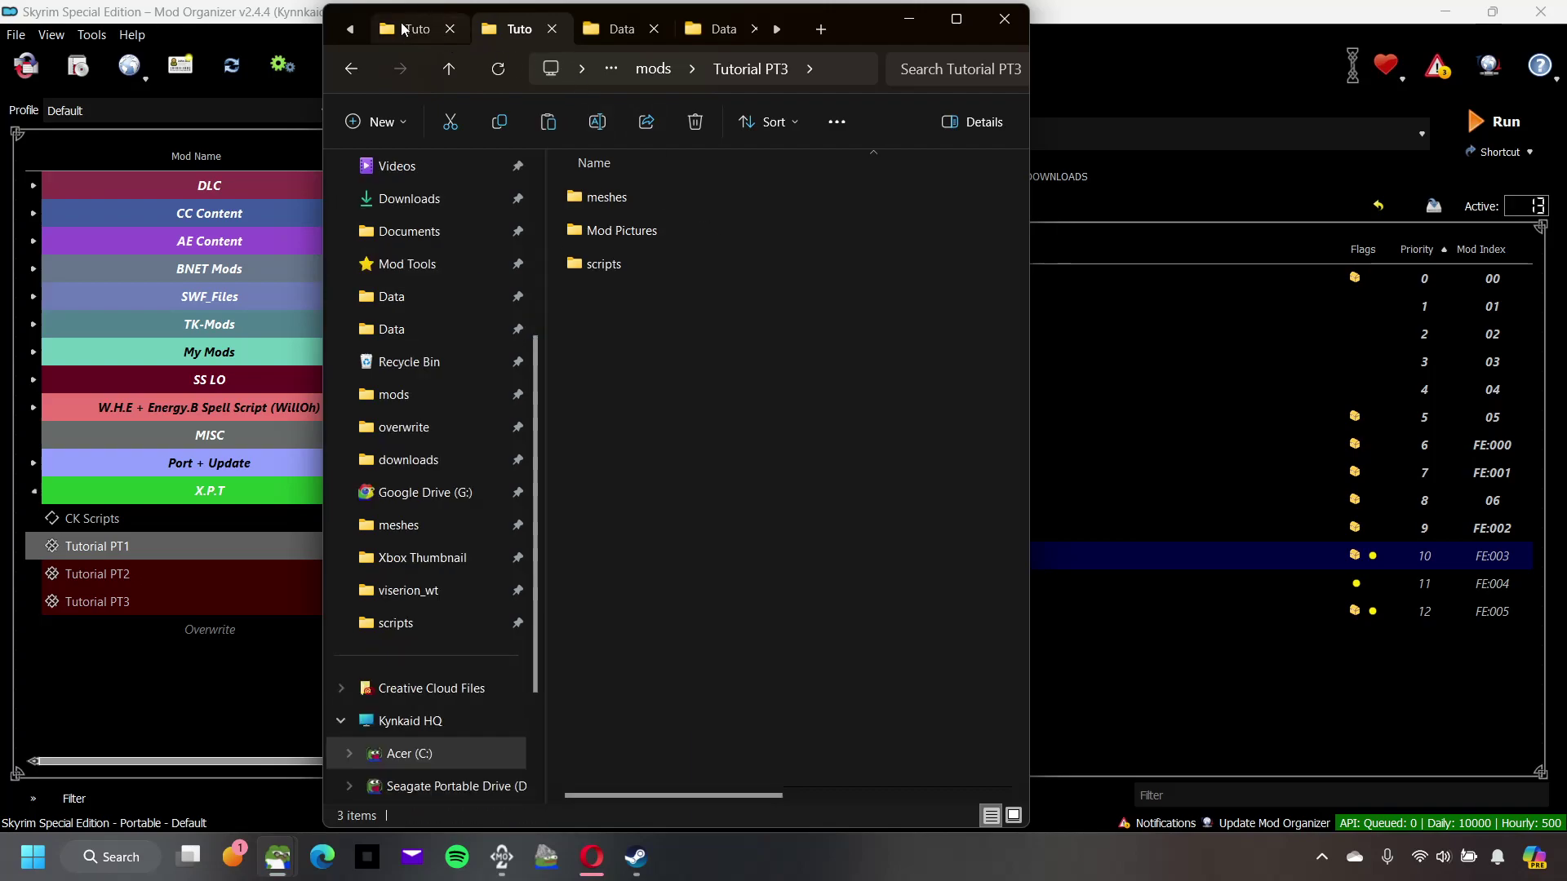
{"action": "right_click", "coordinate": [684, 356]}
{"action": "left_click", "coordinate": [709, 380]}
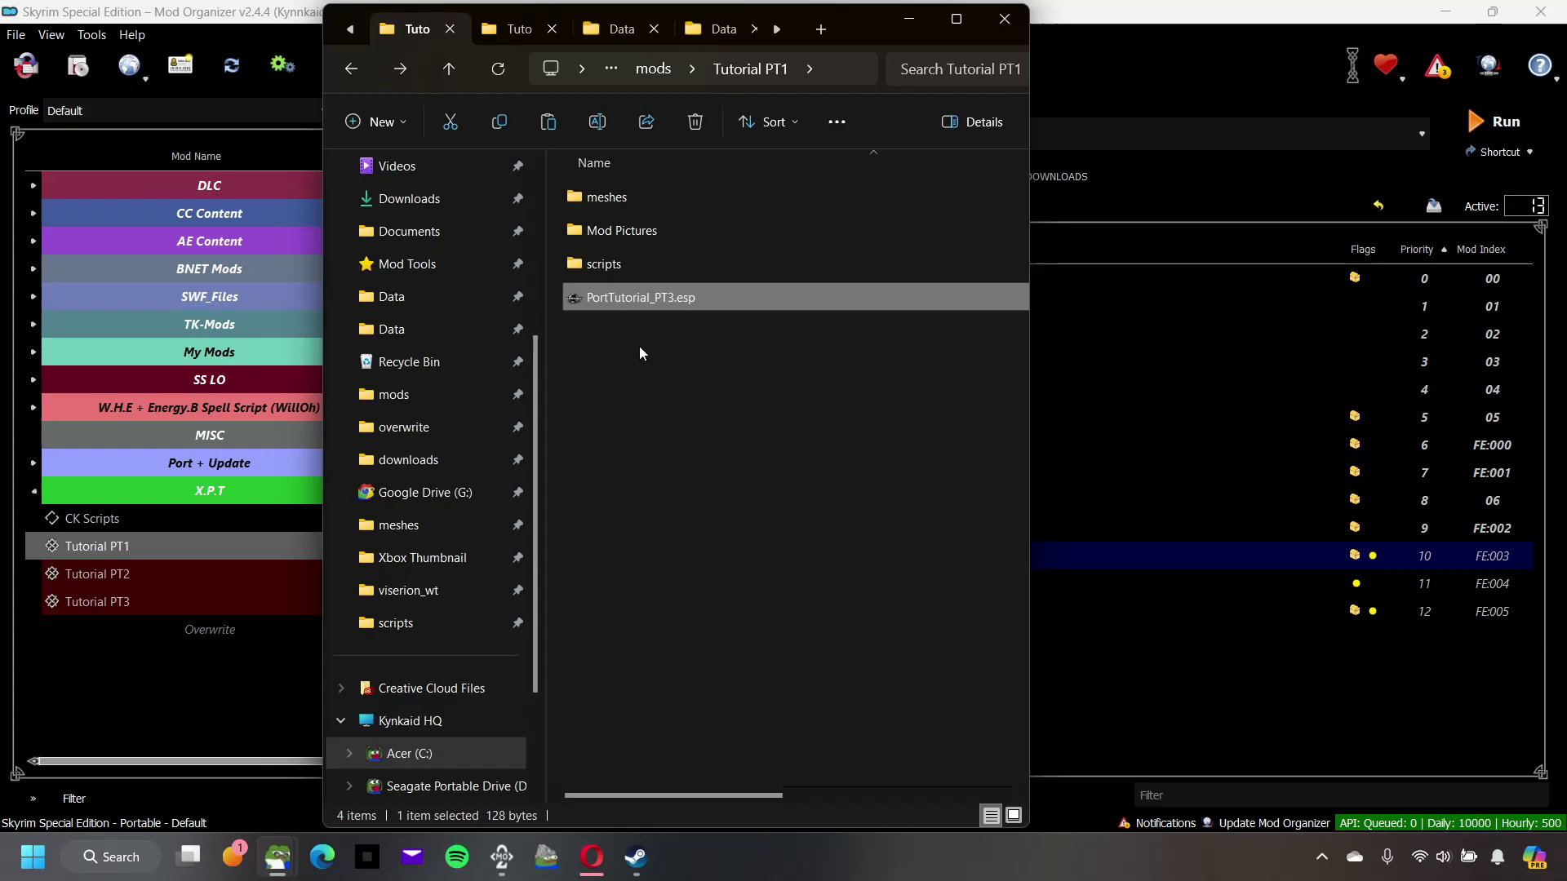
{"action": "left_click", "coordinate": [673, 298]}
{"action": "left_click", "coordinate": [674, 298]}
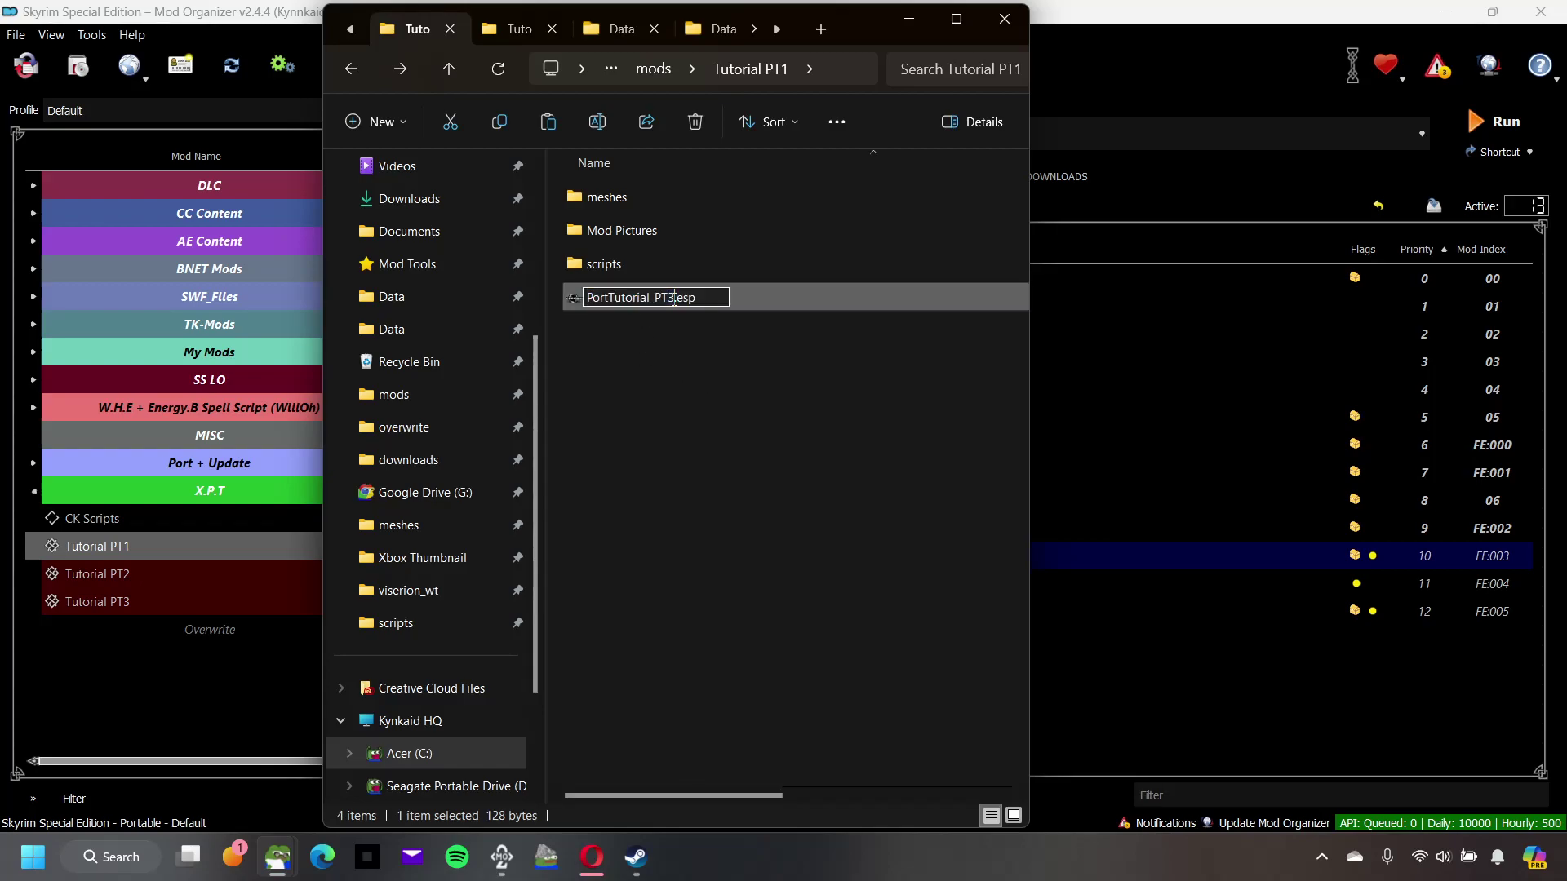
{"action": "key", "text": "BackSpace"}
{"action": "type", "text": "1"}
{"action": "left_click", "coordinate": [656, 411]}
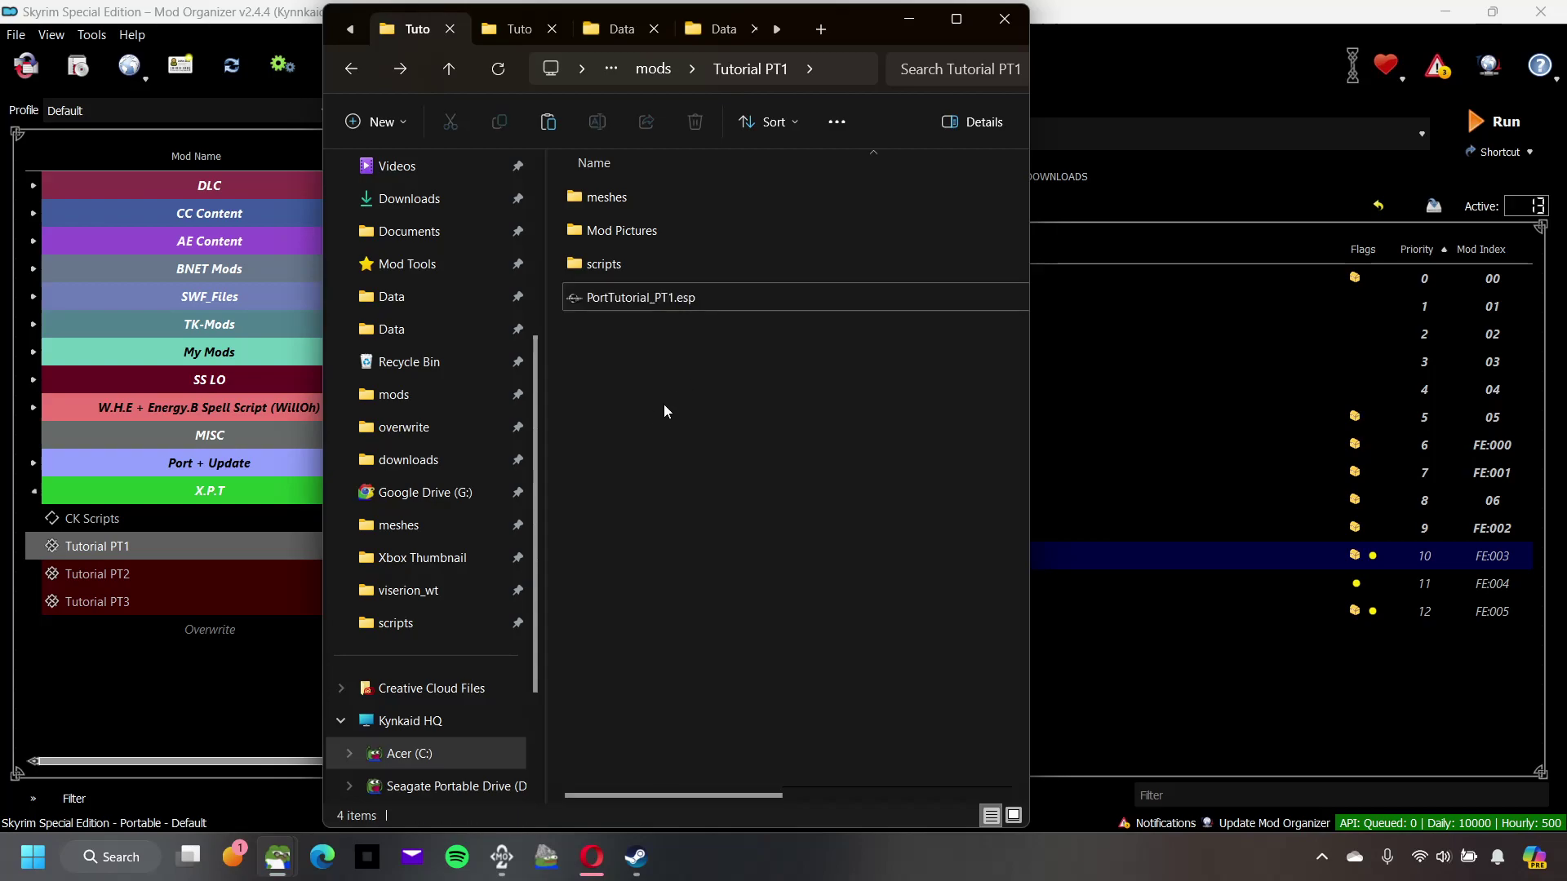
Step: Check the contents of the scripts and meshes subfolders, then maximize the Tutorial PT1 window
{"action": "left_click_drag", "start_coordinate": [864, 31], "coordinate": [962, 33]}
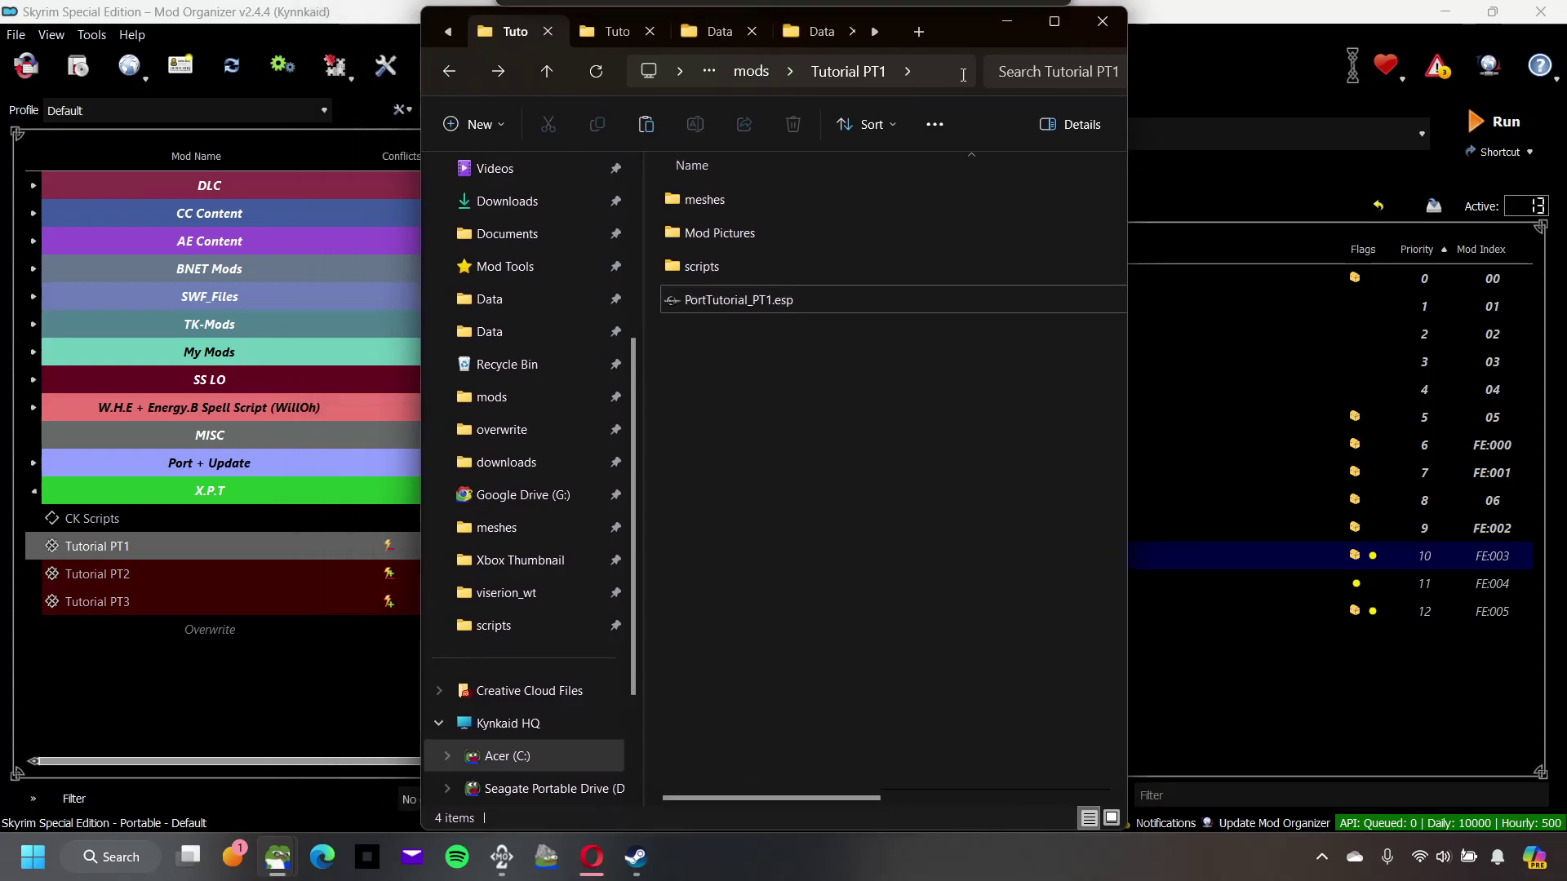
{"action": "double_click", "coordinate": [733, 266]}
{"action": "left_click", "coordinate": [740, 71]}
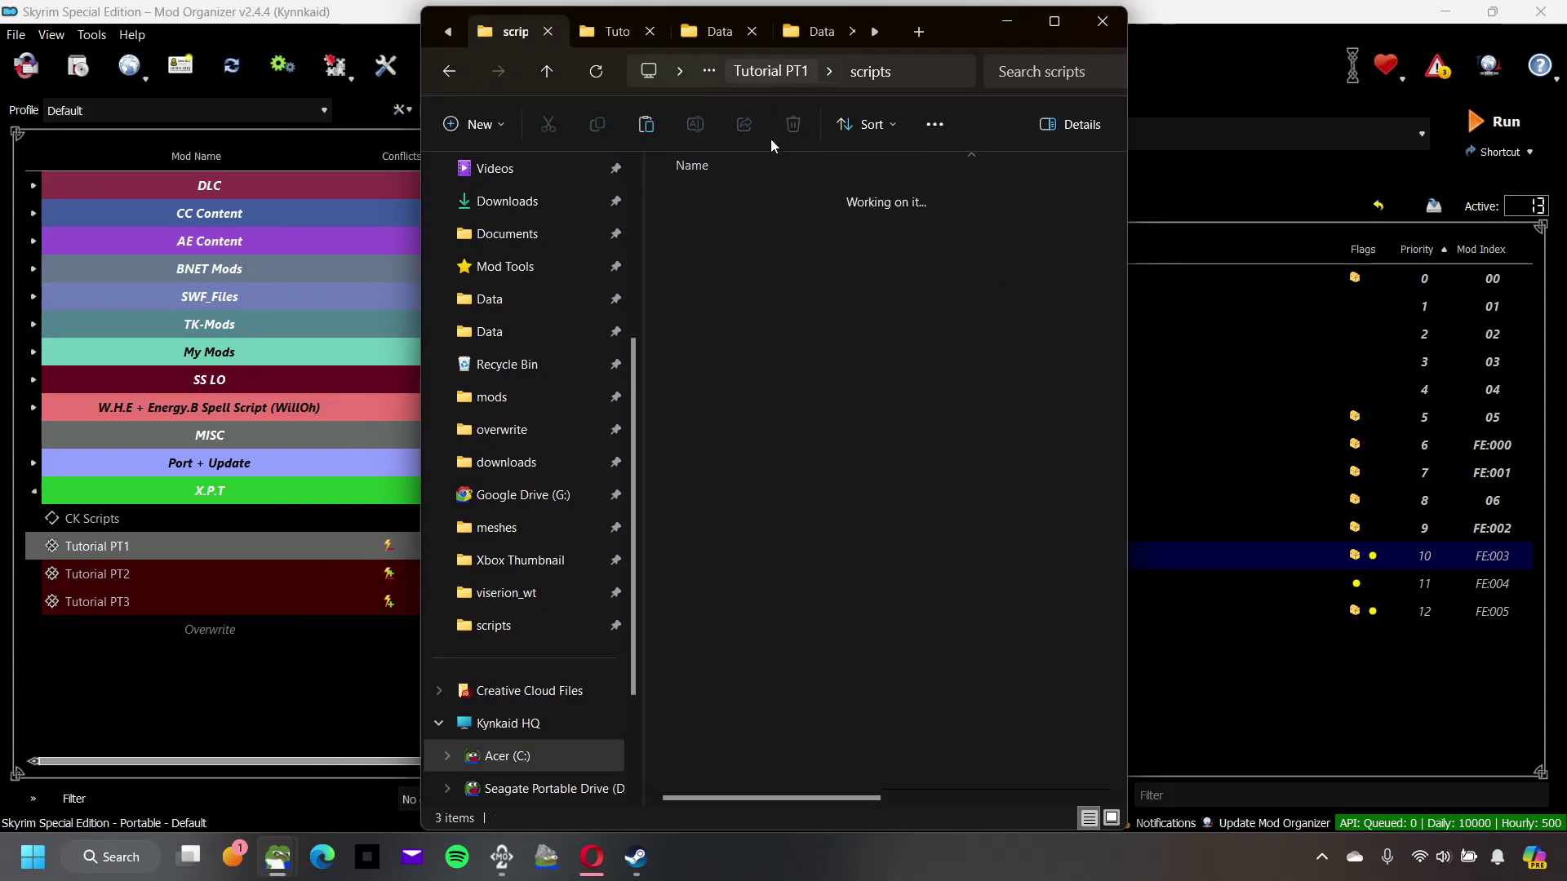
{"action": "double_click", "coordinate": [731, 199]}
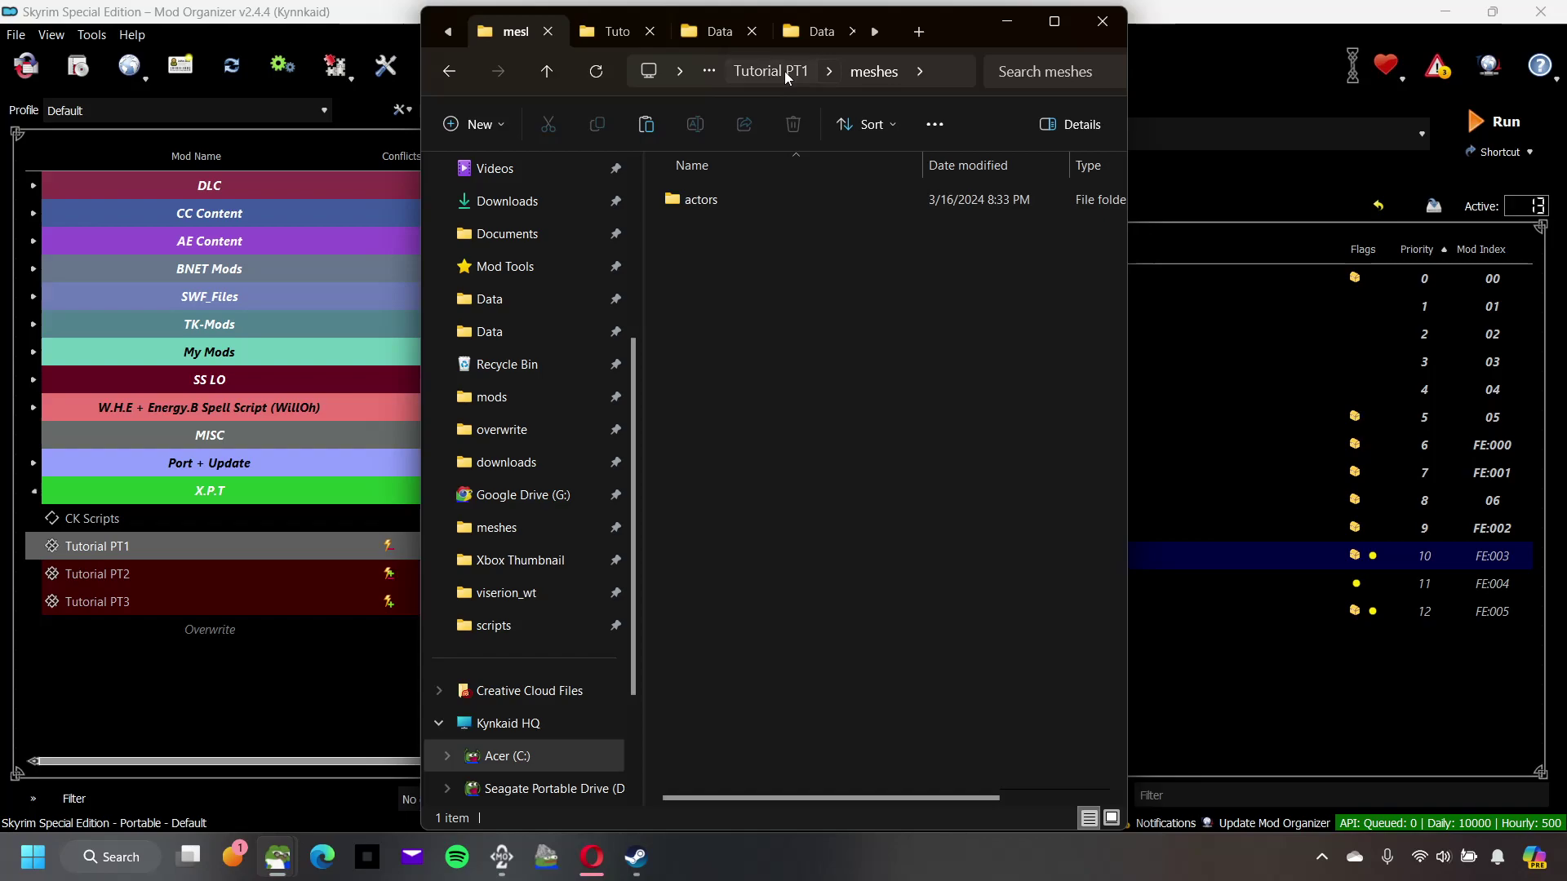
{"action": "left_click", "coordinate": [786, 71]}
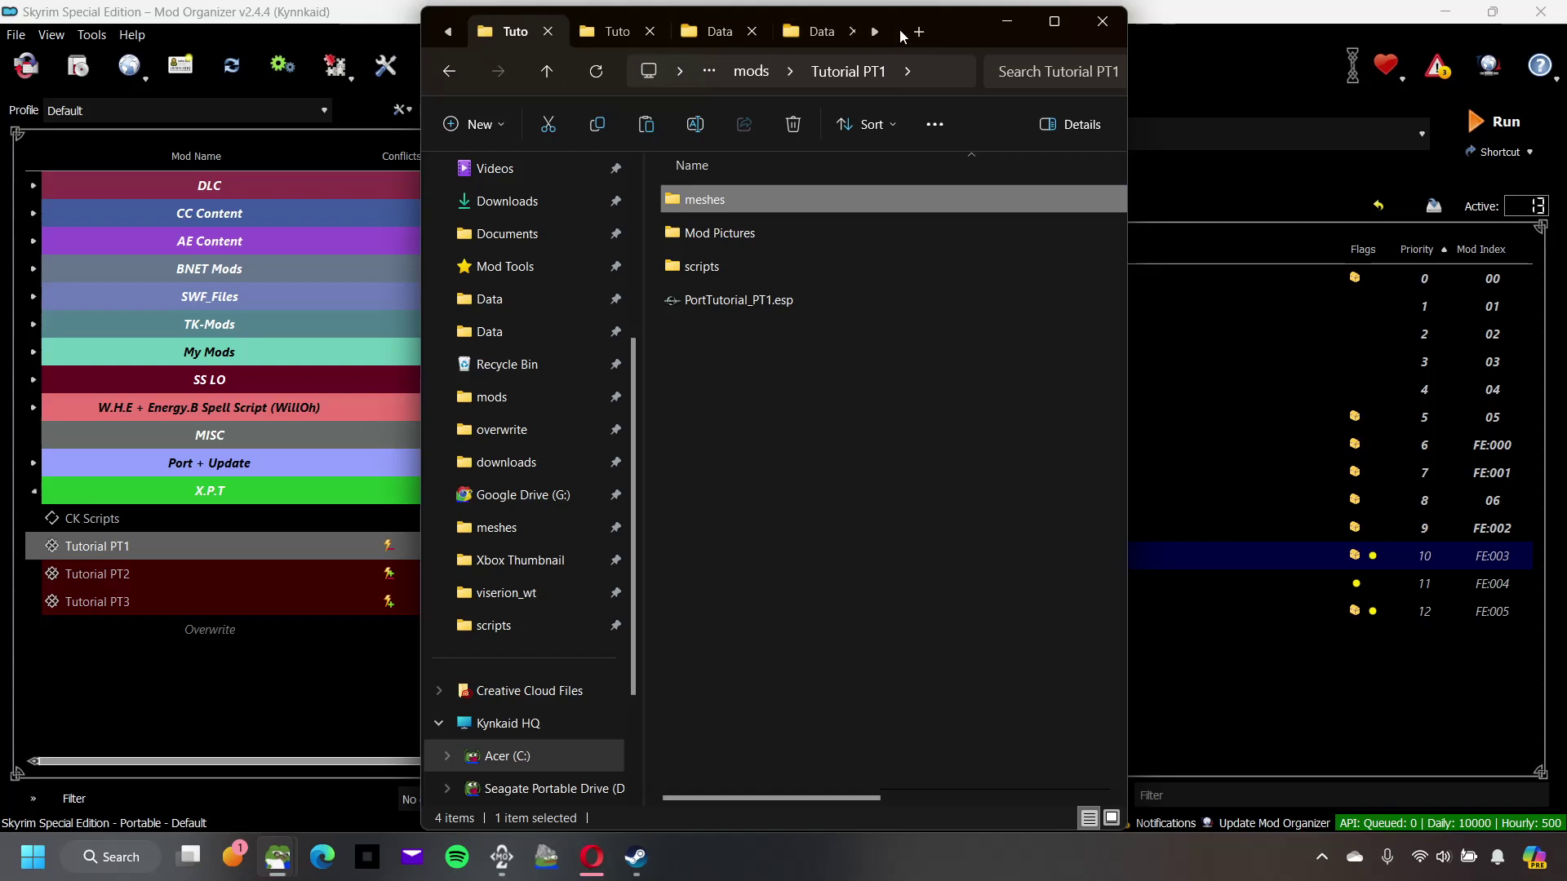
{"action": "left_click", "coordinate": [1050, 23]}
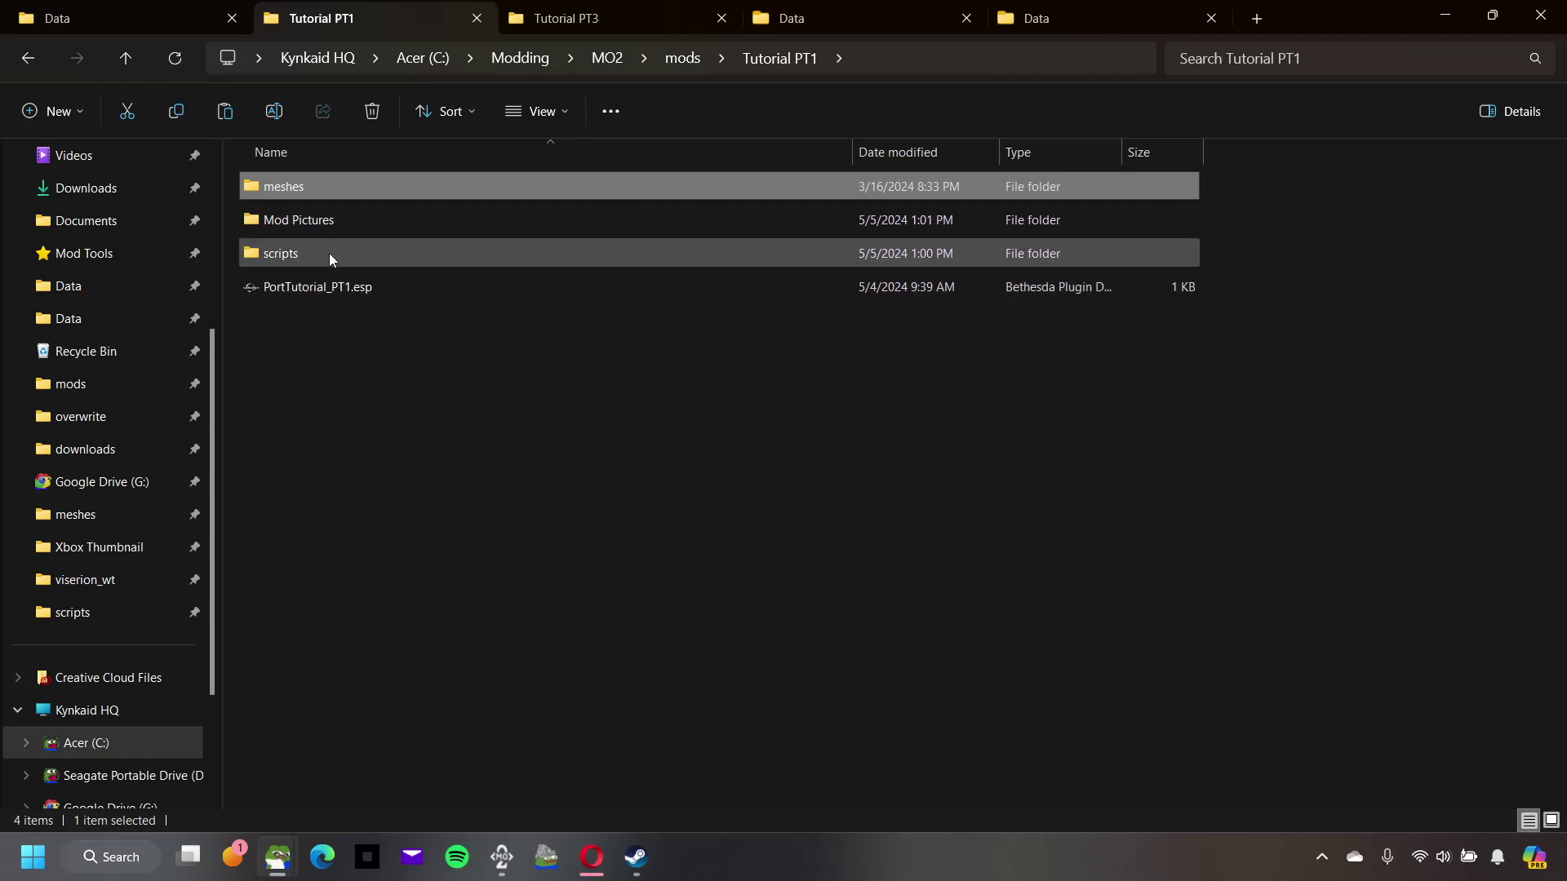
Step: Cut meshes and scripts from Tutorial PT1 and paste them into the desktop Data folder
{"action": "left_click", "coordinate": [302, 257], "text": "ctrl"}
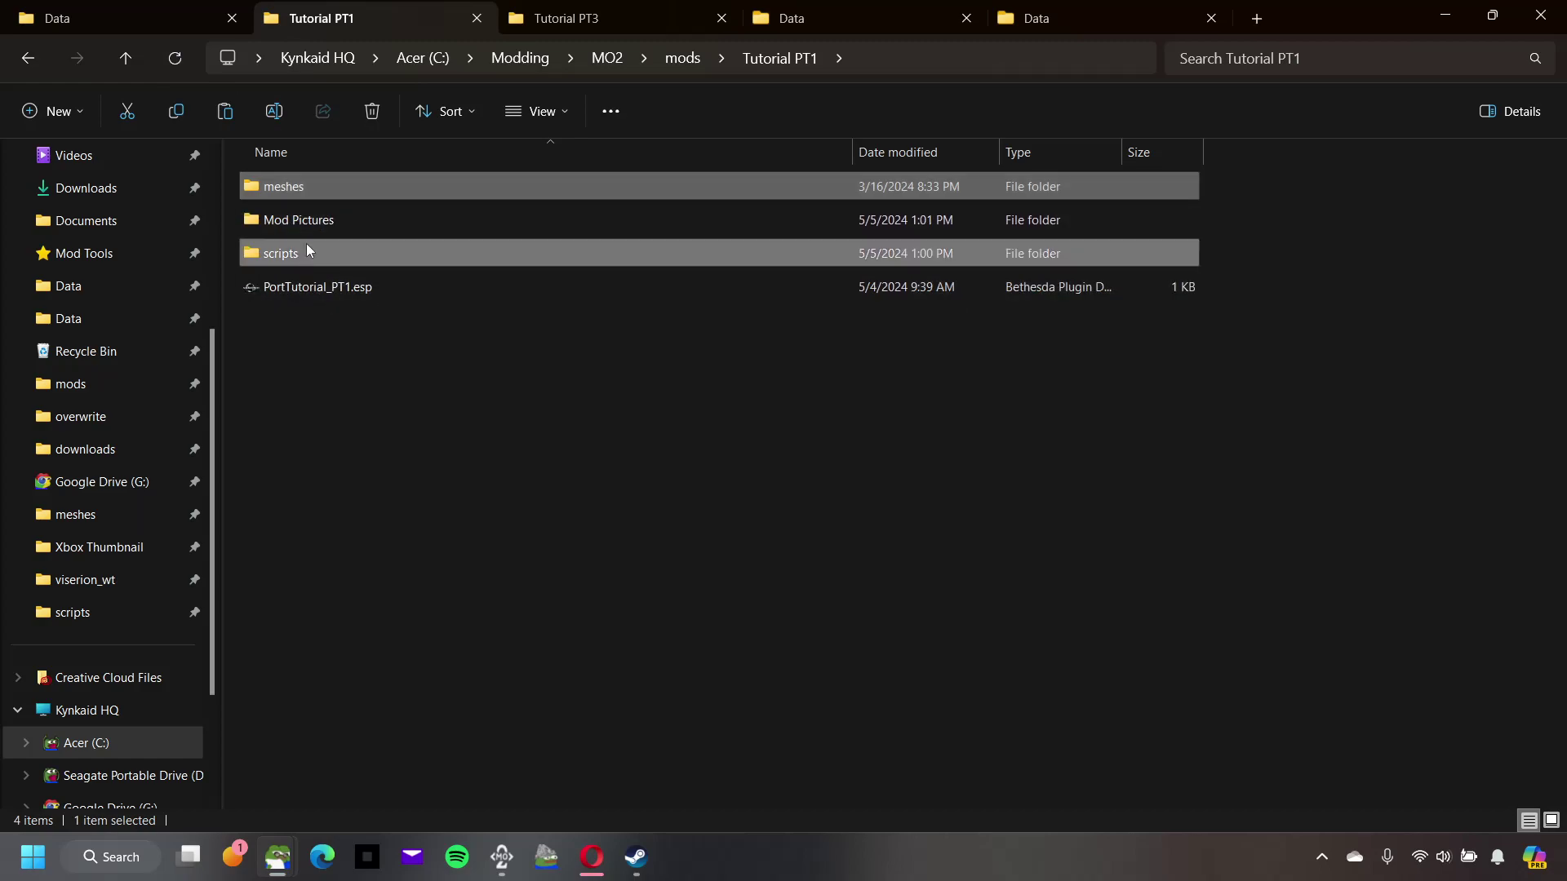
{"action": "right_click", "coordinate": [313, 191]}
{"action": "left_click", "coordinate": [338, 217]}
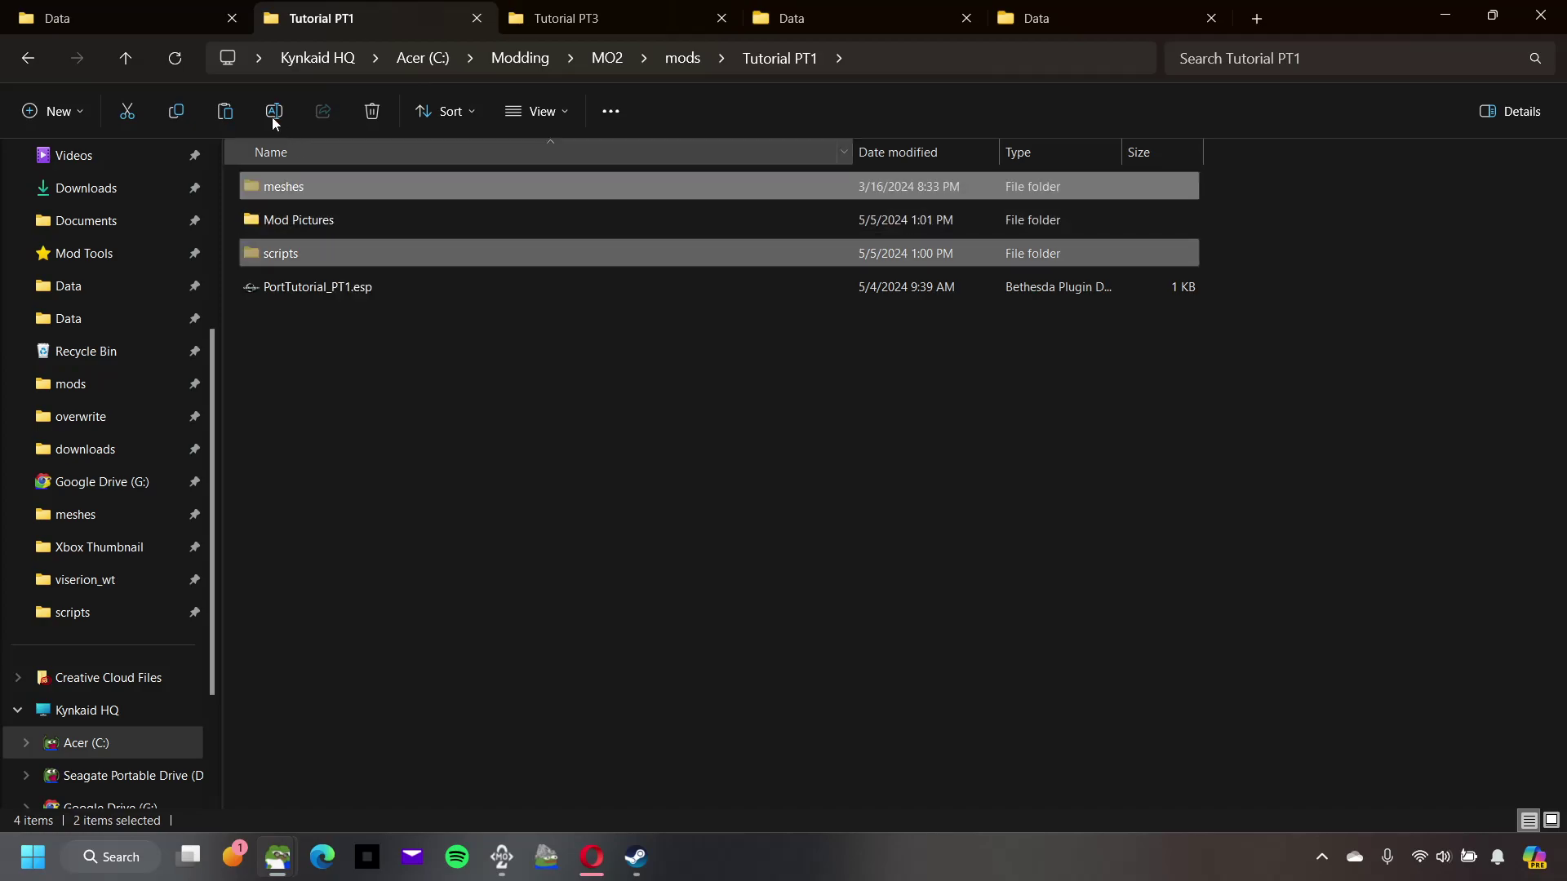
{"action": "left_click", "coordinate": [126, 25]}
{"action": "right_click", "coordinate": [462, 388]}
{"action": "left_click", "coordinate": [482, 414]}
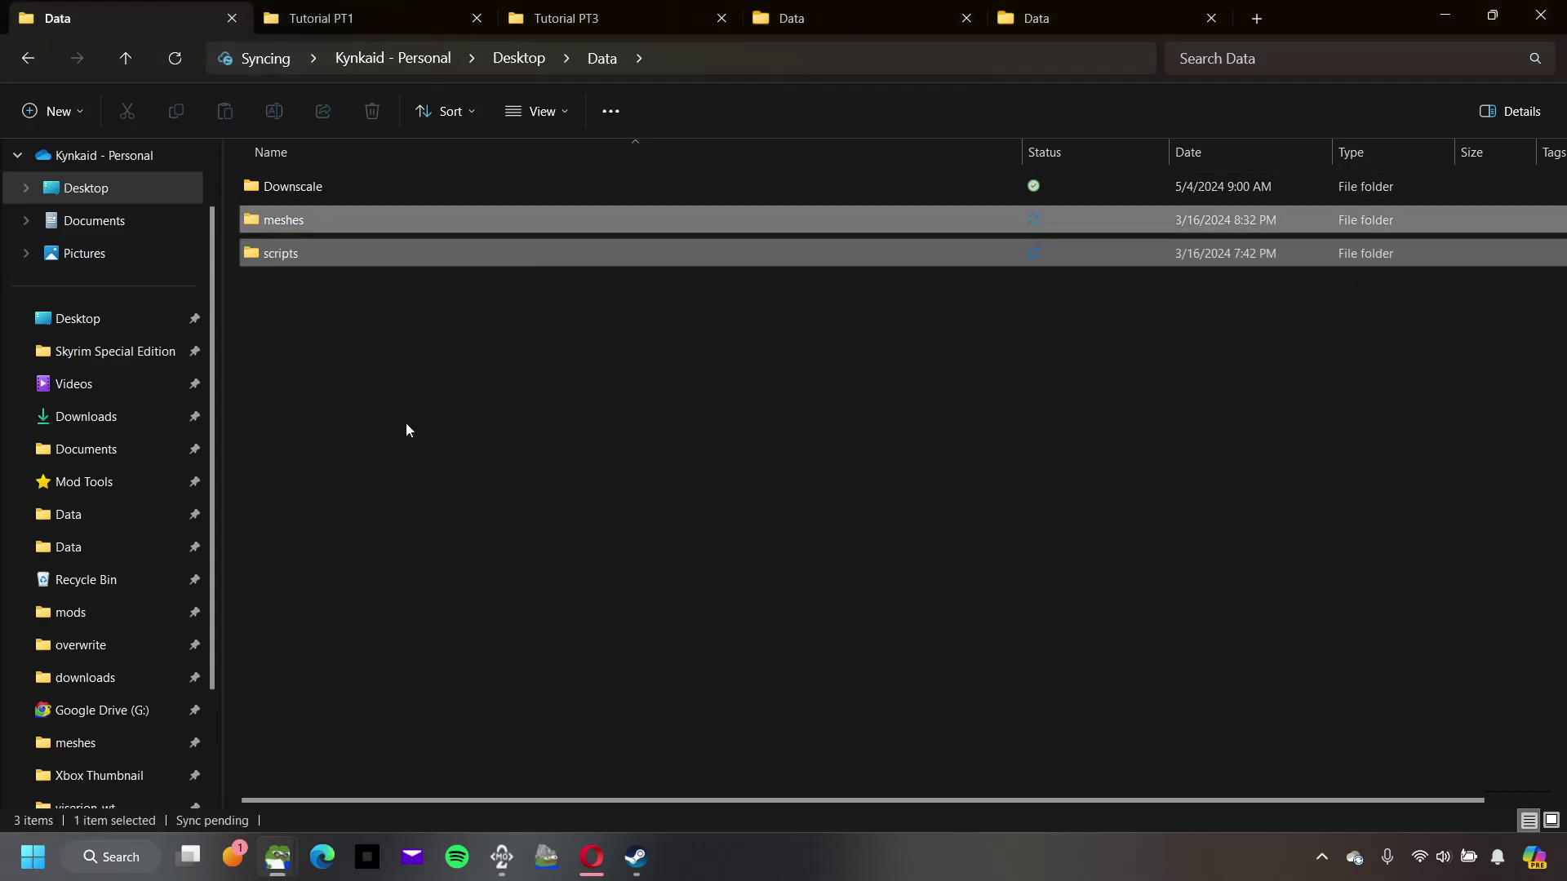
{"action": "left_click", "coordinate": [1493, 15]}
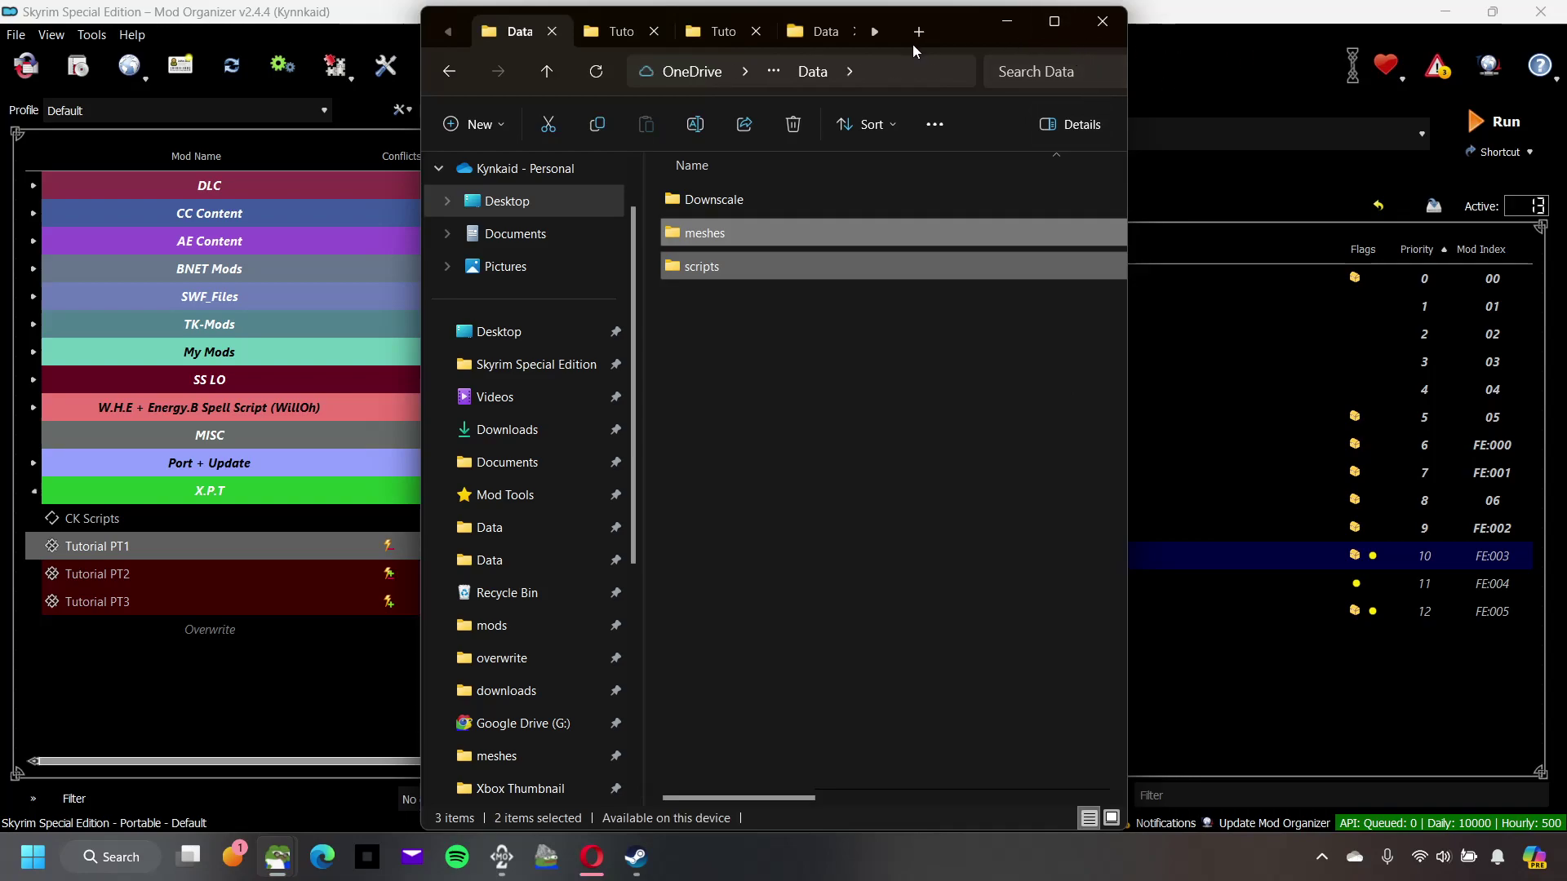
{"action": "left_click_drag", "start_coordinate": [934, 14], "coordinate": [1118, 68]}
Step: Launch Archive Tool and drag the meshes and scripts folders from Data into the new archive
{"action": "left_click", "coordinate": [1496, 121]}
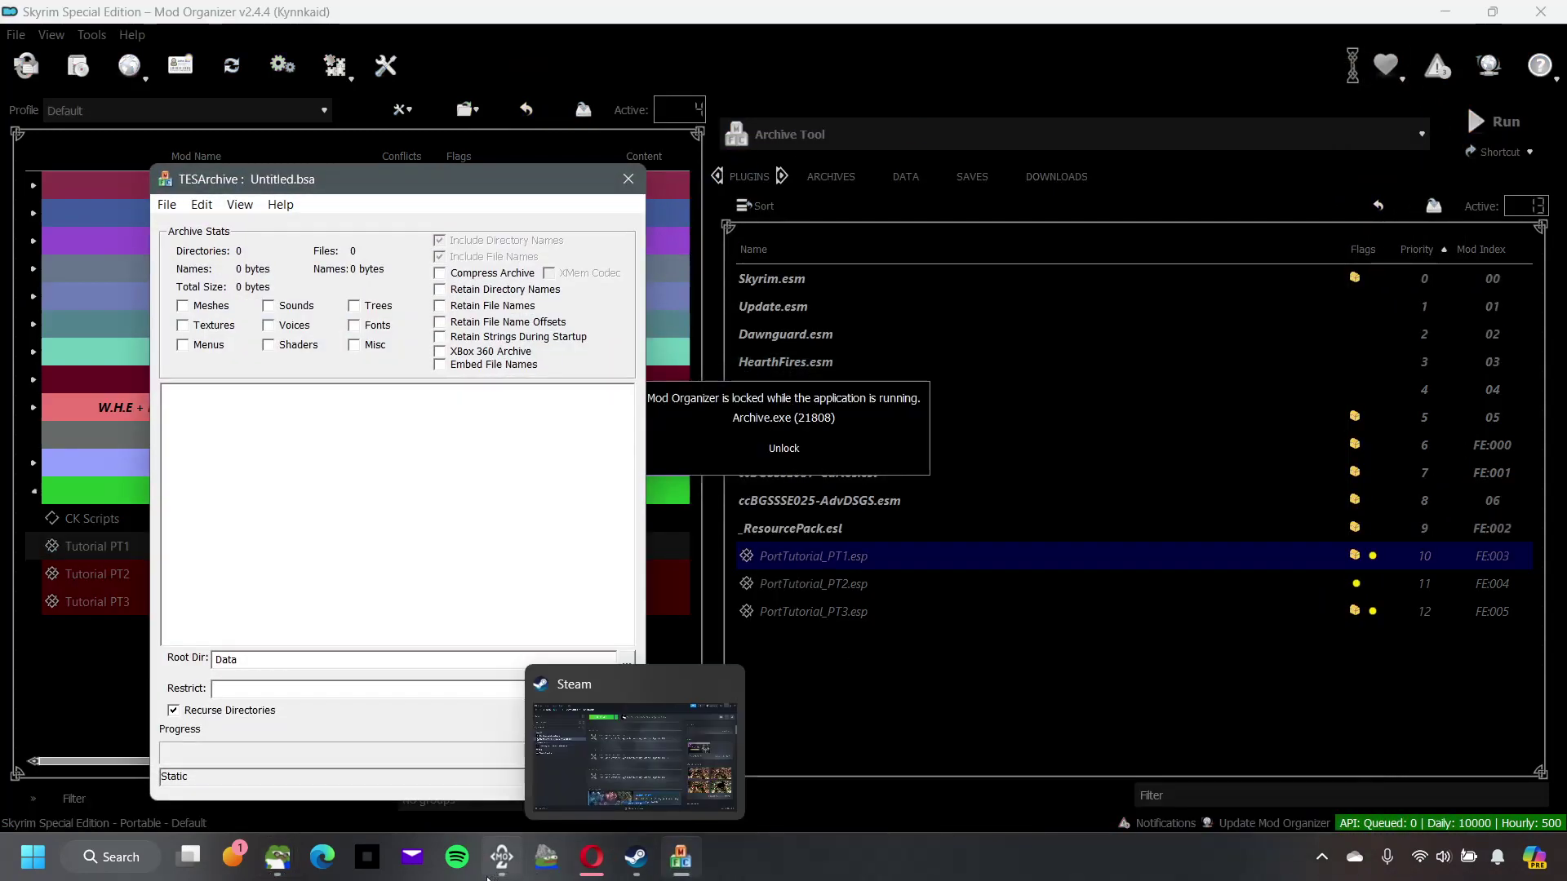
{"action": "mouse_move", "coordinate": [275, 865]}
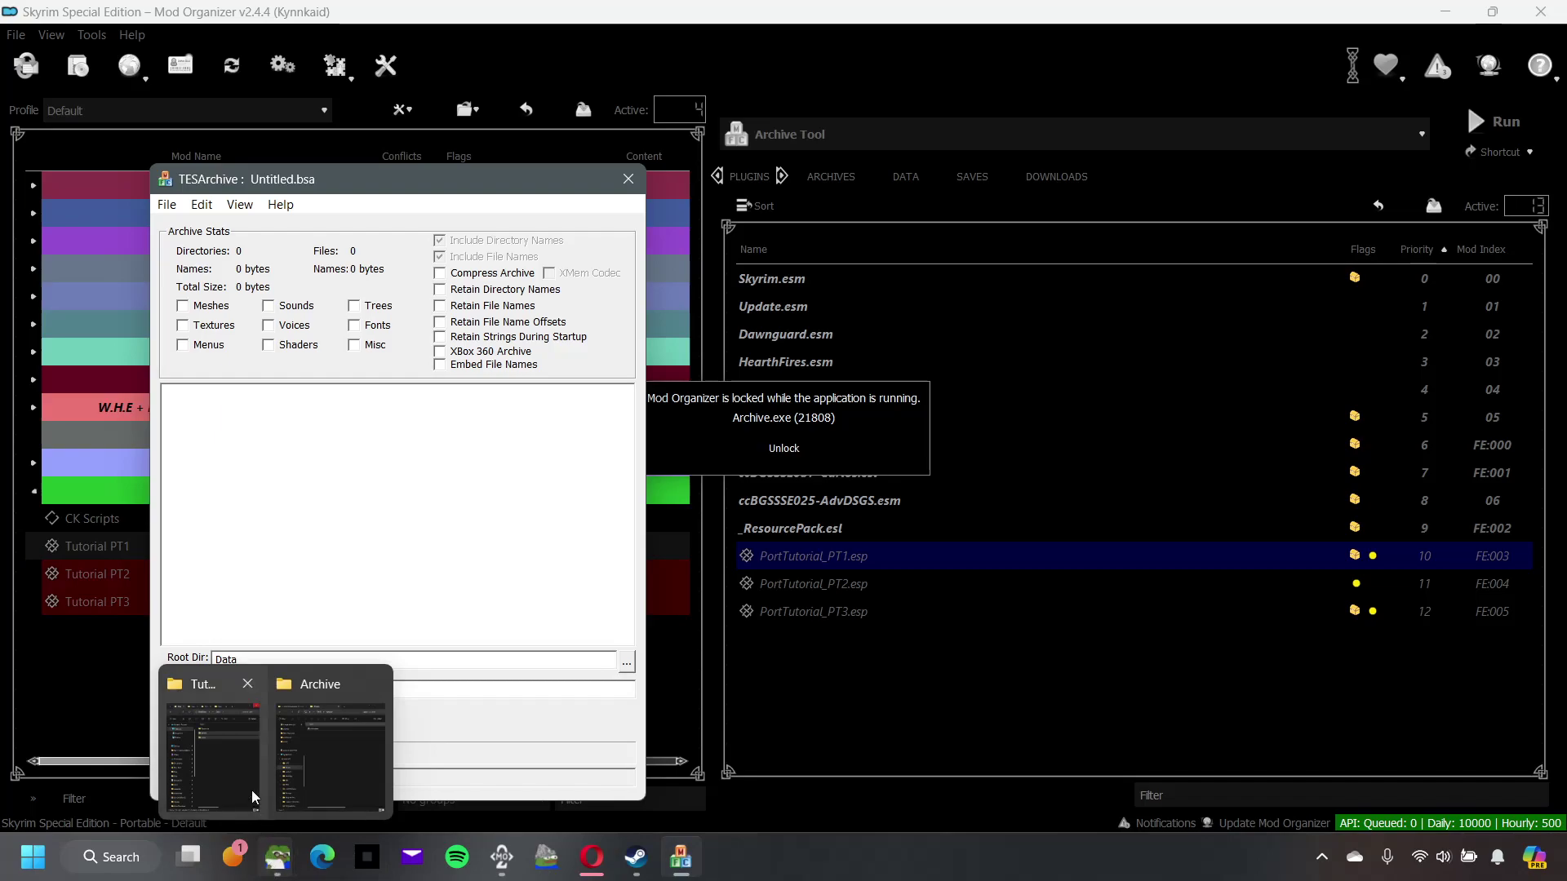
{"action": "left_click", "coordinate": [260, 808]}
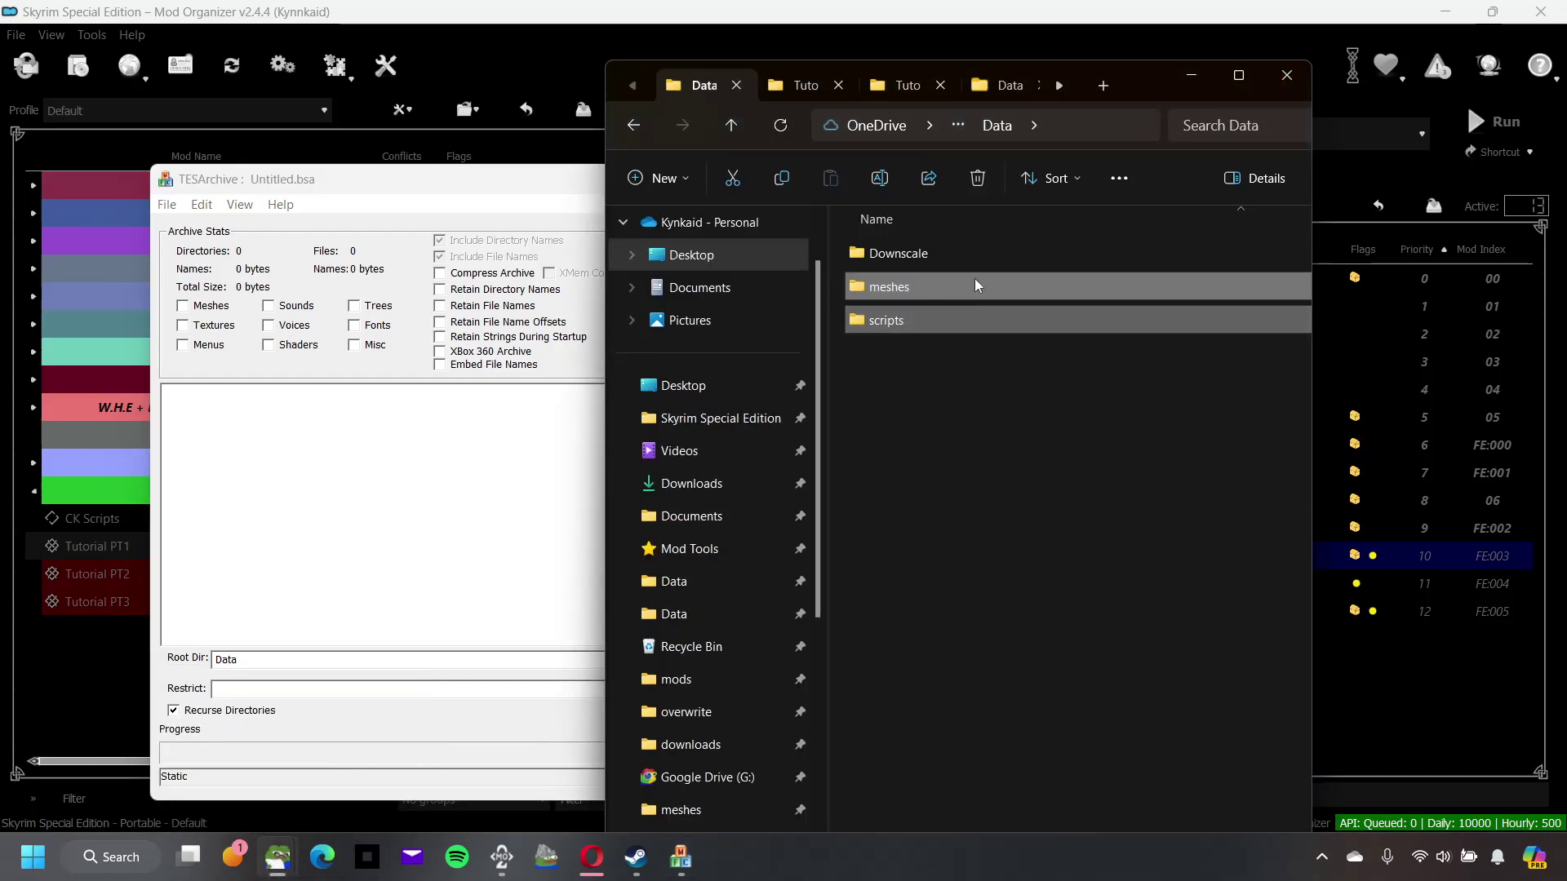
{"action": "left_click_drag", "start_coordinate": [979, 288], "coordinate": [367, 500]}
{"action": "left_click_drag", "start_coordinate": [432, 178], "coordinate": [308, 139]}
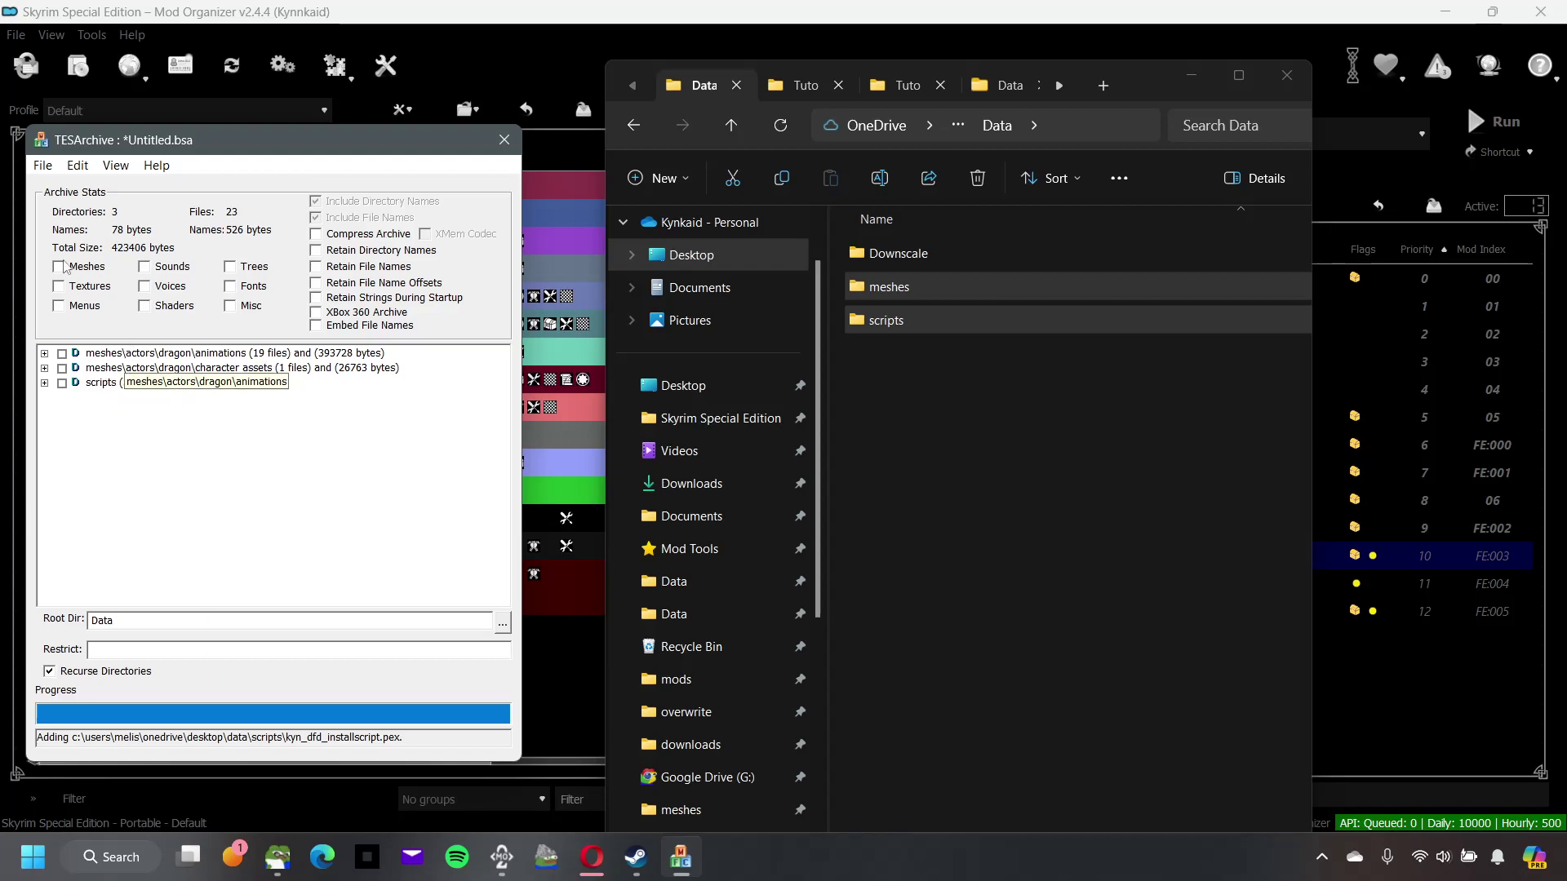
Step: Flag the archive Meshes and Misc, enable compression and retained directory/file names, and check all items
{"action": "left_click", "coordinate": [58, 267]}
{"action": "left_click", "coordinate": [230, 306]}
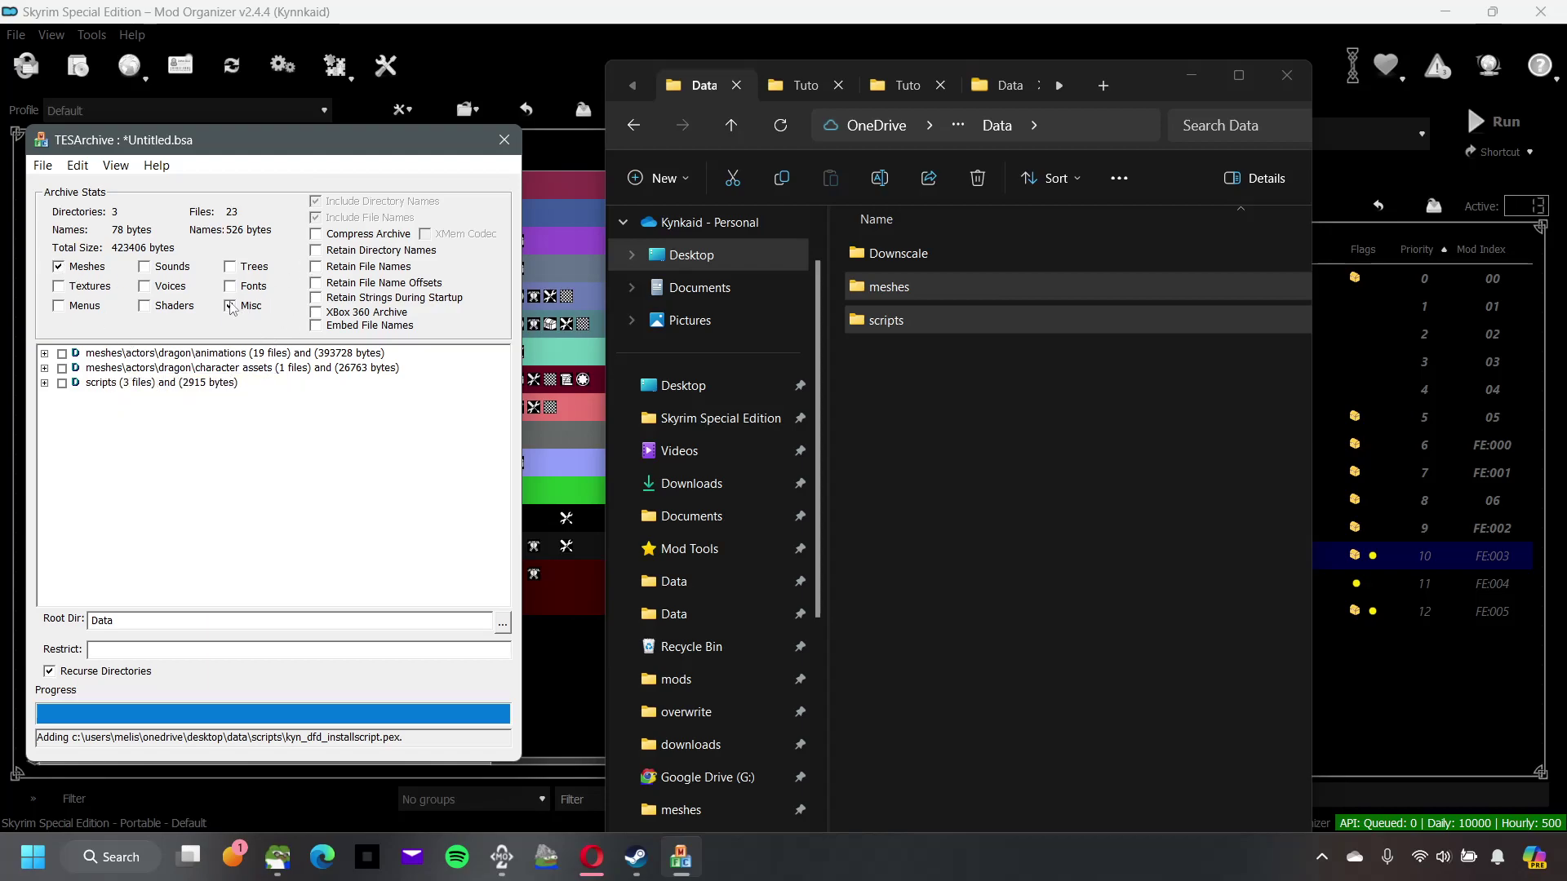
{"action": "left_click", "coordinate": [316, 234]}
{"action": "left_click", "coordinate": [316, 251]}
{"action": "left_click", "coordinate": [316, 267]}
{"action": "left_click_drag", "start_coordinate": [221, 146], "coordinate": [322, 123]}
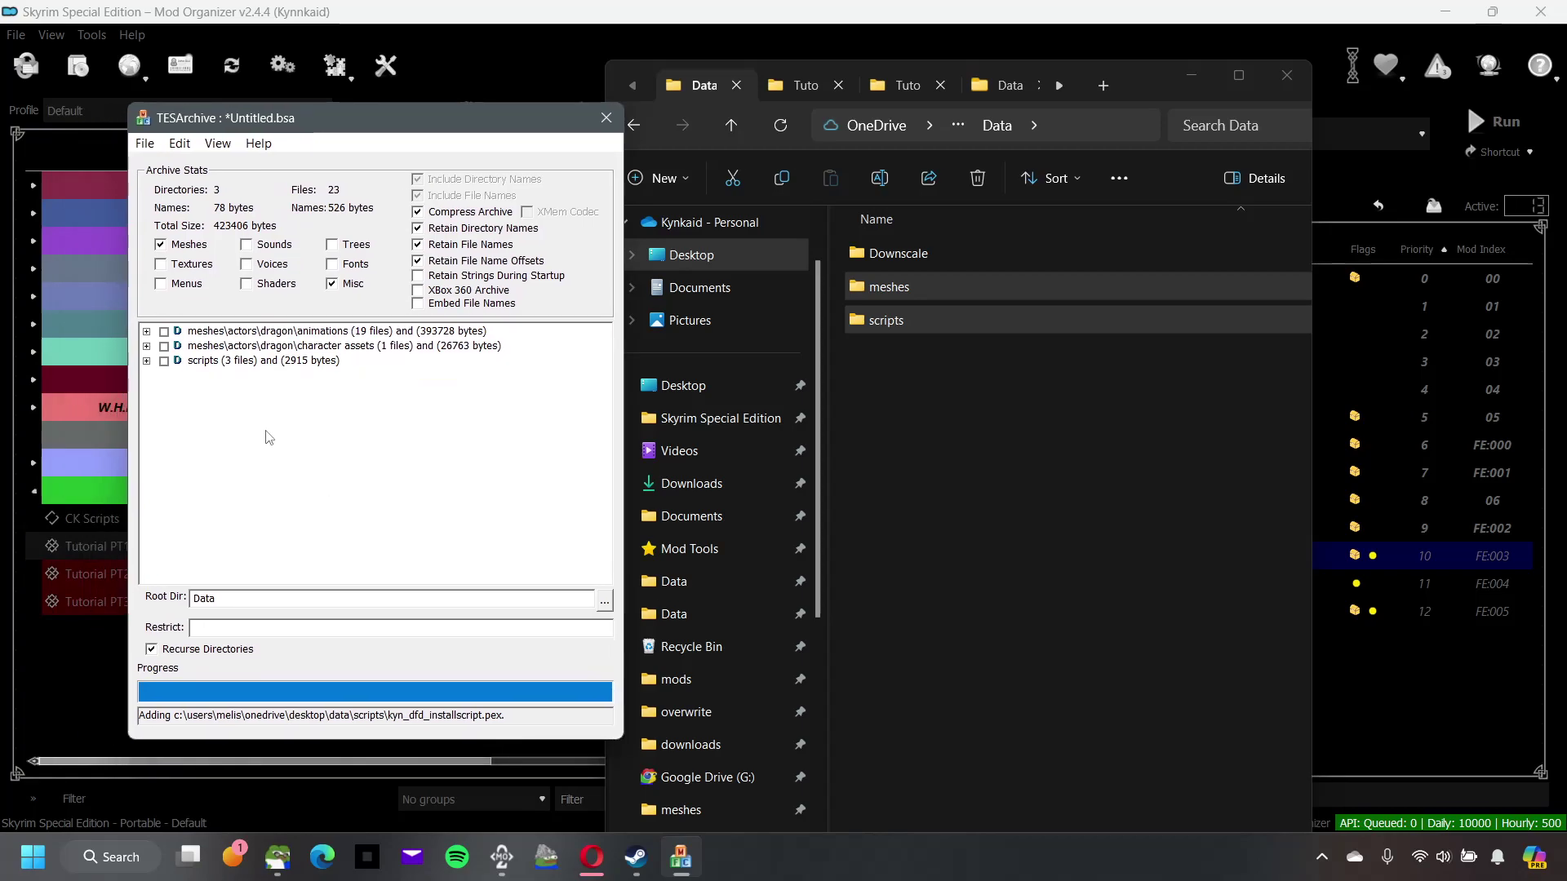
{"action": "left_click", "coordinate": [182, 143]}
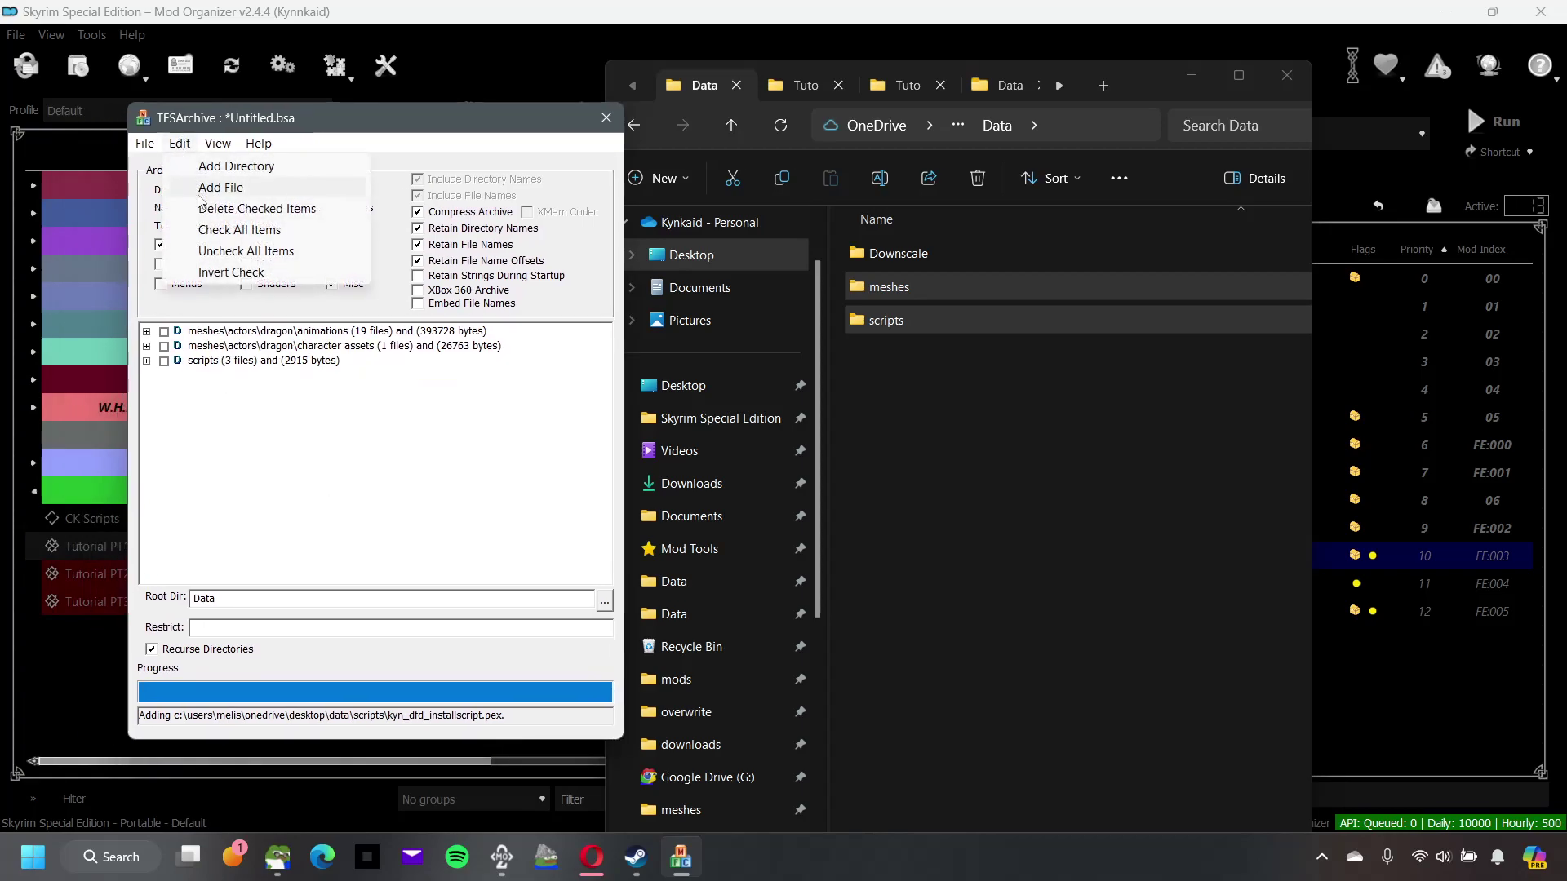
{"action": "left_click", "coordinate": [245, 230]}
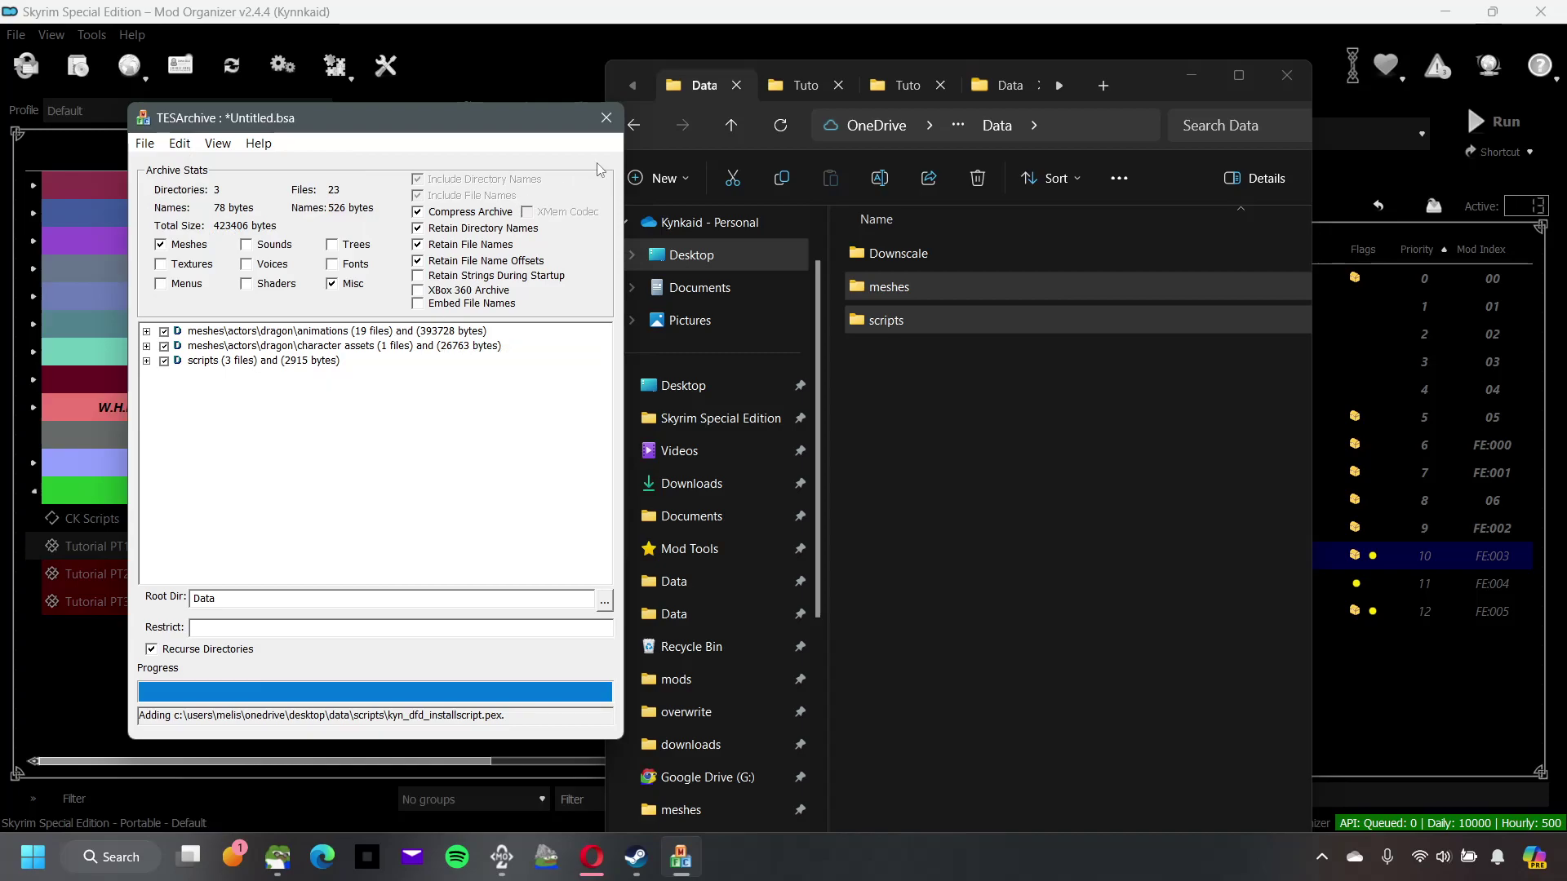
Step: Copy the plugin's base name PortTutorial_PT1 from its rename field and return to the Data folder
{"action": "left_click", "coordinate": [796, 84]}
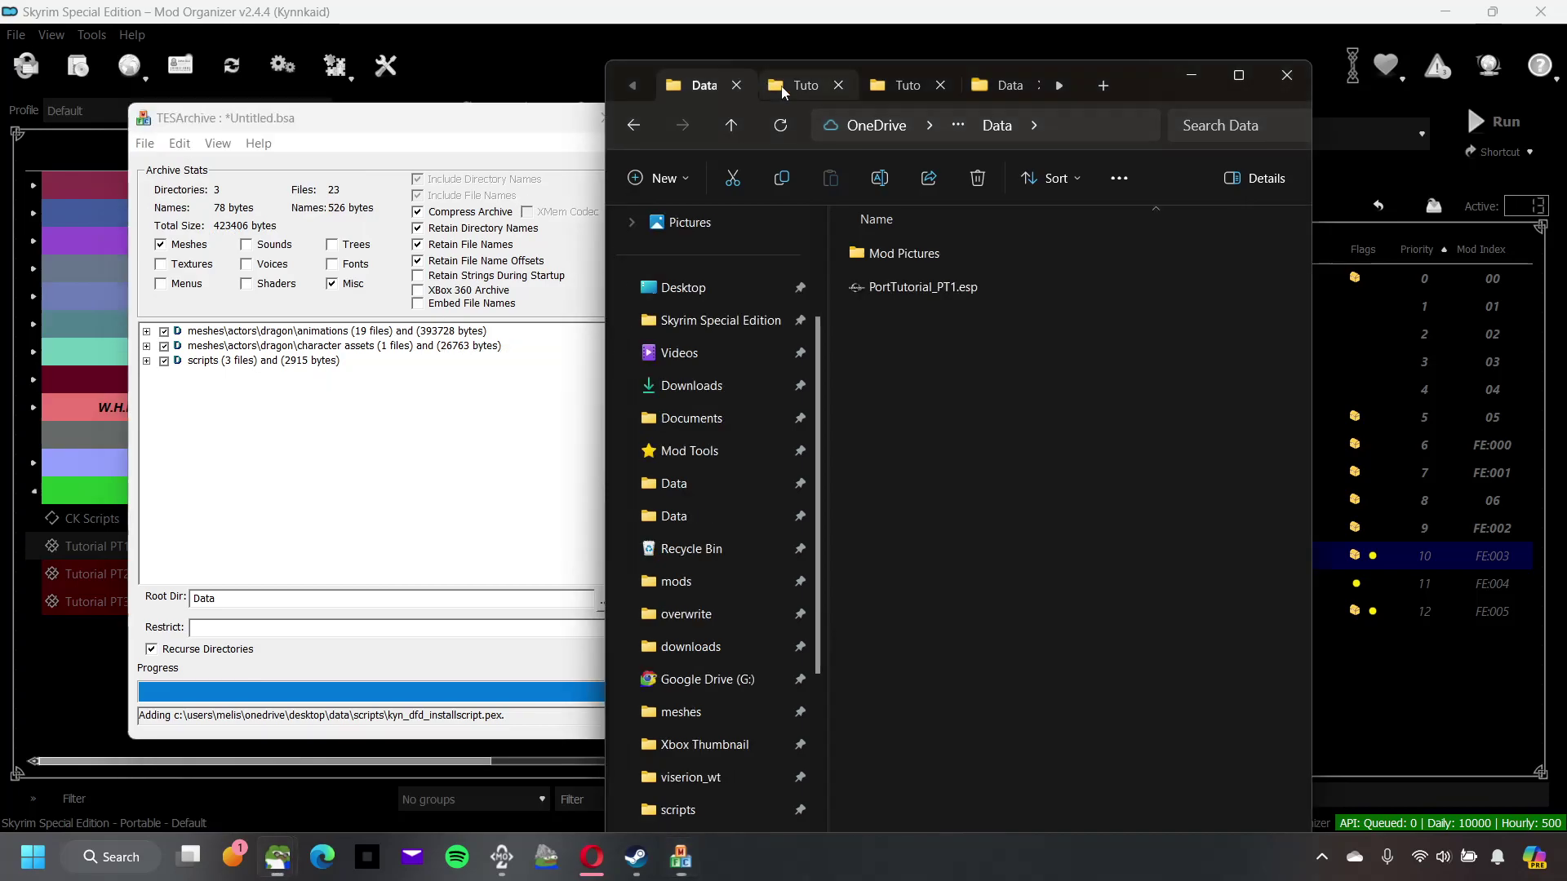
{"action": "left_click", "coordinate": [912, 286]}
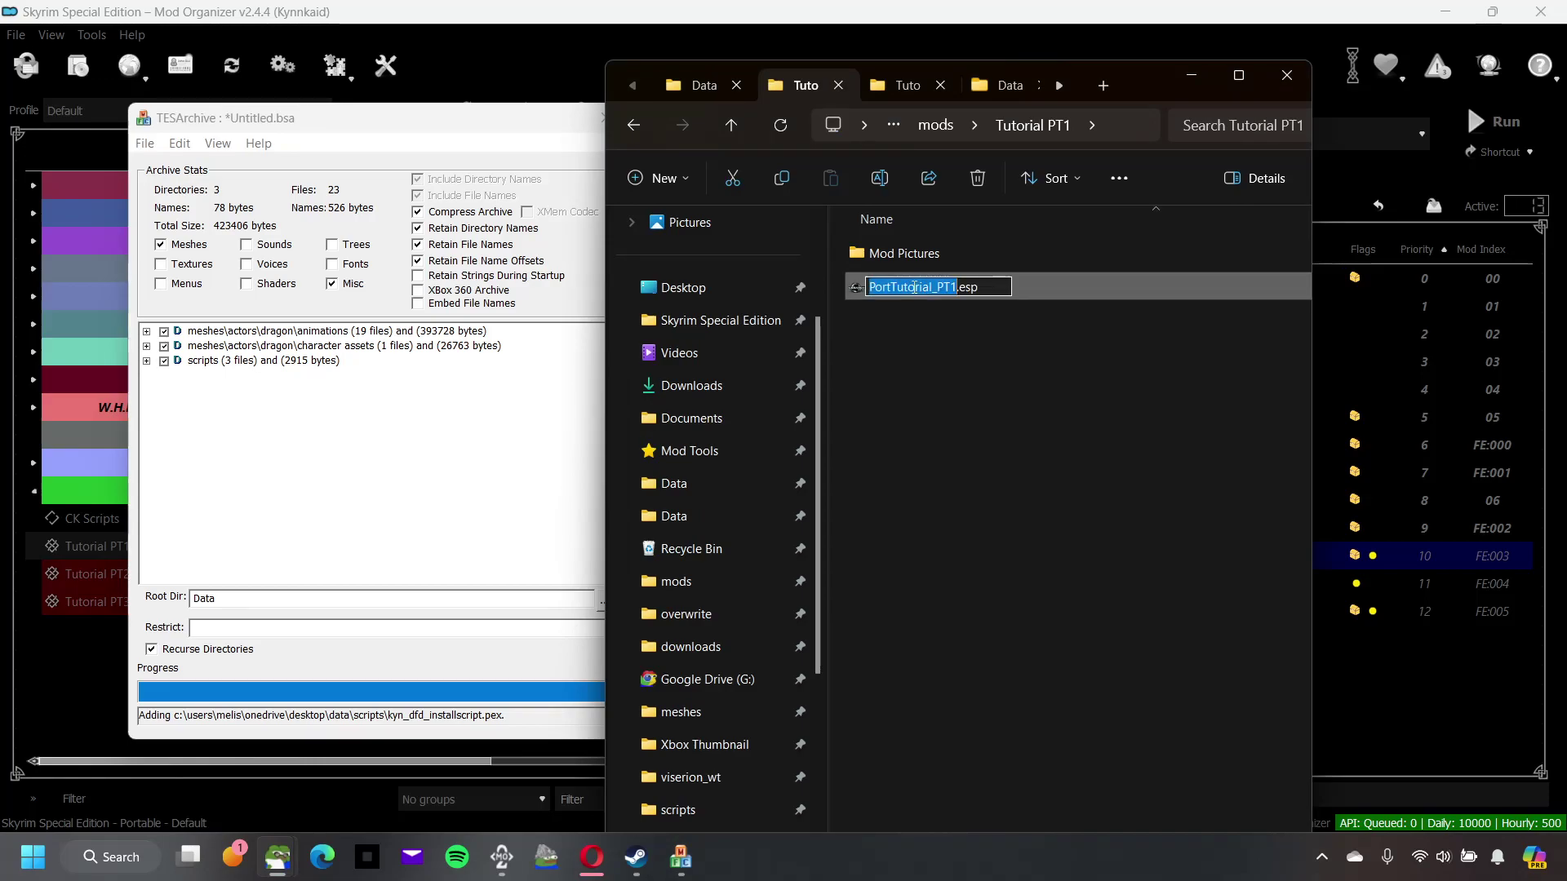
{"action": "left_click", "coordinate": [702, 85]}
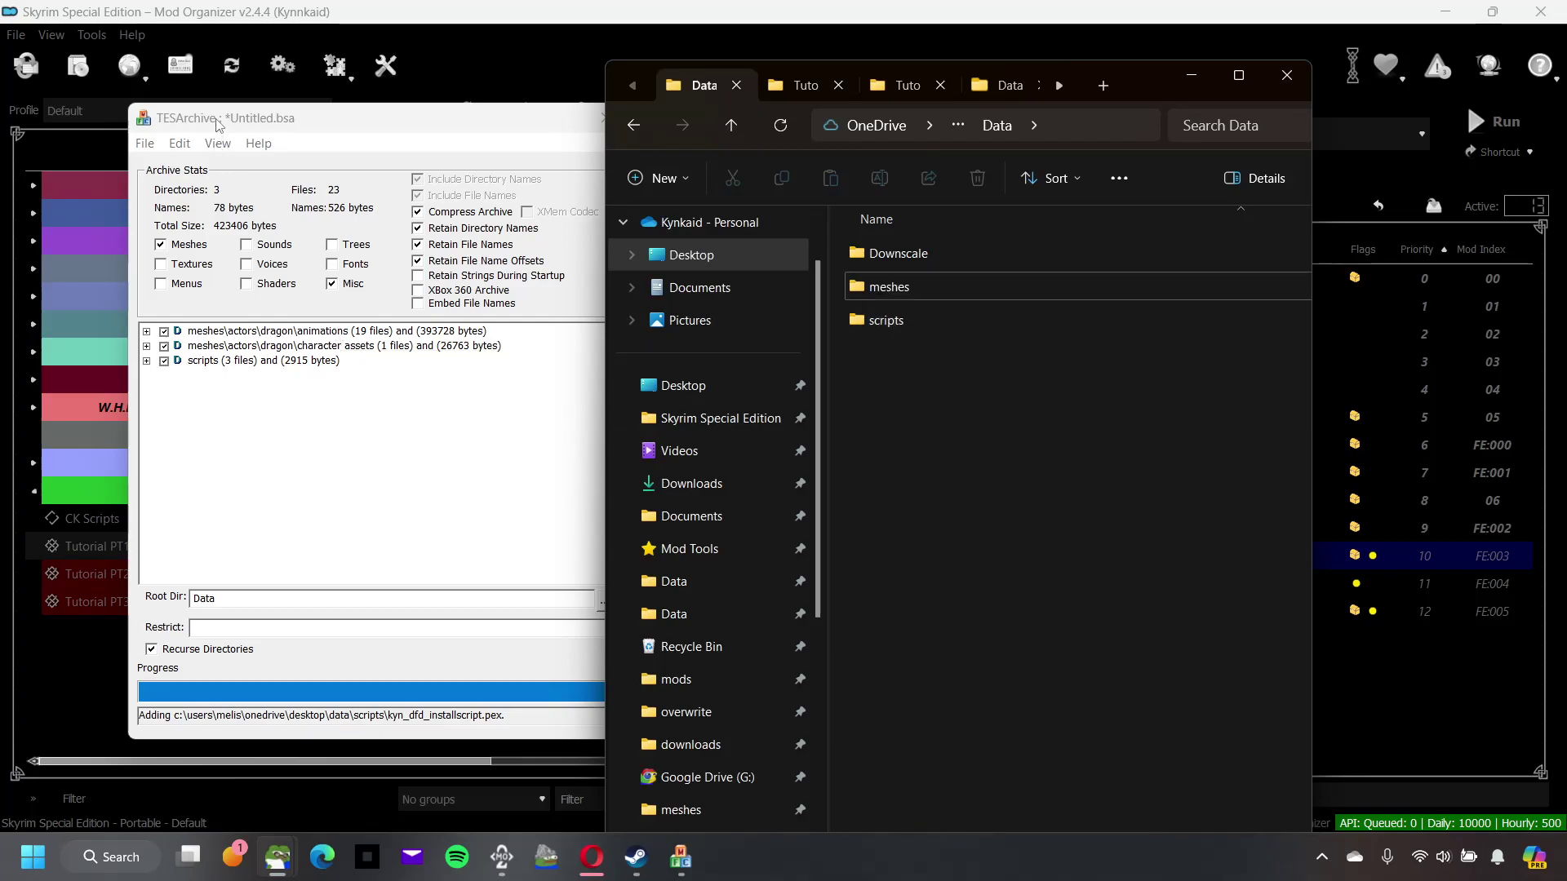
{"action": "left_click", "coordinate": [146, 145]}
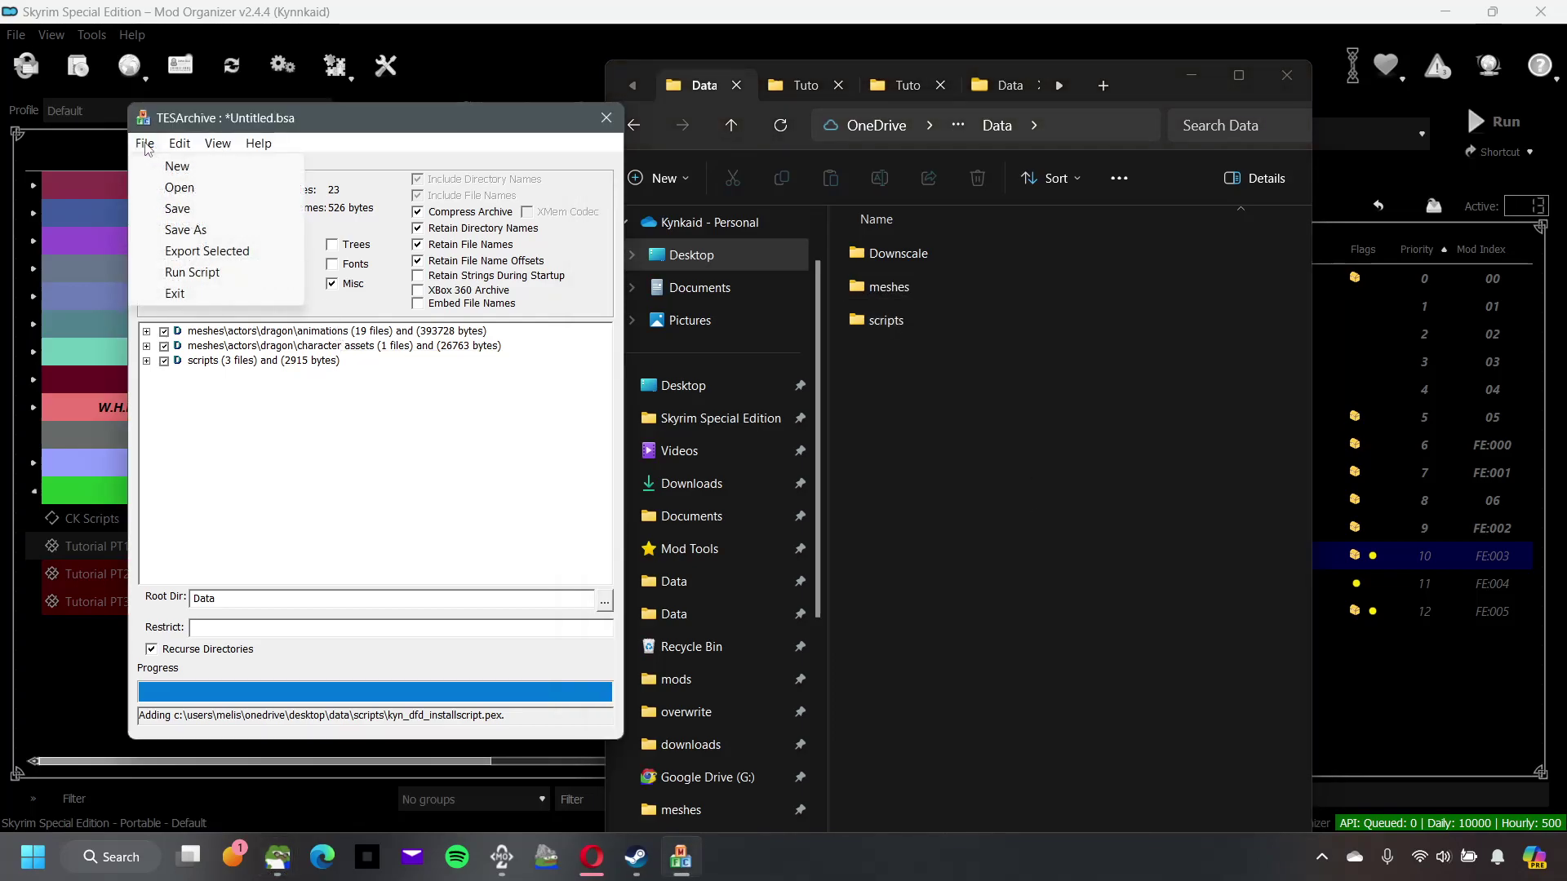
Step: Save the archive to the Data folder under the file name PortTutorial_PT1_xbox
{"action": "left_click", "coordinate": [177, 214]}
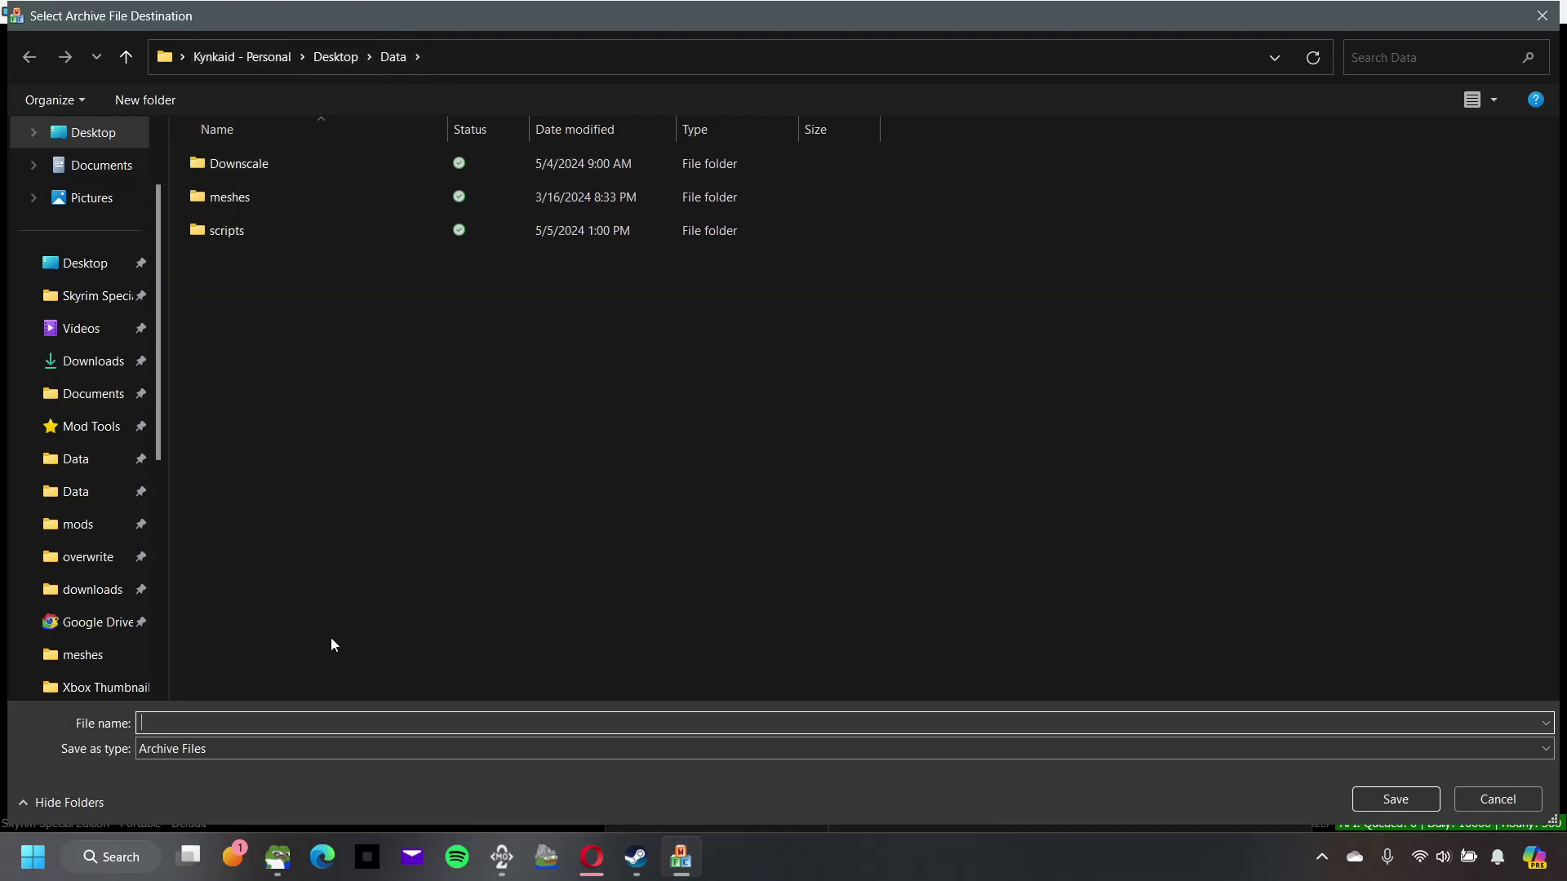
{"action": "key", "text": "ctrl+v"}
{"action": "type", "text": "_xbox"}
{"action": "left_click", "coordinate": [242, 725]}
{"action": "key", "text": "BackSpace"}
{"action": "type", "text": "X"}
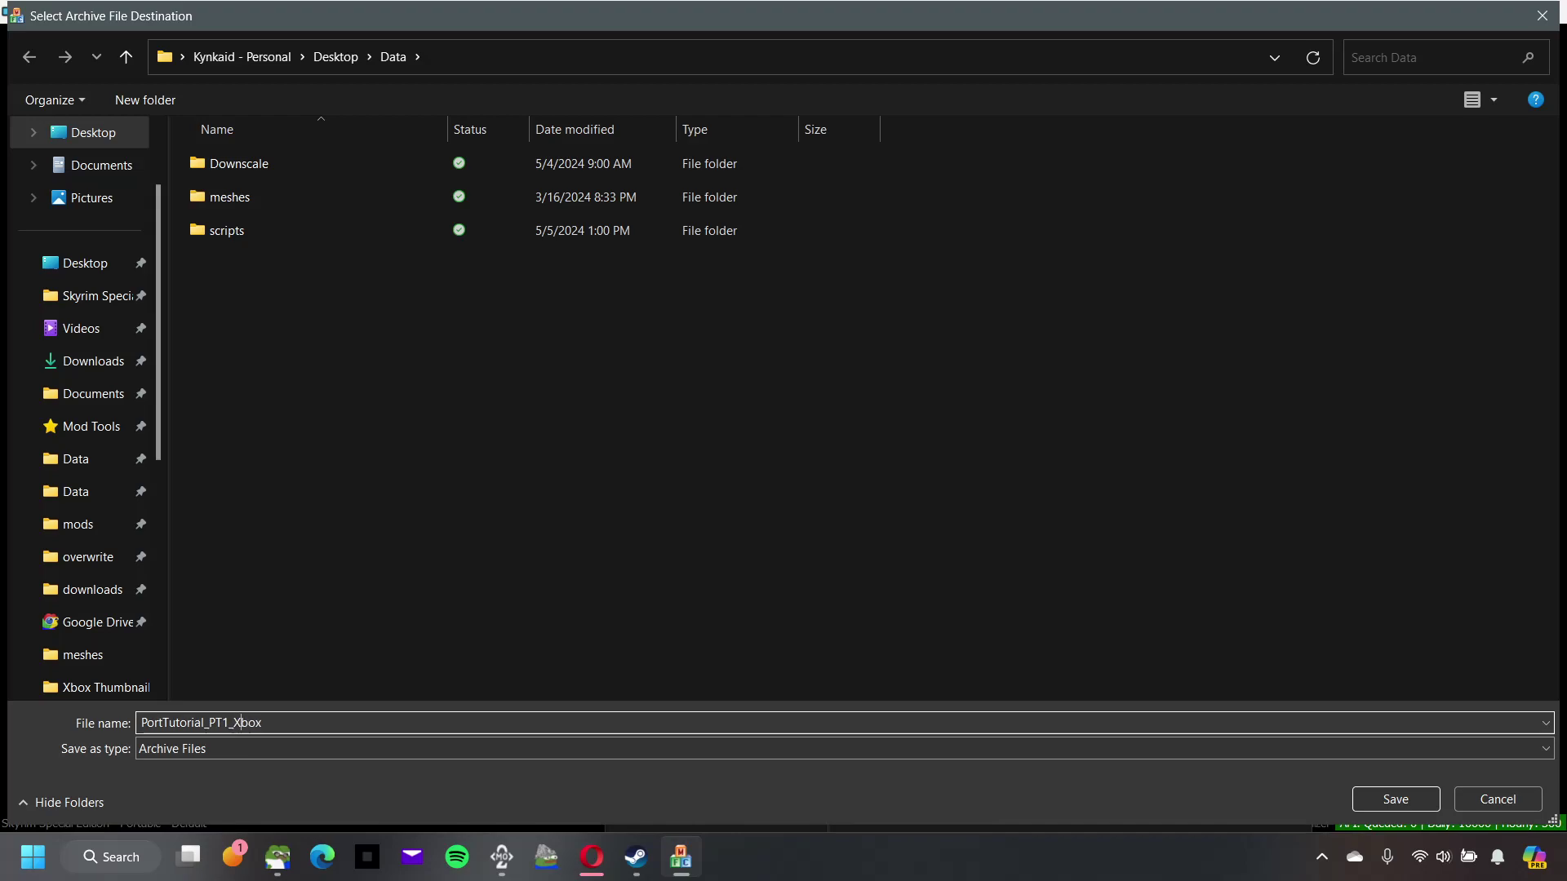
{"action": "key", "text": "BackSpace"}
{"action": "type", "text": "x"}
Step: Save PortTutorial_PT1_xbox.bsa, delete the leftover PortTutorial_PT1_xbox.bsl, and start a new empty archive
{"action": "left_click", "coordinate": [1389, 800]}
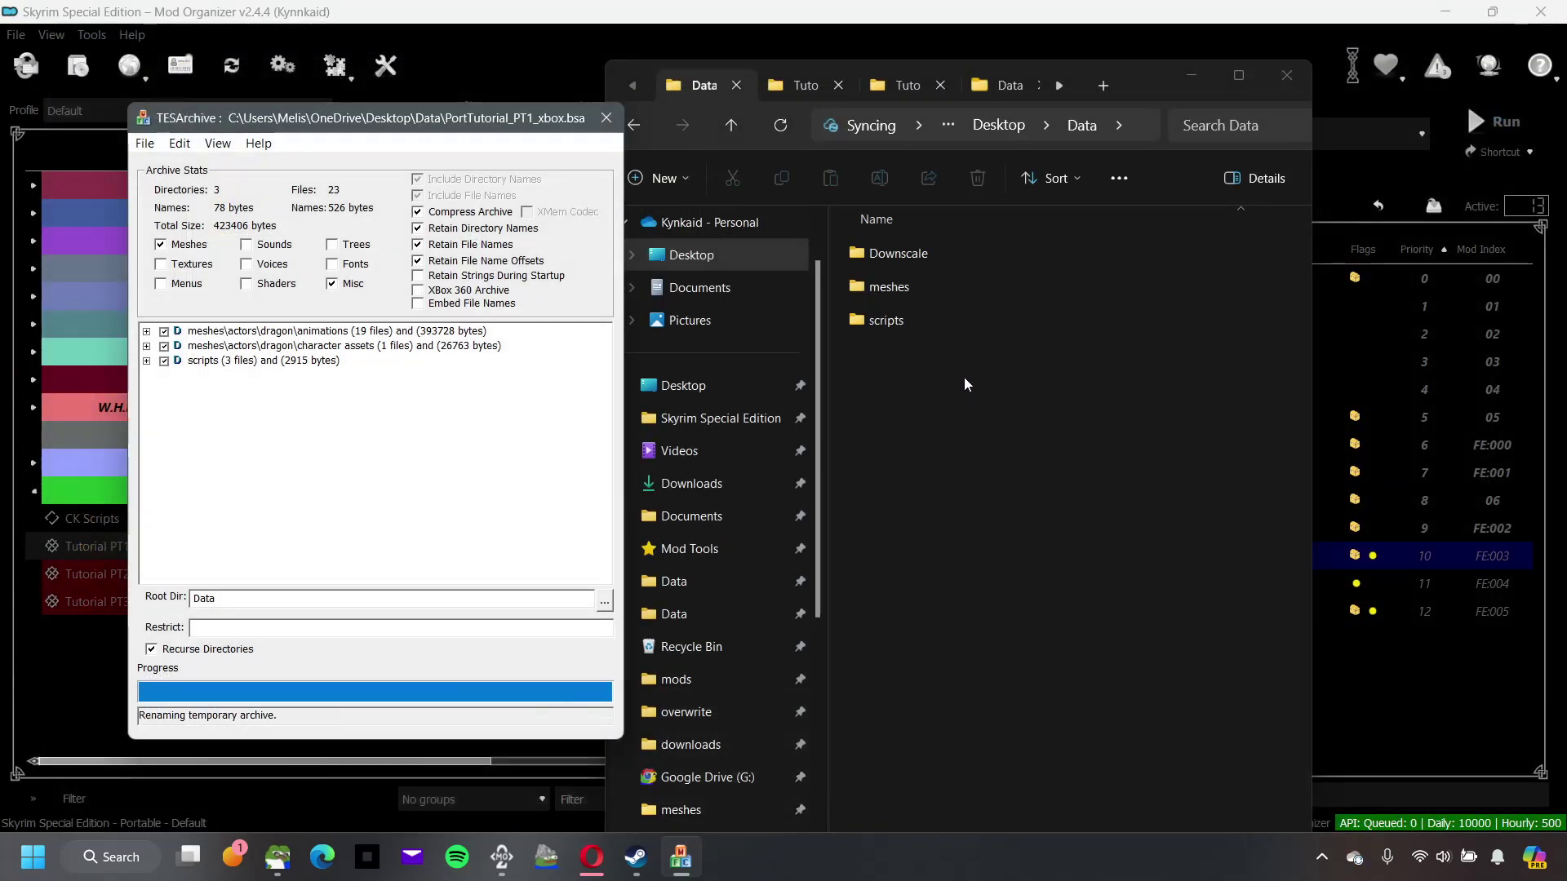
{"action": "left_click", "coordinate": [944, 399]}
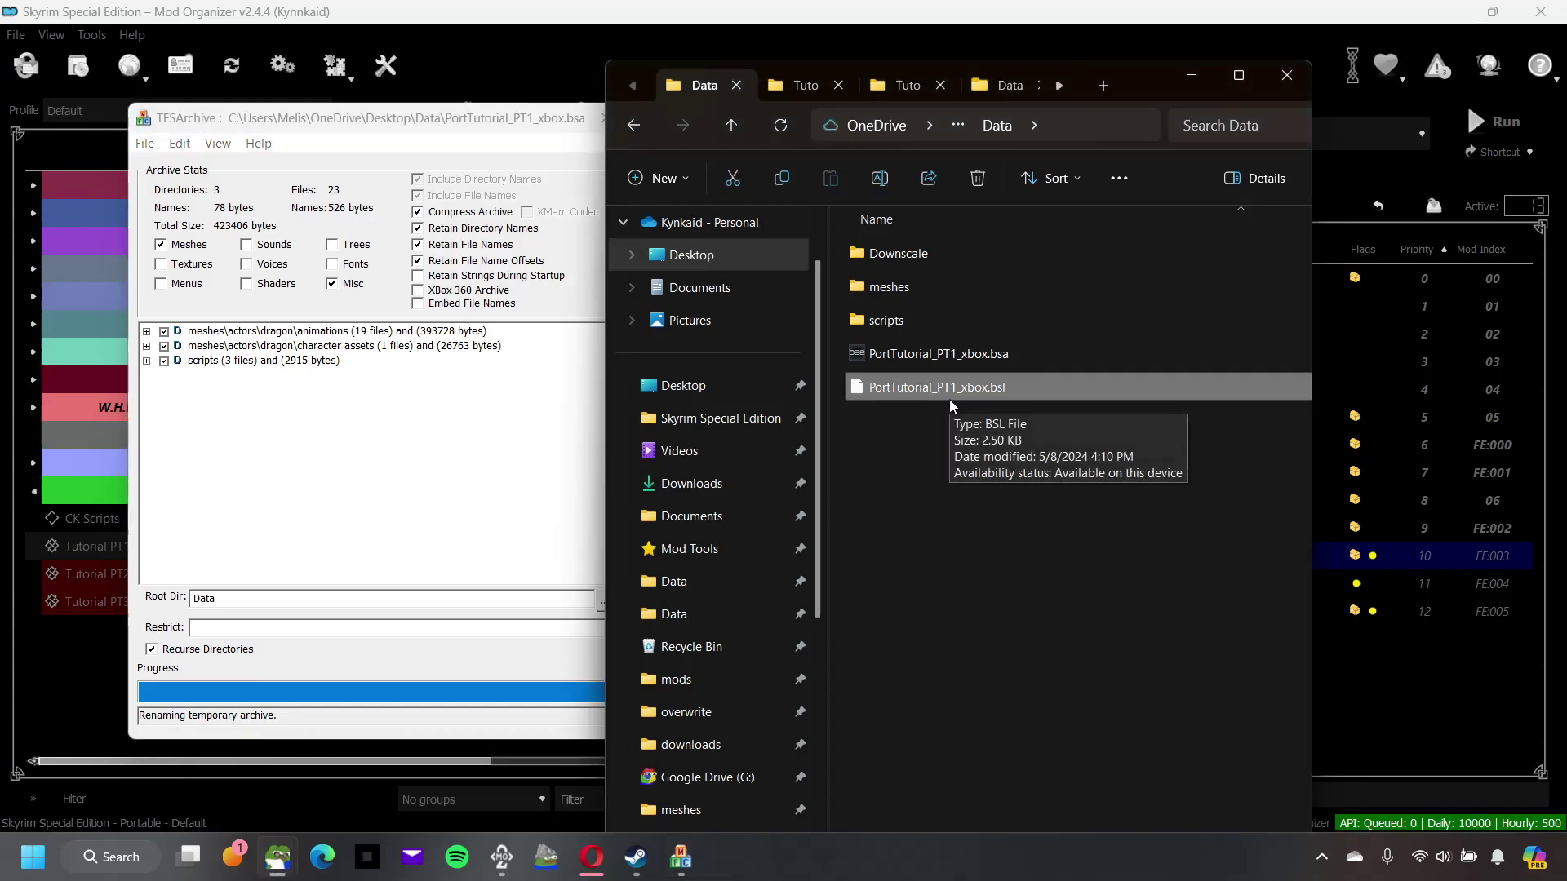
{"action": "right_click", "coordinate": [948, 399]}
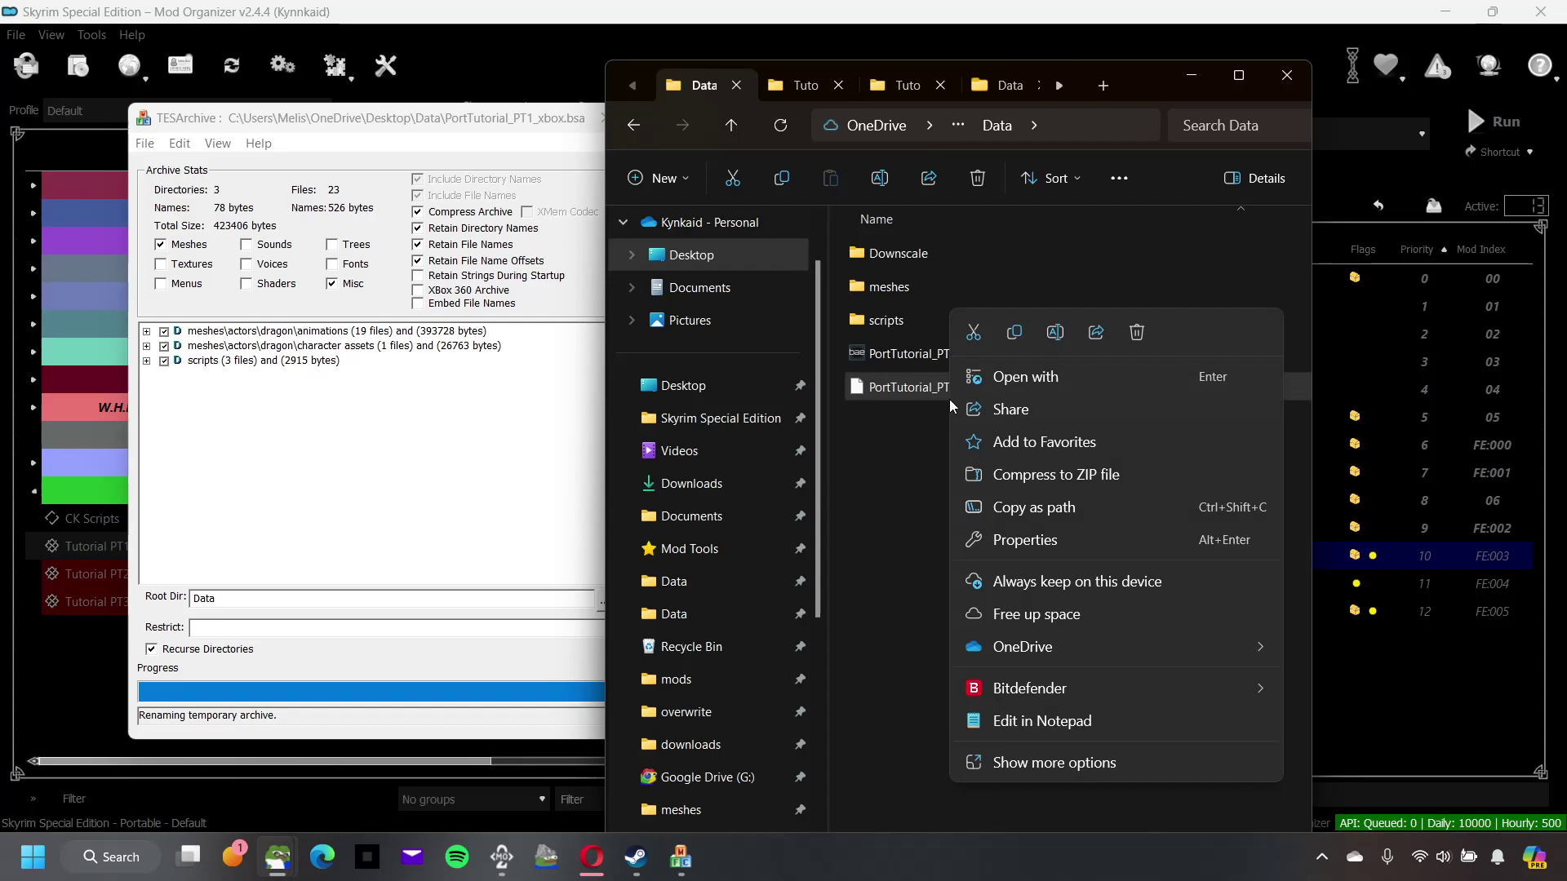
{"action": "left_click", "coordinate": [1143, 335]}
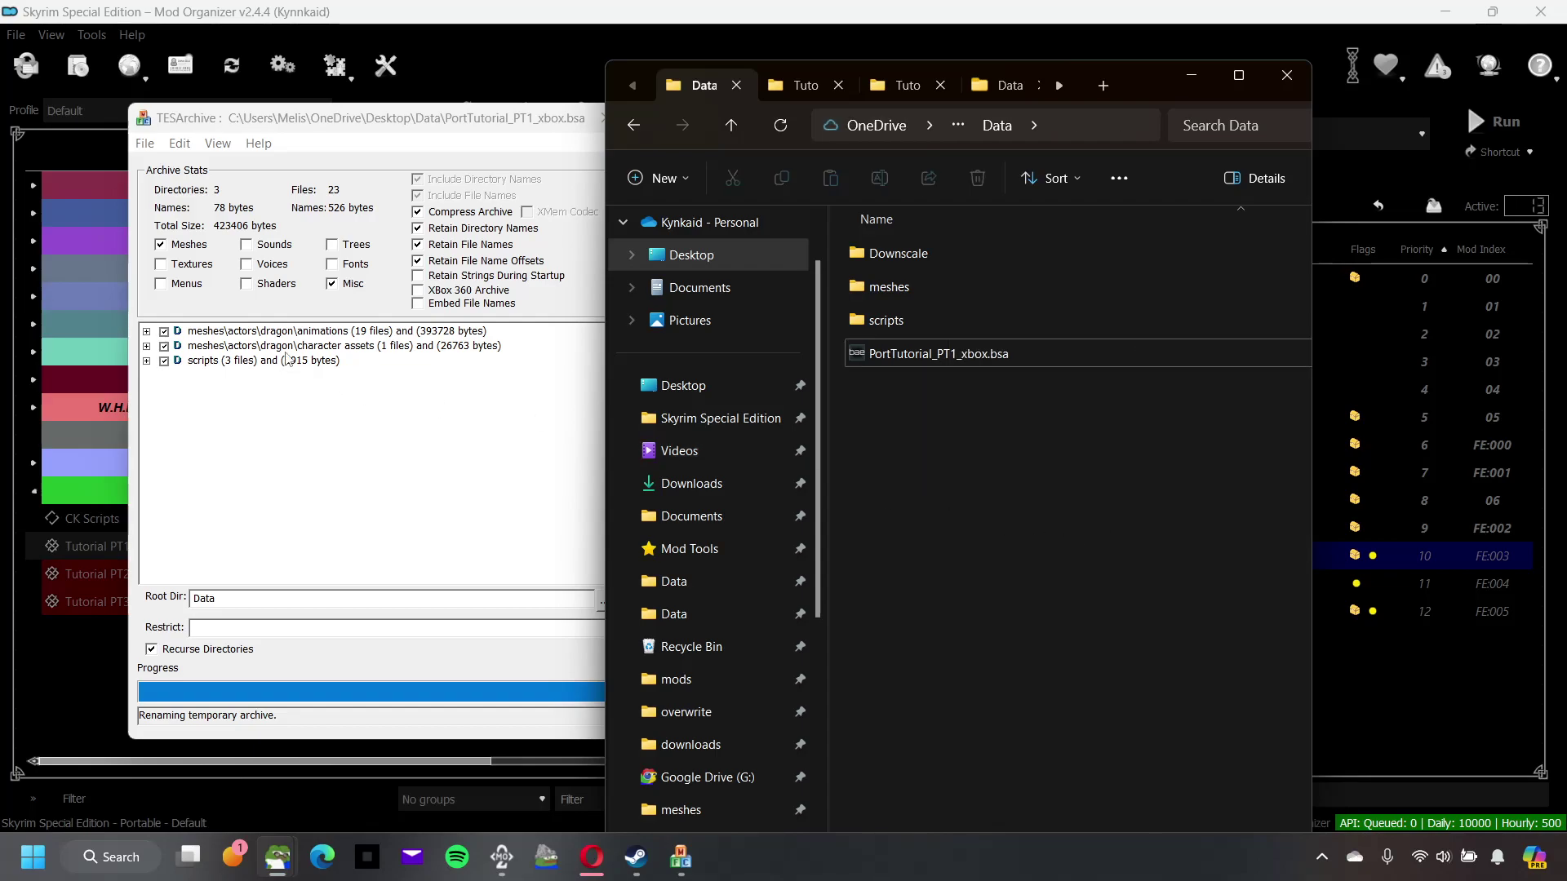
{"action": "left_click", "coordinate": [149, 144]}
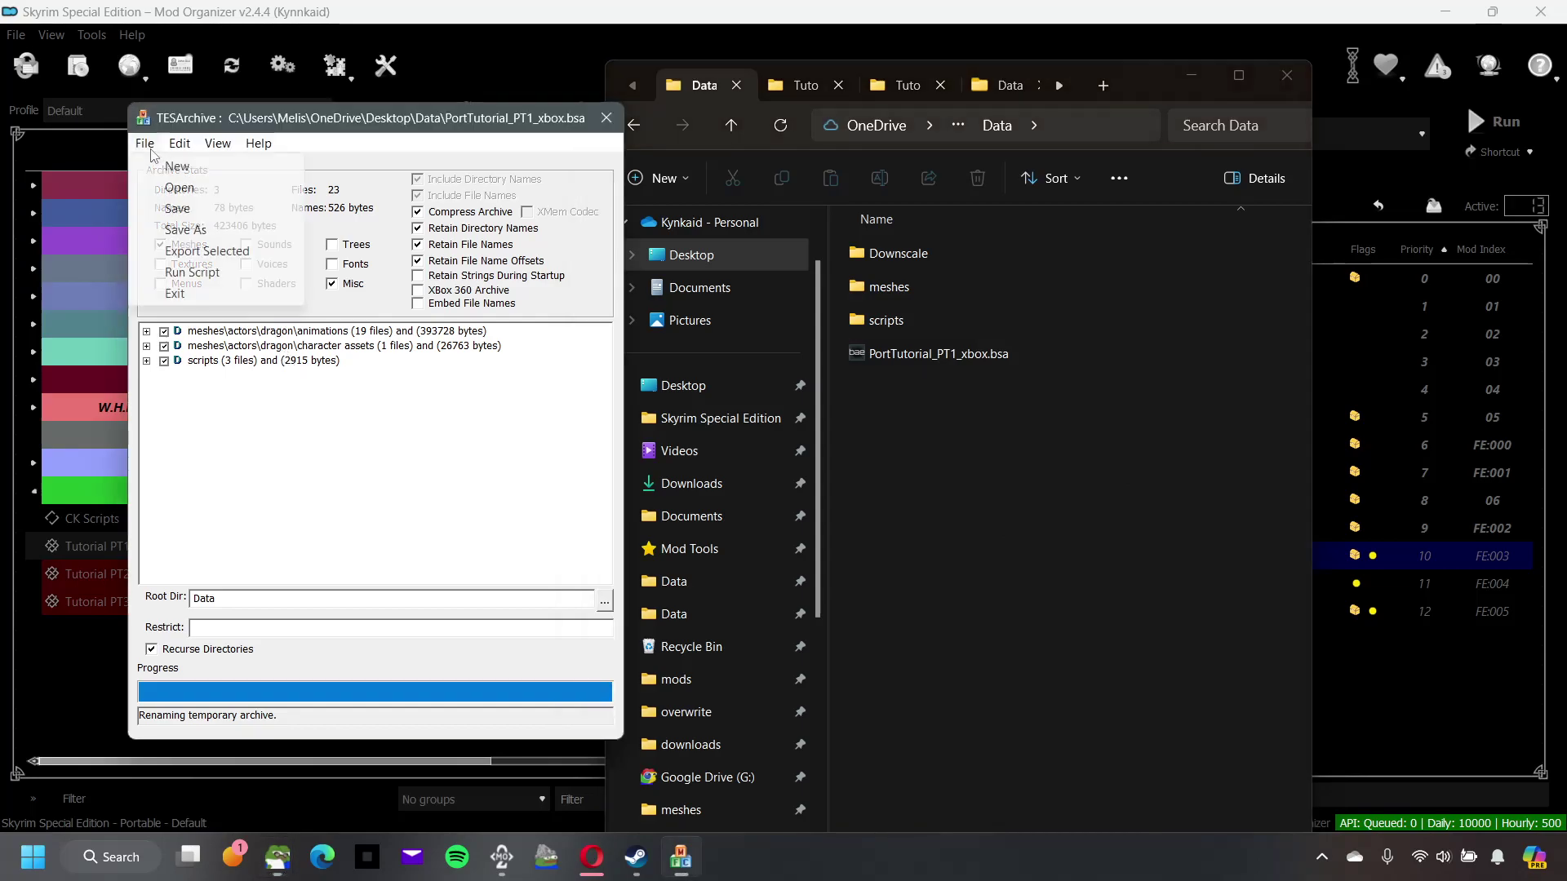
{"action": "left_click", "coordinate": [200, 171]}
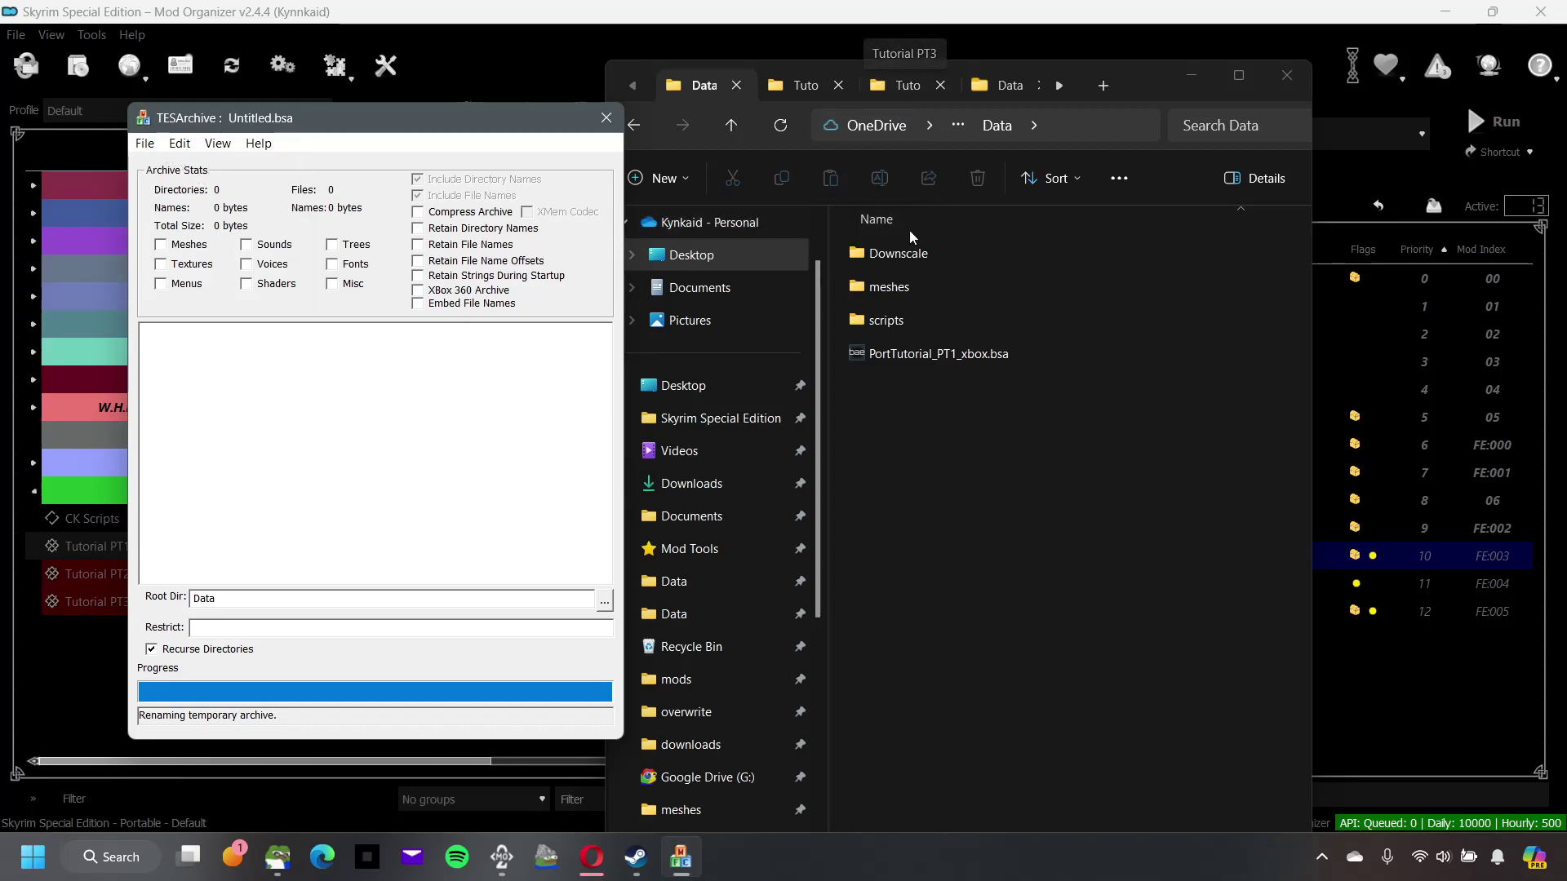
Step: Move meshes, scripts and PortTutorial_PT1_xbox.bsa into the Tutorial PT1 mod folder, then show Tutorial PT3
{"action": "left_click", "coordinate": [912, 291]}
{"action": "left_click", "coordinate": [909, 322], "text": "ctrl"}
{"action": "left_click", "coordinate": [909, 355], "text": "ctrl"}
{"action": "left_click", "coordinate": [890, 256], "text": "ctrl"}
{"action": "right_click", "coordinate": [888, 276]}
{"action": "key", "text": "Escape"}
{"action": "key", "text": "ctrl+x"}
{"action": "left_click", "coordinate": [801, 85]}
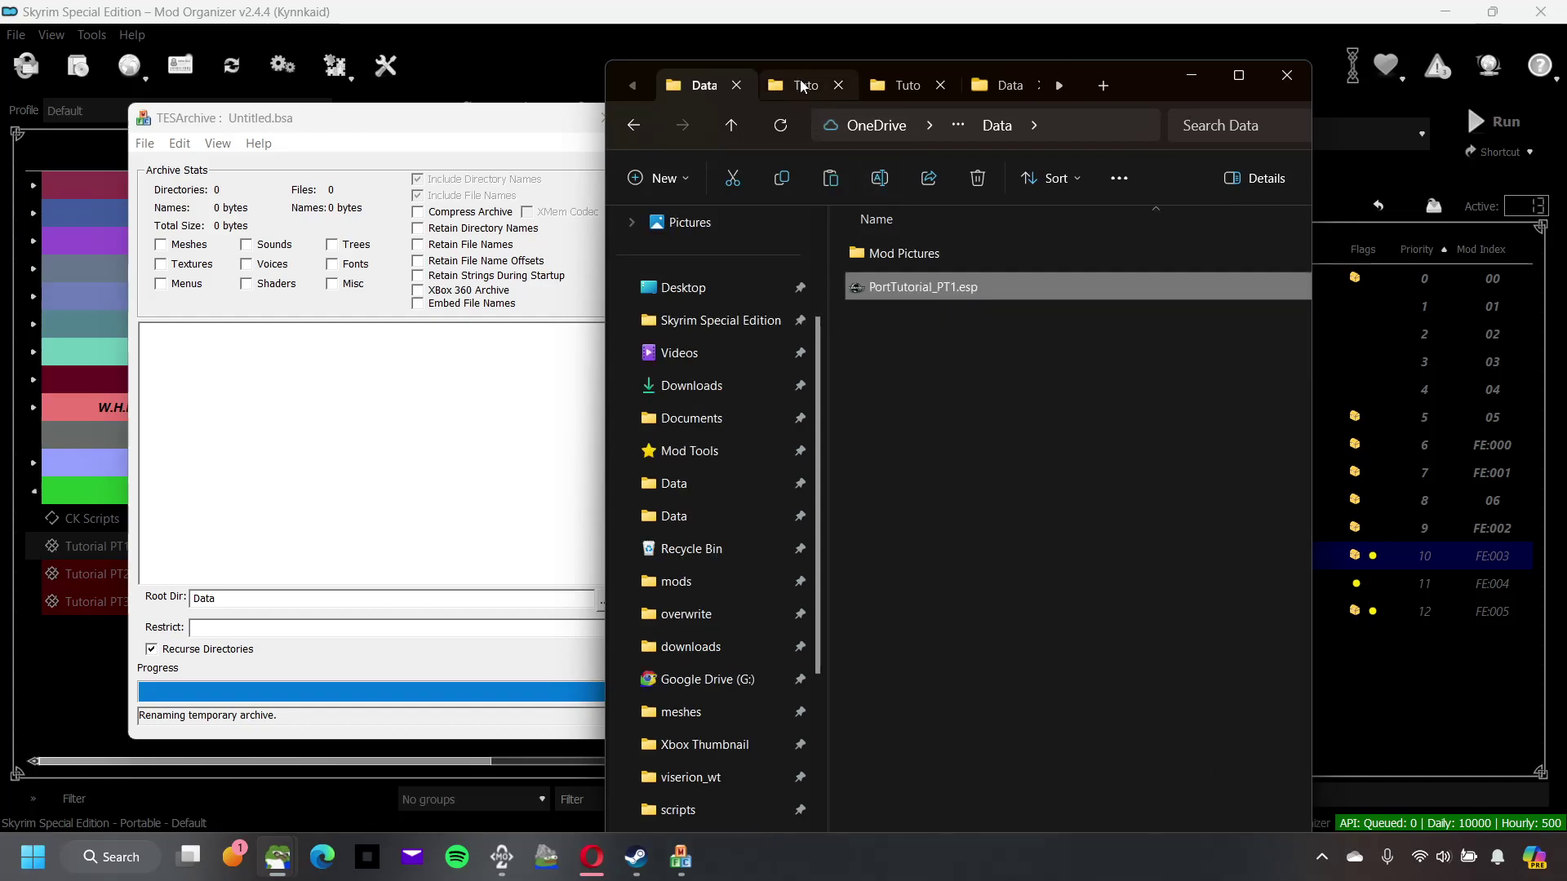
{"action": "right_click", "coordinate": [1033, 441]}
{"action": "left_click", "coordinate": [1049, 452]}
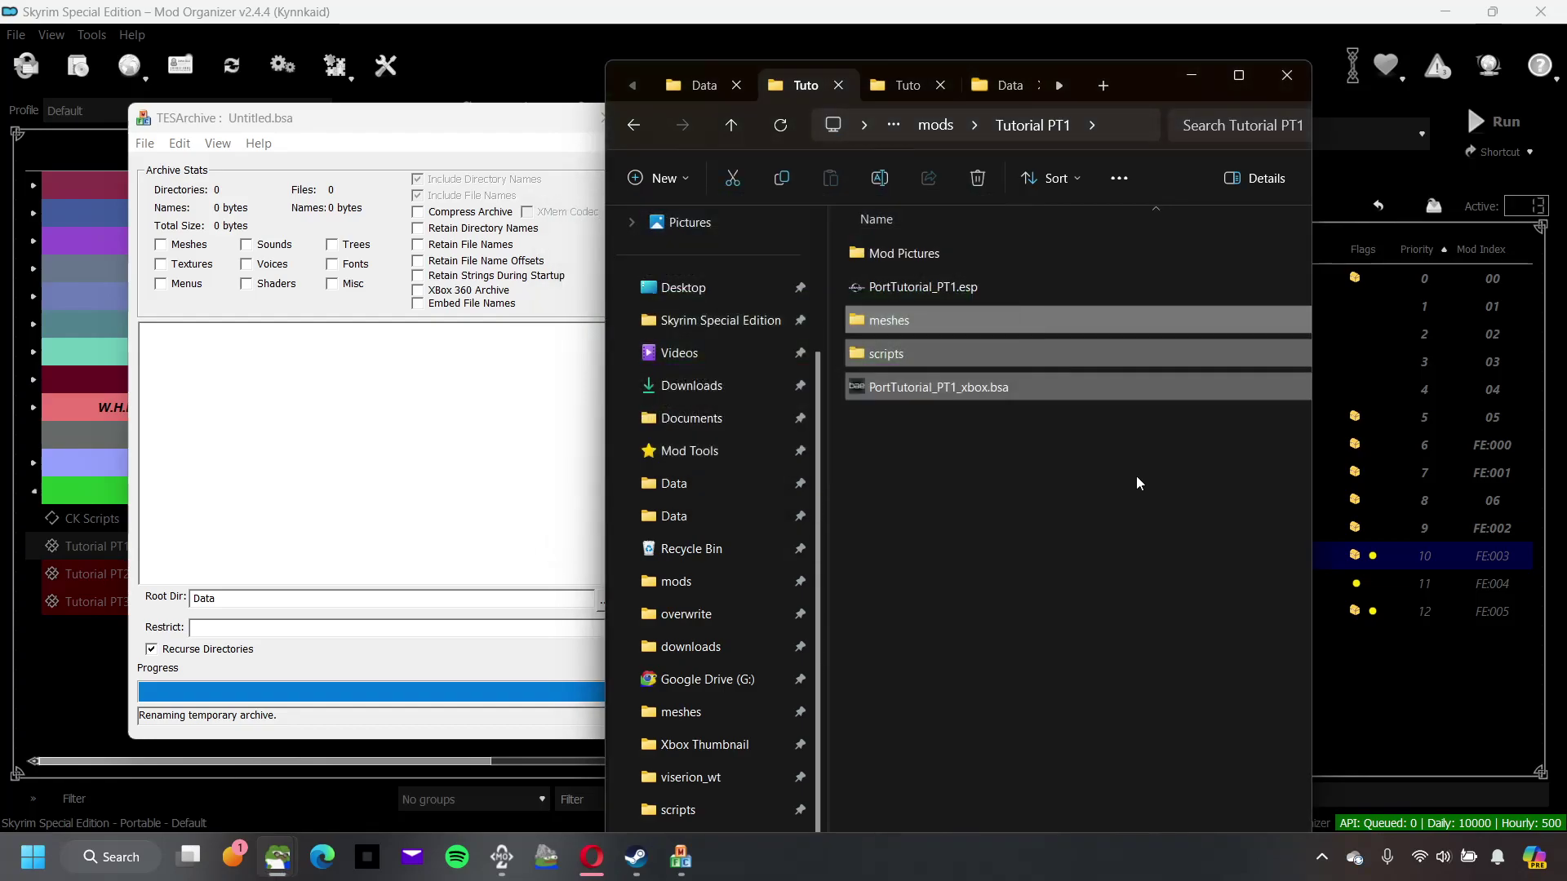
{"action": "left_click", "coordinate": [1070, 493]}
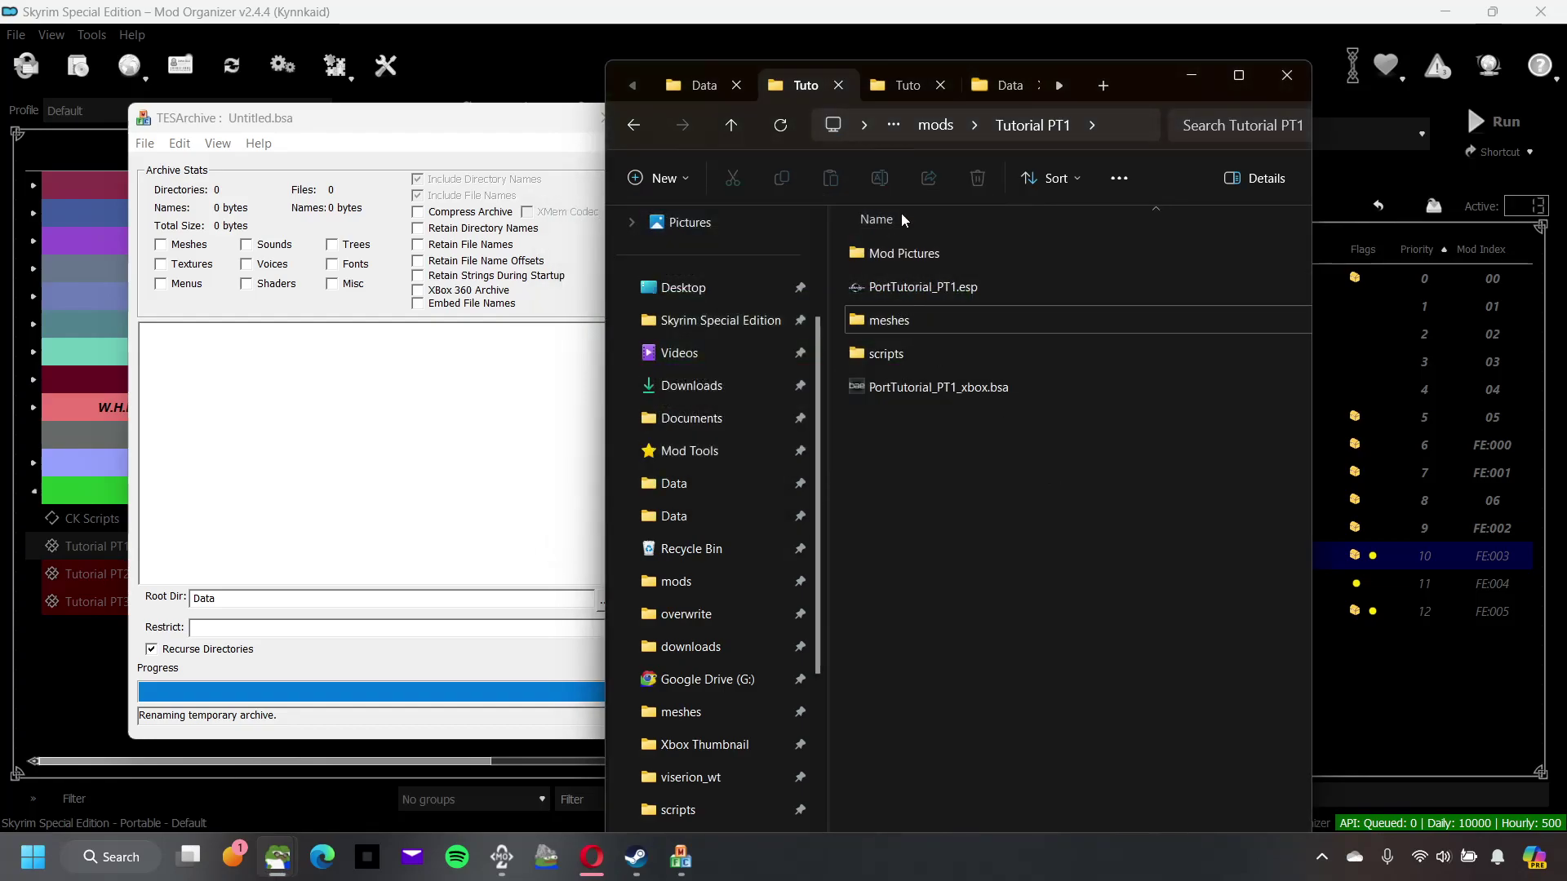
{"action": "left_click", "coordinate": [912, 84]}
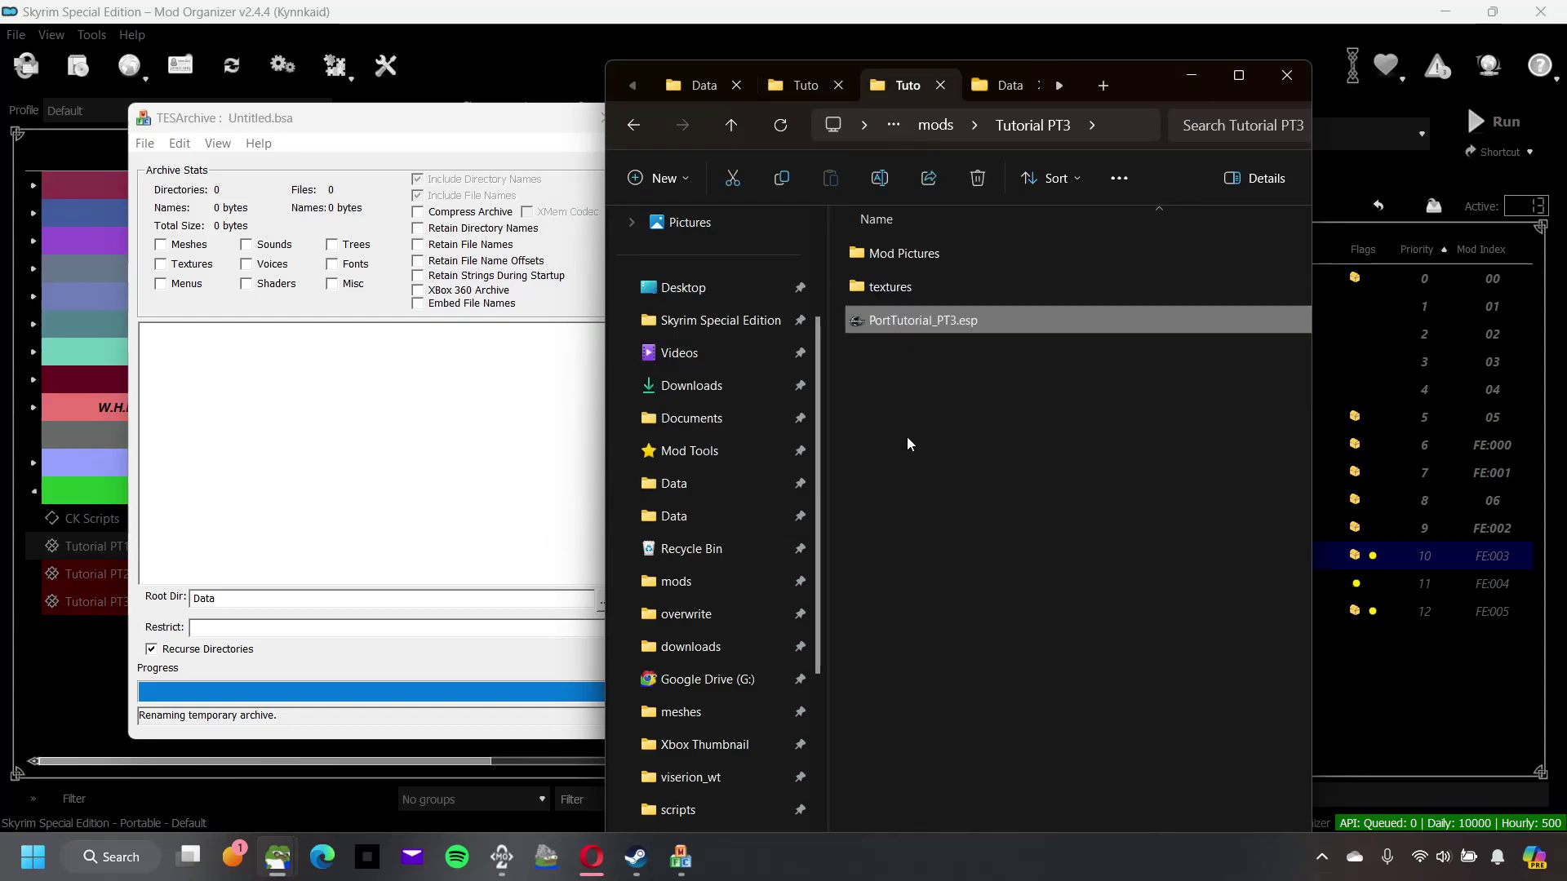
Step: Discard the archive built from Tutorial PT3's textures folder and start a fresh one
{"action": "left_click", "coordinate": [899, 294]}
{"action": "left_click_drag", "start_coordinate": [932, 287], "coordinate": [308, 462]}
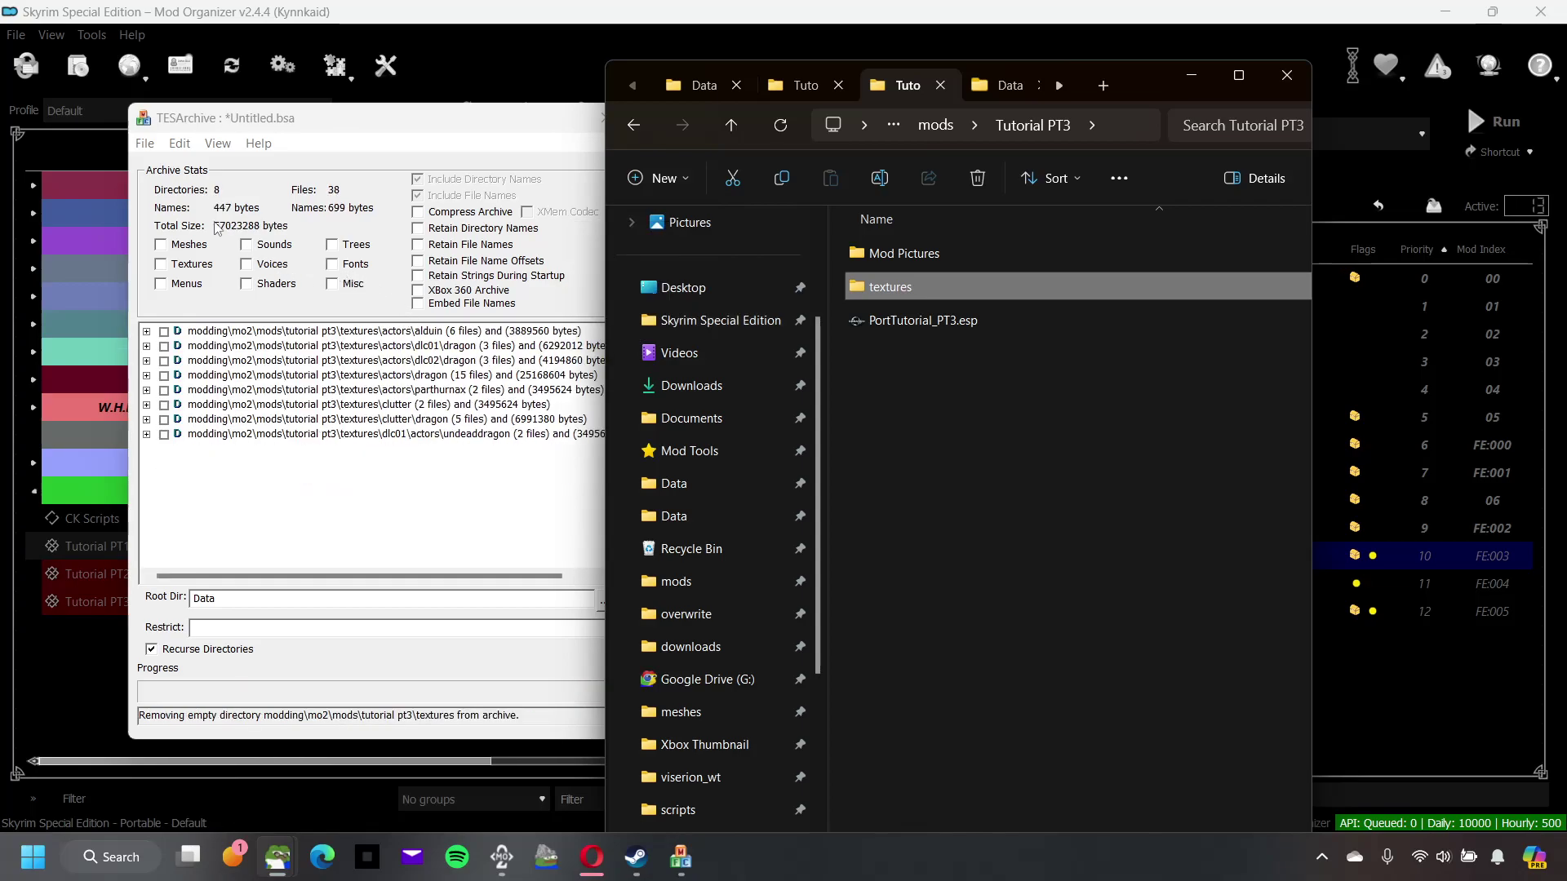
{"action": "left_click", "coordinate": [154, 147]}
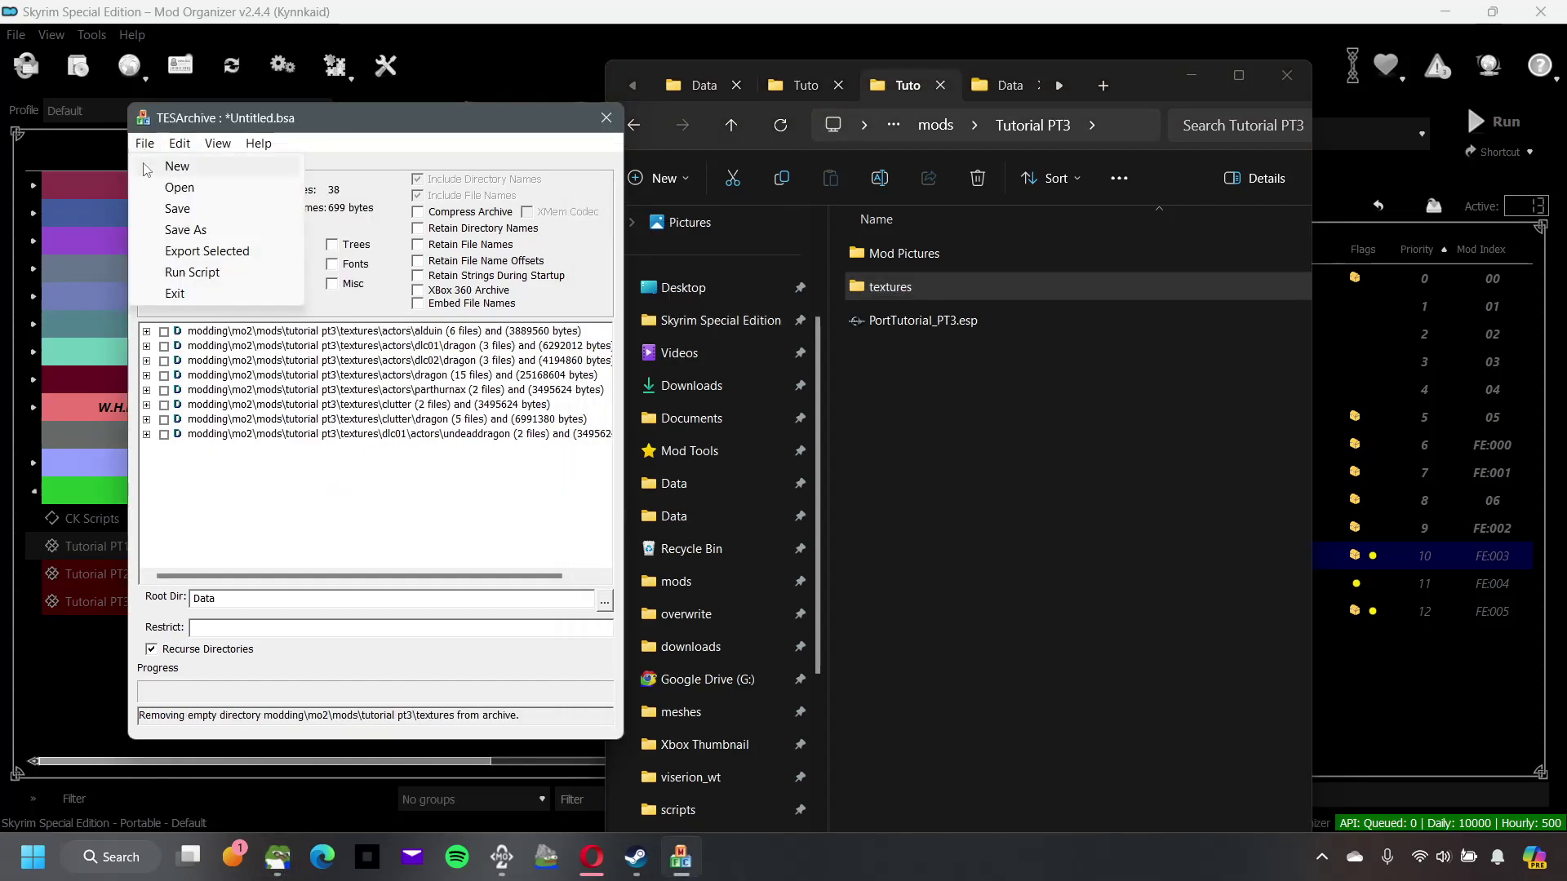
{"action": "left_click", "coordinate": [158, 169]}
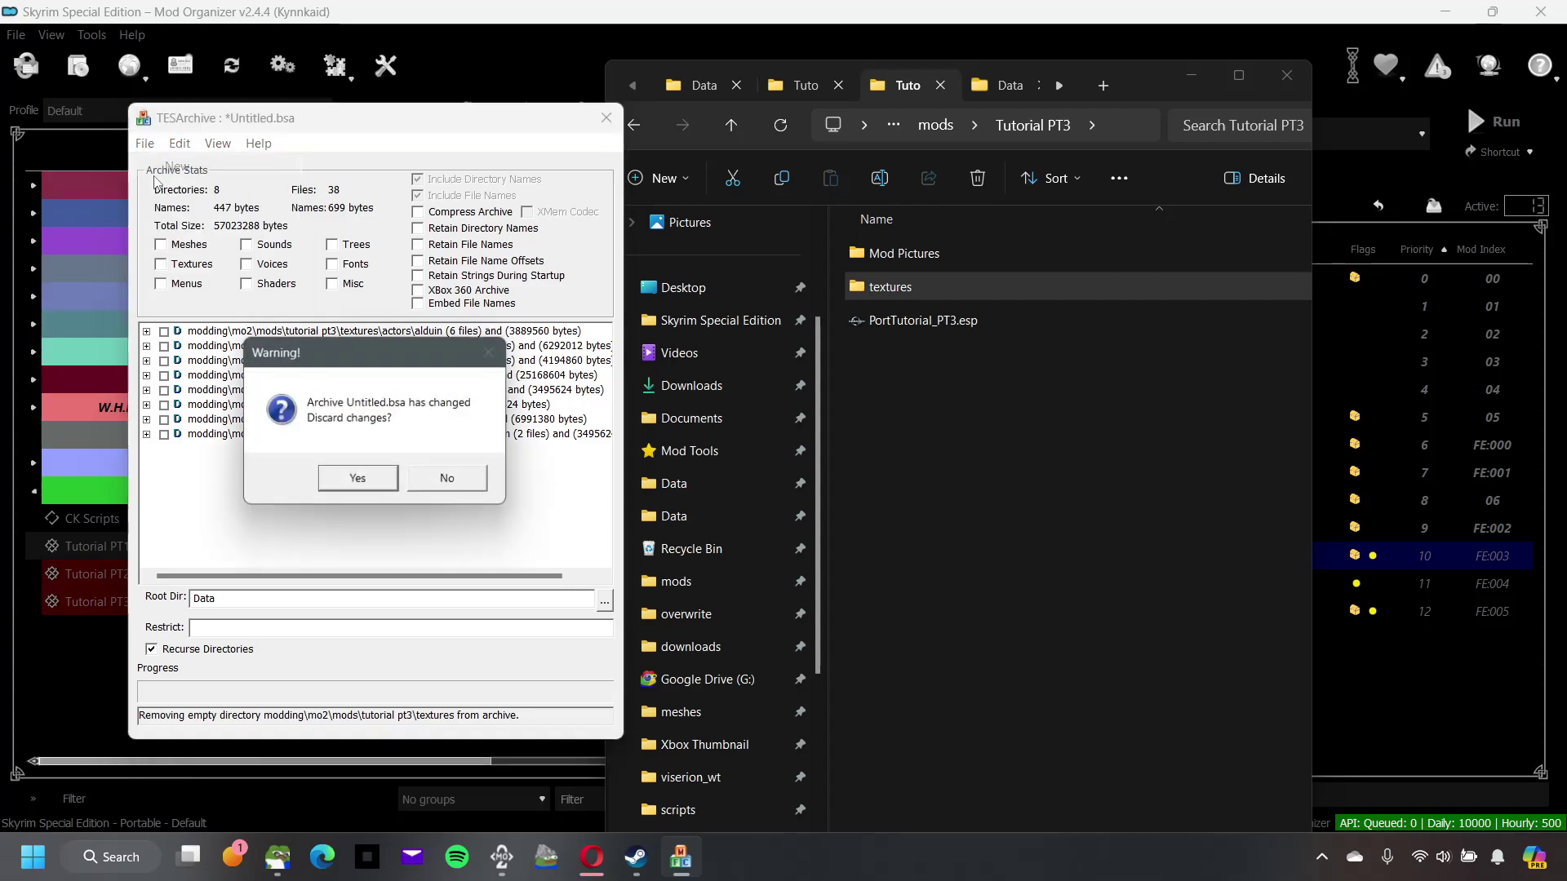
{"action": "left_click", "coordinate": [357, 478]}
Step: Move the textures folder from Tutorial PT3 into the Data folder
{"action": "right_click", "coordinate": [899, 291]}
{"action": "left_click", "coordinate": [919, 304]}
{"action": "left_click", "coordinate": [683, 85]}
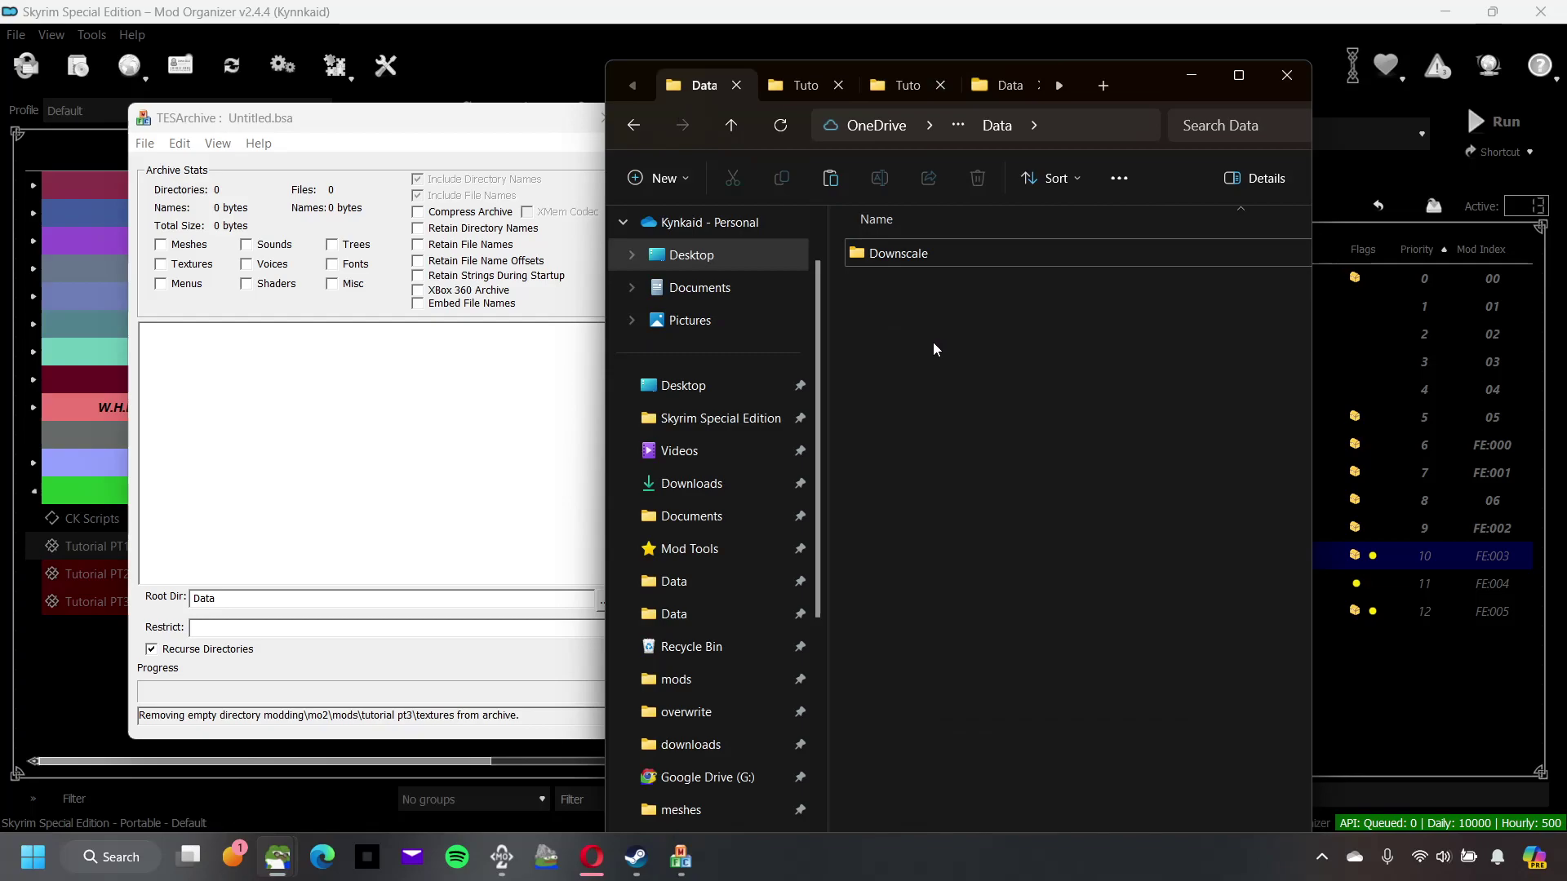
{"action": "right_click", "coordinate": [932, 341]}
{"action": "left_click", "coordinate": [953, 359]}
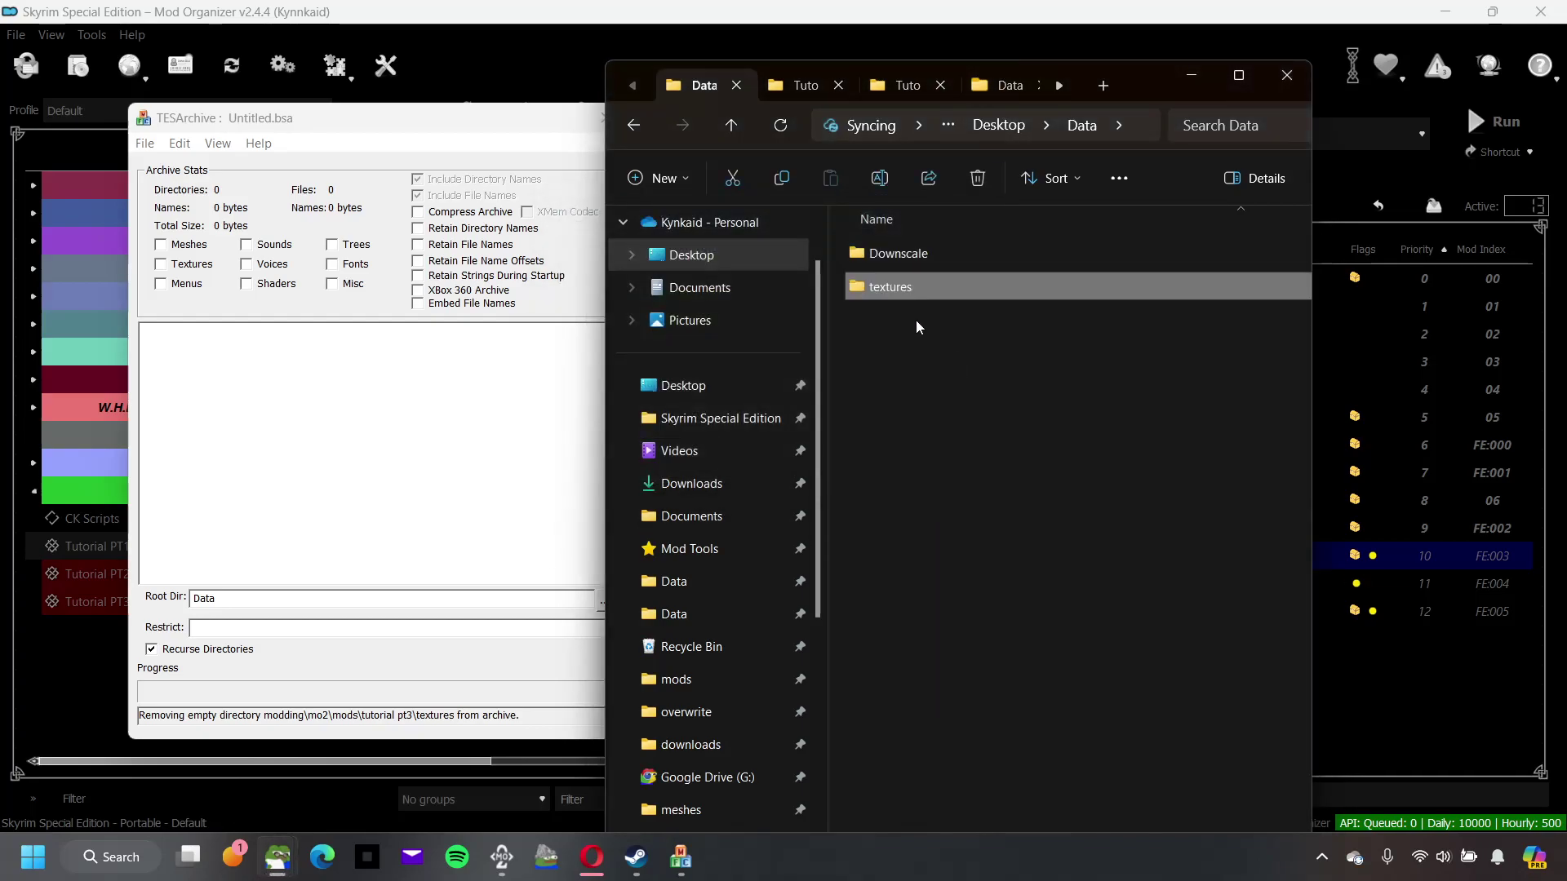
Step: Add Data's textures folder to the new archive, flagged Textures with compression on
{"action": "left_click_drag", "start_coordinate": [908, 289], "coordinate": [459, 392]}
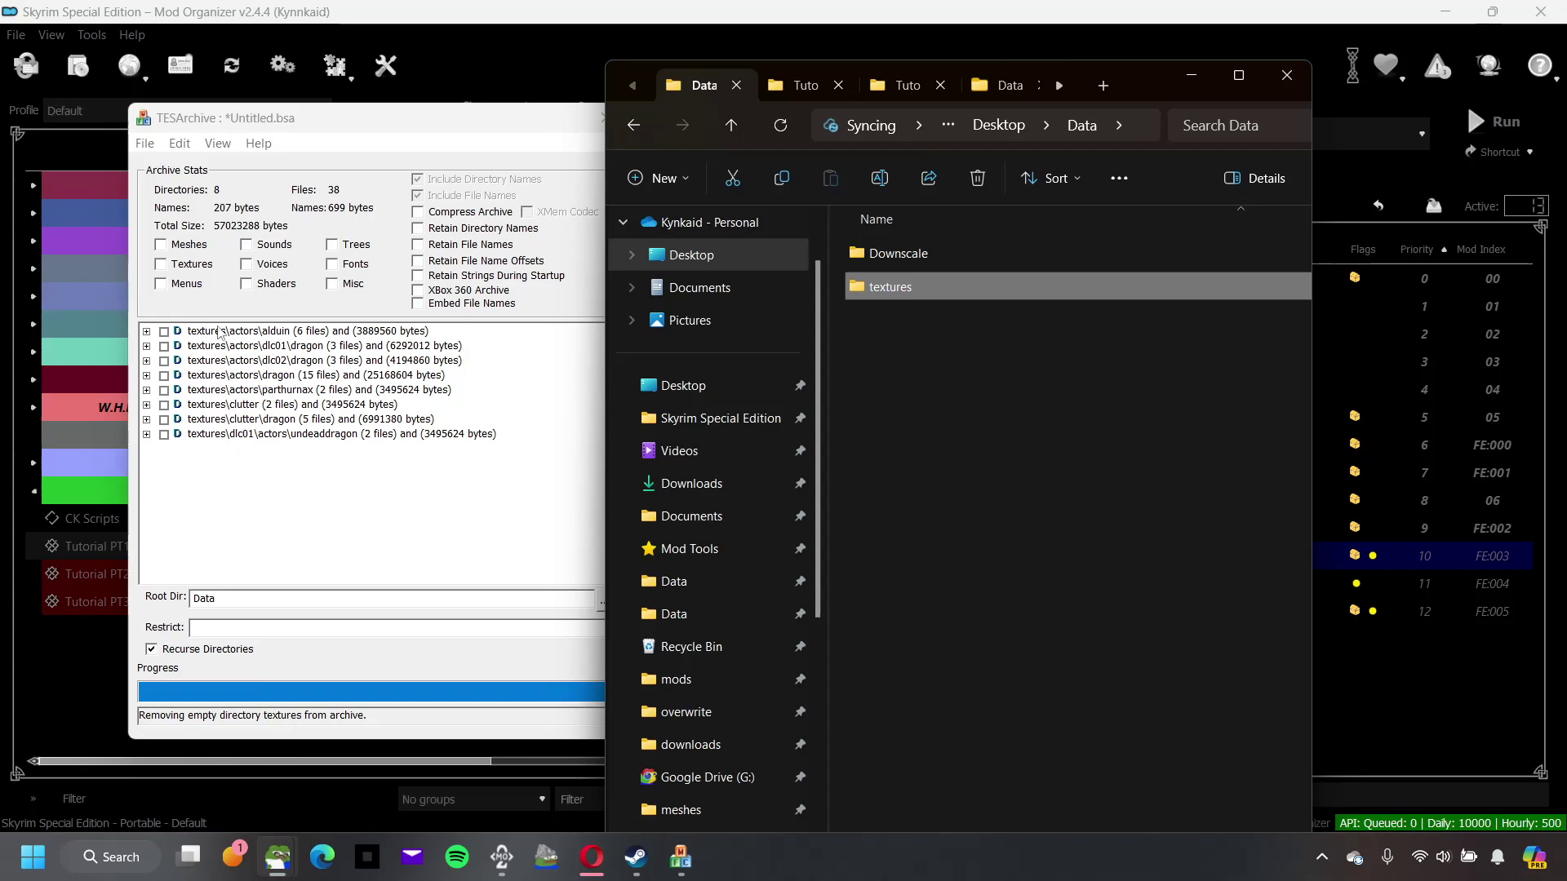
{"action": "left_click", "coordinate": [160, 264]}
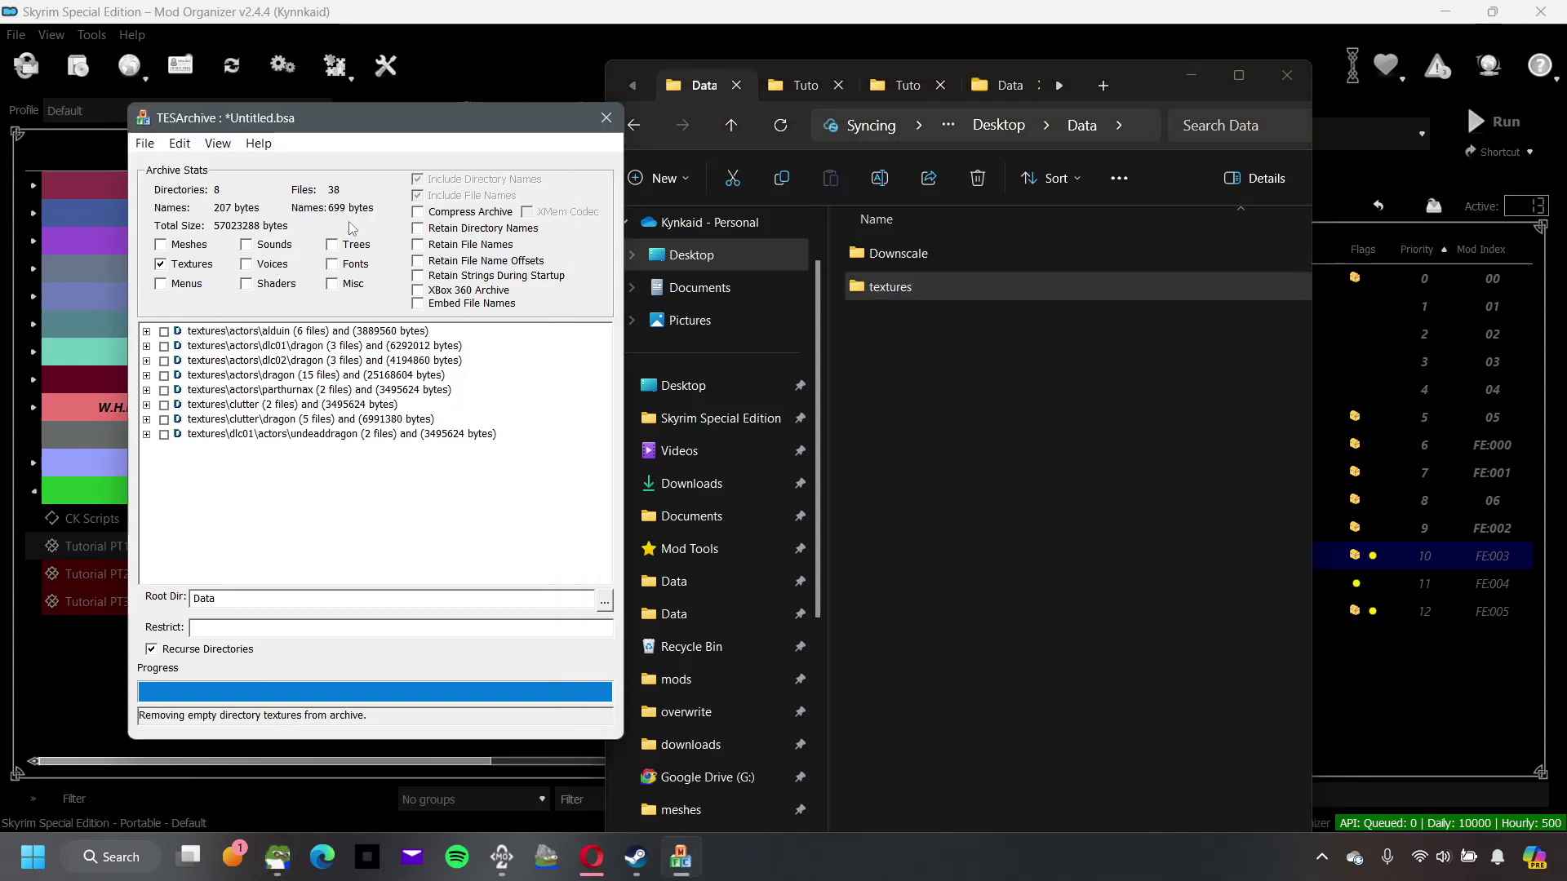
{"action": "left_click", "coordinate": [417, 212]}
Step: Keep directory names and check all eight texture directories via Edit > Check All Items
{"action": "left_click", "coordinate": [417, 228]}
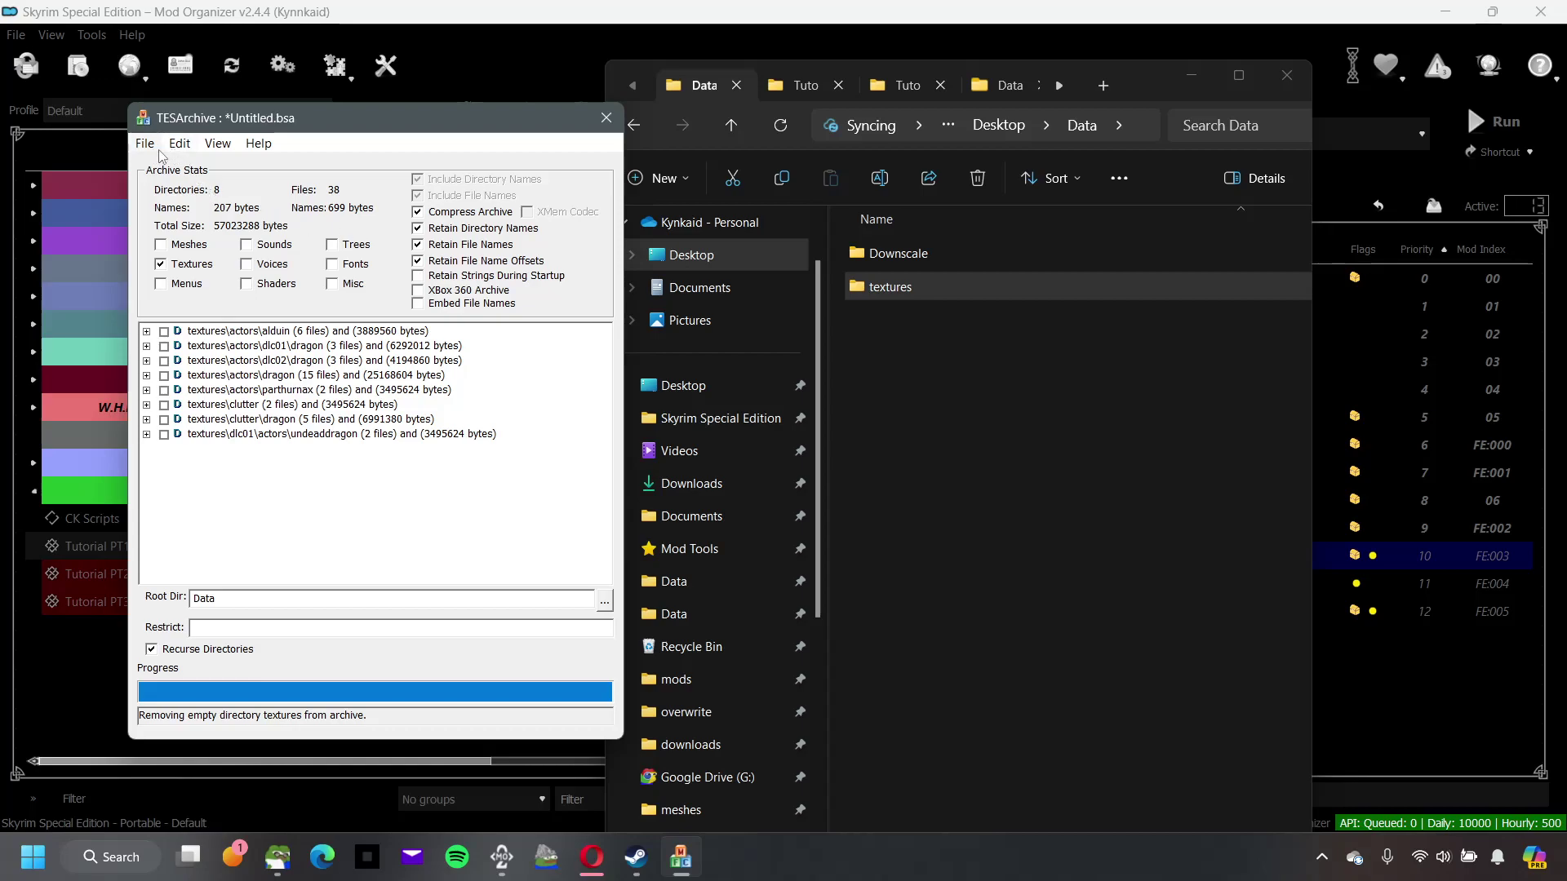
{"action": "left_click", "coordinate": [179, 143]}
{"action": "left_click", "coordinate": [192, 230]}
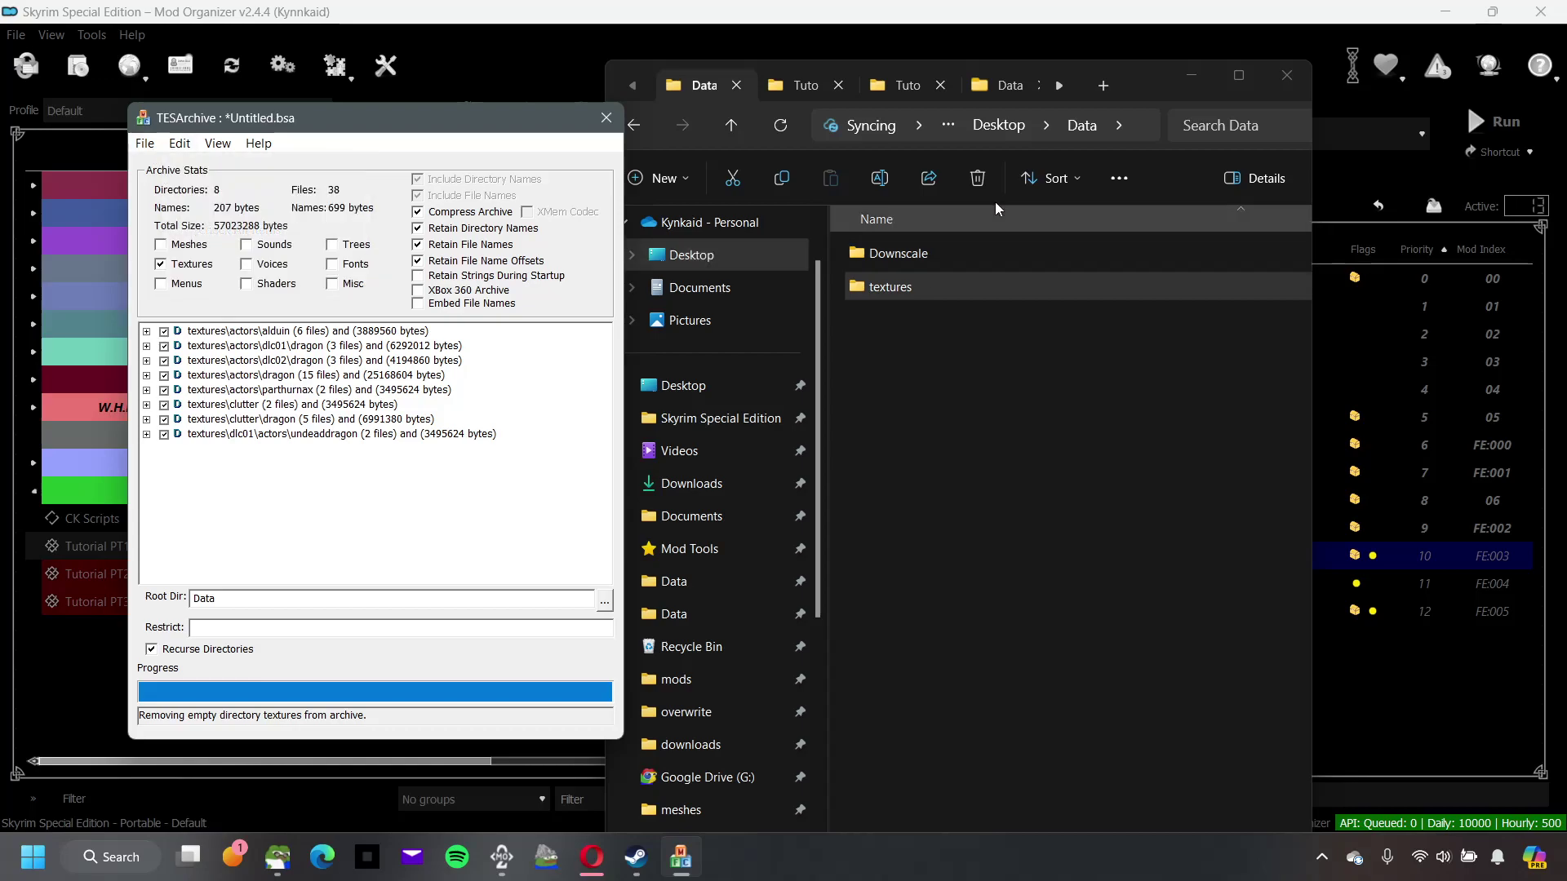
Step: Copy the PortTutorial_PT3 esp's base name from the Tutorial PT3 mod folder
{"action": "left_click", "coordinate": [898, 88]}
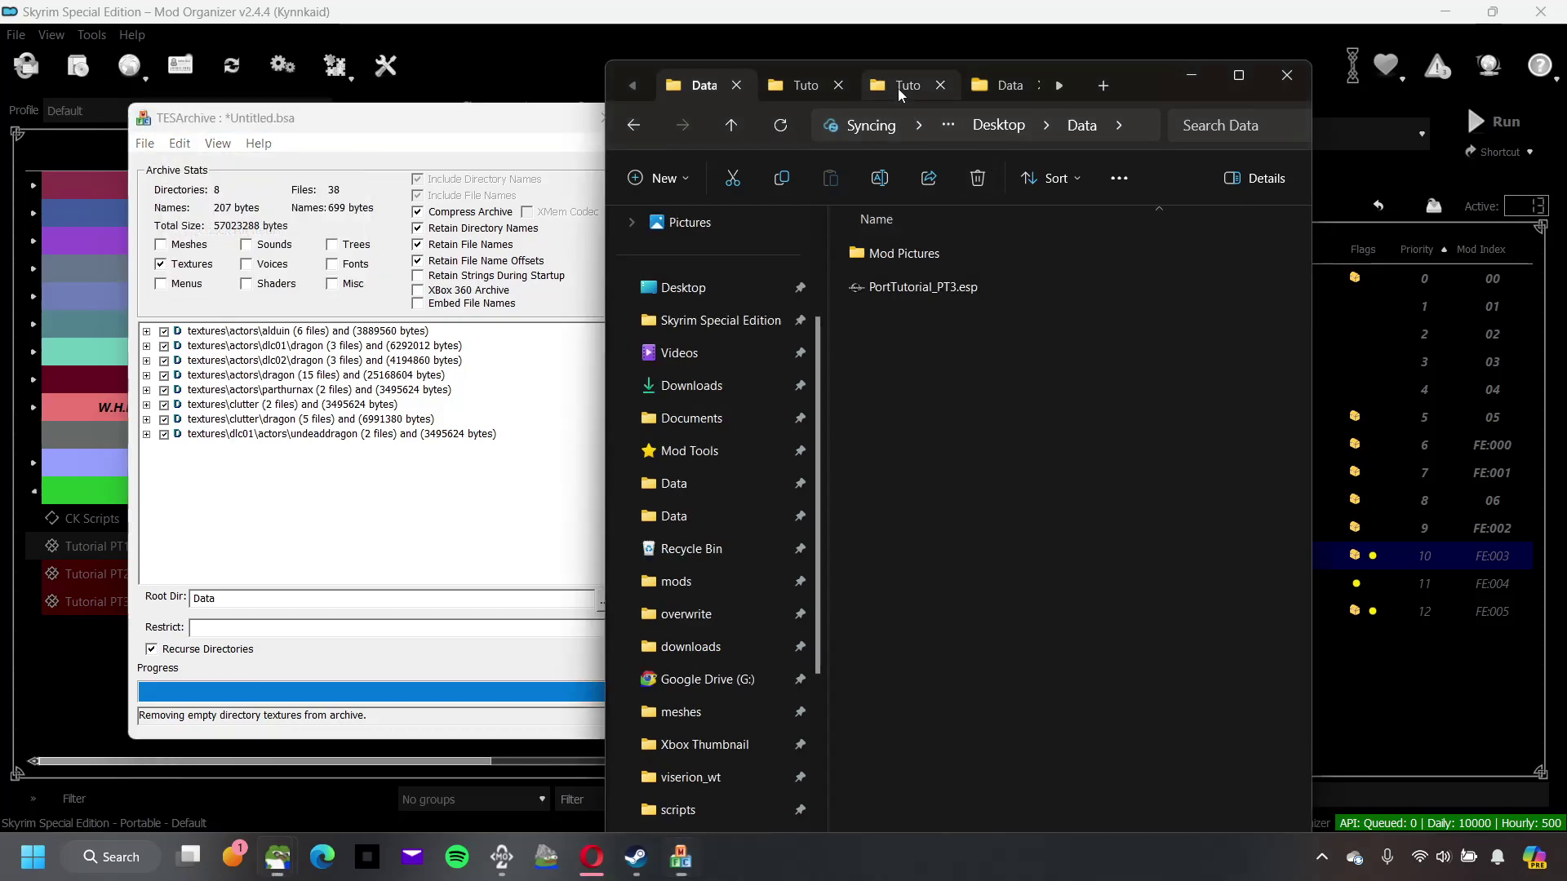
{"action": "left_click", "coordinate": [919, 291]}
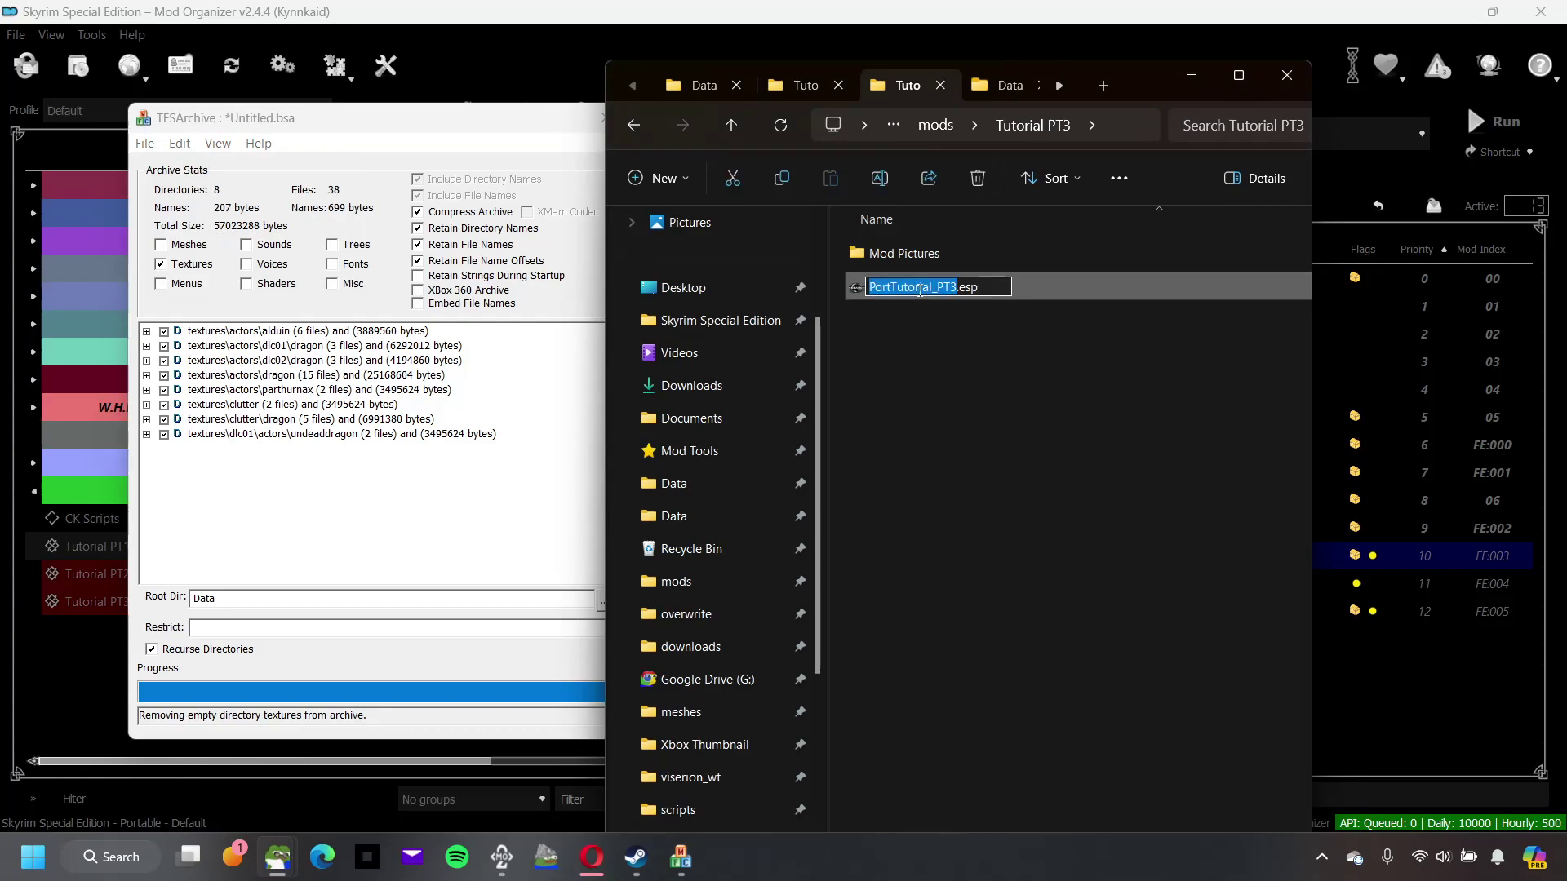
{"action": "left_click", "coordinate": [926, 466]}
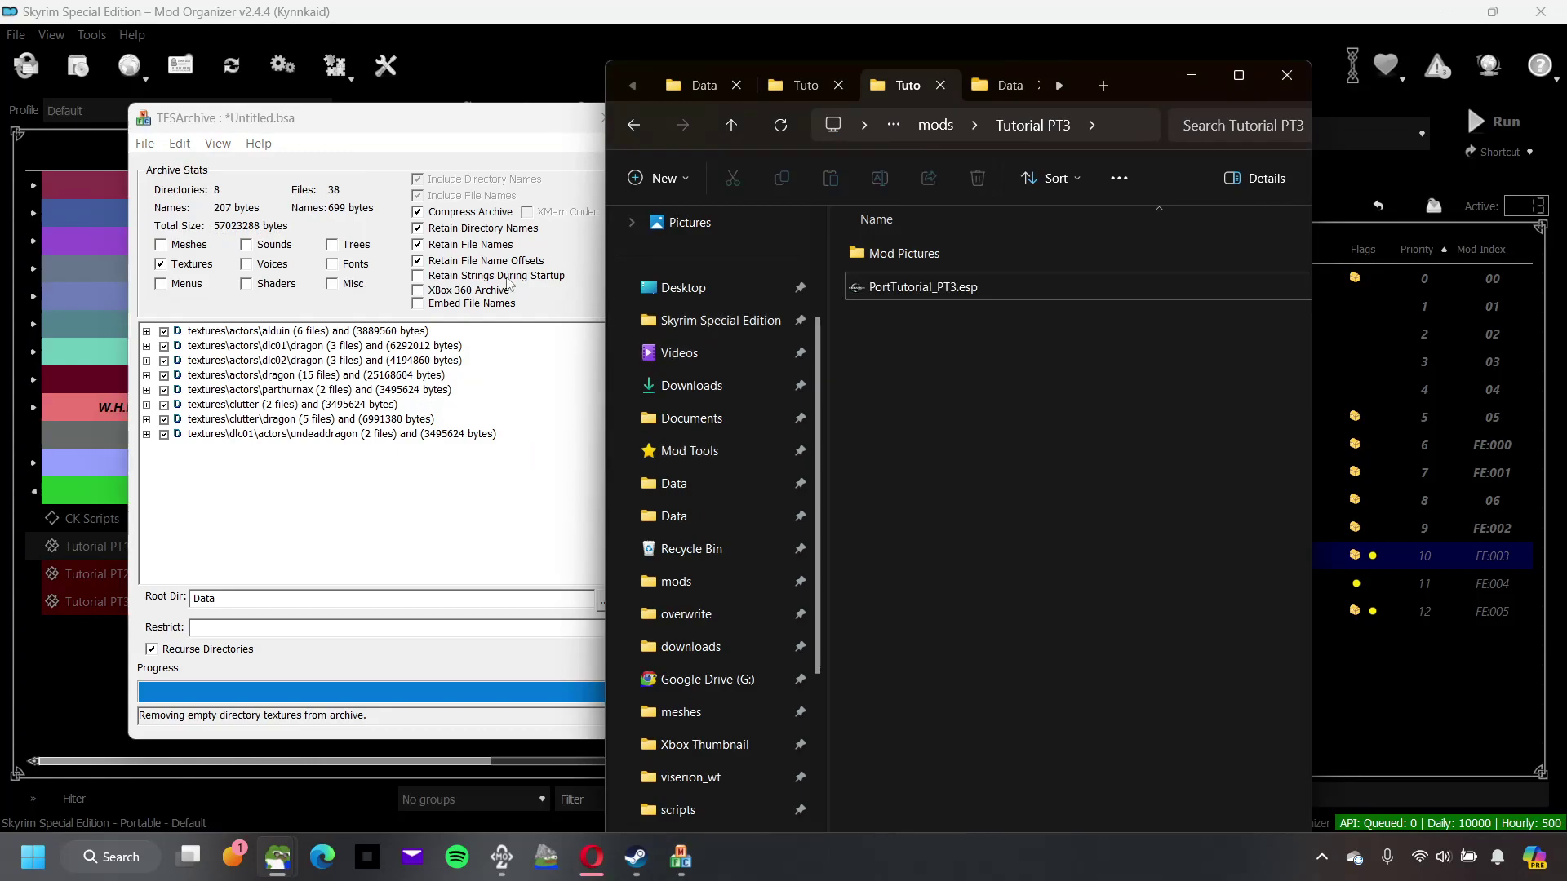
Step: Save the archive in Desktop\Data as PortTutorial_PT3_xbox.bsa
{"action": "left_click", "coordinate": [148, 142]}
{"action": "left_click", "coordinate": [174, 210]}
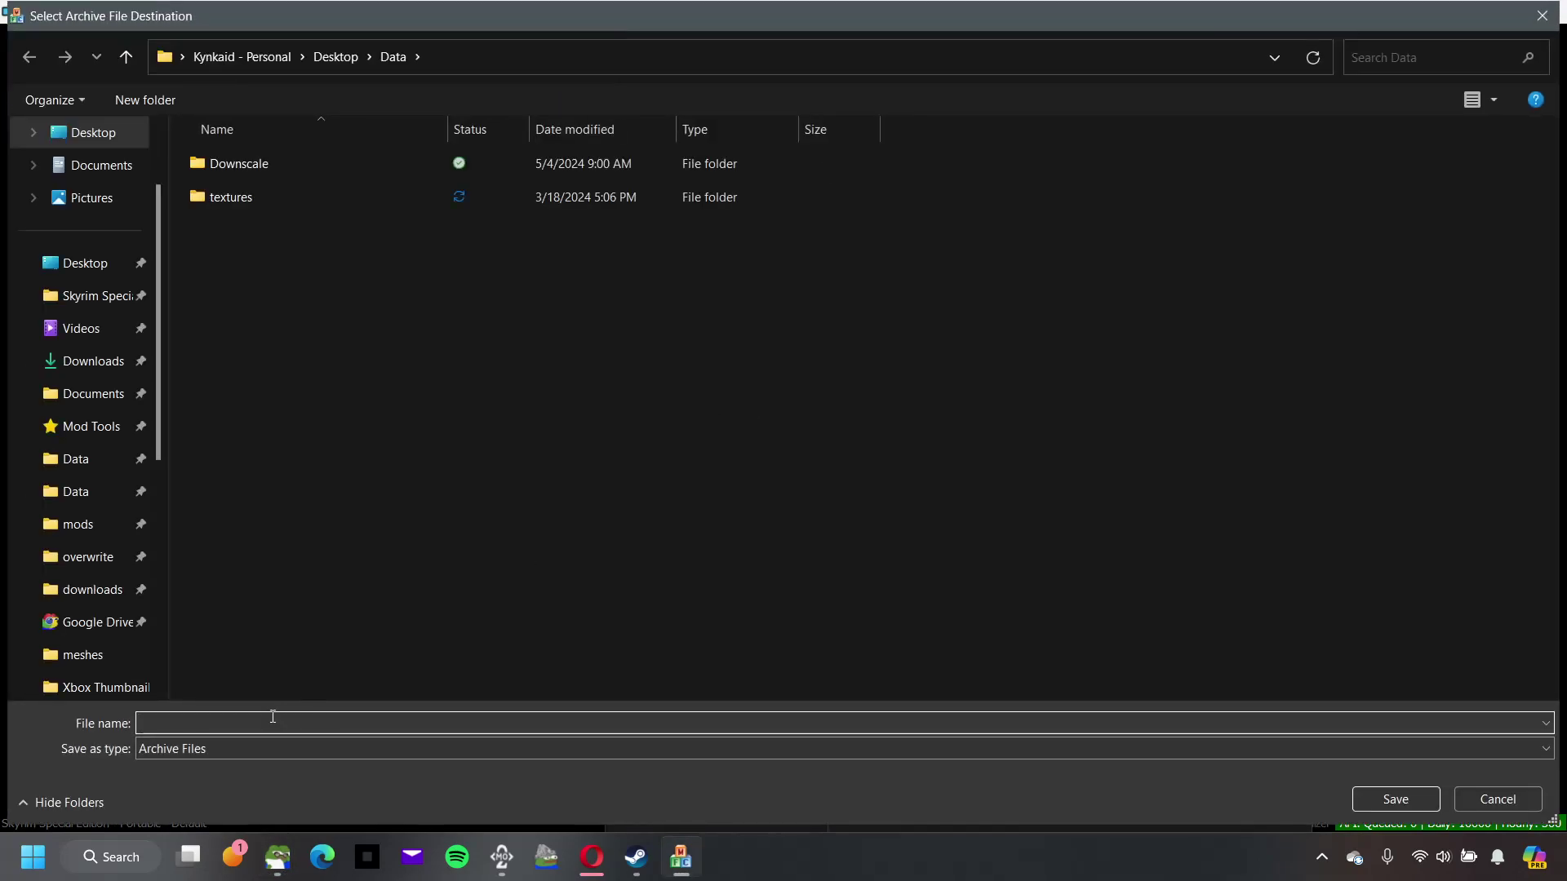
{"action": "left_click", "coordinate": [272, 717]}
{"action": "key", "text": "ctrl+v"}
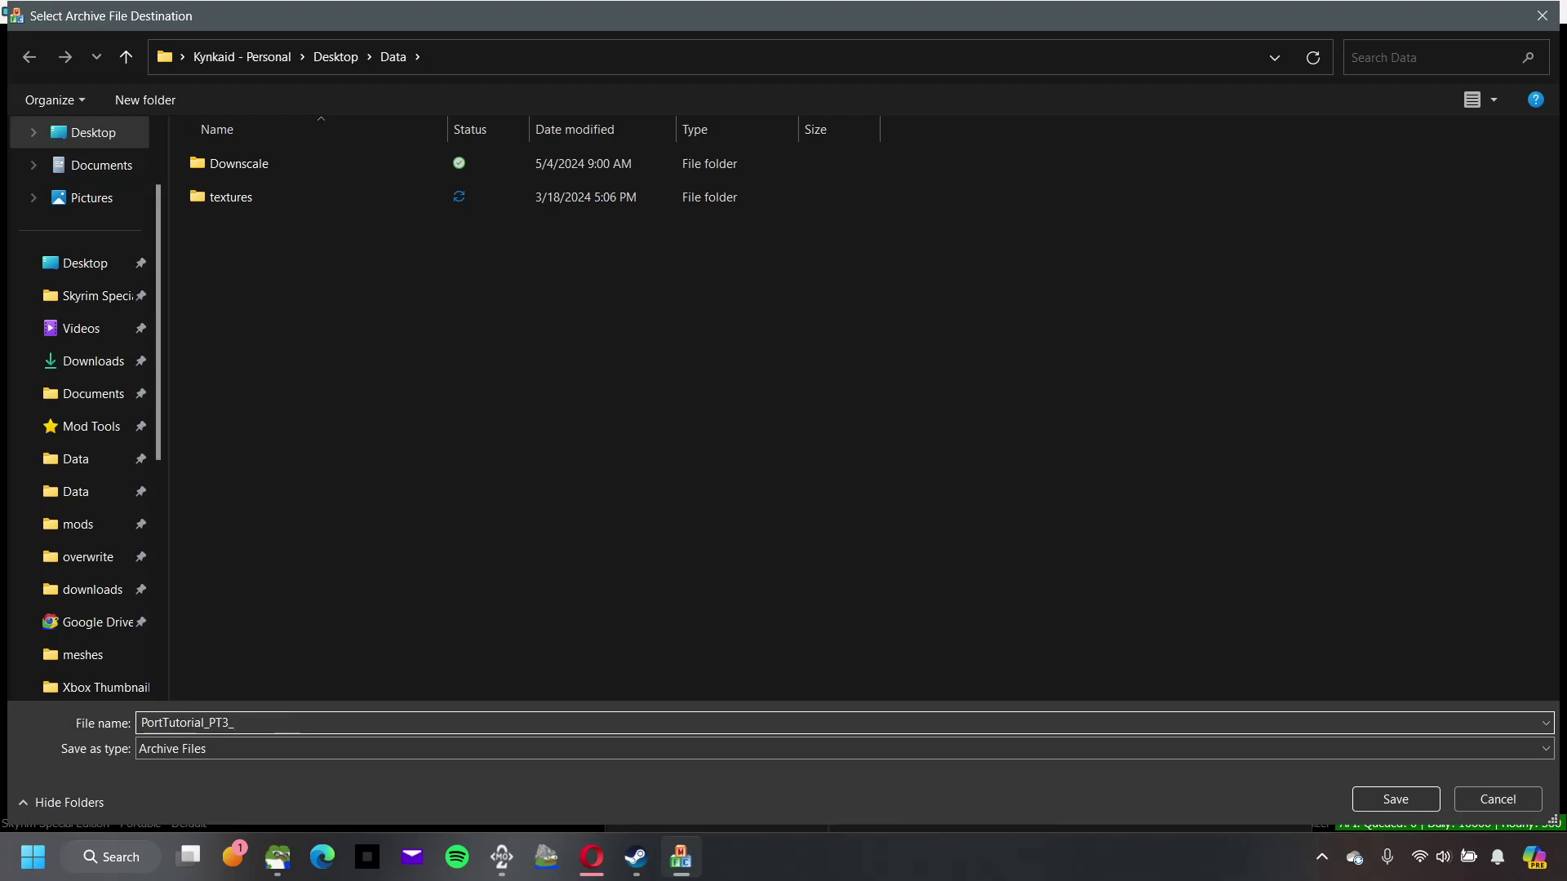
{"action": "type", "text": "- Textures"}
{"action": "type", "text": "_xbox"}
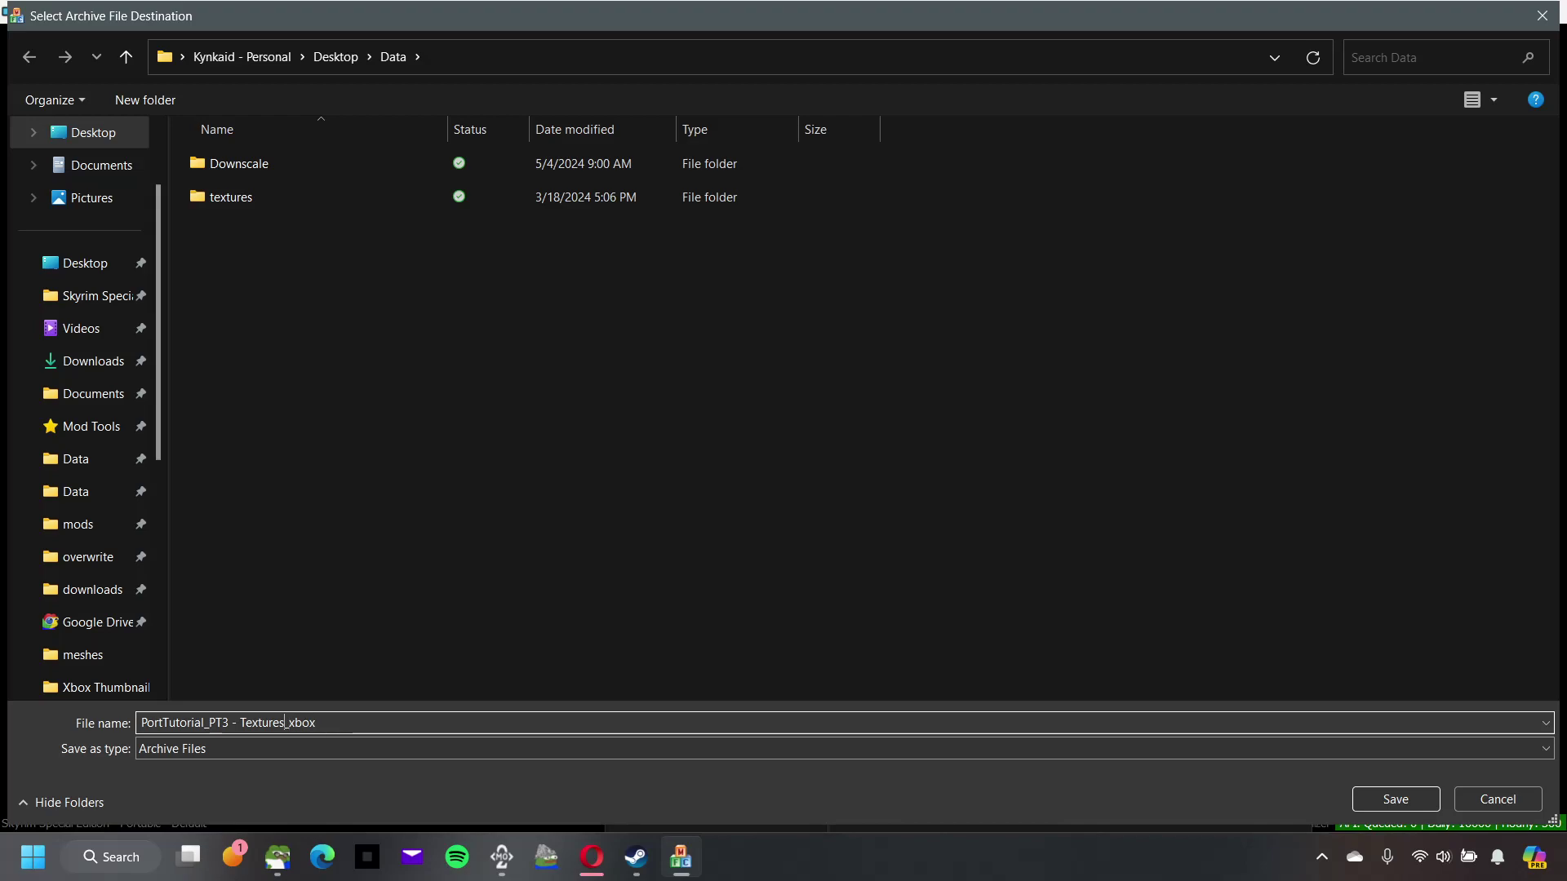
{"action": "key", "text": "Left"}
{"action": "key", "text": "Left"}
{"action": "key", "text": "BackSpace"}
{"action": "key", "text": "BackSpace"}
{"action": "key", "text": "BackSpace"}
{"action": "key", "text": "BackSpace"}
{"action": "key", "text": "BackSpace"}
{"action": "key", "text": "BackSpace"}
{"action": "key", "text": "BackSpace"}
{"action": "key", "text": "BackSpace"}
{"action": "key", "text": "BackSpace"}
{"action": "key", "text": "BackSpace"}
{"action": "key", "text": "BackSpace"}
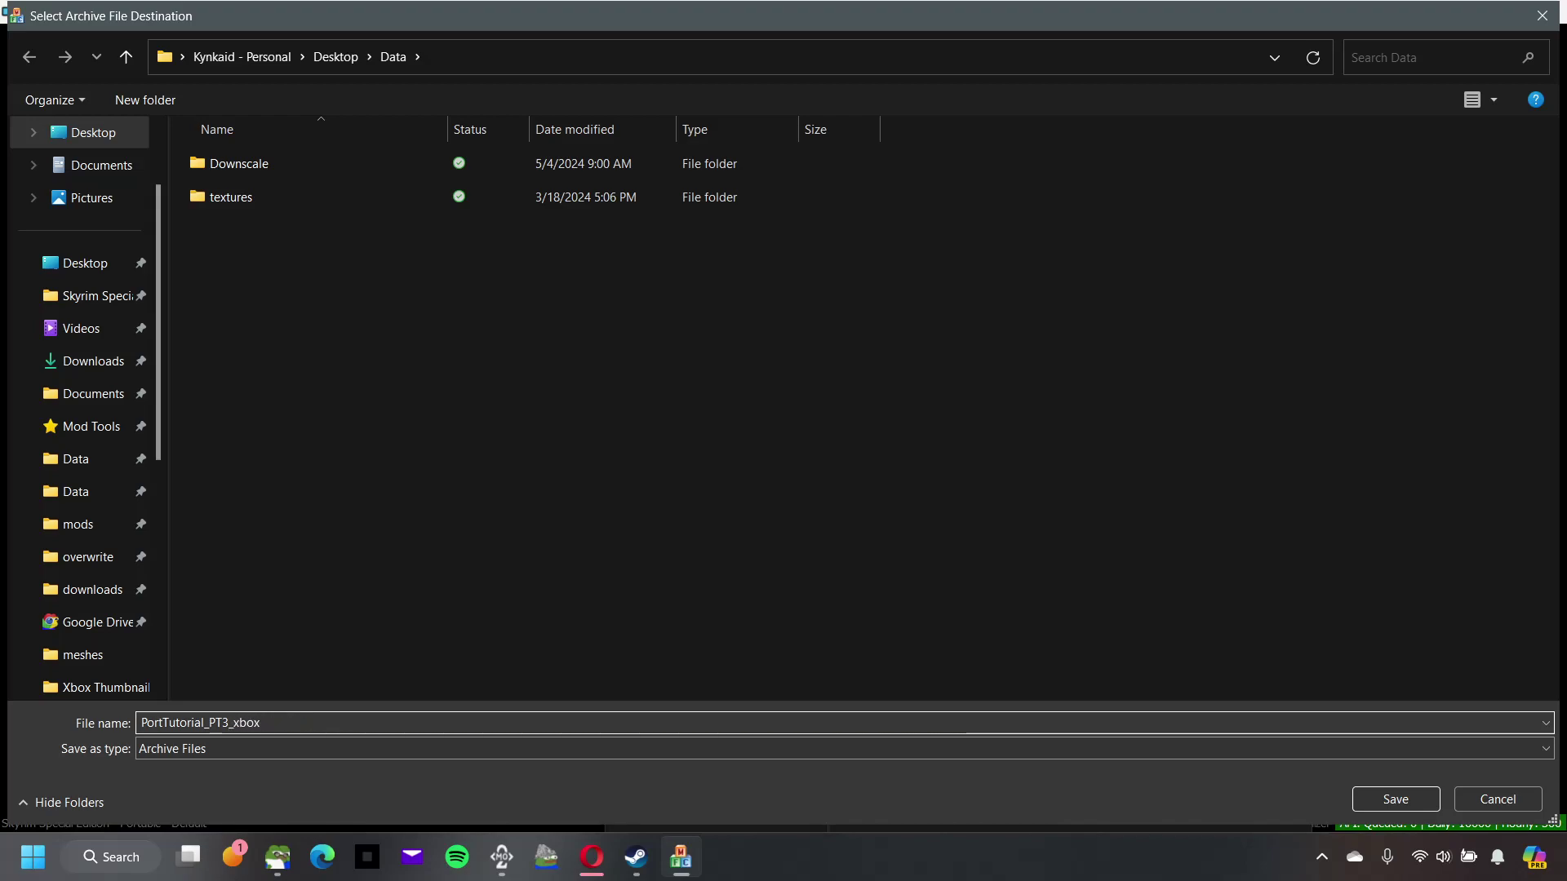
{"action": "left_click_drag", "start_coordinate": [267, 723], "coordinate": [141, 724]}
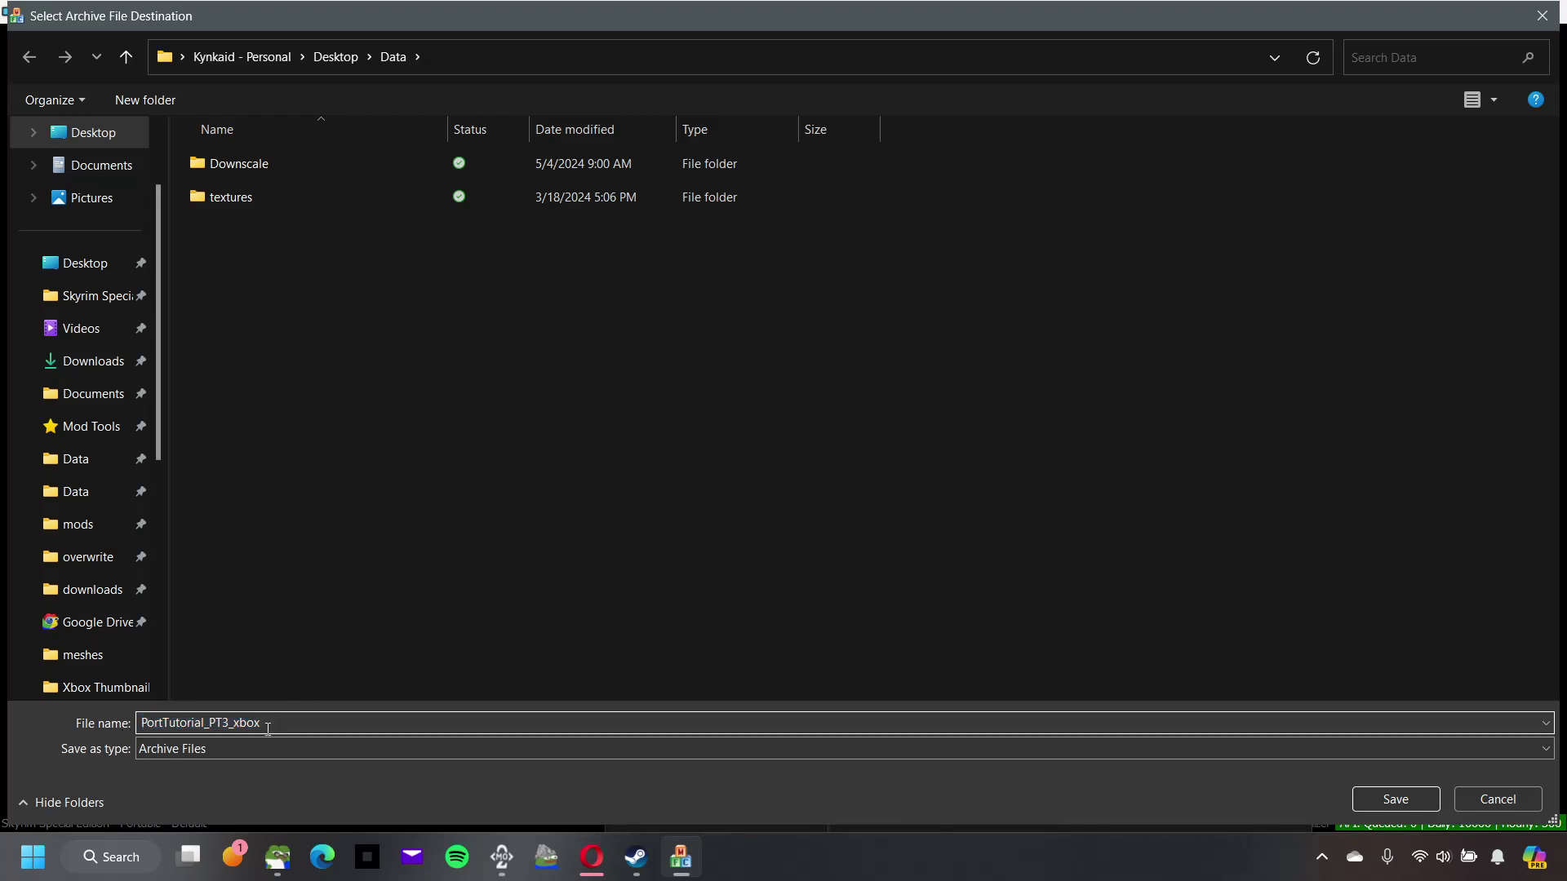
{"action": "left_click", "coordinate": [1395, 800]}
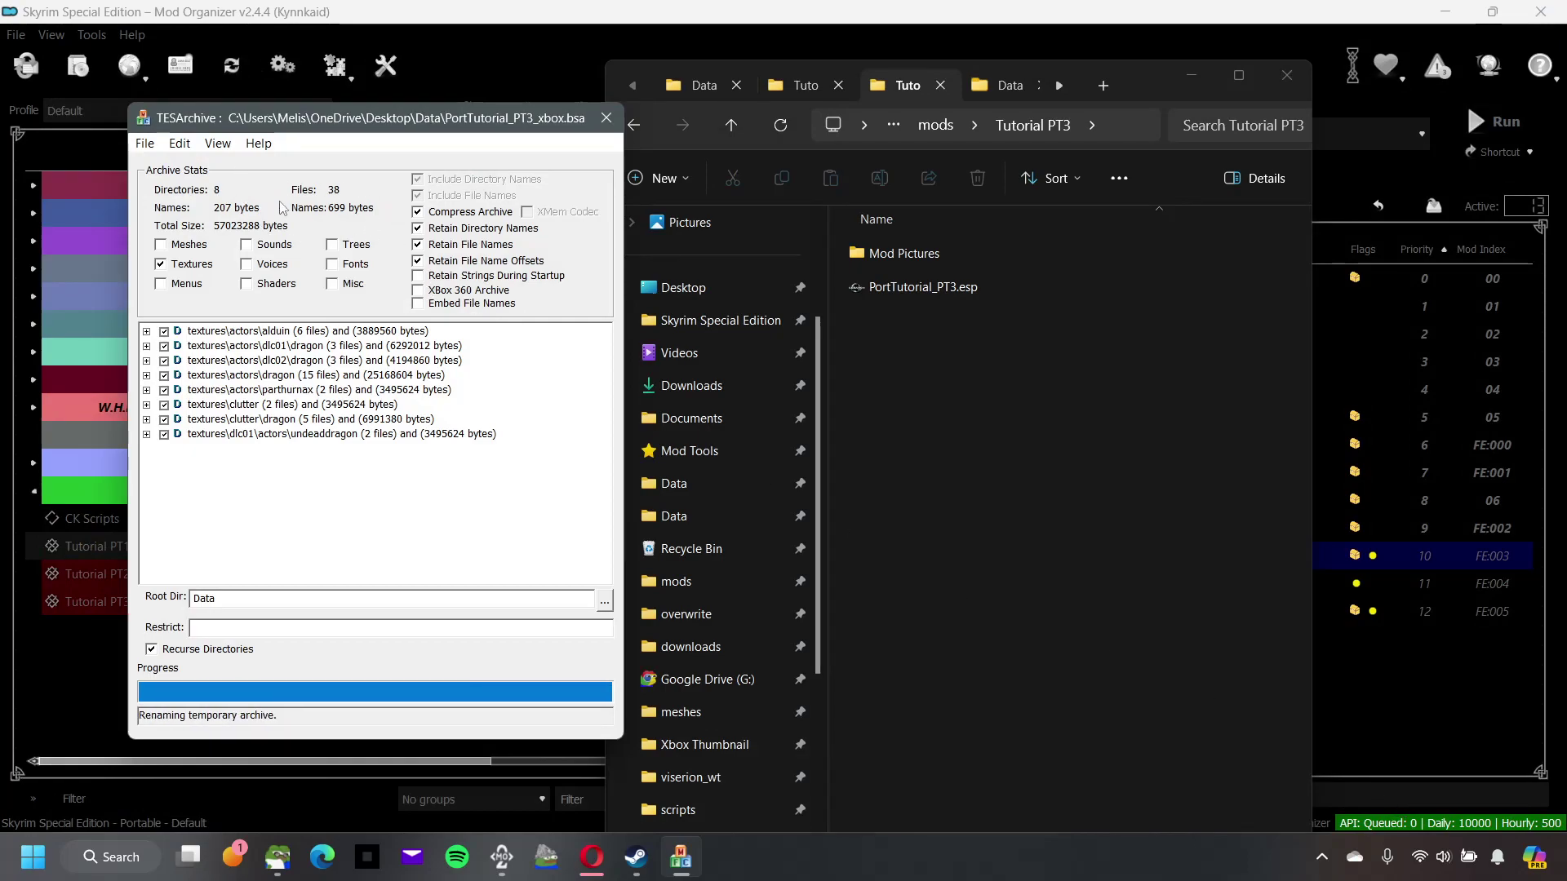
Step: Move the textures folder and PortTutorial_PT3_xbox.bsa from Data into the Tutorial PT3 mod folder
{"action": "left_click", "coordinate": [144, 143]}
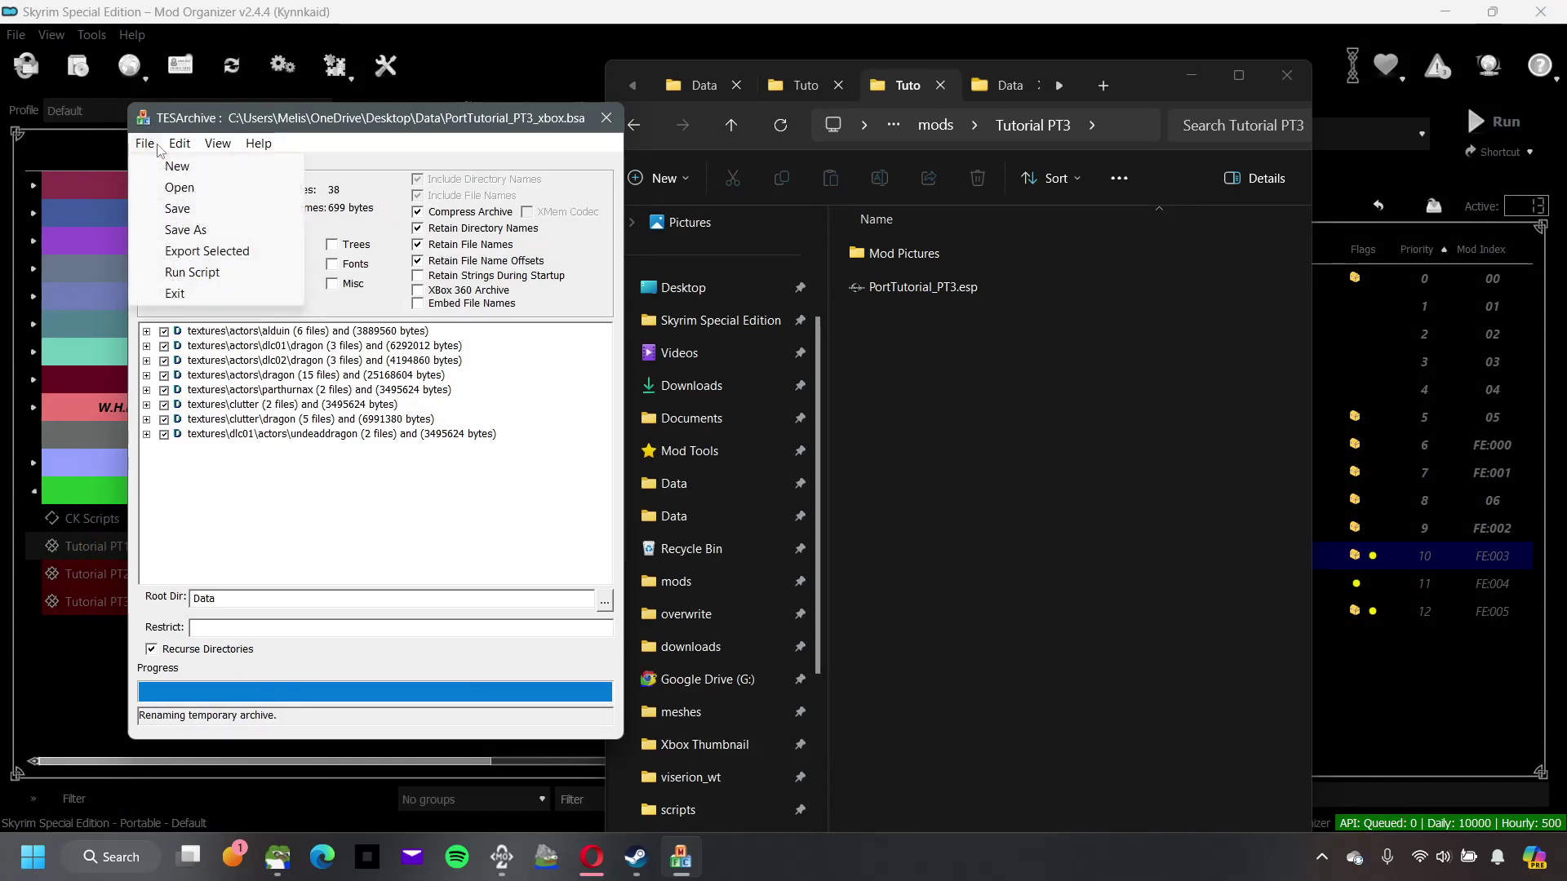
{"action": "mouse_move", "coordinate": [180, 143]}
{"action": "left_click", "coordinate": [208, 143]}
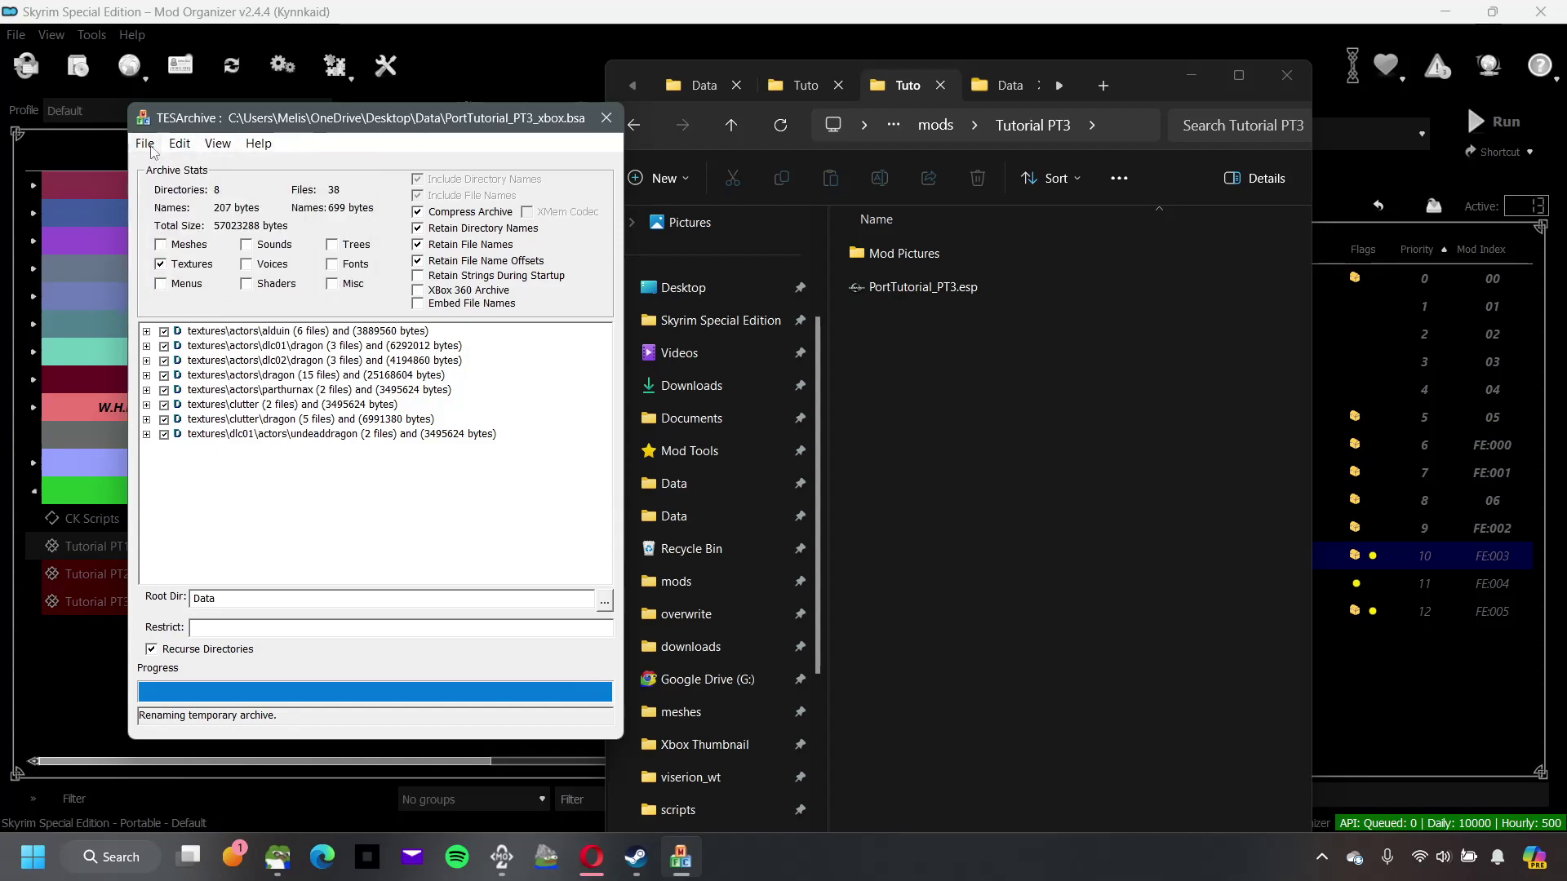
{"action": "left_click", "coordinate": [704, 86]}
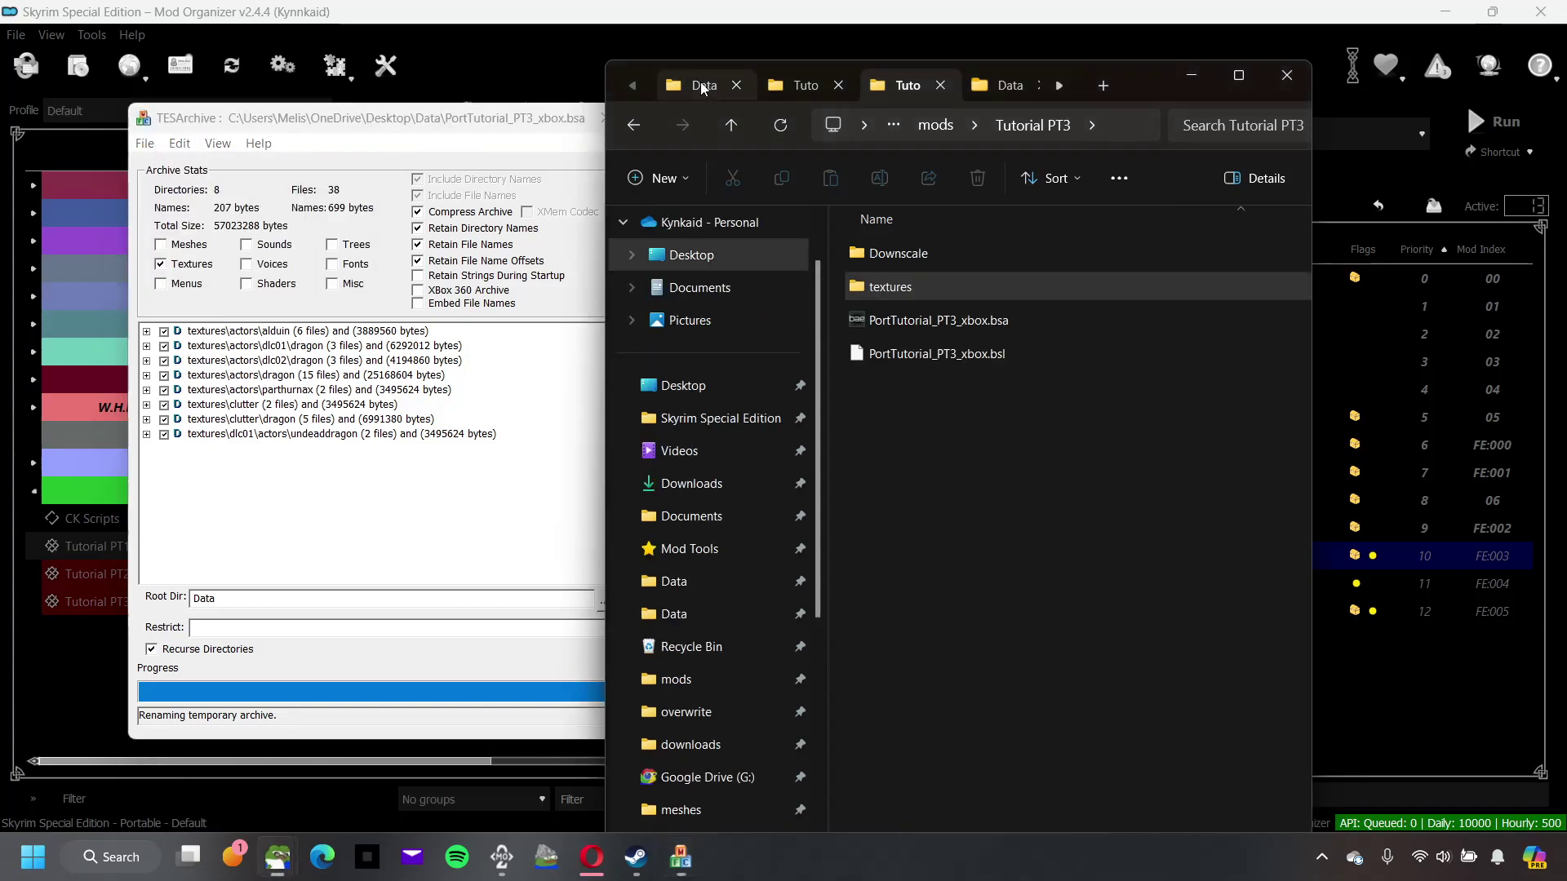
{"action": "left_click", "coordinate": [957, 329]}
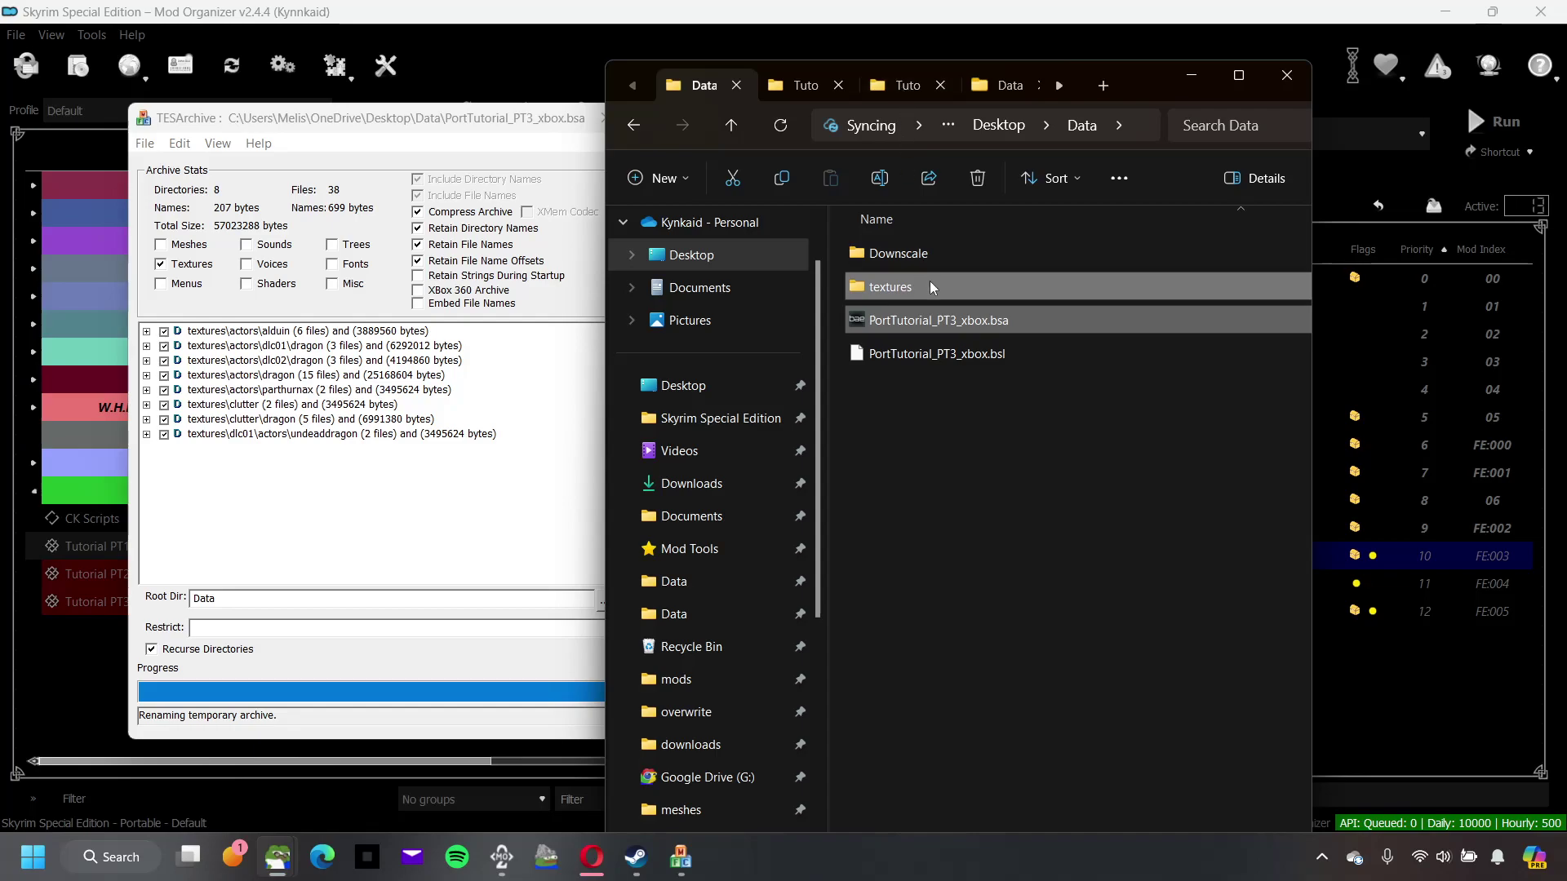
{"action": "right_click", "coordinate": [933, 287]}
{"action": "left_click", "coordinate": [955, 253]}
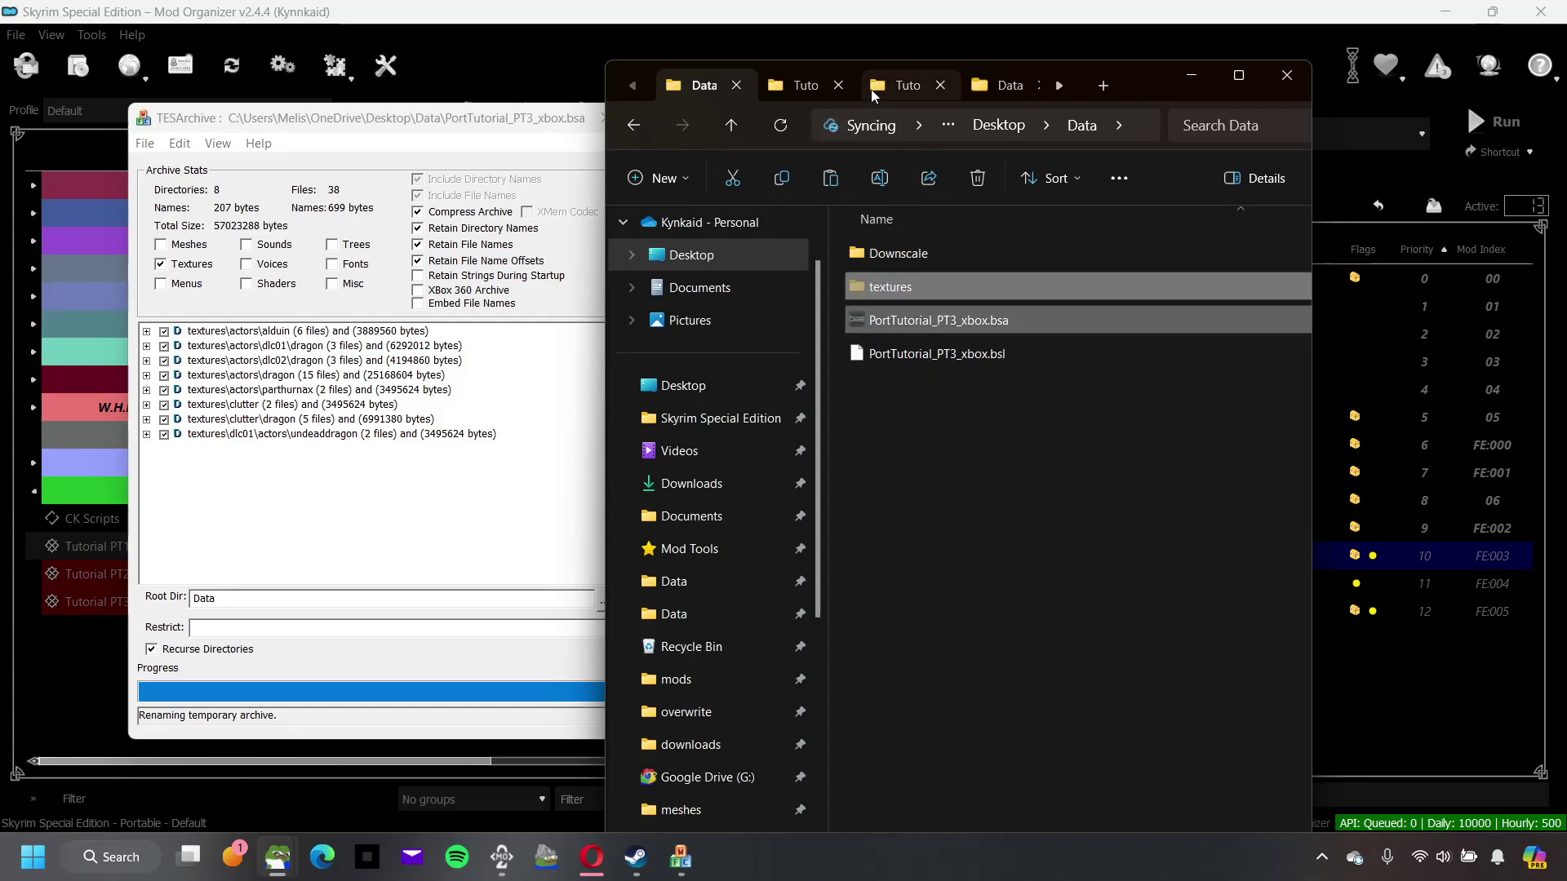
{"action": "left_click", "coordinate": [898, 85]}
{"action": "right_click", "coordinate": [984, 462]}
{"action": "left_click", "coordinate": [992, 444]}
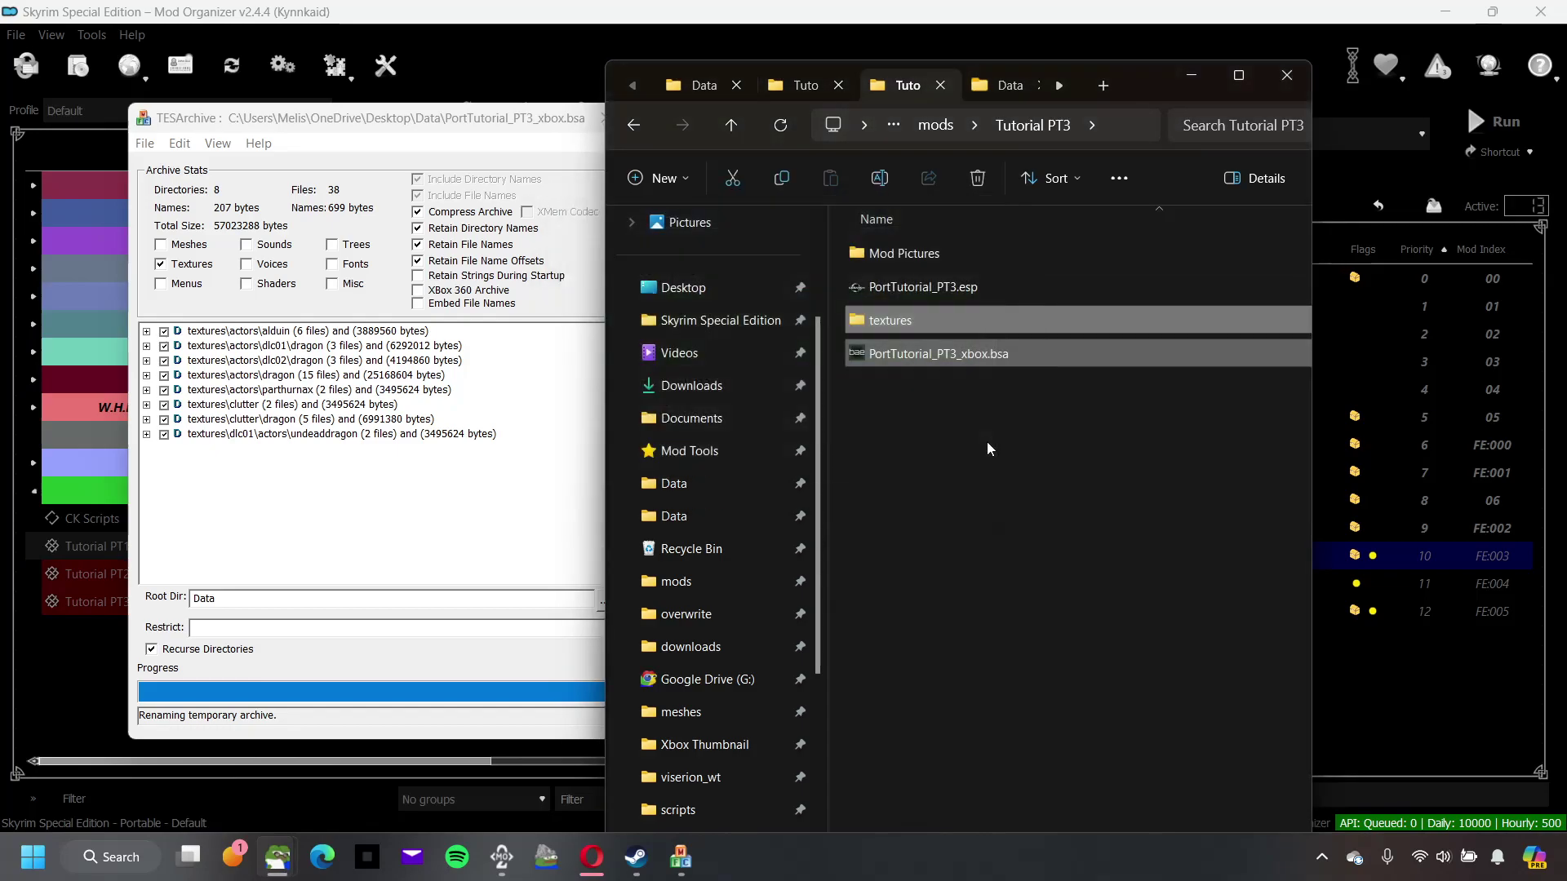
{"action": "left_click", "coordinate": [982, 462]}
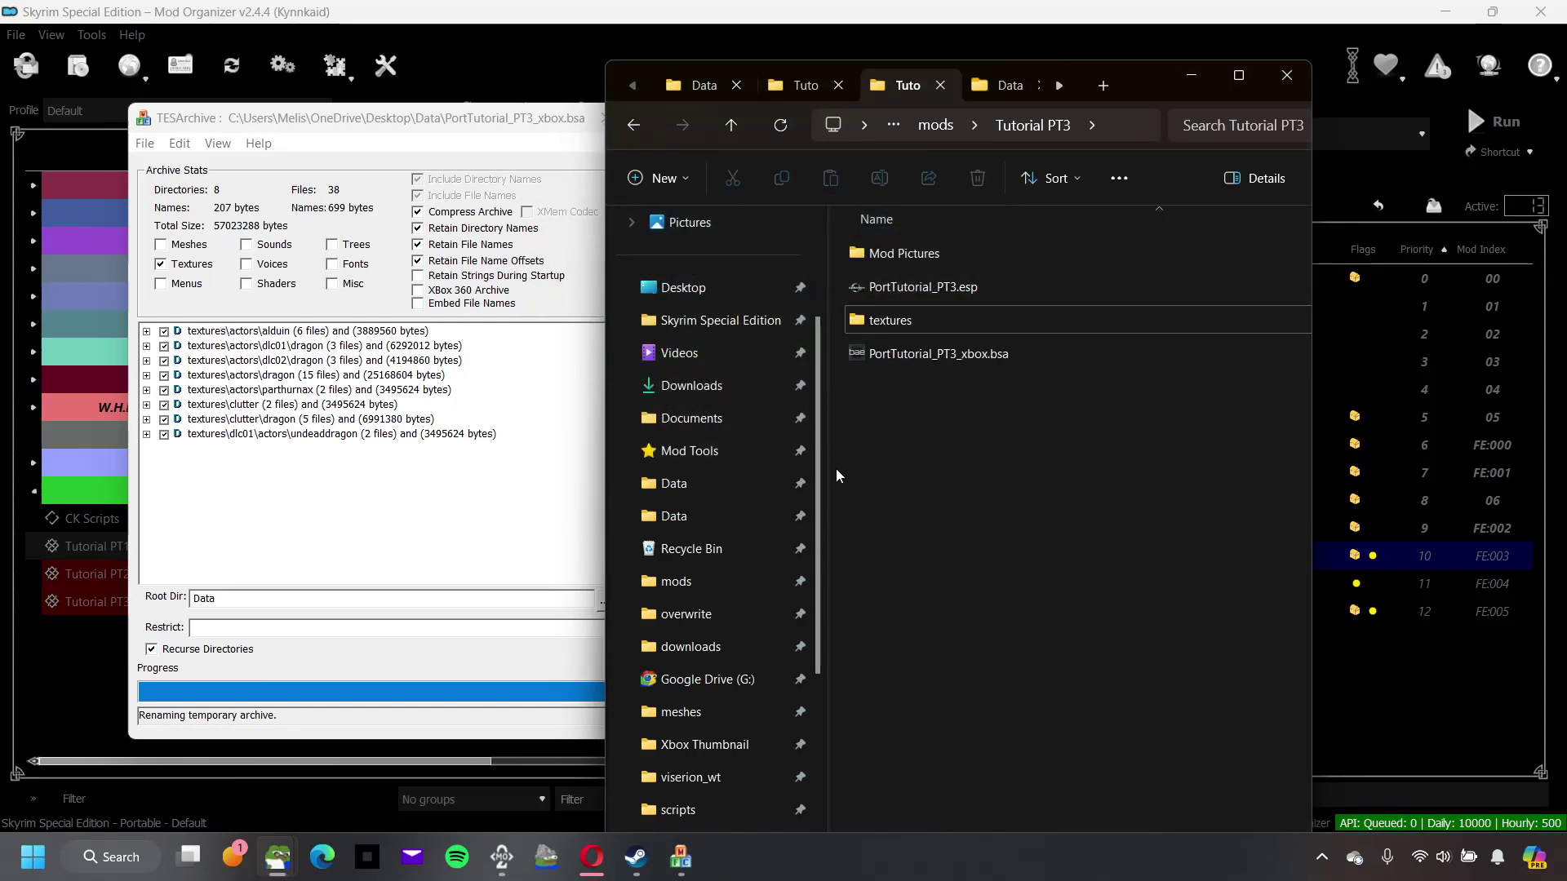
Step: Check the Tutorial PT3 folder's four items, including Mod Pictures and PortTutorial_PT3.esp
{"action": "left_click", "coordinate": [961, 263]}
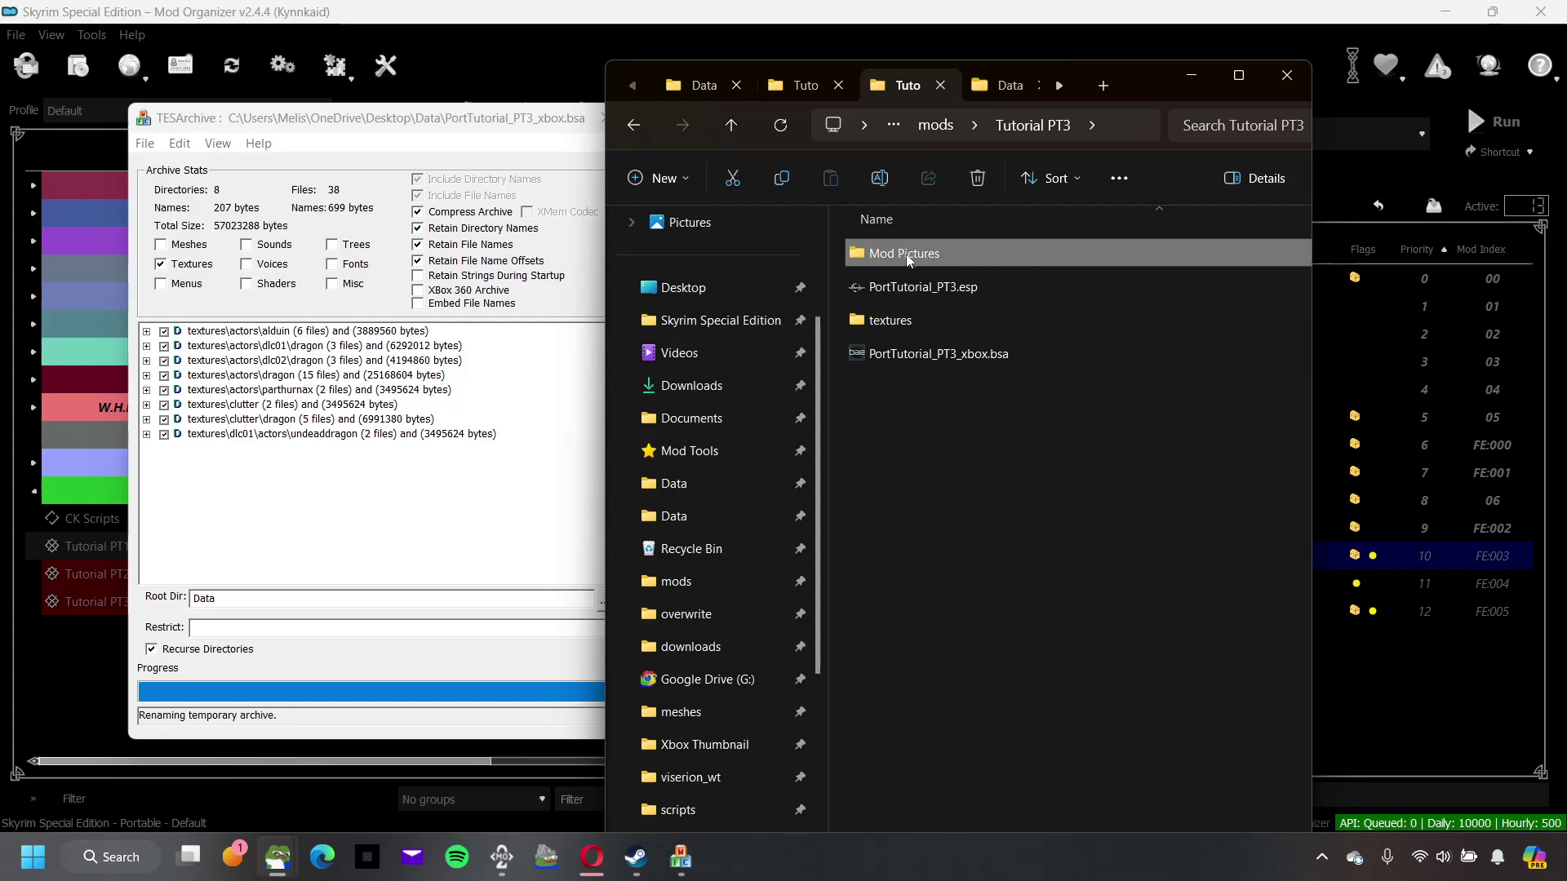
{"action": "mouse_move", "coordinate": [910, 259]}
{"action": "left_click_drag", "start_coordinate": [929, 427], "coordinate": [1026, 280]}
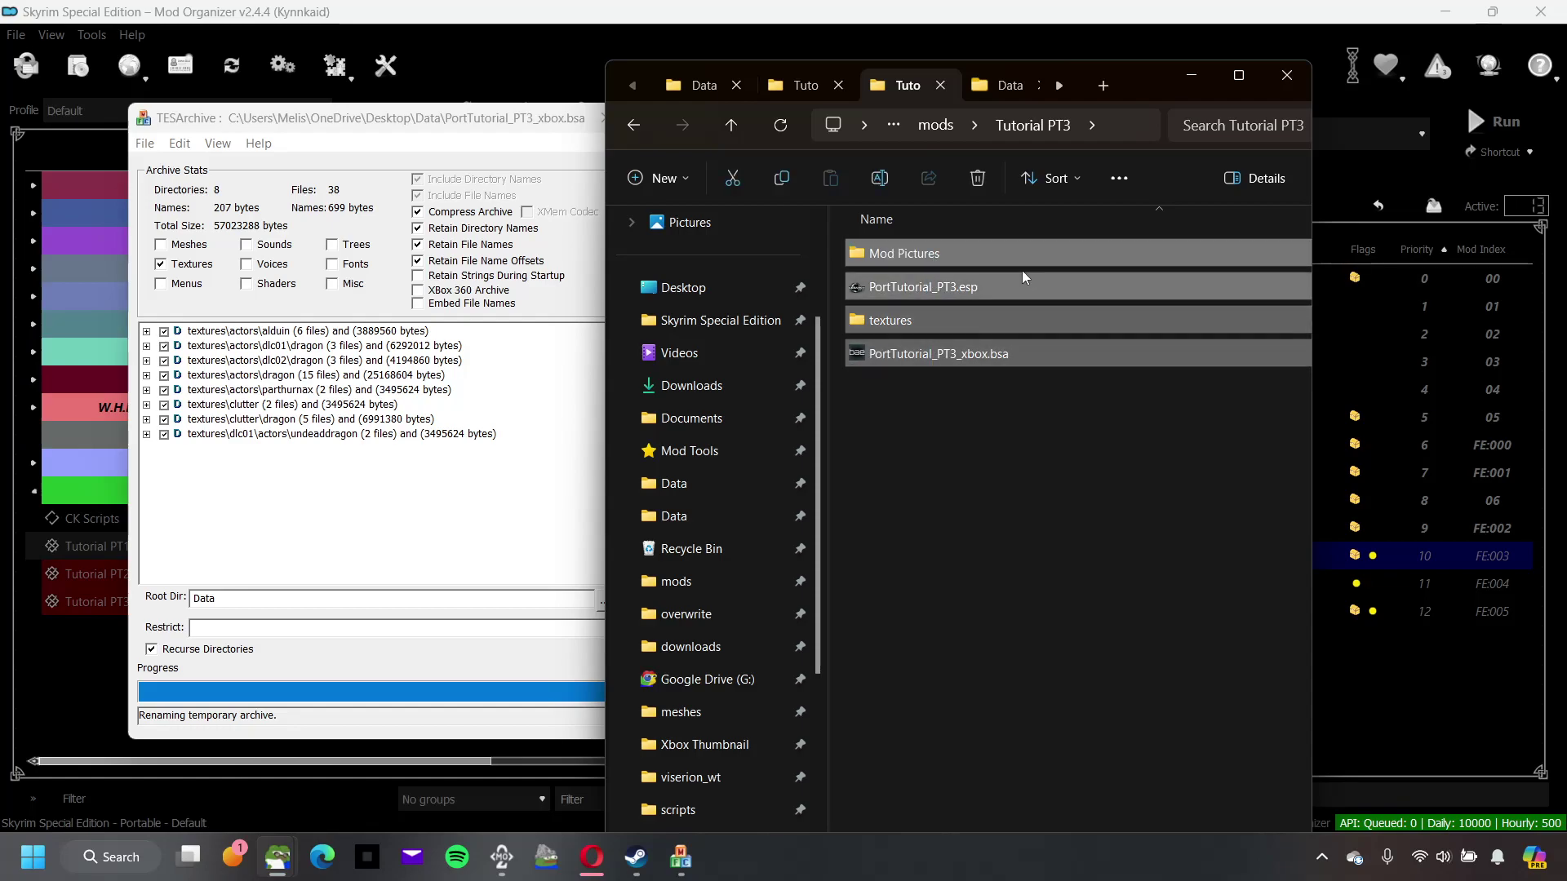
{"action": "left_click", "coordinate": [961, 440]}
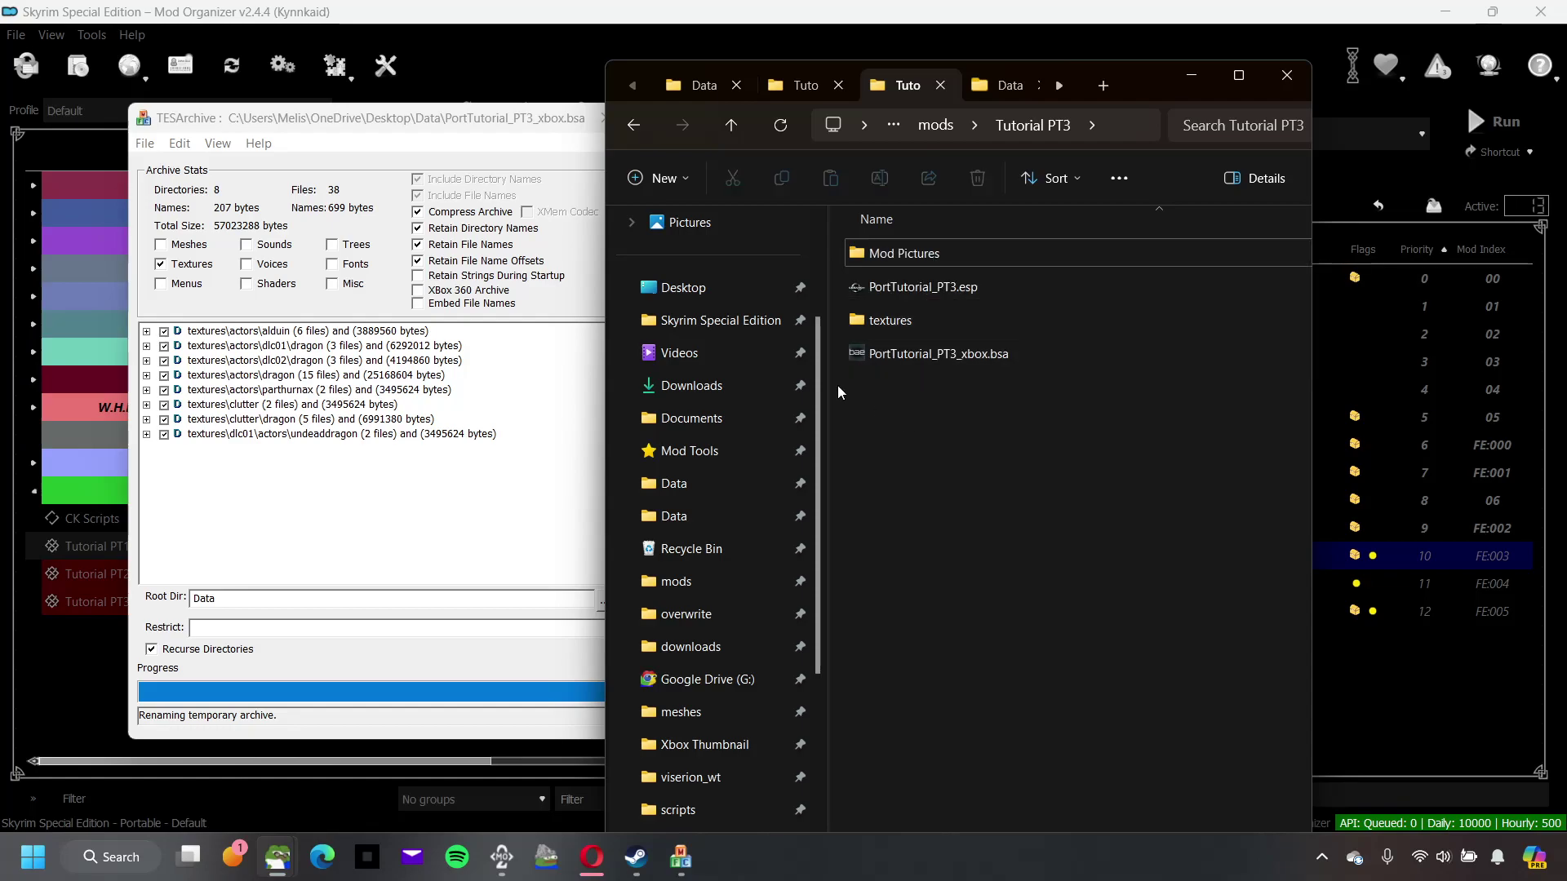
{"action": "left_click", "coordinate": [147, 143]}
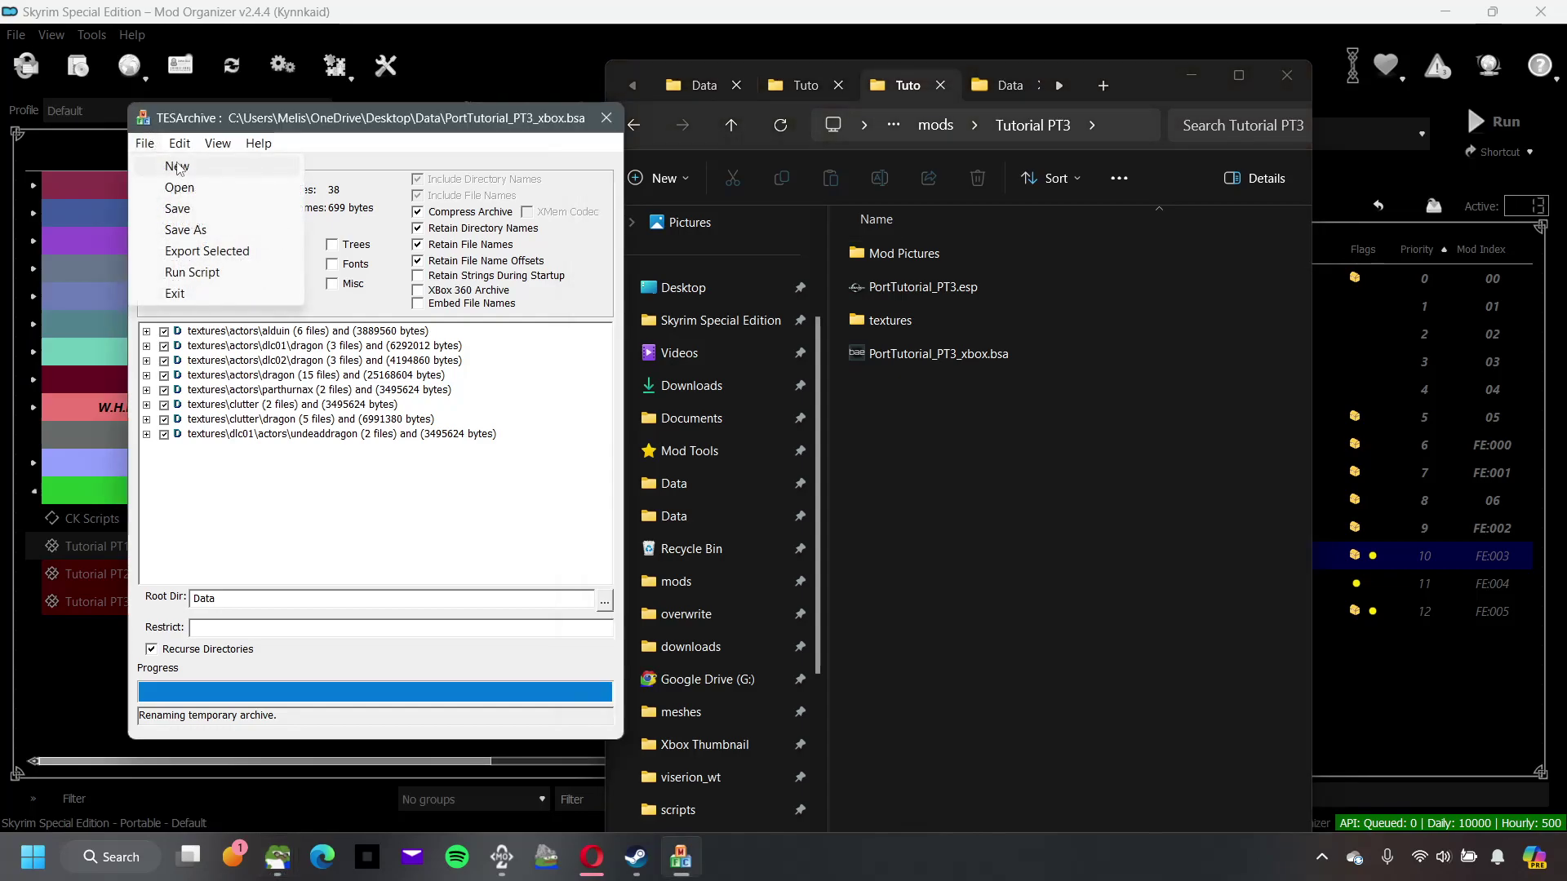
Step: Reset the archive tool to an empty archive and close it
{"action": "left_click", "coordinate": [177, 169]}
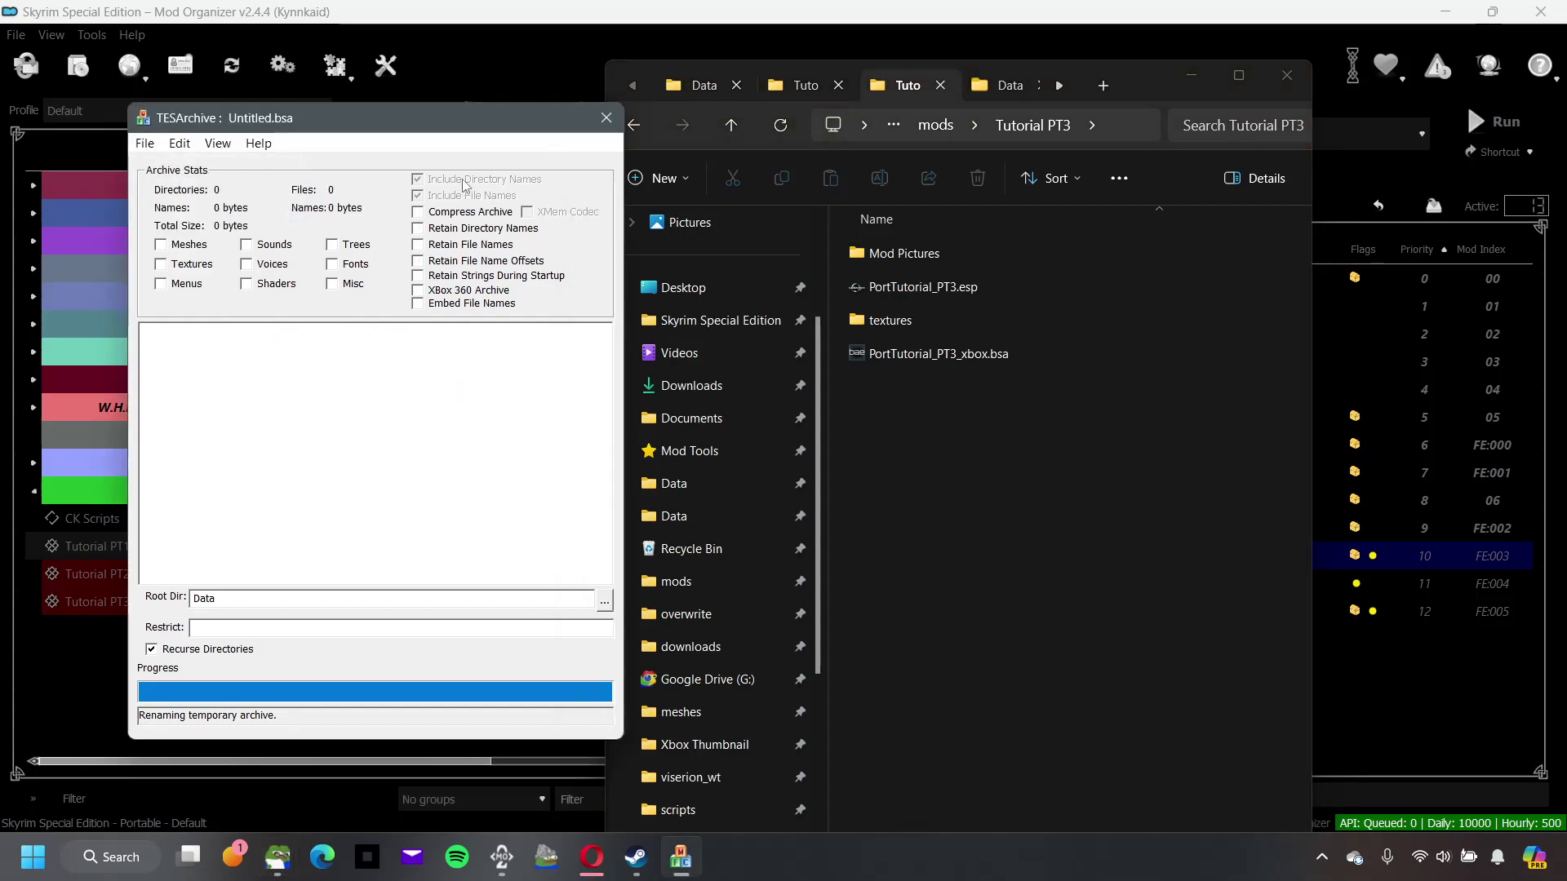
{"action": "left_click", "coordinate": [605, 119]}
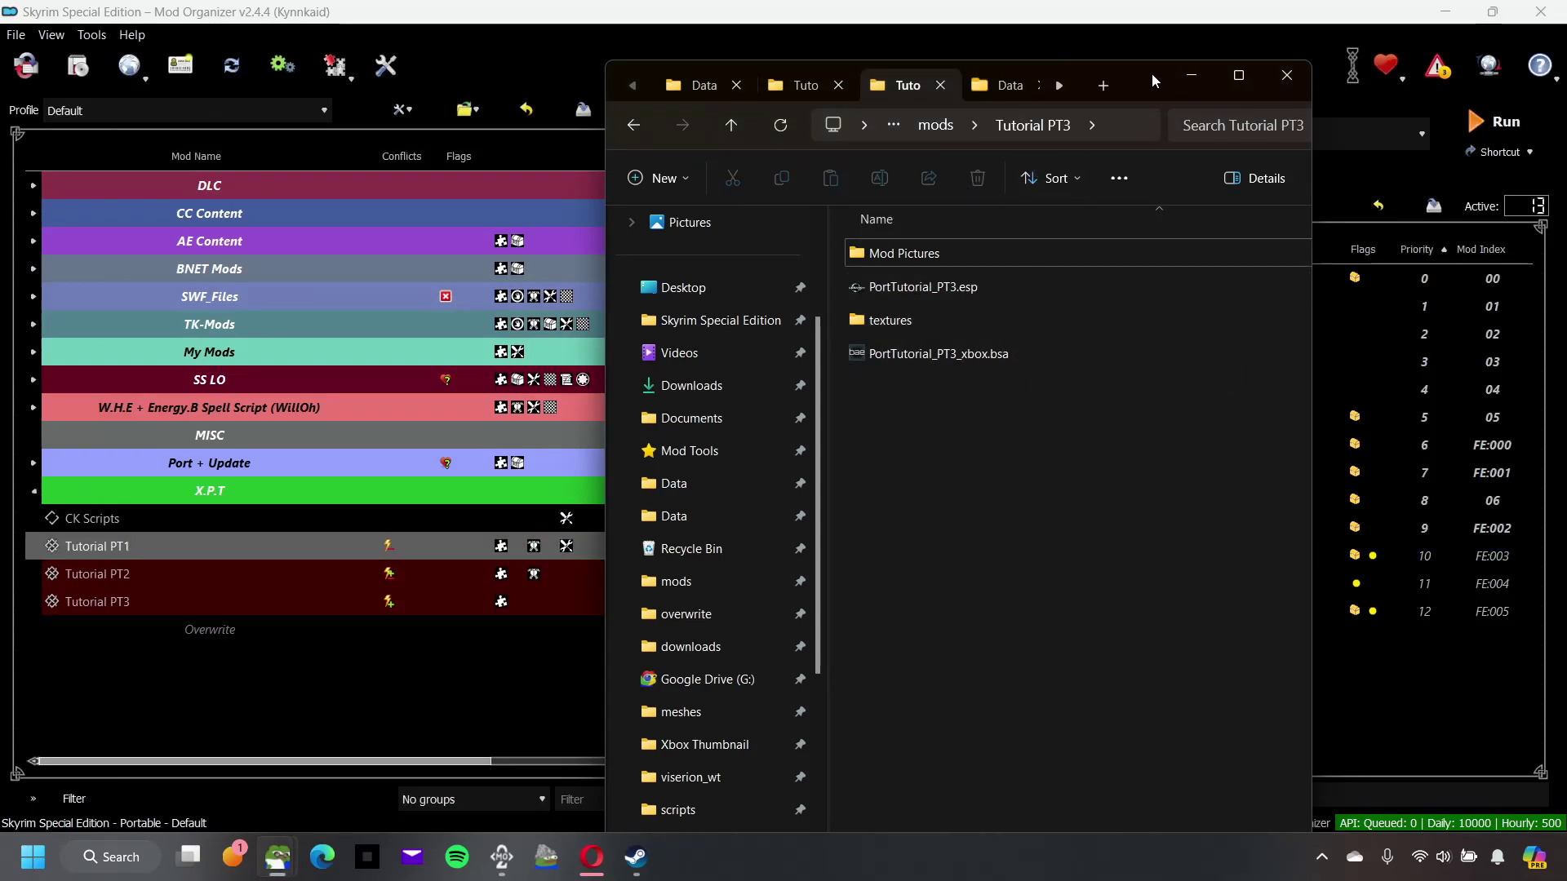
{"action": "left_click_drag", "start_coordinate": [1143, 72], "coordinate": [765, 76]}
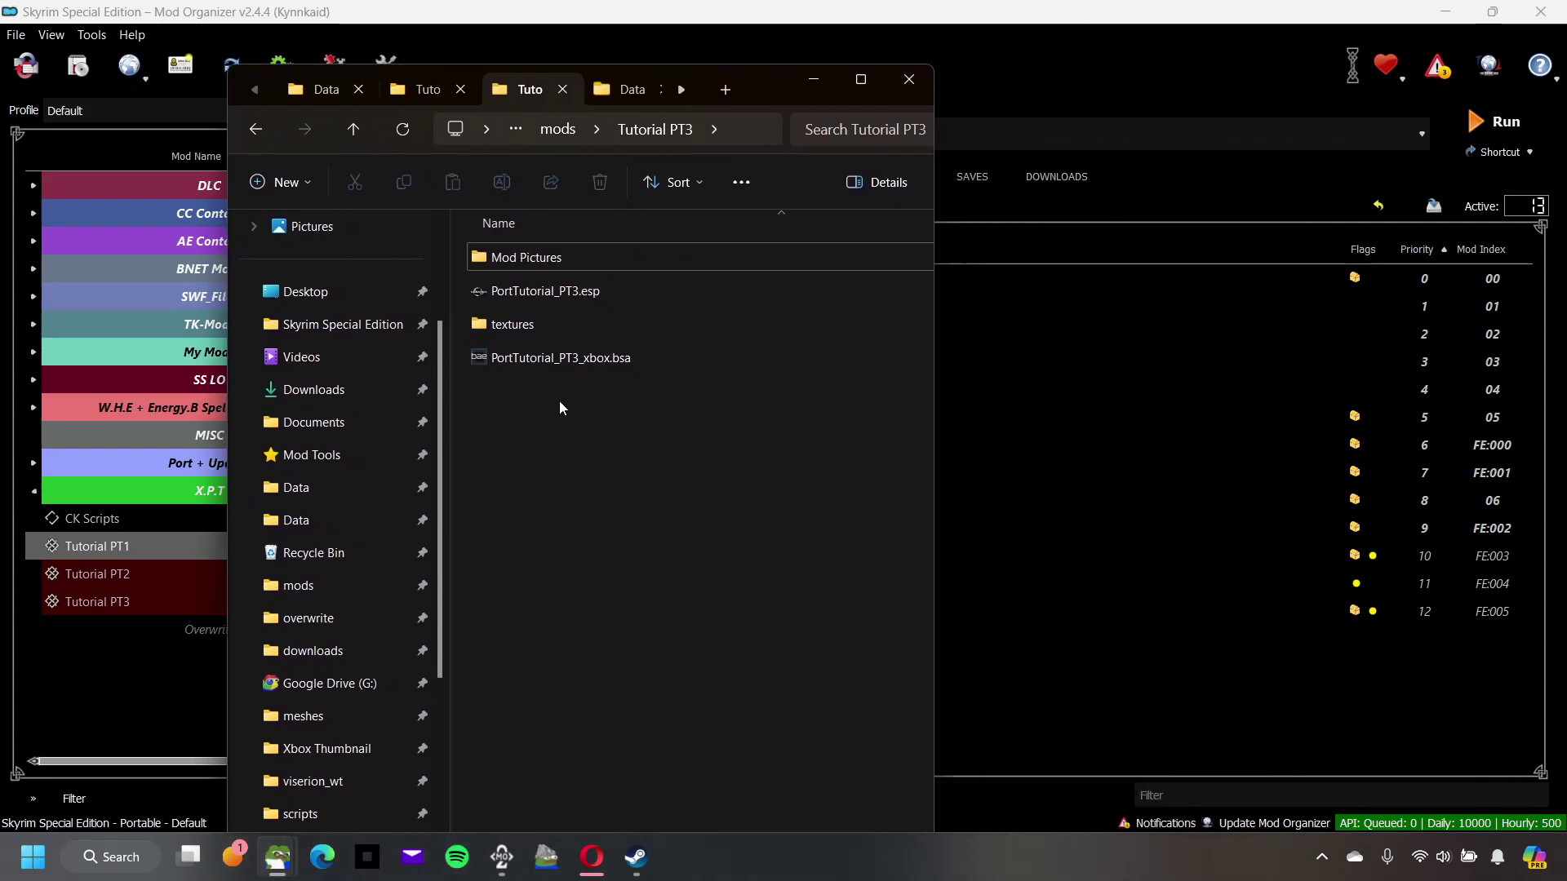
Step: Look over PortTutorial_PT3.esp and Dragonborn.esm in the game's Data folder
{"action": "left_click", "coordinate": [566, 298]}
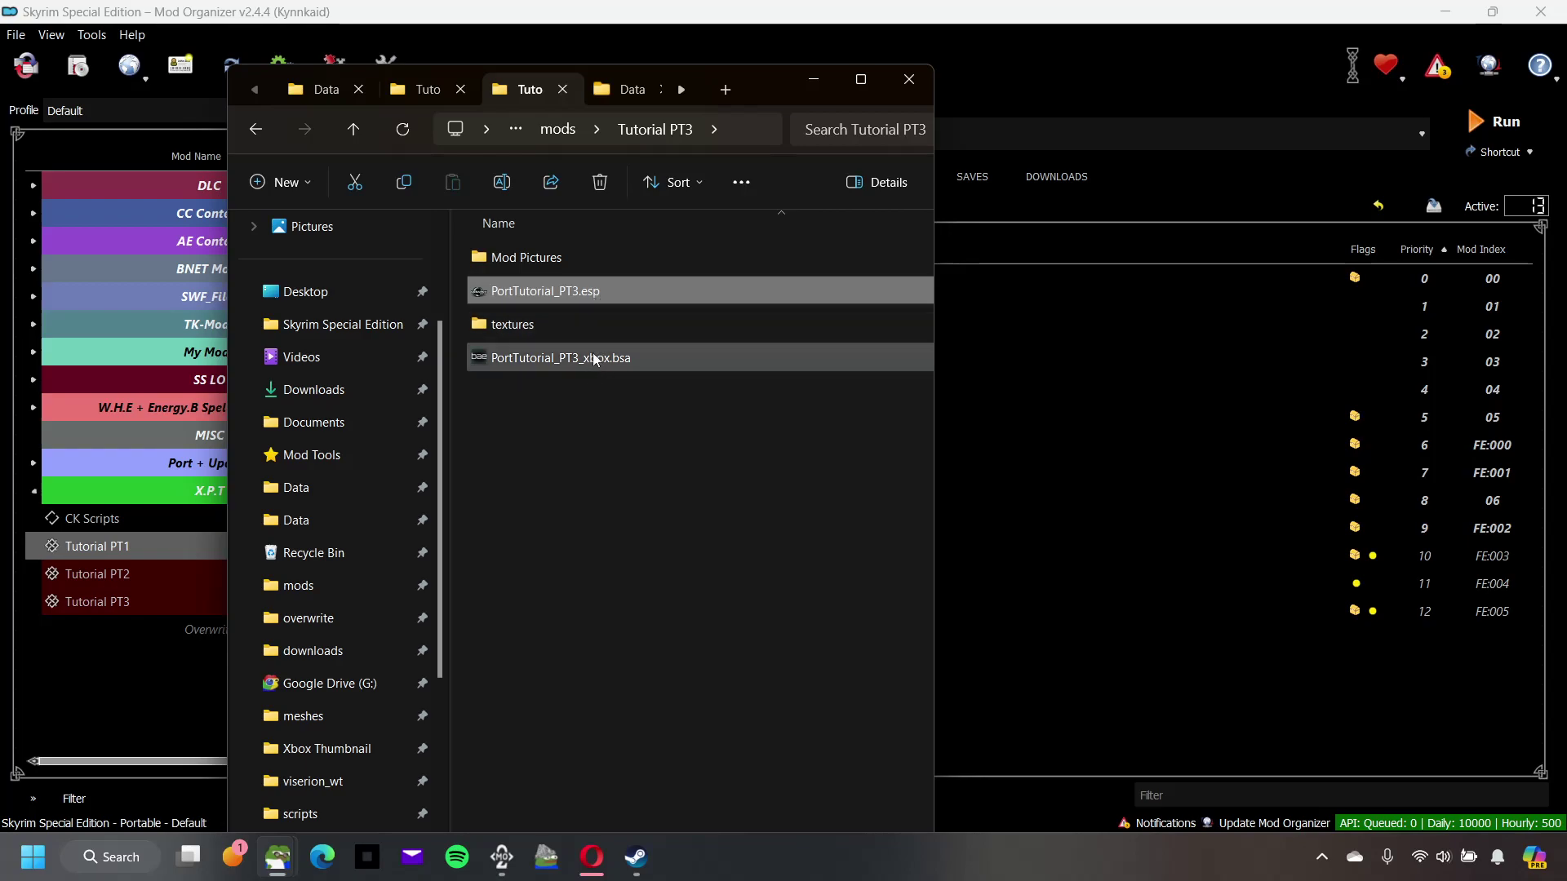
{"action": "left_click", "coordinate": [630, 89]}
{"action": "scroll", "coordinate": [639, 563], "scroll_direction": "down", "scroll_amount": 2}
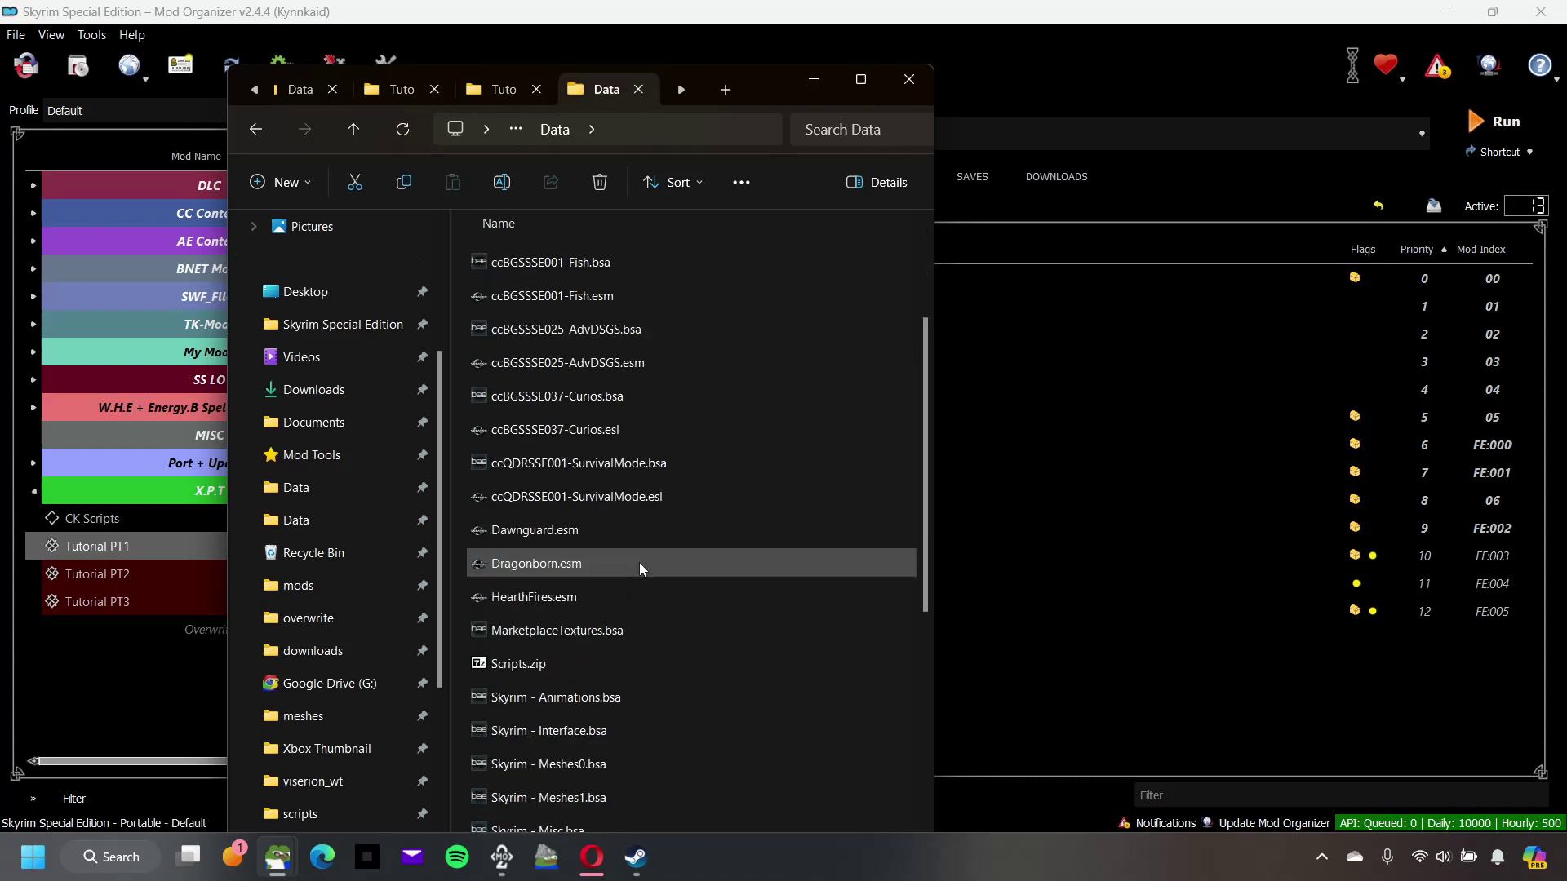
{"action": "left_click", "coordinate": [638, 567]}
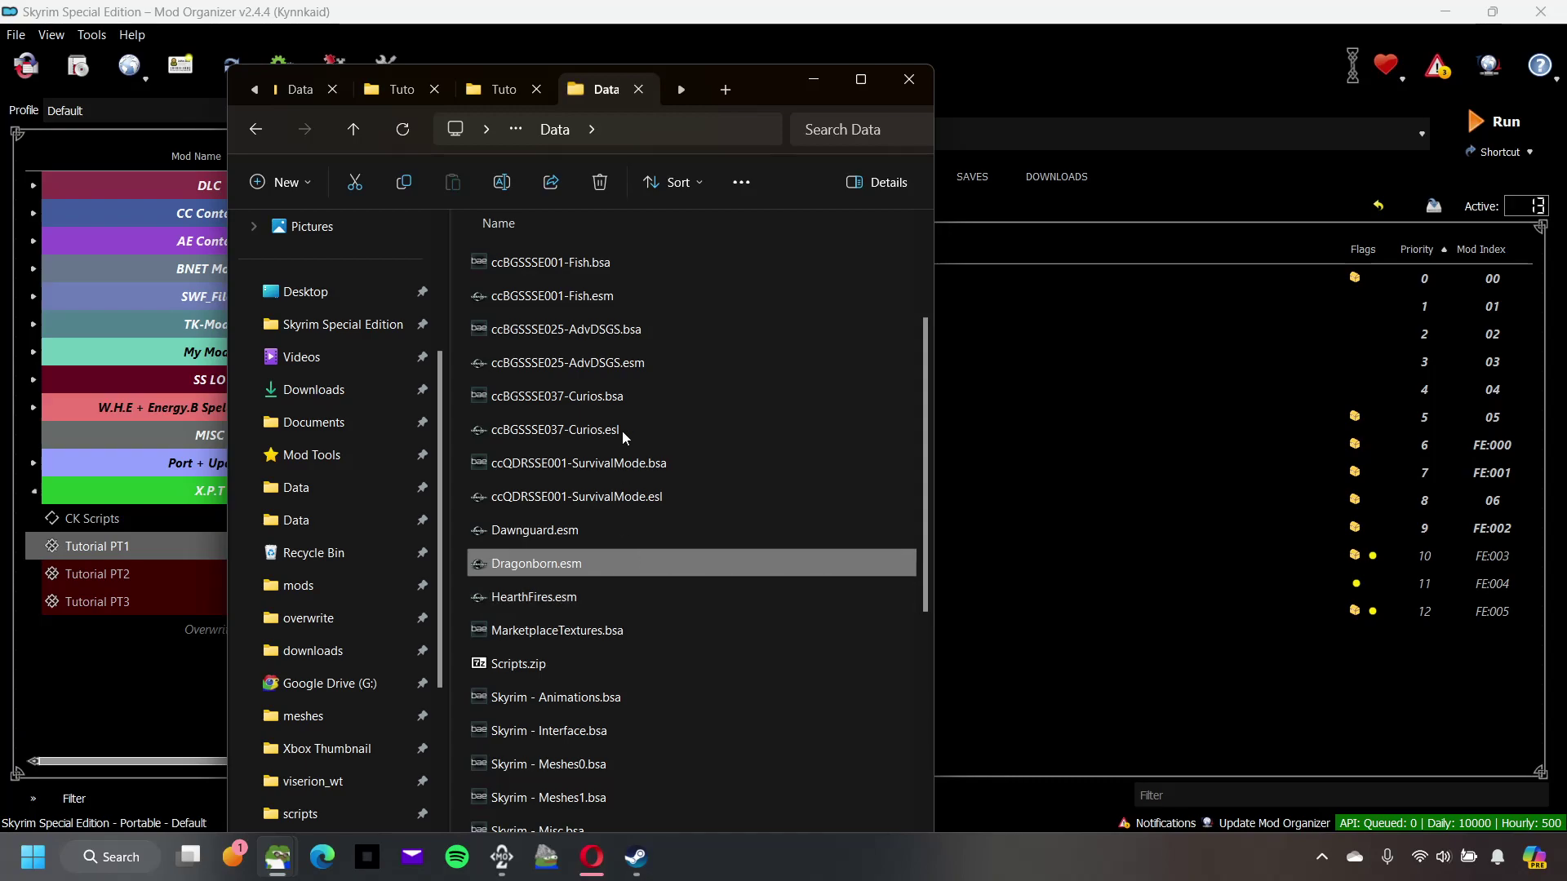
Step: Check Tutorial PT1's esp and xbox bsa, then slide Explorer right to uncover the mod list
{"action": "left_click", "coordinate": [404, 89]}
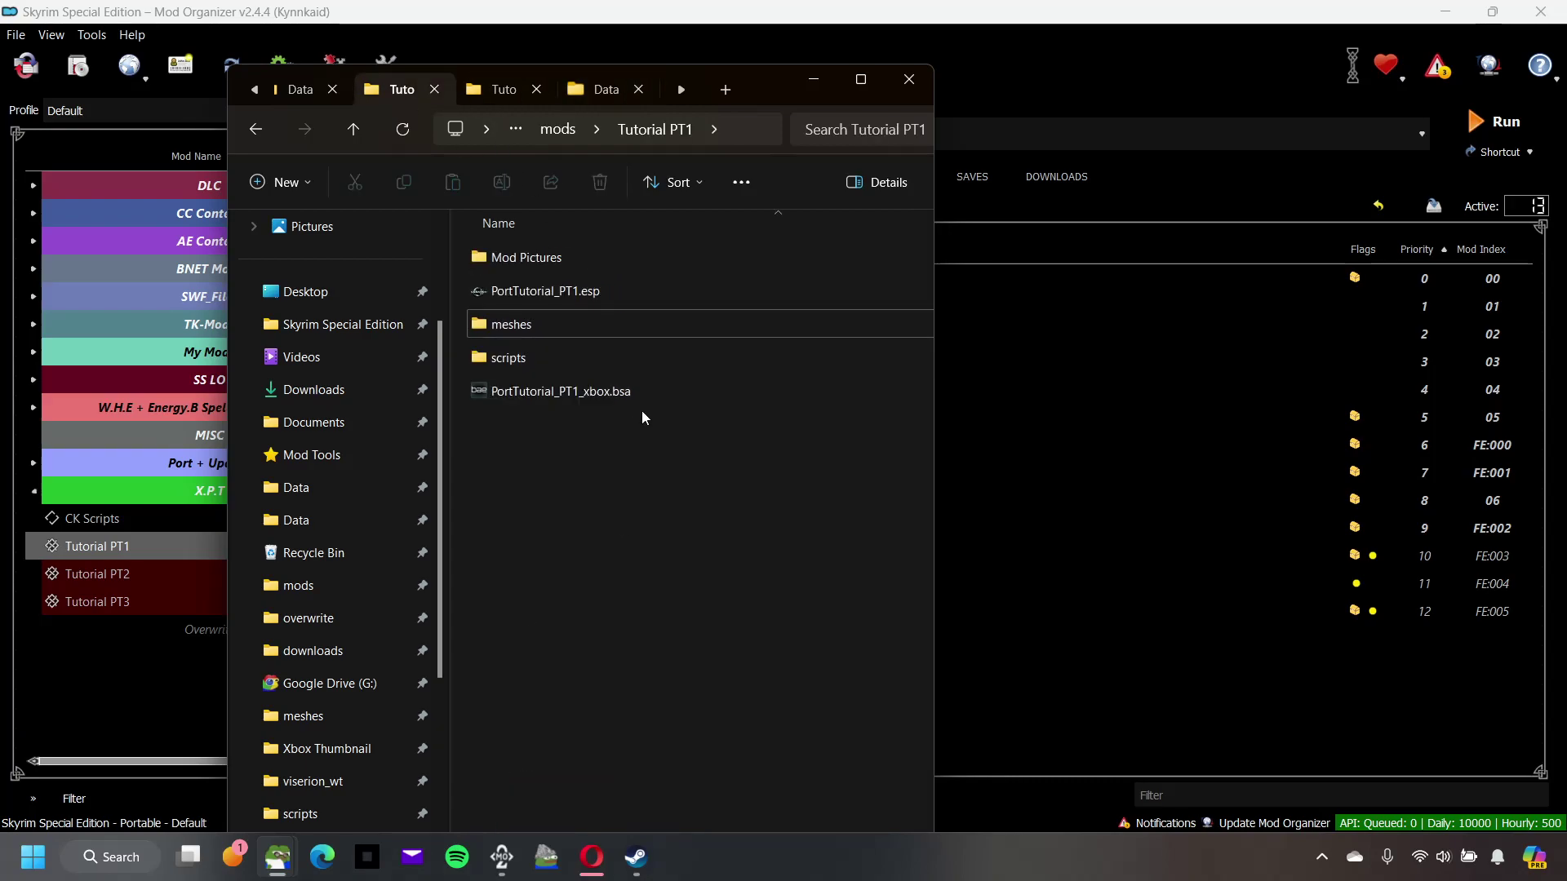
{"action": "left_click", "coordinate": [600, 404]}
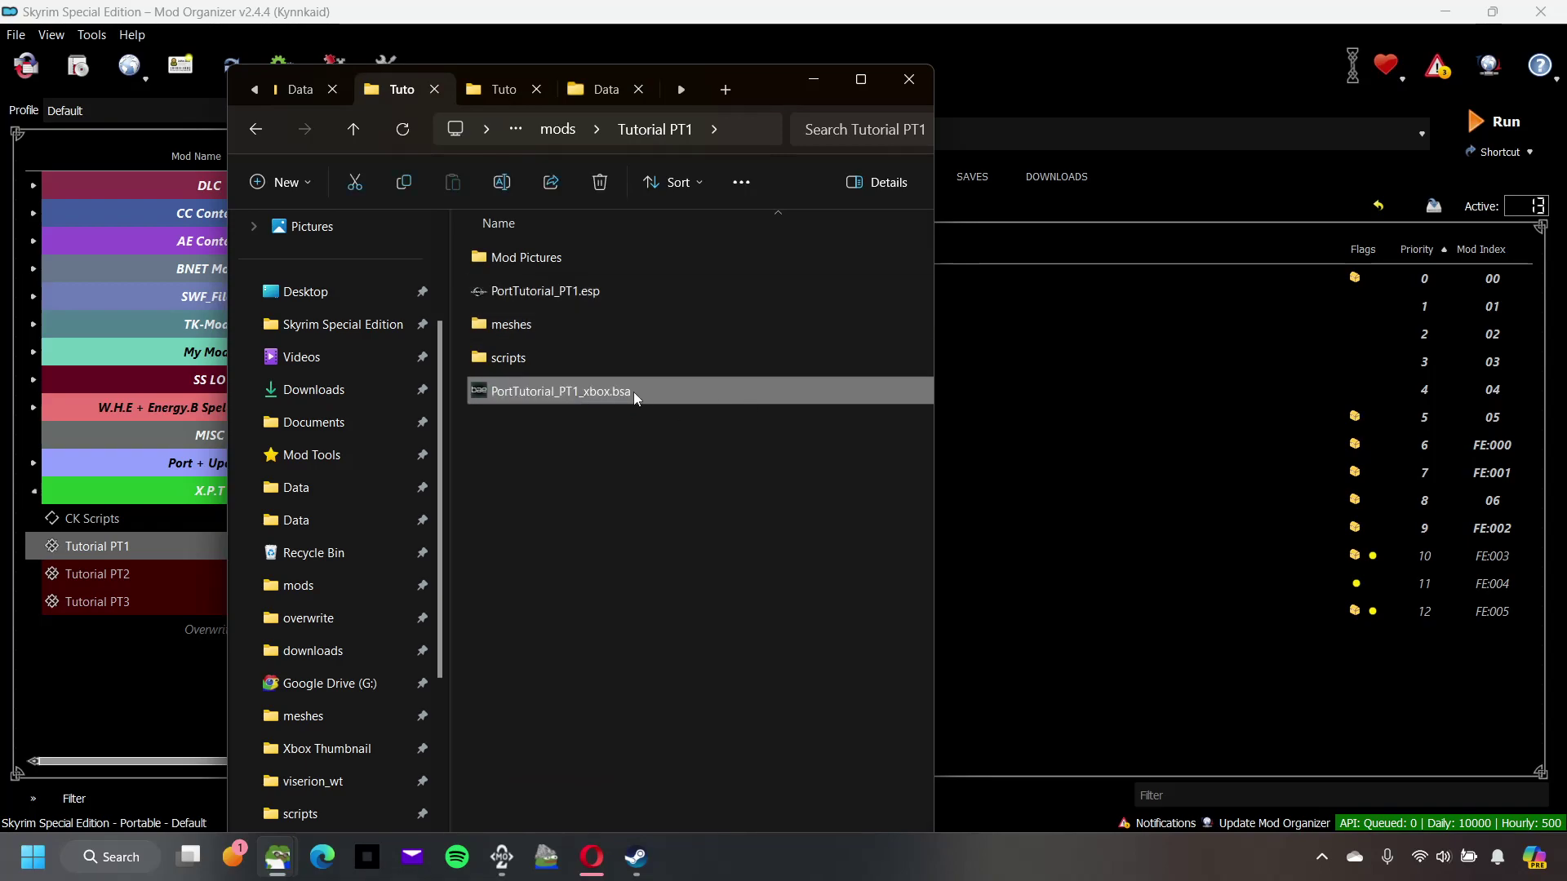
{"action": "mouse_move", "coordinate": [664, 391]}
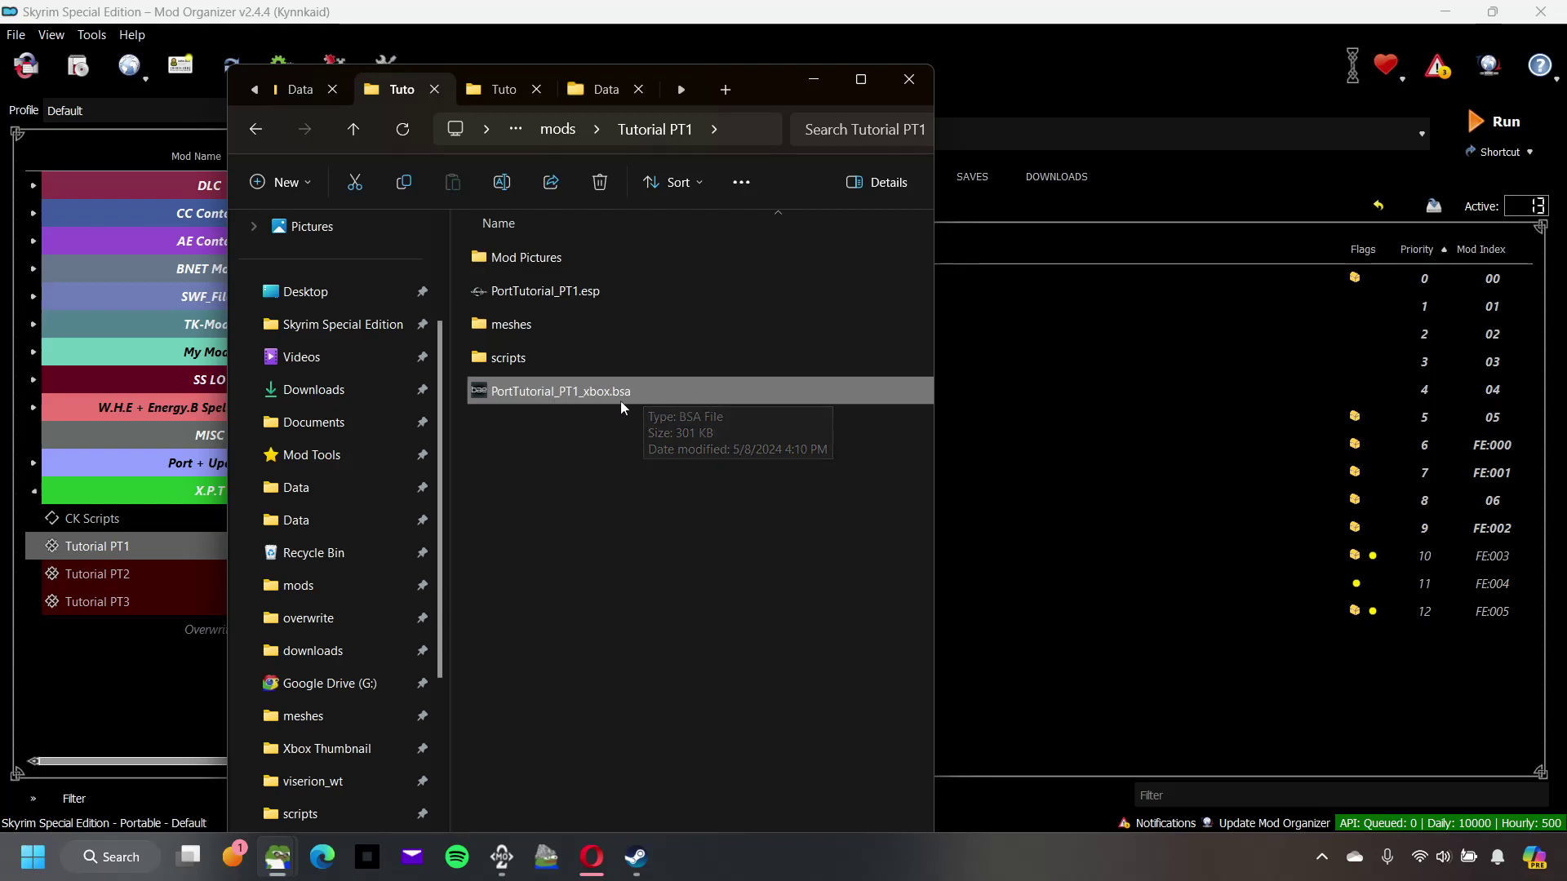
{"action": "left_click", "coordinate": [608, 299]}
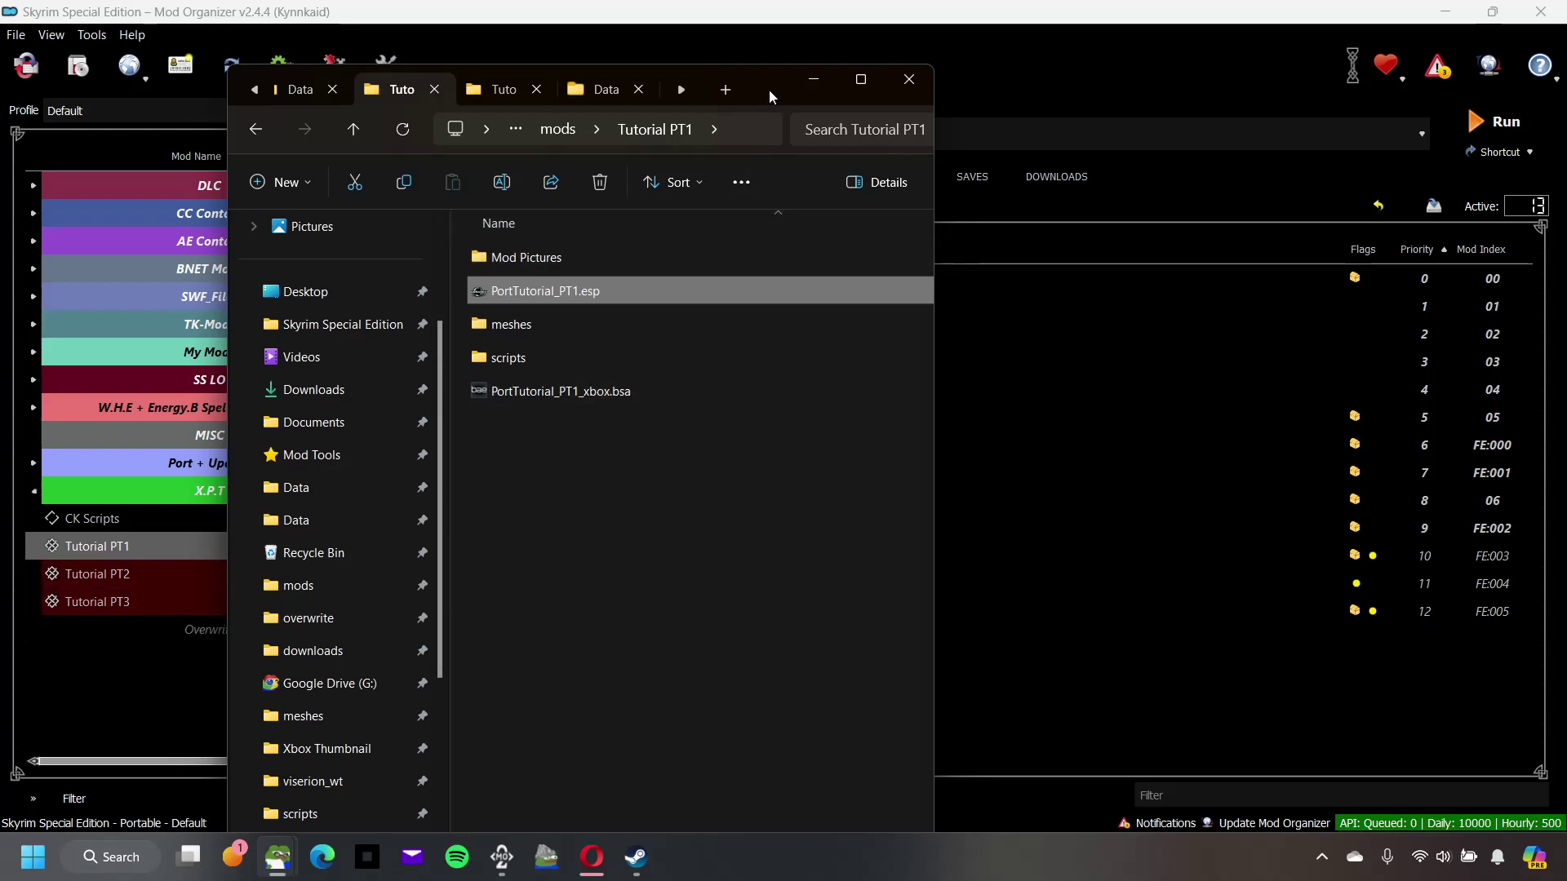
{"action": "left_click_drag", "start_coordinate": [769, 90], "coordinate": [949, 95]}
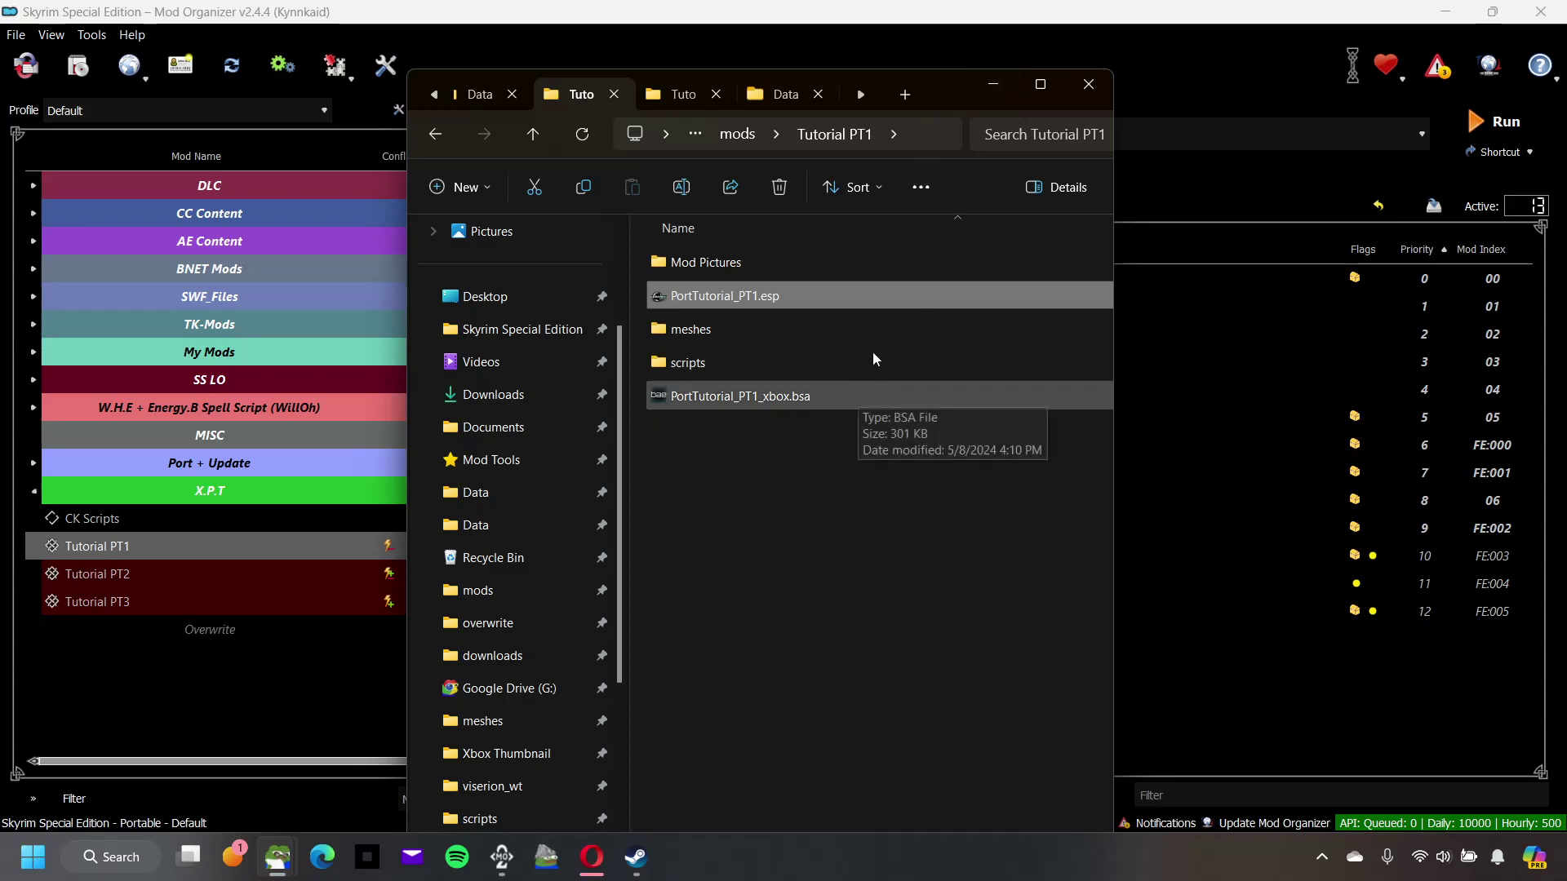
Step: Look through the Desktop and the game's Data folder, including Scripts.zip
{"action": "left_click", "coordinate": [480, 95]}
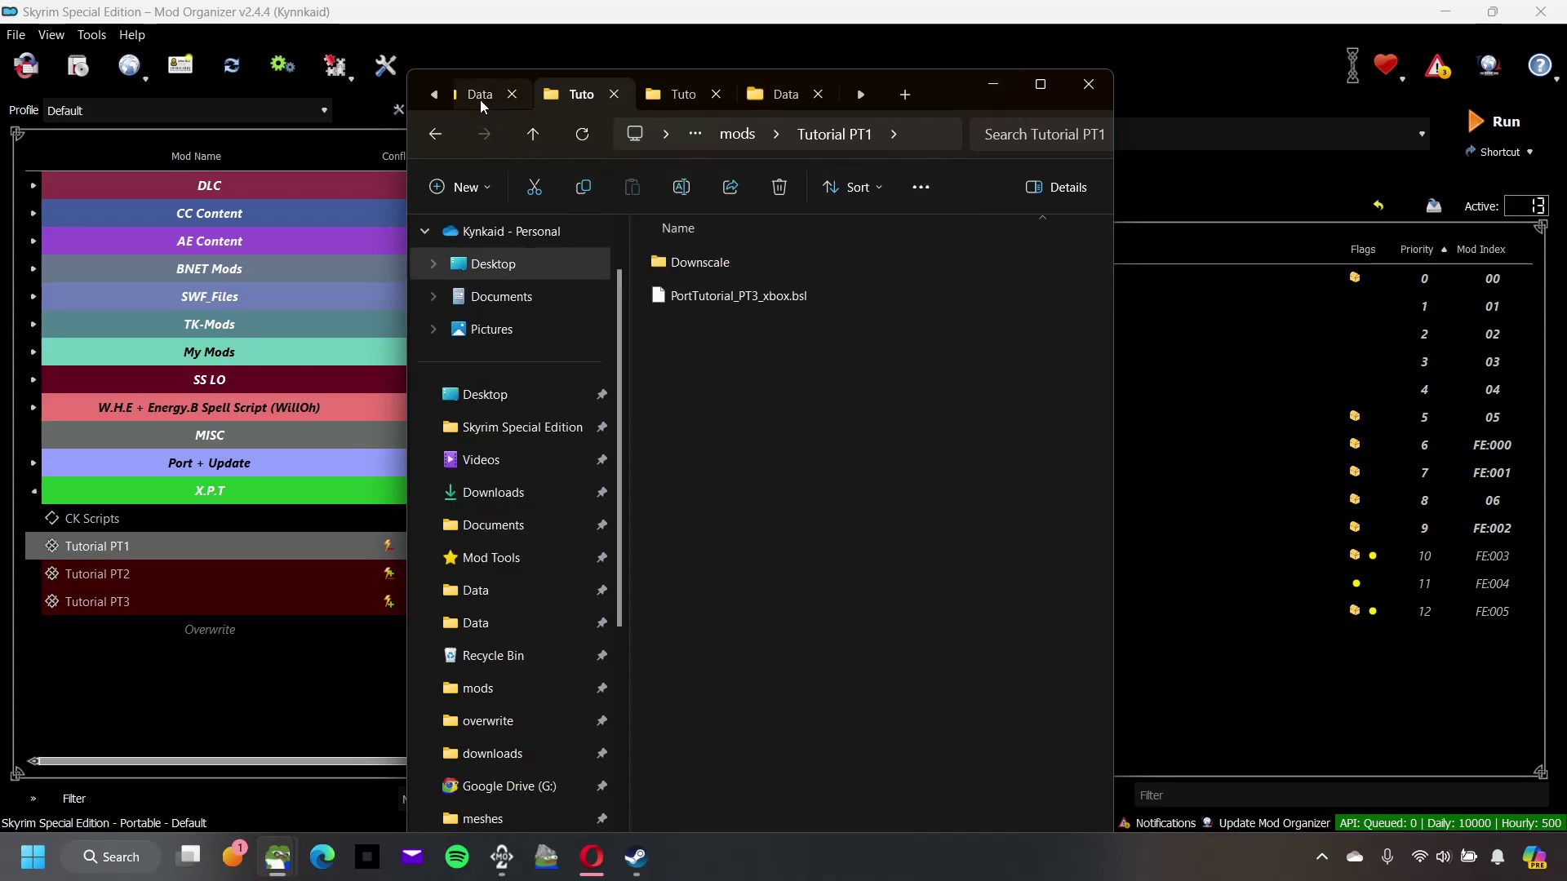
{"action": "left_click", "coordinate": [523, 334]}
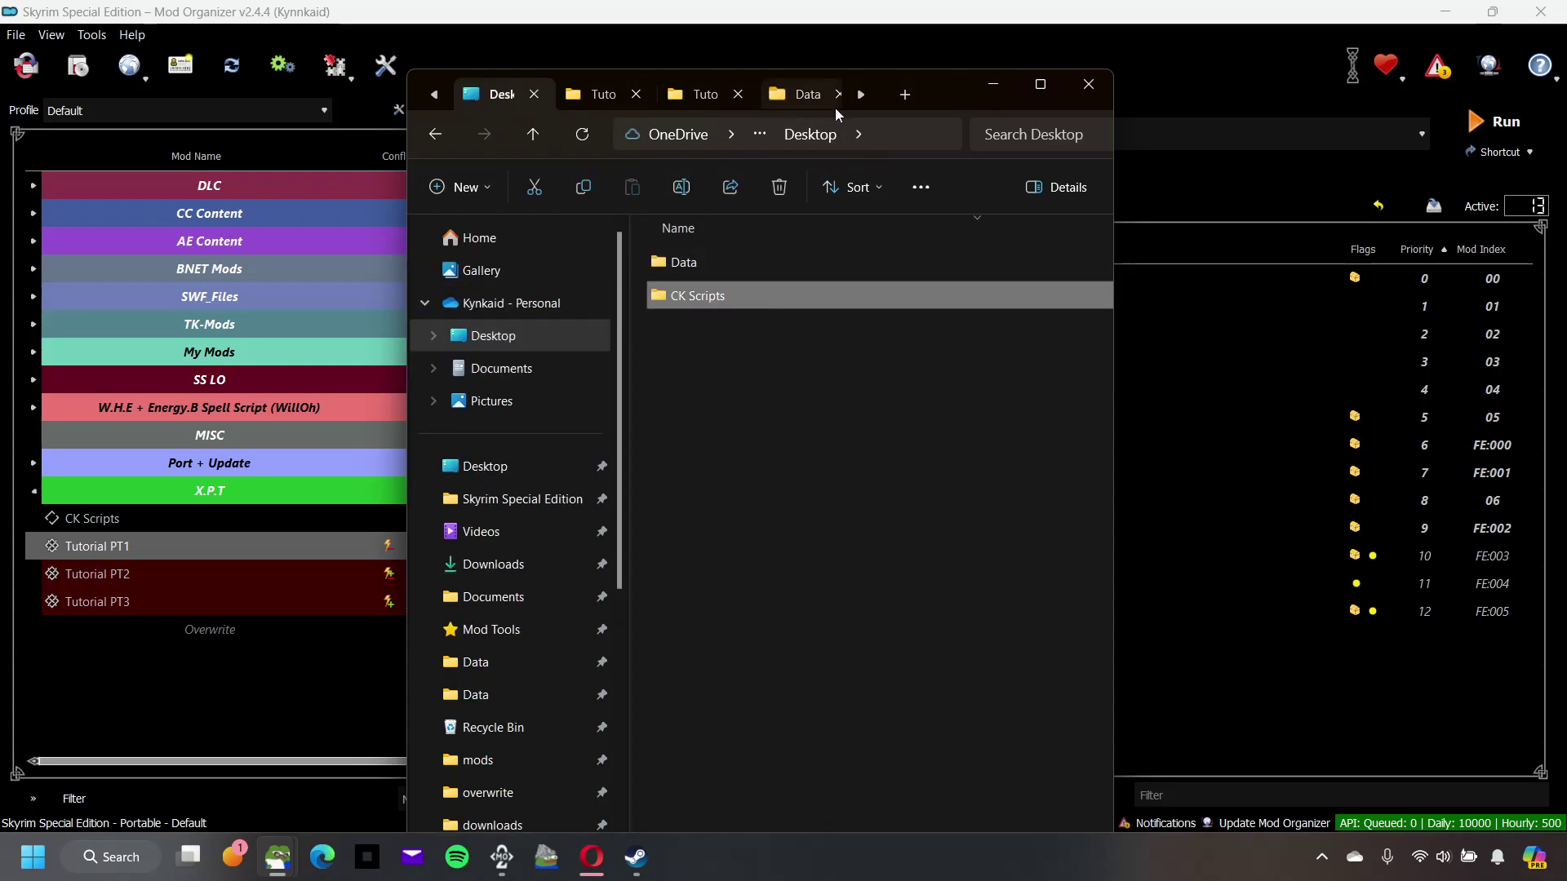
{"action": "left_click", "coordinate": [805, 95]}
{"action": "left_click", "coordinate": [732, 675]}
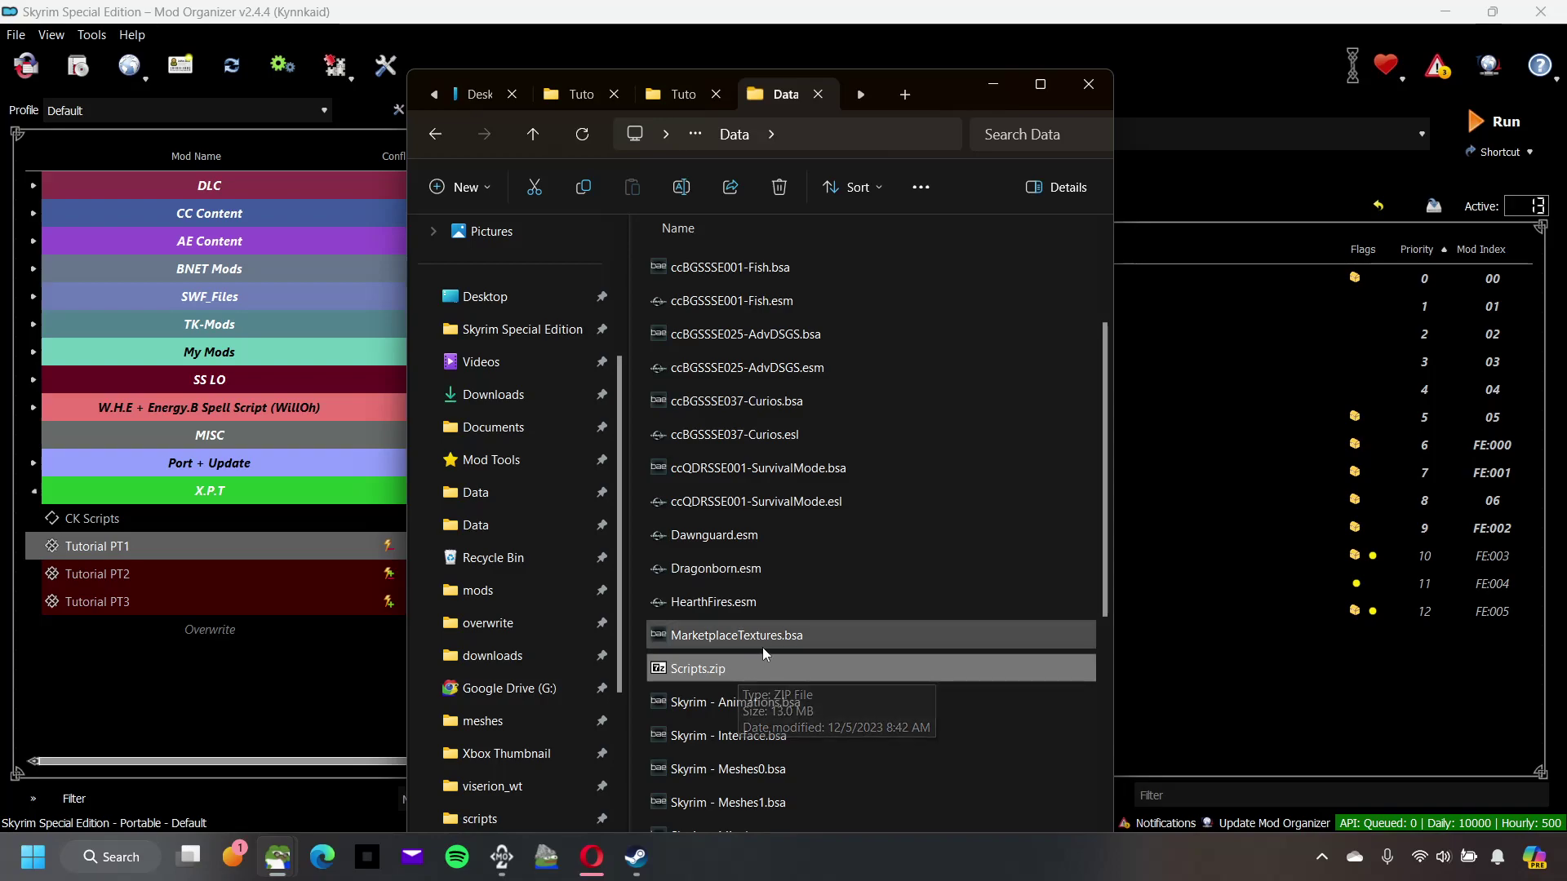
{"action": "scroll", "coordinate": [766, 648], "scroll_direction": "up", "scroll_amount": 2}
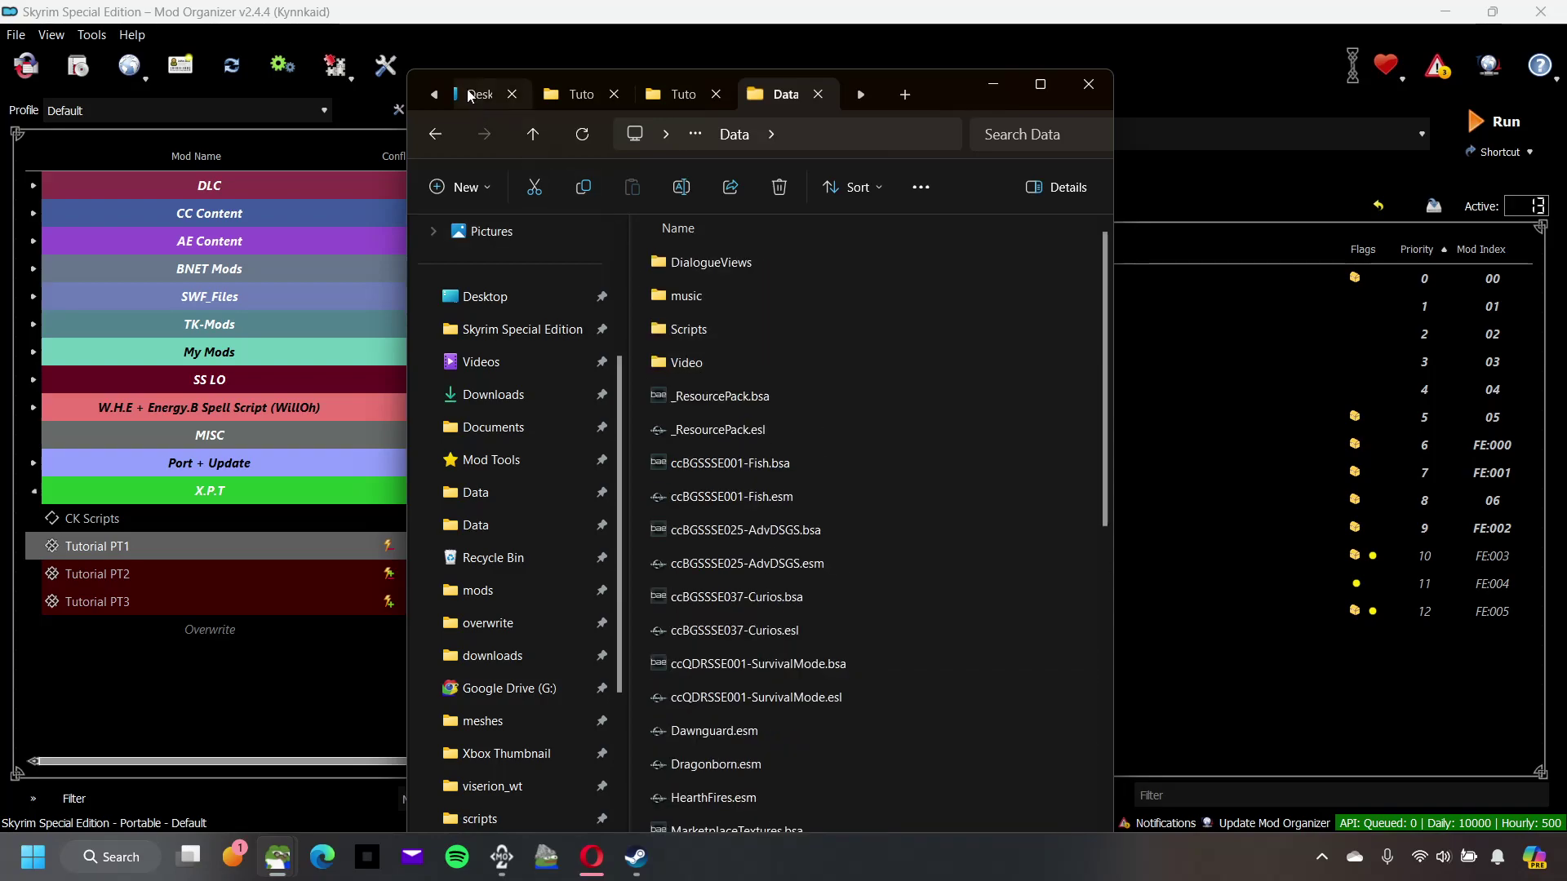
{"action": "left_click", "coordinate": [1041, 85]}
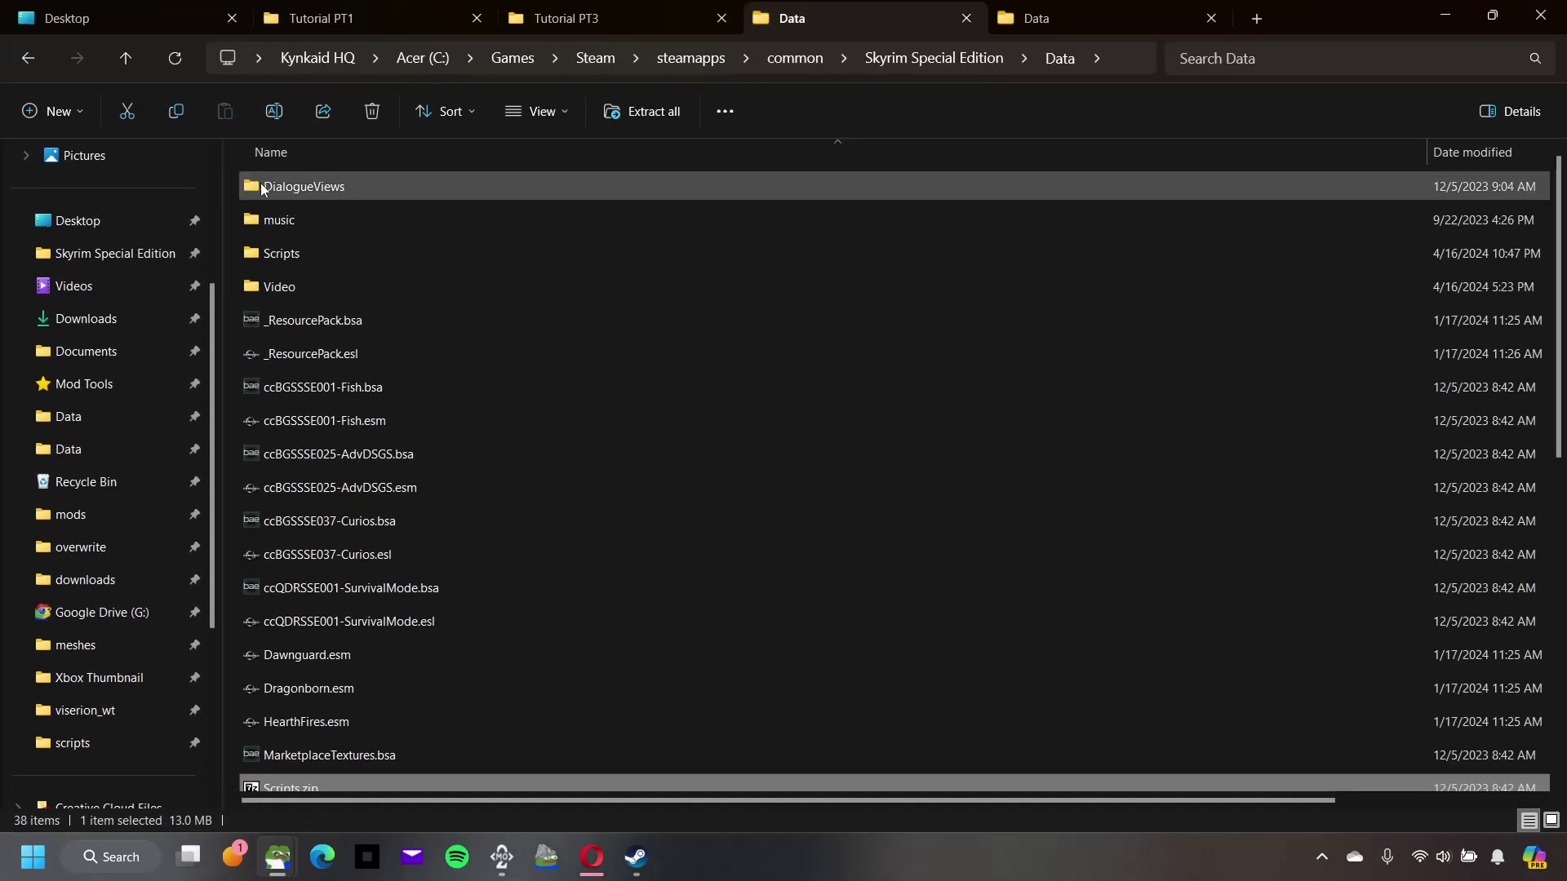
Step: Maximize the Desktop window and open CK Scripts, showing DialogueViews and Source
{"action": "key", "text": "Return"}
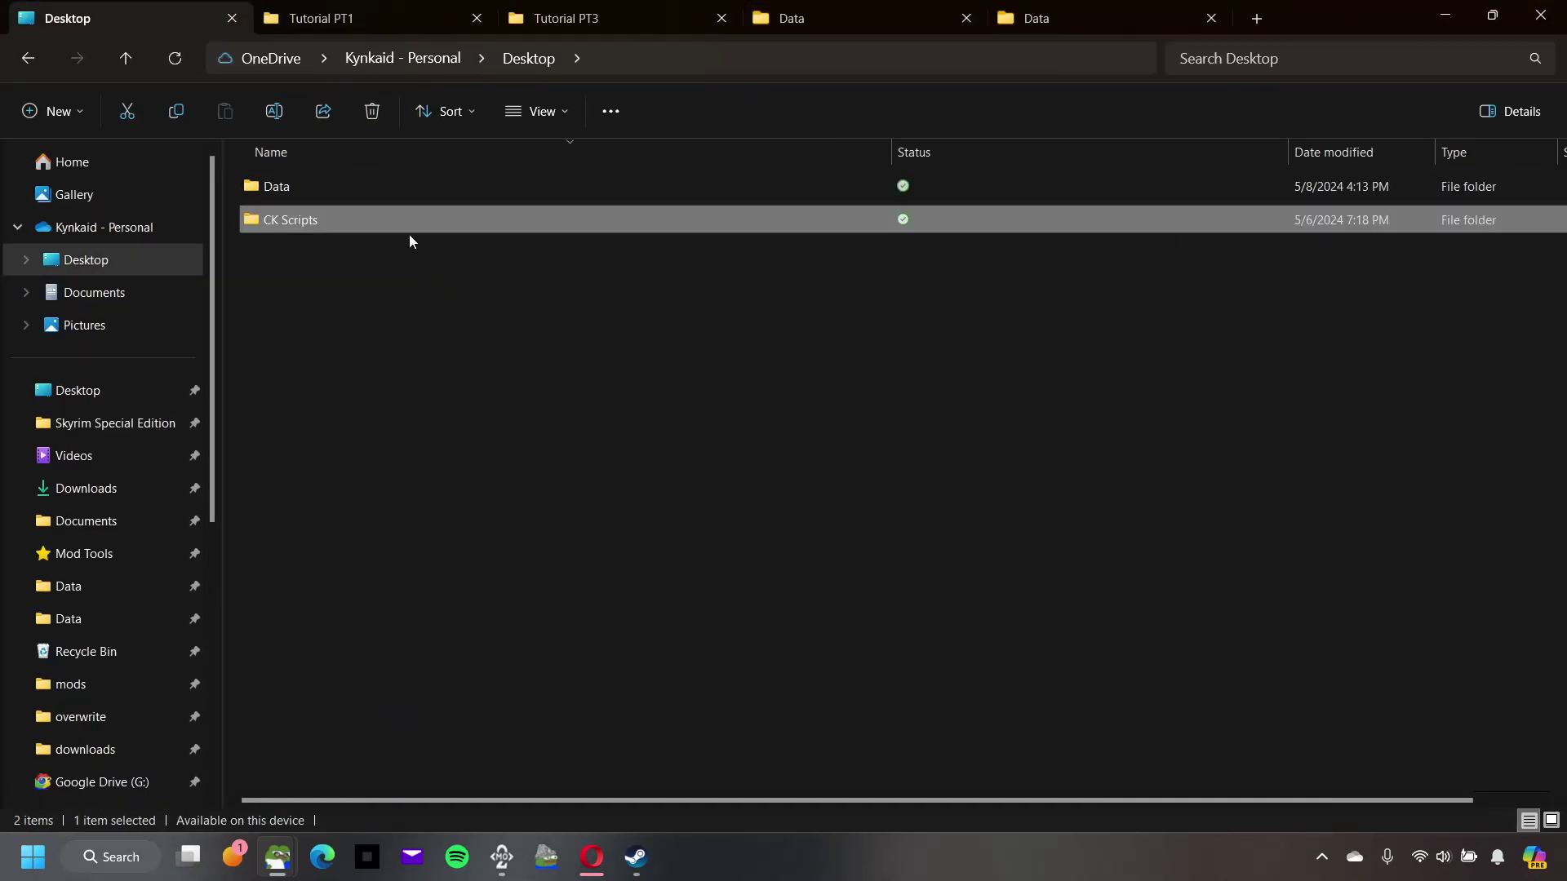
{"action": "double_click", "coordinate": [405, 236]}
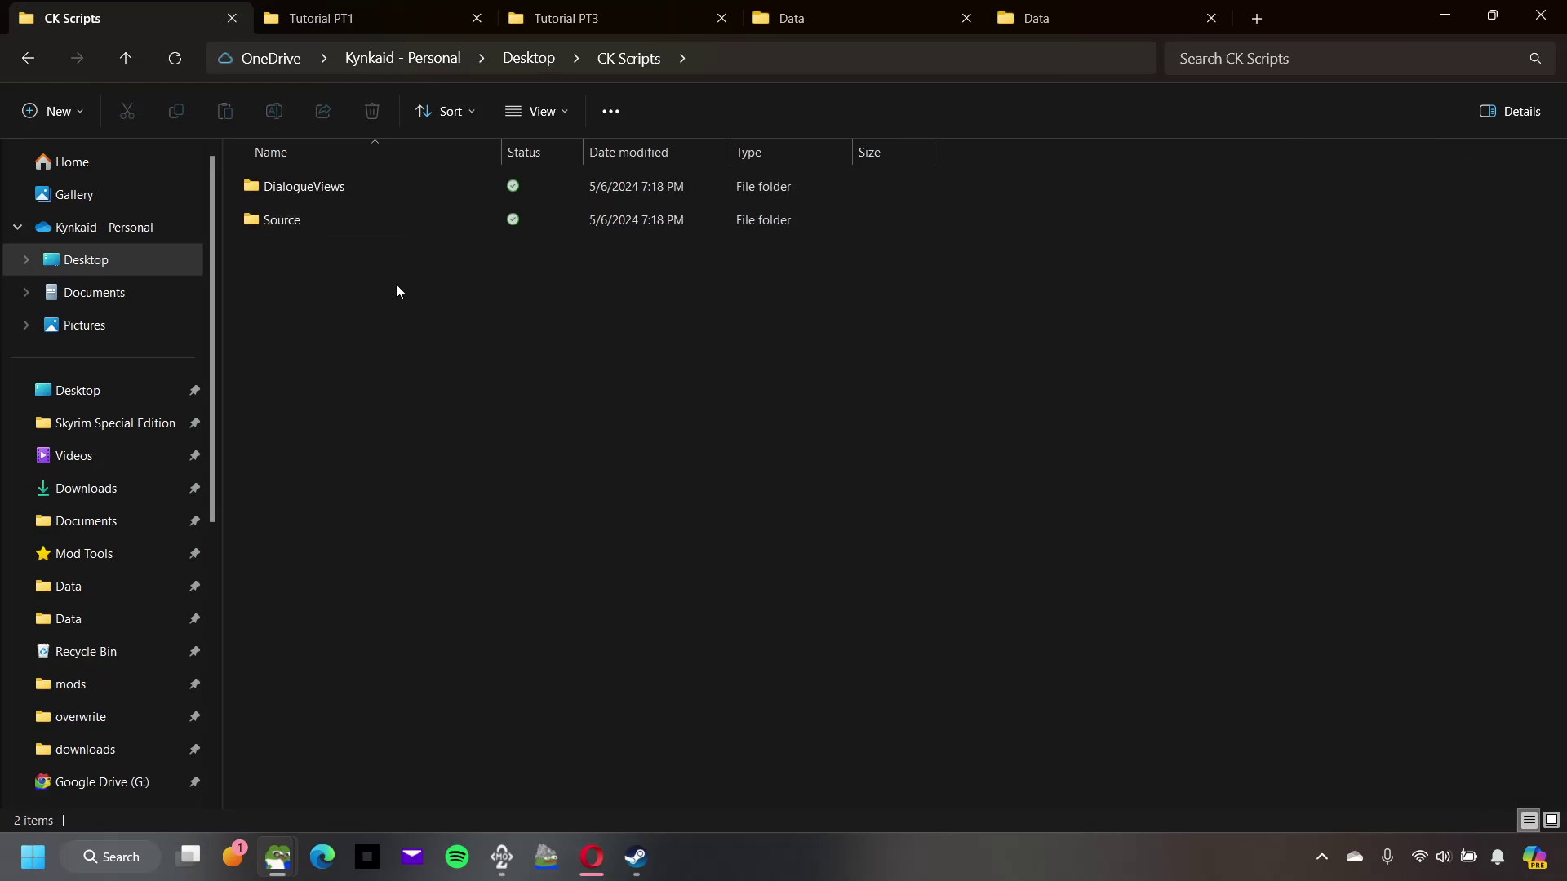
{"action": "left_click", "coordinate": [347, 237]}
{"action": "left_click", "coordinate": [344, 190]}
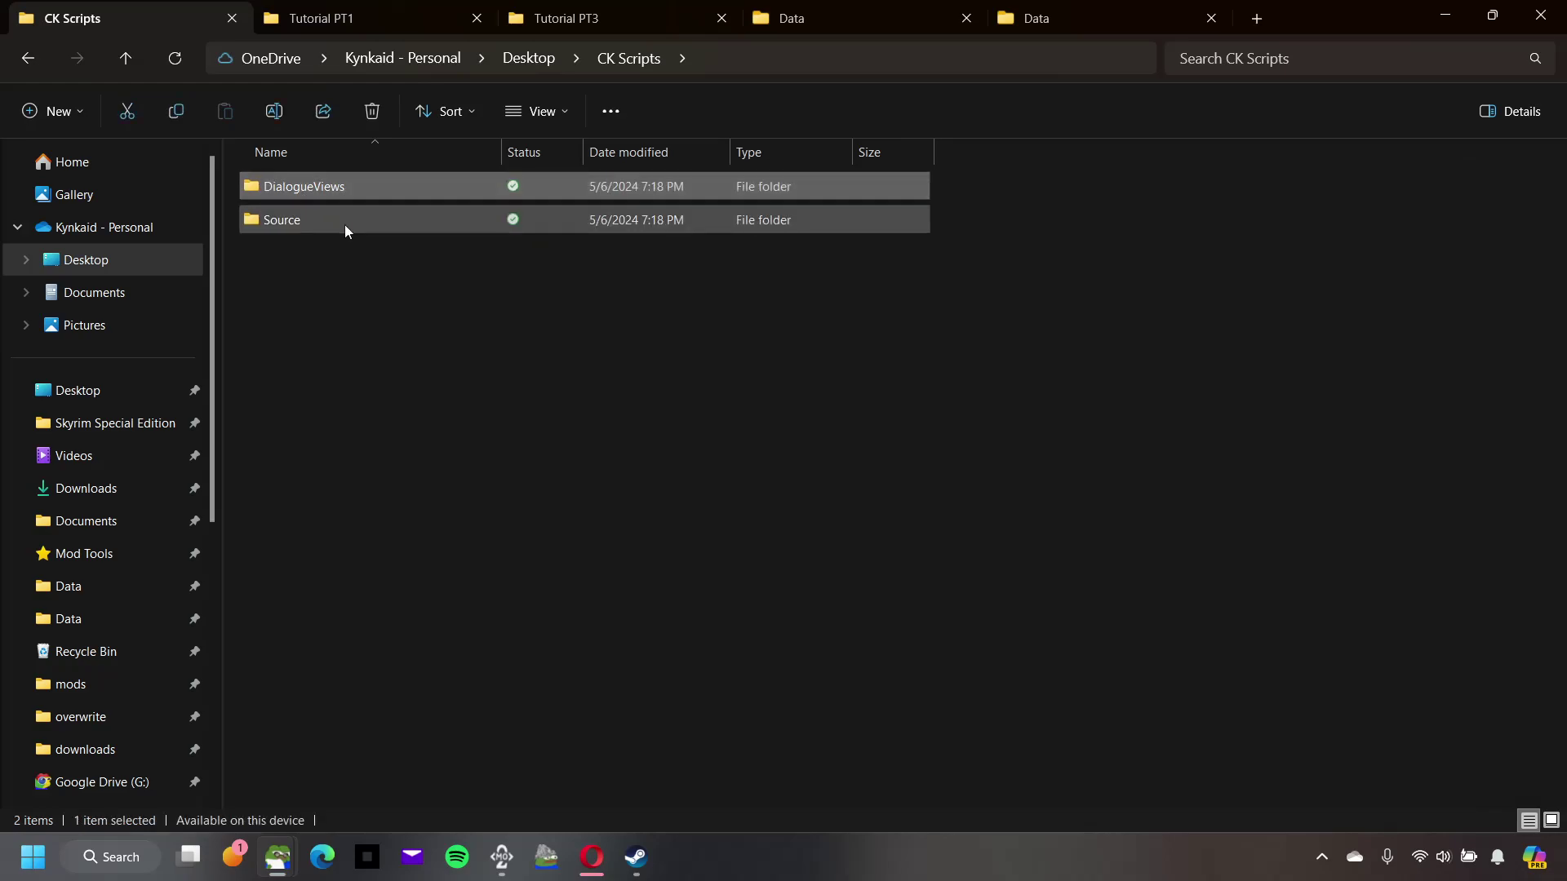
{"action": "left_click", "coordinate": [345, 223]}
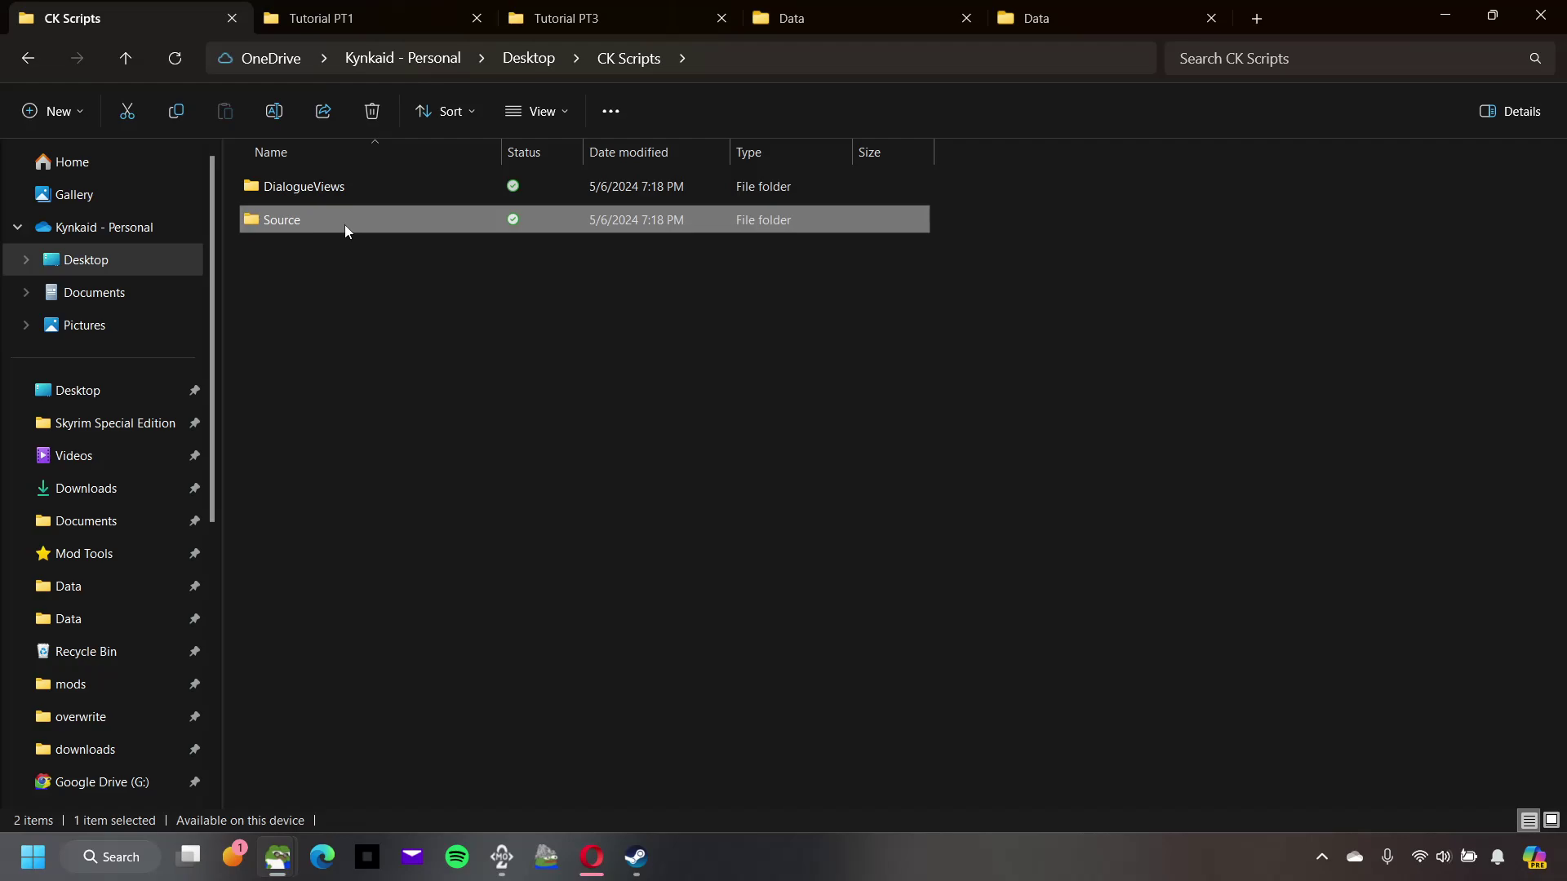
Step: Browse the script source files in CK Scripts\Source\Scripts
{"action": "double_click", "coordinate": [344, 224]}
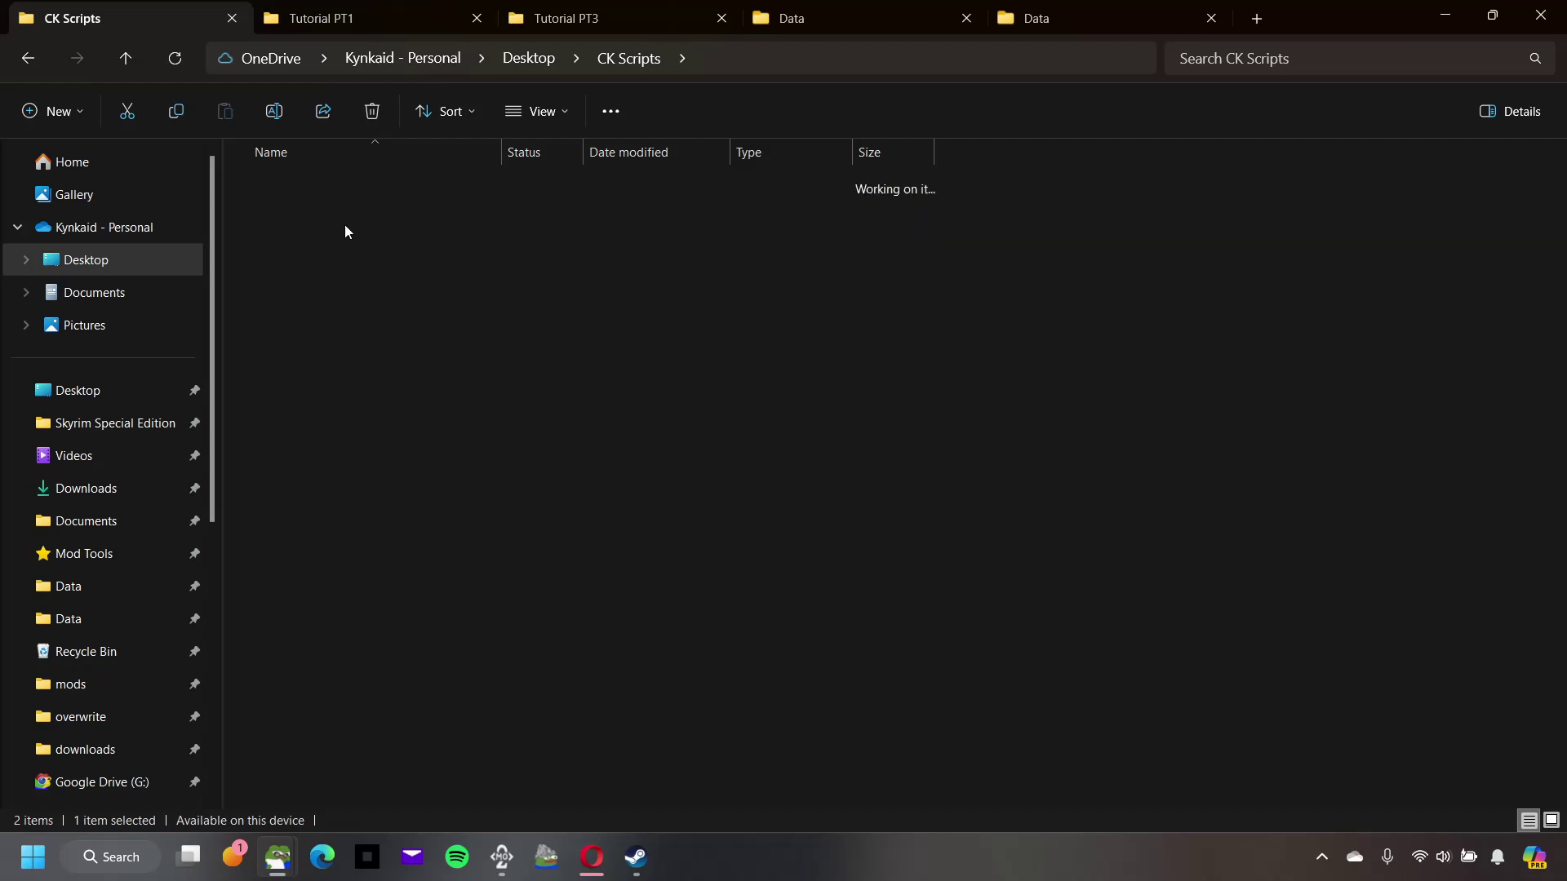
{"action": "double_click", "coordinate": [340, 190]}
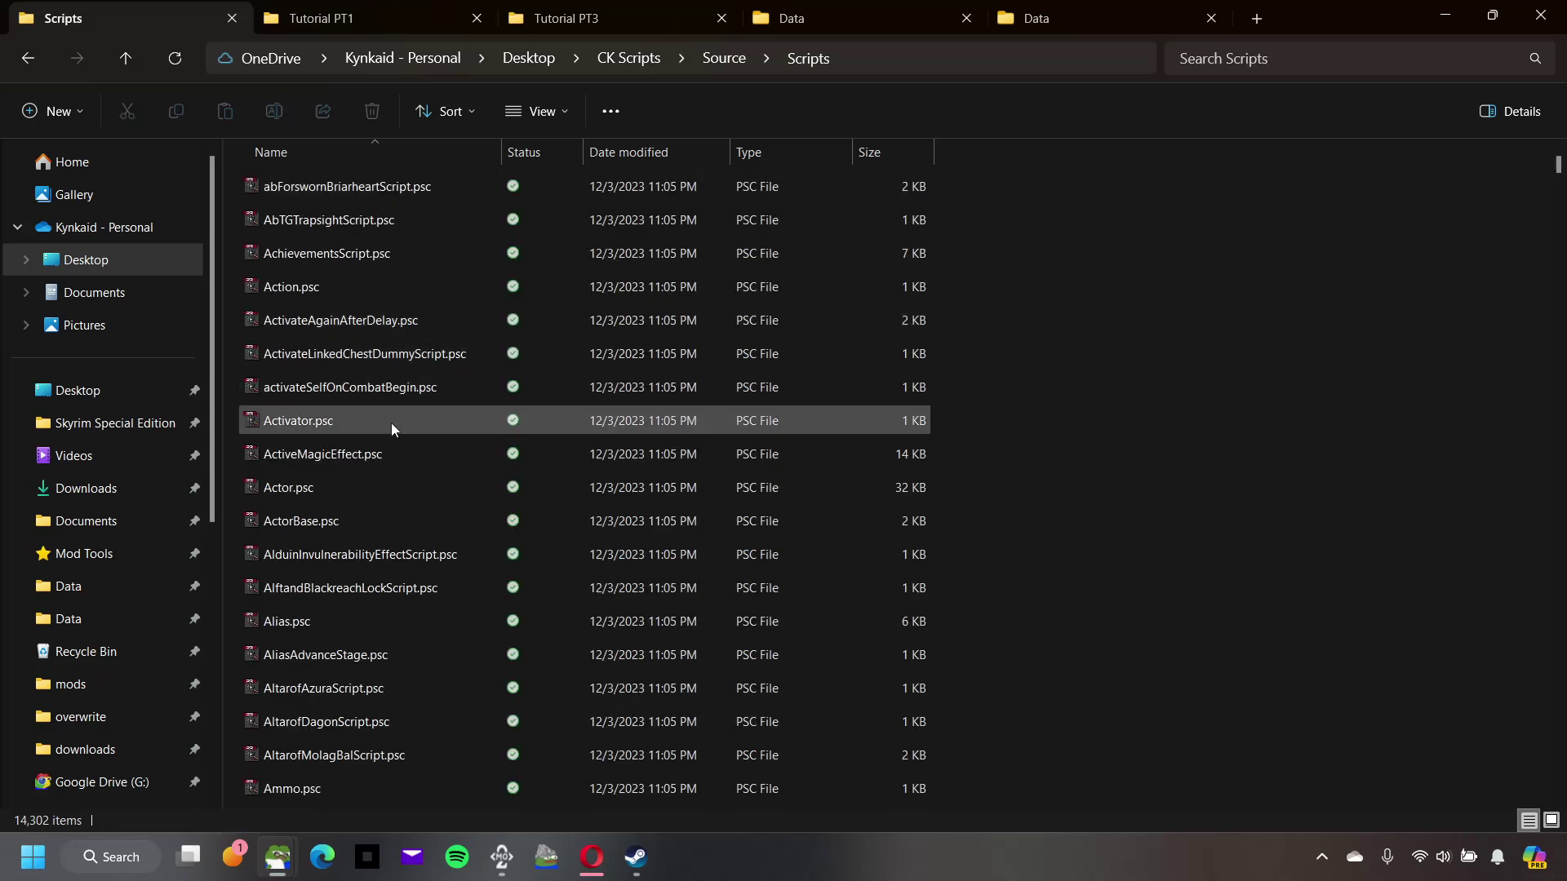
{"action": "left_click", "coordinate": [429, 189]}
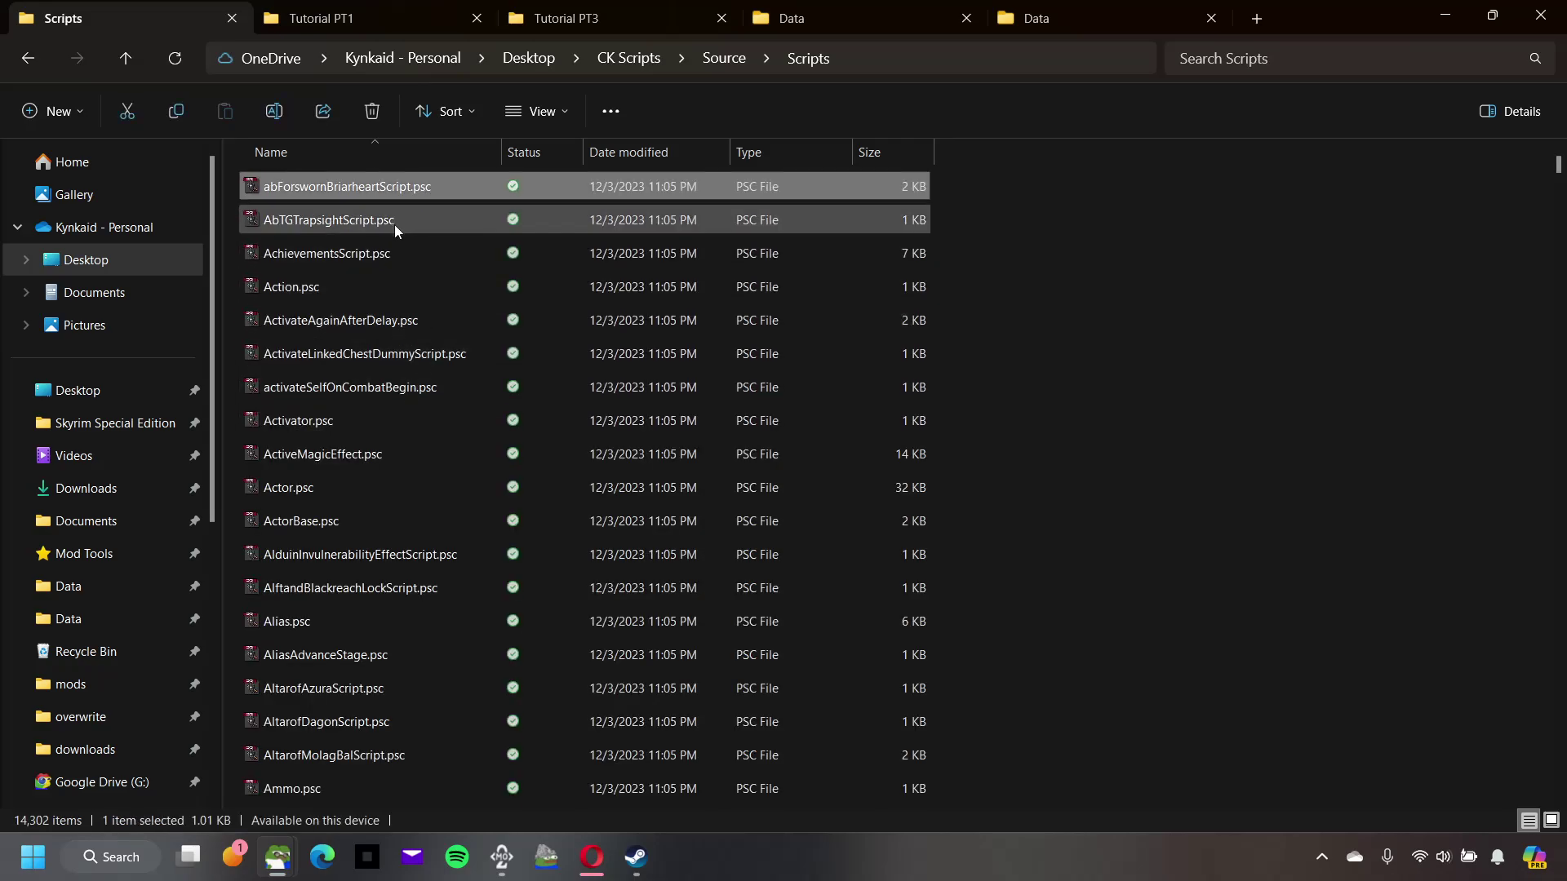
{"action": "left_click", "coordinate": [724, 59]}
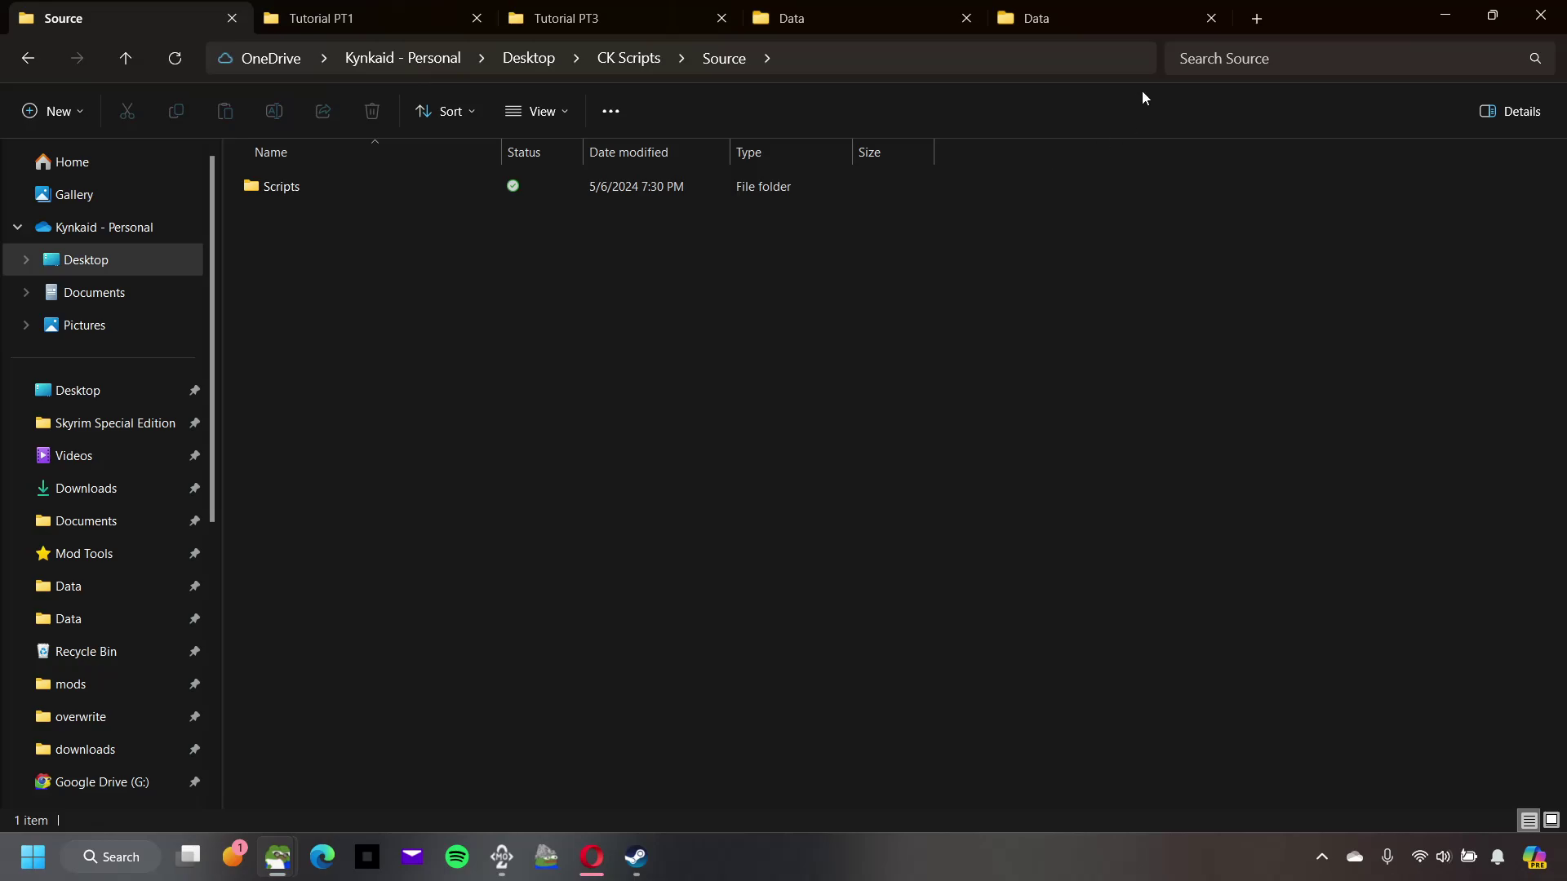
Step: Browse the game's Data\Scripts folder and its Source subfolder
{"action": "left_click", "coordinate": [1032, 20]}
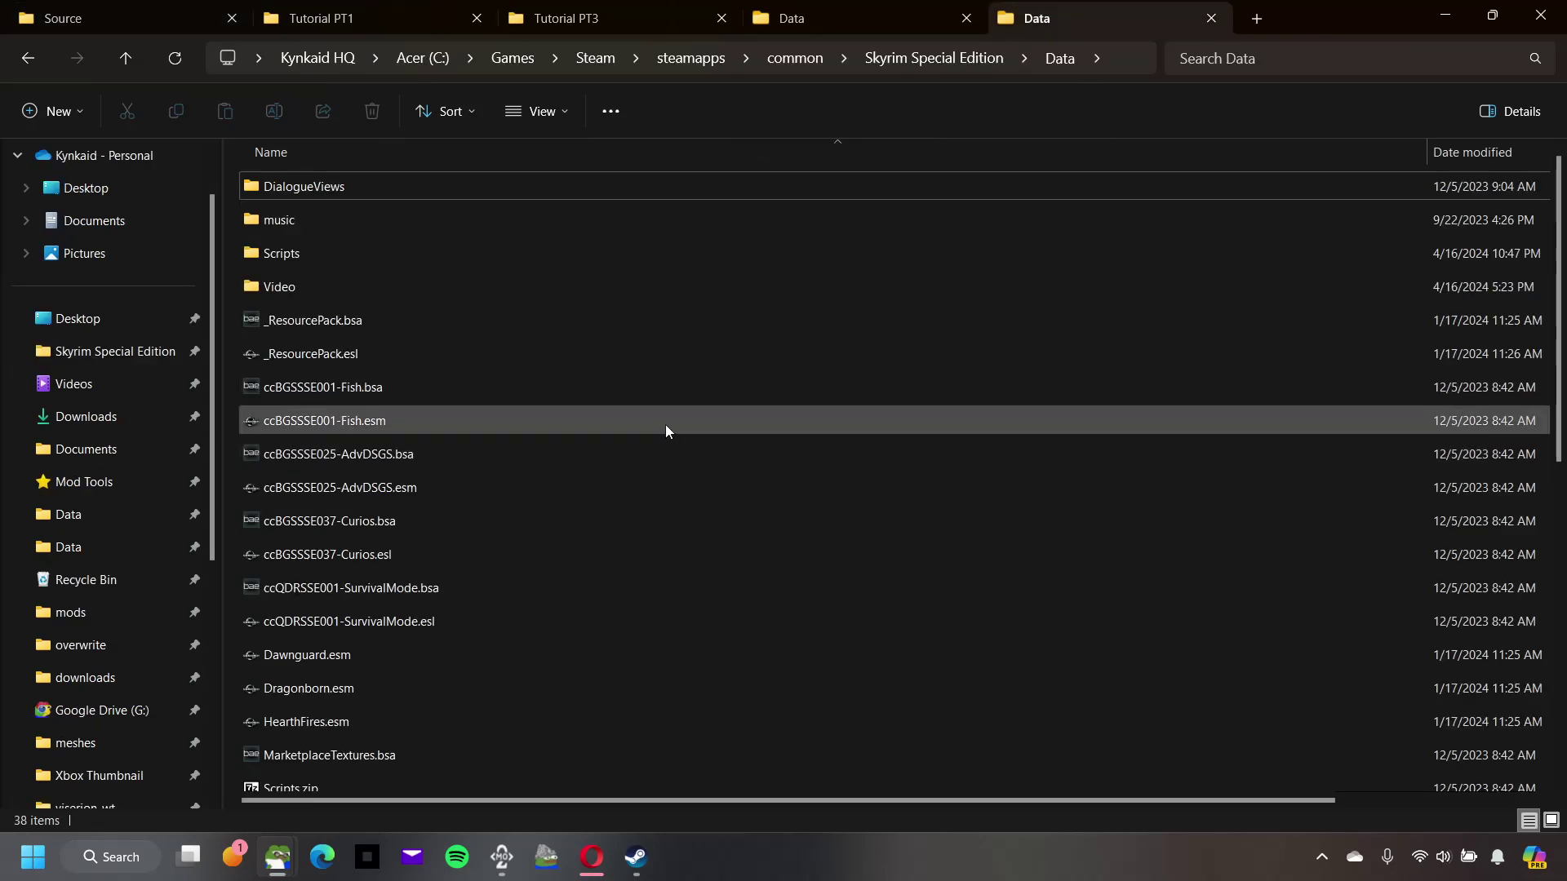
{"action": "double_click", "coordinate": [372, 247]}
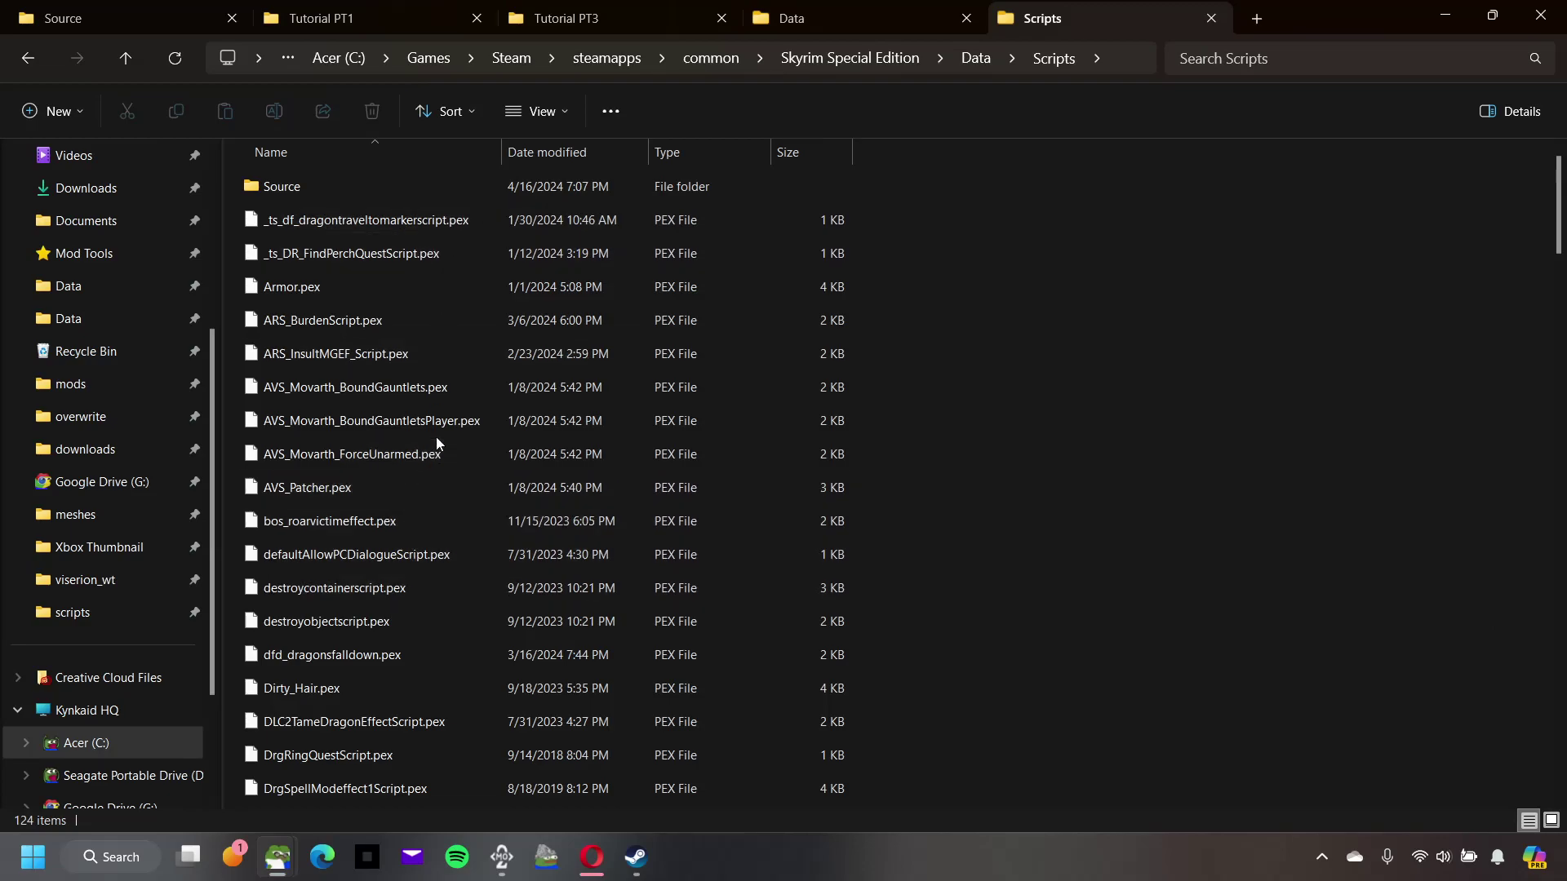
{"action": "double_click", "coordinate": [321, 193]}
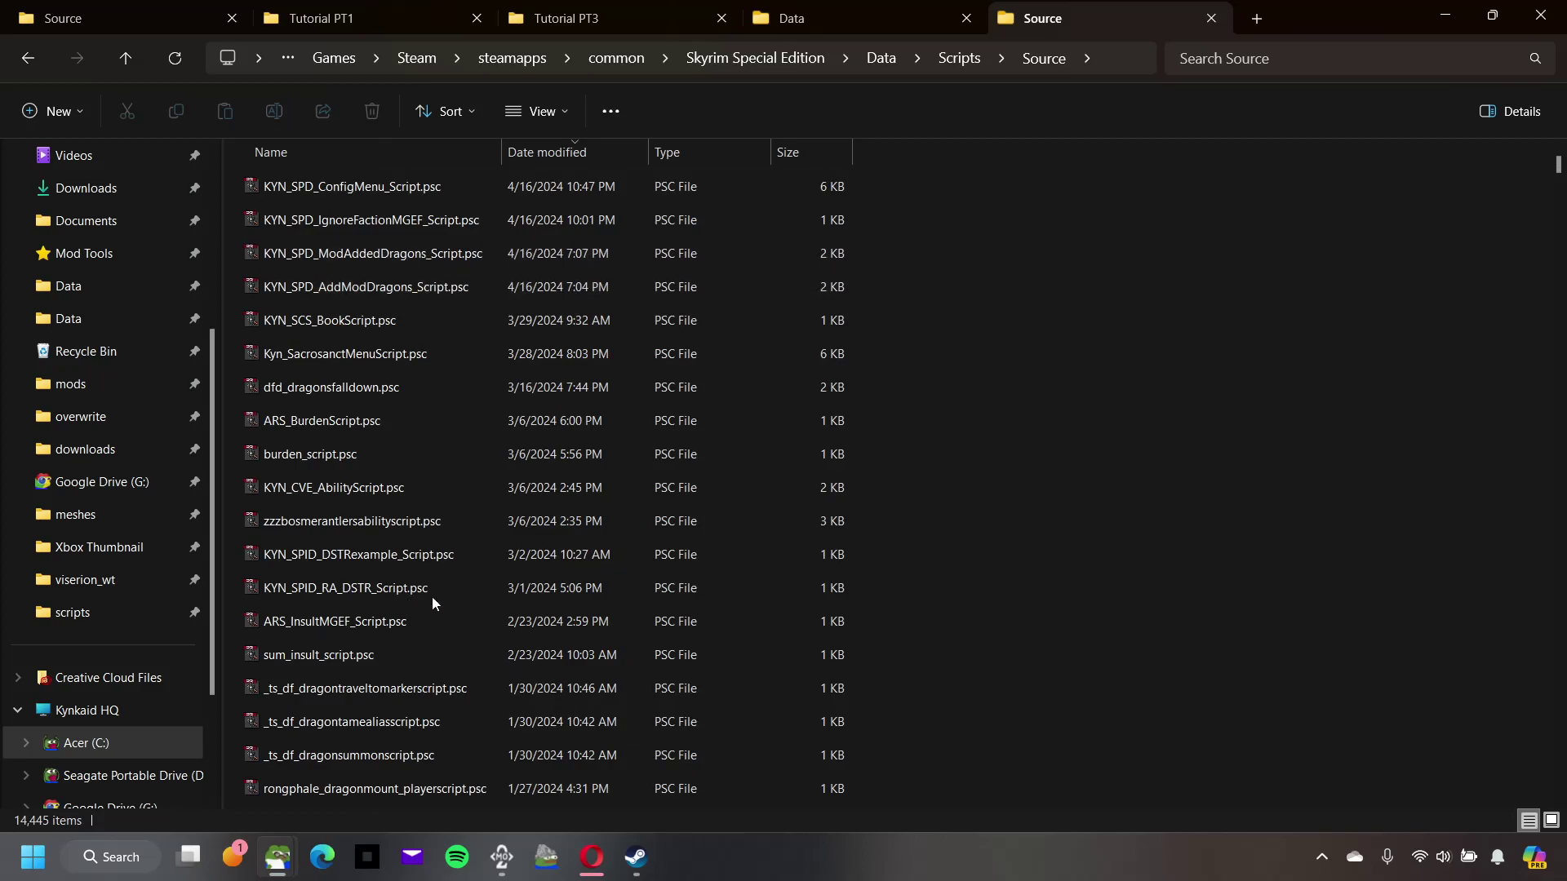
{"action": "left_click", "coordinate": [934, 58]}
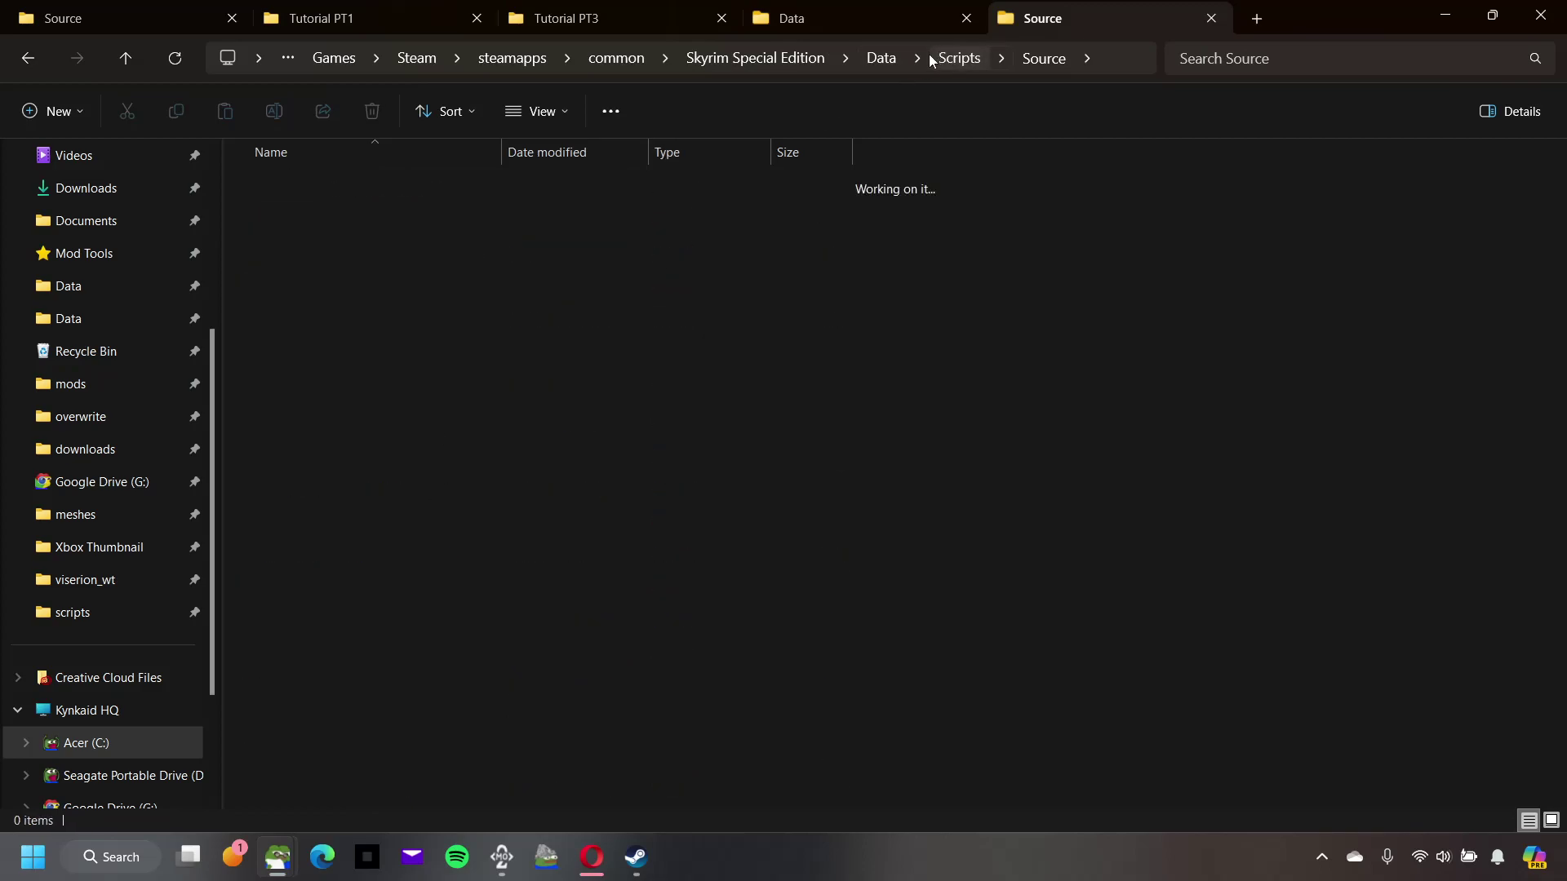
Step: Inspect the three compiled .pex scripts in Tutorial PT1\scripts, then minimize Explorer
{"action": "left_click", "coordinate": [385, 10]}
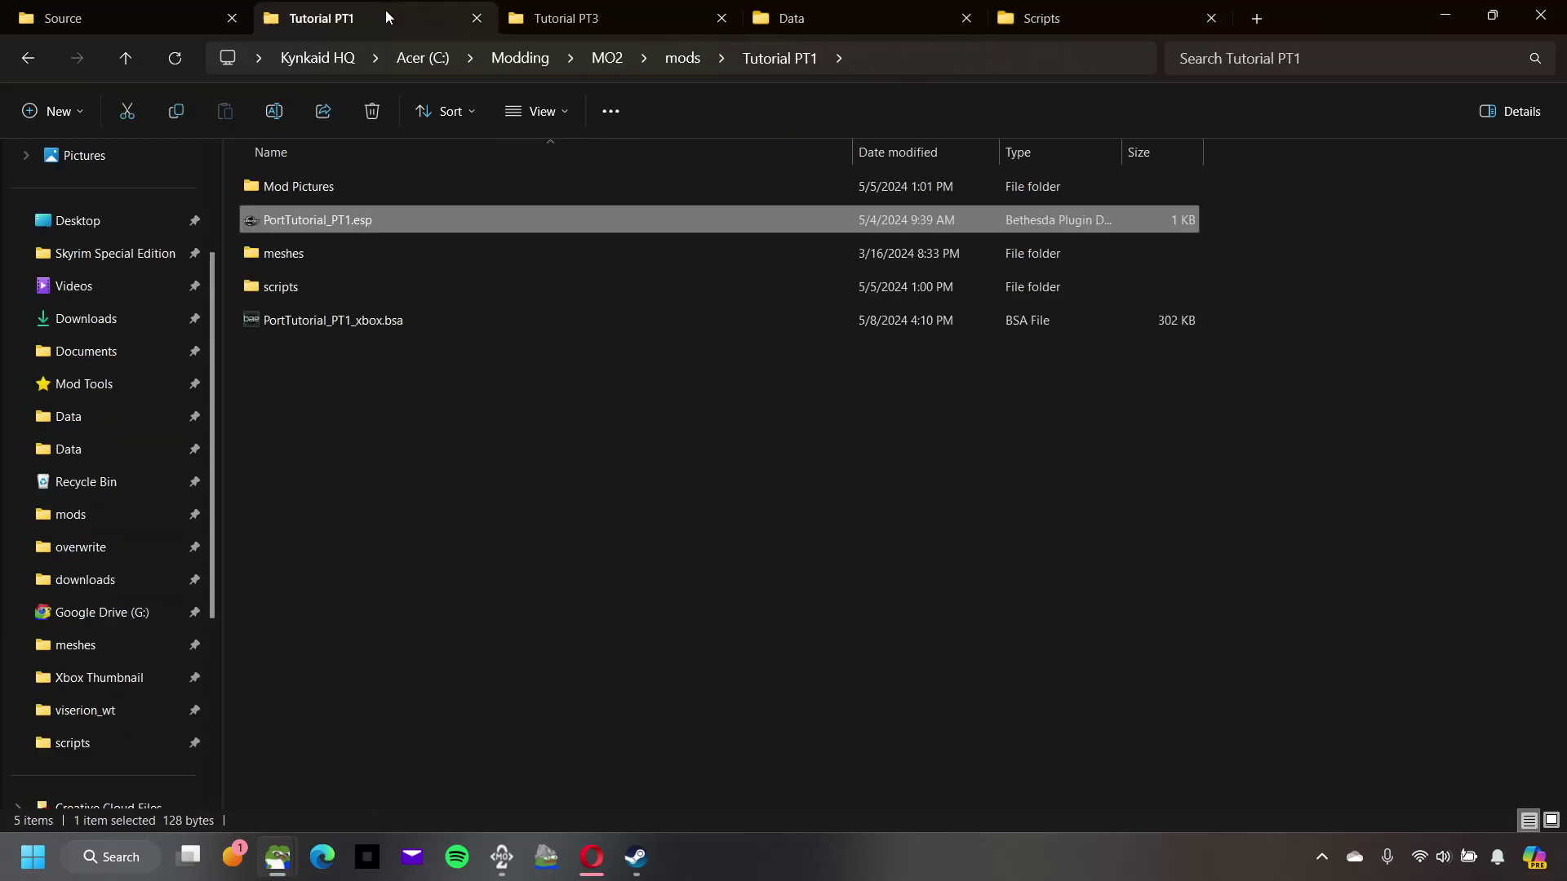
{"action": "double_click", "coordinate": [358, 293]}
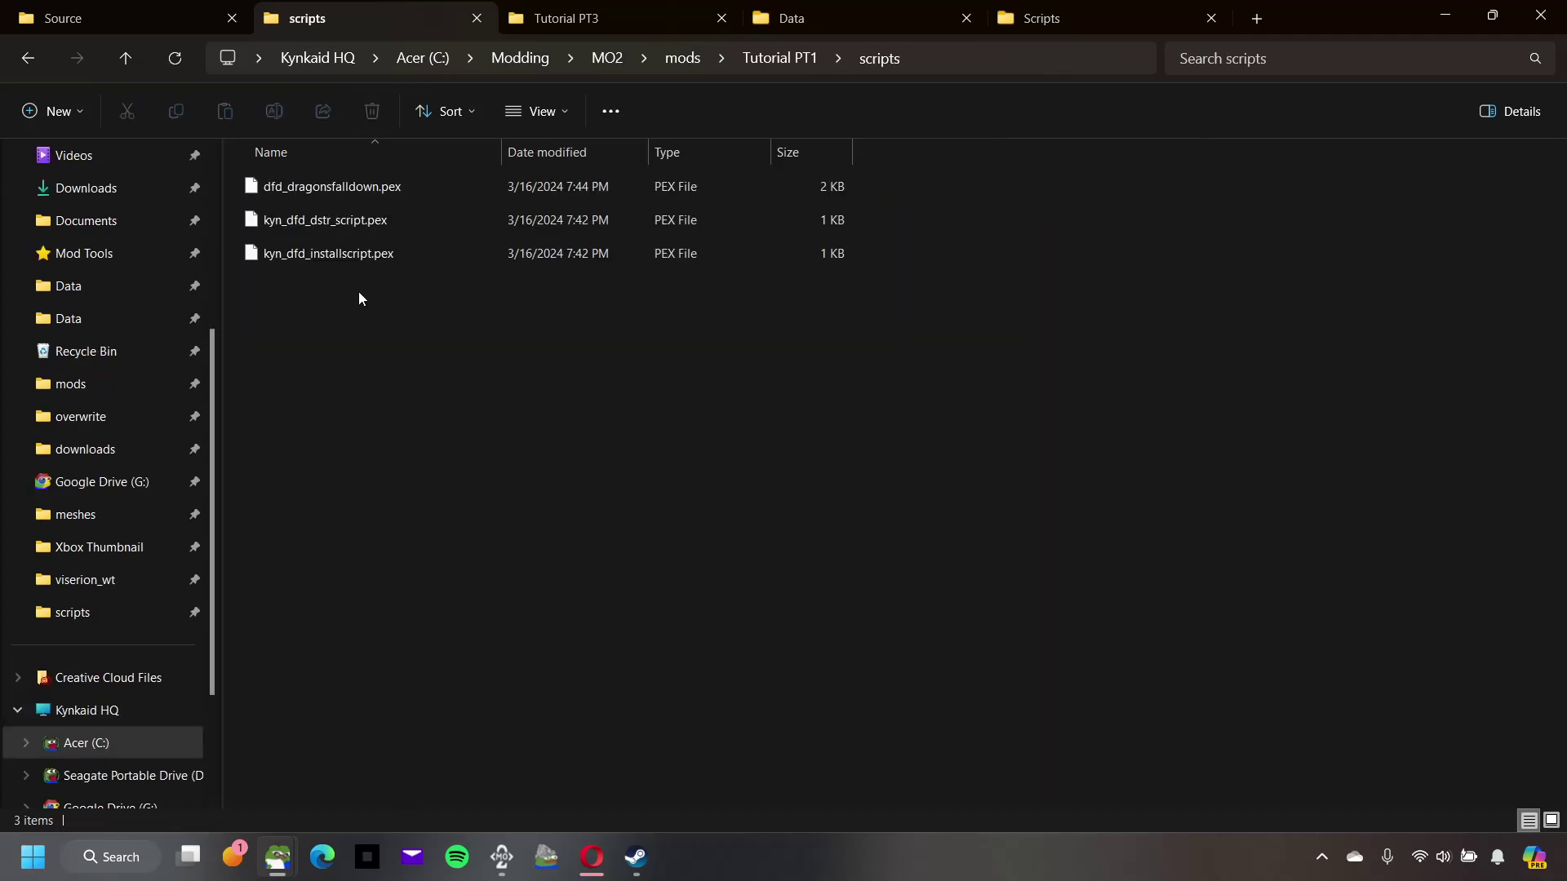
{"action": "left_click_drag", "start_coordinate": [350, 281], "coordinate": [369, 188]}
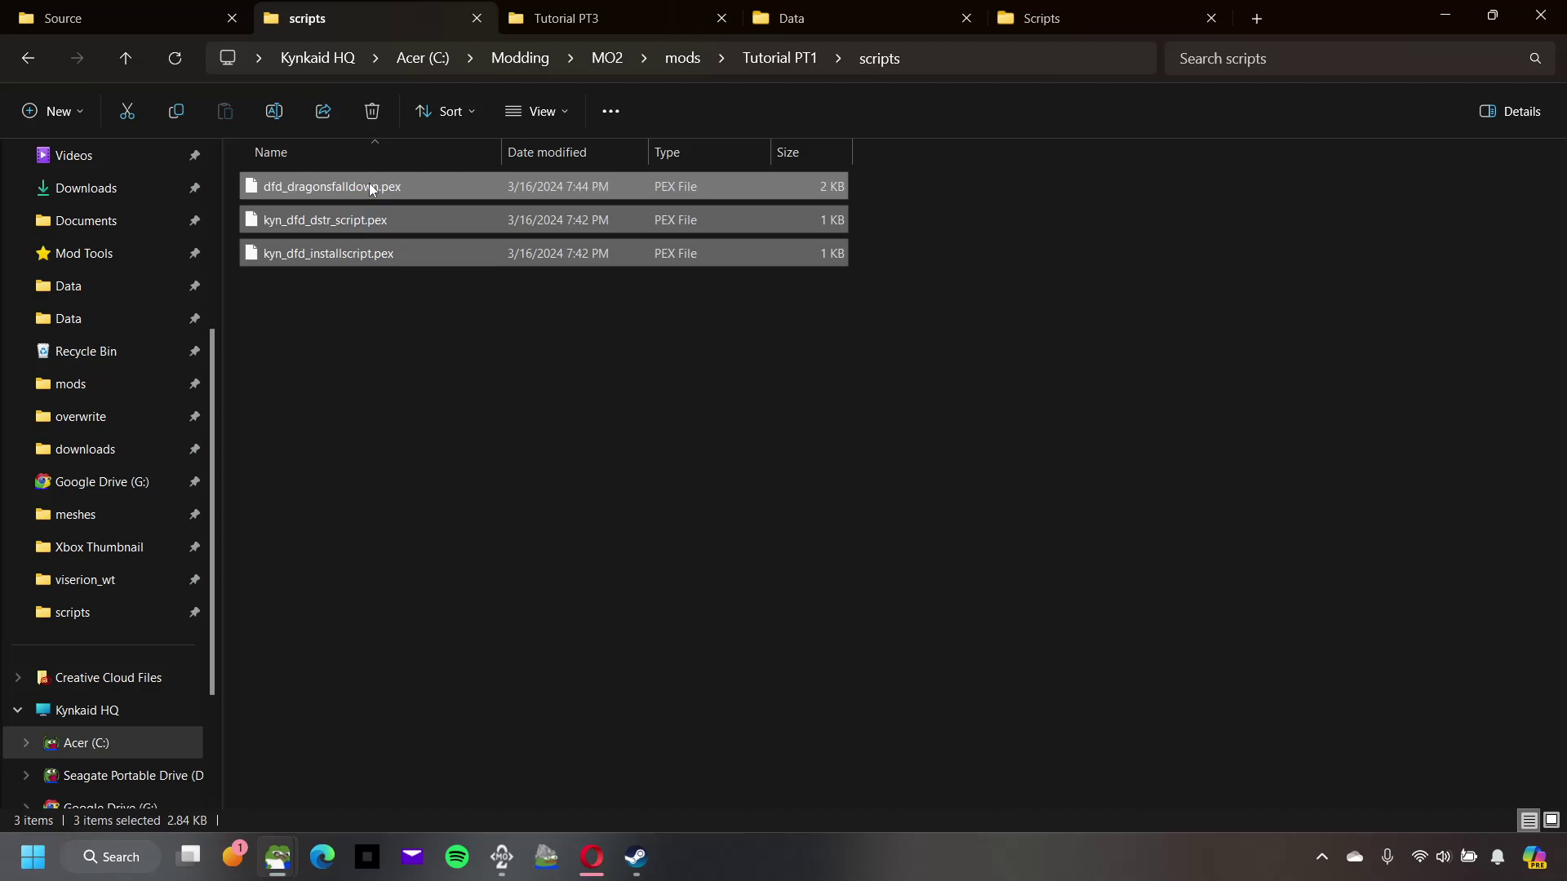
{"action": "left_click", "coordinate": [365, 295]}
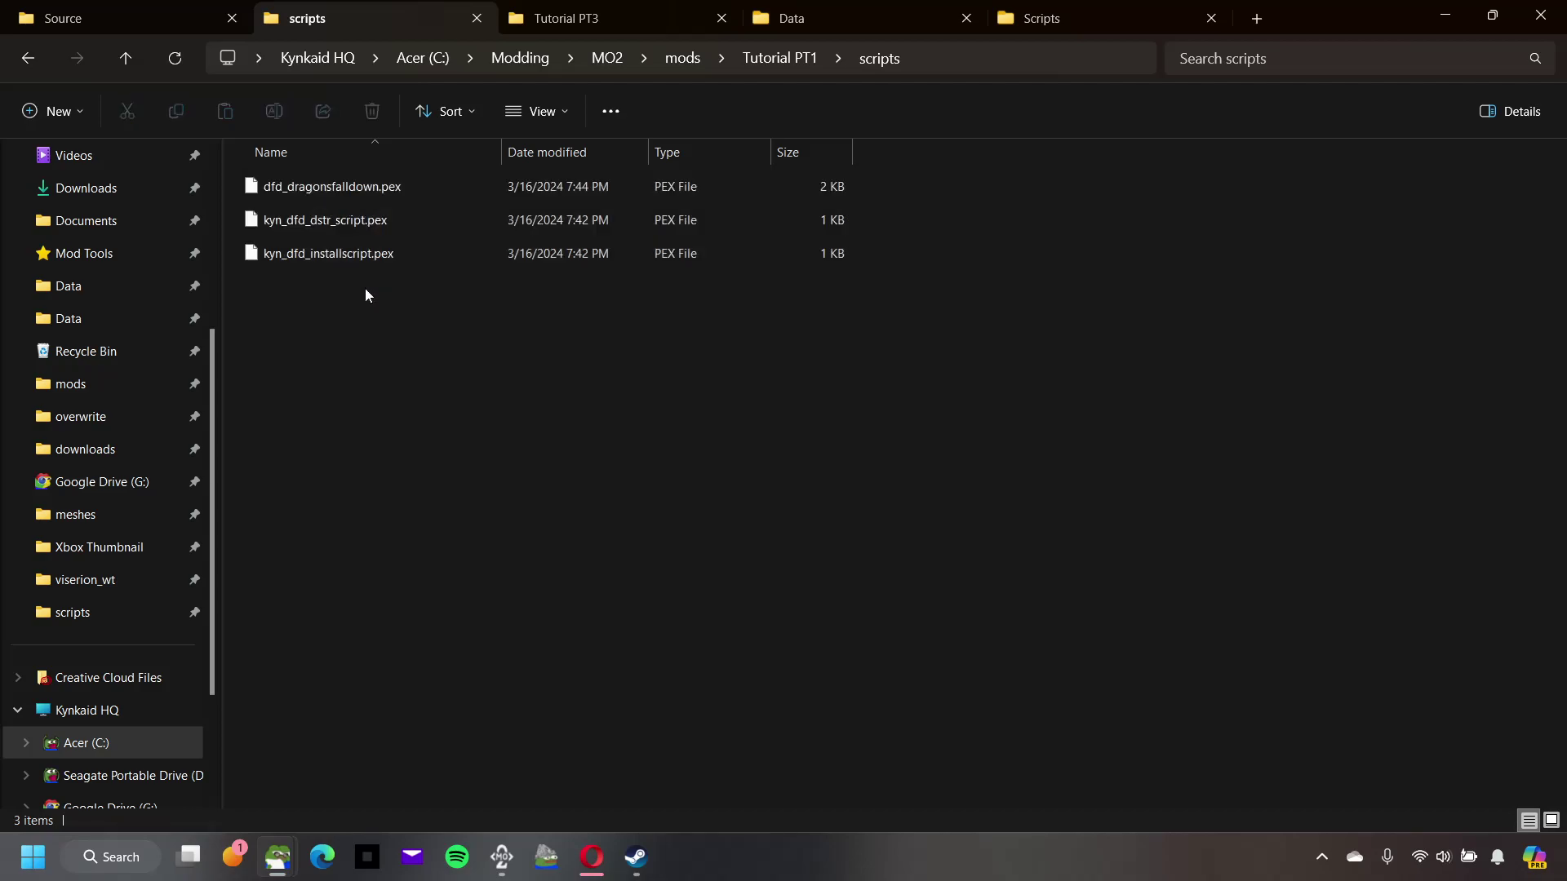
{"action": "left_click", "coordinate": [799, 68]}
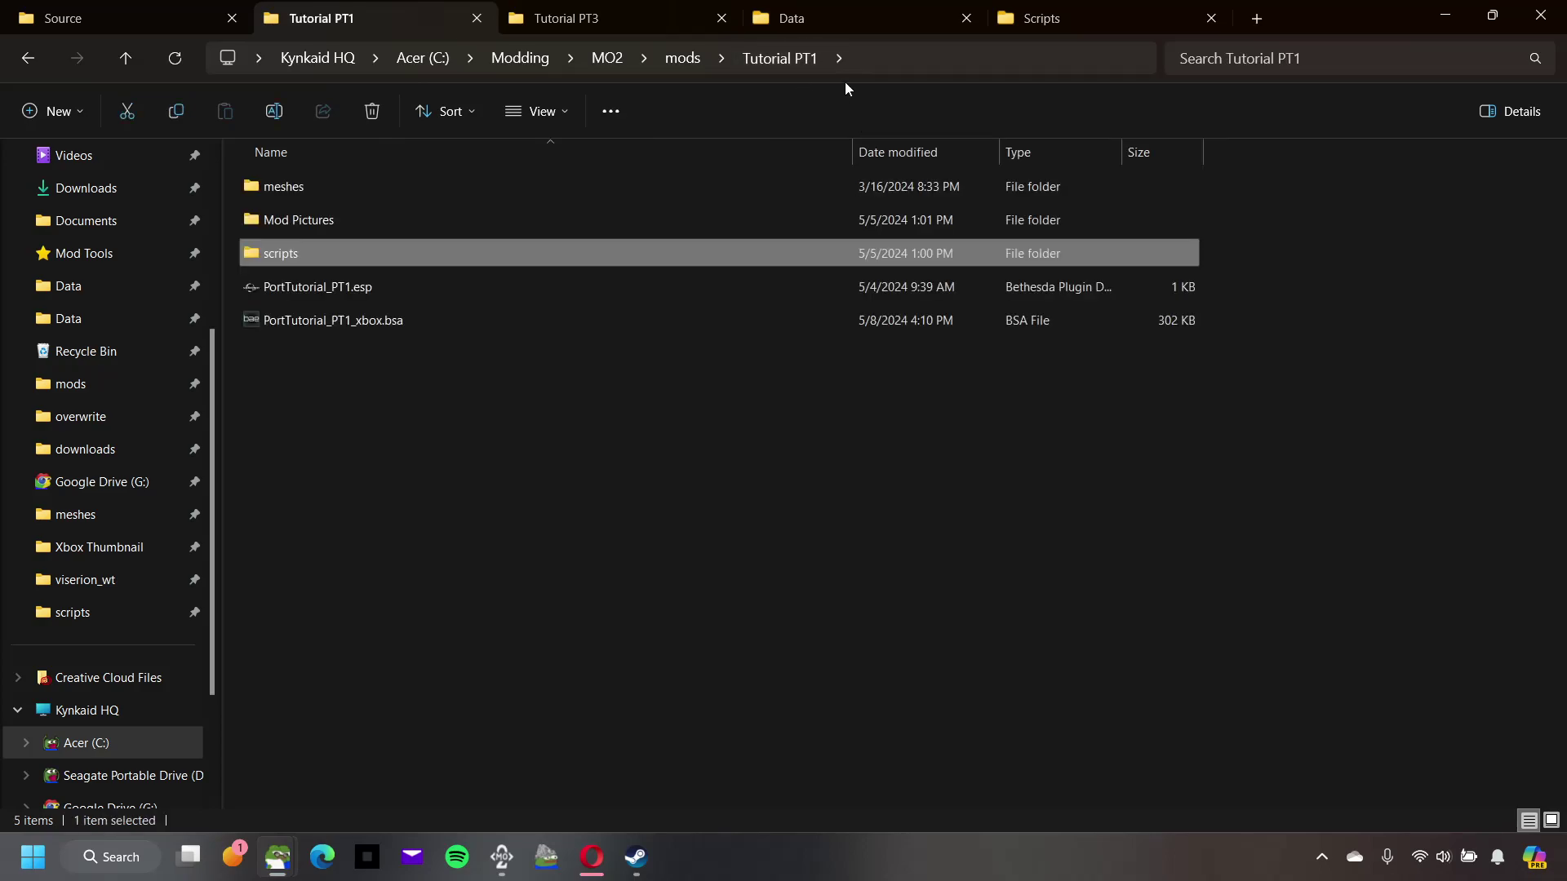
{"action": "left_click", "coordinate": [1070, 22]}
{"action": "left_click", "coordinate": [1432, 17]}
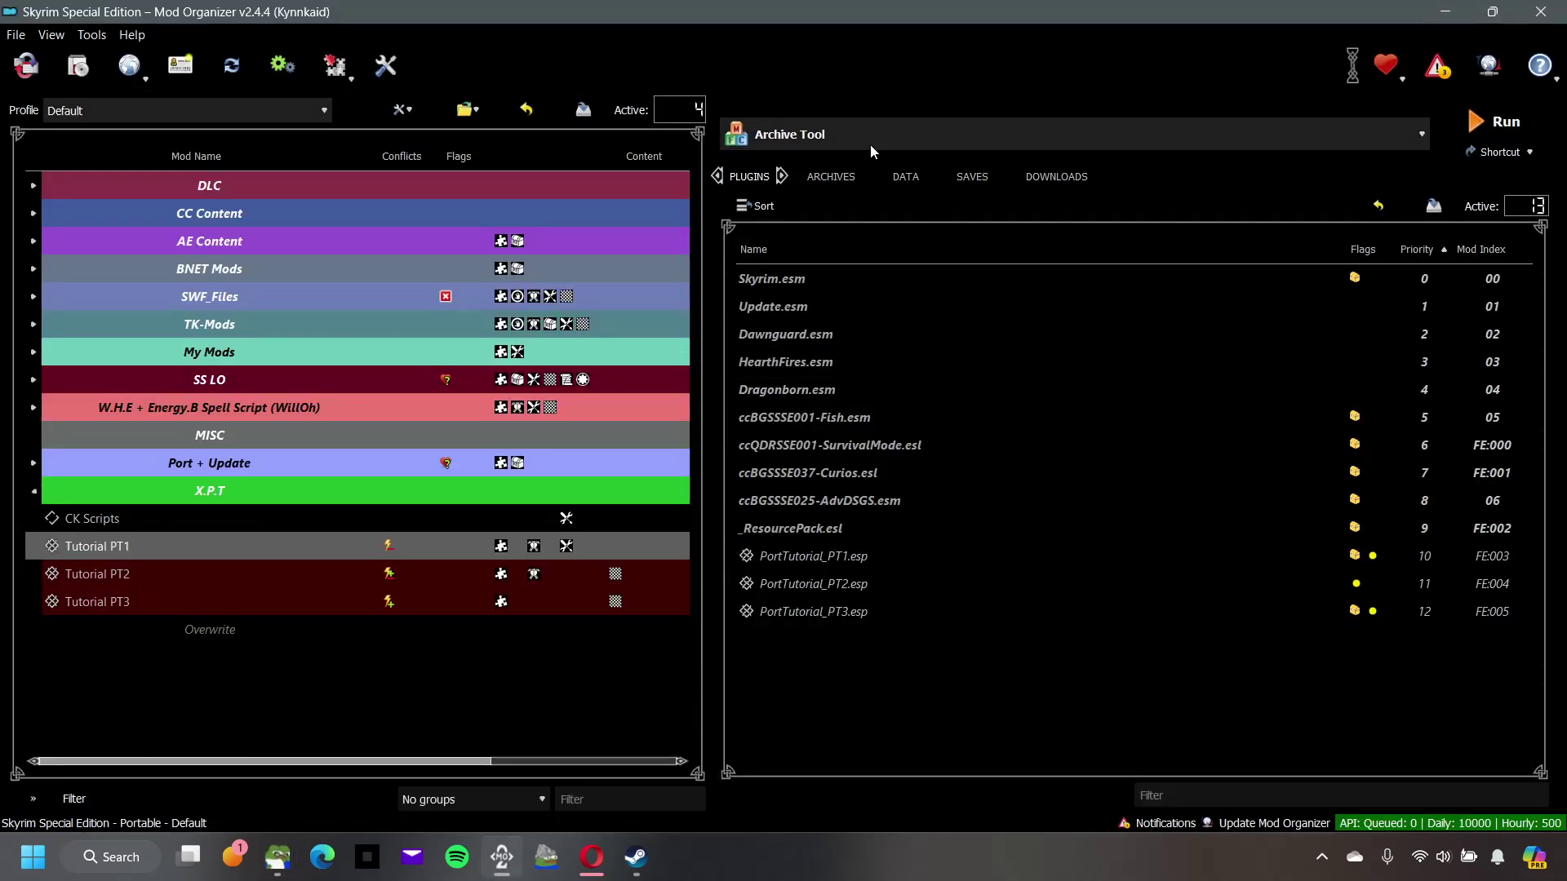
Step: Set Creation Kit as the executable and bring the Data\Scripts Explorer window back
{"action": "left_click", "coordinate": [870, 145]}
{"action": "left_click", "coordinate": [823, 302]}
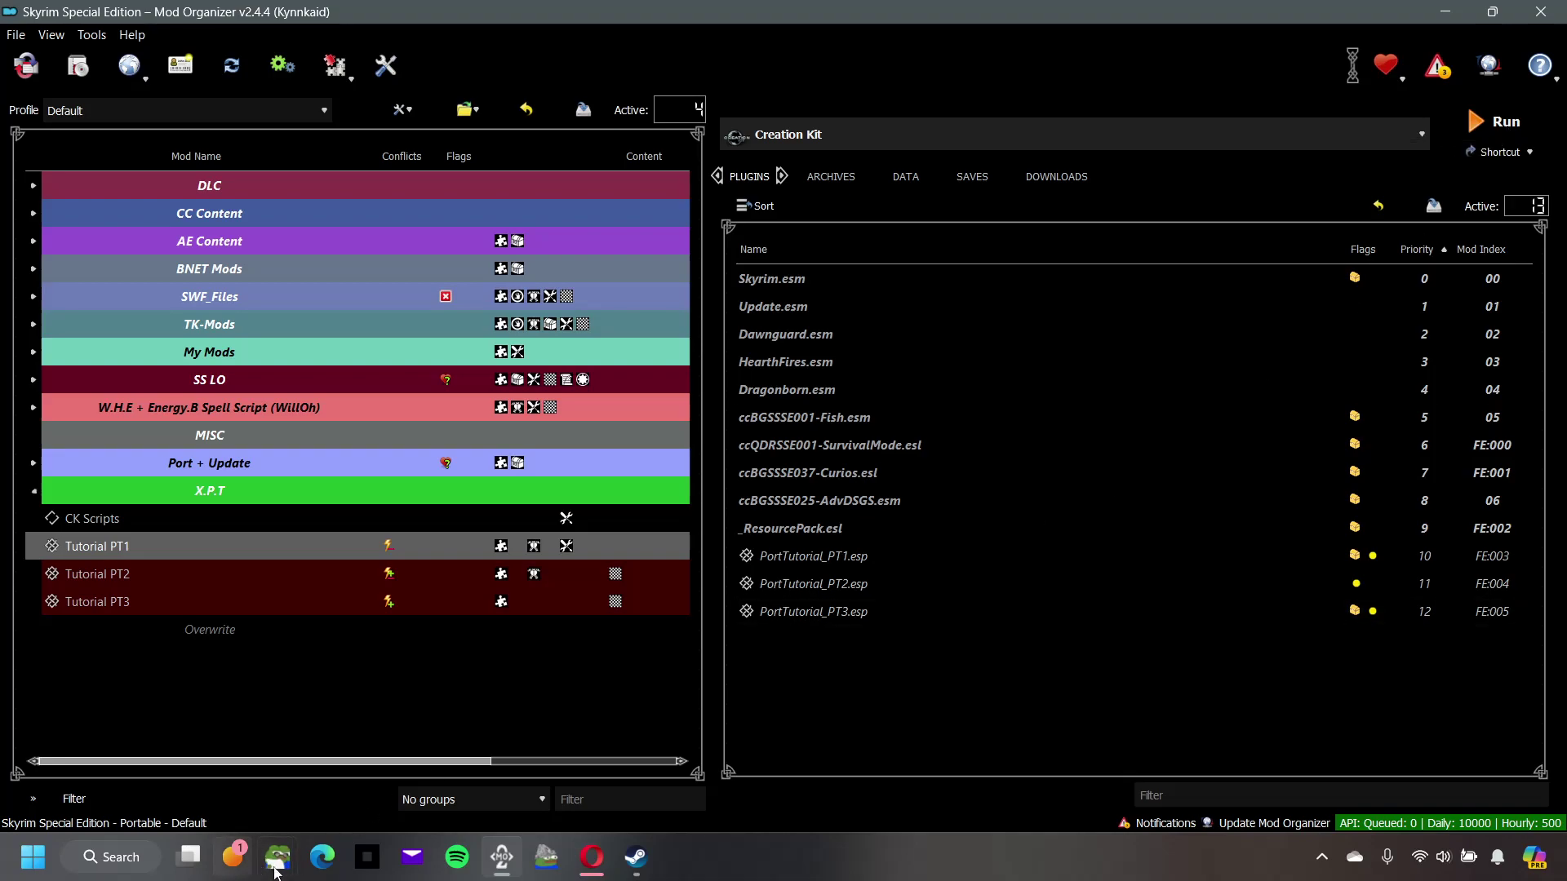
{"action": "mouse_move", "coordinate": [287, 871]}
{"action": "left_click", "coordinate": [266, 781]}
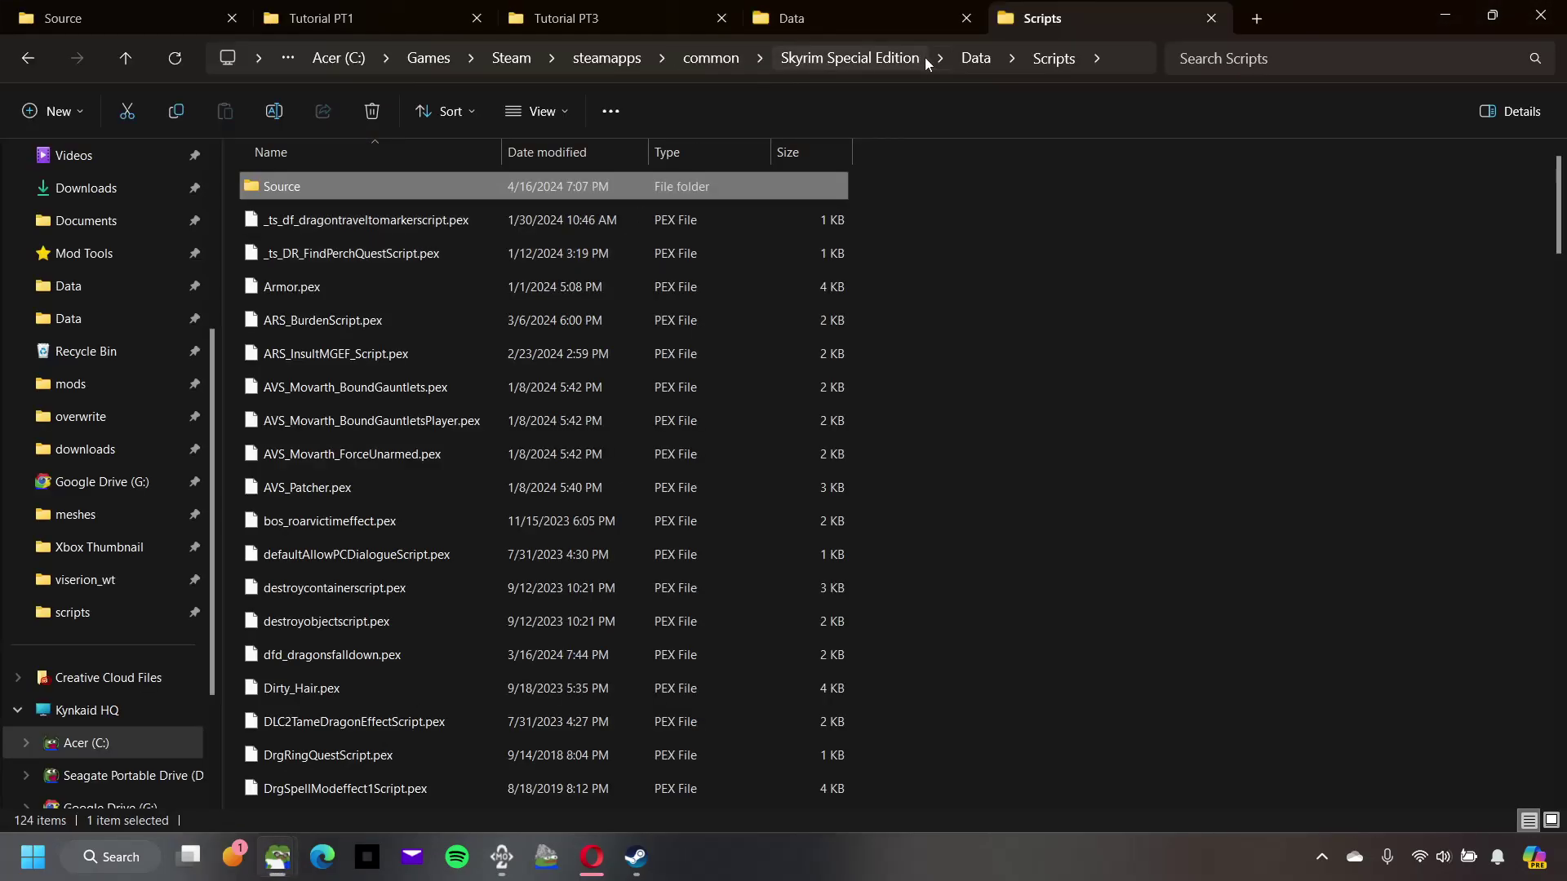
Step: Browse the Skyrim Data folder's Video and ccBGSSSE037-Curios.bsa, then minimize Explorer
{"action": "left_click", "coordinate": [975, 58]}
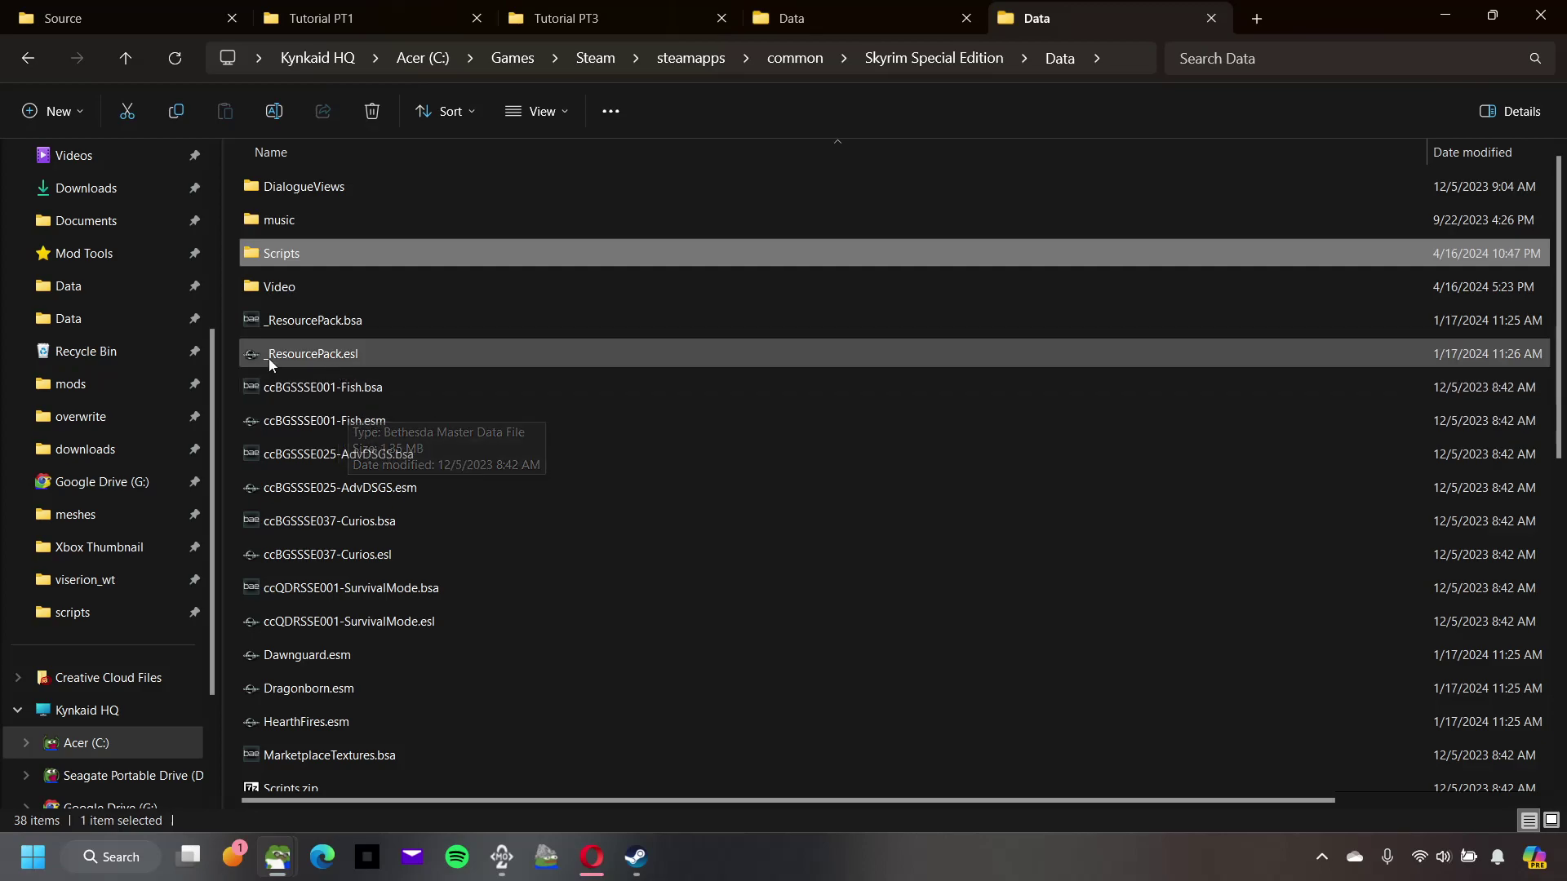
{"action": "left_click", "coordinate": [327, 291]}
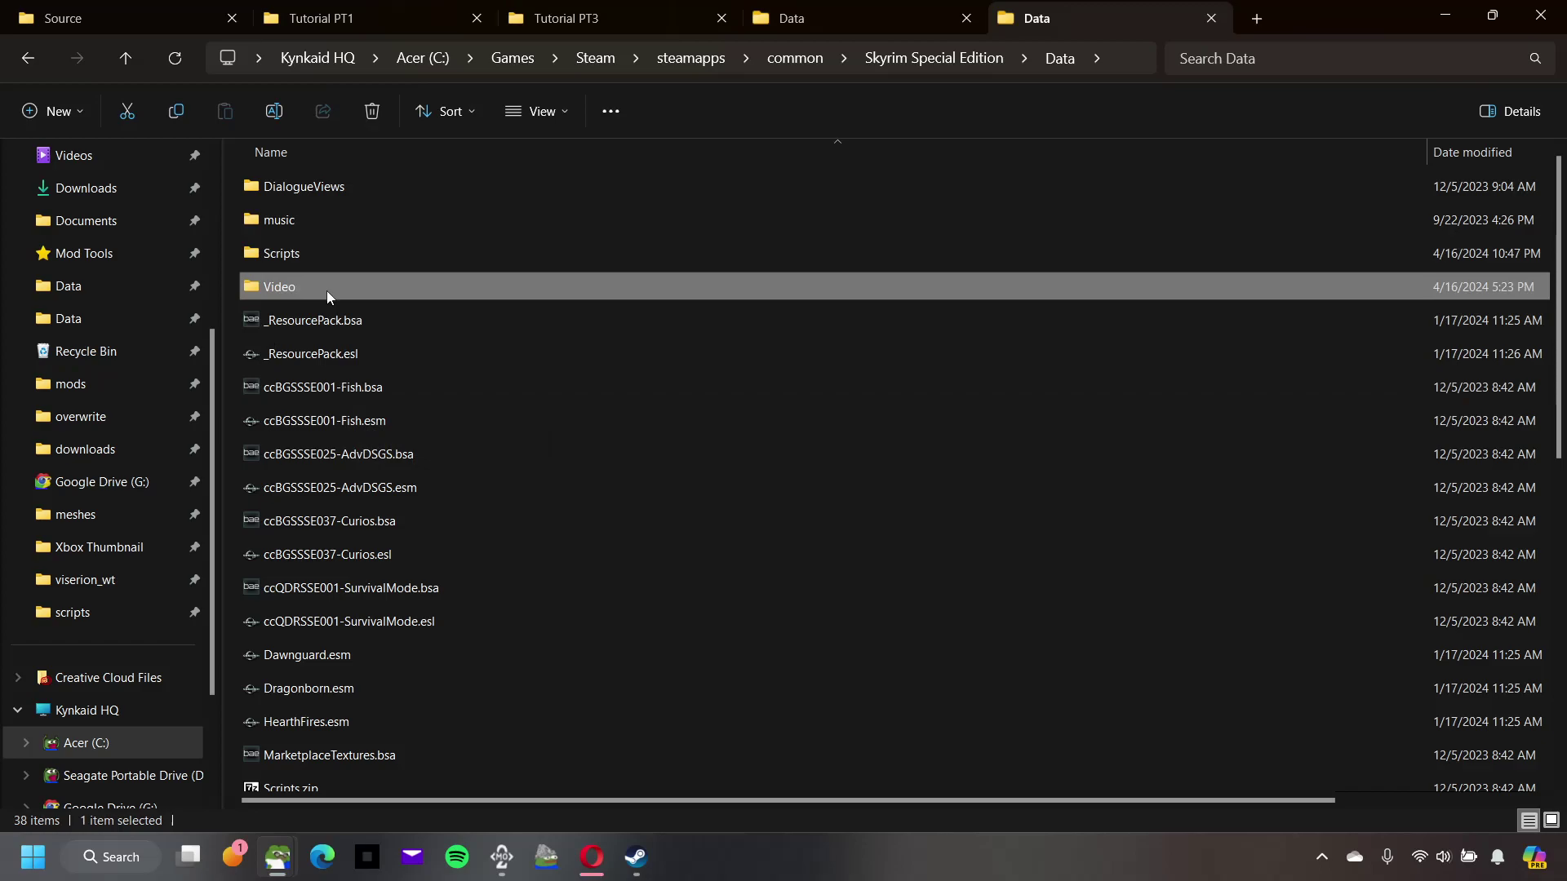
{"action": "left_click", "coordinate": [346, 529]}
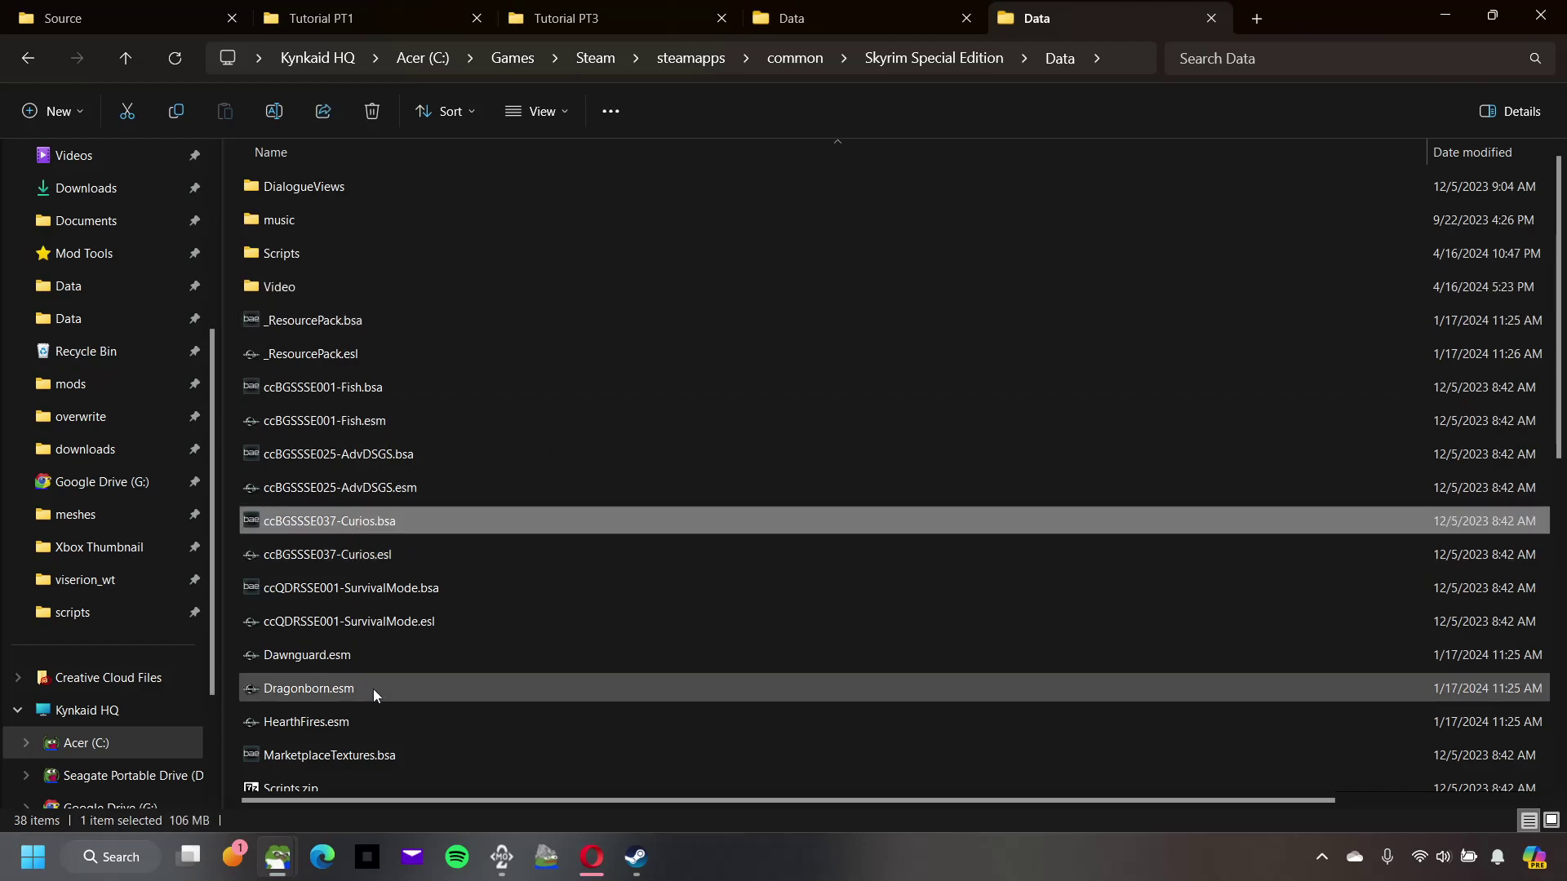
{"action": "scroll", "coordinate": [374, 689], "scroll_direction": "down", "scroll_amount": 1}
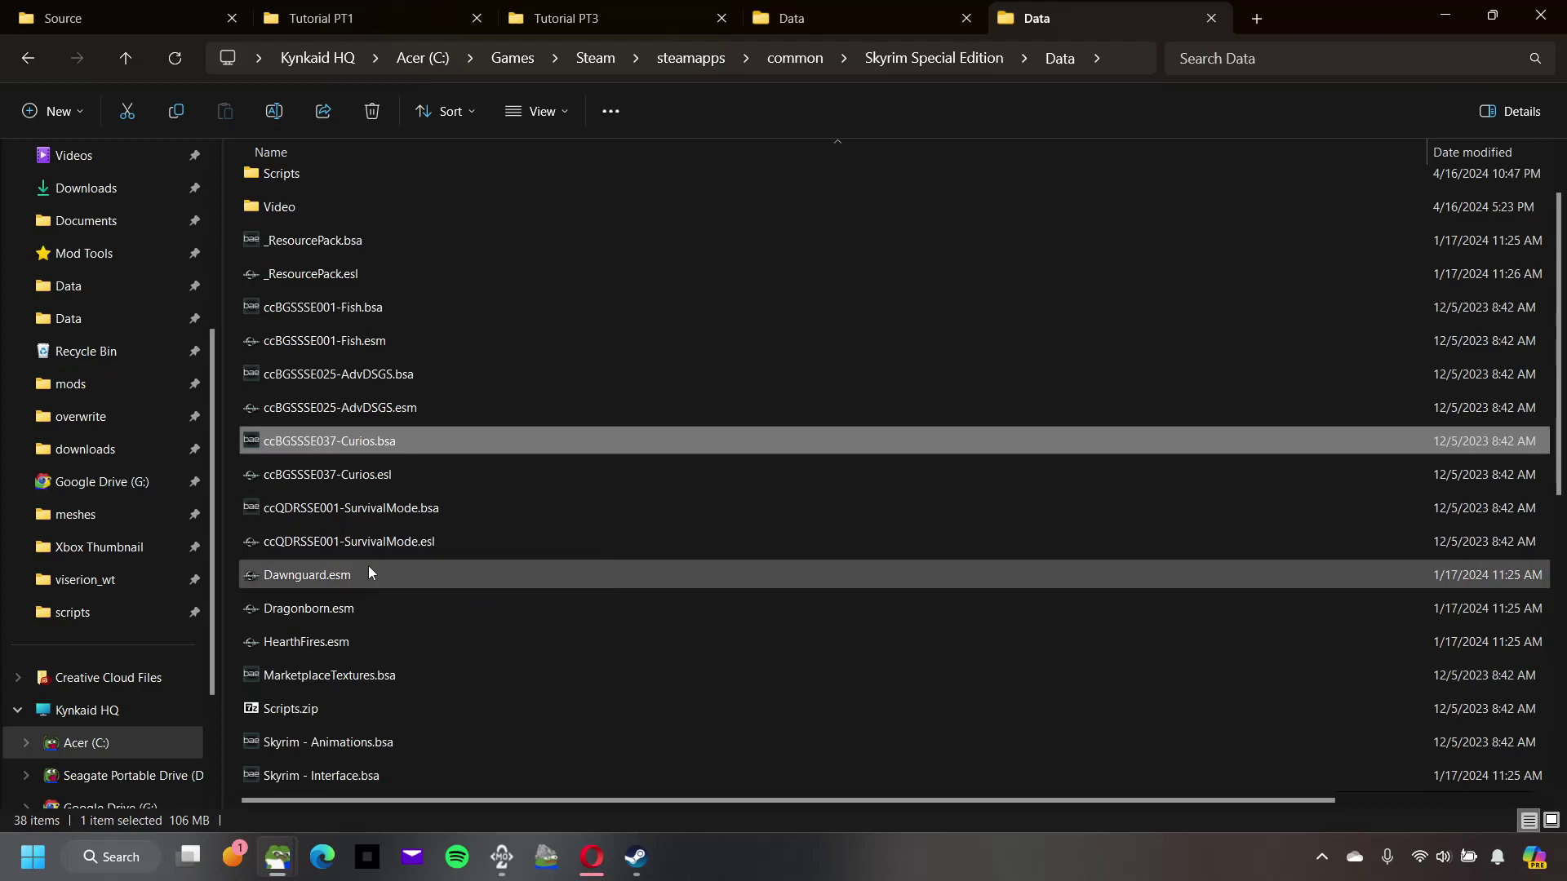
{"action": "left_click", "coordinate": [1445, 18]}
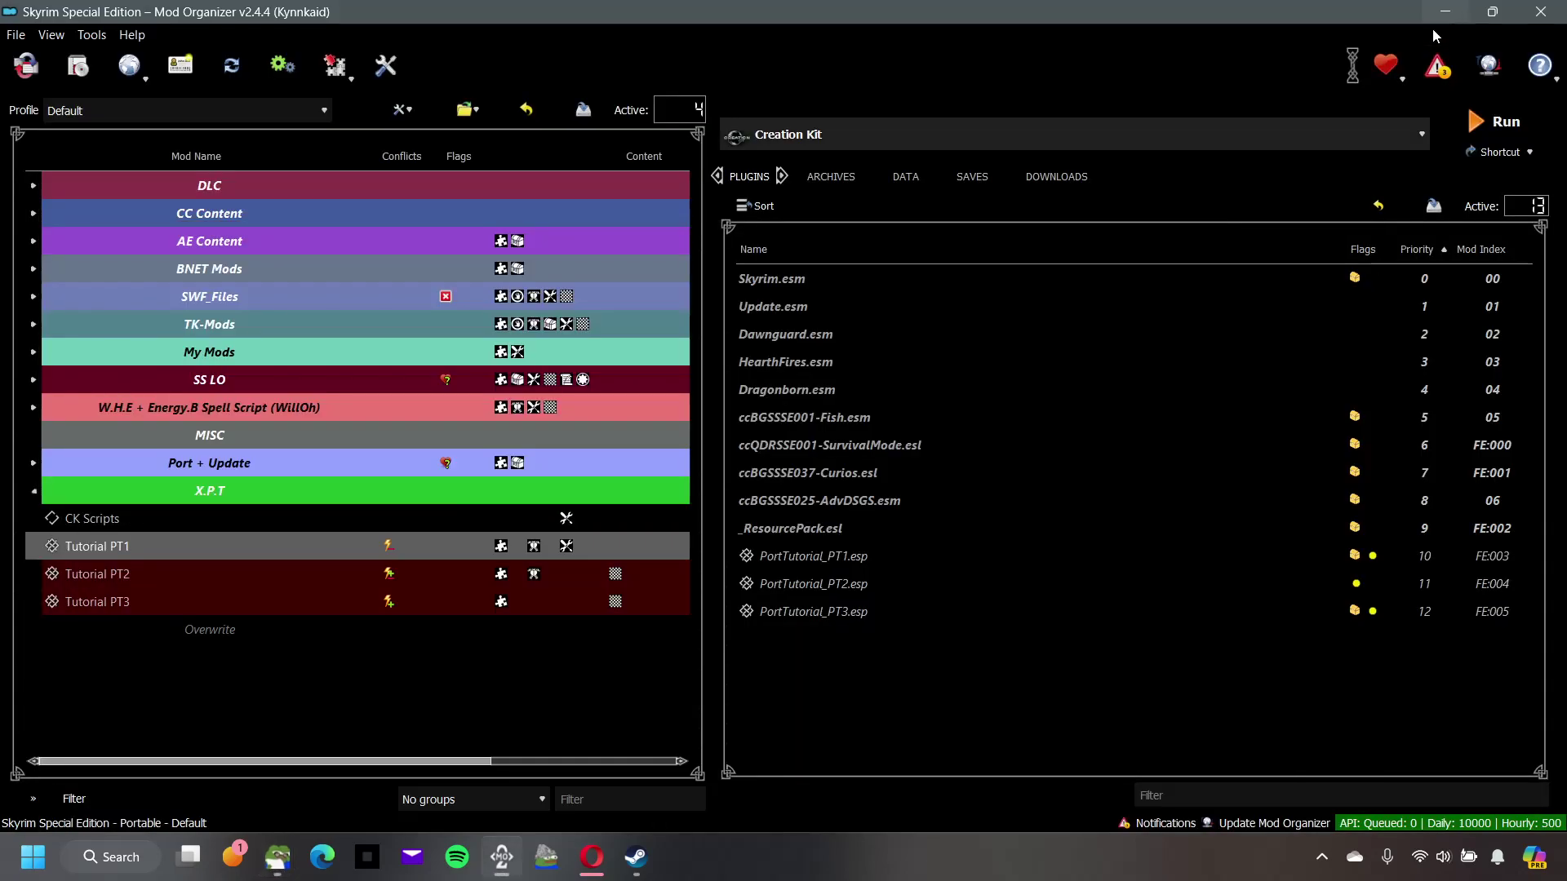
Step: Run Creation Kit from Mod Organizer 2's executable launcher
{"action": "left_click", "coordinate": [1482, 123]}
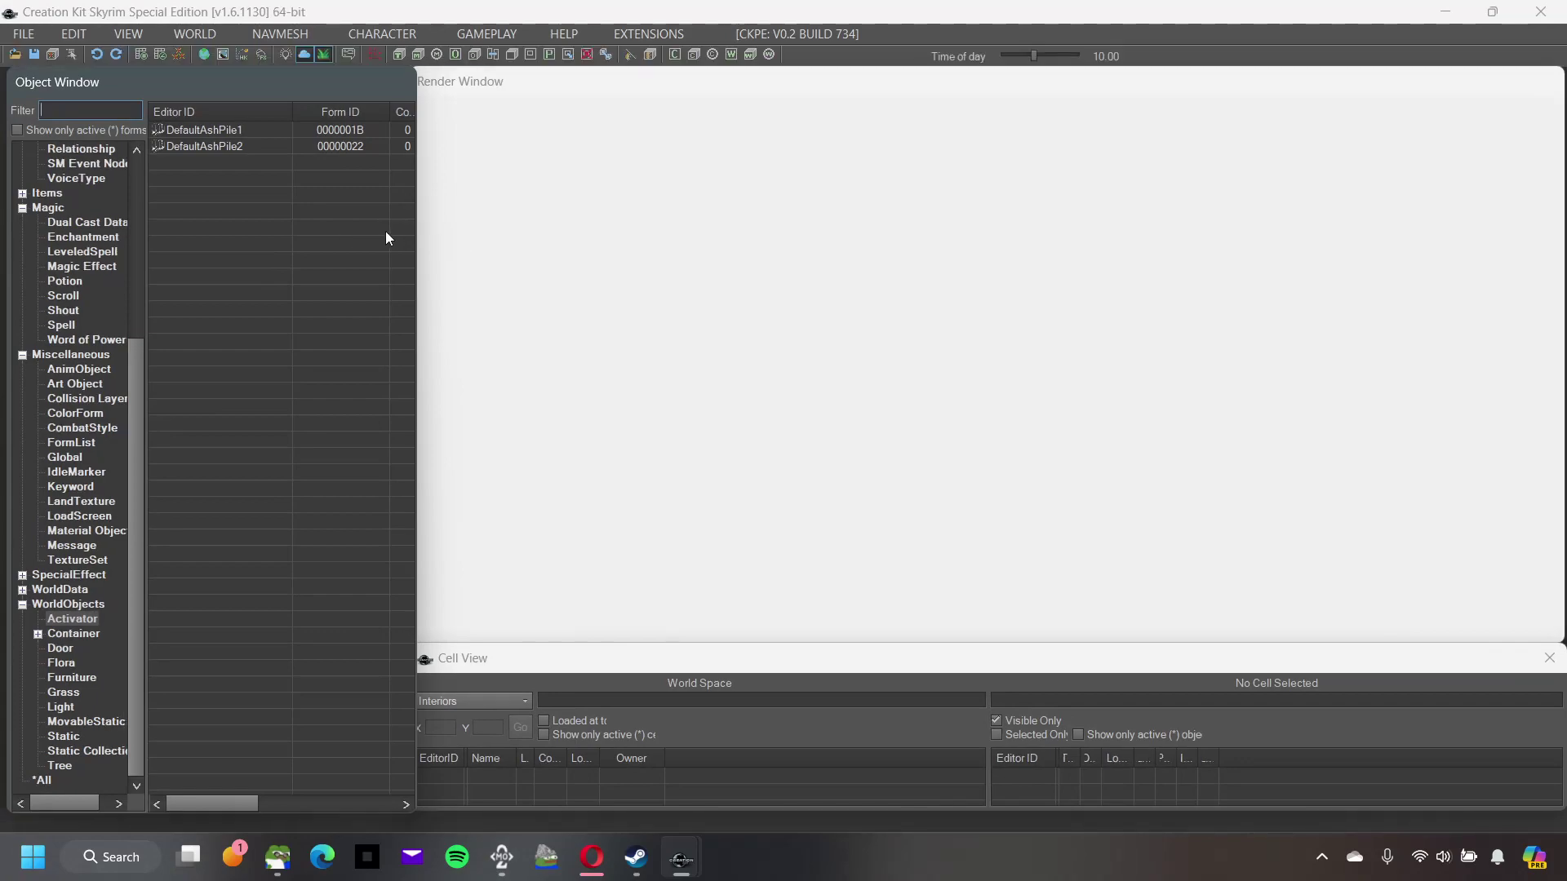
Step: In File > Data, make PortTutorial_PT1.esp the active file and load it
{"action": "left_click", "coordinate": [32, 34]}
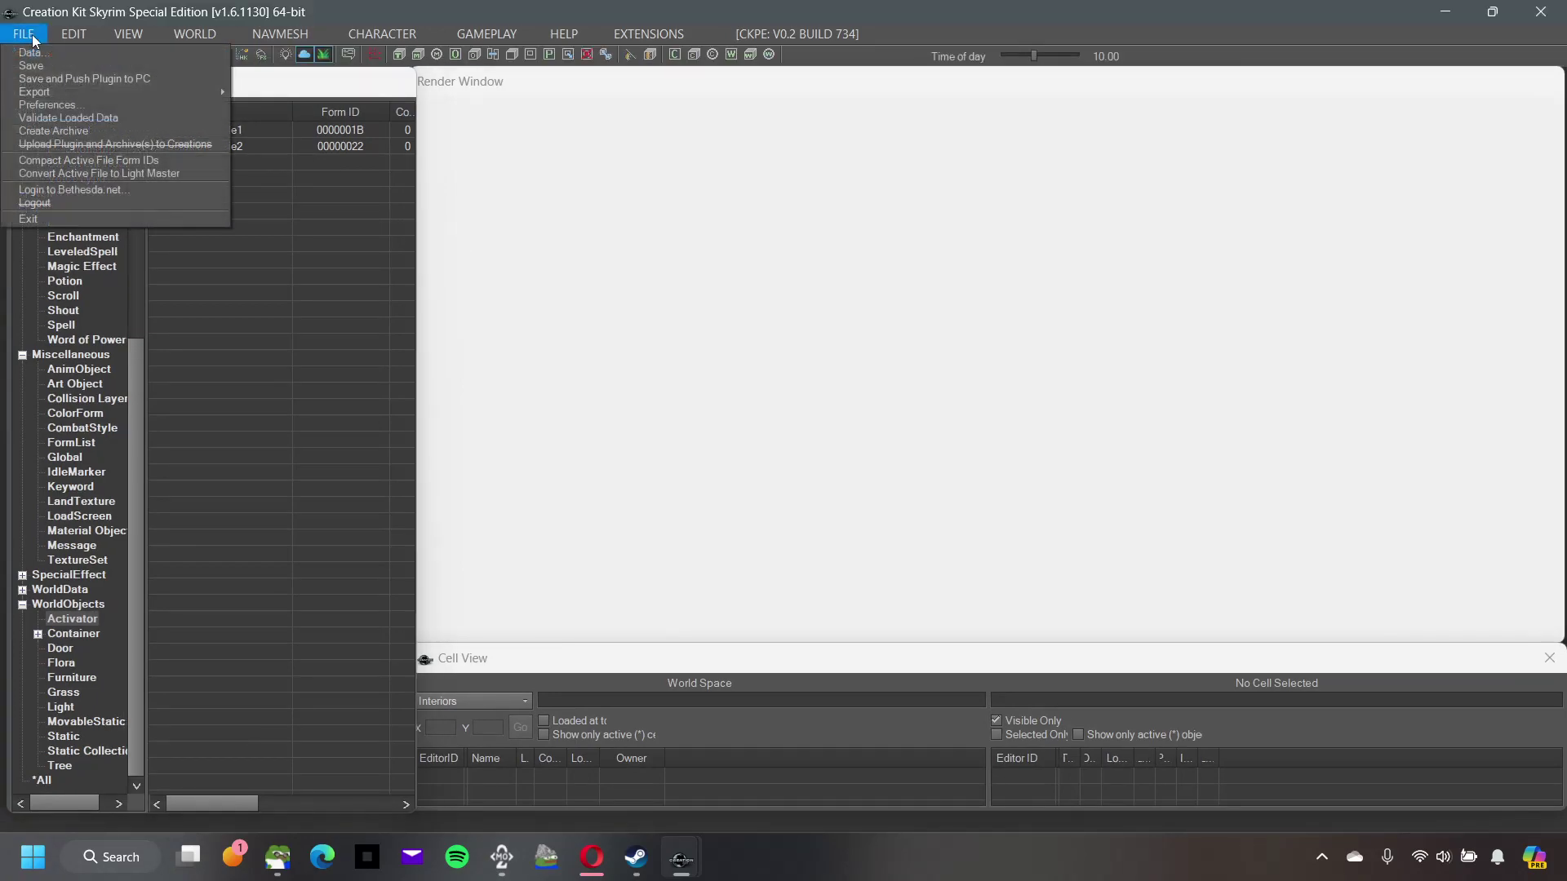
{"action": "left_click", "coordinate": [65, 52]}
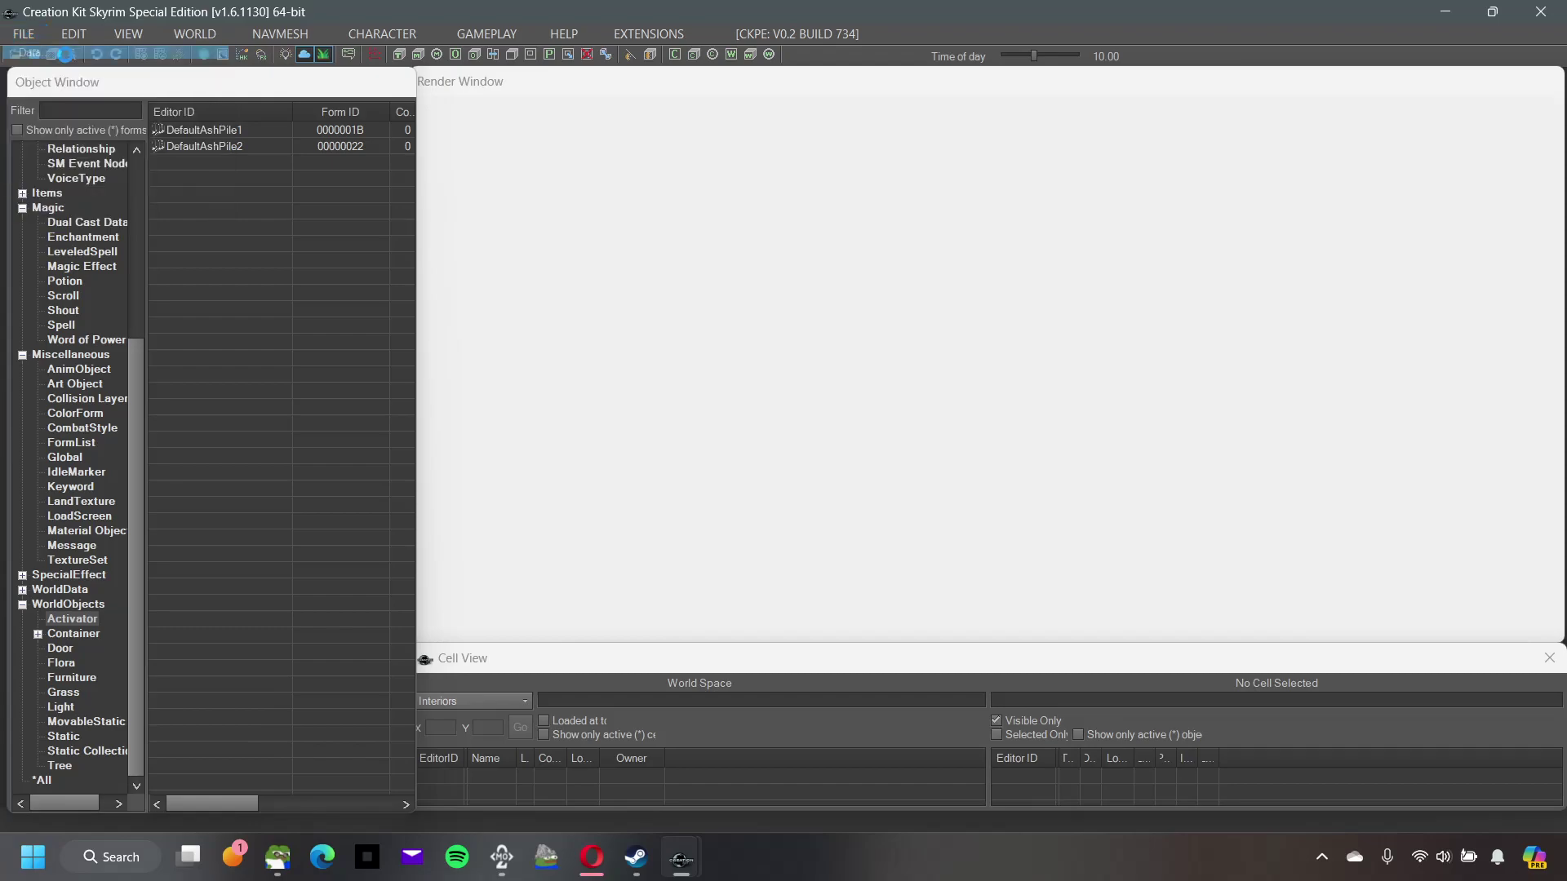
{"action": "left_click", "coordinate": [449, 385]}
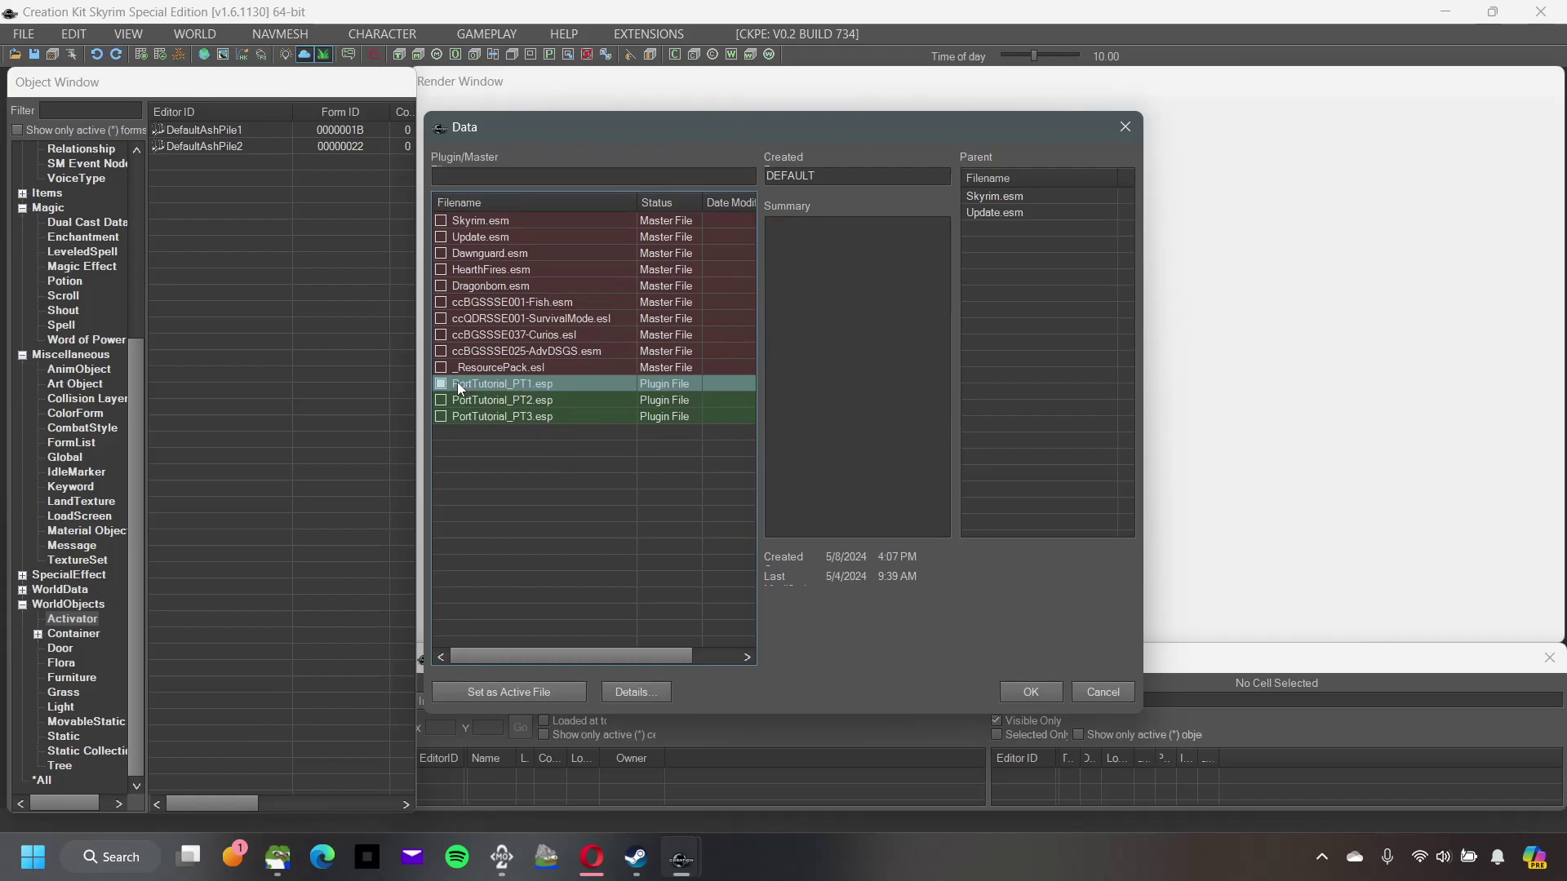
{"action": "left_click", "coordinate": [492, 692]}
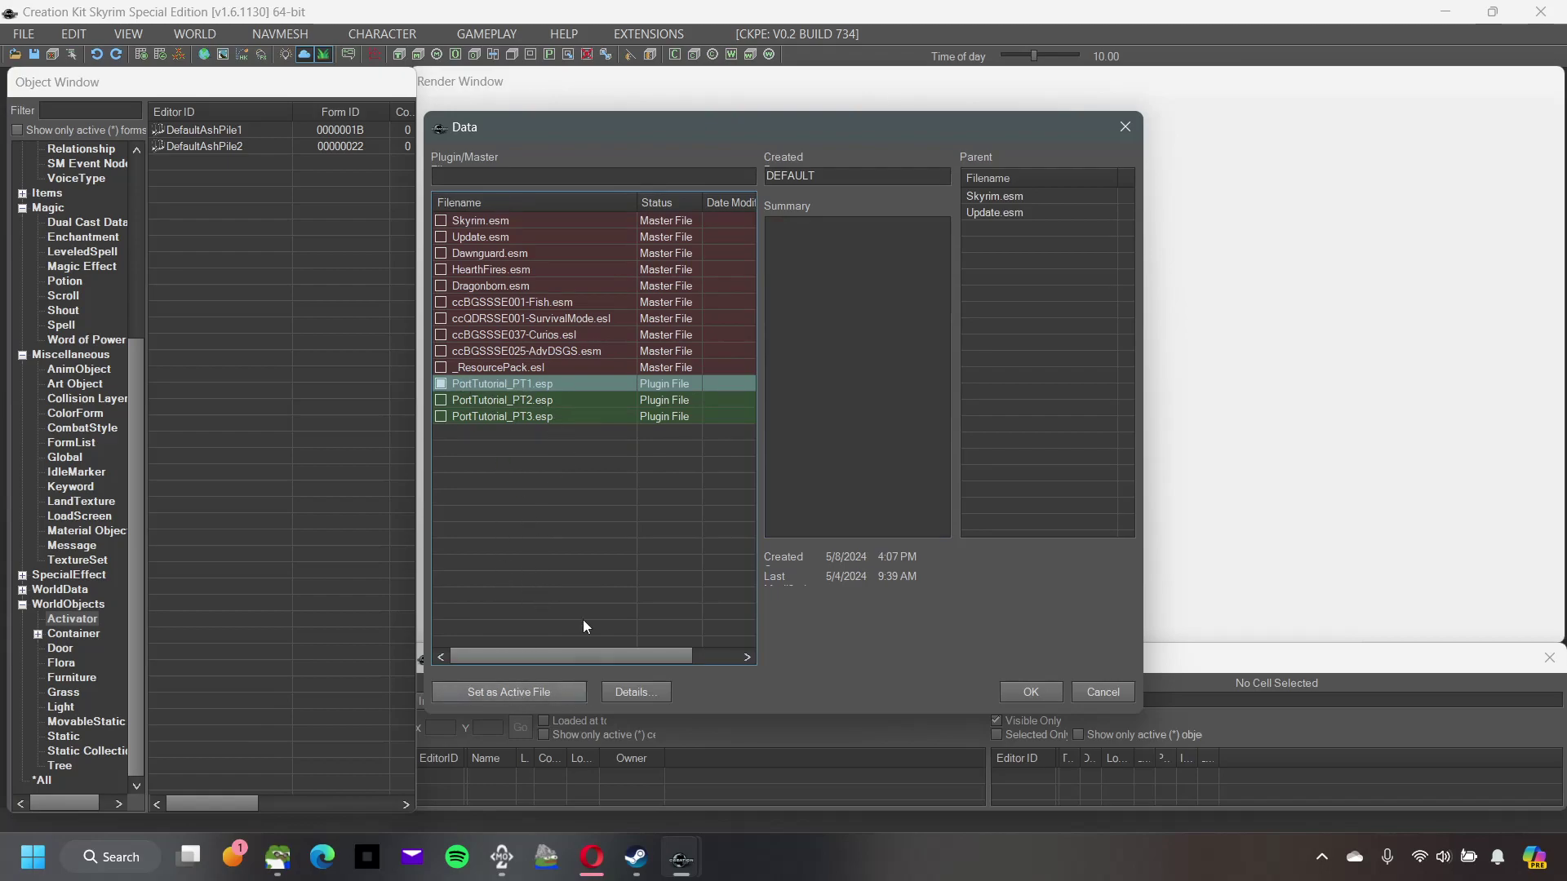
{"action": "double_click", "coordinate": [569, 384]}
{"action": "double_click", "coordinate": [532, 385]}
{"action": "left_click", "coordinate": [1030, 691]}
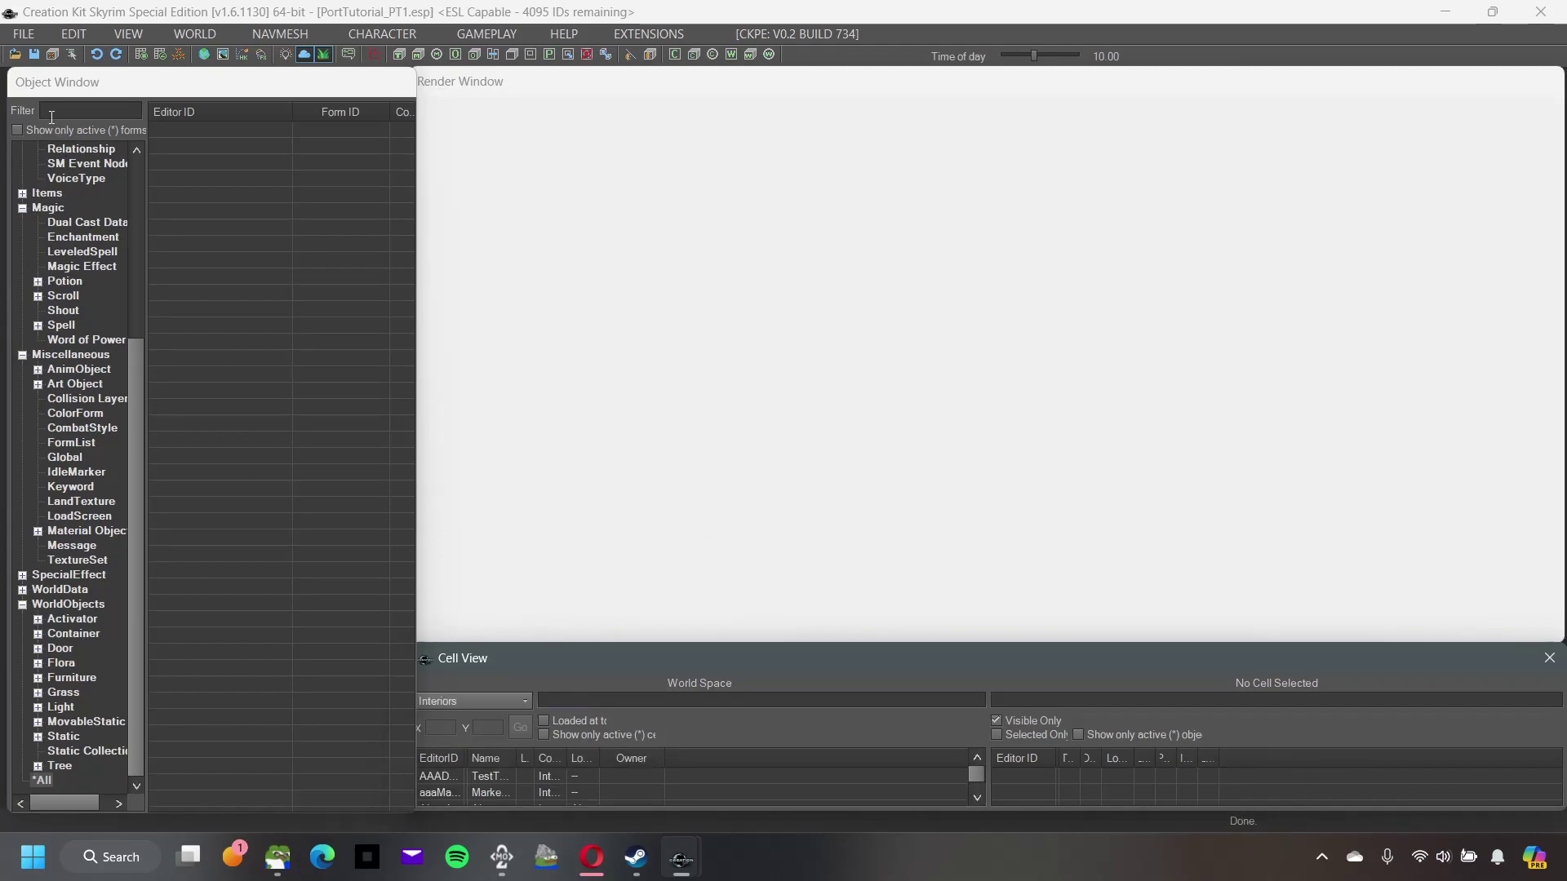
Step: Open the Login to Bethesda.net prompt and drag it off-screen
{"action": "left_click", "coordinate": [23, 34]}
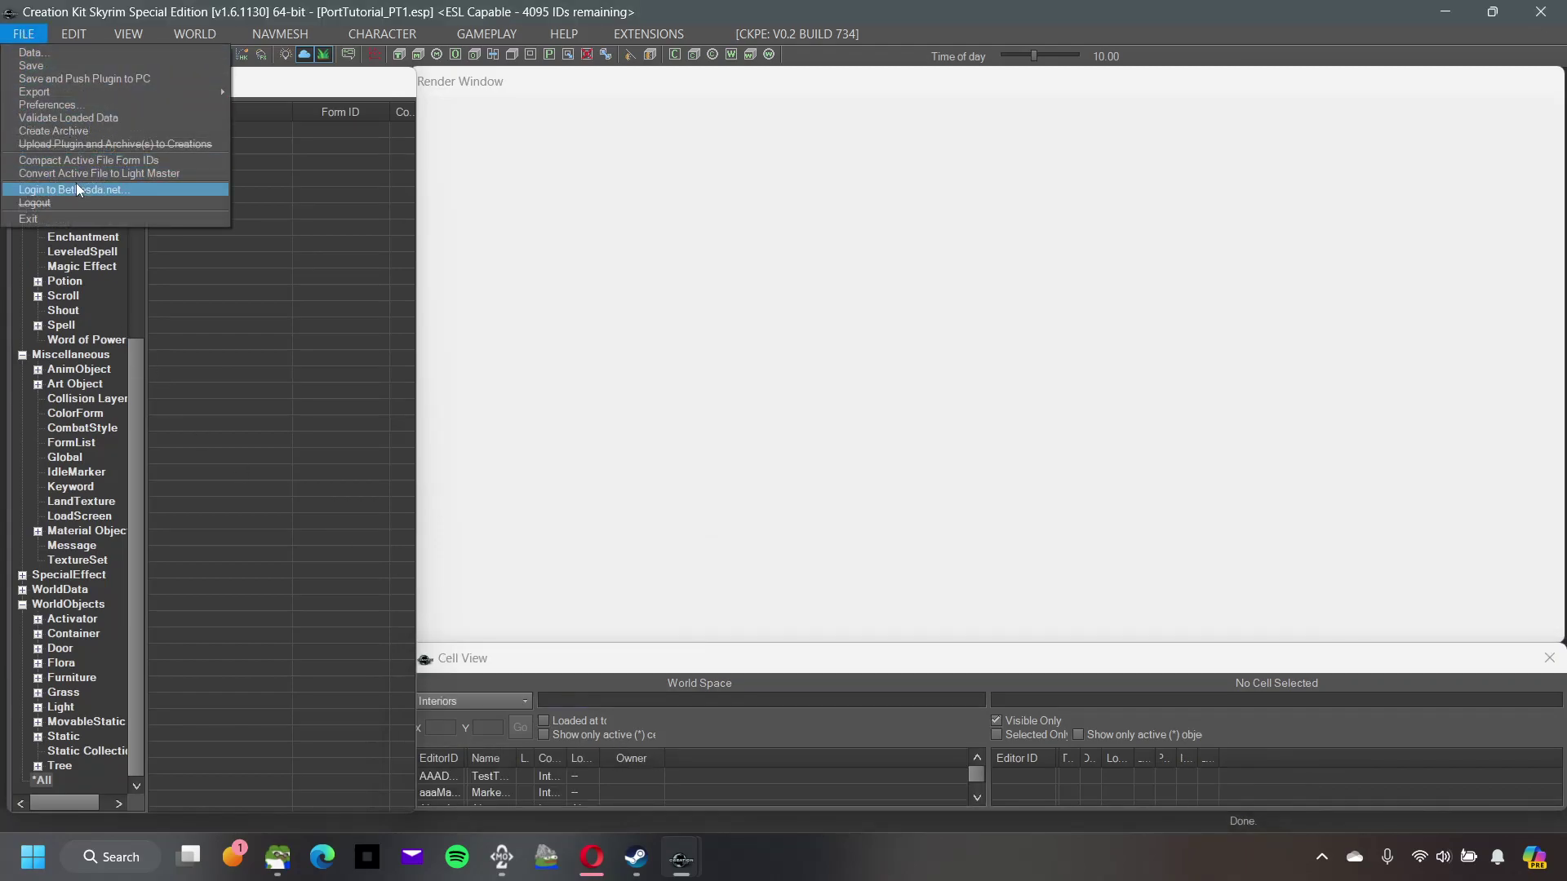
{"action": "left_click", "coordinate": [75, 189]}
{"action": "left_click_drag", "start_coordinate": [747, 308], "coordinate": [1566, 310]}
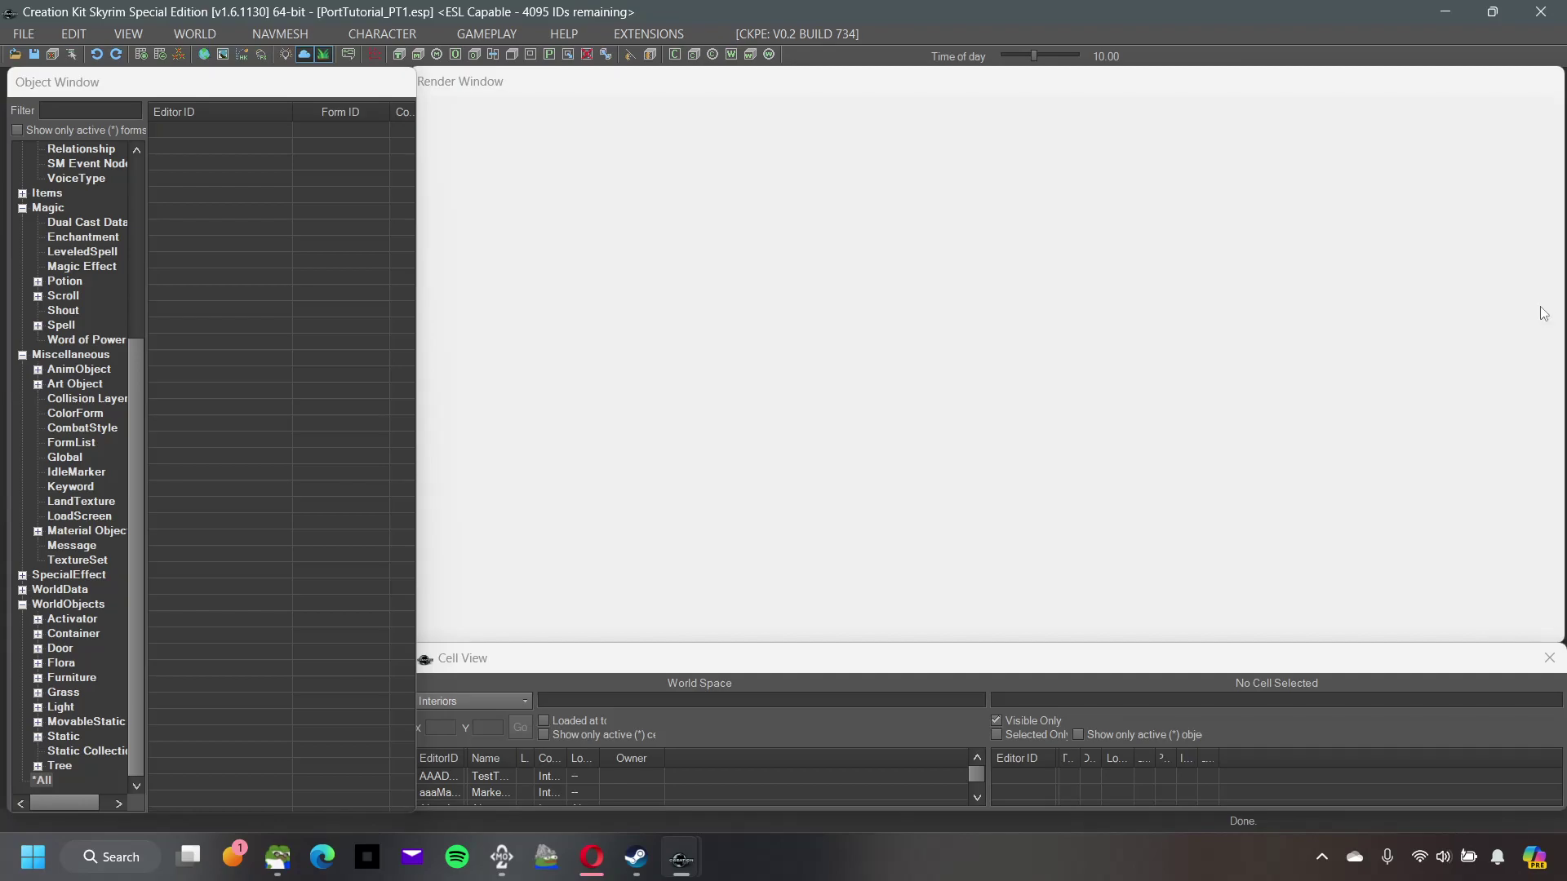
Step: Set up the Creations upload for Xbox with archives, checking PortTutorial_PT1.esp and PortTutorial_PT1_xbox.bsa names
{"action": "left_click", "coordinate": [34, 34]}
{"action": "left_click", "coordinate": [65, 144]}
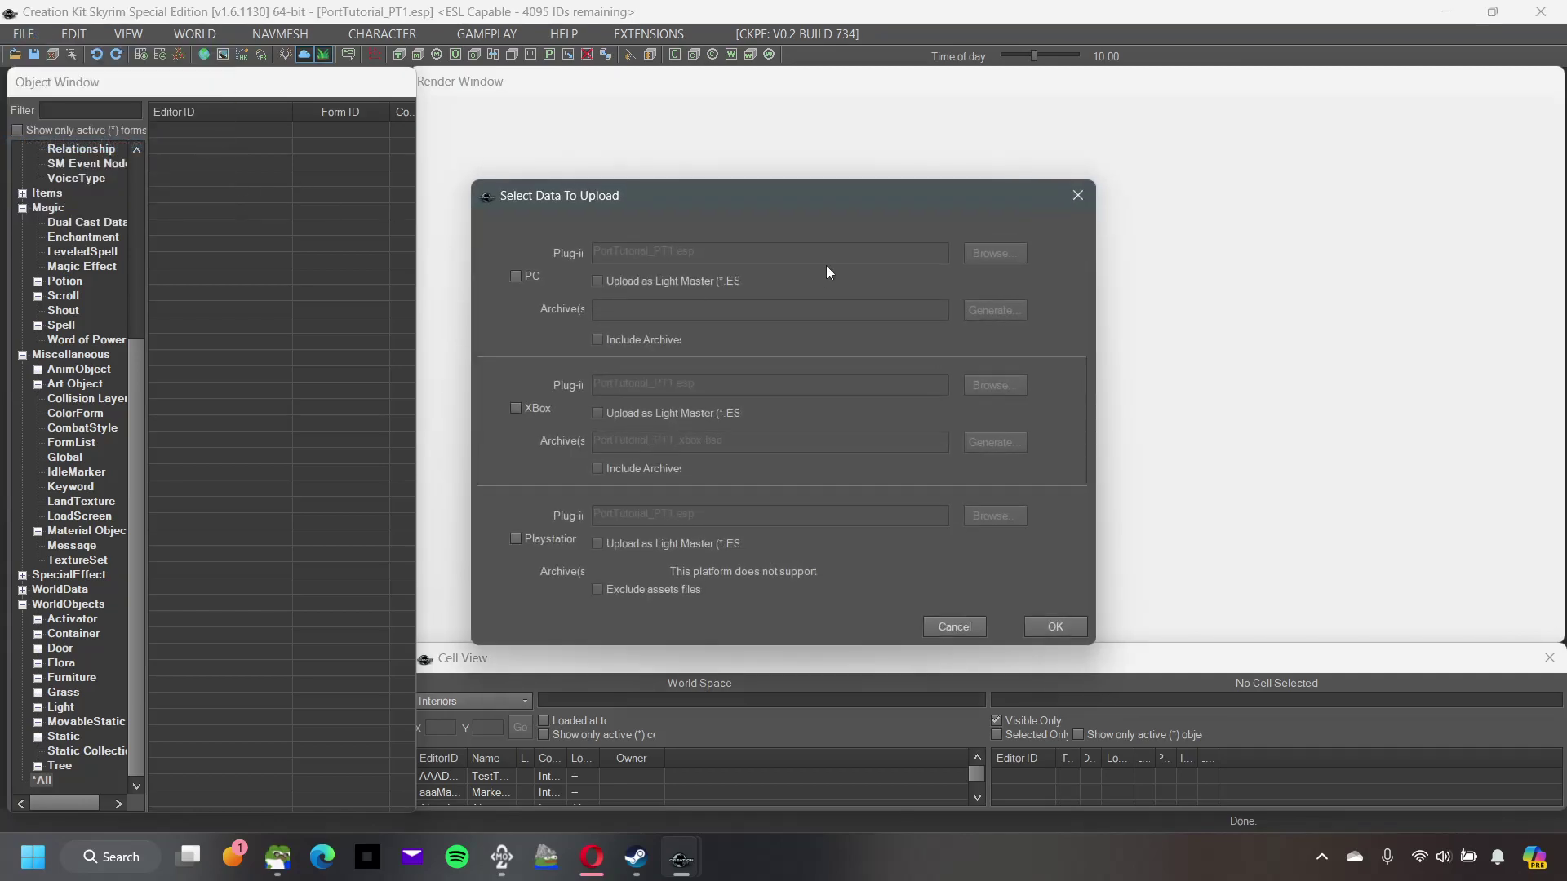
{"action": "left_click", "coordinate": [516, 407]}
{"action": "left_click", "coordinate": [597, 468]}
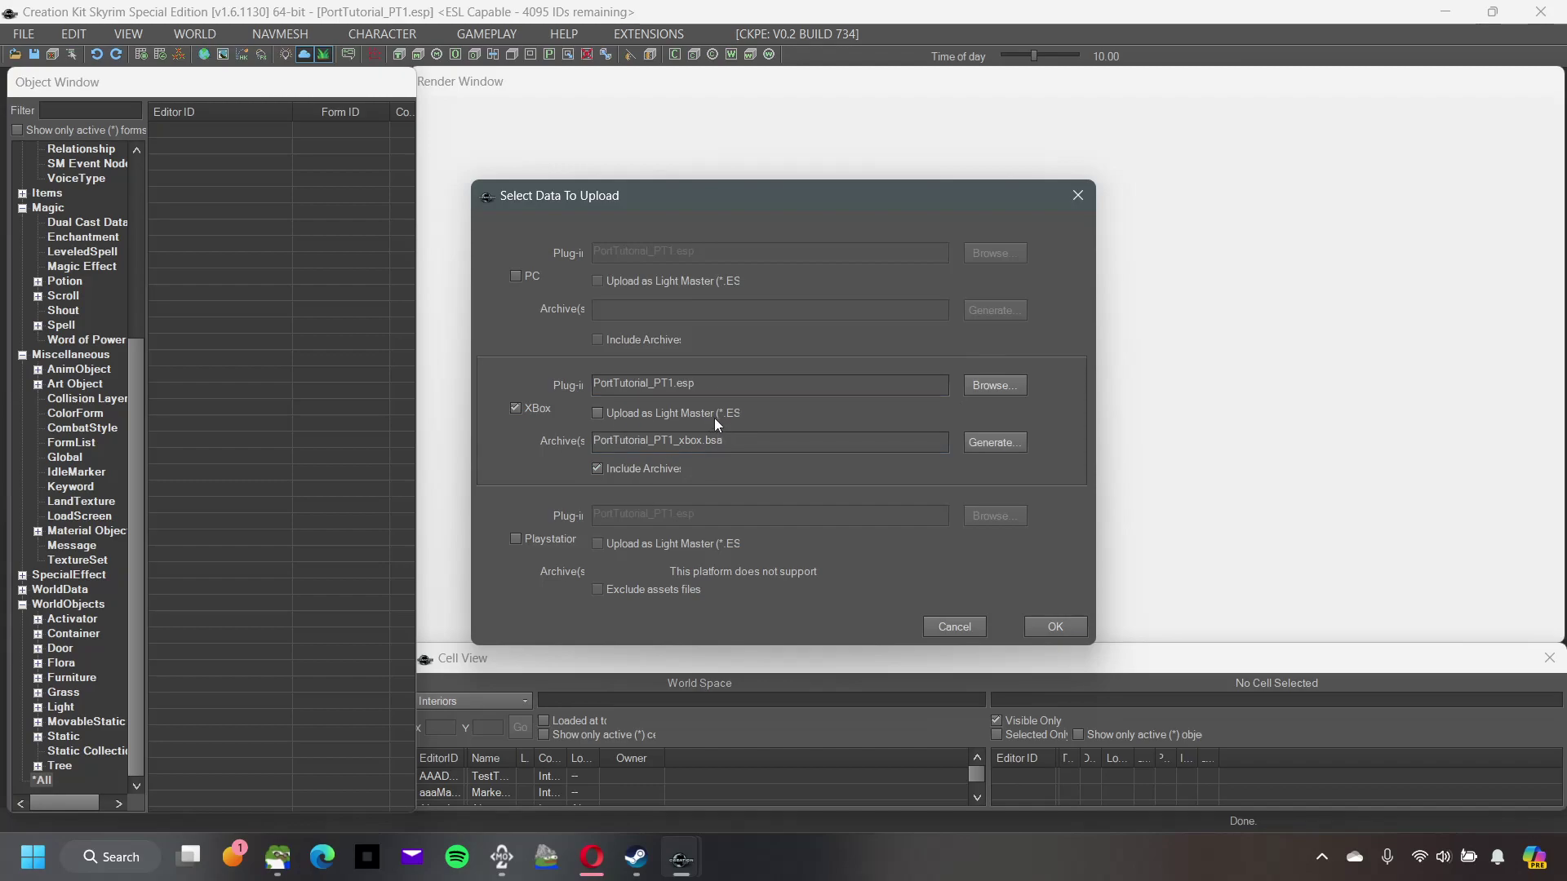
{"action": "left_click_drag", "start_coordinate": [718, 385], "coordinate": [555, 384]}
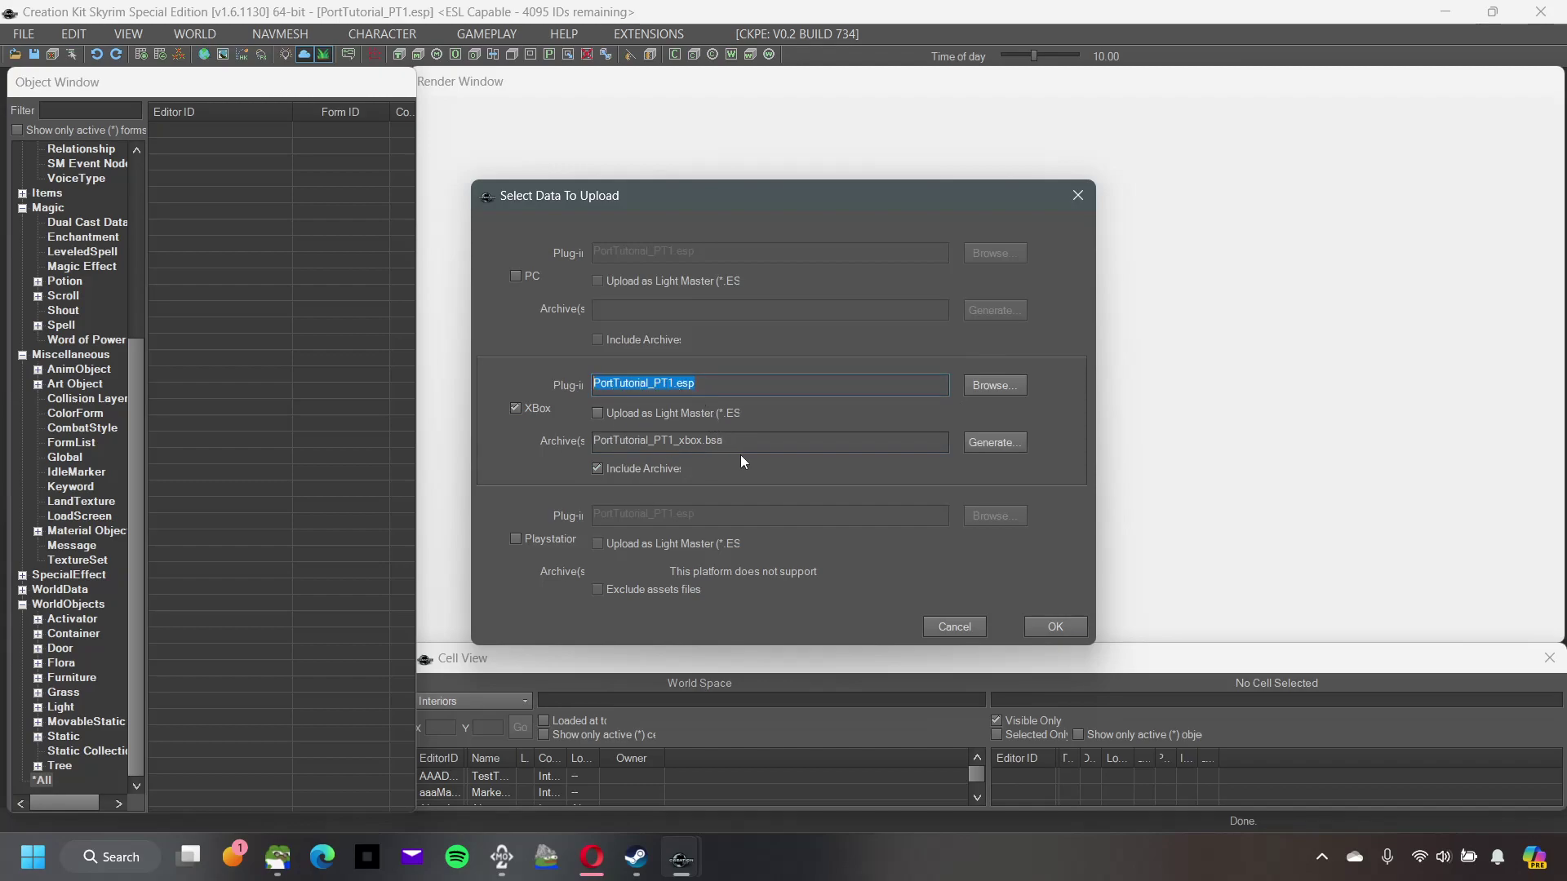
{"action": "left_click_drag", "start_coordinate": [752, 445], "coordinate": [578, 443]}
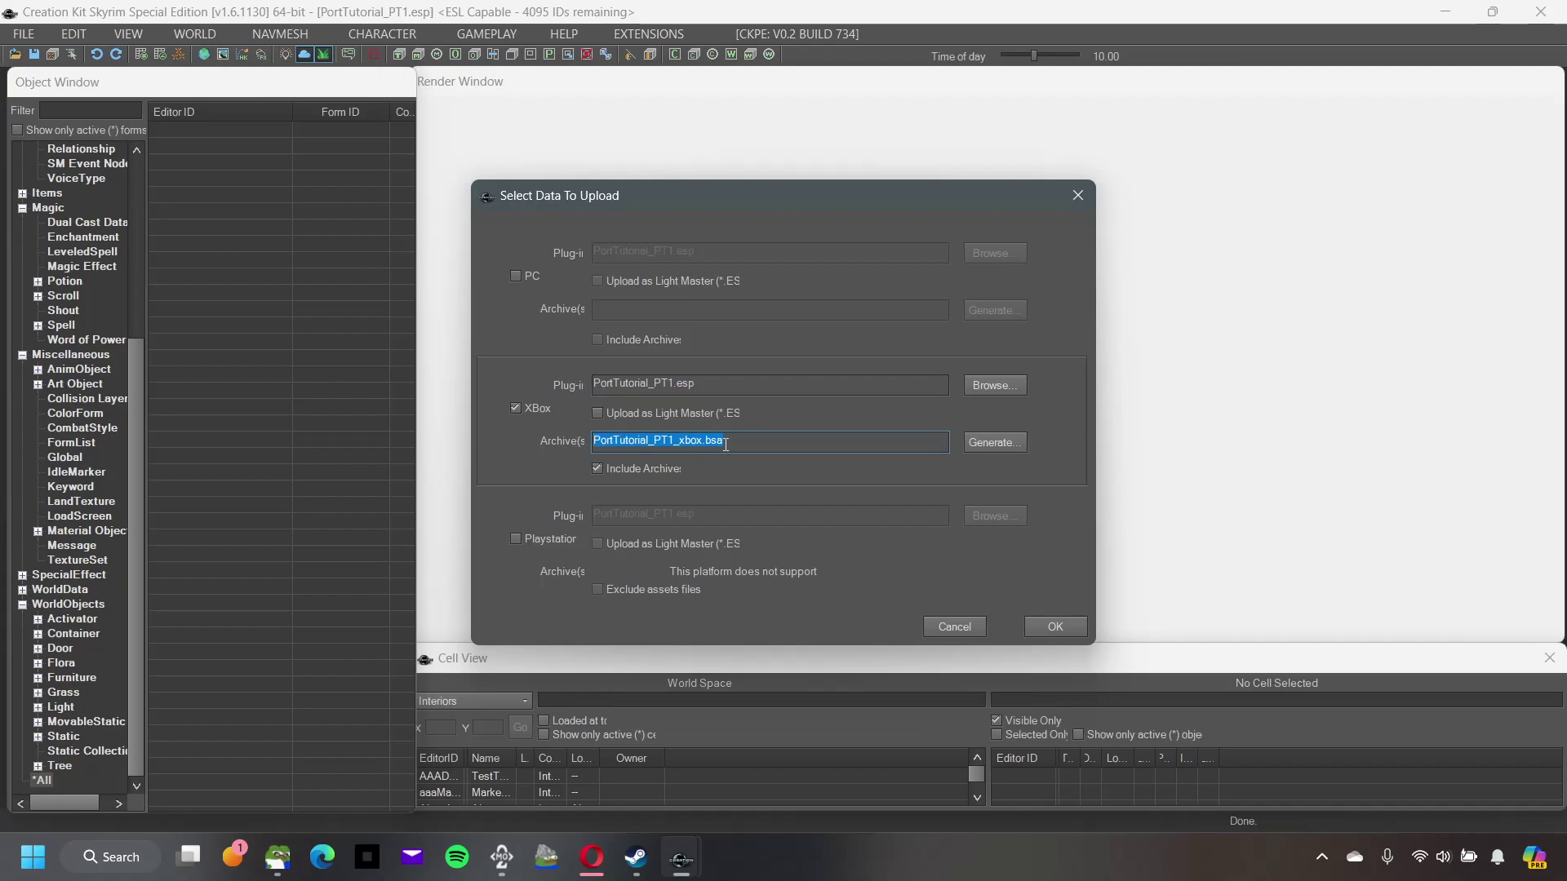
{"action": "left_click", "coordinate": [699, 391]}
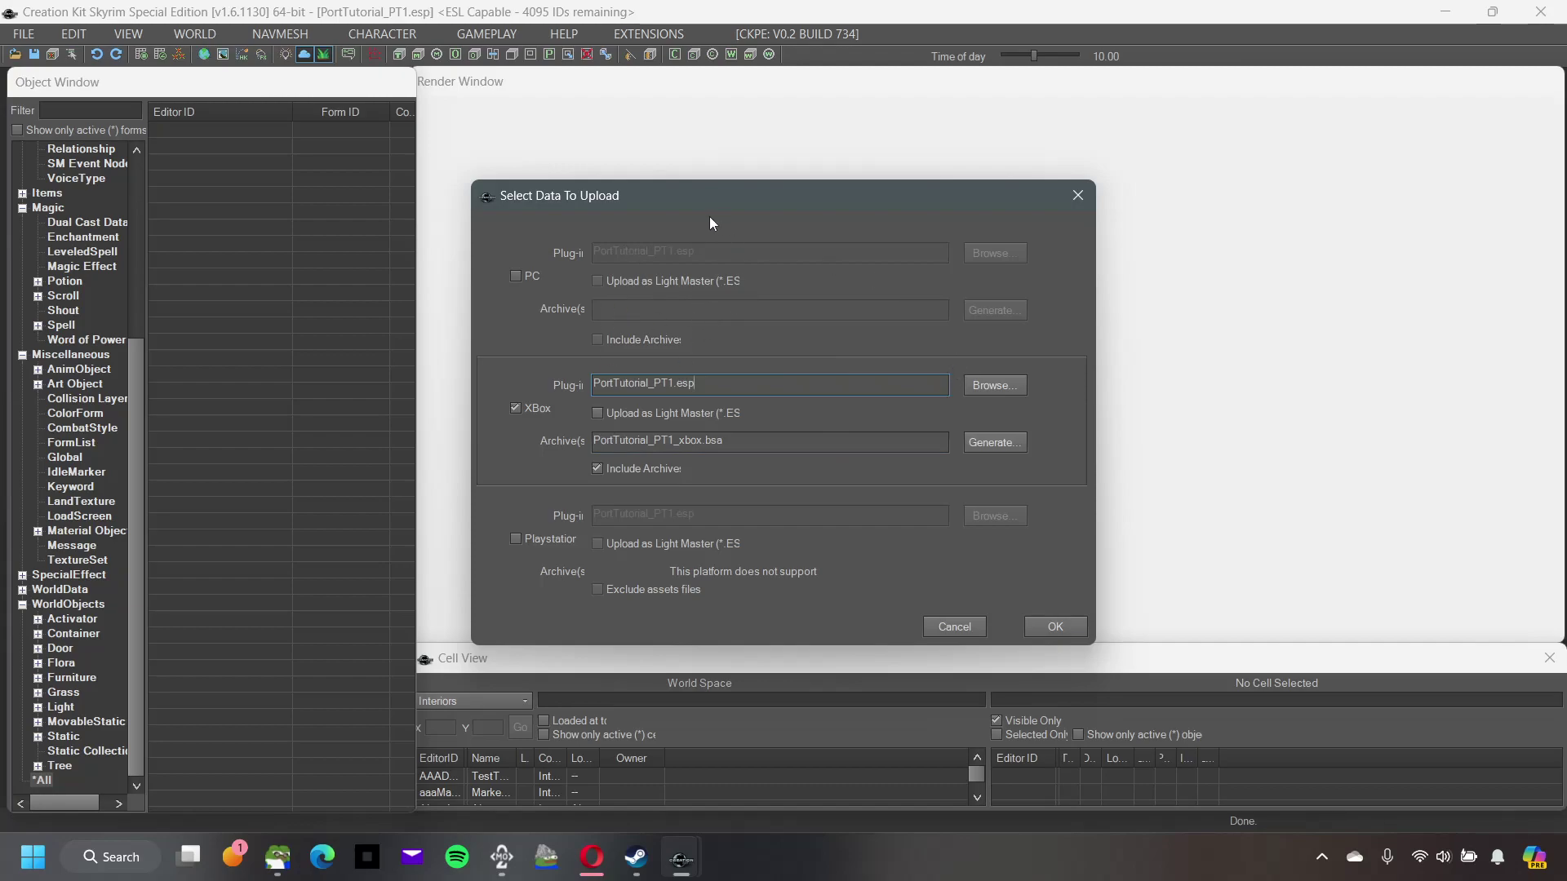
Step: Browse to PortTutorial_PT3.esp as the Xbox plugin and inspect its PortTutorial_PT3_xbox.bsa archive name
{"action": "left_click", "coordinate": [1011, 386]}
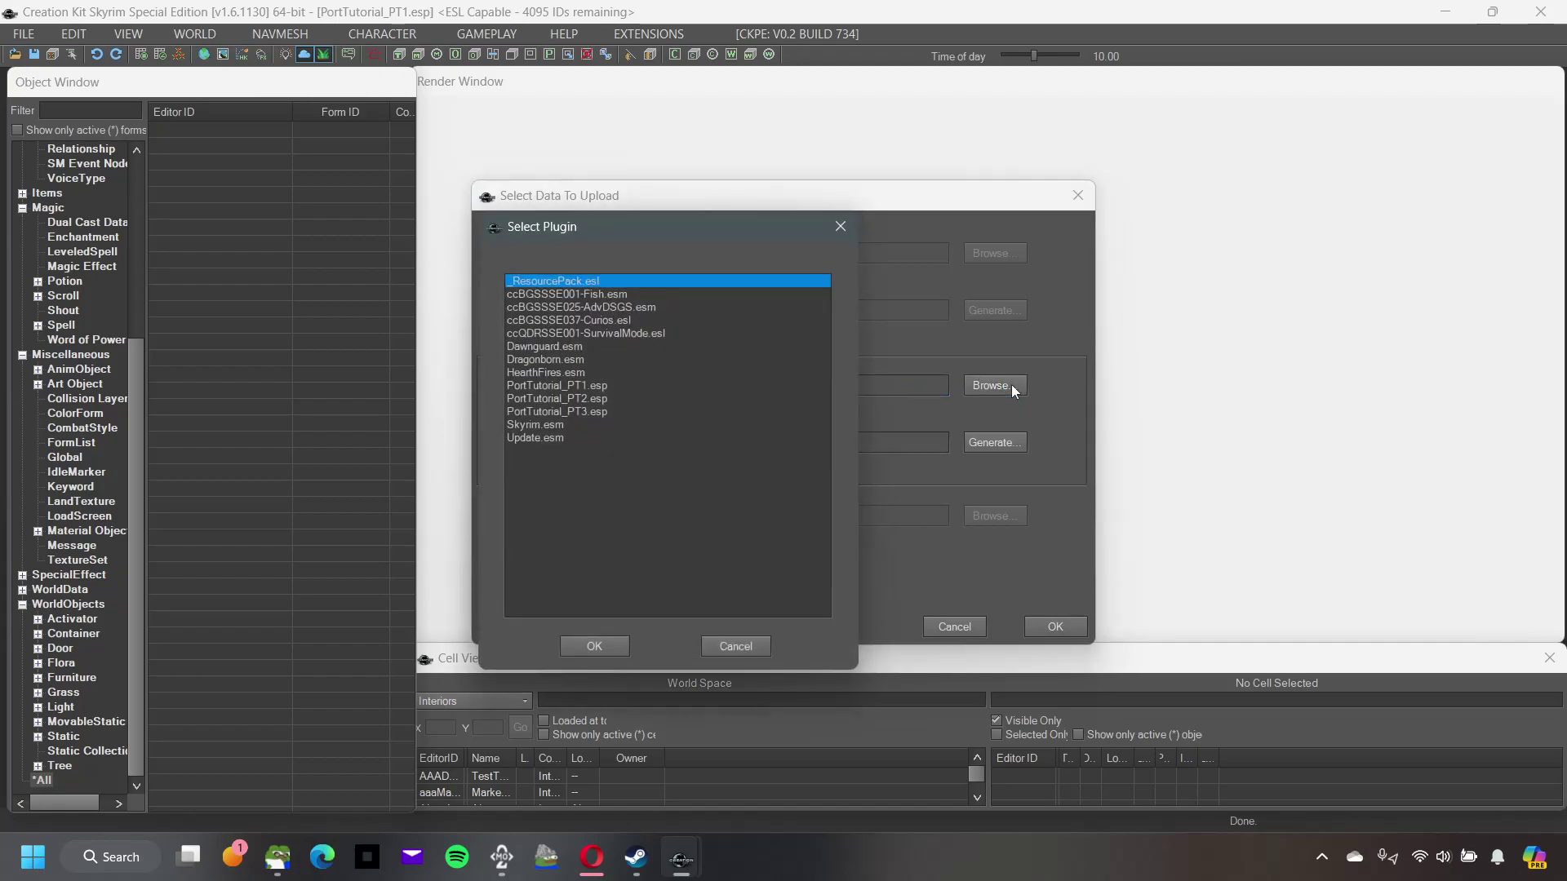
{"action": "left_click", "coordinate": [591, 400]}
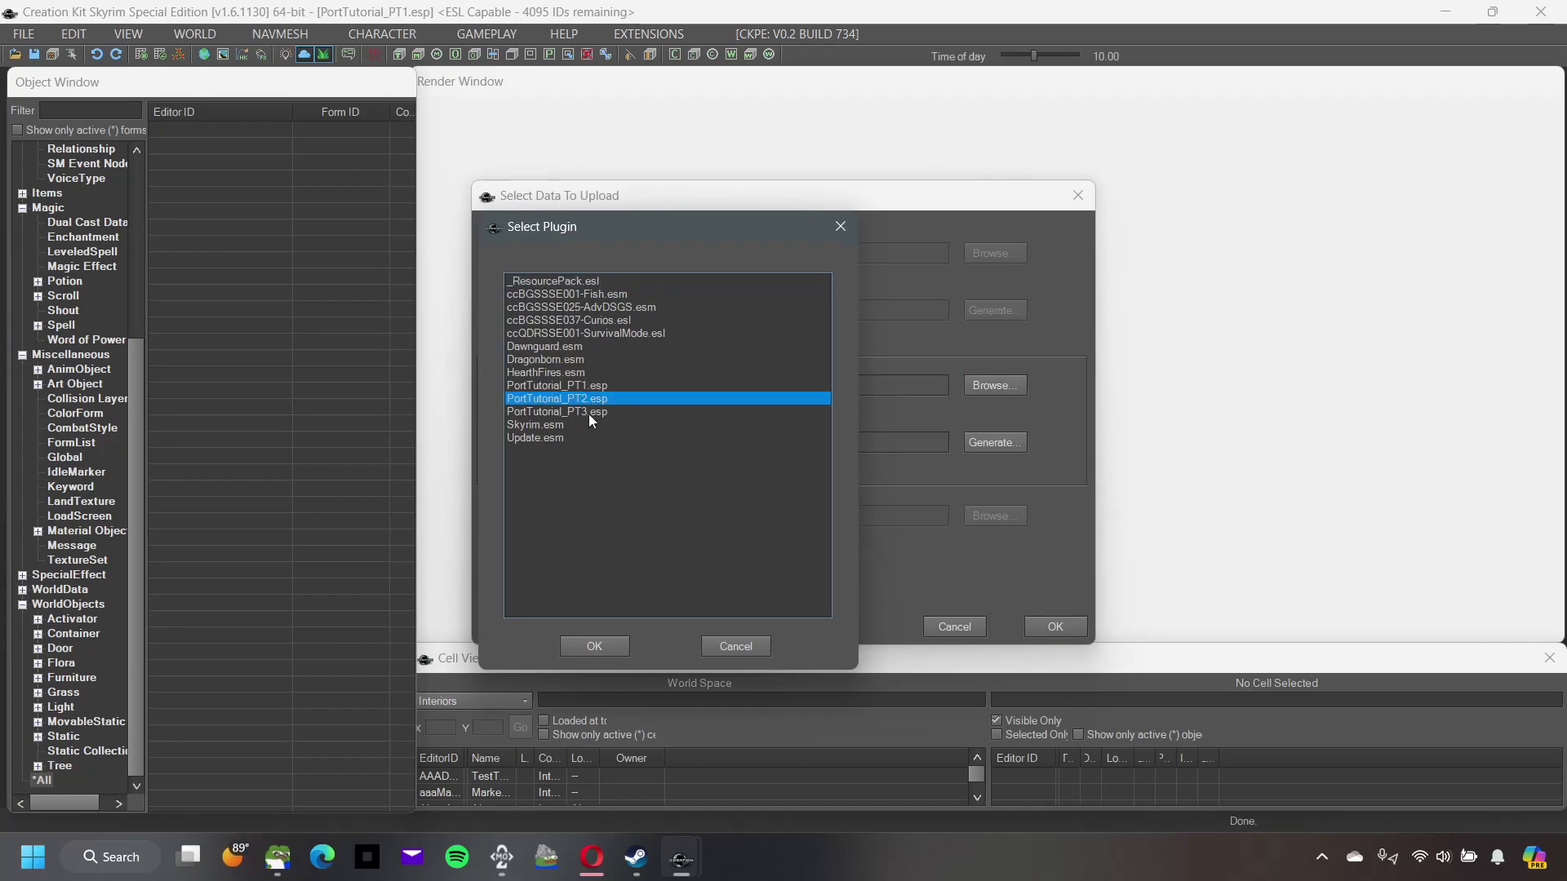
{"action": "left_click", "coordinate": [589, 414]}
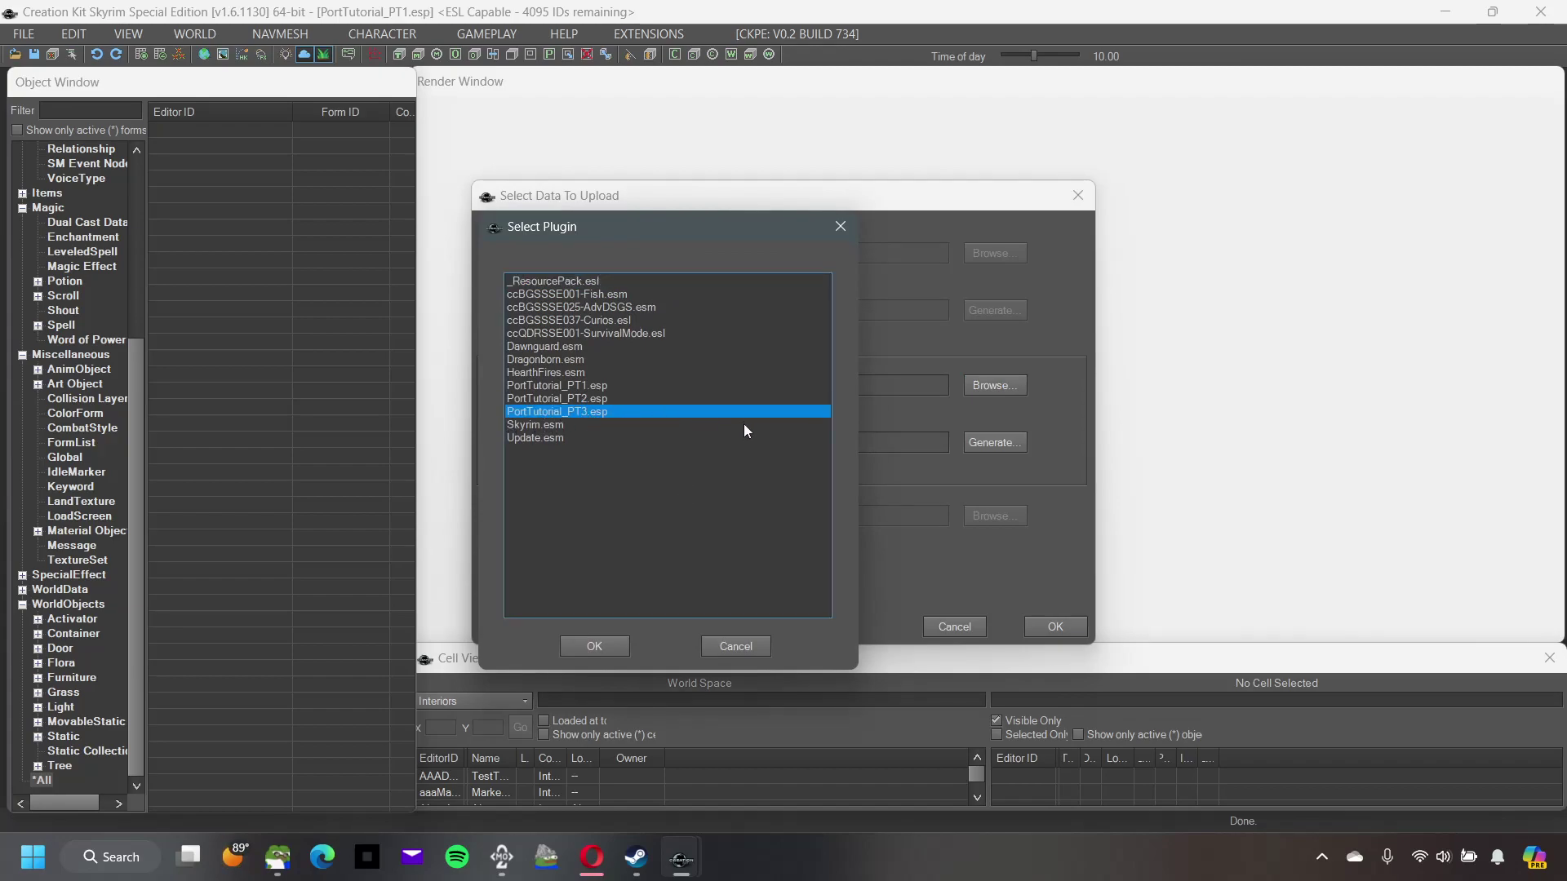
{"action": "left_click", "coordinate": [614, 650]}
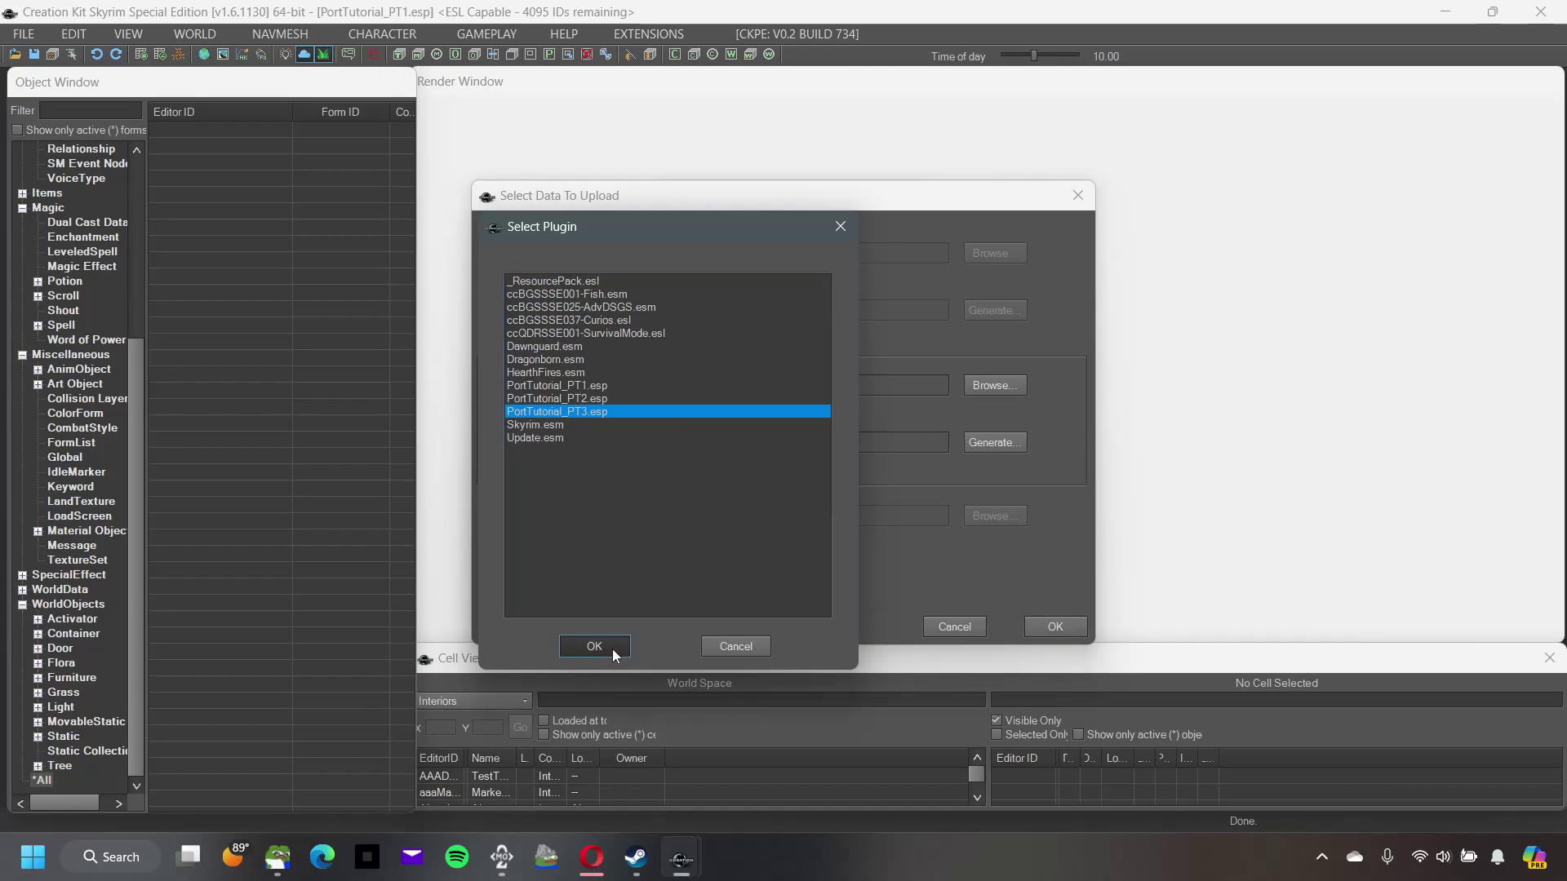
{"action": "left_click_drag", "start_coordinate": [774, 441], "coordinate": [559, 448]}
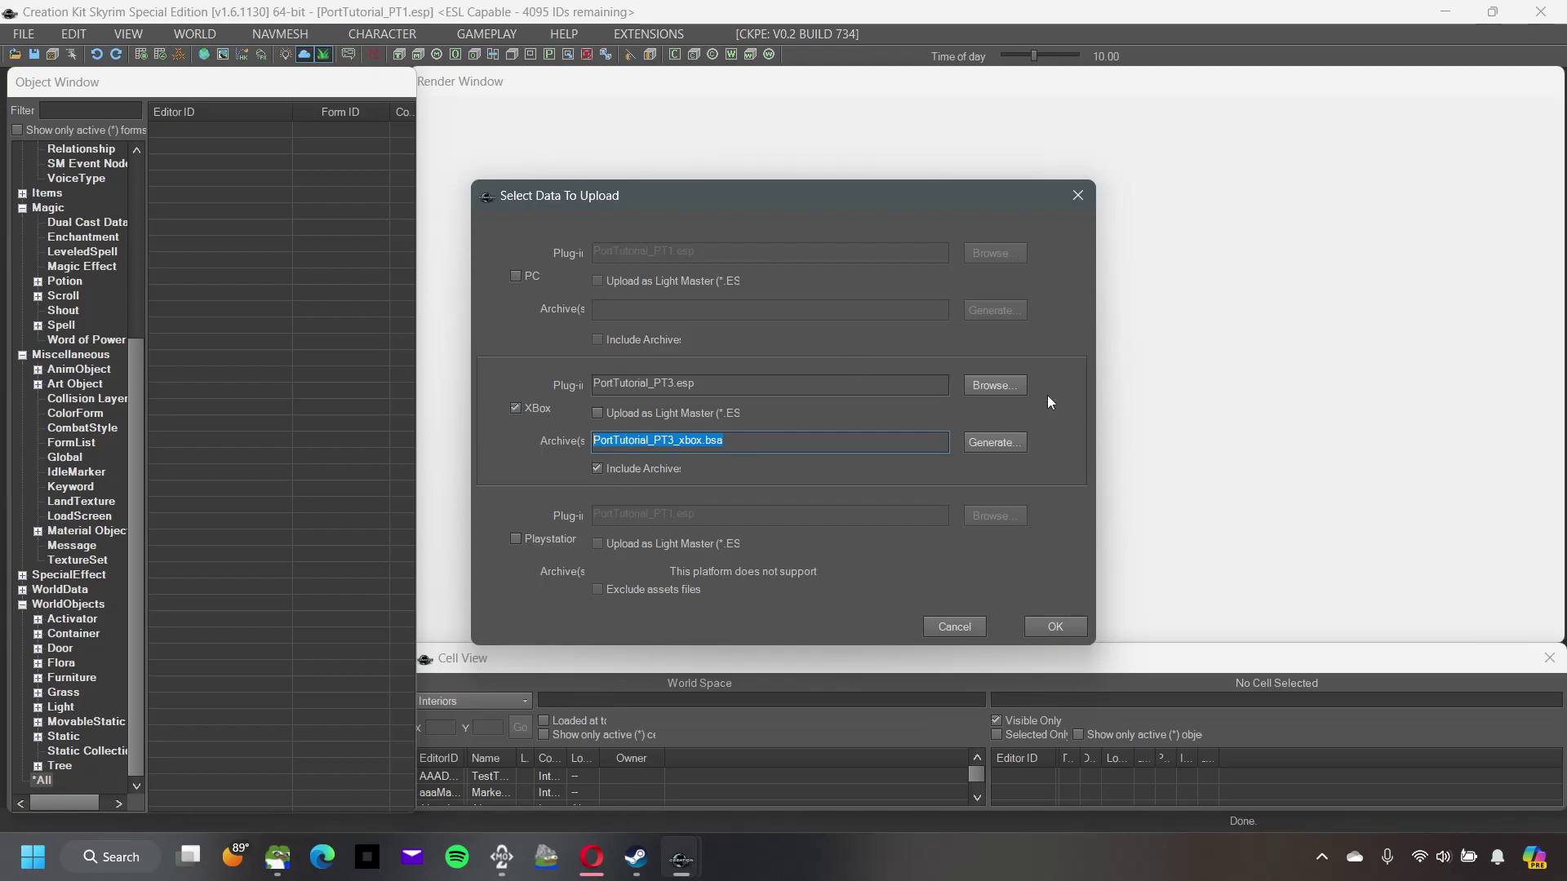
Step: Switch the Xbox plugin back to PortTutorial_PT1.esp and submit the upload selection
{"action": "left_click", "coordinate": [1014, 393]}
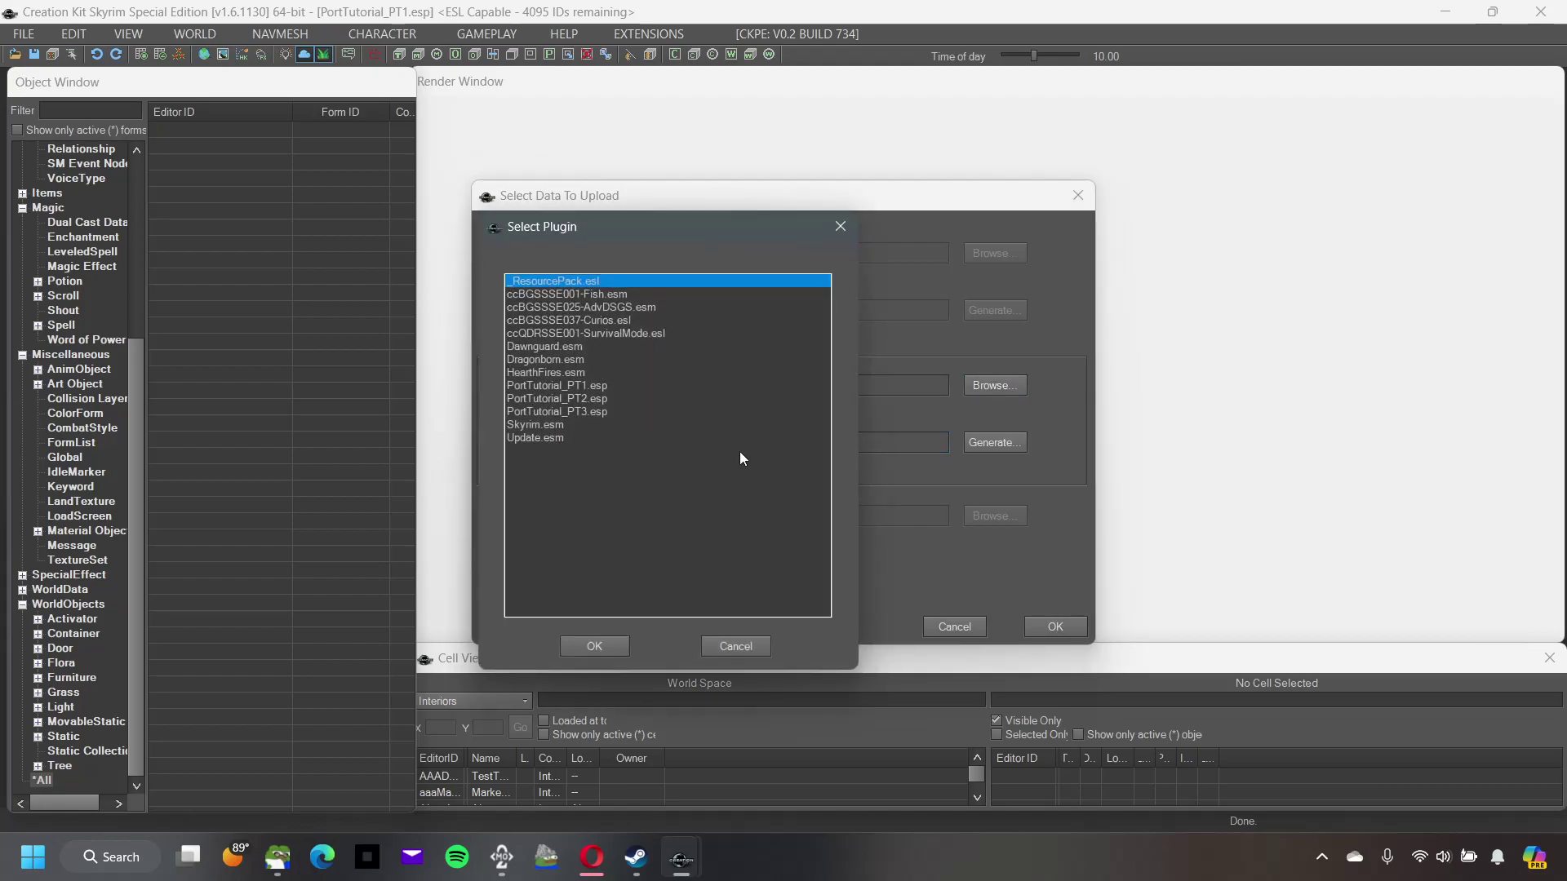
{"action": "left_click", "coordinate": [595, 386]}
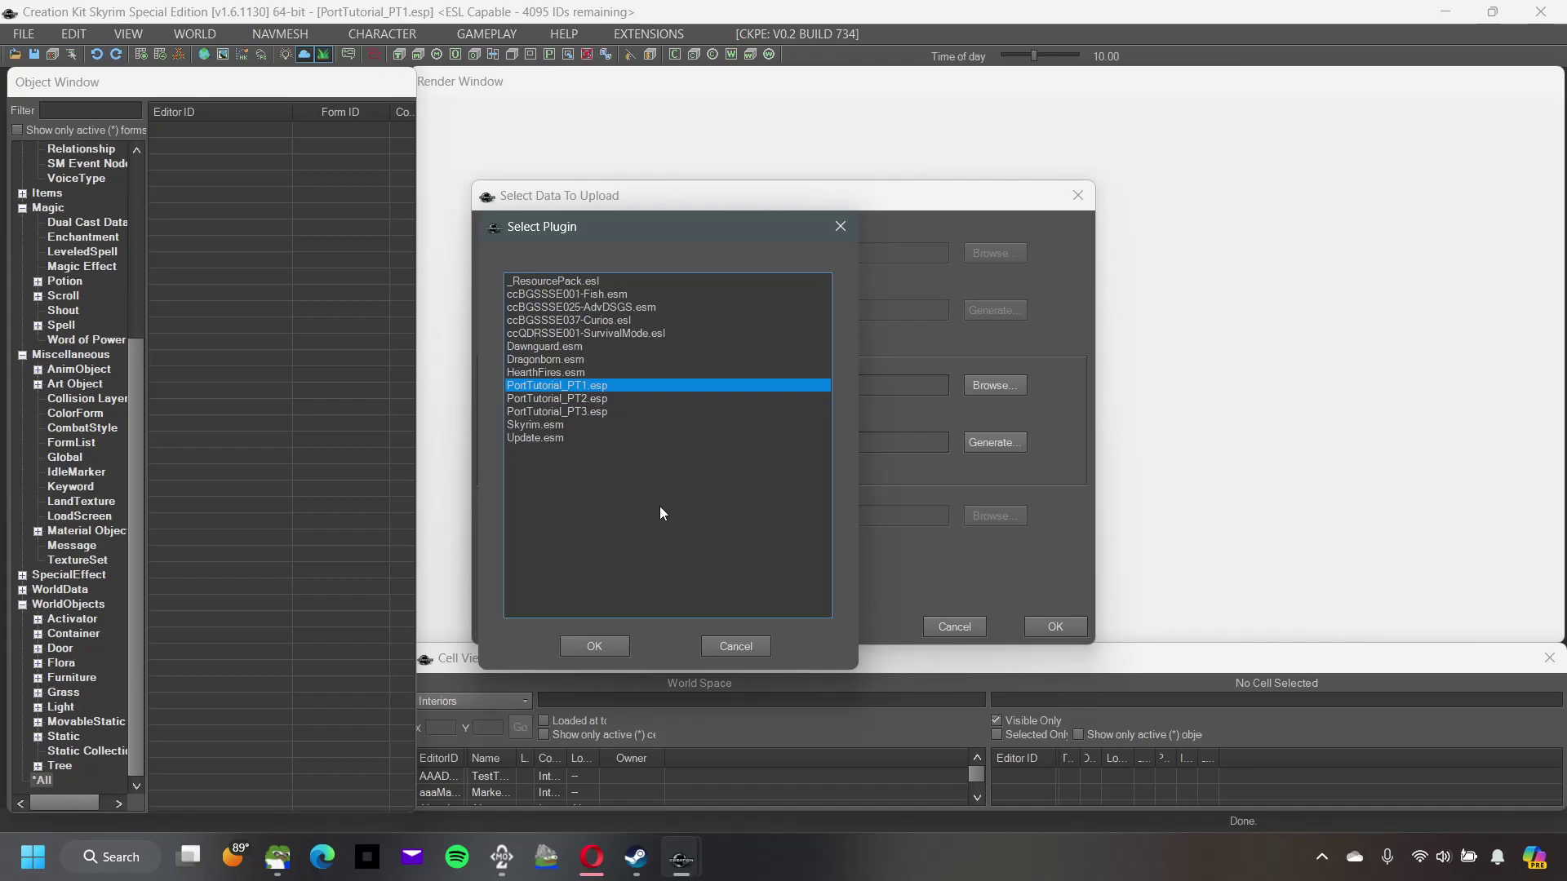
{"action": "left_click", "coordinate": [624, 638]}
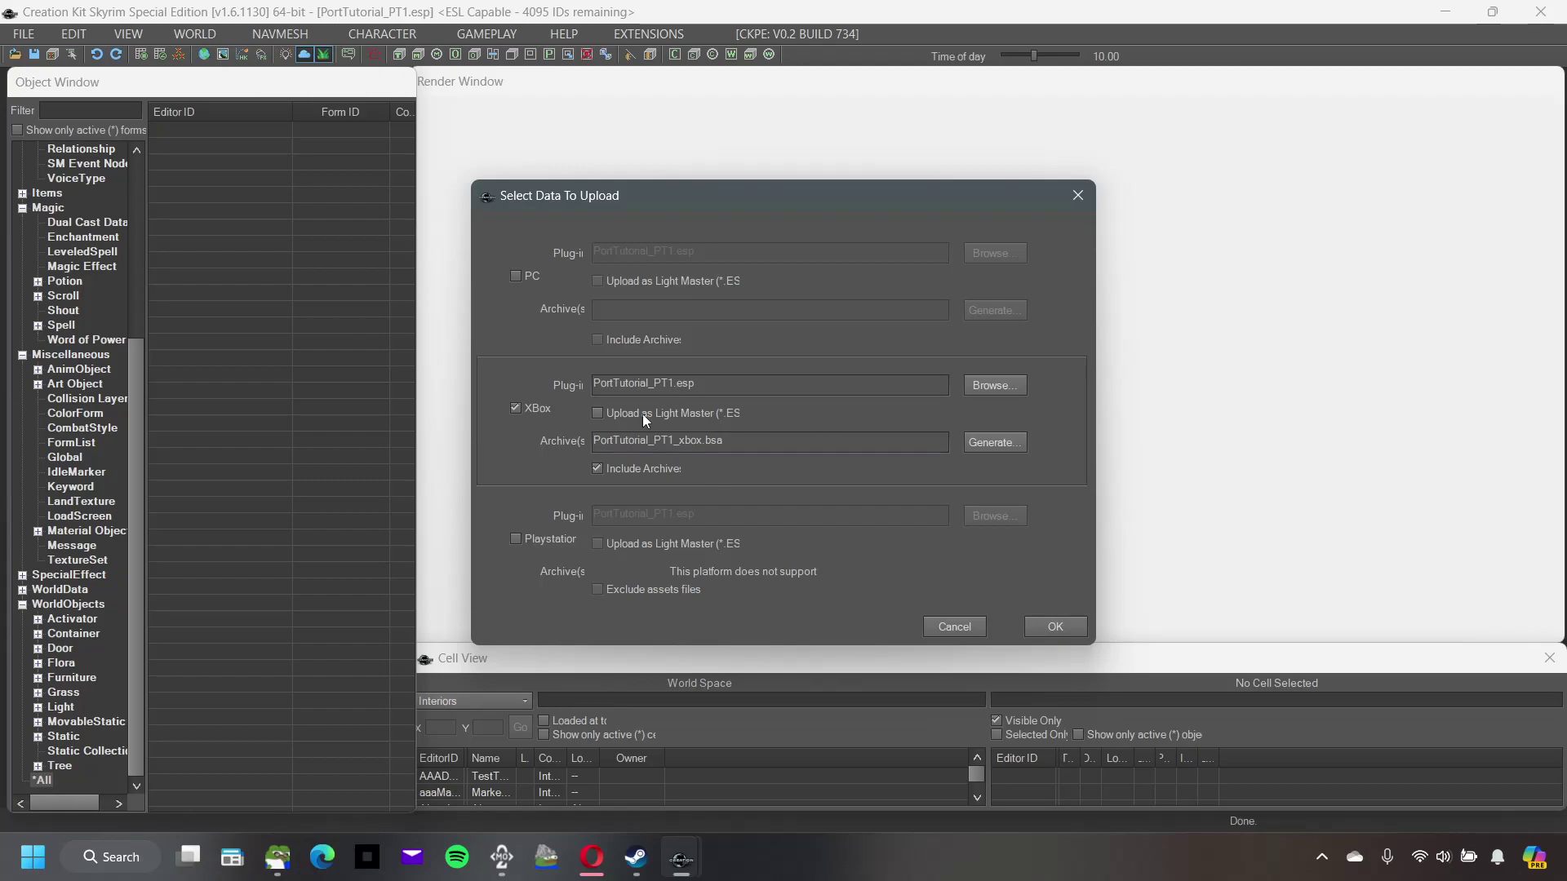
{"action": "left_click", "coordinate": [1076, 624]}
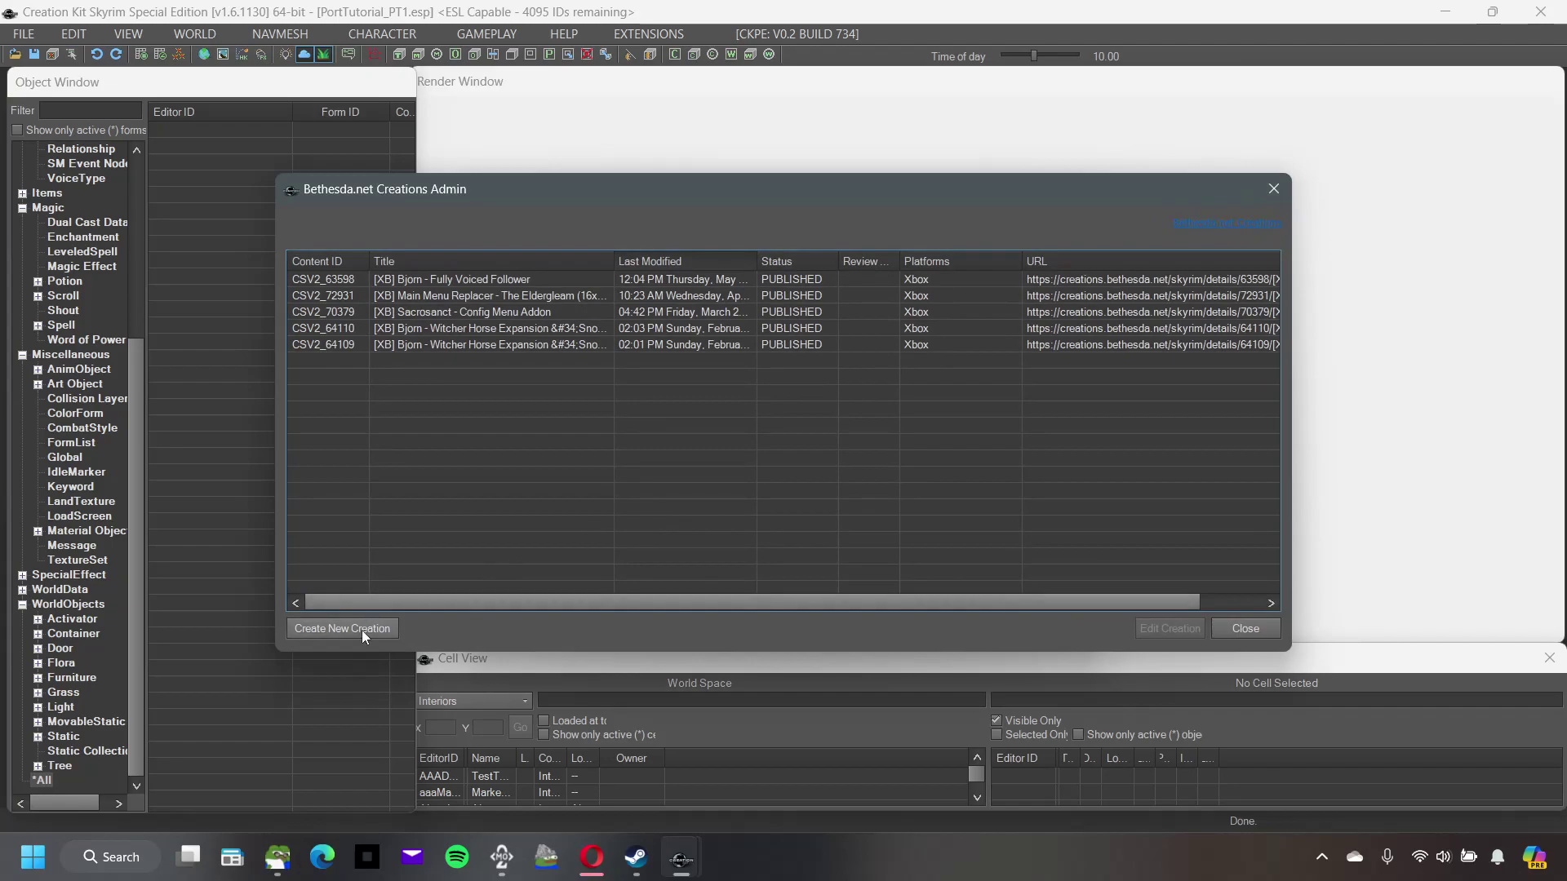
Step: Draft a new creation titled 'TEST' with description 'WIP ESL', then cancel and close Creations Admin
{"action": "left_click", "coordinate": [363, 633]}
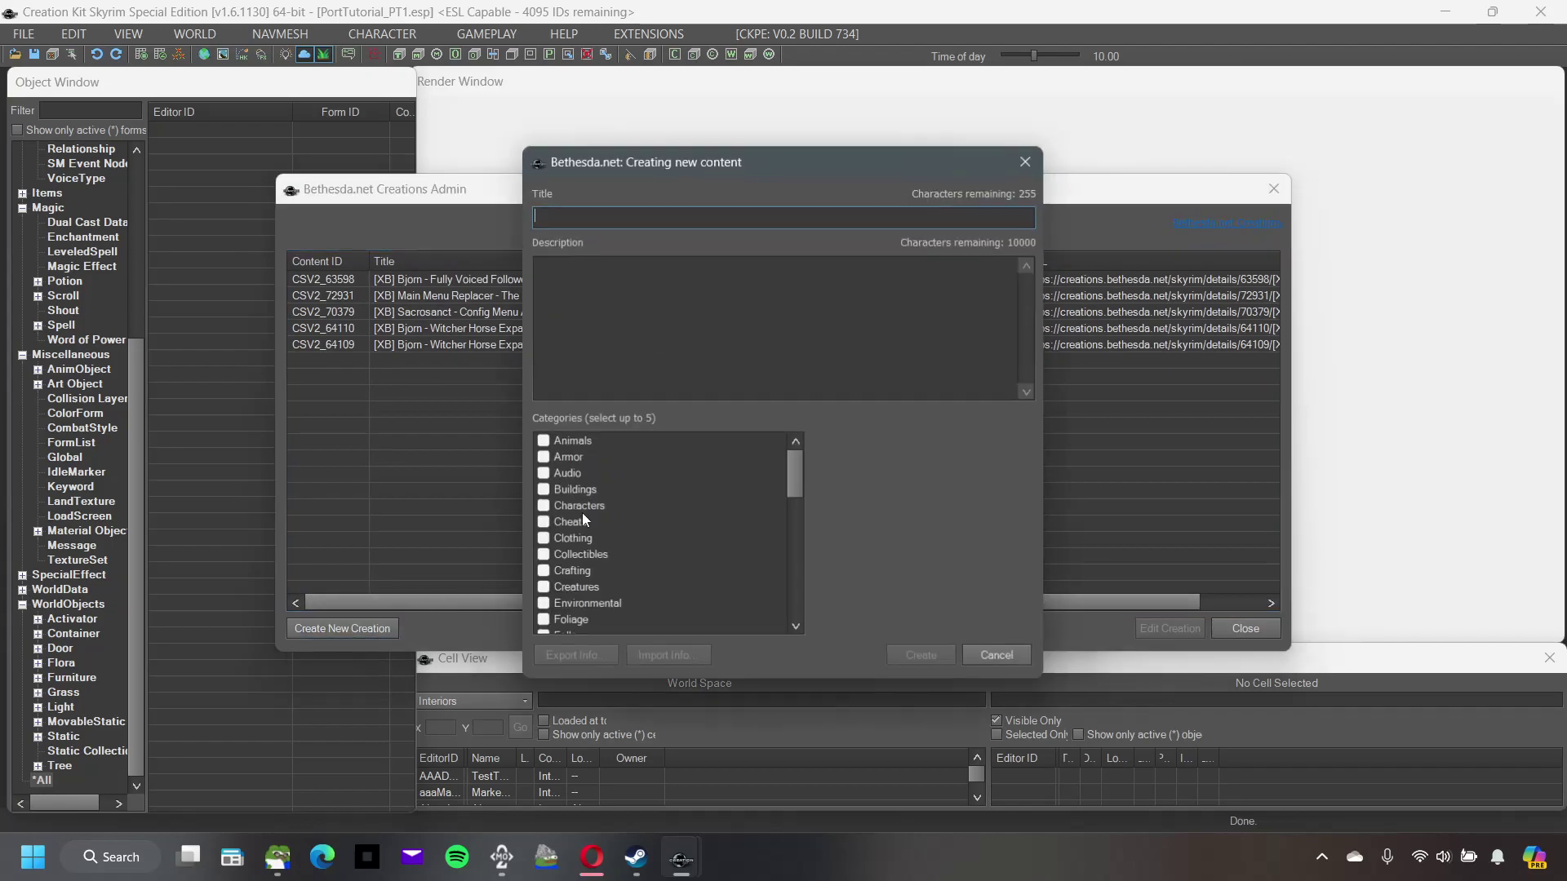
{"action": "type", "text": "TEST"}
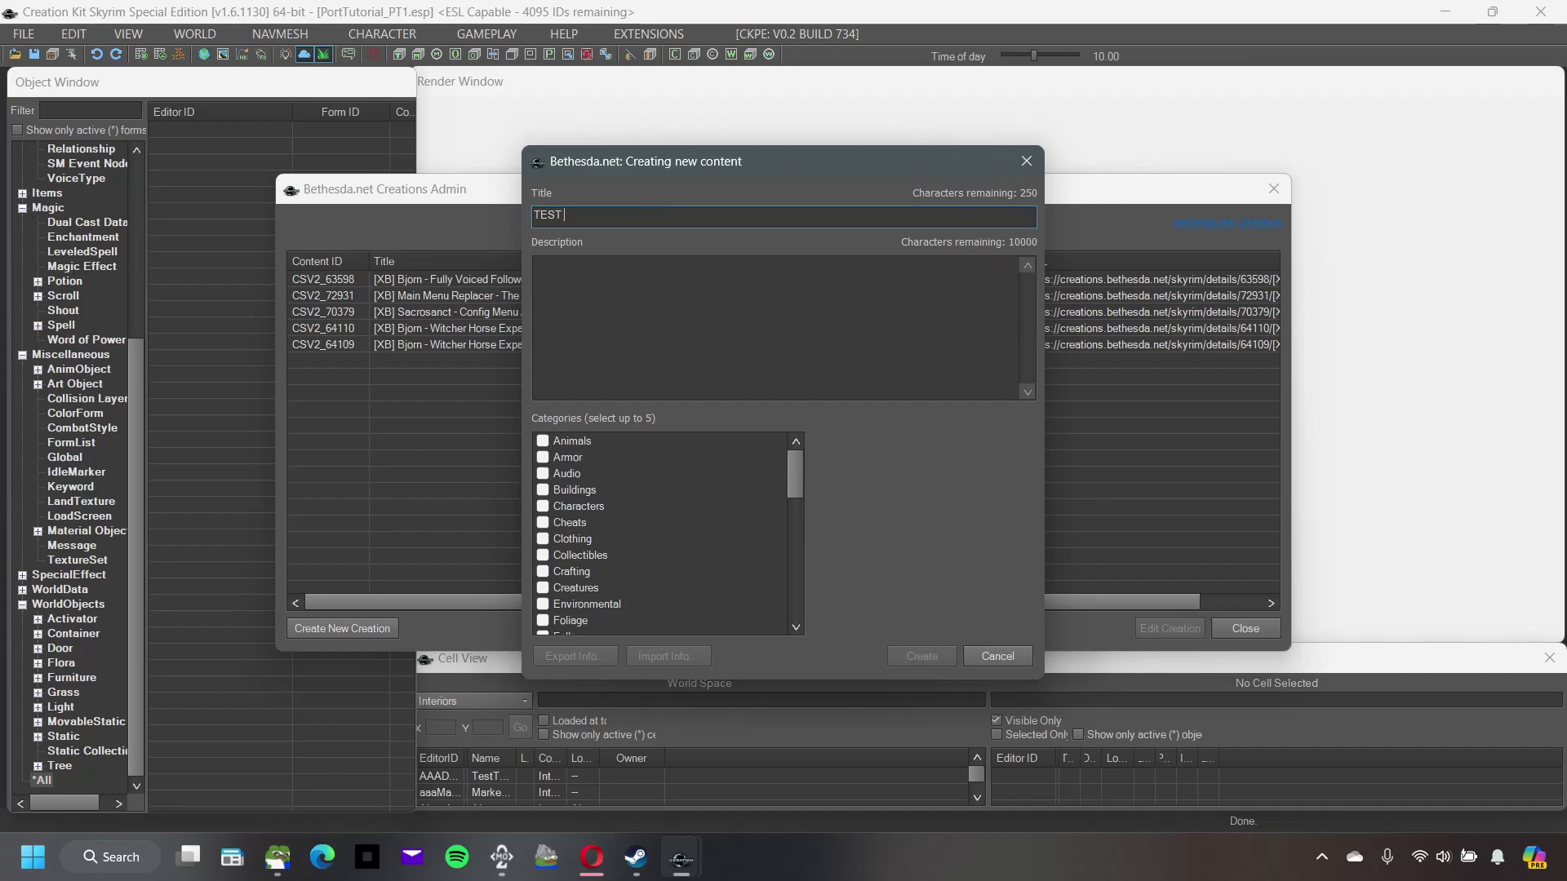
{"action": "left_click", "coordinate": [693, 290]}
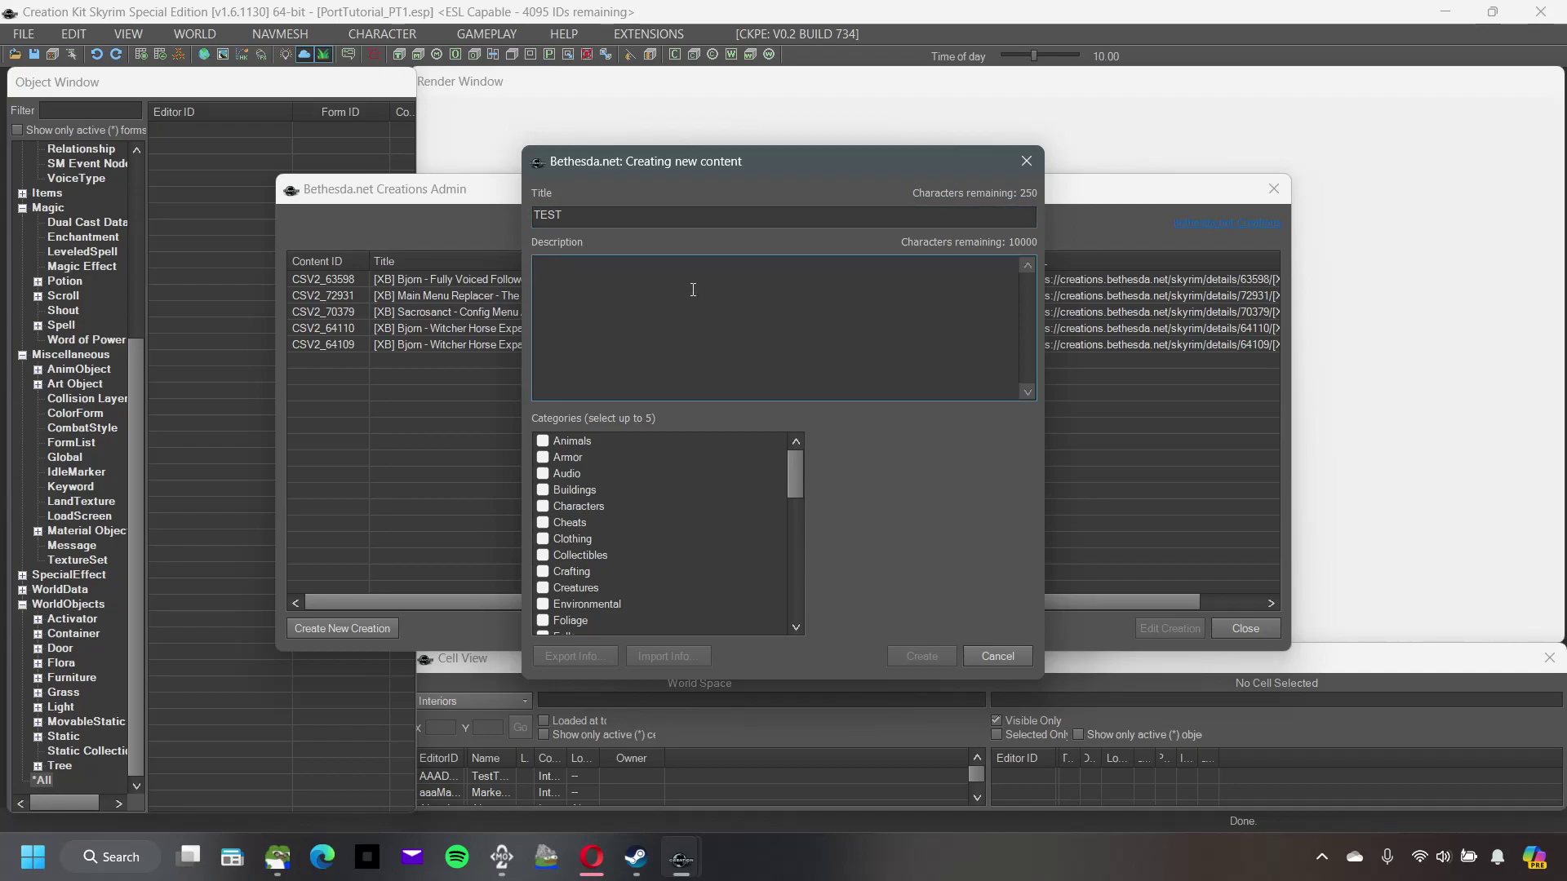
{"action": "type", "text": "WIP"}
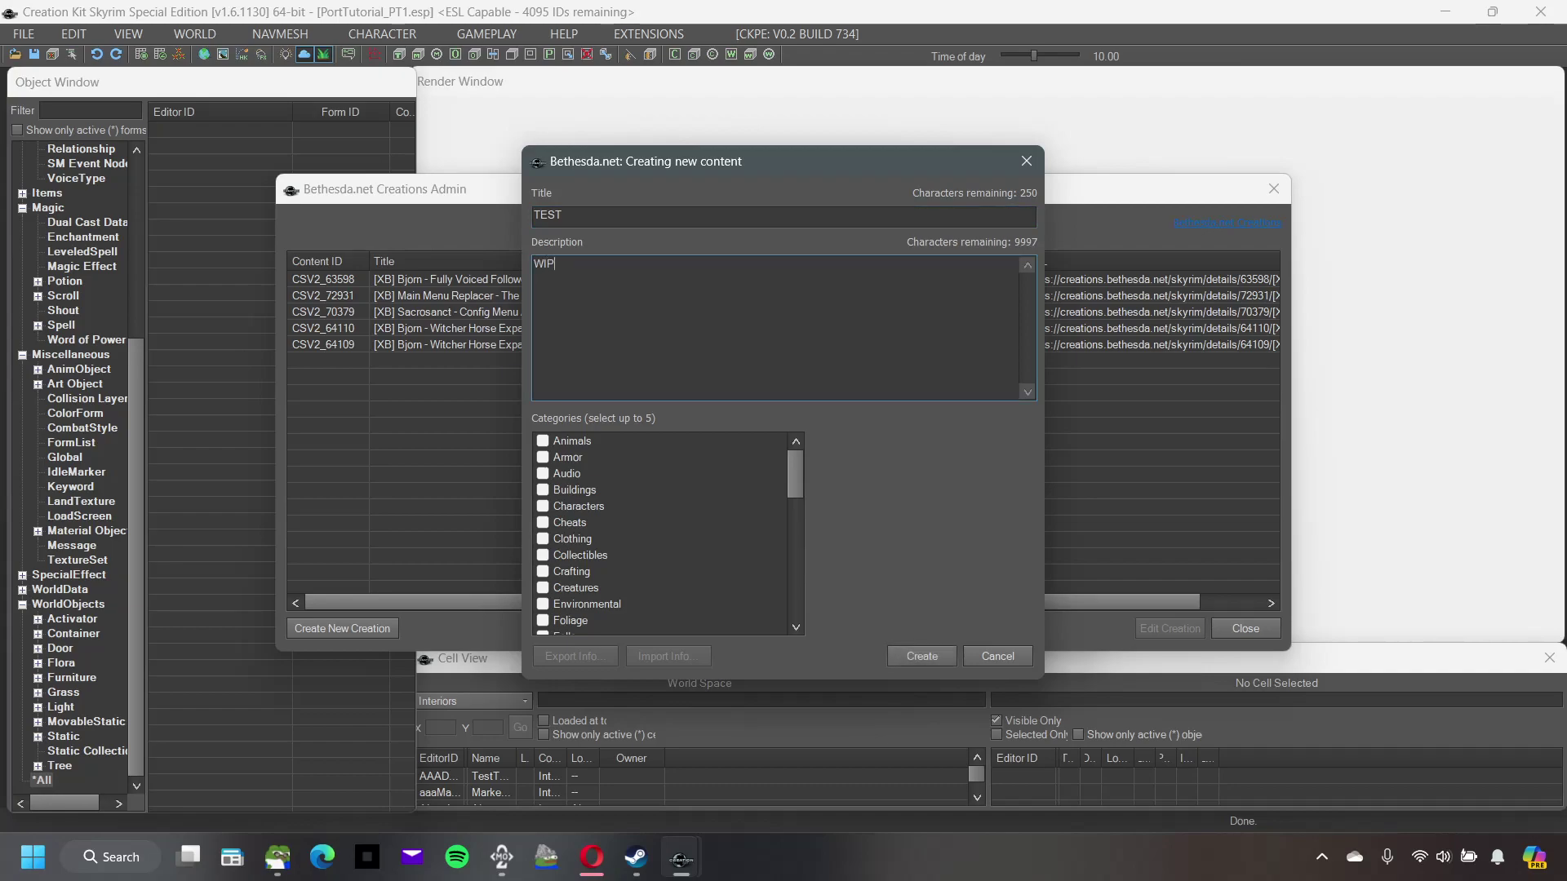
{"action": "type", "text": " ESL"}
{"action": "left_click", "coordinate": [986, 660]}
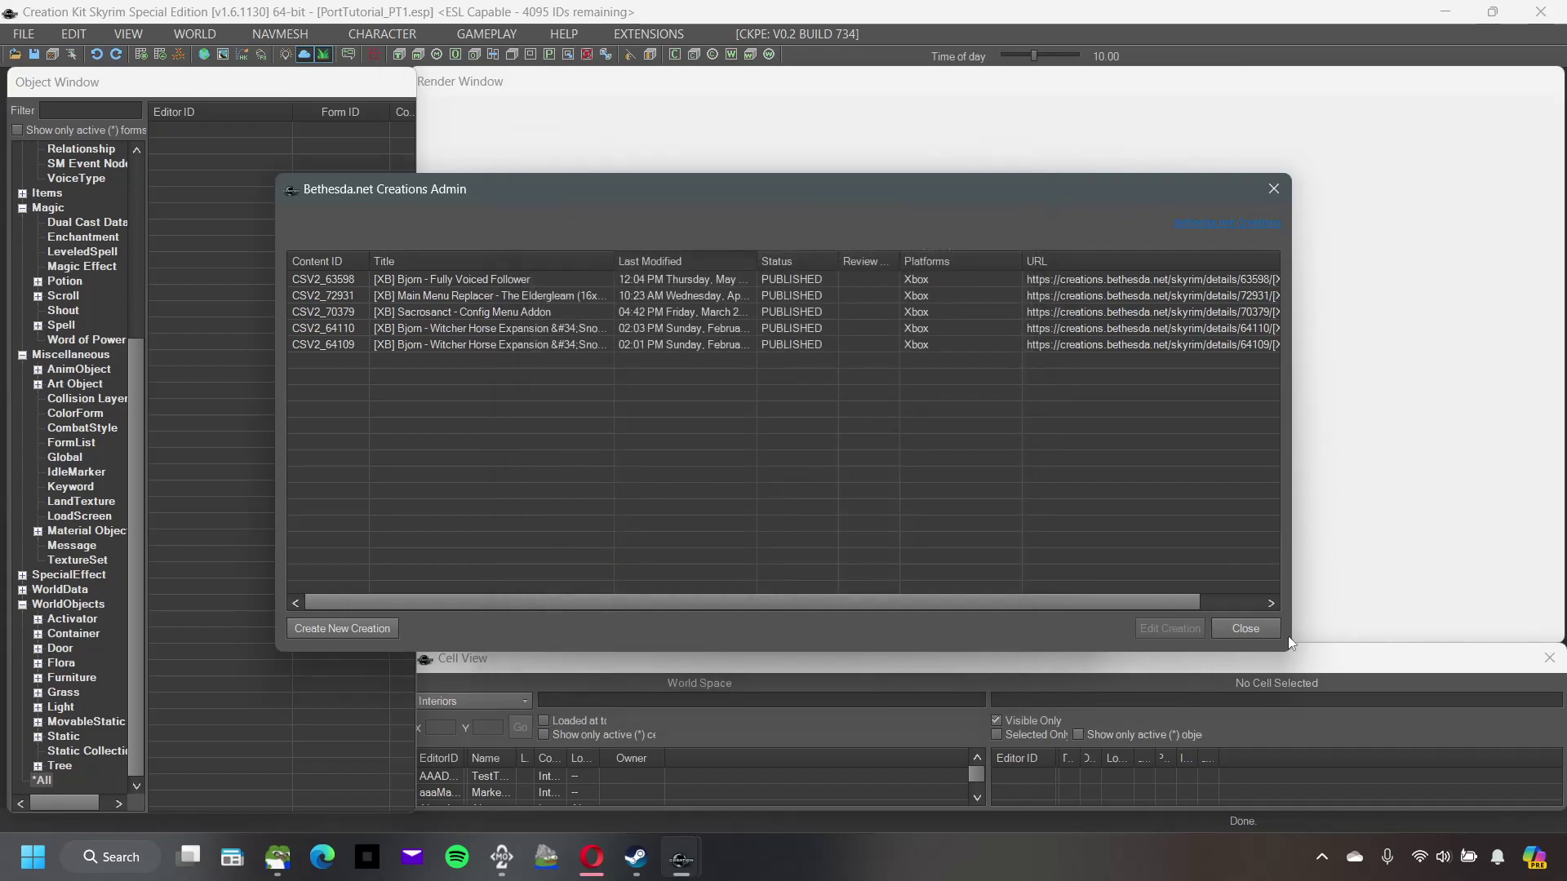
{"action": "left_click", "coordinate": [1244, 629]}
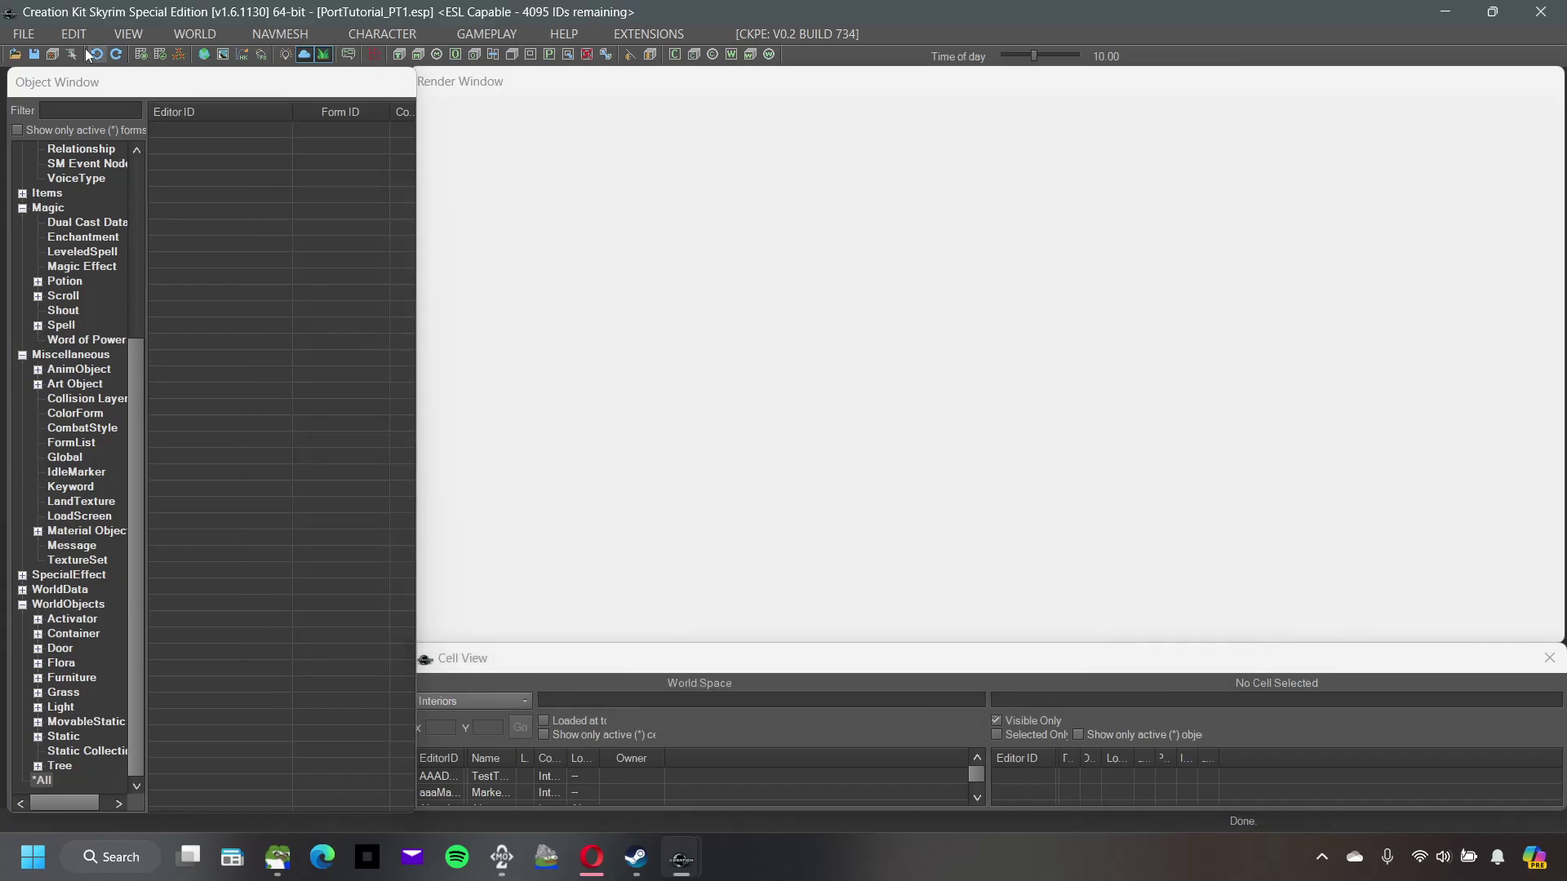
Step: Reopen Upload Plugin and Archive(s) to Creations, targeting Xbox with archives included
{"action": "left_click", "coordinate": [29, 33]}
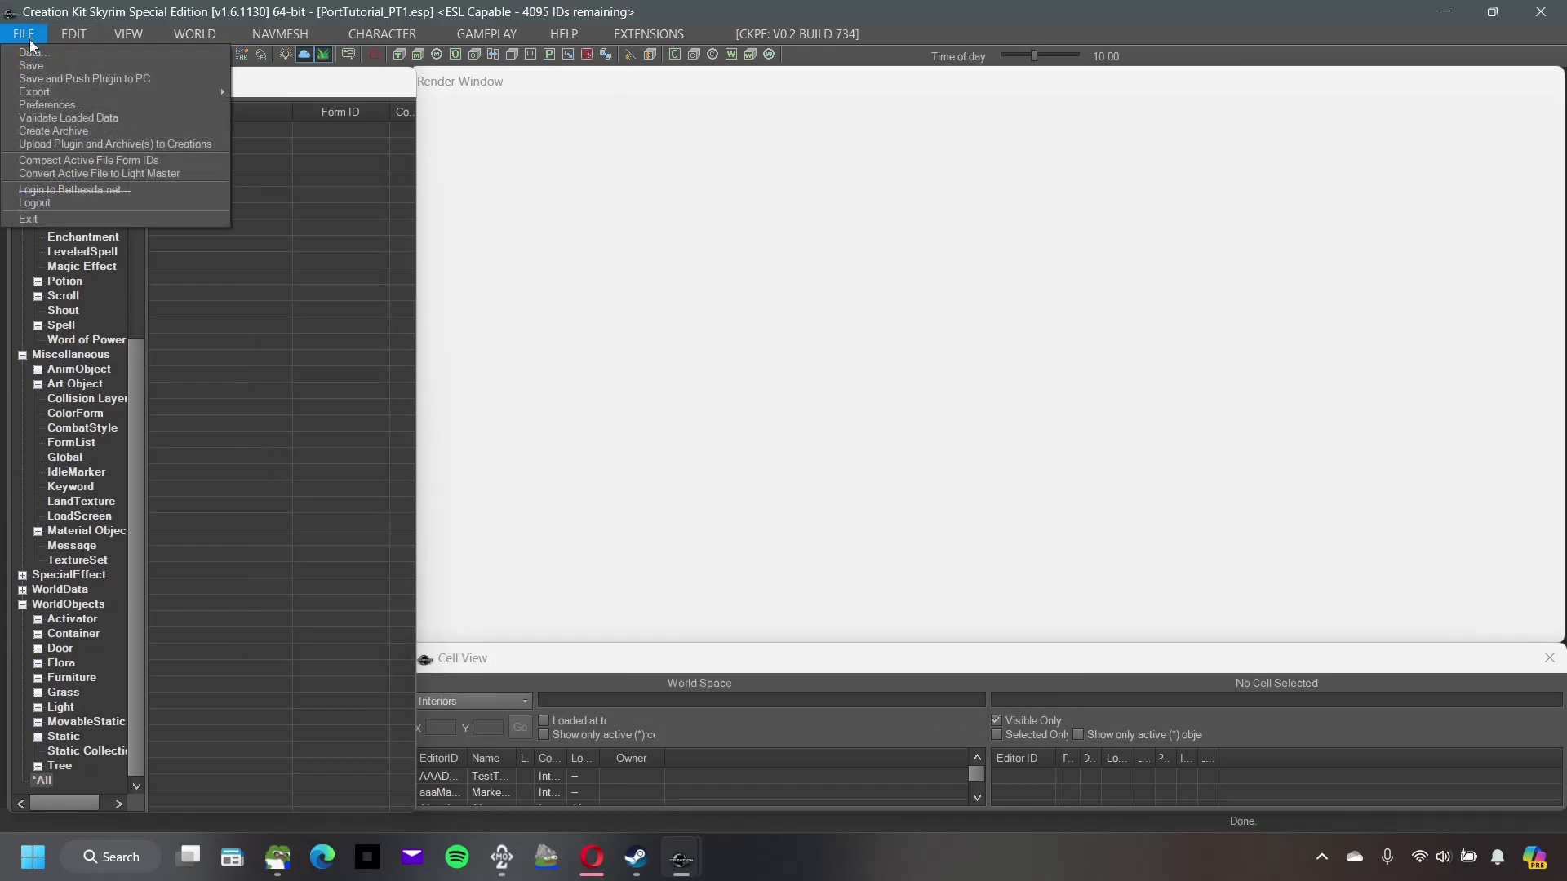
{"action": "left_click", "coordinate": [92, 144]}
{"action": "left_click", "coordinate": [516, 407]}
{"action": "left_click", "coordinate": [596, 468]}
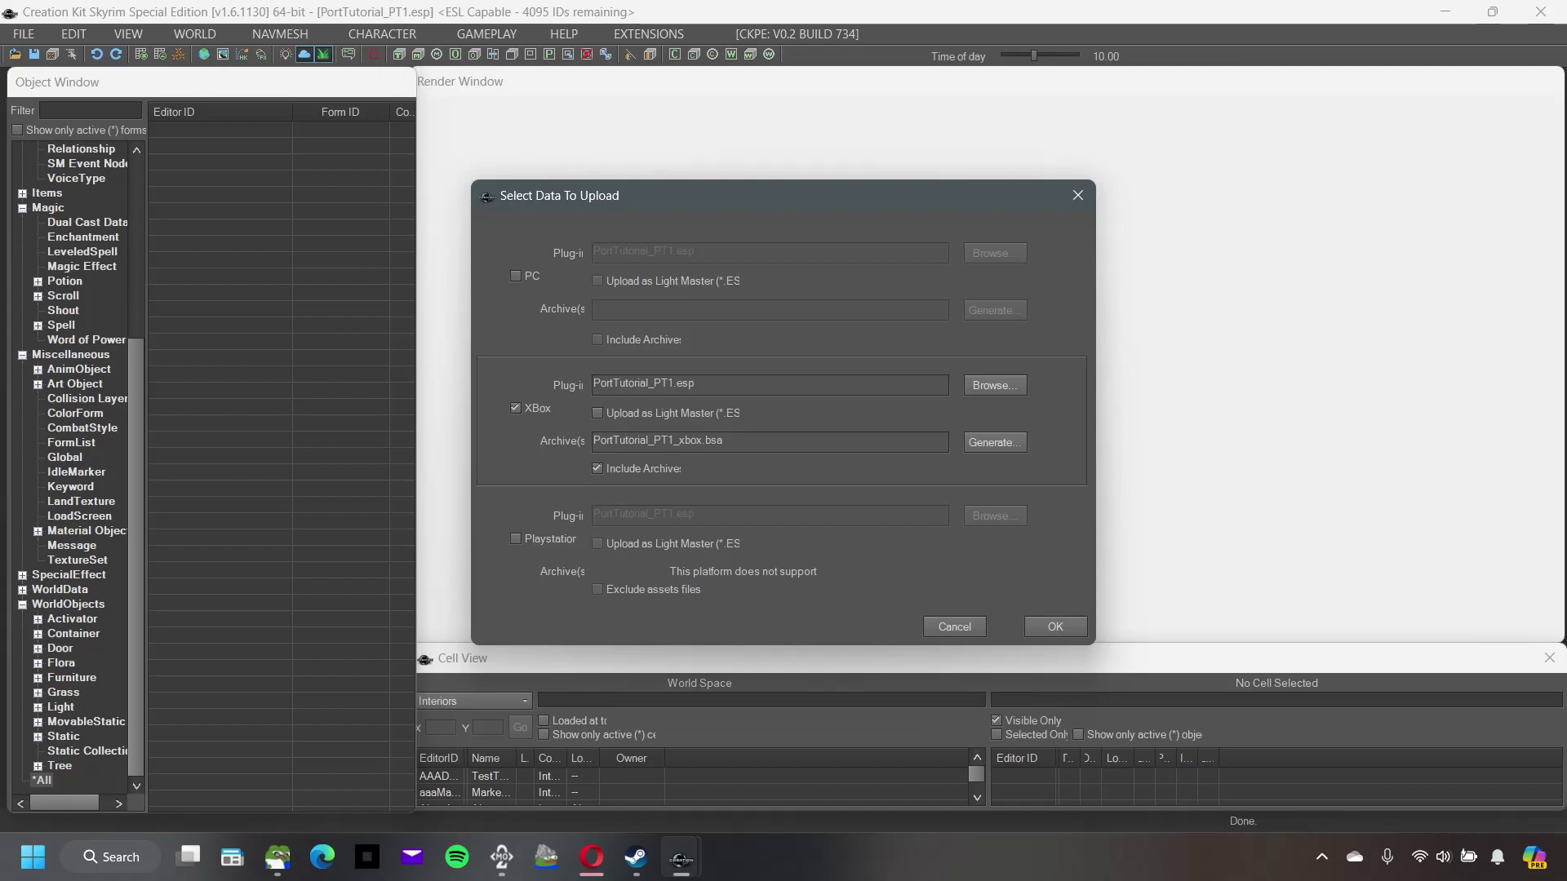
Step: Confirm the Xbox upload of PortTutorial_PT1.esp with PortTutorial_PT1_xbox.bsa
{"action": "left_click", "coordinate": [1056, 625]}
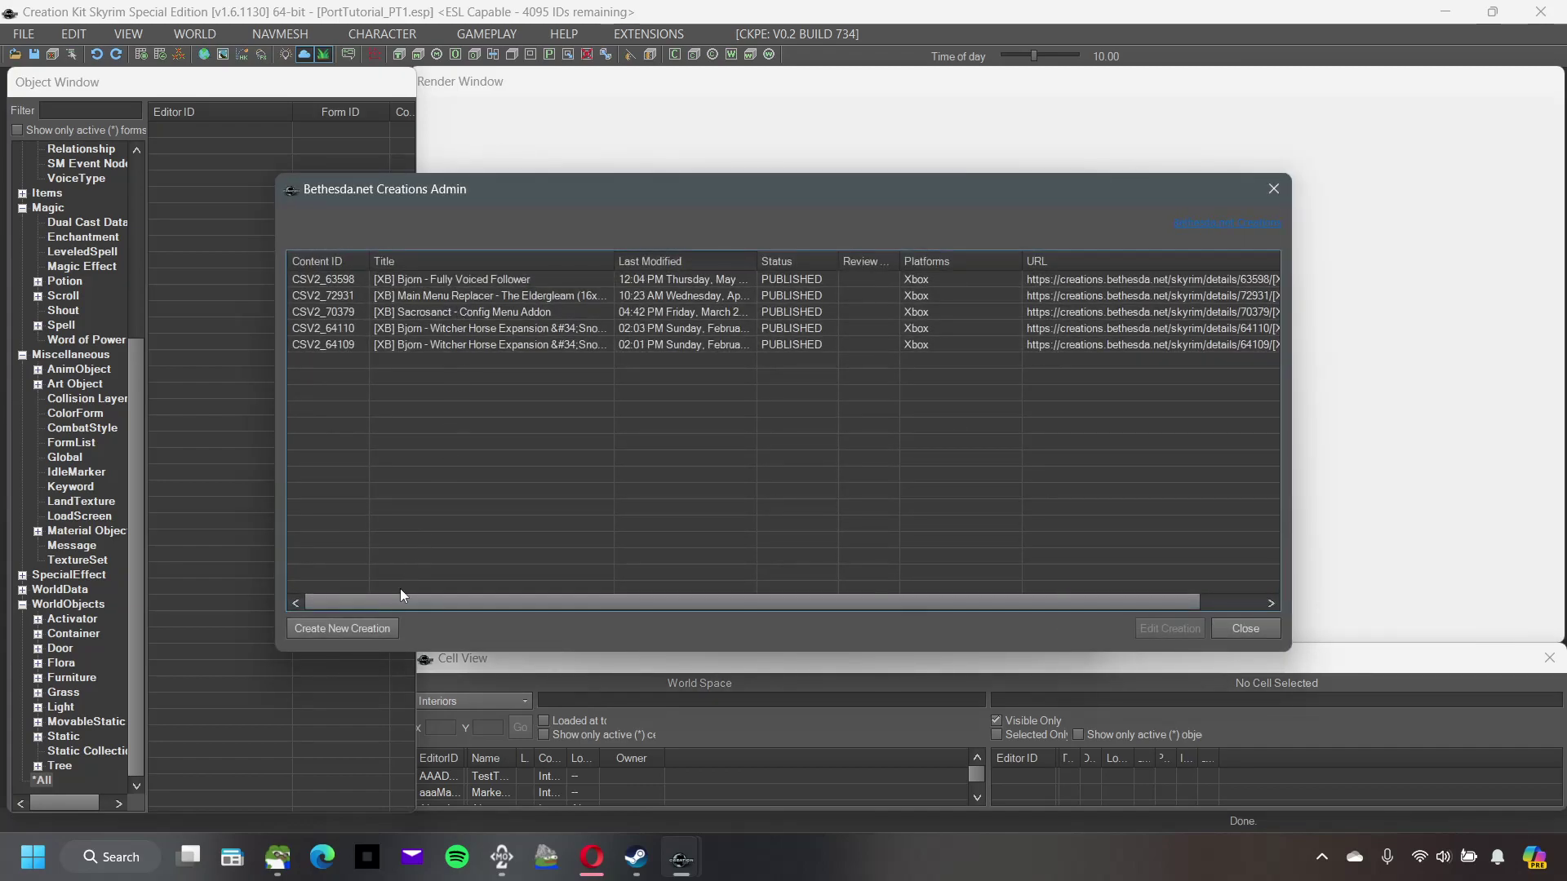
Step: Start a new creation titled 'TEST' with the description 'ESL WIP'
{"action": "left_click", "coordinate": [391, 628]}
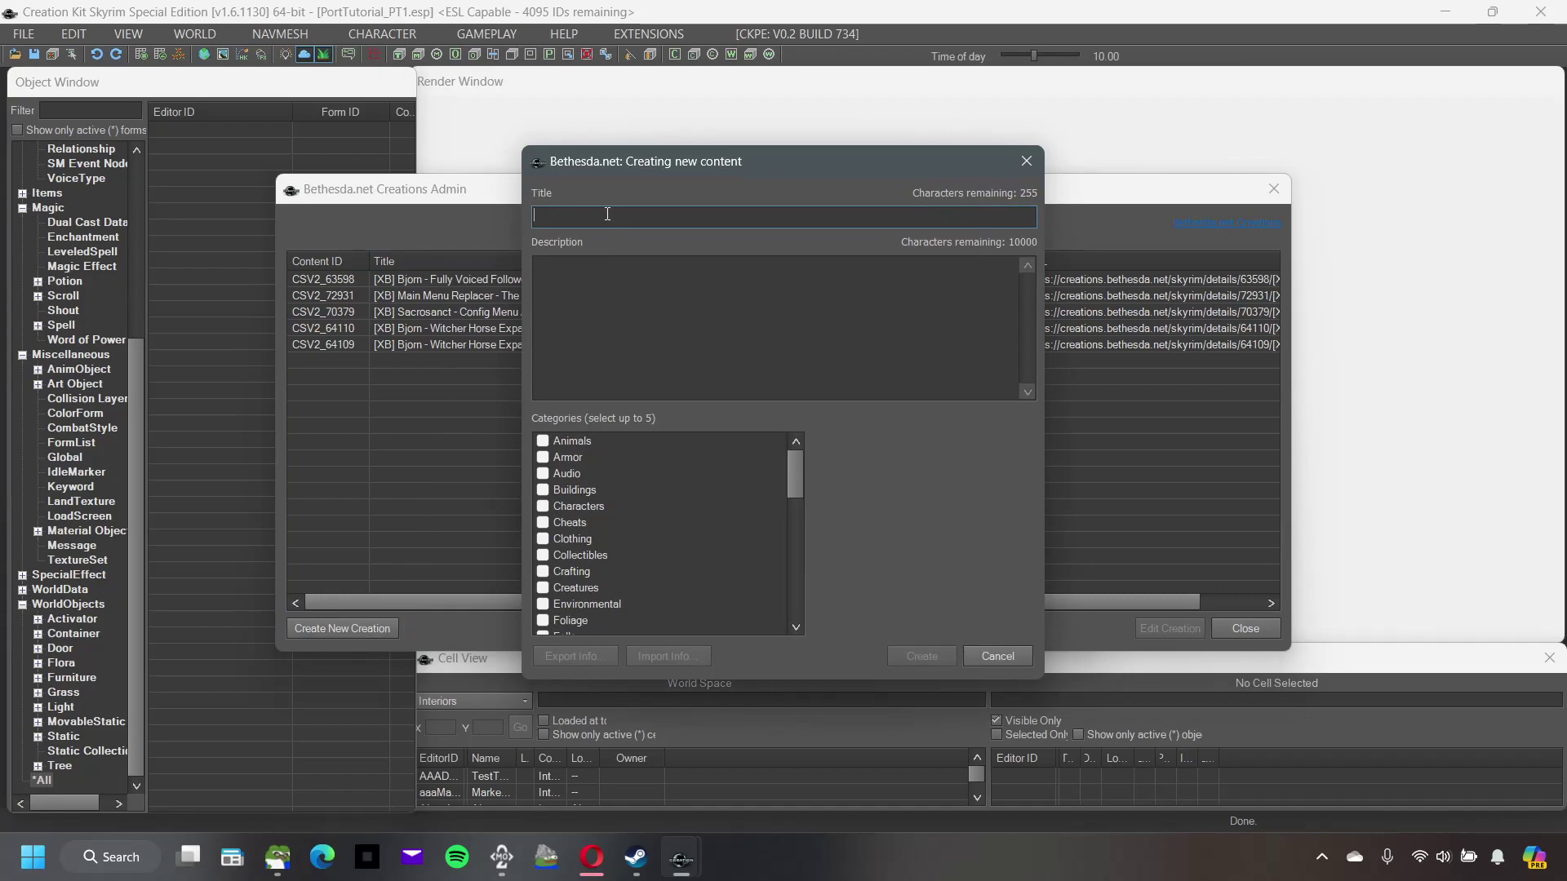
{"action": "type", "text": "TEST"}
{"action": "left_click", "coordinate": [636, 263]}
{"action": "type", "text": "ESL"}
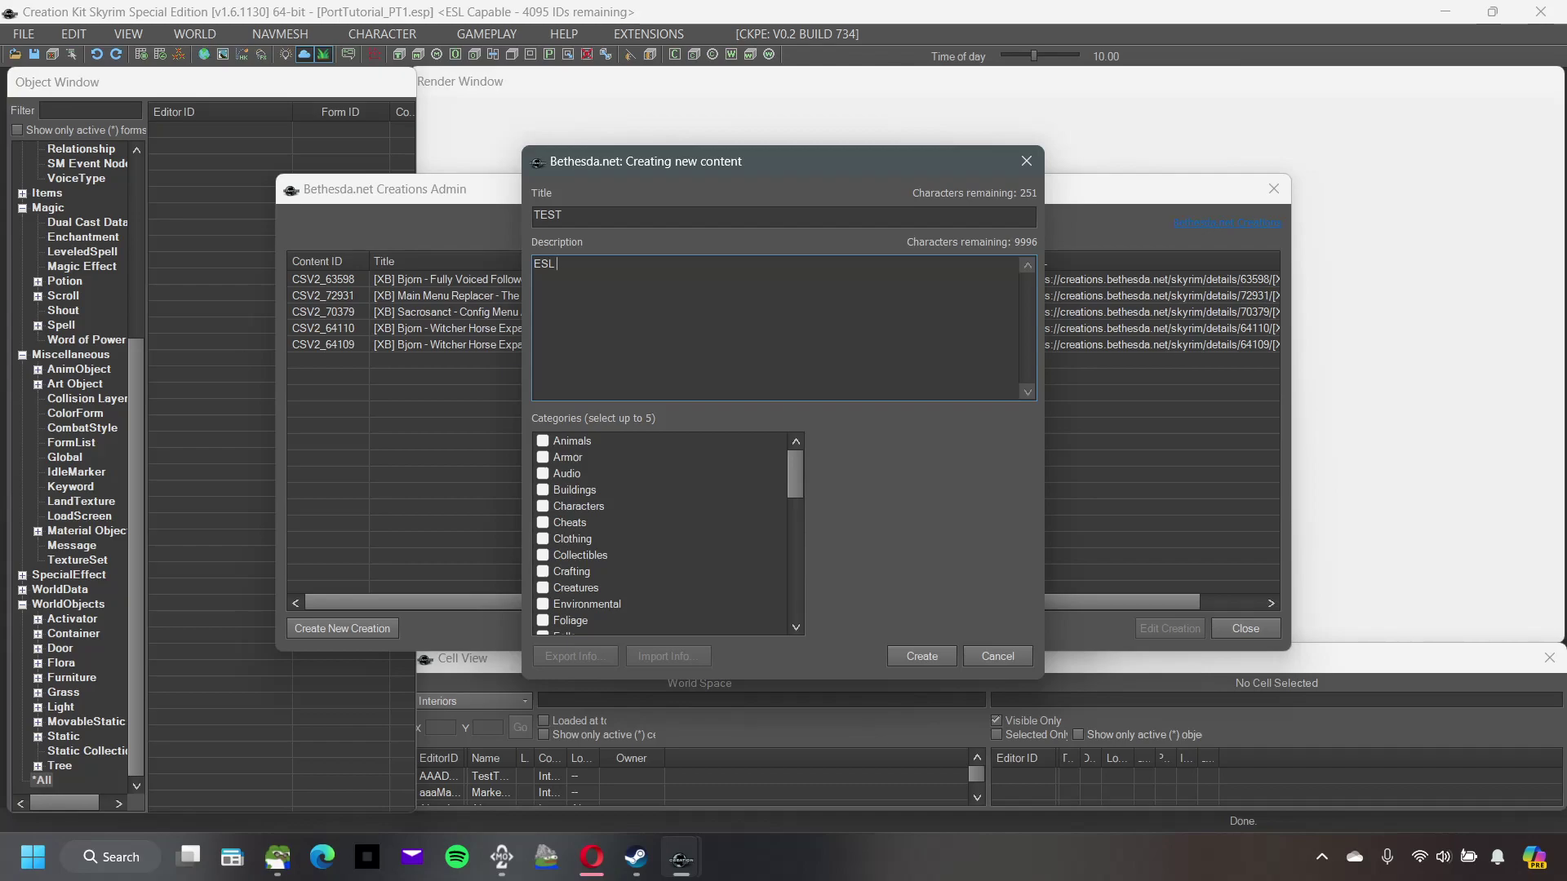
{"action": "type", "text": "WIP"}
Step: Tick the Work-In-Progress category and select the 'ESL WIP' description text
{"action": "left_click_drag", "start_coordinate": [791, 472], "coordinate": [790, 620]}
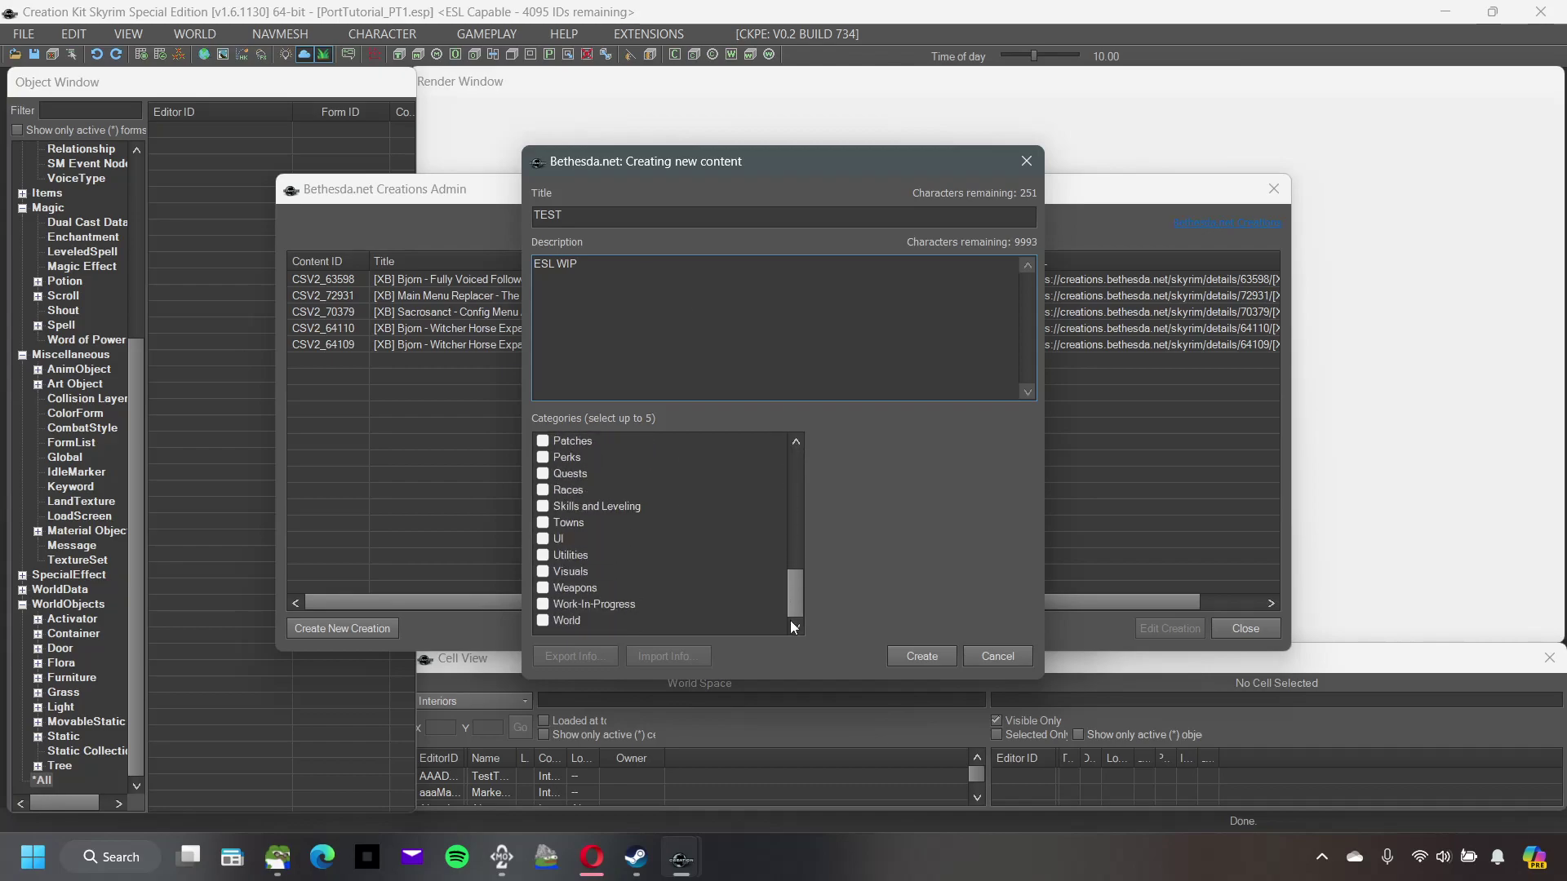
{"action": "left_click", "coordinate": [545, 605]}
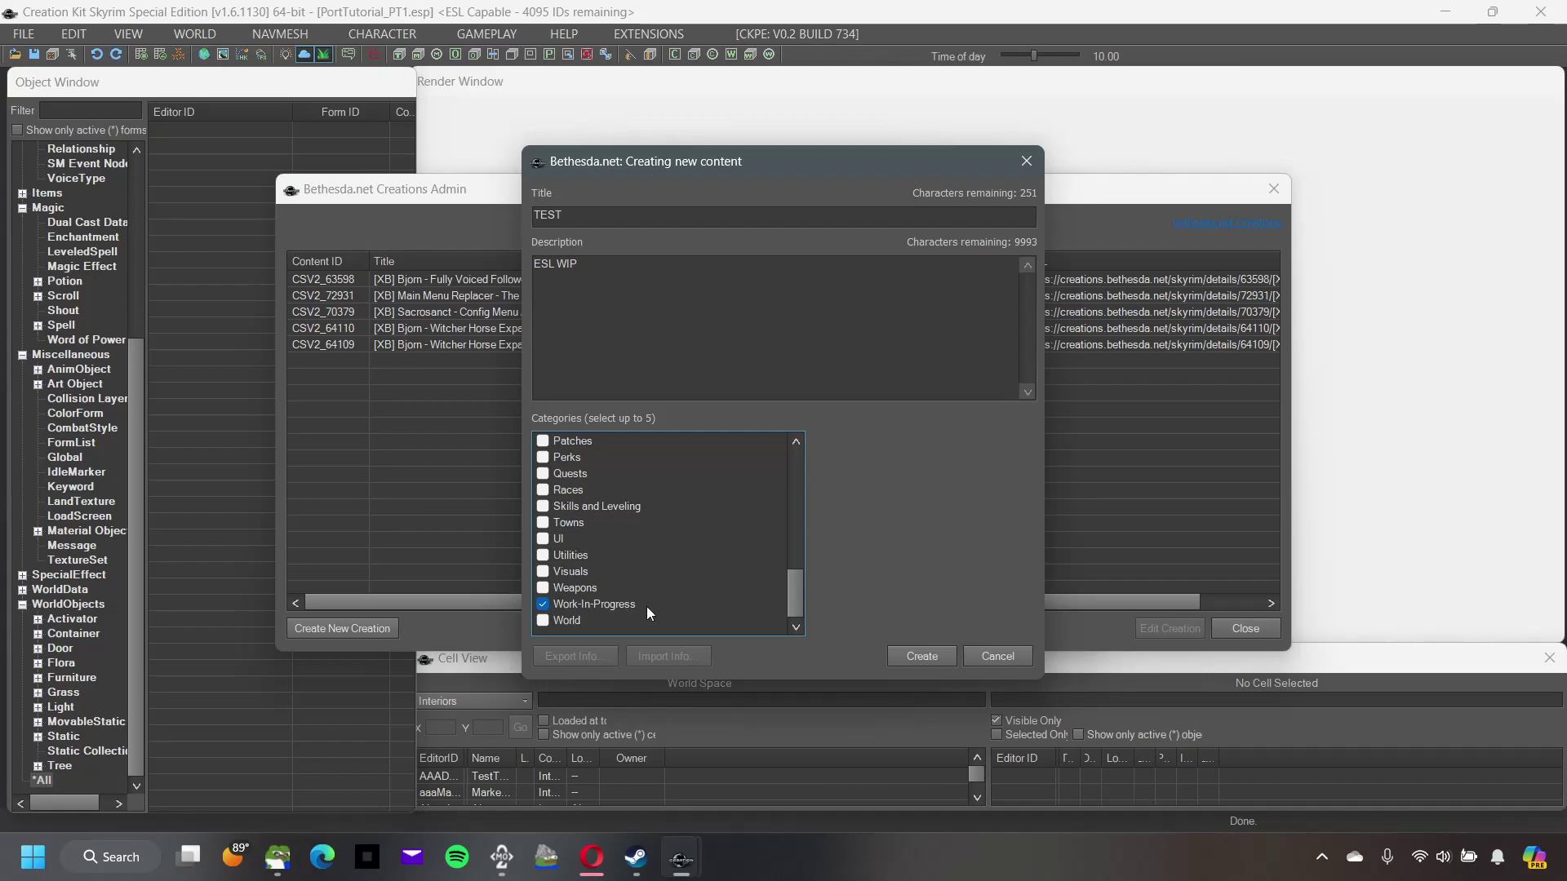
{"action": "left_click_drag", "start_coordinate": [602, 267], "coordinate": [559, 266]}
{"action": "left_click", "coordinate": [617, 299]}
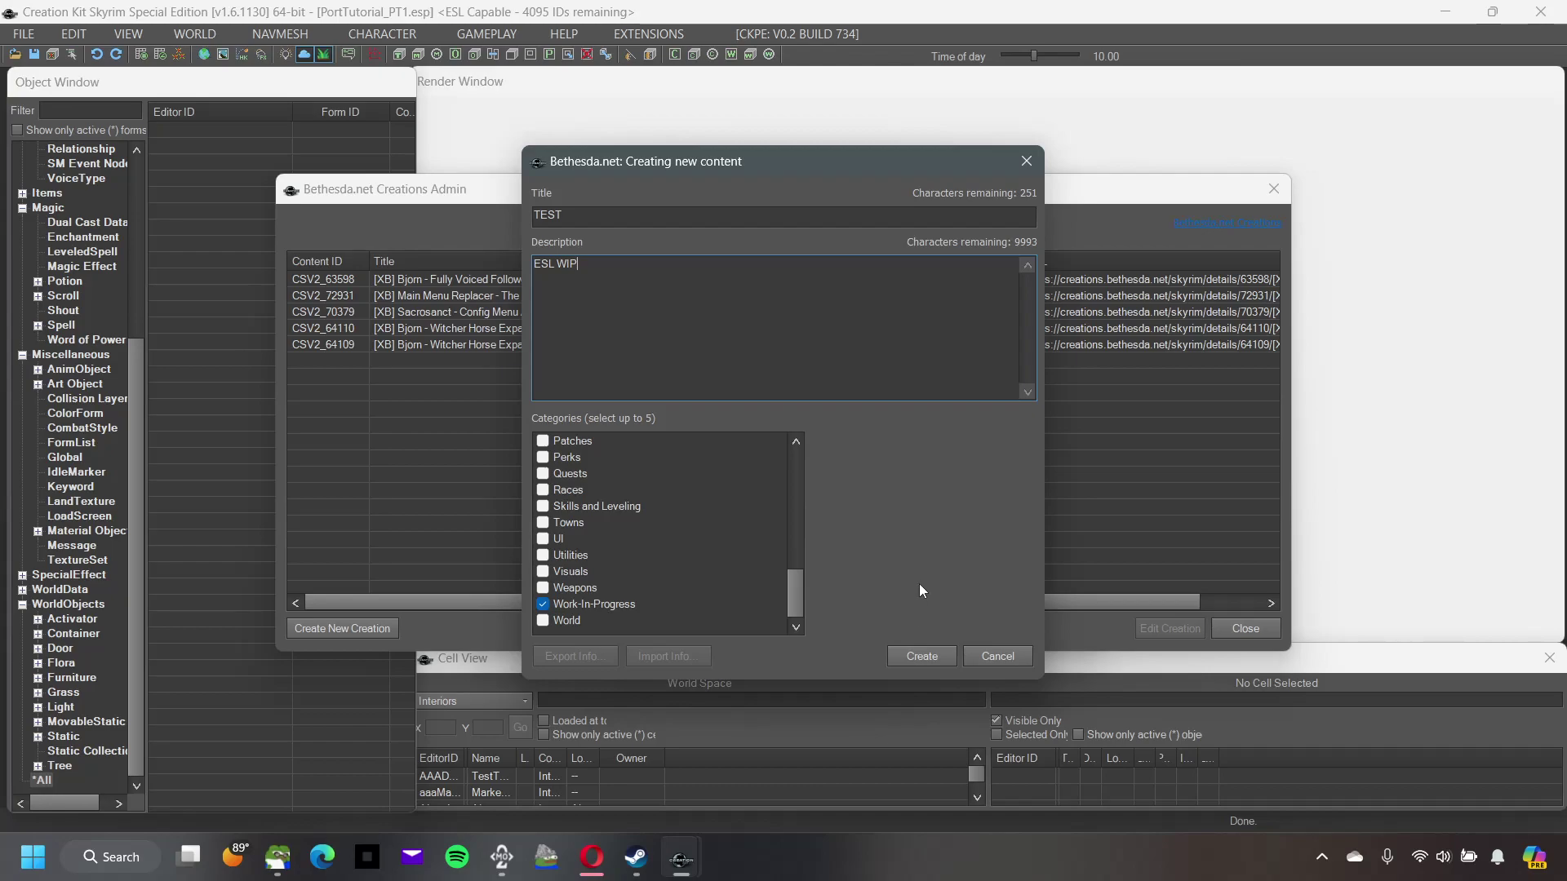
{"action": "left_click_drag", "start_coordinate": [622, 273], "coordinate": [532, 266]}
Step: Create and upload TEST, dismiss the Upload Complete message, and close Creations Admin
{"action": "left_click", "coordinate": [918, 656]}
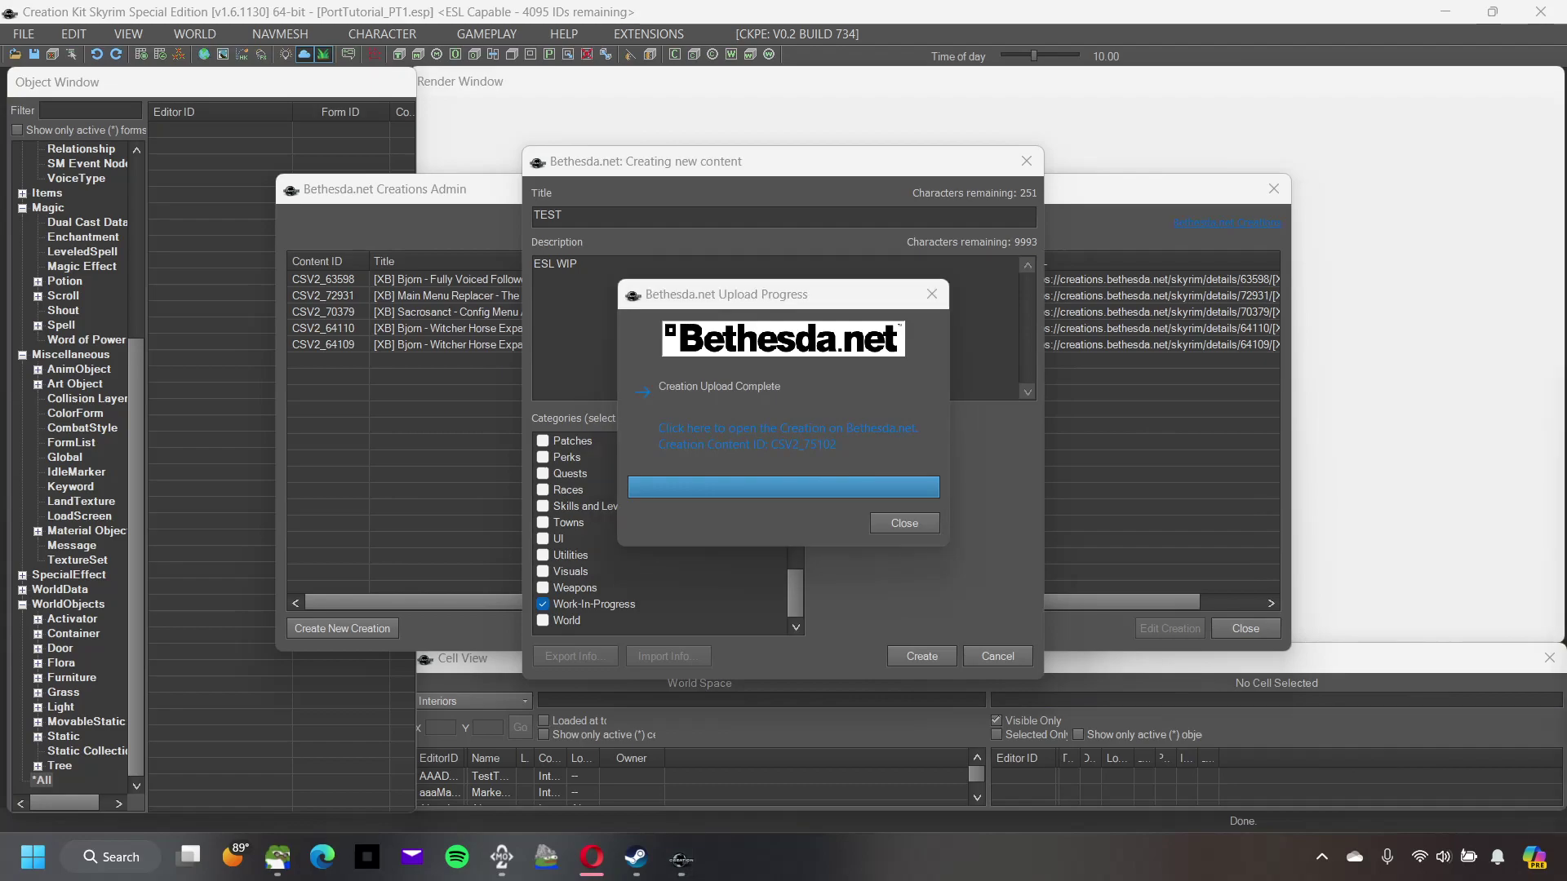
{"action": "left_click", "coordinate": [889, 523]}
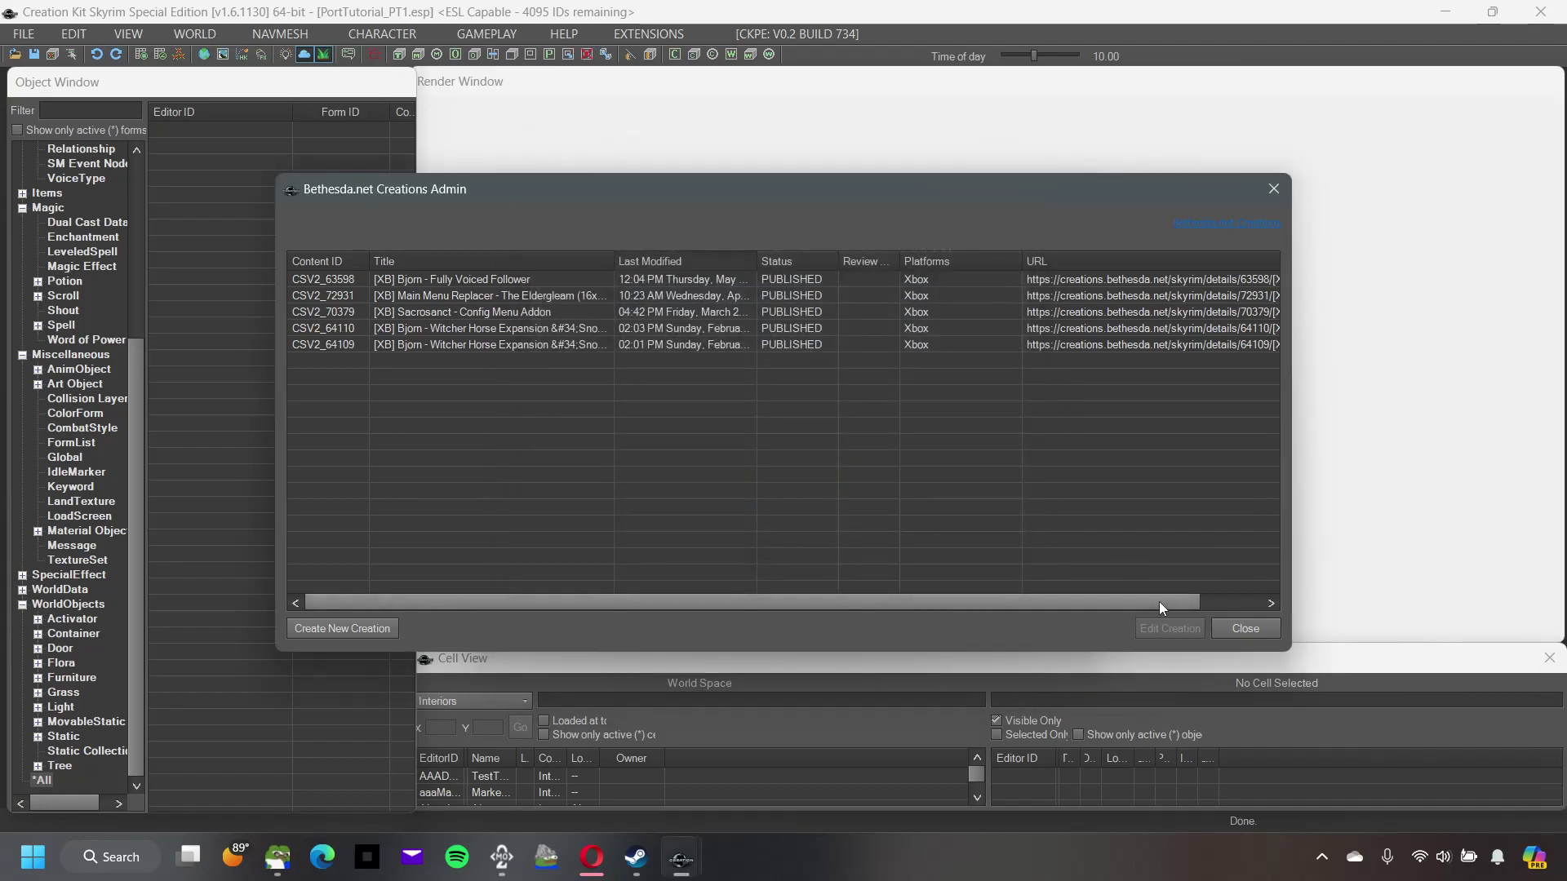
{"action": "left_click", "coordinate": [1247, 627]}
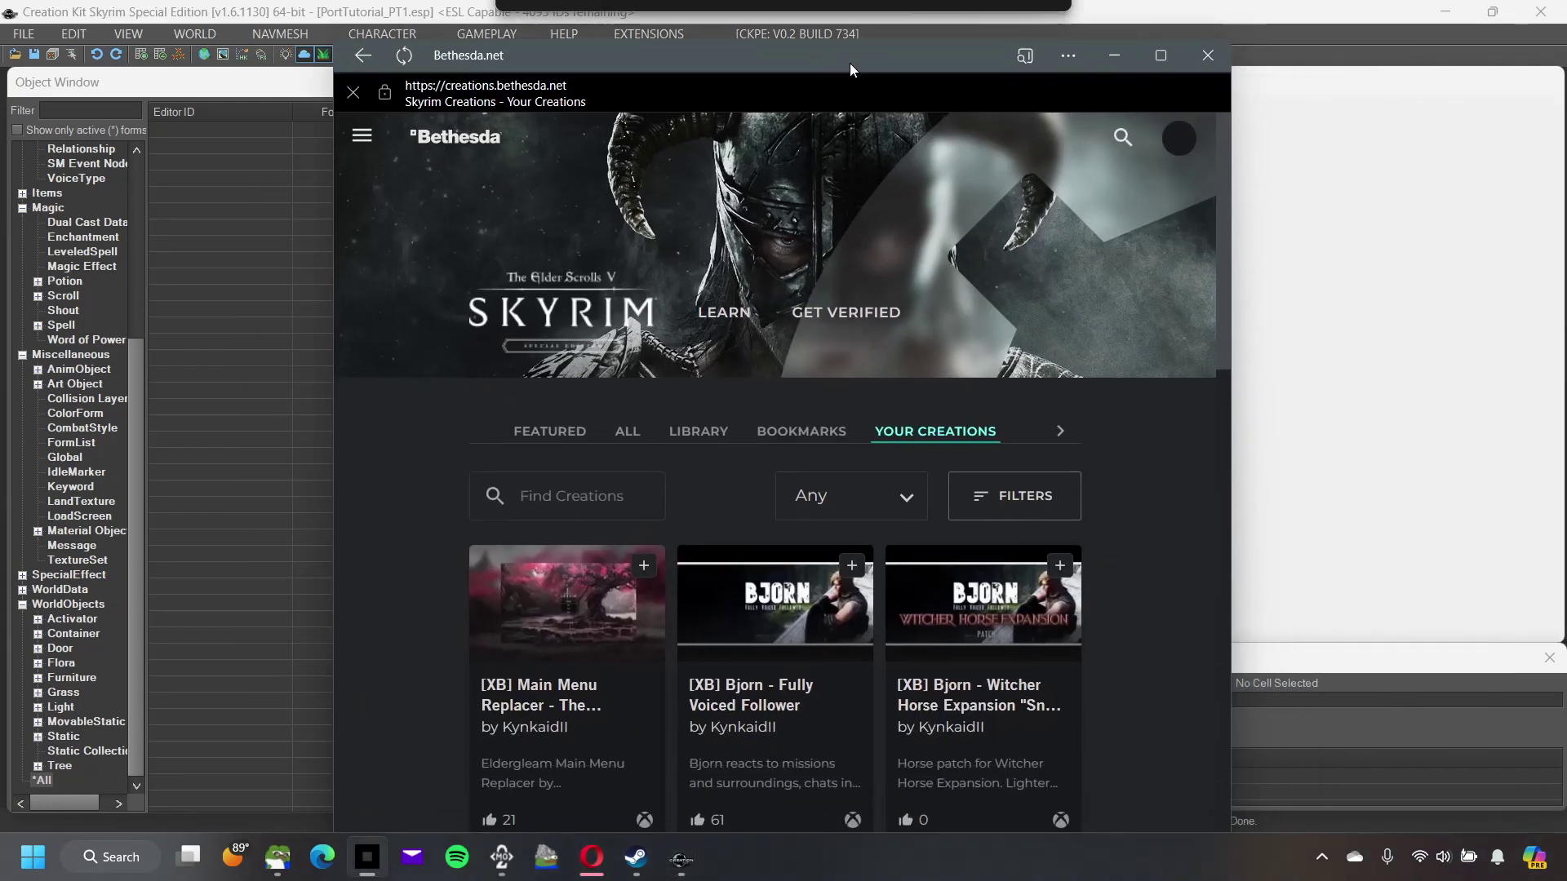
Step: Reload Your Creations on Bethesda.net and open the new TEST creation
{"action": "left_click_drag", "start_coordinate": [849, 62], "coordinate": [869, 22]}
{"action": "scroll", "coordinate": [738, 423], "scroll_direction": "down", "scroll_amount": 4}
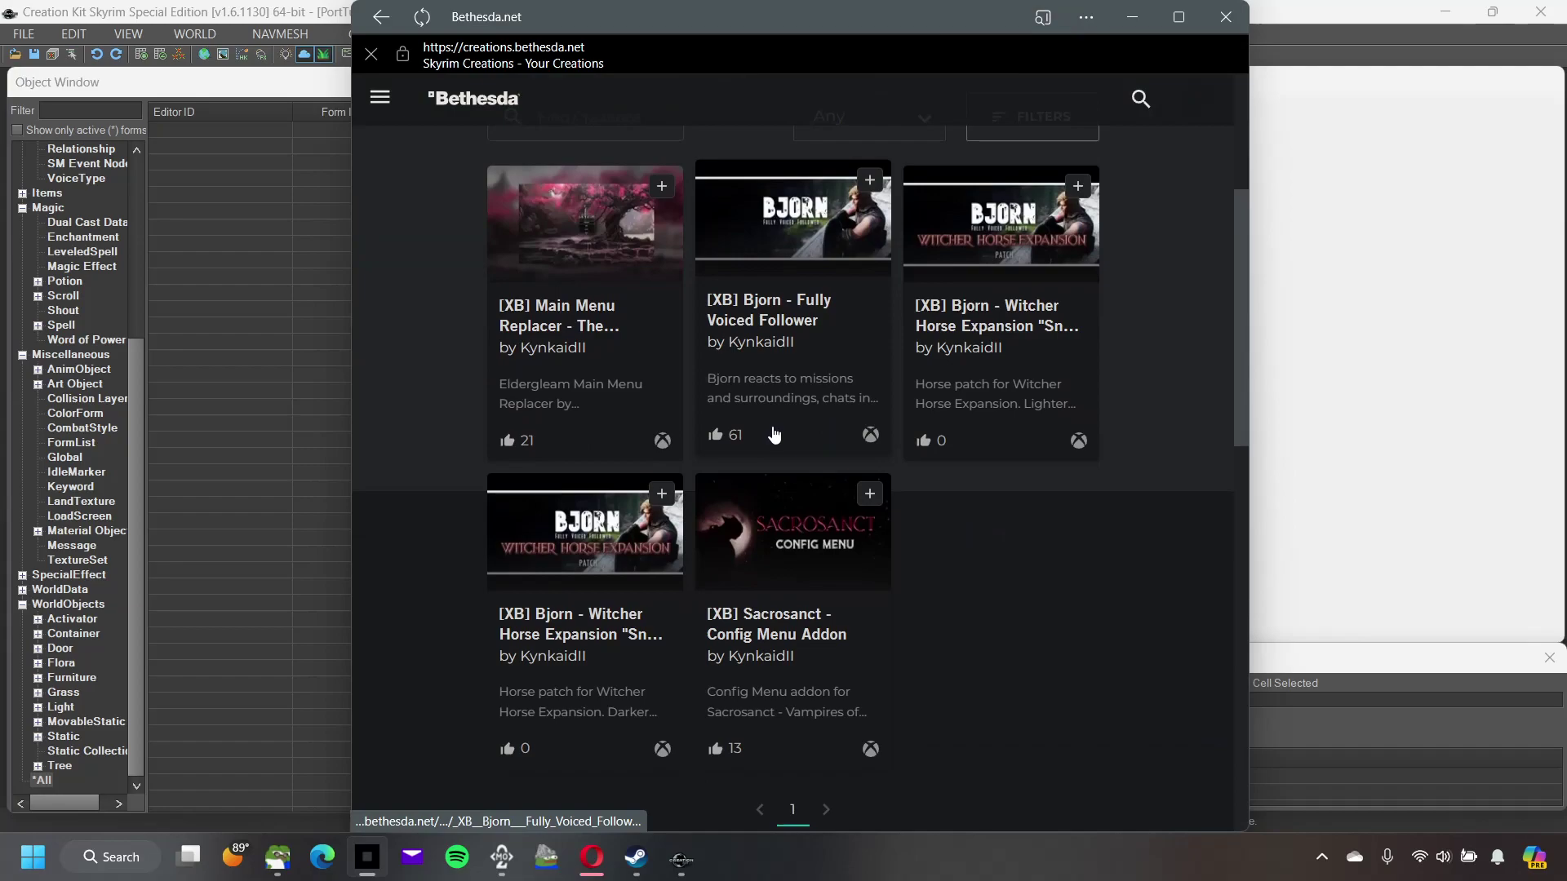
{"action": "scroll", "coordinate": [637, 406], "scroll_direction": "up", "scroll_amount": 4}
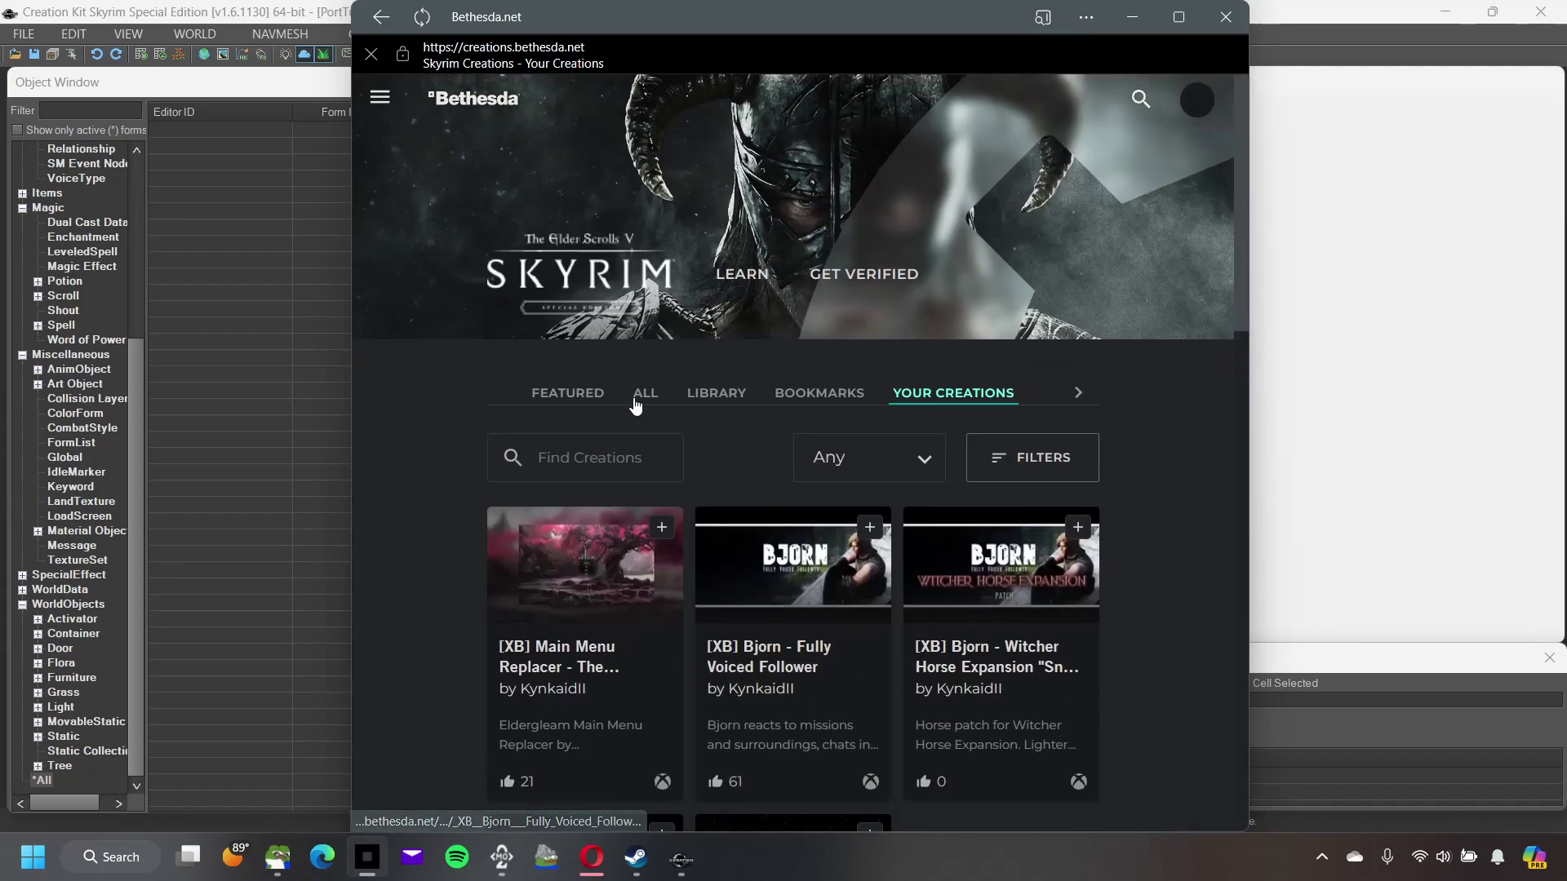
{"action": "left_click", "coordinate": [423, 18]}
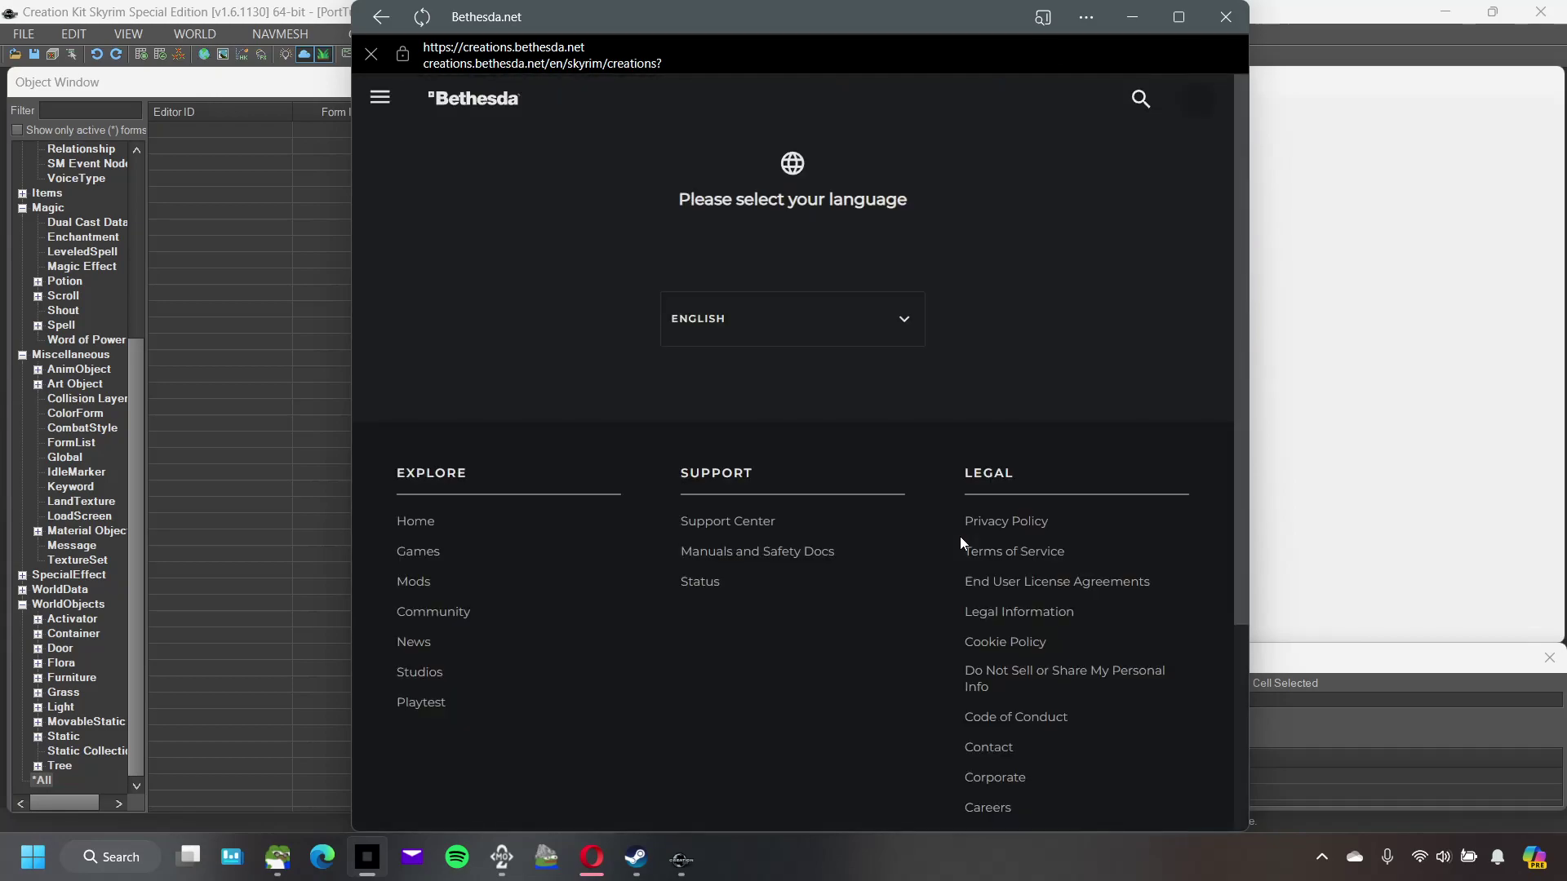
{"action": "scroll", "coordinate": [962, 544], "scroll_direction": "down", "scroll_amount": 4}
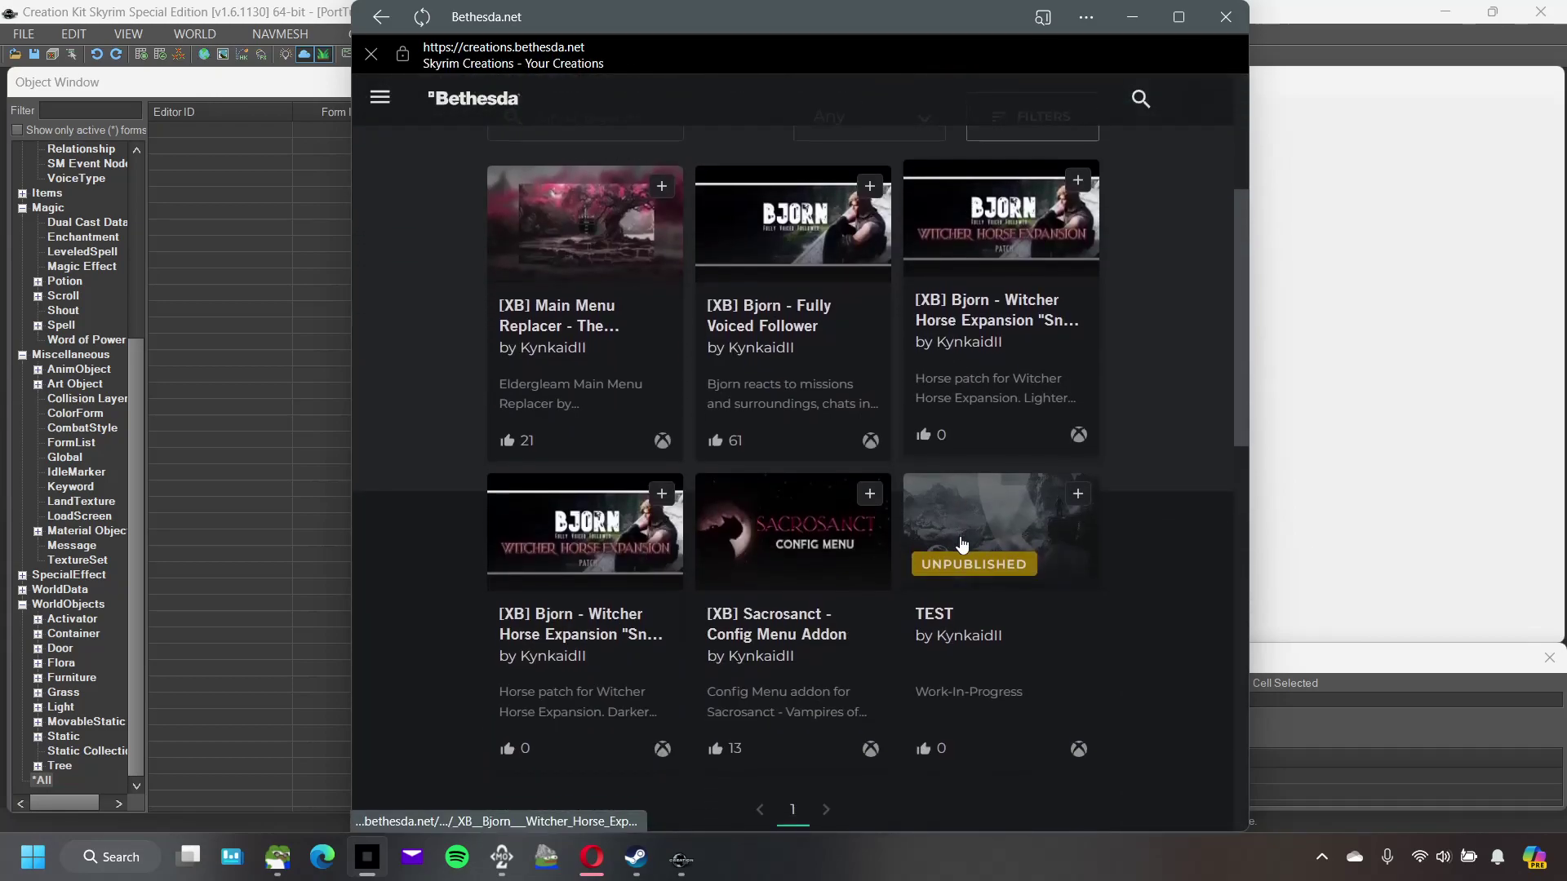
{"action": "left_click", "coordinate": [996, 547]}
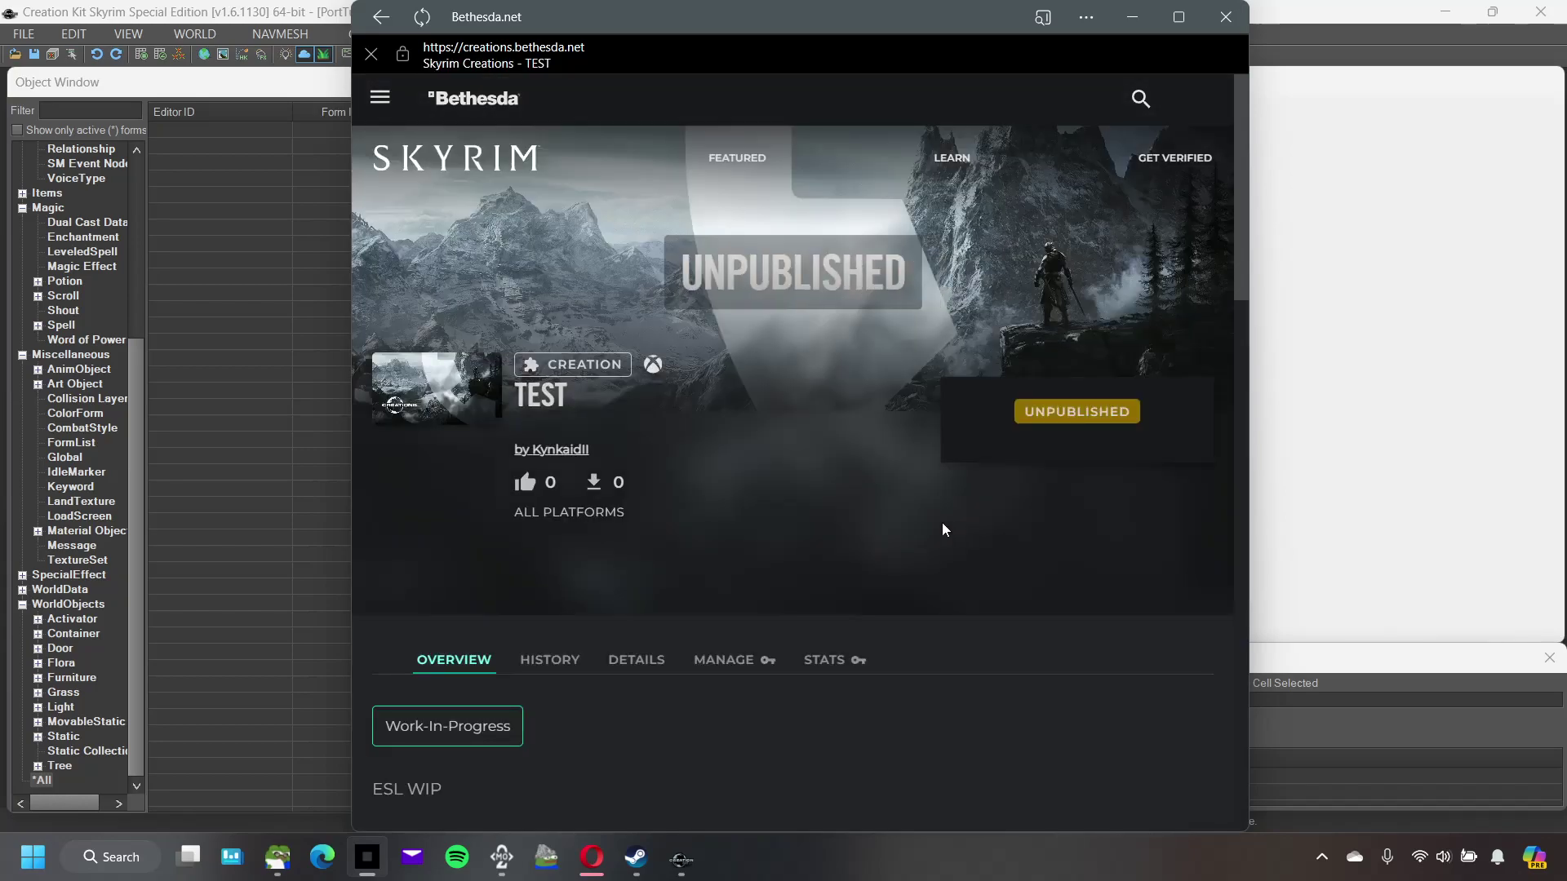
Step: Maximize the browser window and open TEST's Manage page
{"action": "scroll", "coordinate": [938, 524], "scroll_direction": "down", "scroll_amount": 1}
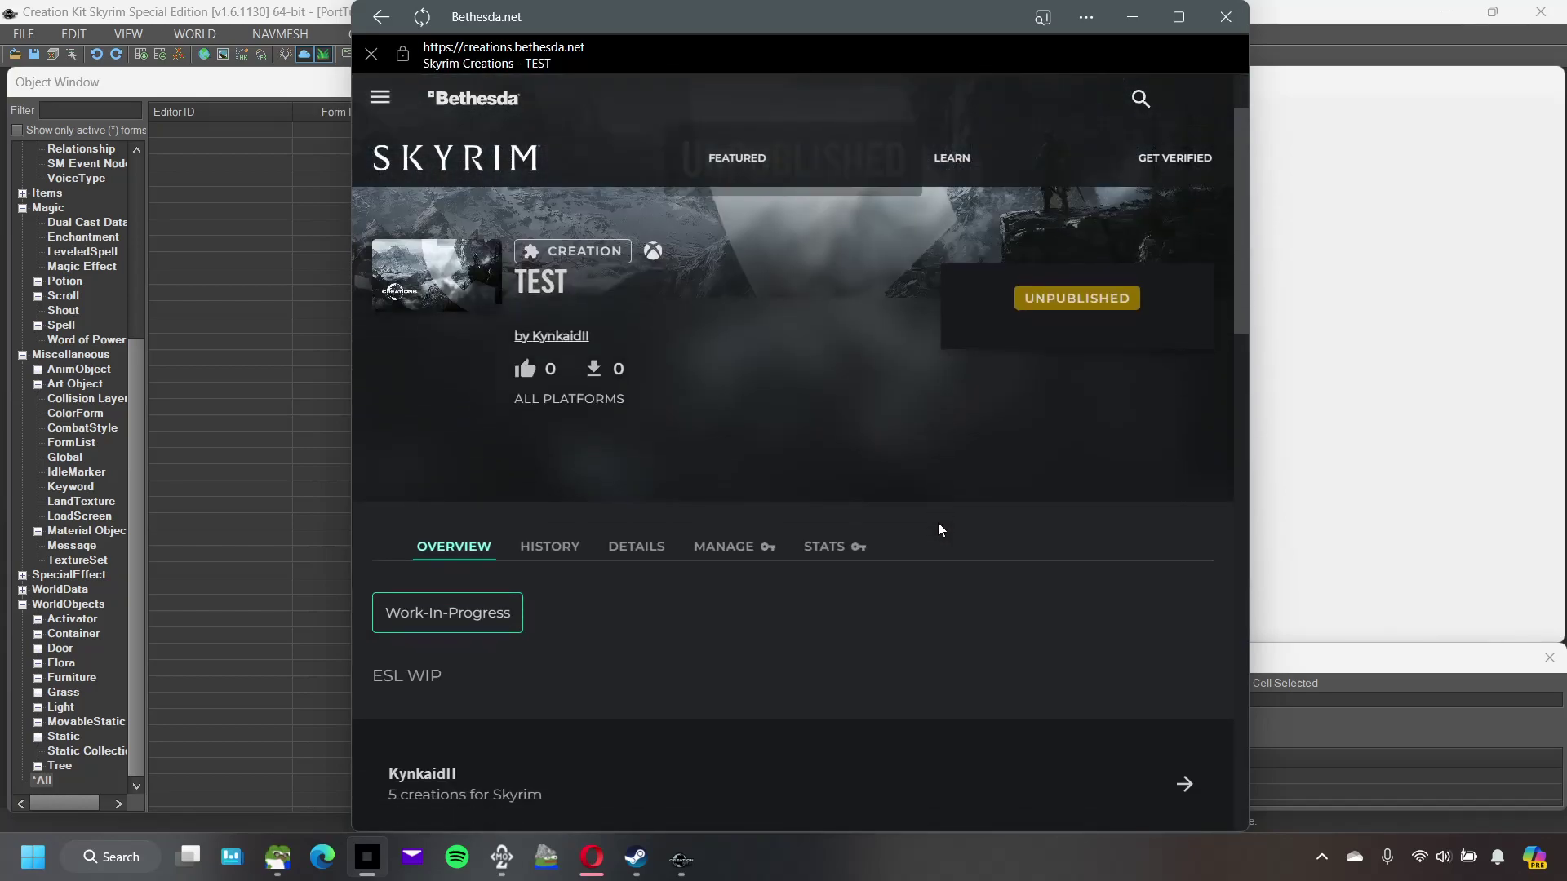
{"action": "left_click", "coordinate": [1177, 17]}
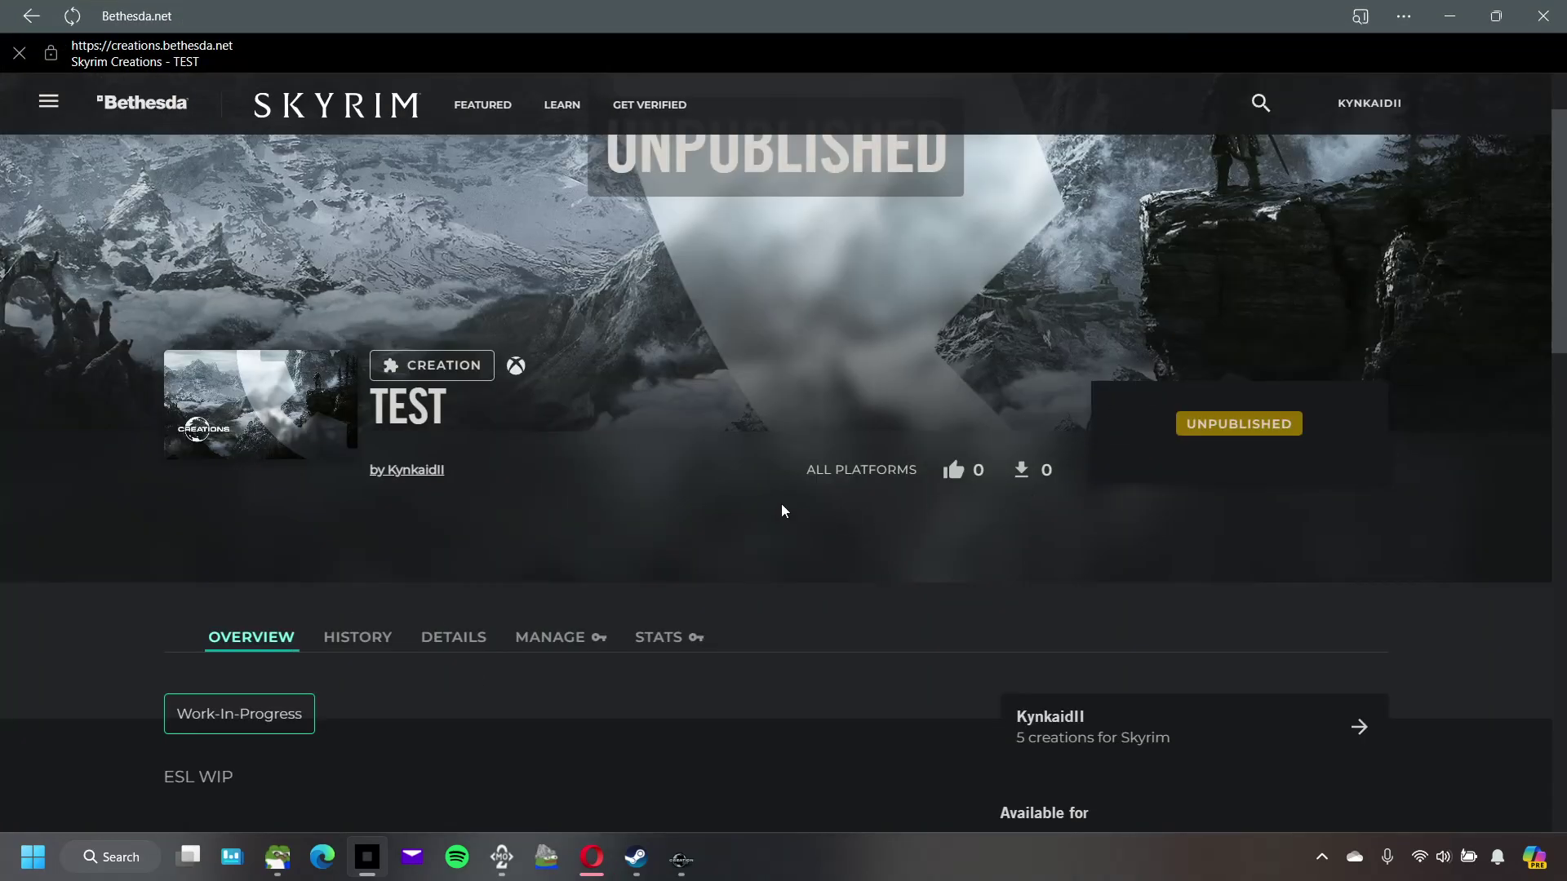
{"action": "scroll", "coordinate": [751, 535], "scroll_direction": "down", "scroll_amount": 1}
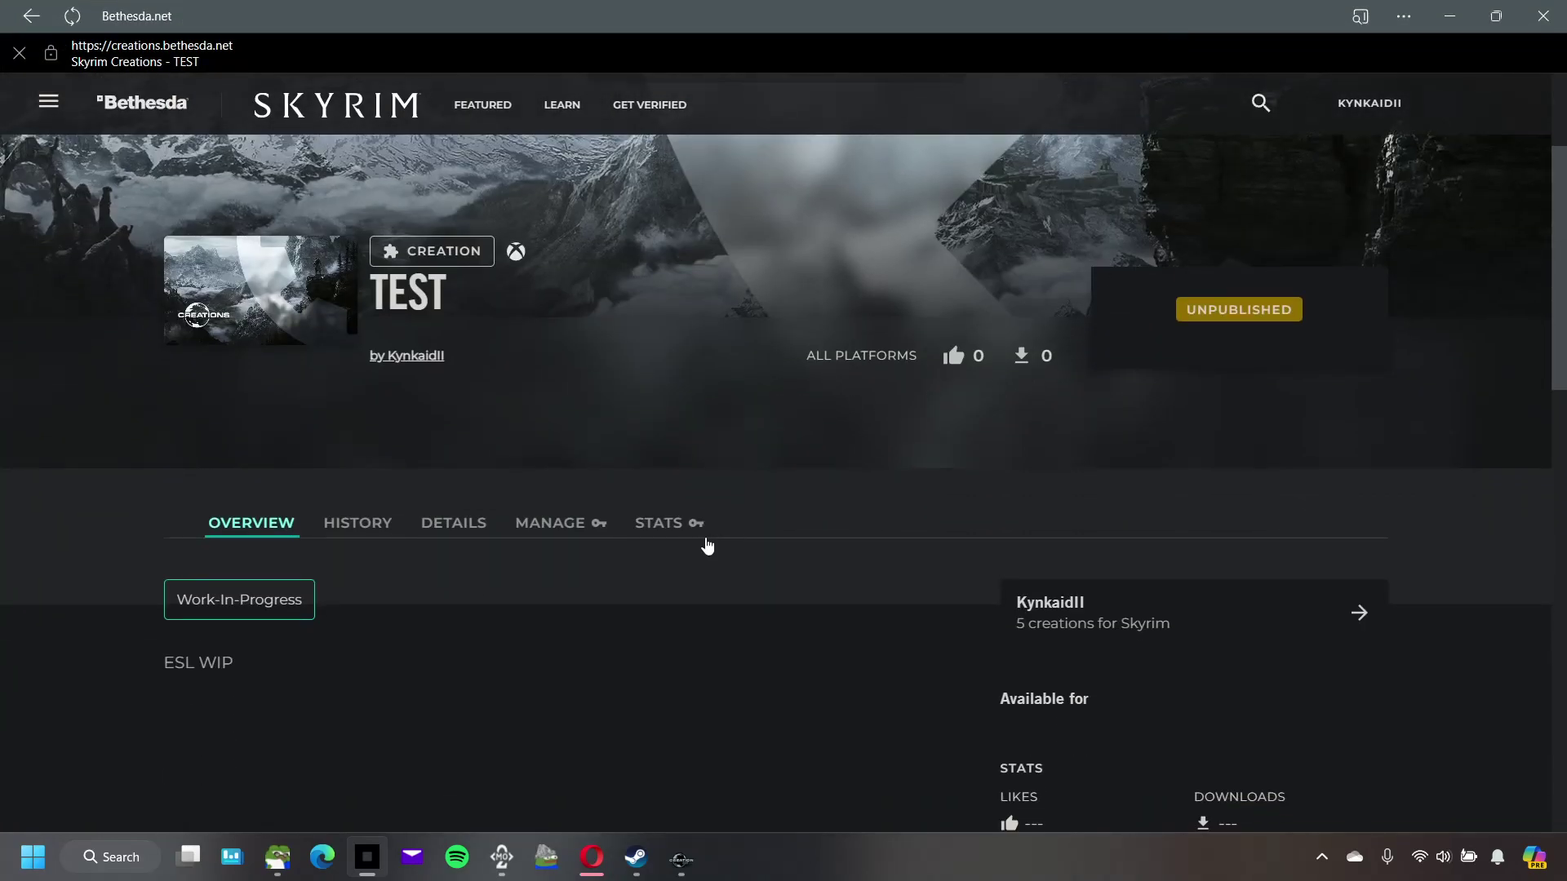
{"action": "left_click", "coordinate": [564, 527]}
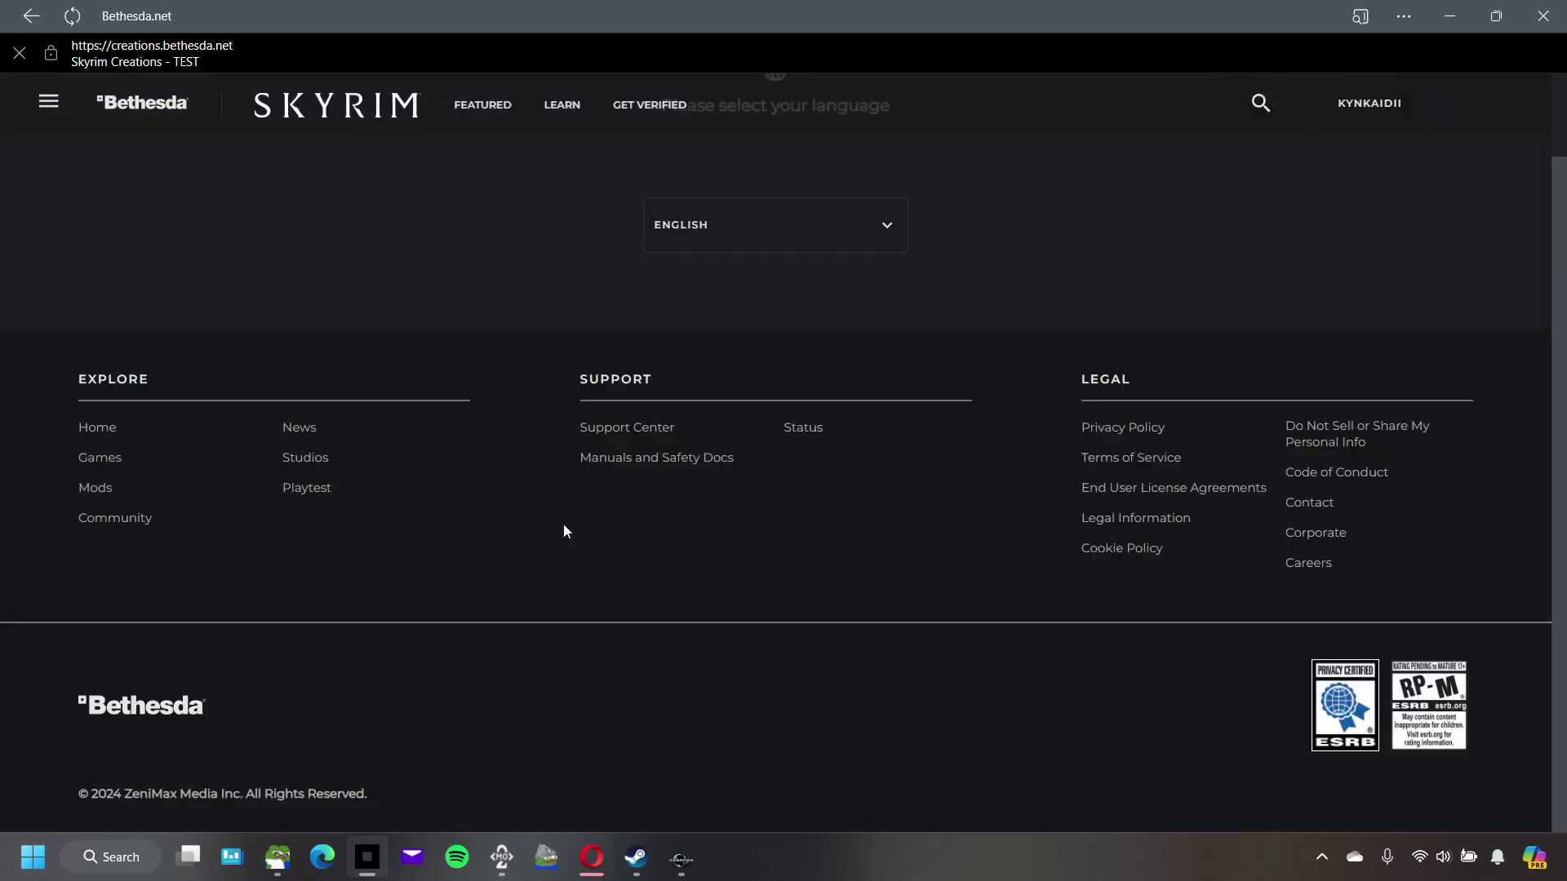
Step: Enter 'TEST' as the creation's tagline
{"action": "scroll", "coordinate": [898, 526], "scroll_direction": "down", "scroll_amount": 10}
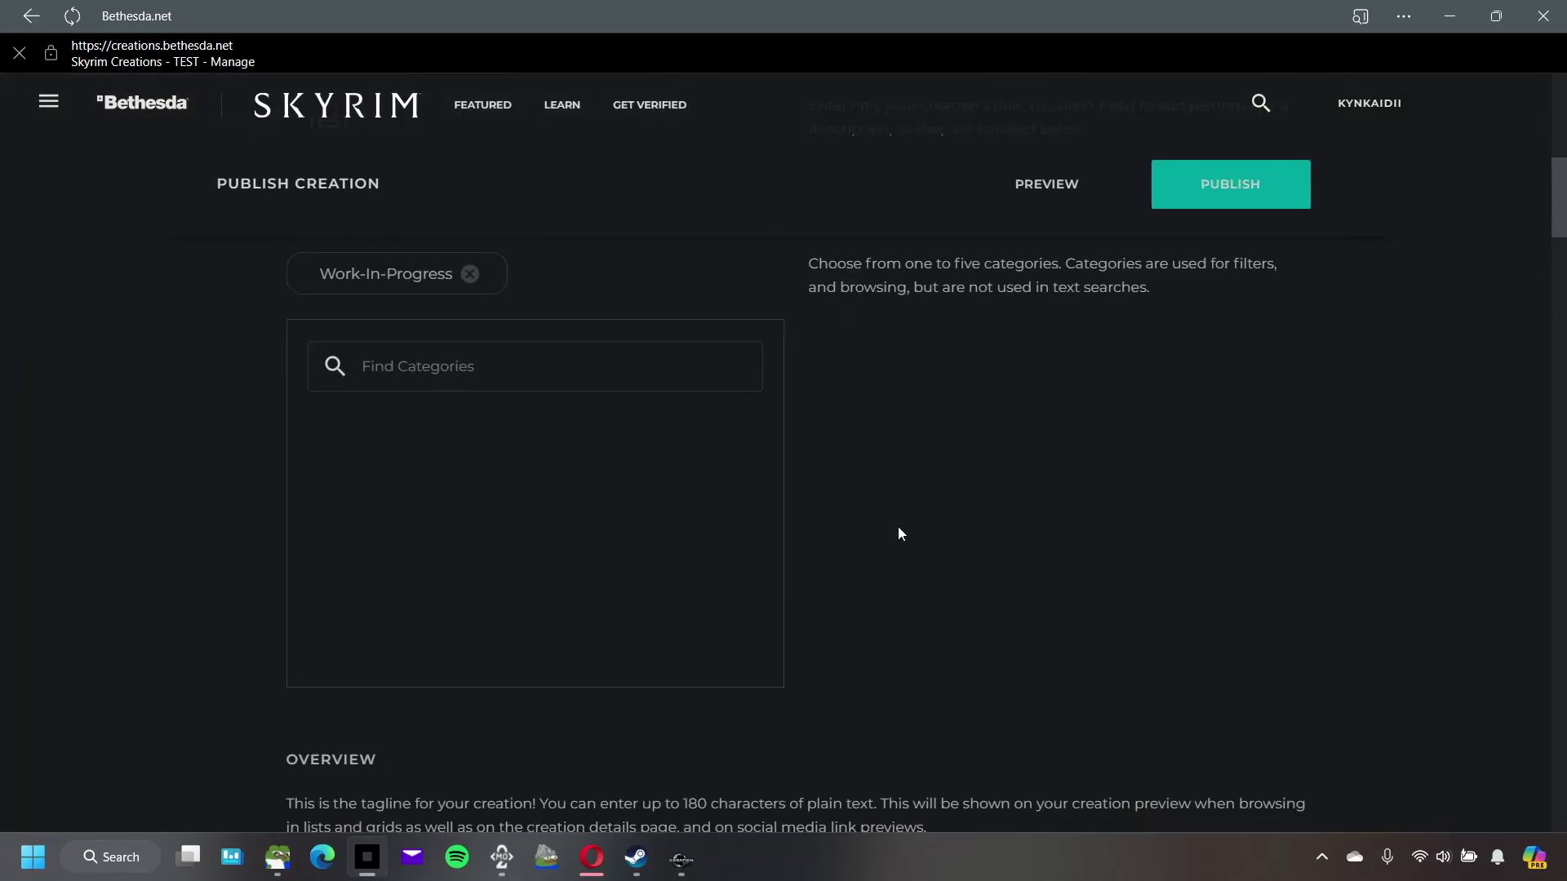
{"action": "scroll", "coordinate": [873, 491], "scroll_direction": "up", "scroll_amount": 1}
{"action": "left_click", "coordinate": [874, 491]}
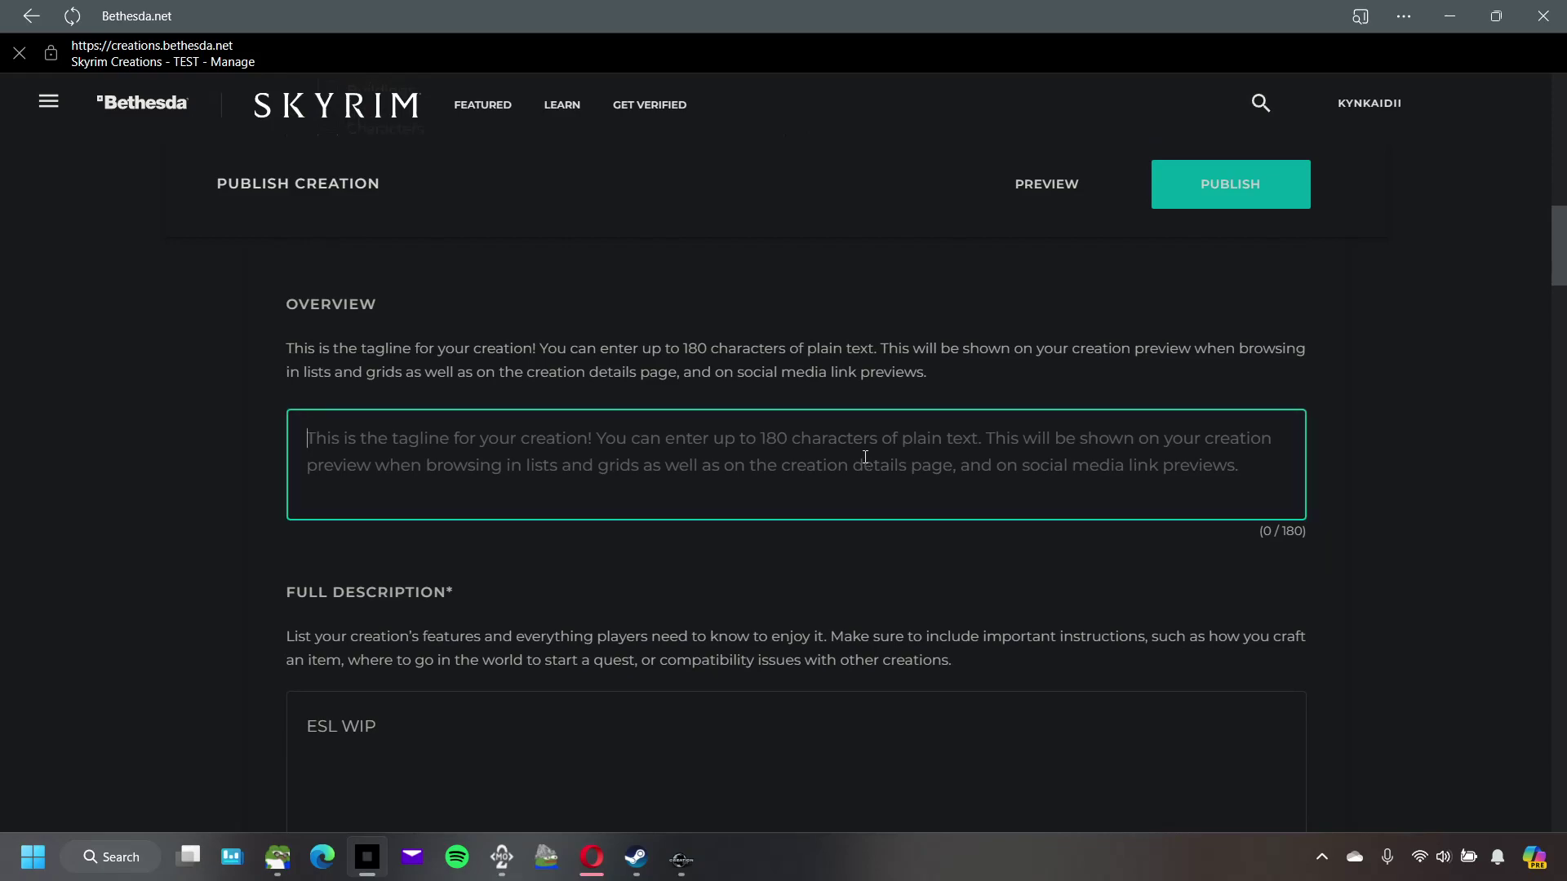
{"action": "type", "text": "TEST"}
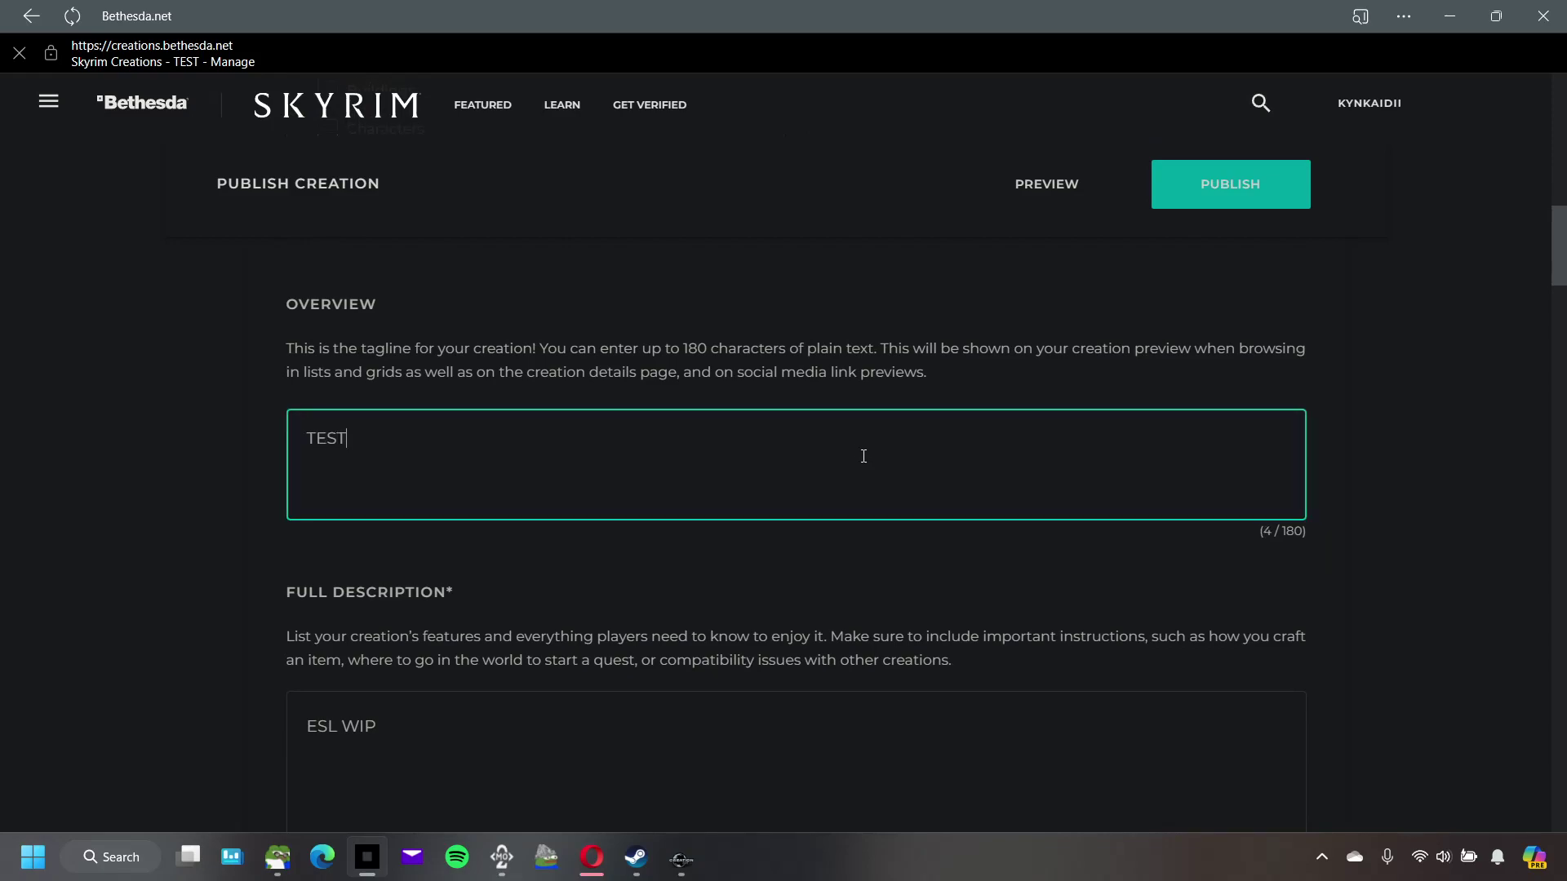
{"action": "scroll", "coordinate": [781, 479], "scroll_direction": "down", "scroll_amount": 1}
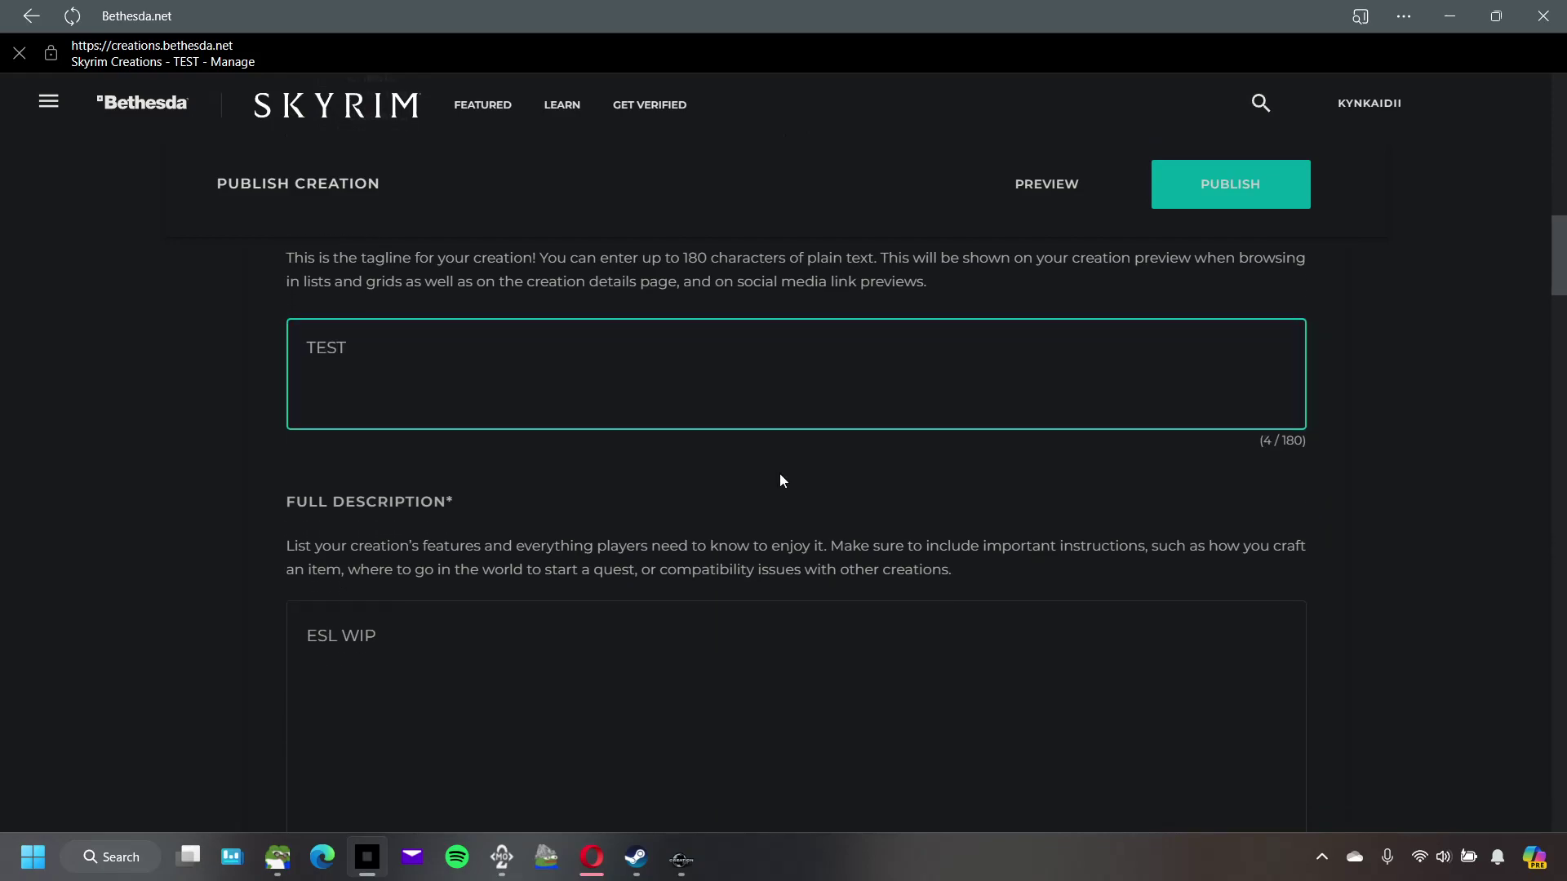
Step: Replace the 'ESL WIP' full description with the pasted description template
{"action": "left_click_drag", "start_coordinate": [425, 613], "coordinate": [304, 606]}
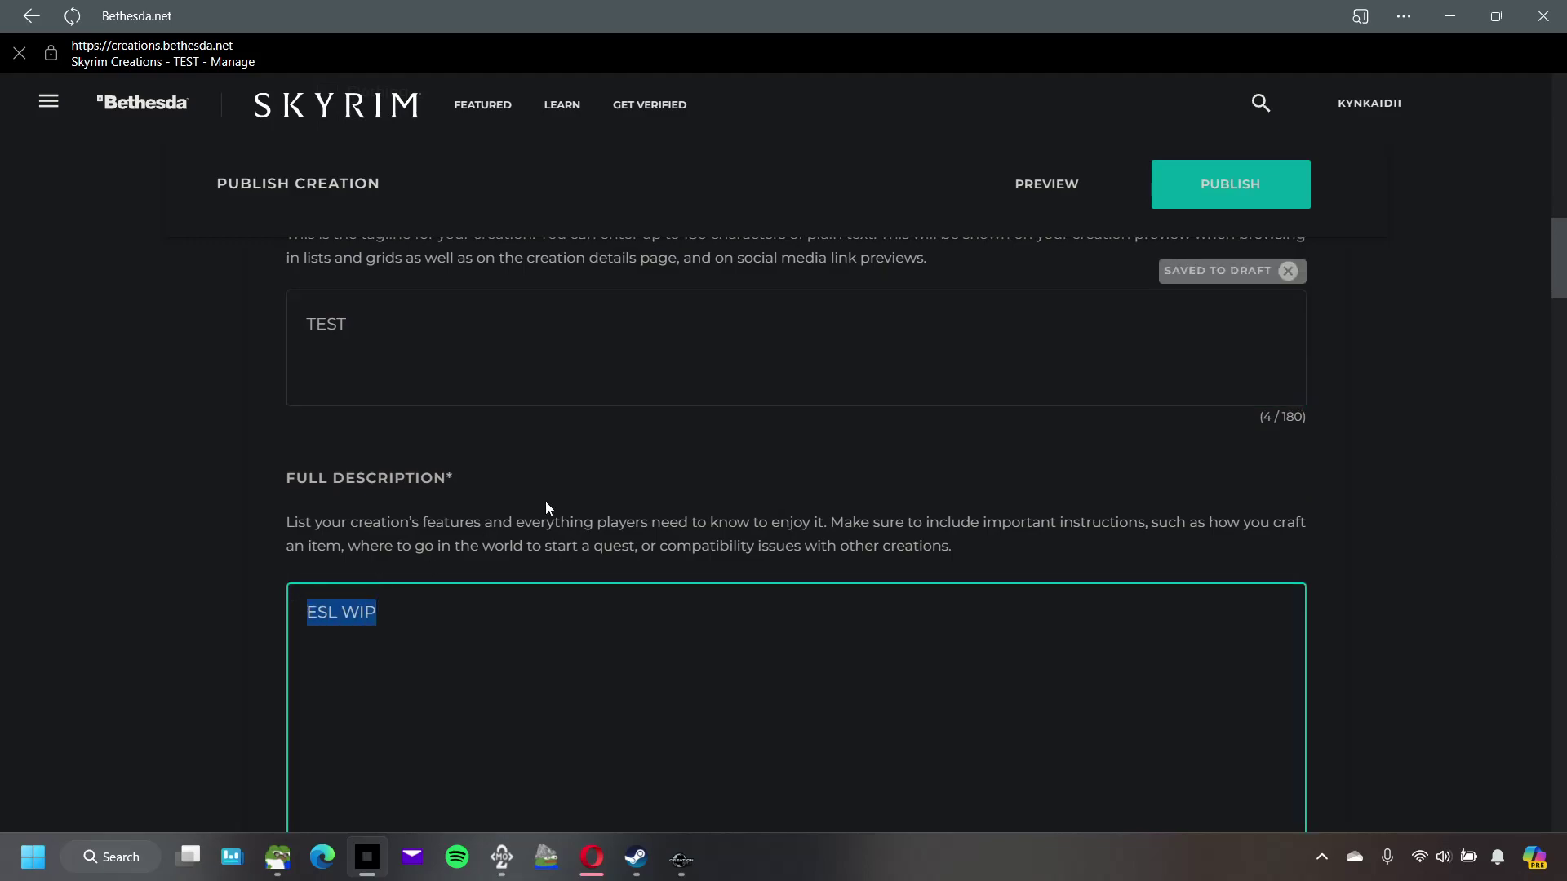
{"action": "scroll", "coordinate": [546, 501], "scroll_direction": "down", "scroll_amount": 3}
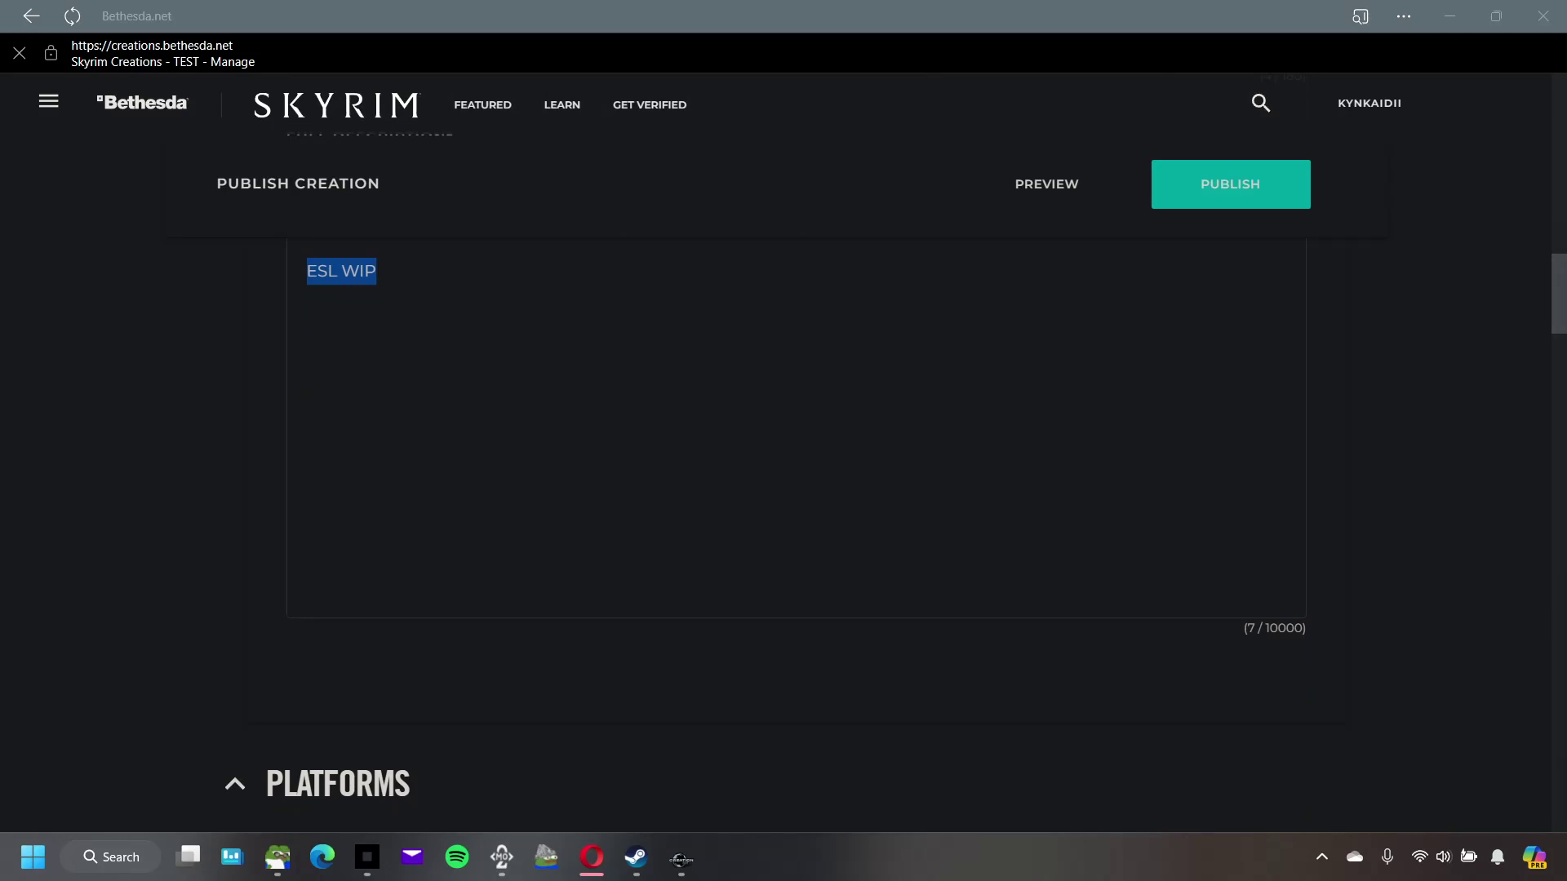
{"action": "left_click", "coordinate": [565, 359]}
{"action": "left_click_drag", "start_coordinate": [479, 275], "coordinate": [281, 266]}
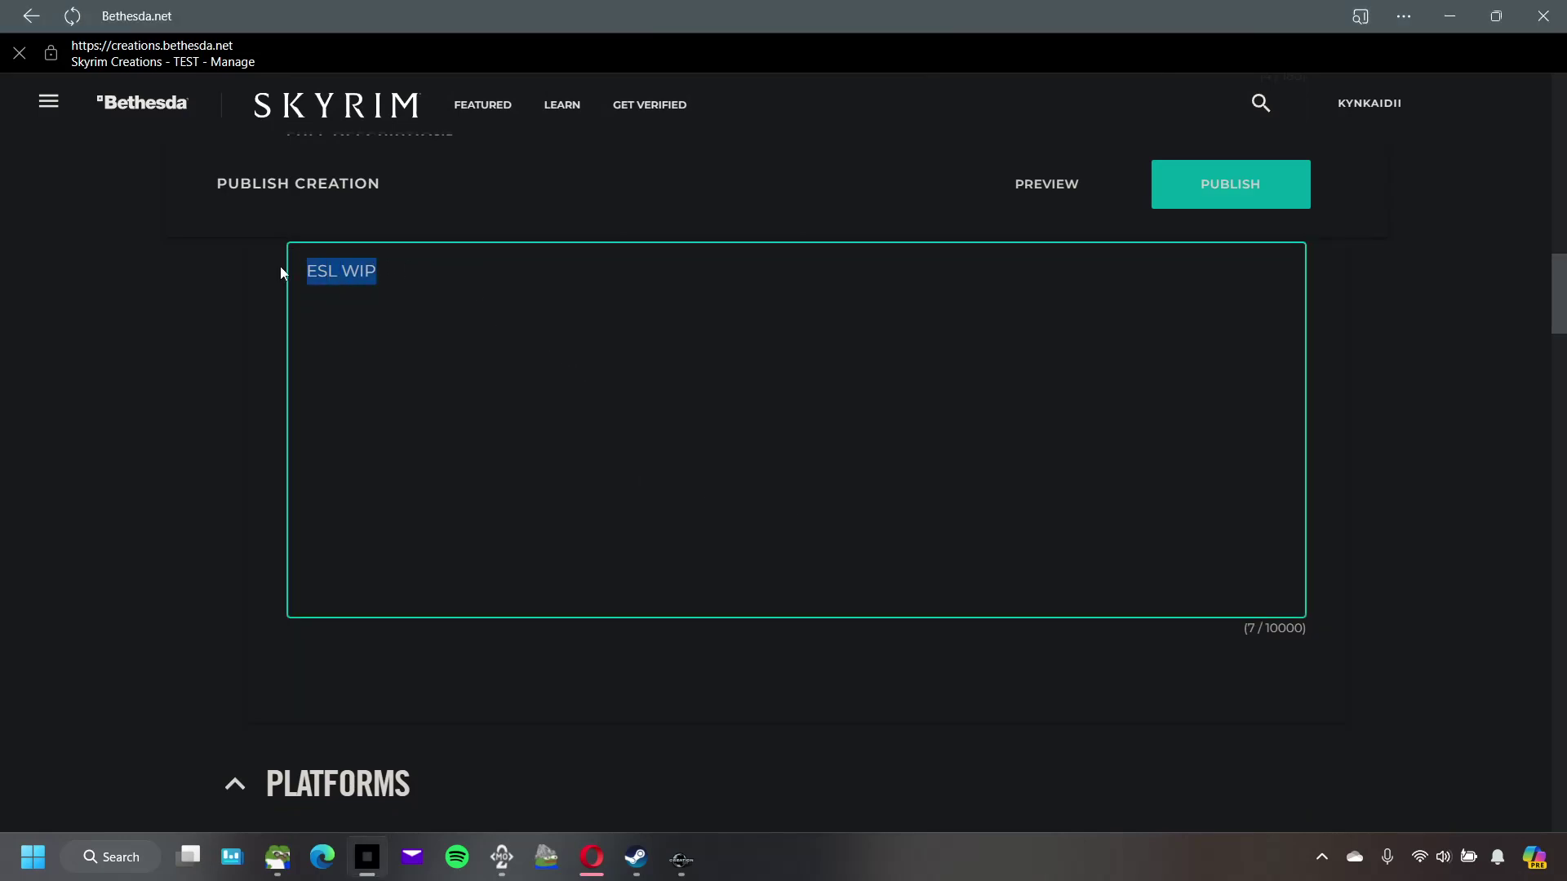
{"action": "key", "text": "ctrl+v"}
{"action": "scroll", "coordinate": [247, 541], "scroll_direction": "down", "scroll_amount": 12}
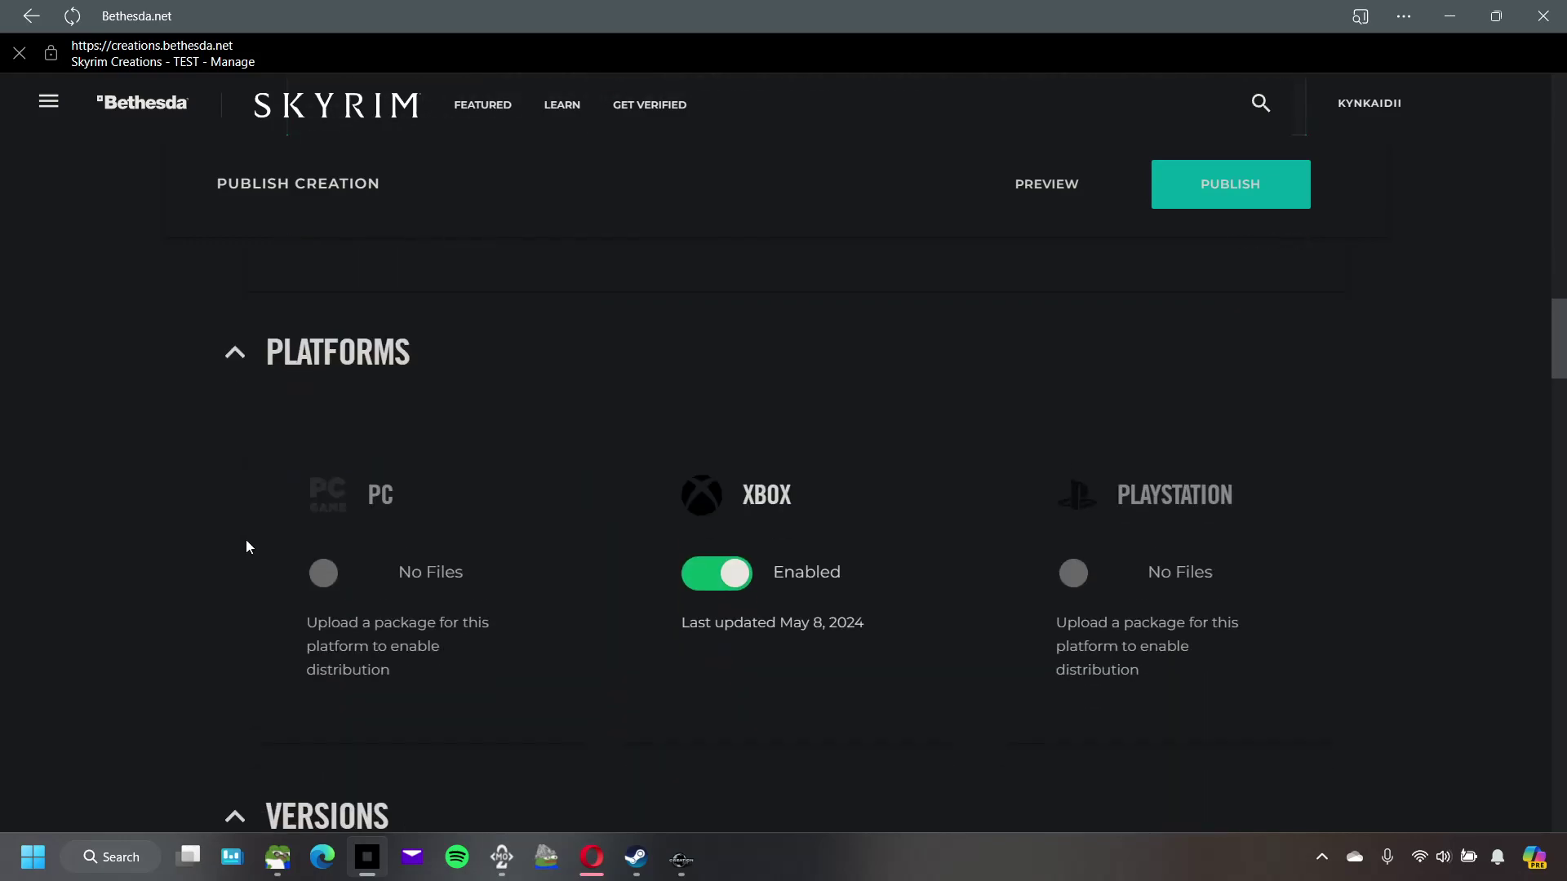
Step: Replace version 1.00's placeholder notes with a 'Change Log:' heading and dash lines
{"action": "scroll", "coordinate": [245, 543], "scroll_direction": "up", "scroll_amount": 1}
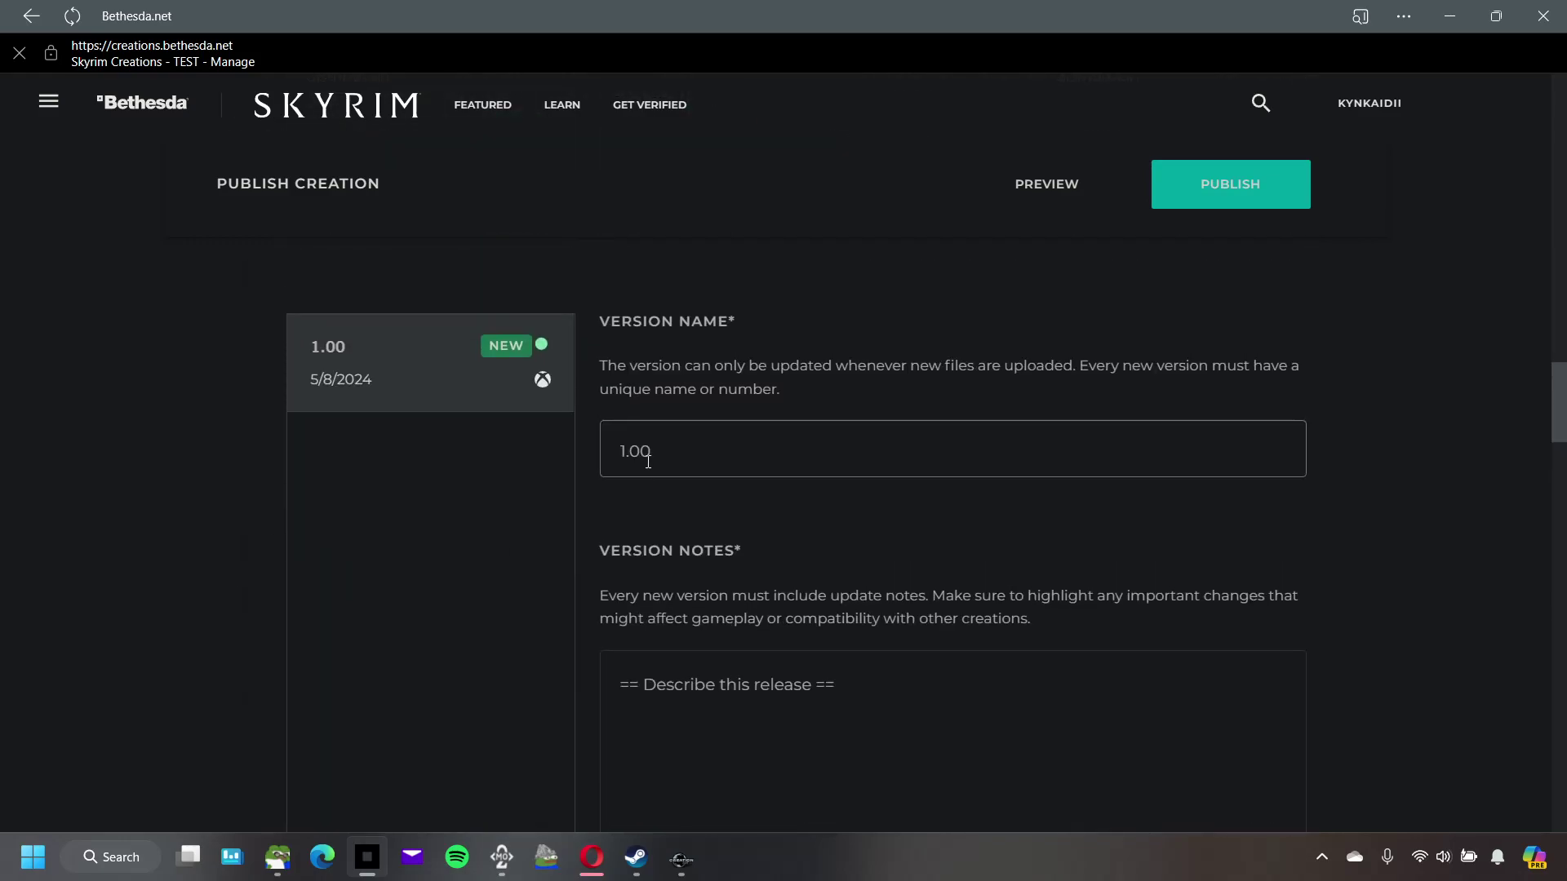
{"action": "left_click", "coordinate": [672, 446]}
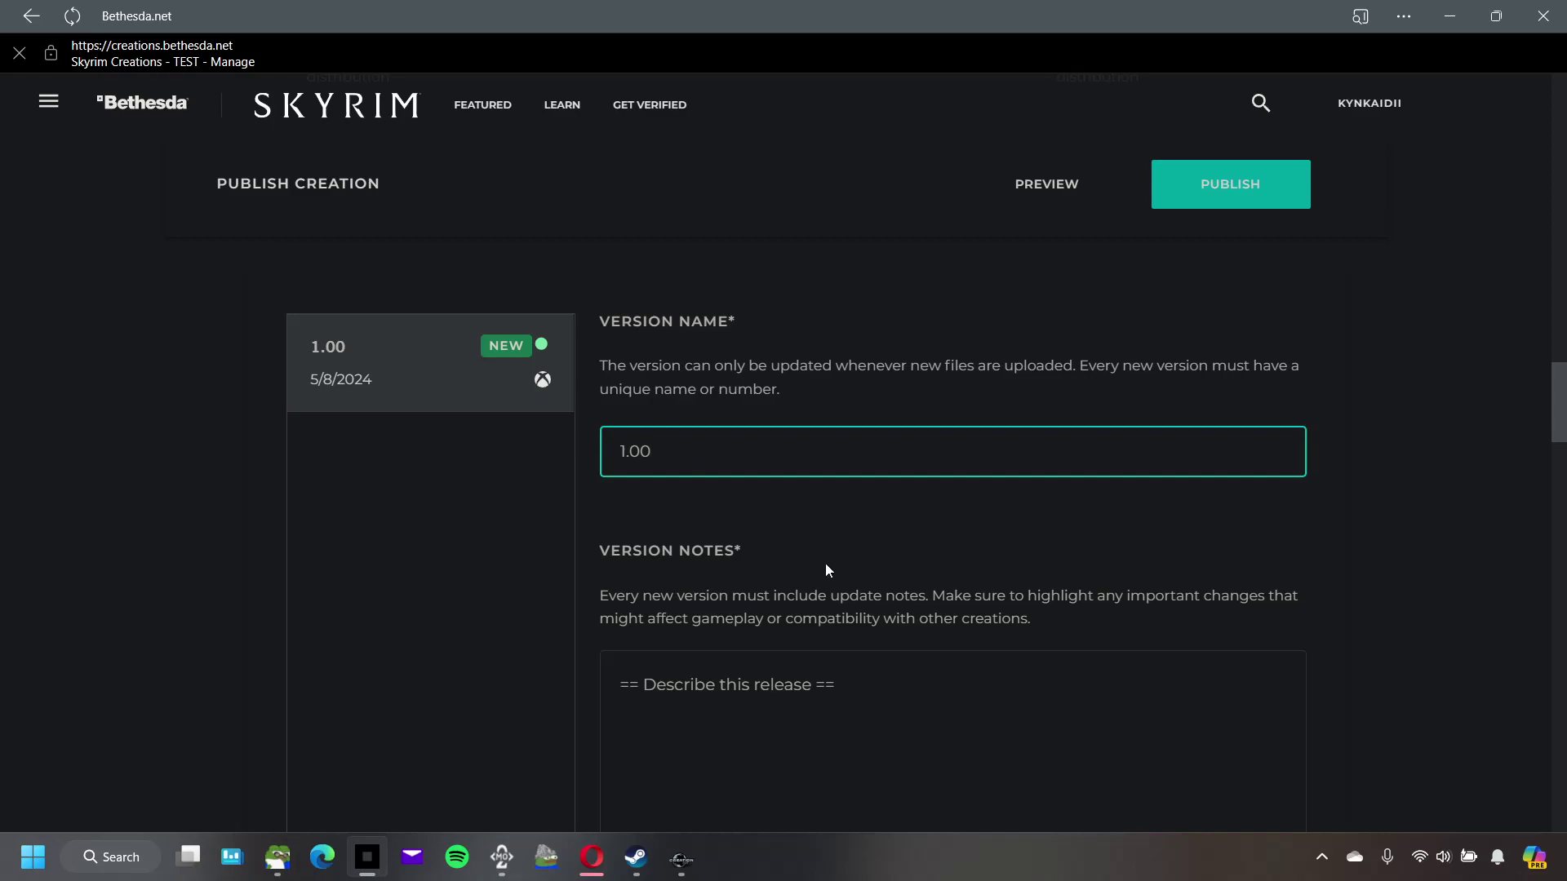
{"action": "scroll", "coordinate": [857, 595], "scroll_direction": "down", "scroll_amount": 2}
{"action": "left_click_drag", "start_coordinate": [863, 574], "coordinate": [604, 576]}
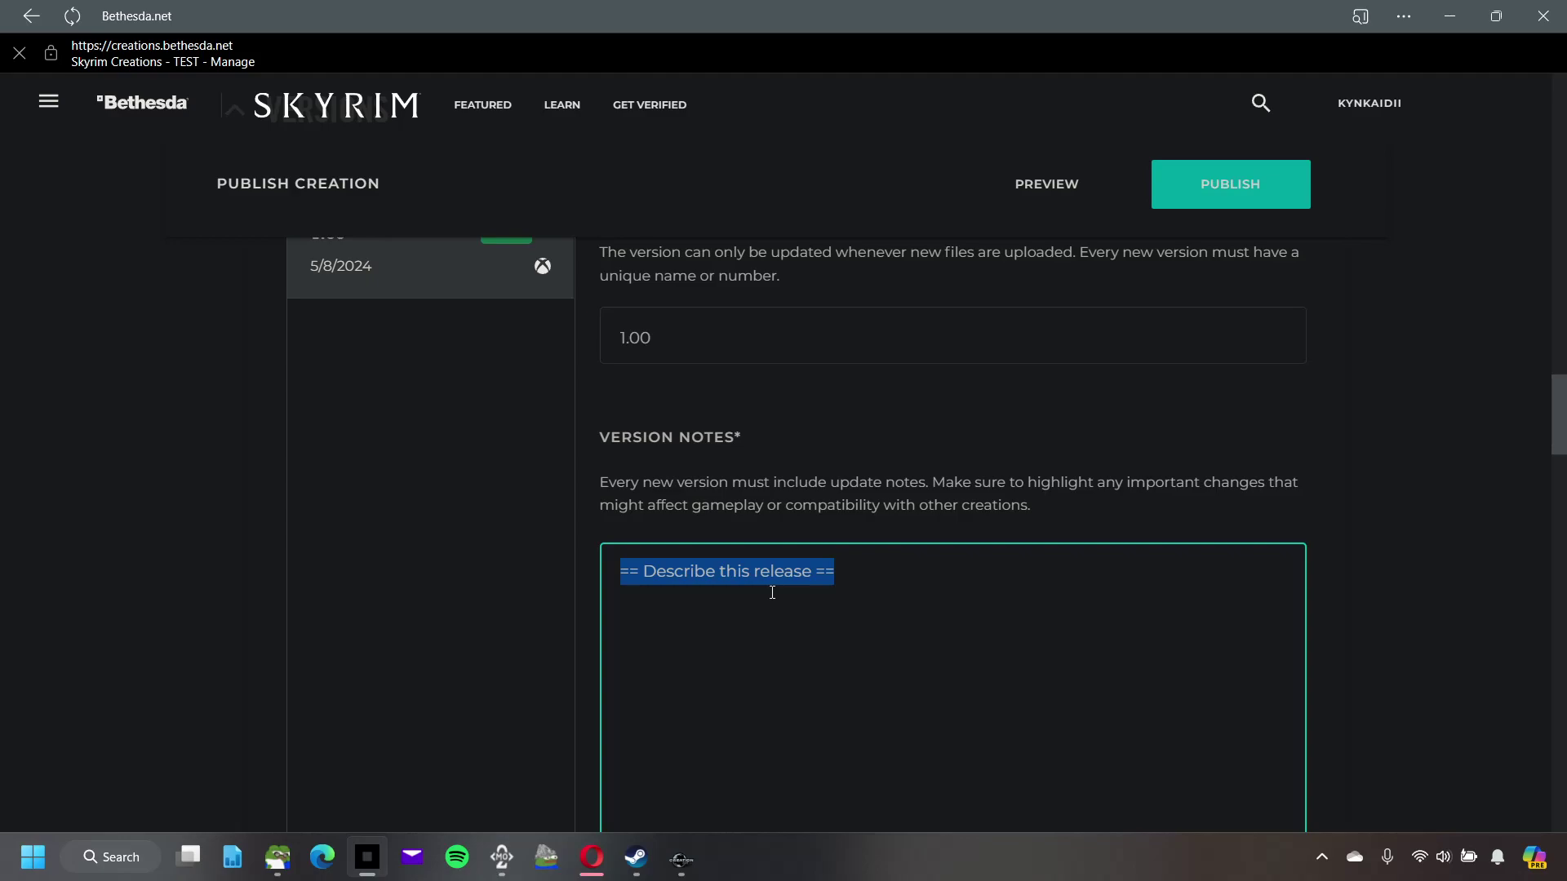
{"action": "type", "text": "Change Log:  "}
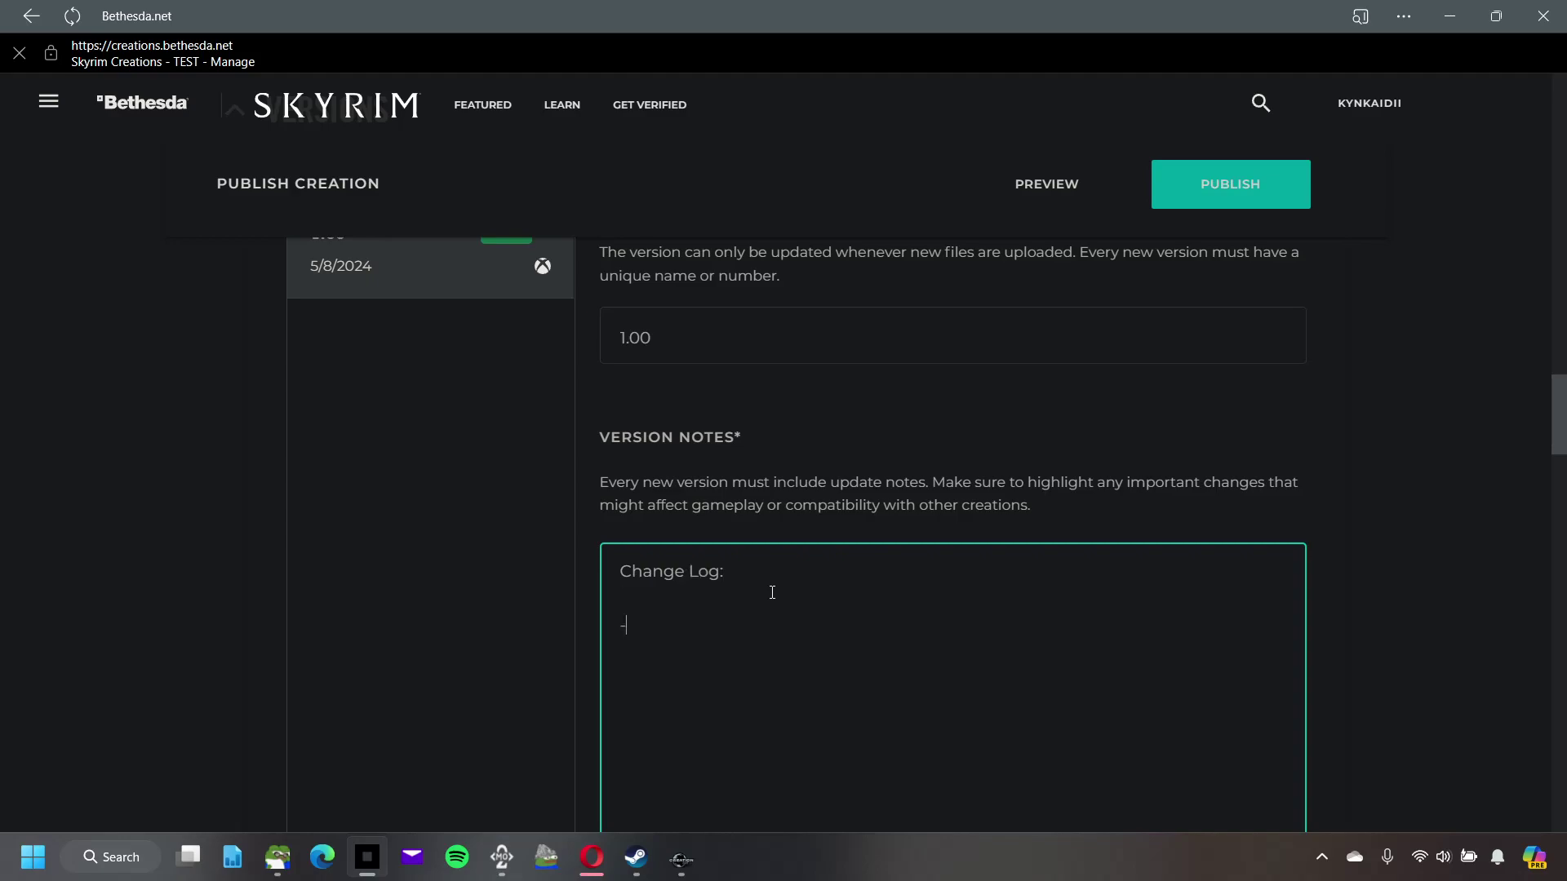
{"action": "type", "text": "- -"}
{"action": "left_click", "coordinate": [859, 516]}
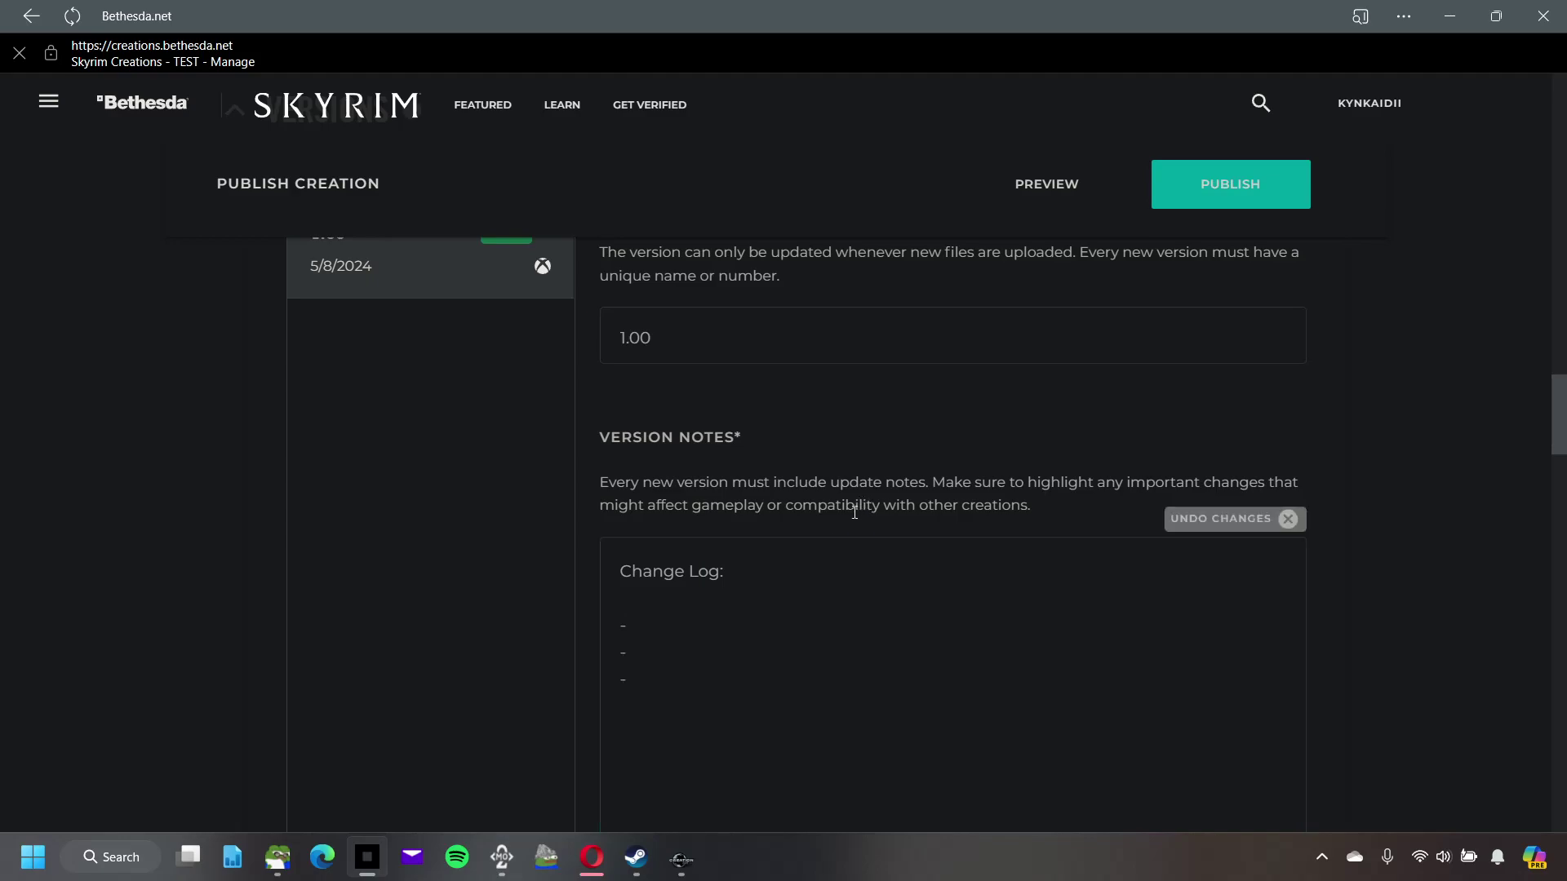
{"action": "scroll", "coordinate": [607, 483], "scroll_direction": "up", "scroll_amount": 3}
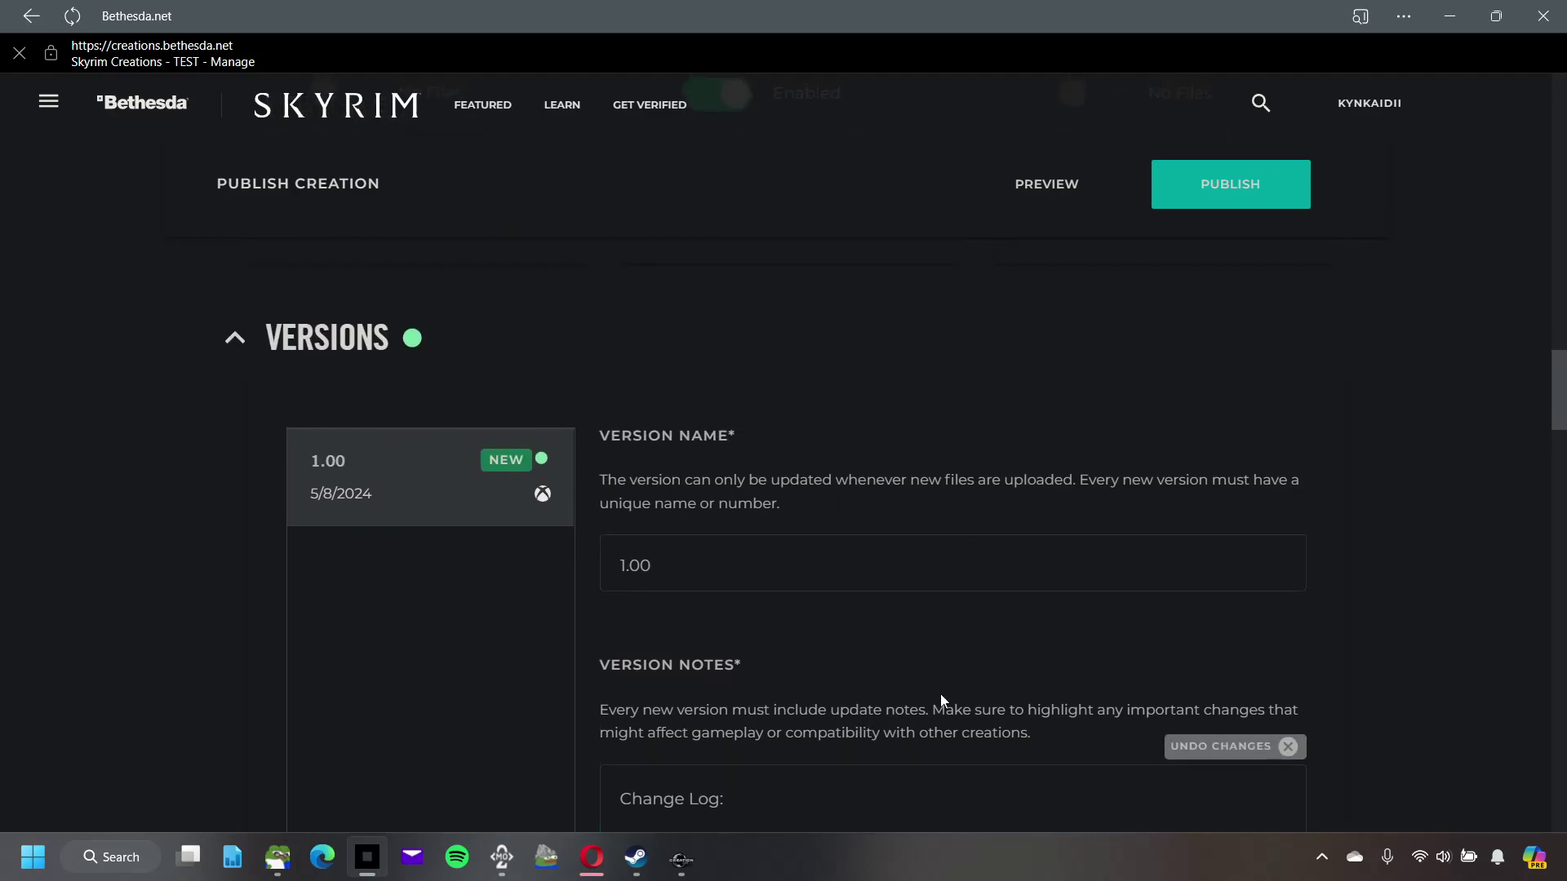
{"action": "scroll", "coordinate": [747, 405], "scroll_direction": "down", "scroll_amount": 3}
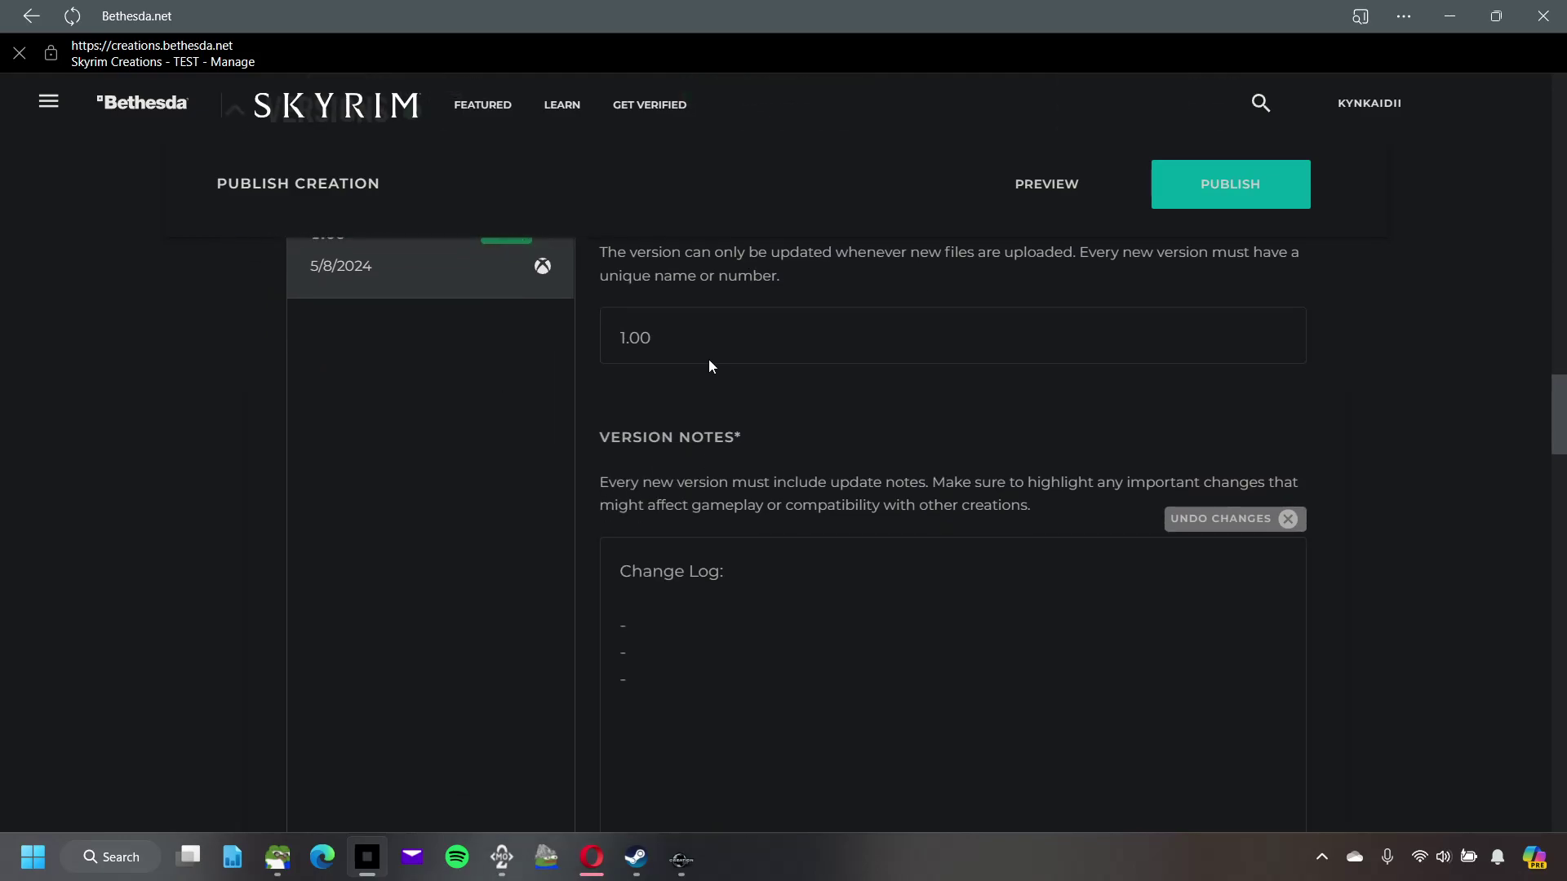
{"action": "scroll", "coordinate": [894, 538], "scroll_direction": "up", "scroll_amount": 12}
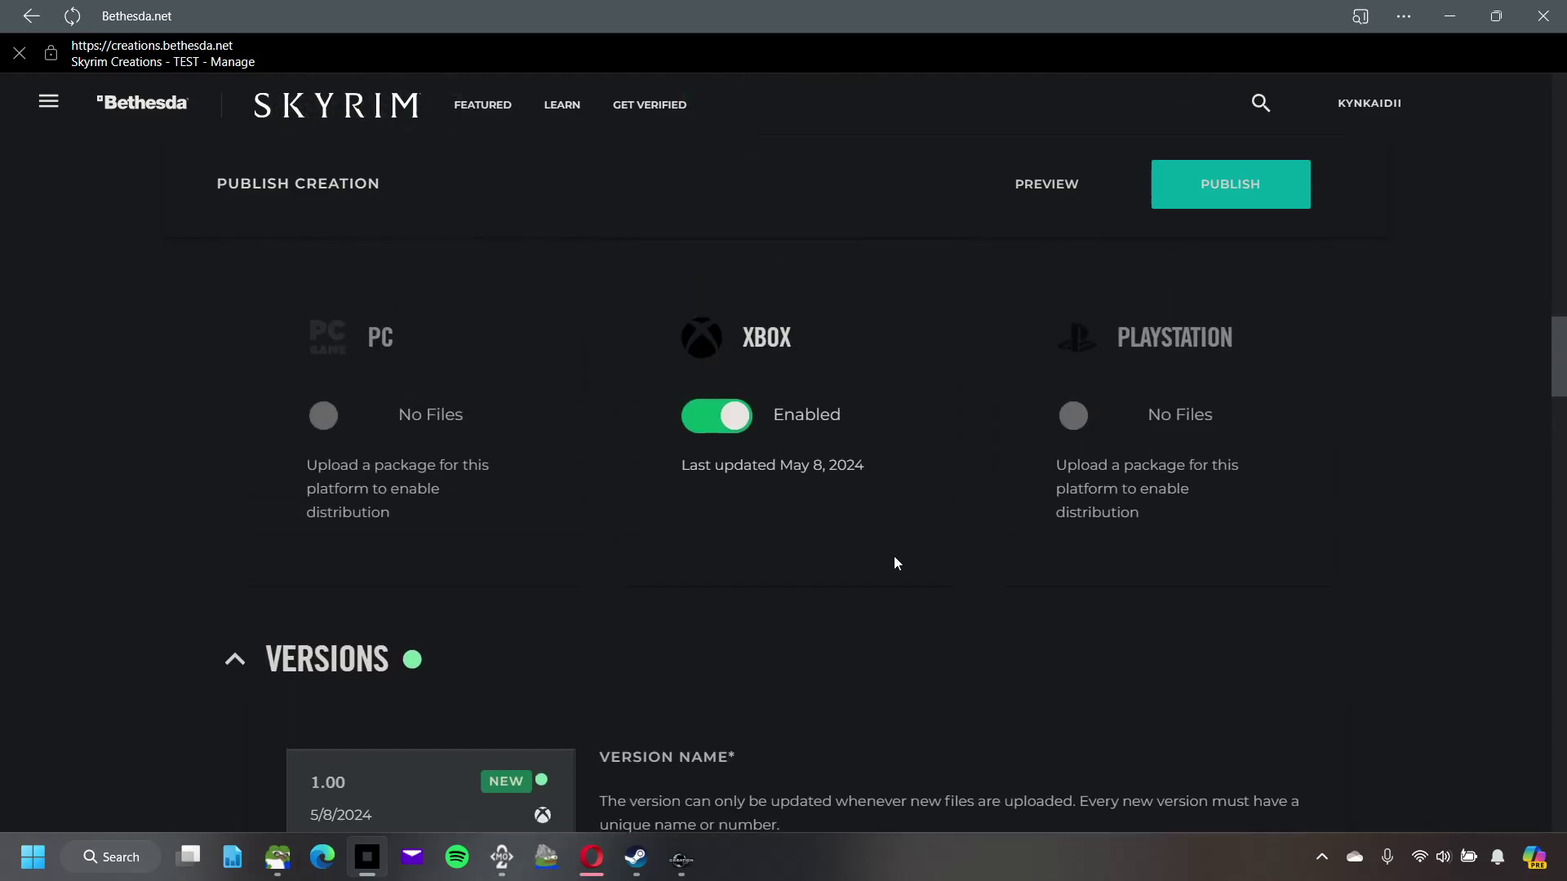
{"action": "scroll", "coordinate": [893, 555], "scroll_direction": "up", "scroll_amount": 6}
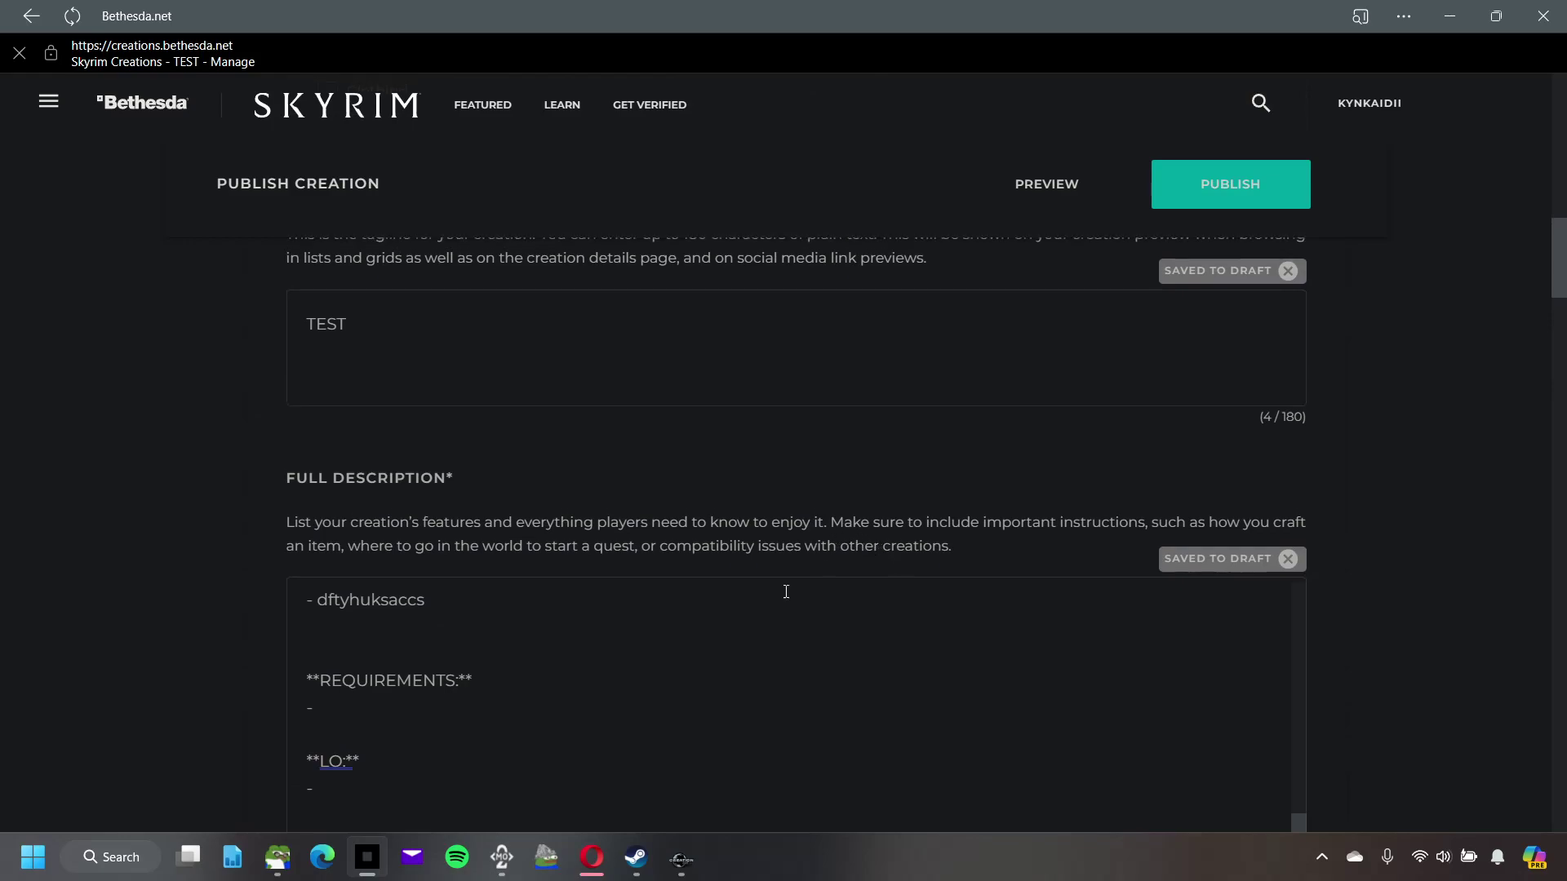
{"action": "scroll", "coordinate": [713, 653], "scroll_direction": "up", "scroll_amount": 10}
{"action": "scroll", "coordinate": [571, 518], "scroll_direction": "down", "scroll_amount": 3}
{"action": "scroll", "coordinate": [661, 514], "scroll_direction": "up", "scroll_amount": 3}
{"action": "scroll", "coordinate": [508, 499], "scroll_direction": "down", "scroll_amount": 1}
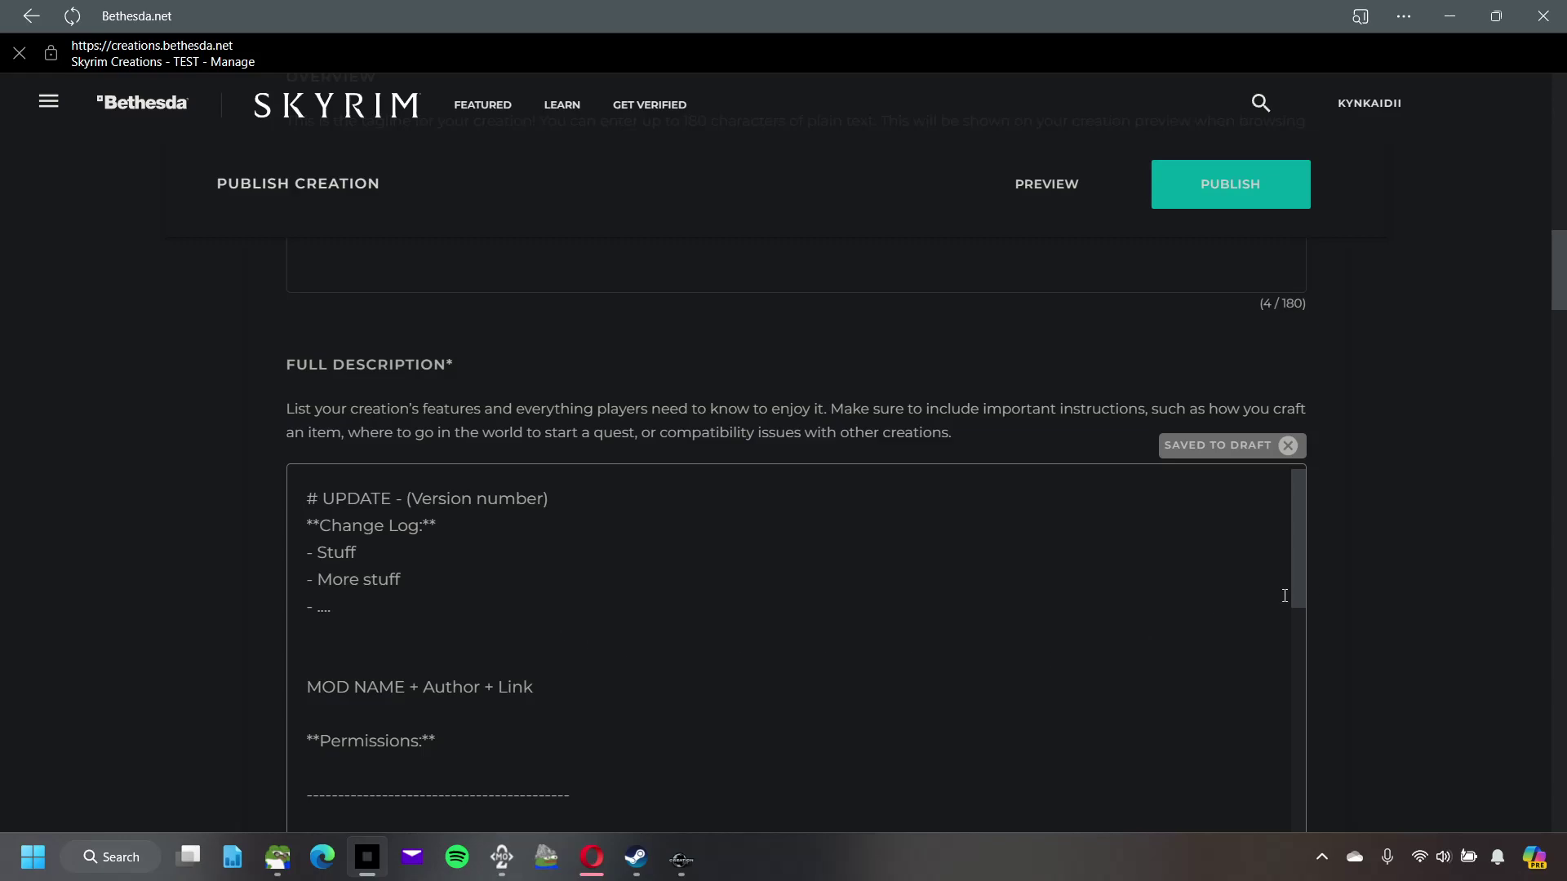
{"action": "scroll", "coordinate": [1358, 582], "scroll_direction": "down", "scroll_amount": 10}
{"action": "scroll", "coordinate": [1358, 584], "scroll_direction": "down", "scroll_amount": 10}
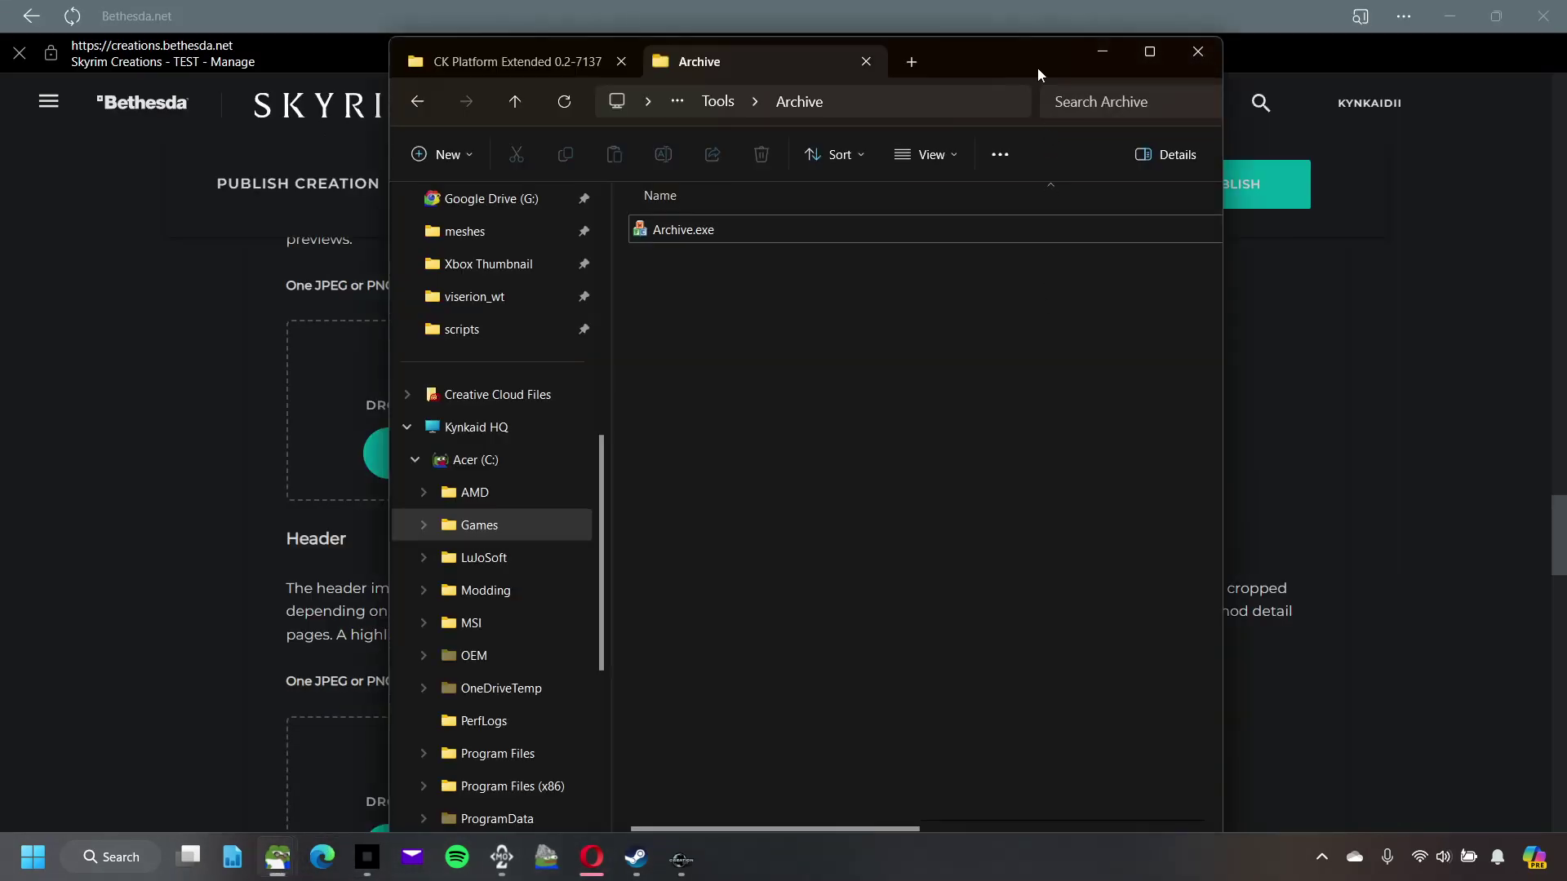
Step: Move the File Explorer window off to the right side of the screen
{"action": "left_click_drag", "start_coordinate": [982, 54], "coordinate": [1566, 90]}
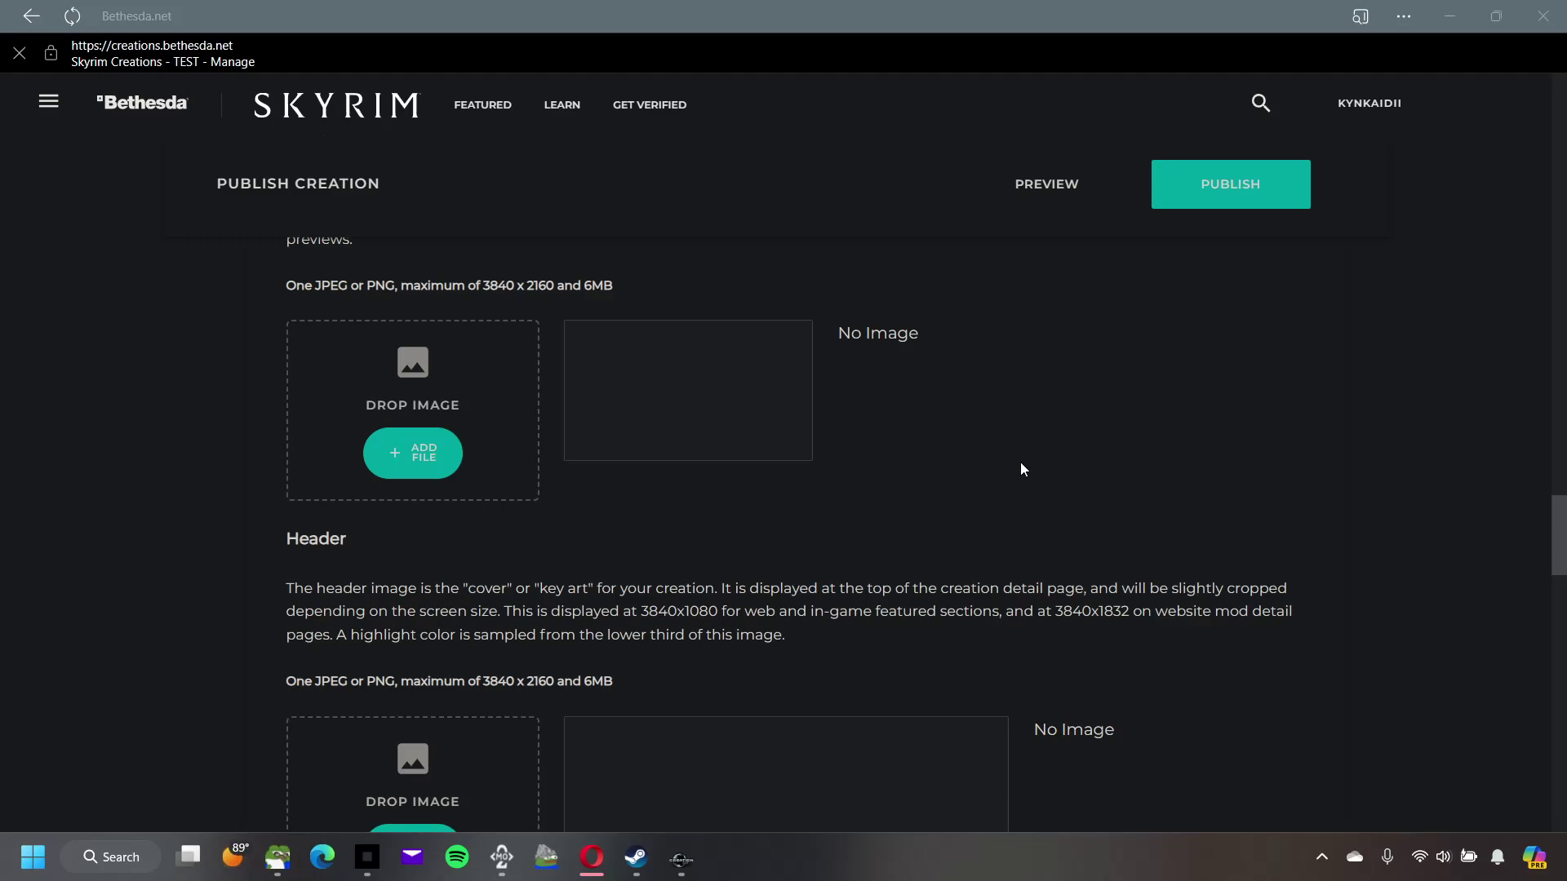
{"action": "scroll", "coordinate": [1018, 473], "scroll_direction": "down", "scroll_amount": 3}
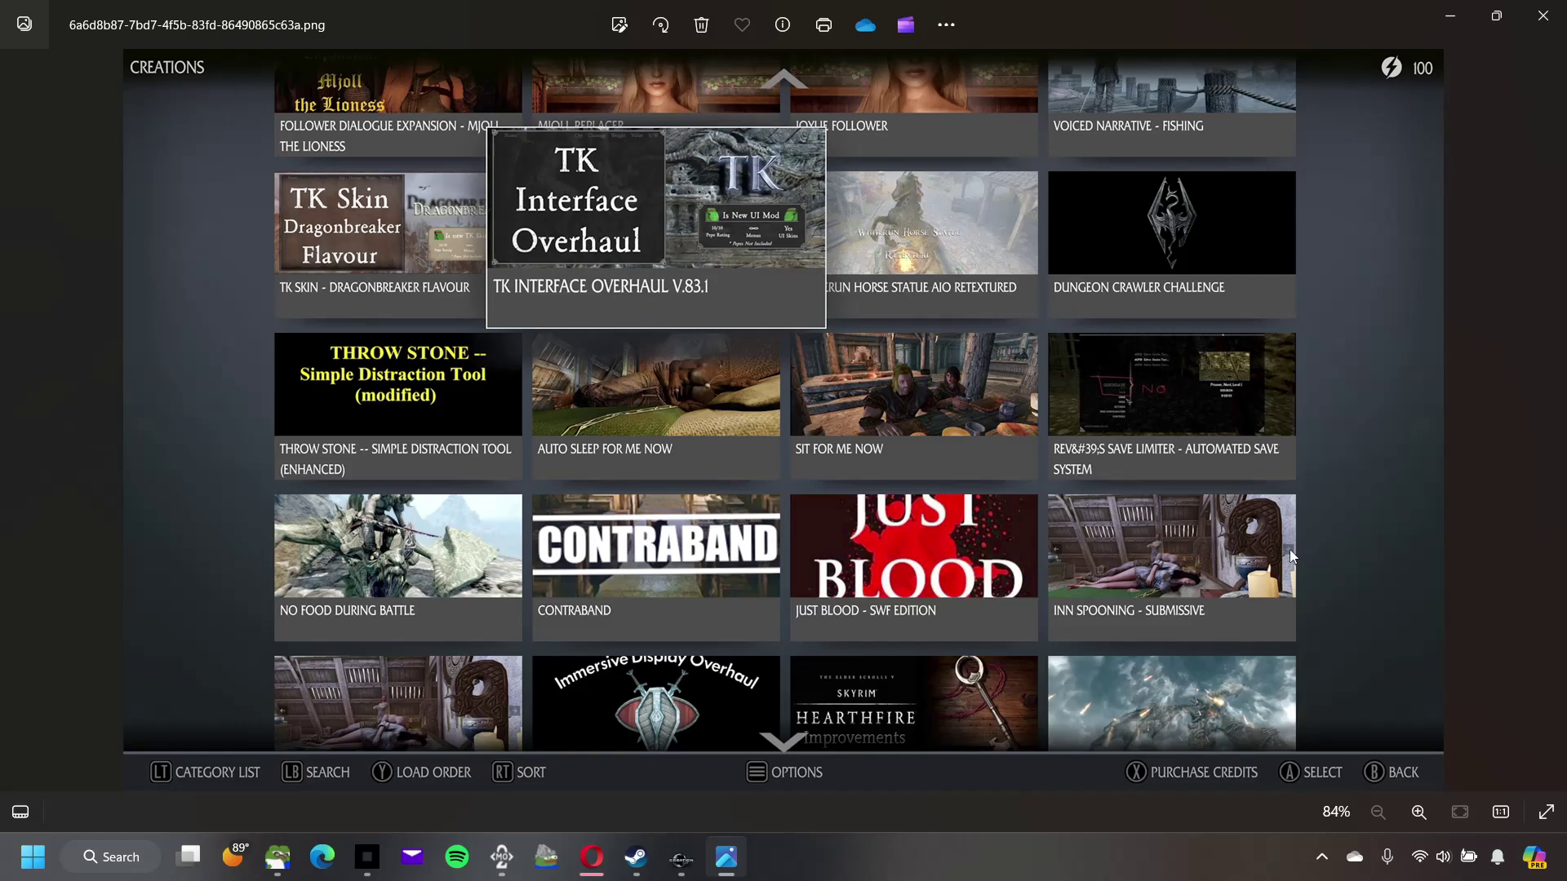
Step: Browse the screenshots in Photos, including the Bnet_ThumbnailOnXbox_GuidePreview images, then close the viewer
{"action": "left_click", "coordinate": [1548, 432]}
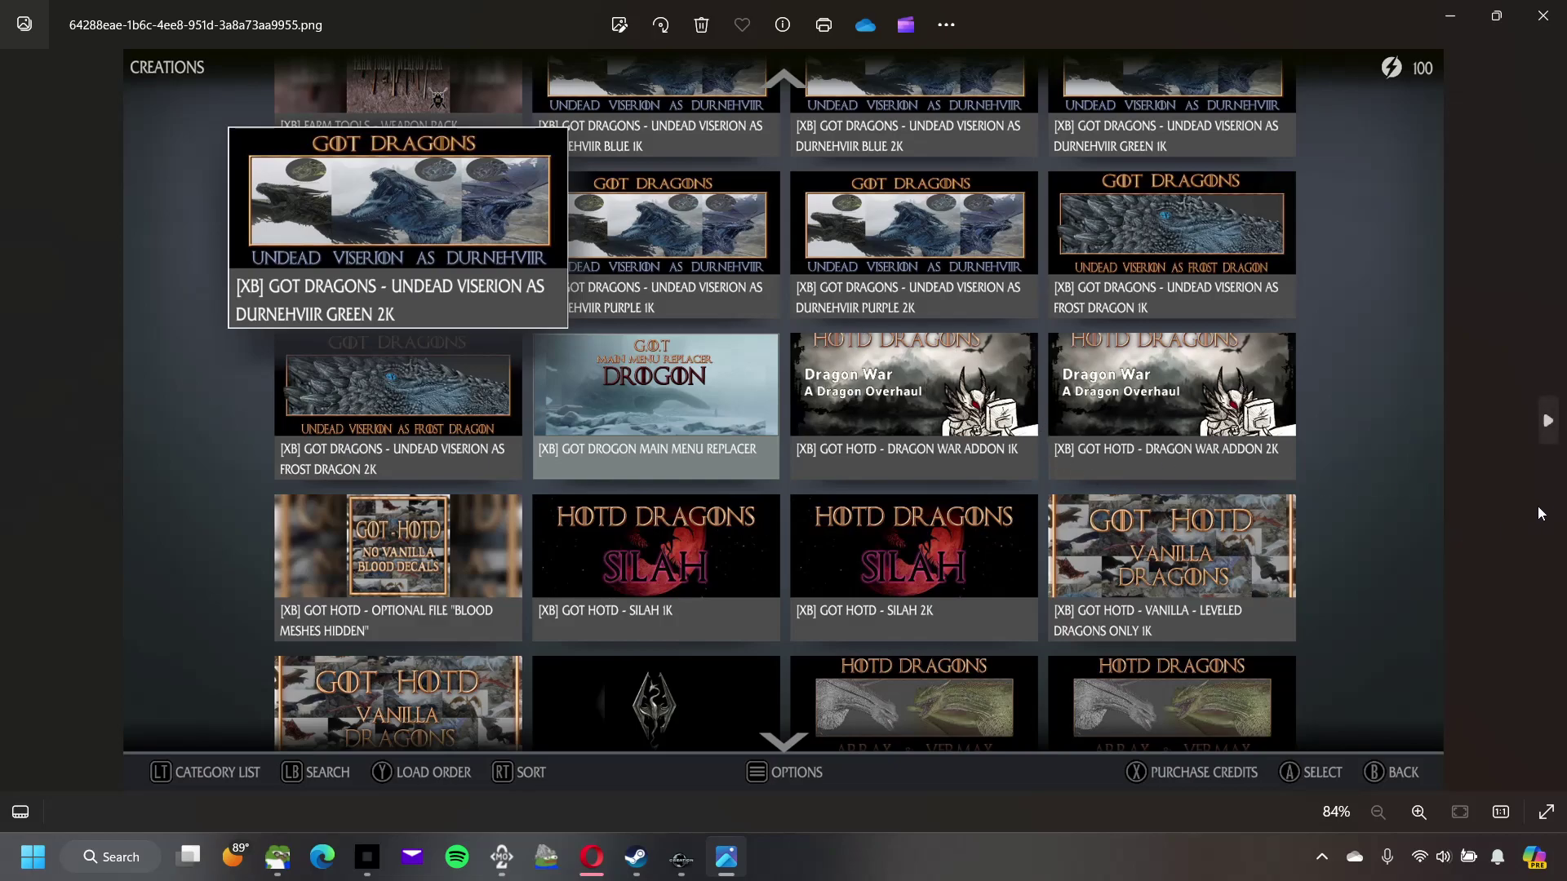
{"action": "left_click", "coordinate": [1546, 422]}
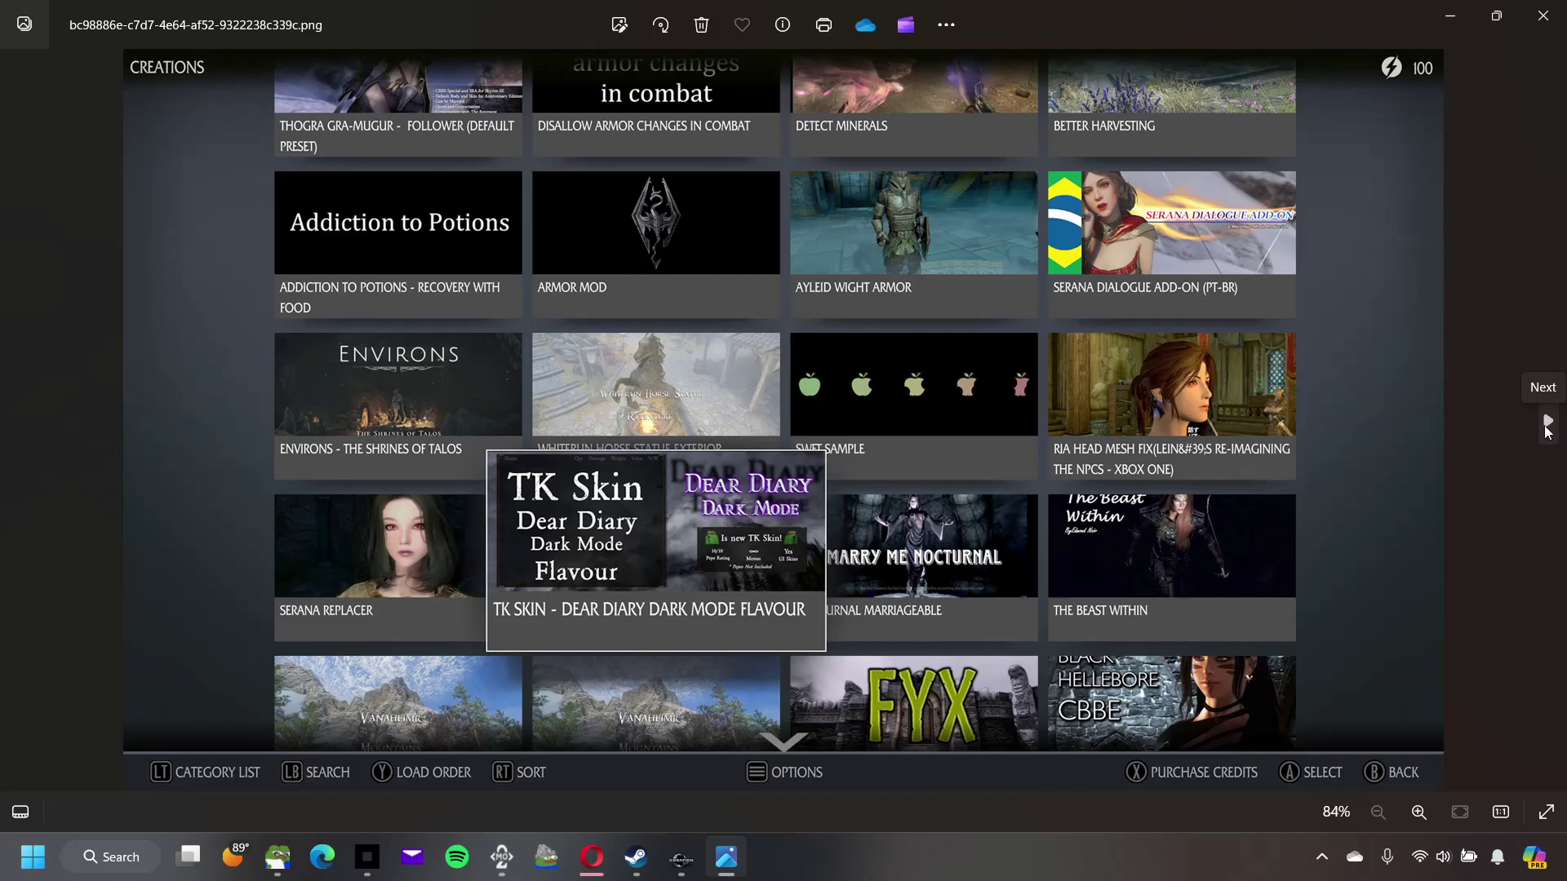
{"action": "left_click", "coordinate": [1547, 423]}
{"action": "left_click", "coordinate": [1547, 423]}
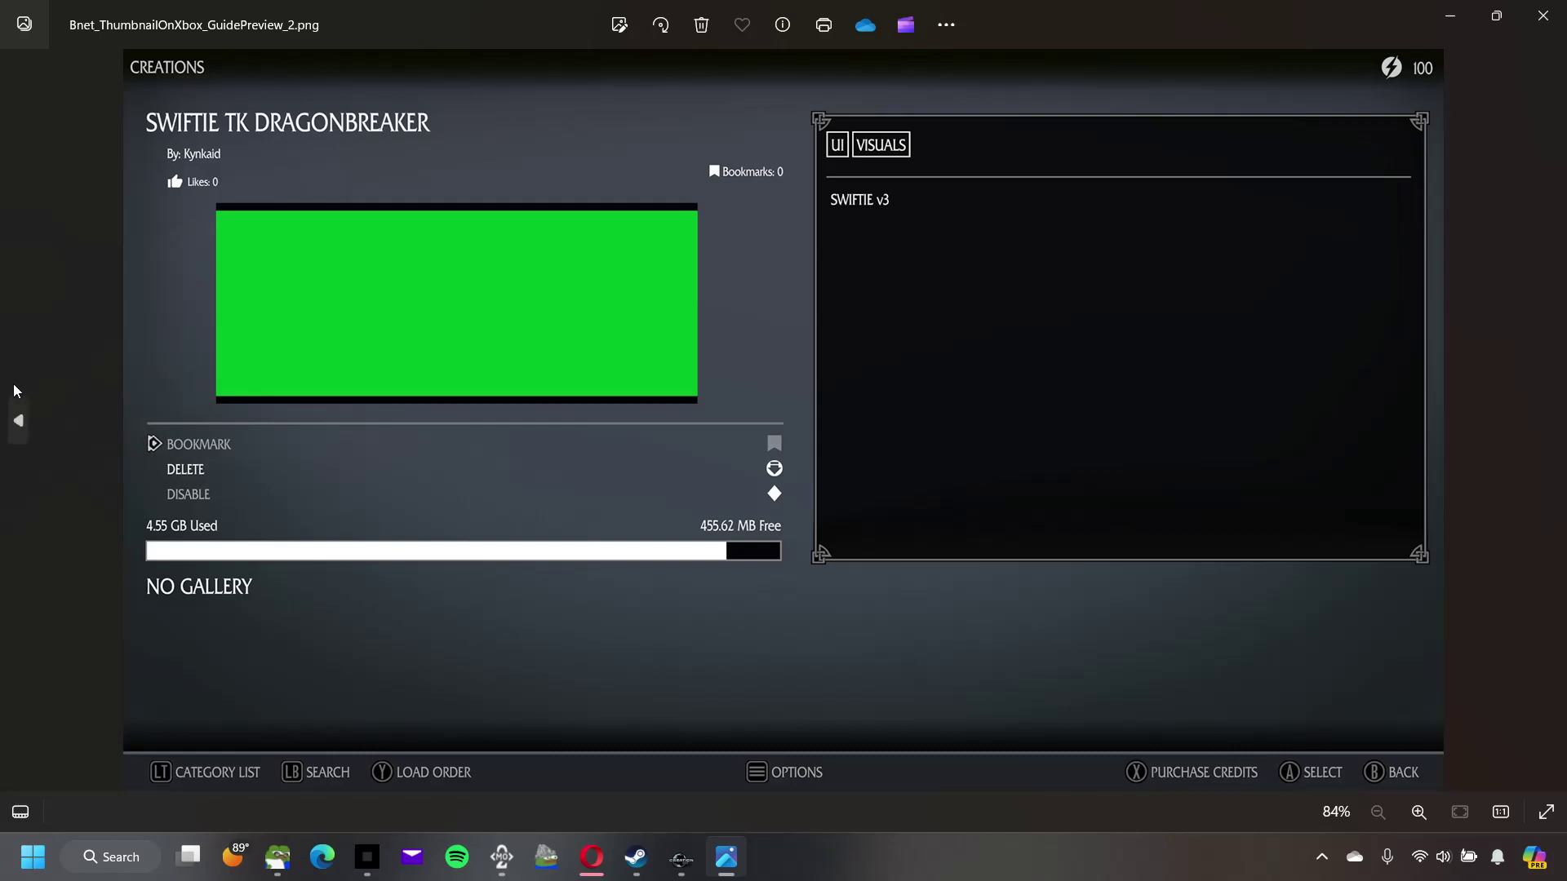
{"action": "left_click", "coordinate": [18, 430]}
{"action": "left_click", "coordinate": [18, 428]}
{"action": "left_click", "coordinate": [18, 428]}
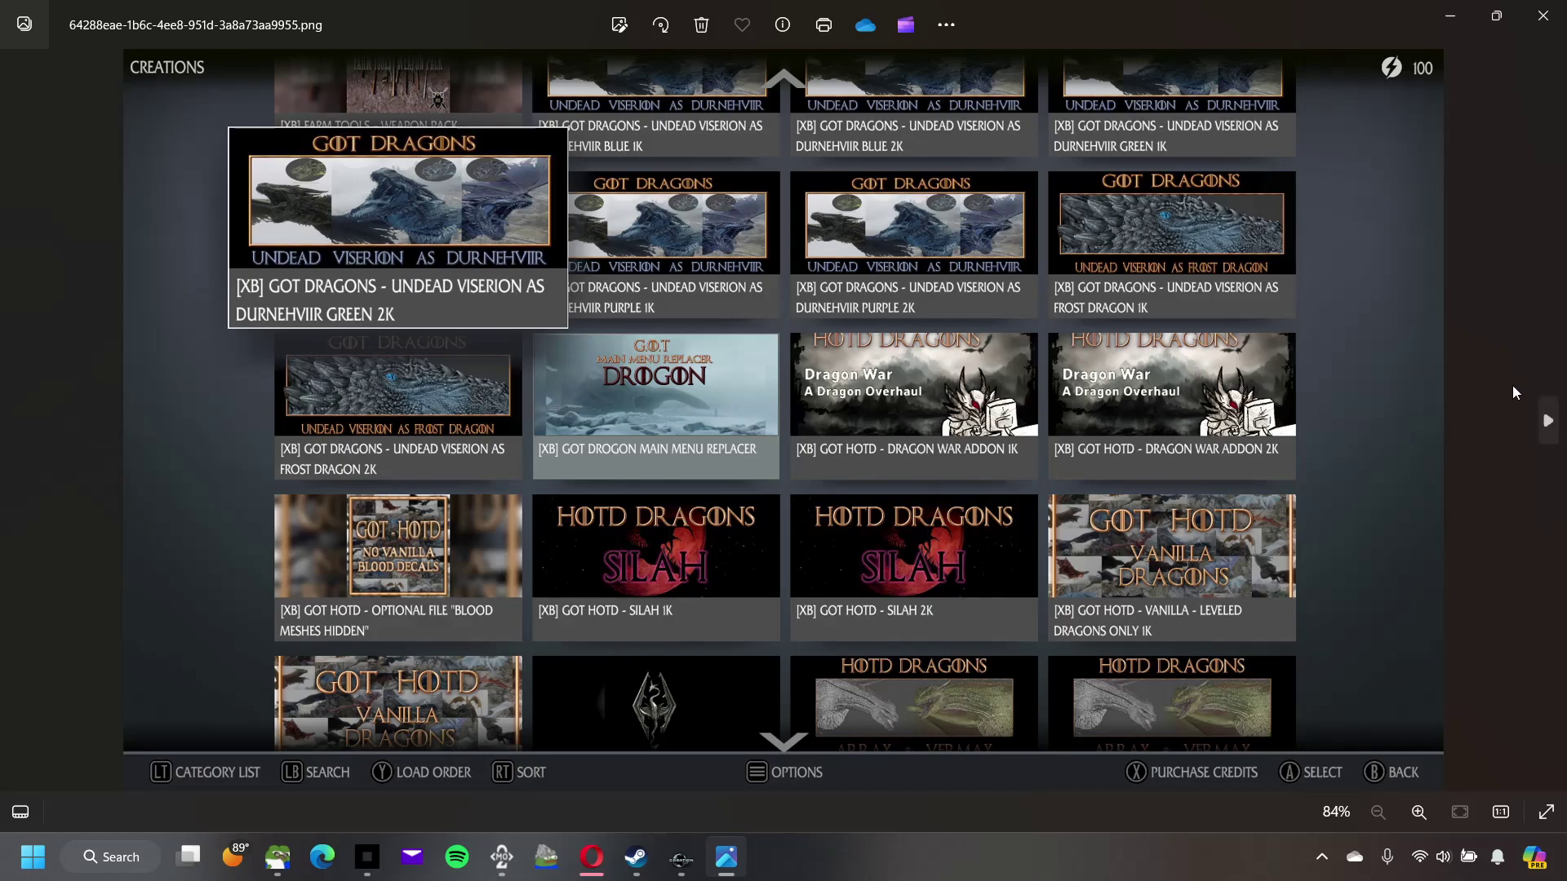
{"action": "left_click", "coordinate": [1546, 424]}
{"action": "left_click", "coordinate": [1546, 428]}
{"action": "left_click", "coordinate": [1546, 426]}
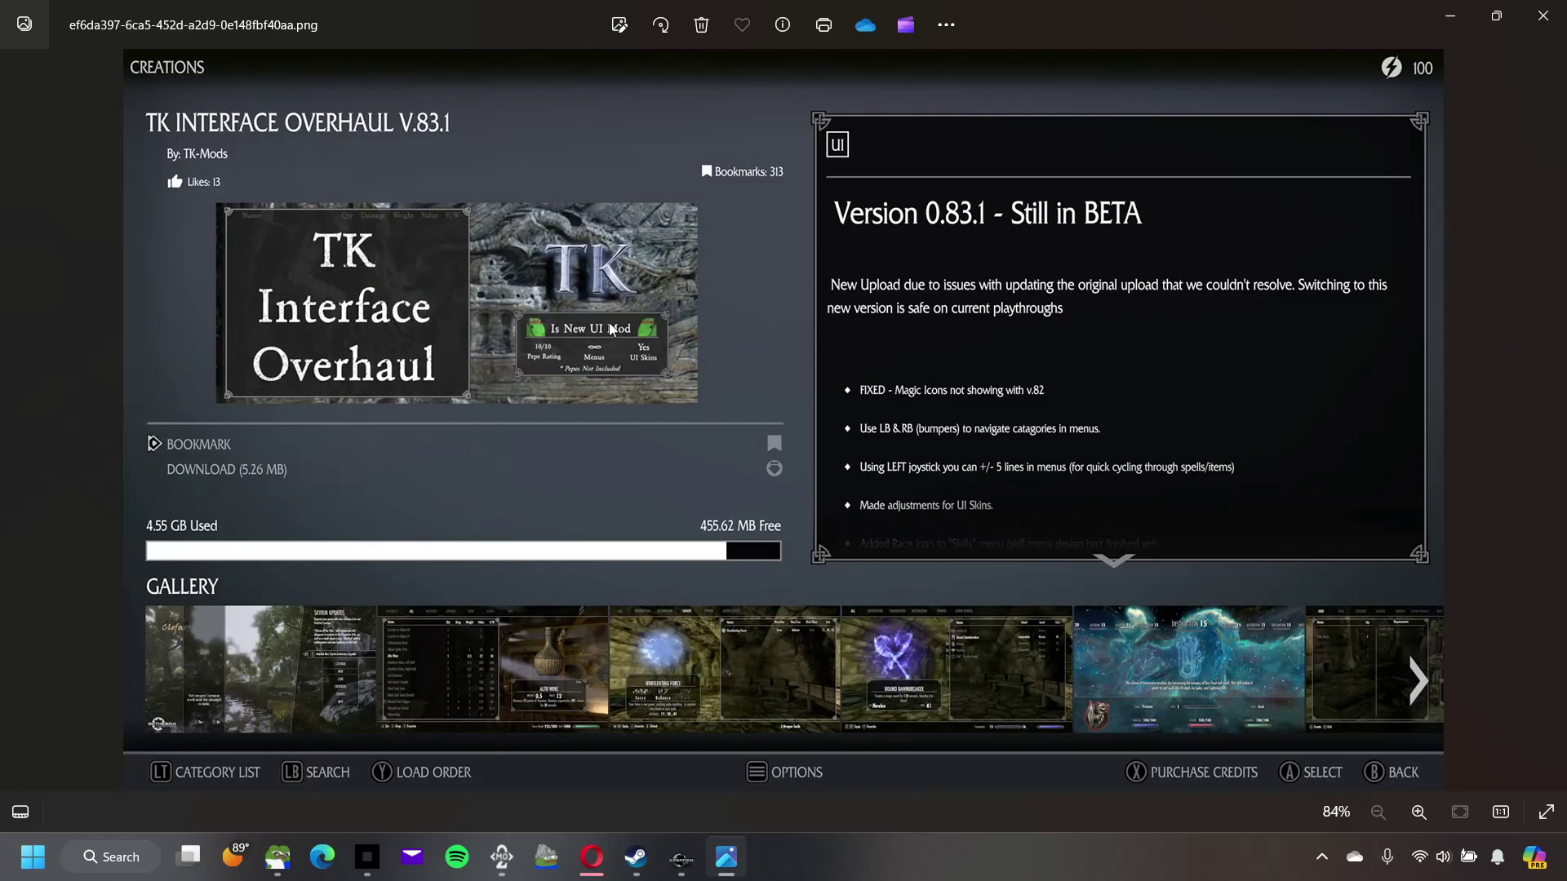
{"action": "left_click", "coordinate": [1540, 17]}
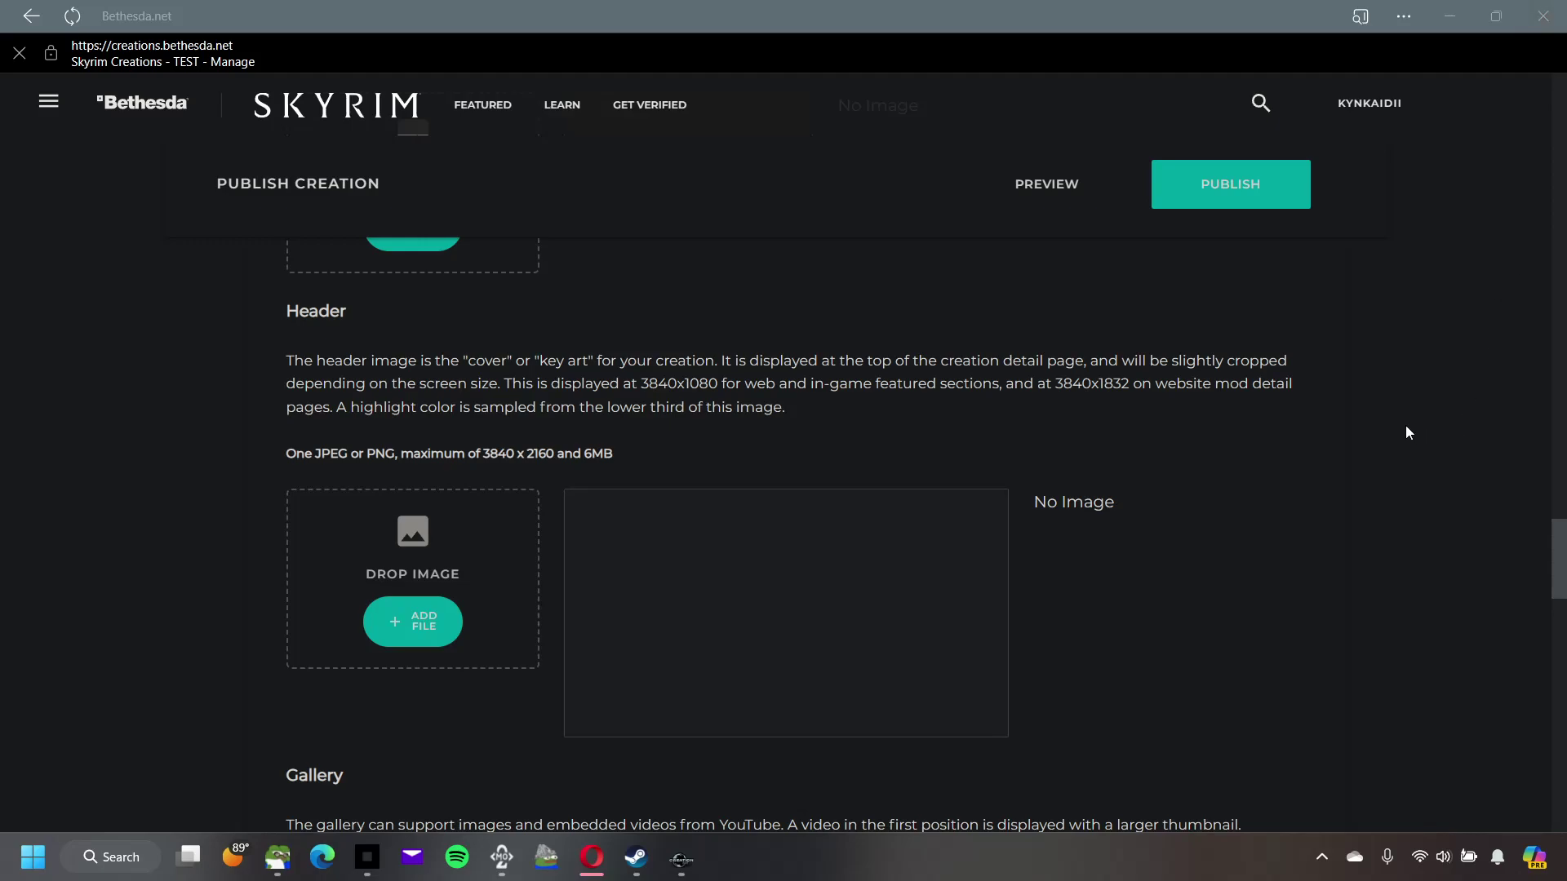
Step: Crop and save Bnet_ThumbnailOnXbox_GuidePreview_1.png as TEST's preview thumbnail
{"action": "scroll", "coordinate": [1272, 434], "scroll_direction": "up", "scroll_amount": 4}
{"action": "scroll", "coordinate": [1272, 434], "scroll_direction": "down", "scroll_amount": 1}
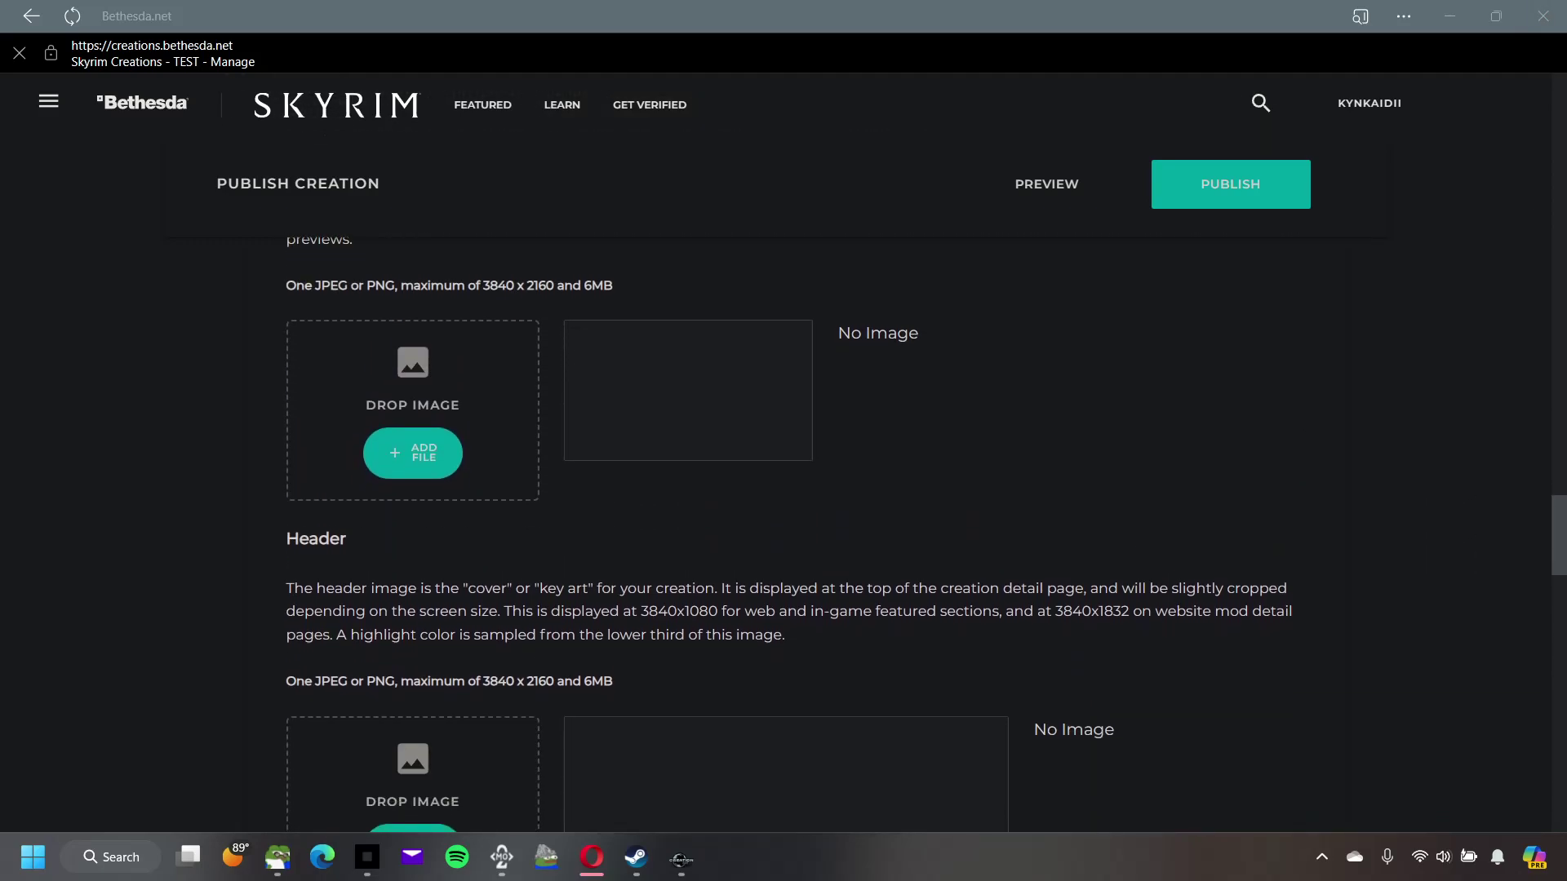
{"action": "left_click_drag", "start_coordinate": [890, 351], "coordinate": [972, 352]}
{"action": "scroll", "coordinate": [1519, 343], "scroll_direction": "down", "scroll_amount": 1}
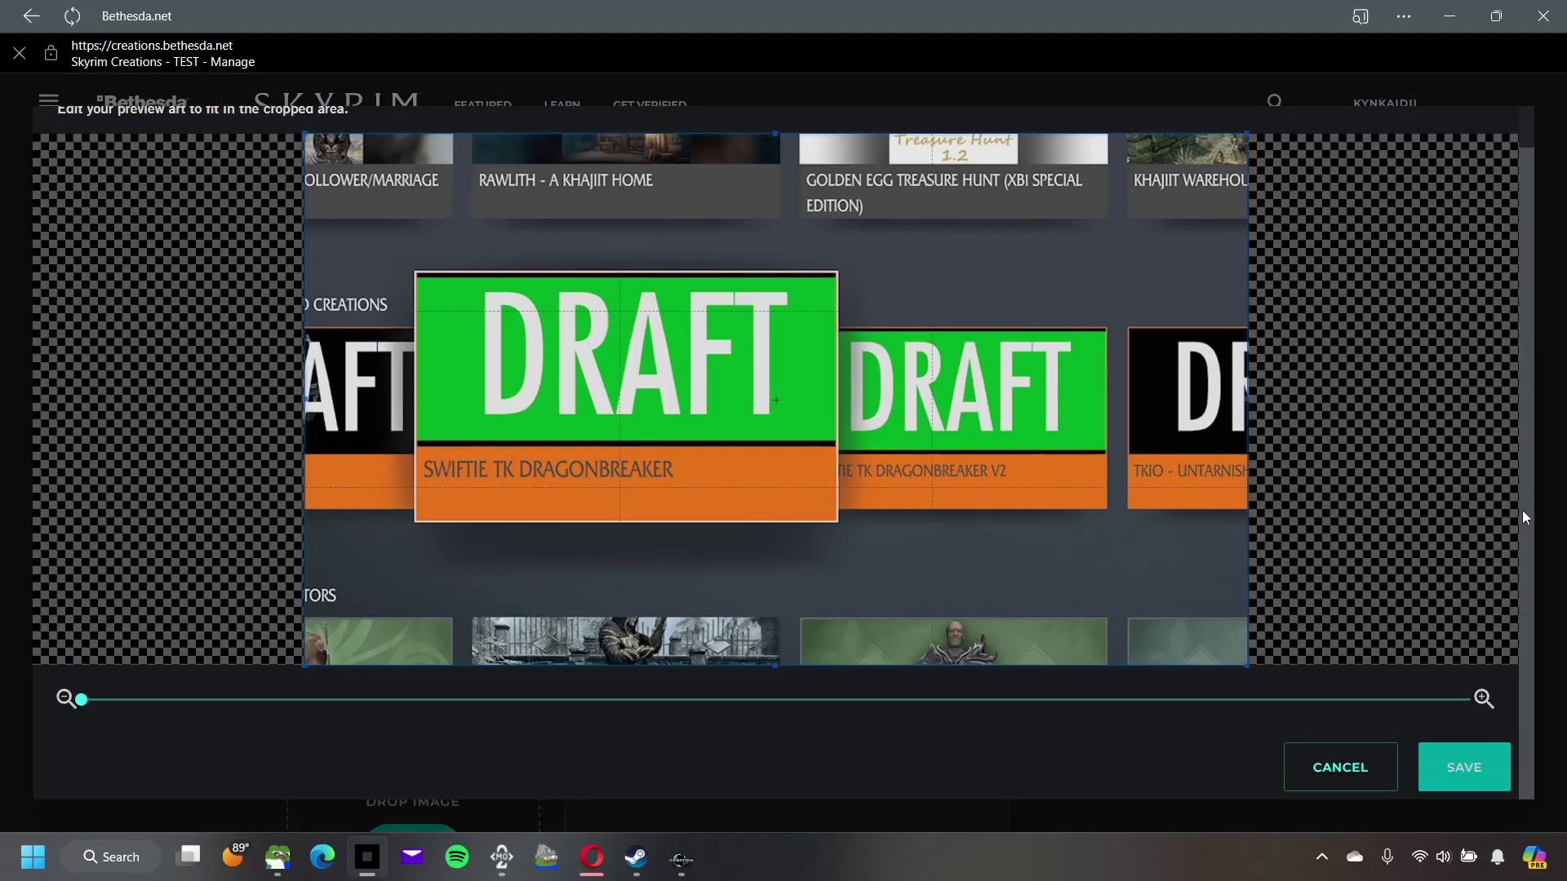
{"action": "left_click", "coordinate": [1495, 772]}
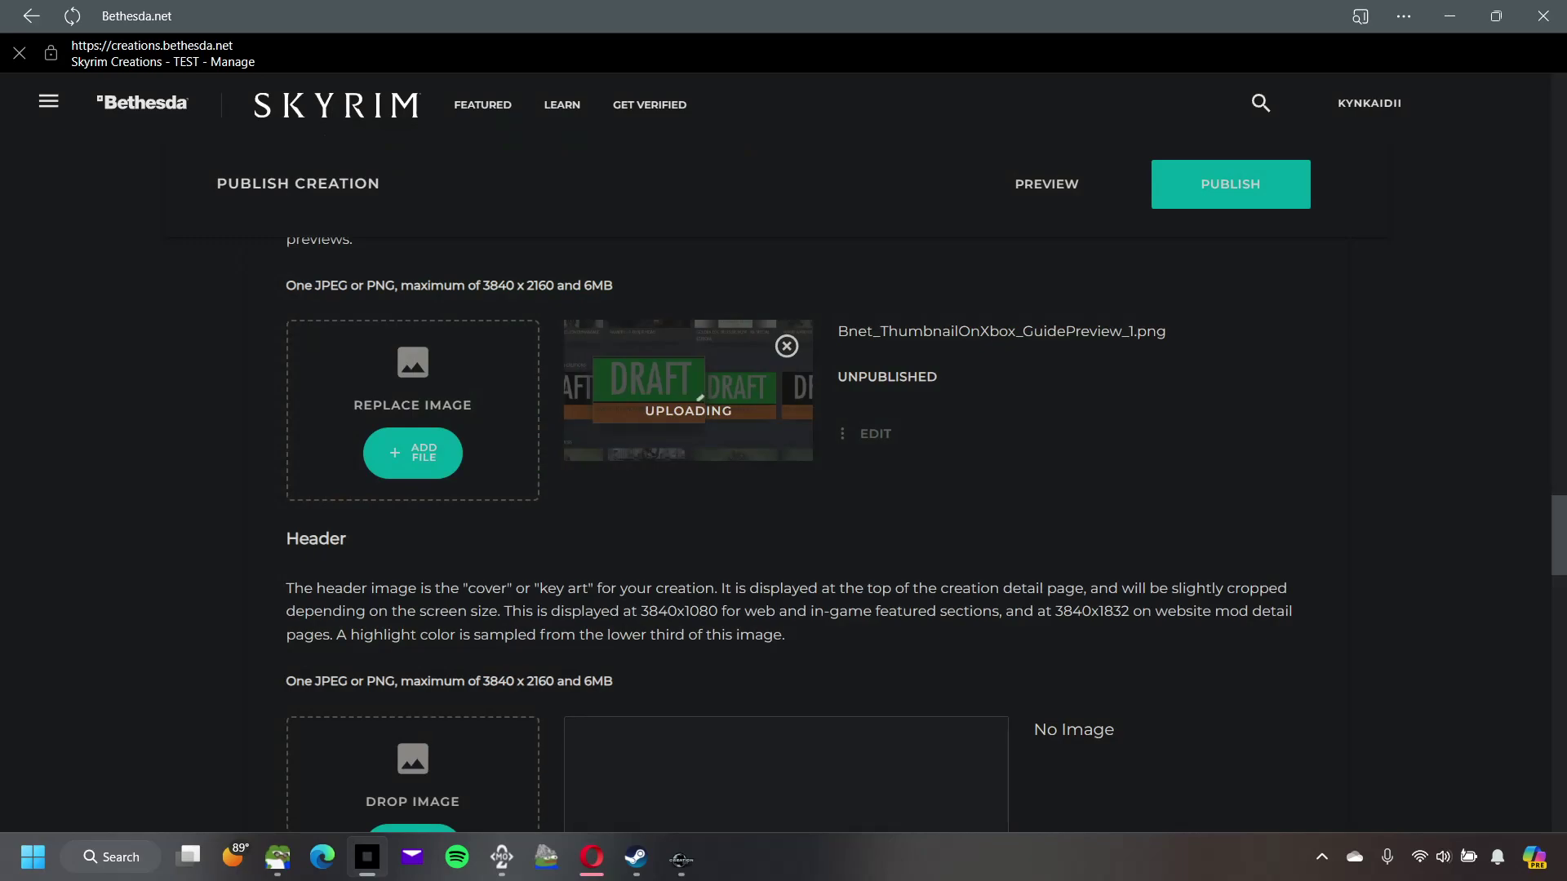
Step: Crop and save the same image as TEST's header cover art
{"action": "scroll", "coordinate": [1211, 570], "scroll_direction": "down", "scroll_amount": 4}
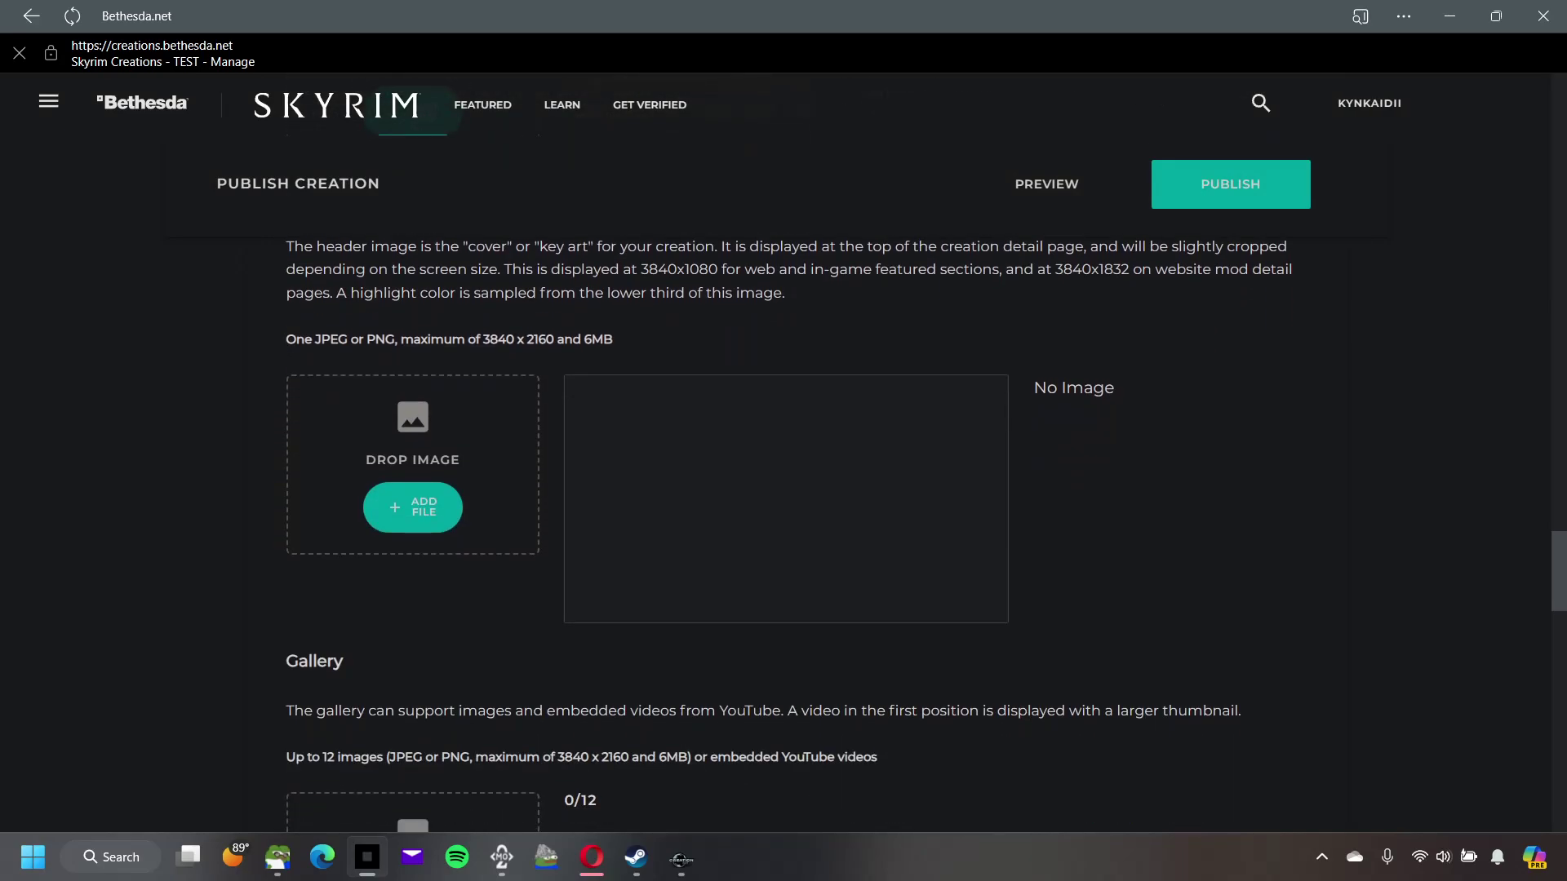
{"action": "left_click_drag", "start_coordinate": [1504, 532], "coordinate": [850, 534]}
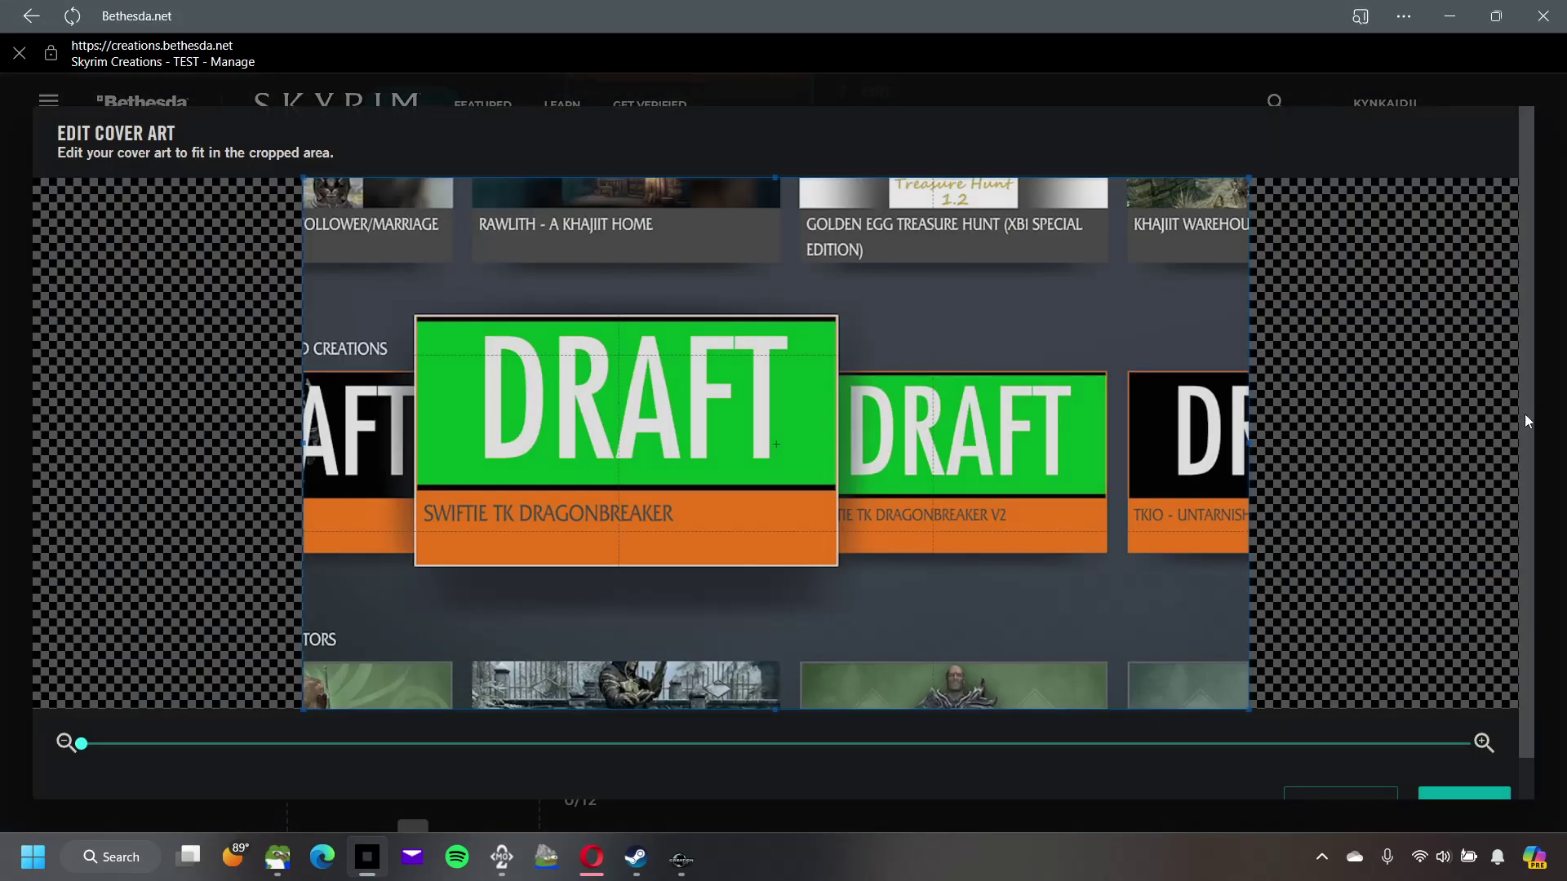
{"action": "scroll", "coordinate": [1531, 438], "scroll_direction": "down", "scroll_amount": 1}
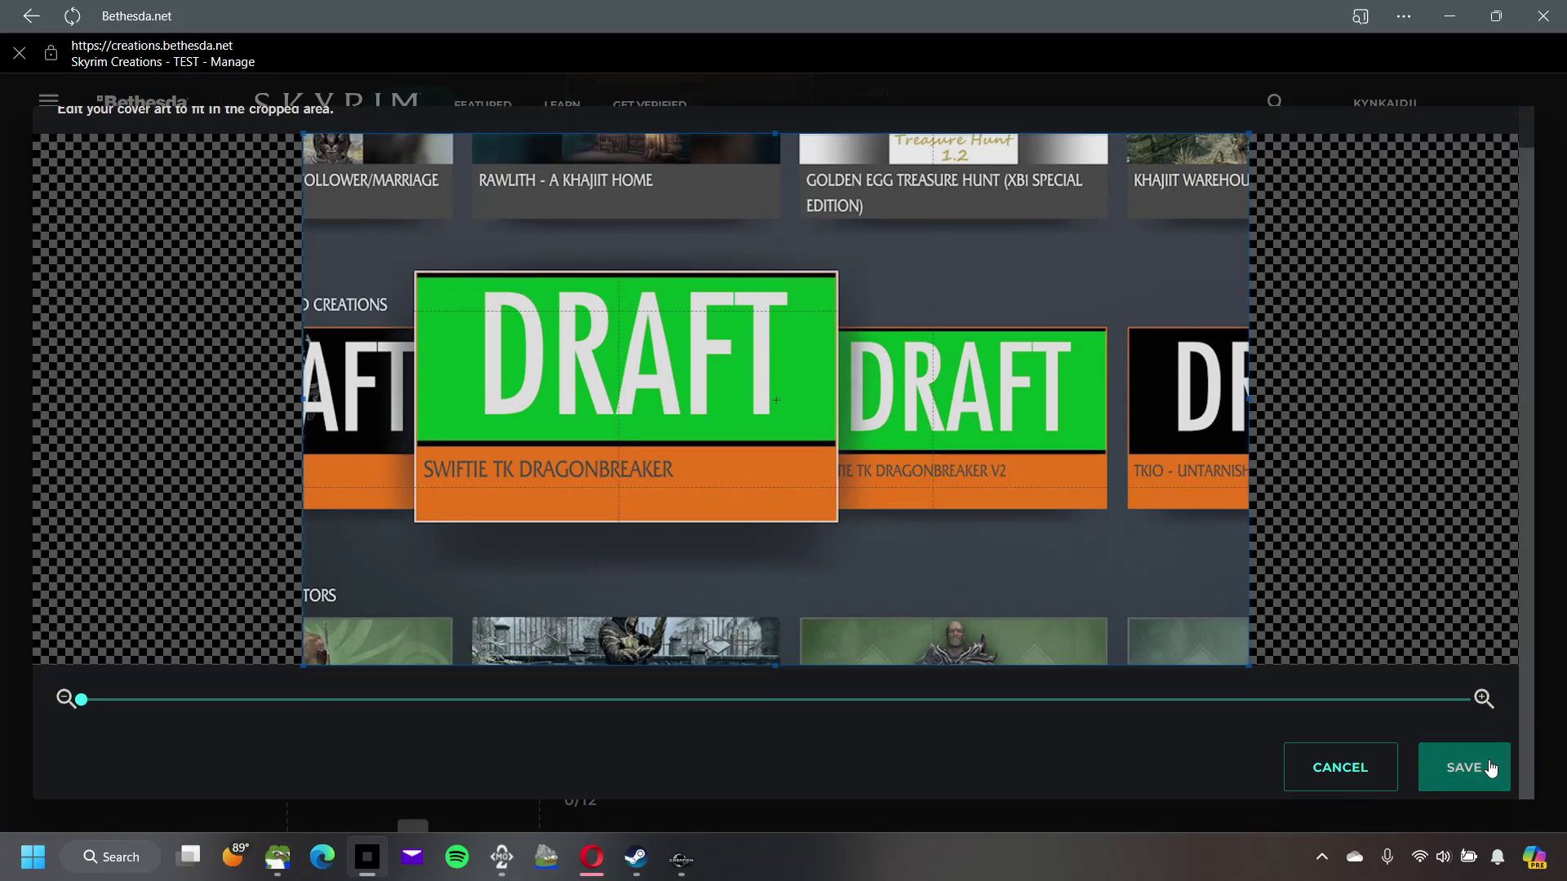
{"action": "left_click", "coordinate": [1490, 770]}
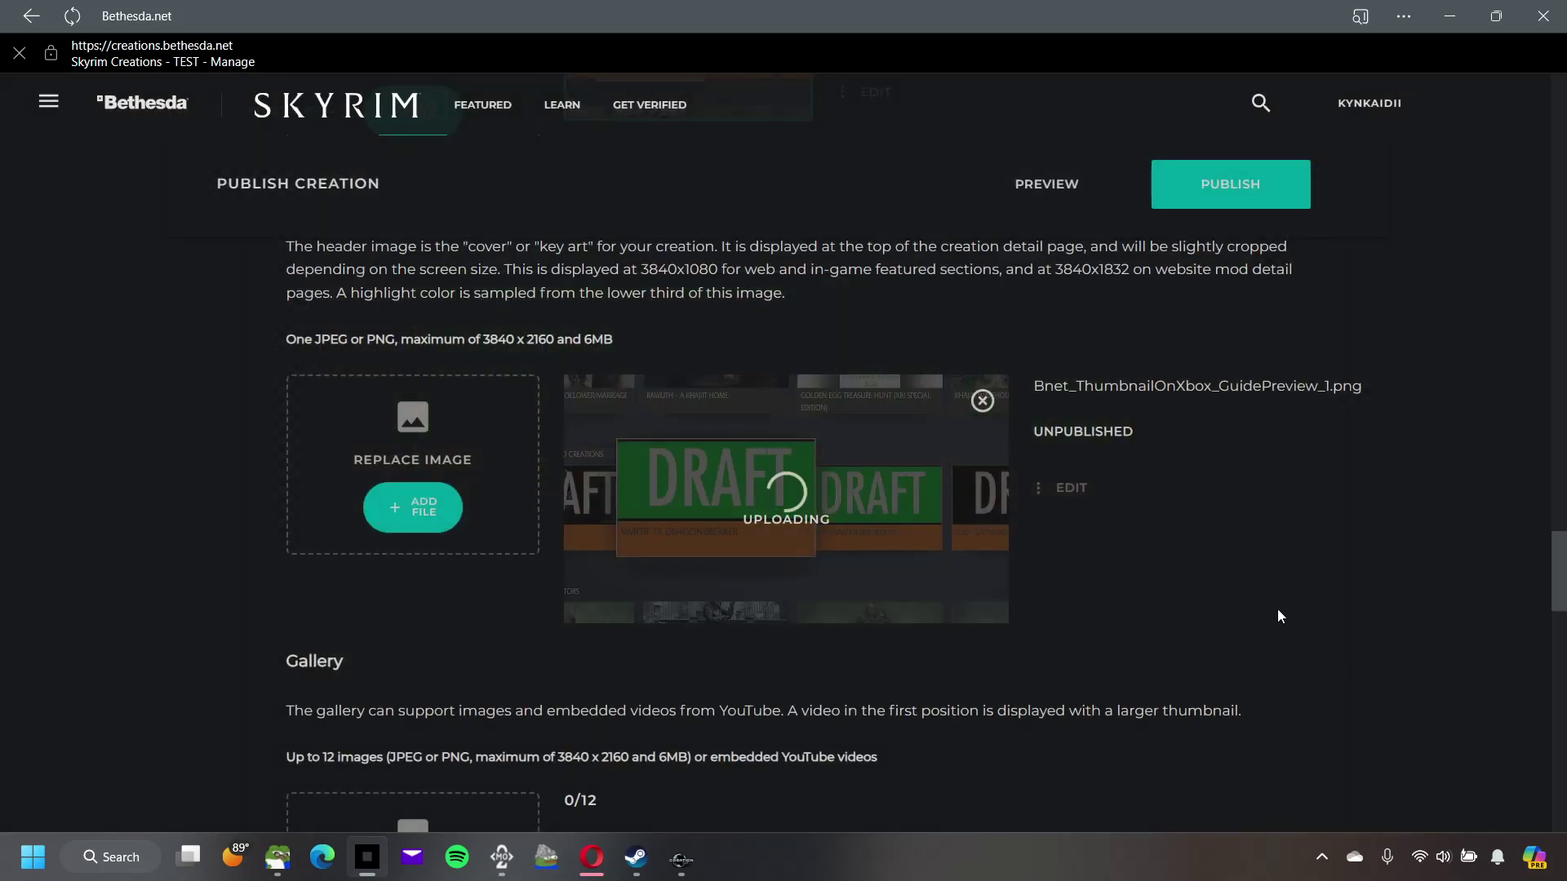
{"action": "scroll", "coordinate": [661, 718], "scroll_direction": "down", "scroll_amount": 4}
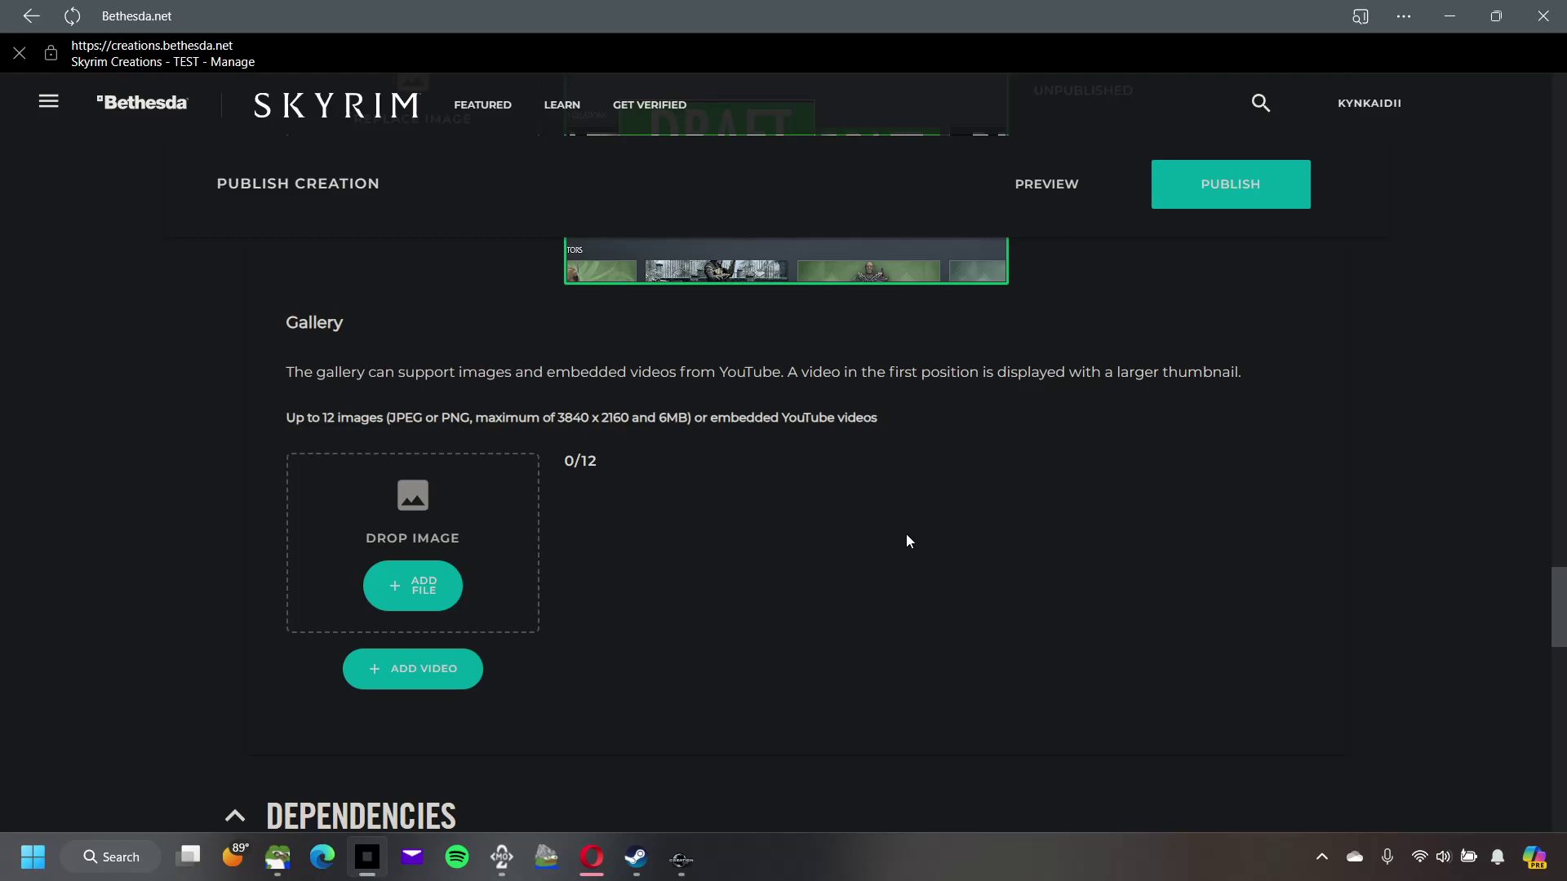
{"action": "scroll", "coordinate": [907, 536], "scroll_direction": "down", "scroll_amount": 3}
{"action": "scroll", "coordinate": [908, 535], "scroll_direction": "up", "scroll_amount": 2}
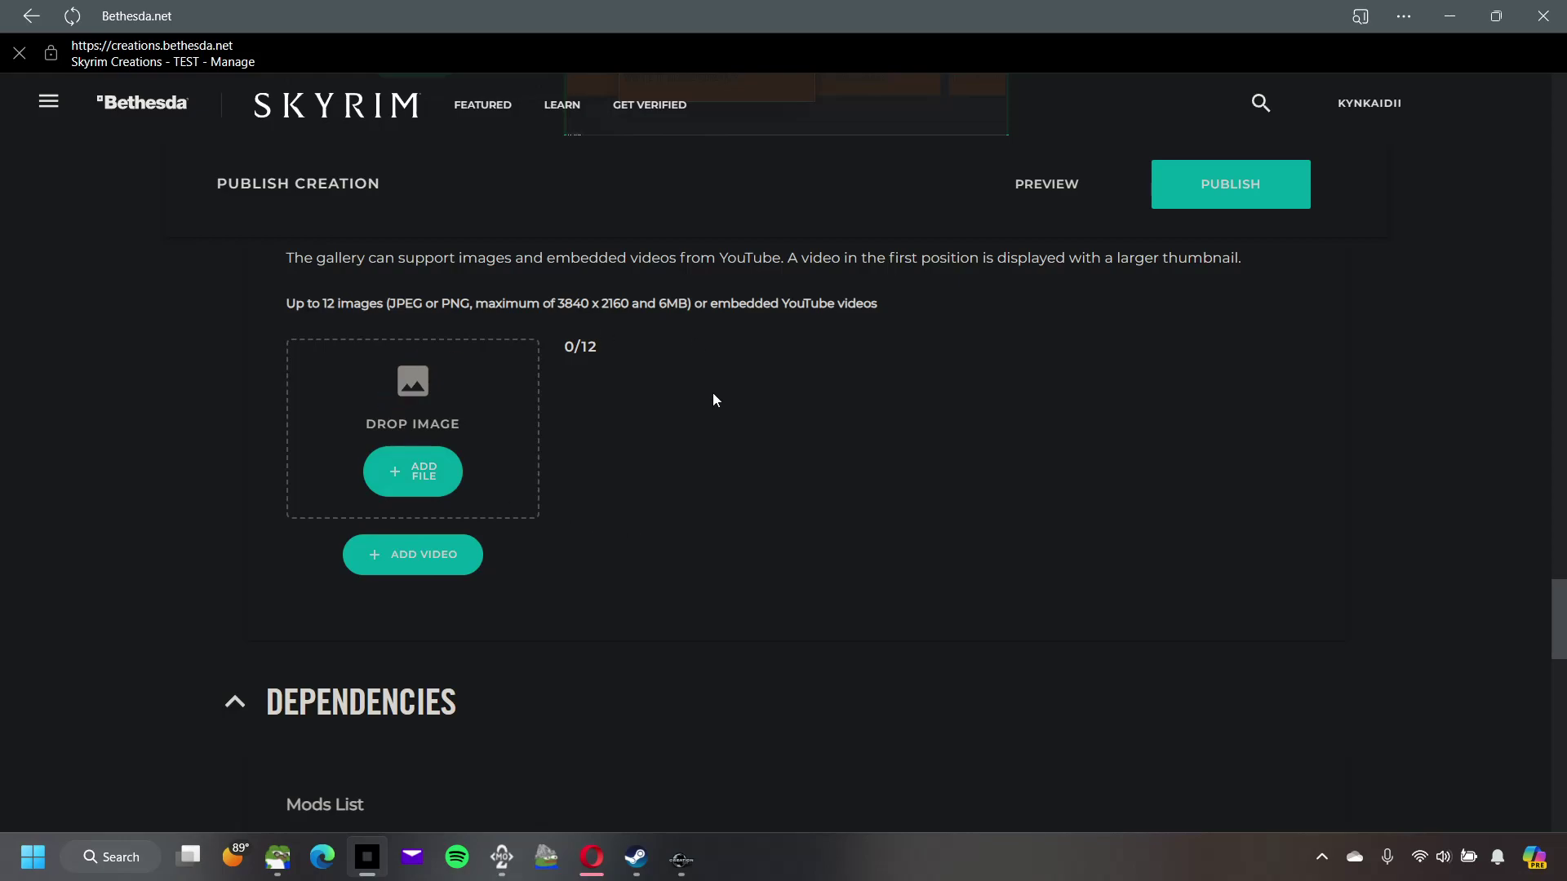
{"action": "scroll", "coordinate": [713, 400], "scroll_direction": "down", "scroll_amount": 8}
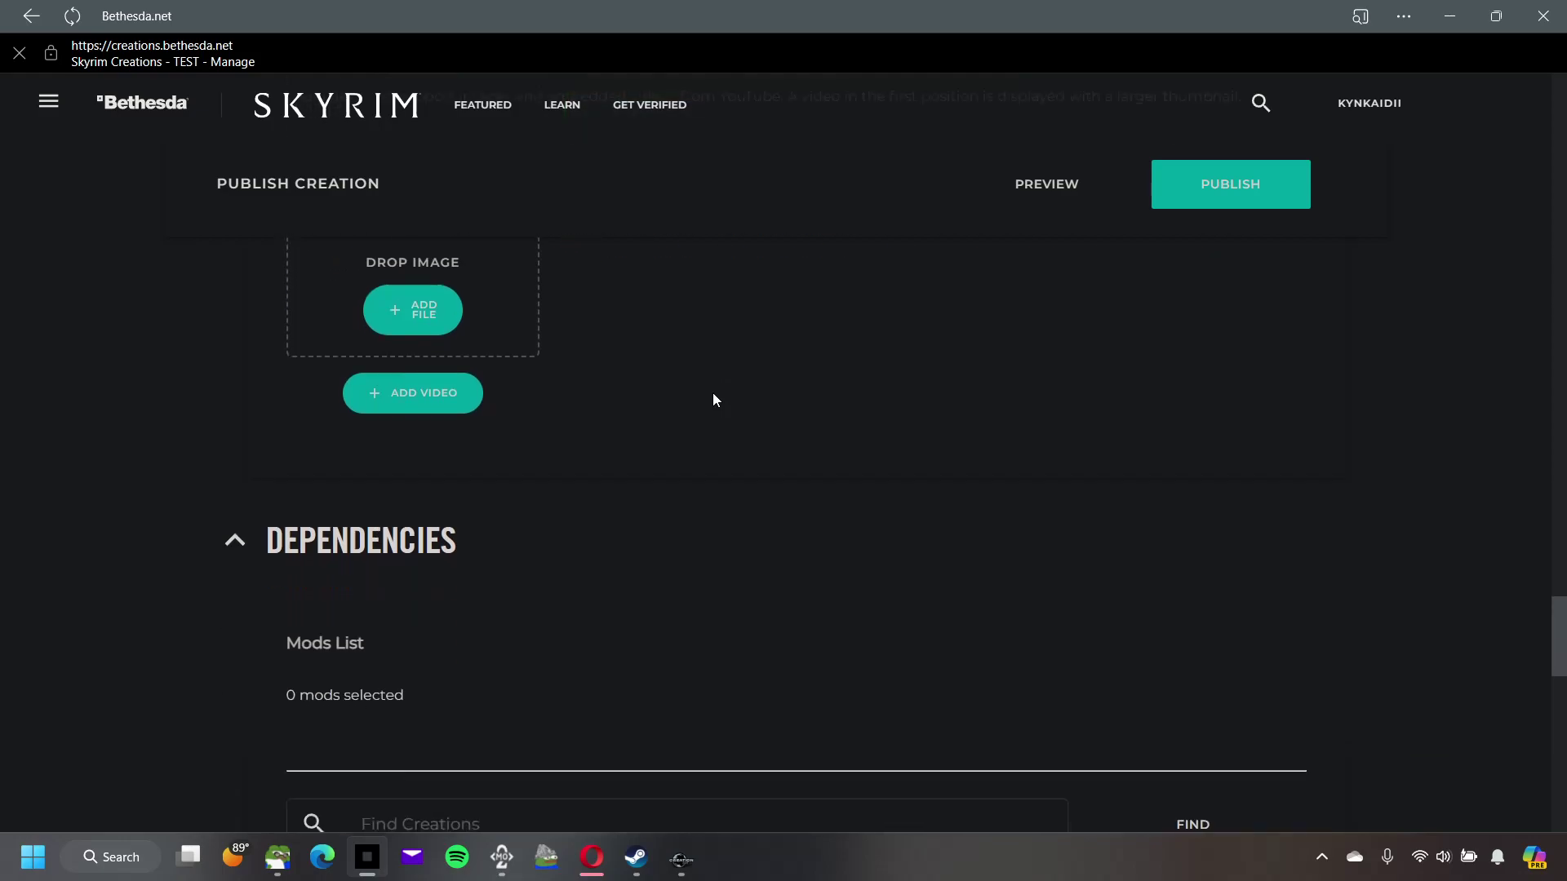
{"action": "scroll", "coordinate": [535, 439], "scroll_direction": "up", "scroll_amount": 4}
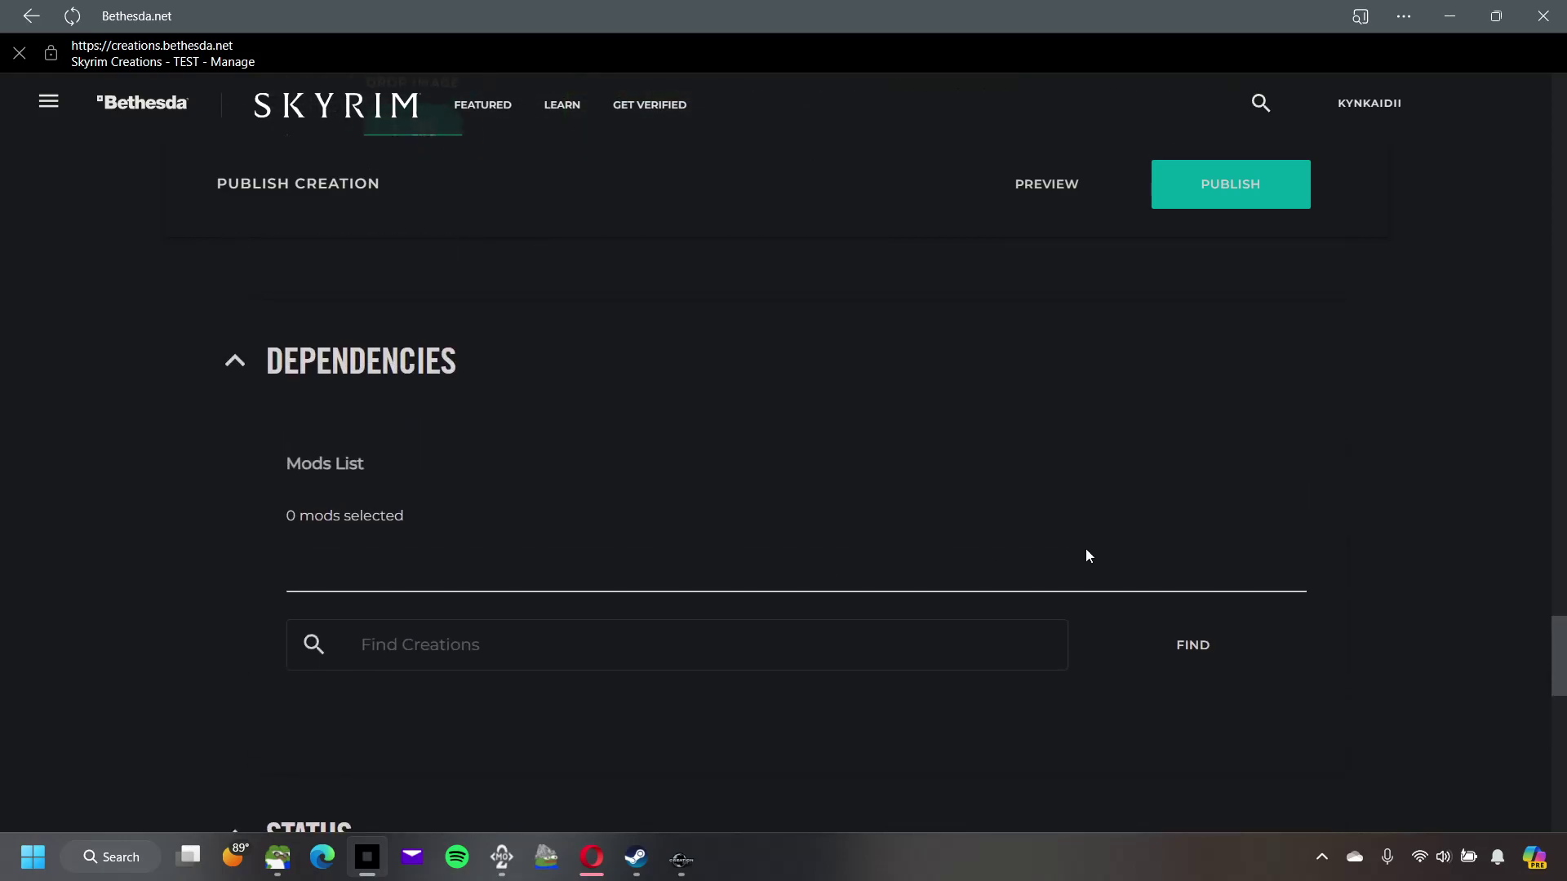
{"action": "scroll", "coordinate": [711, 506], "scroll_direction": "up", "scroll_amount": 6}
{"action": "scroll", "coordinate": [707, 514], "scroll_direction": "up", "scroll_amount": 15}
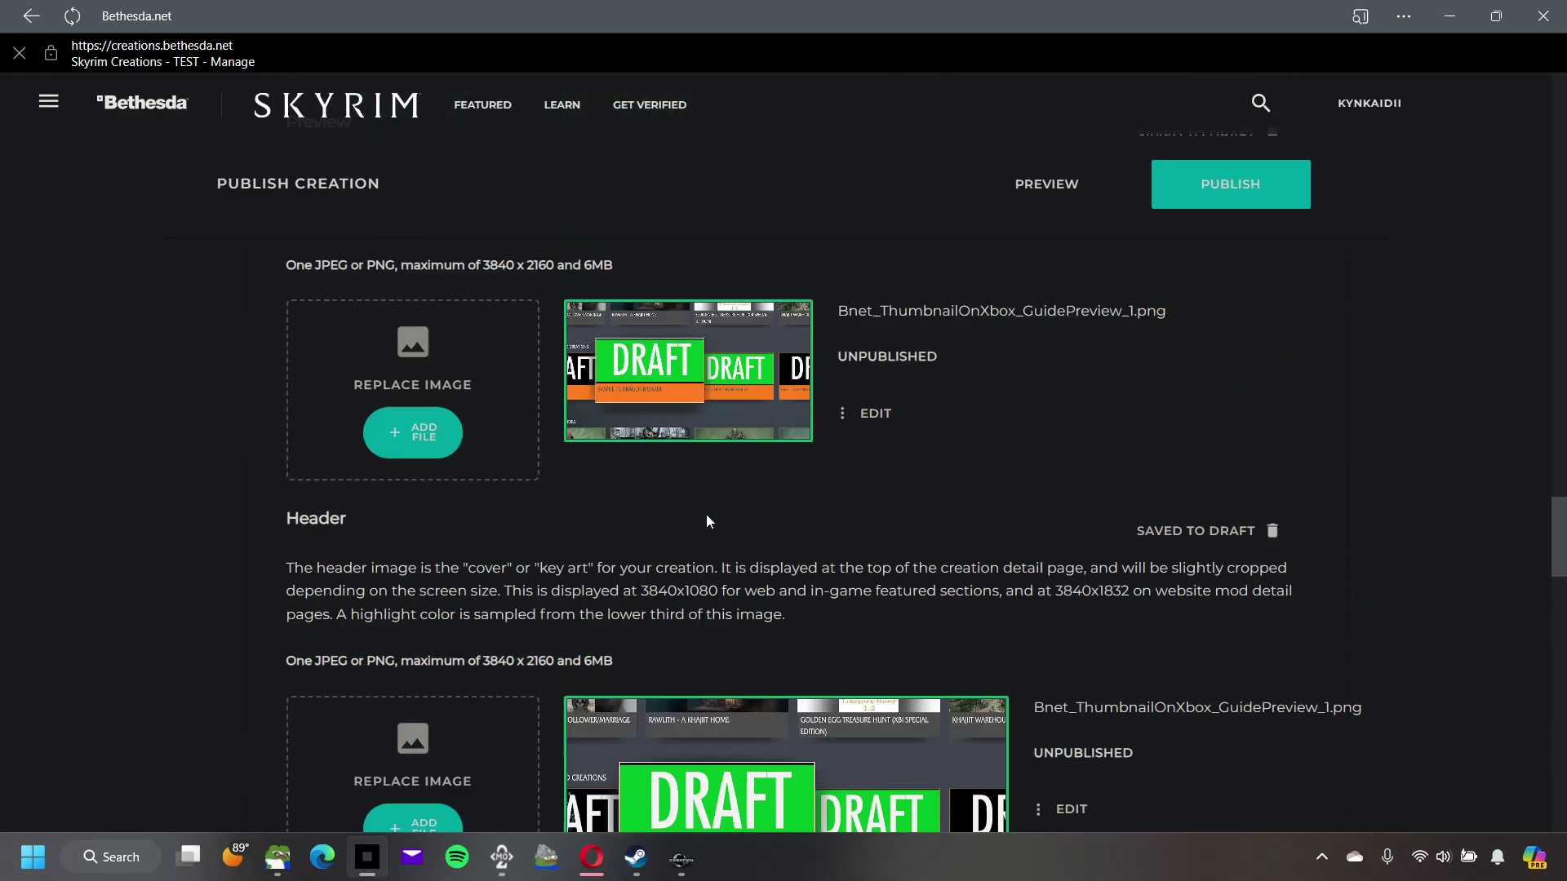
{"action": "scroll", "coordinate": [715, 523], "scroll_direction": "up", "scroll_amount": 15}
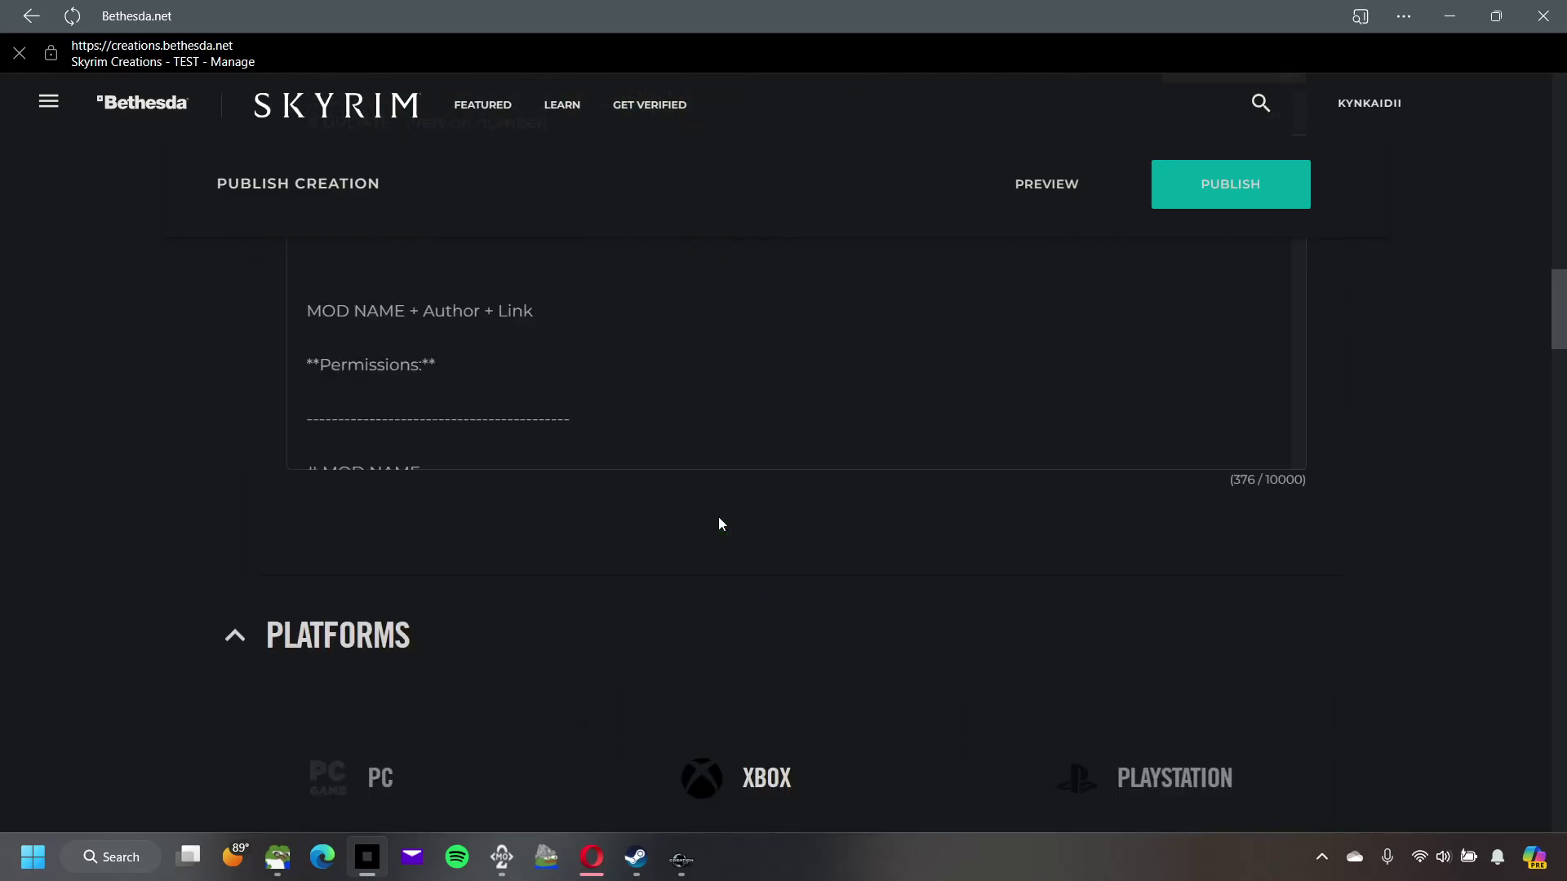
{"action": "scroll", "coordinate": [719, 525], "scroll_direction": "up", "scroll_amount": 10}
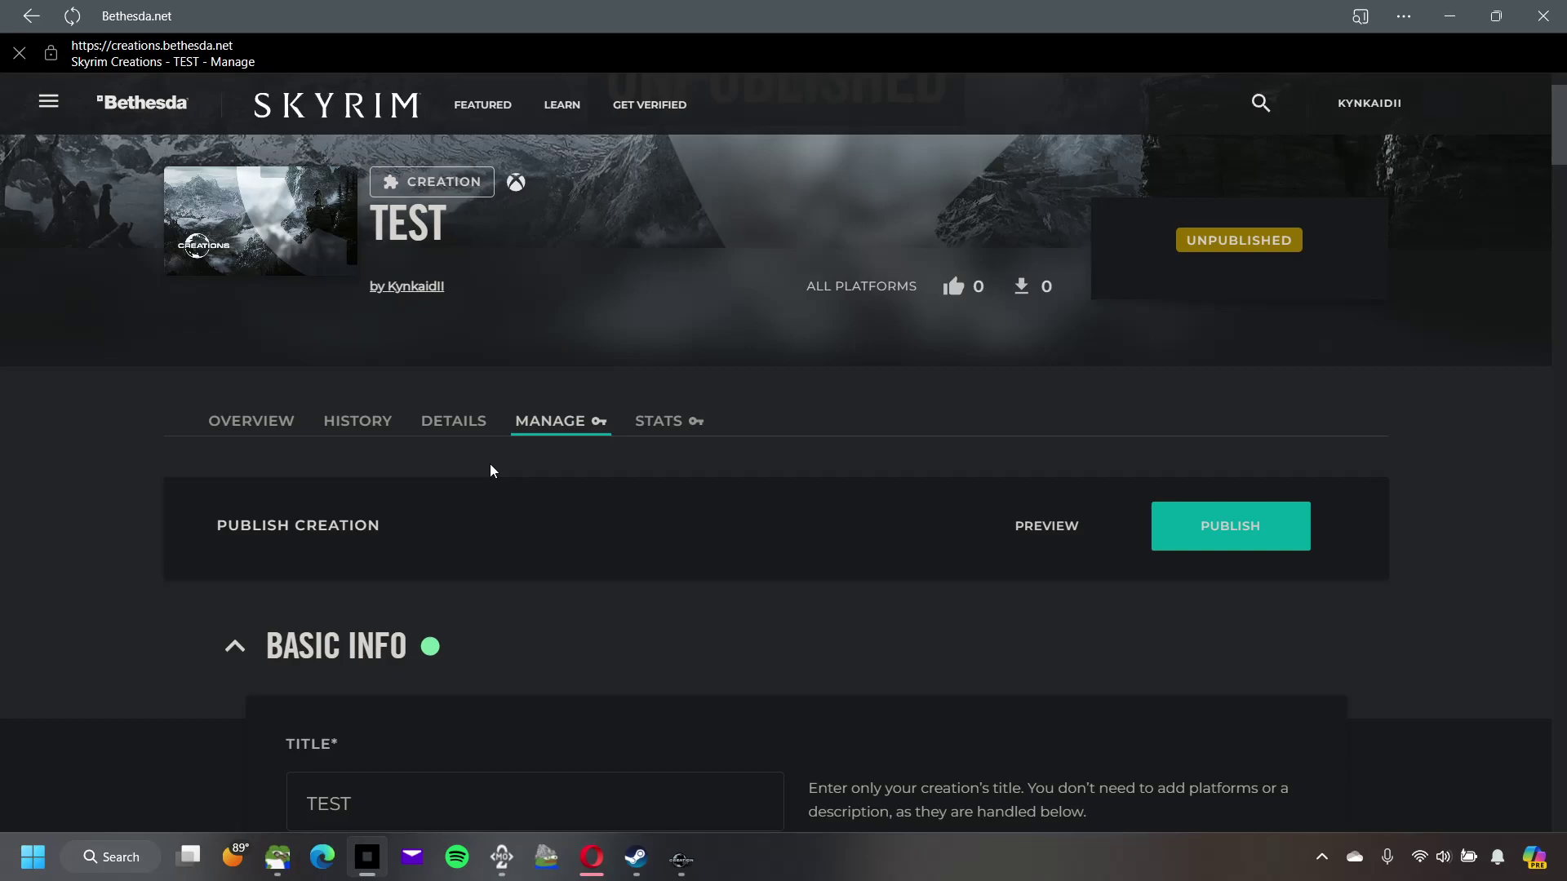
{"action": "left_click", "coordinate": [220, 420]}
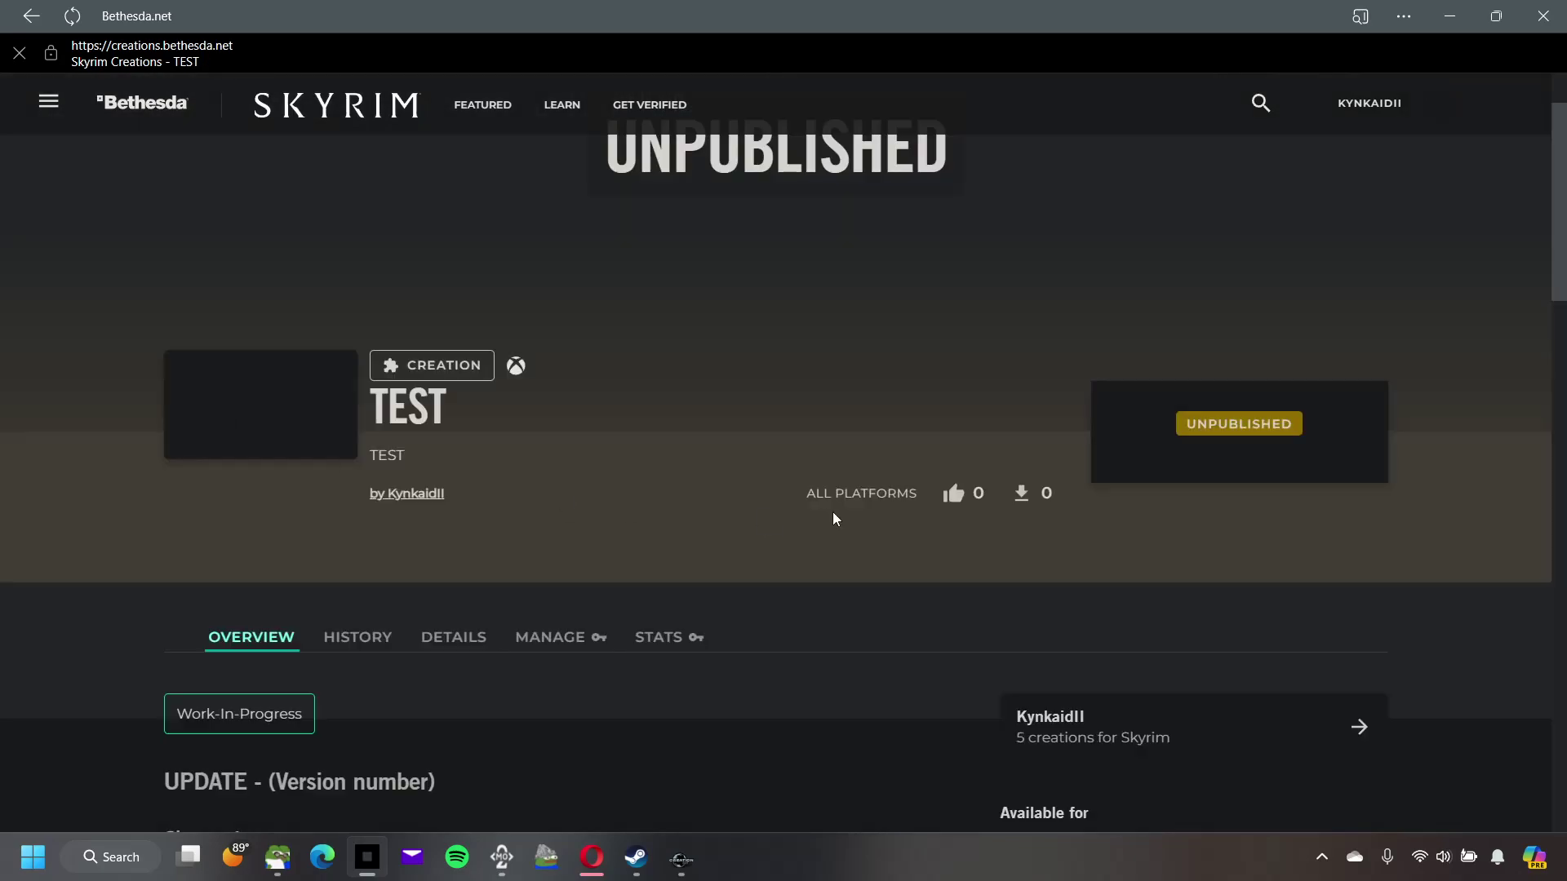
{"action": "scroll", "coordinate": [791, 552], "scroll_direction": "down", "scroll_amount": 3}
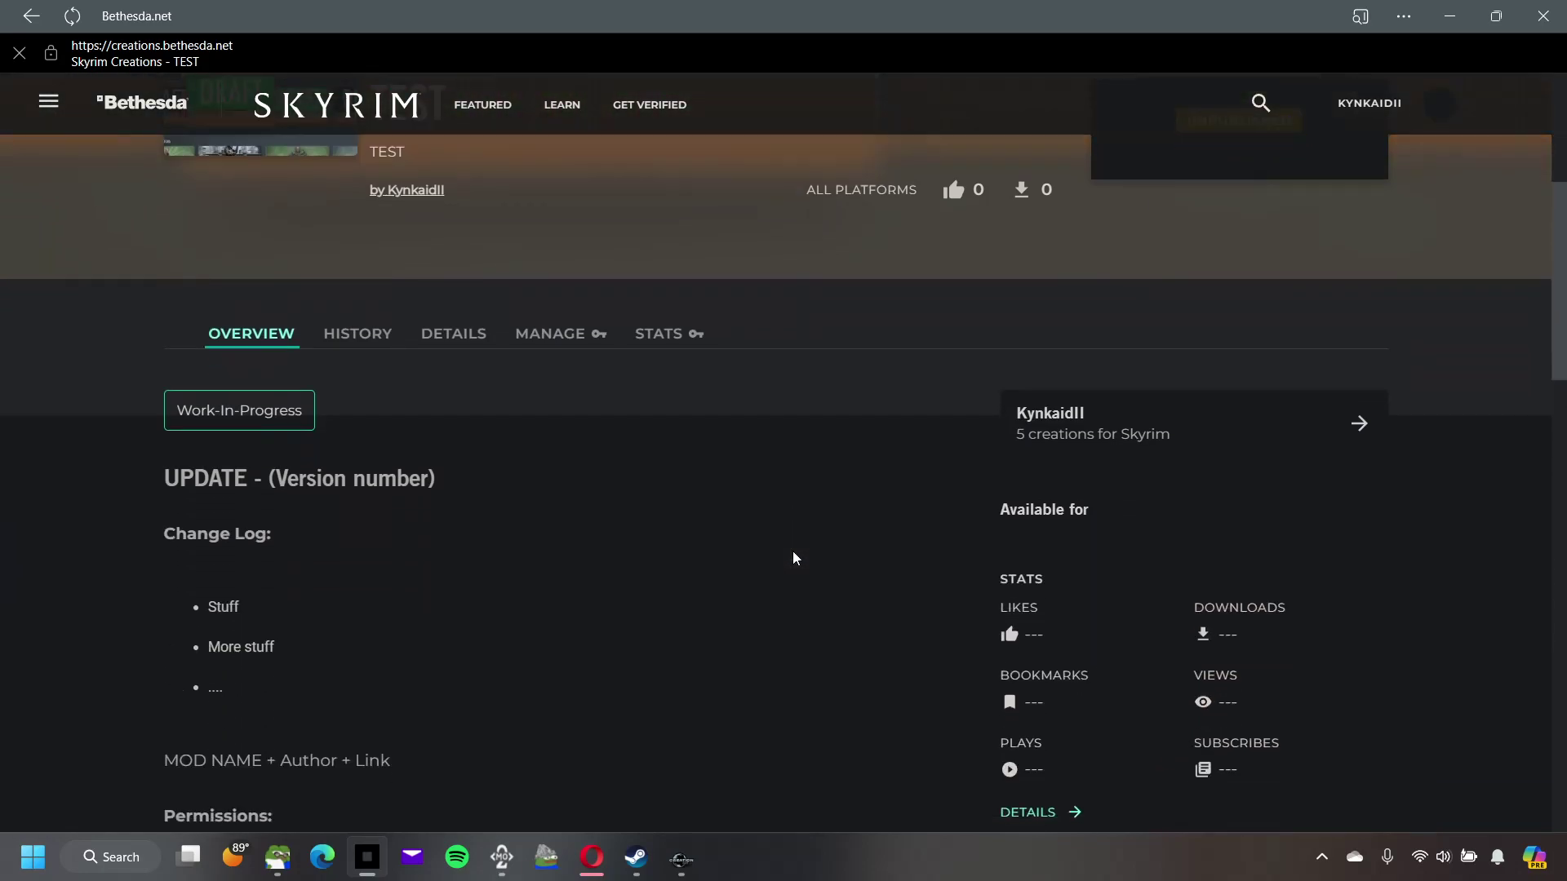
{"action": "scroll", "coordinate": [794, 558], "scroll_direction": "down", "scroll_amount": 12}
{"action": "scroll", "coordinate": [797, 559], "scroll_direction": "up", "scroll_amount": 15}
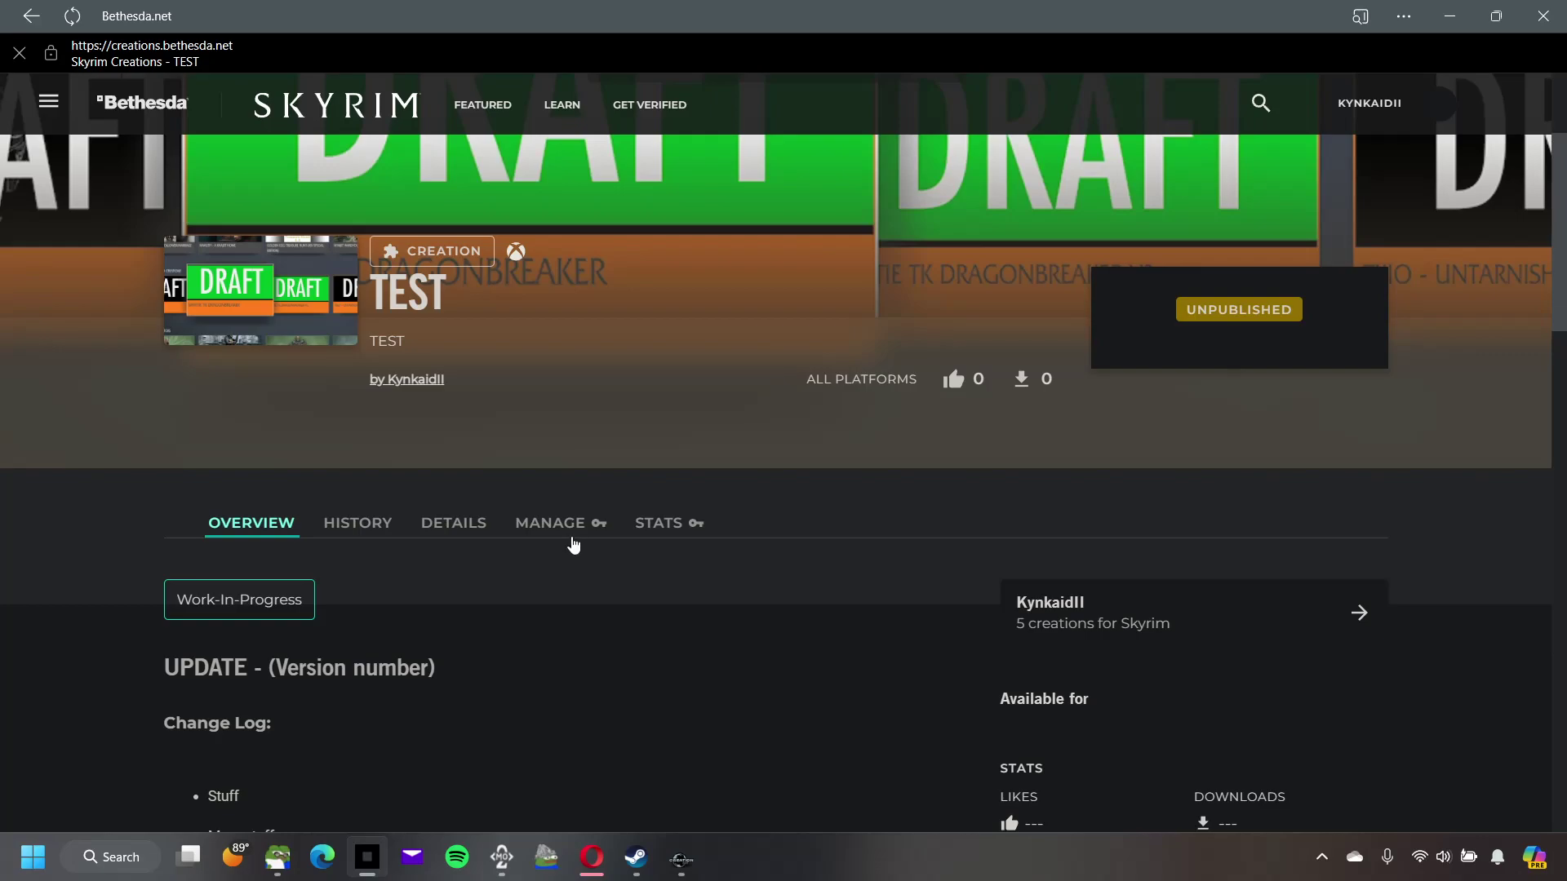
{"action": "left_click", "coordinate": [566, 530]}
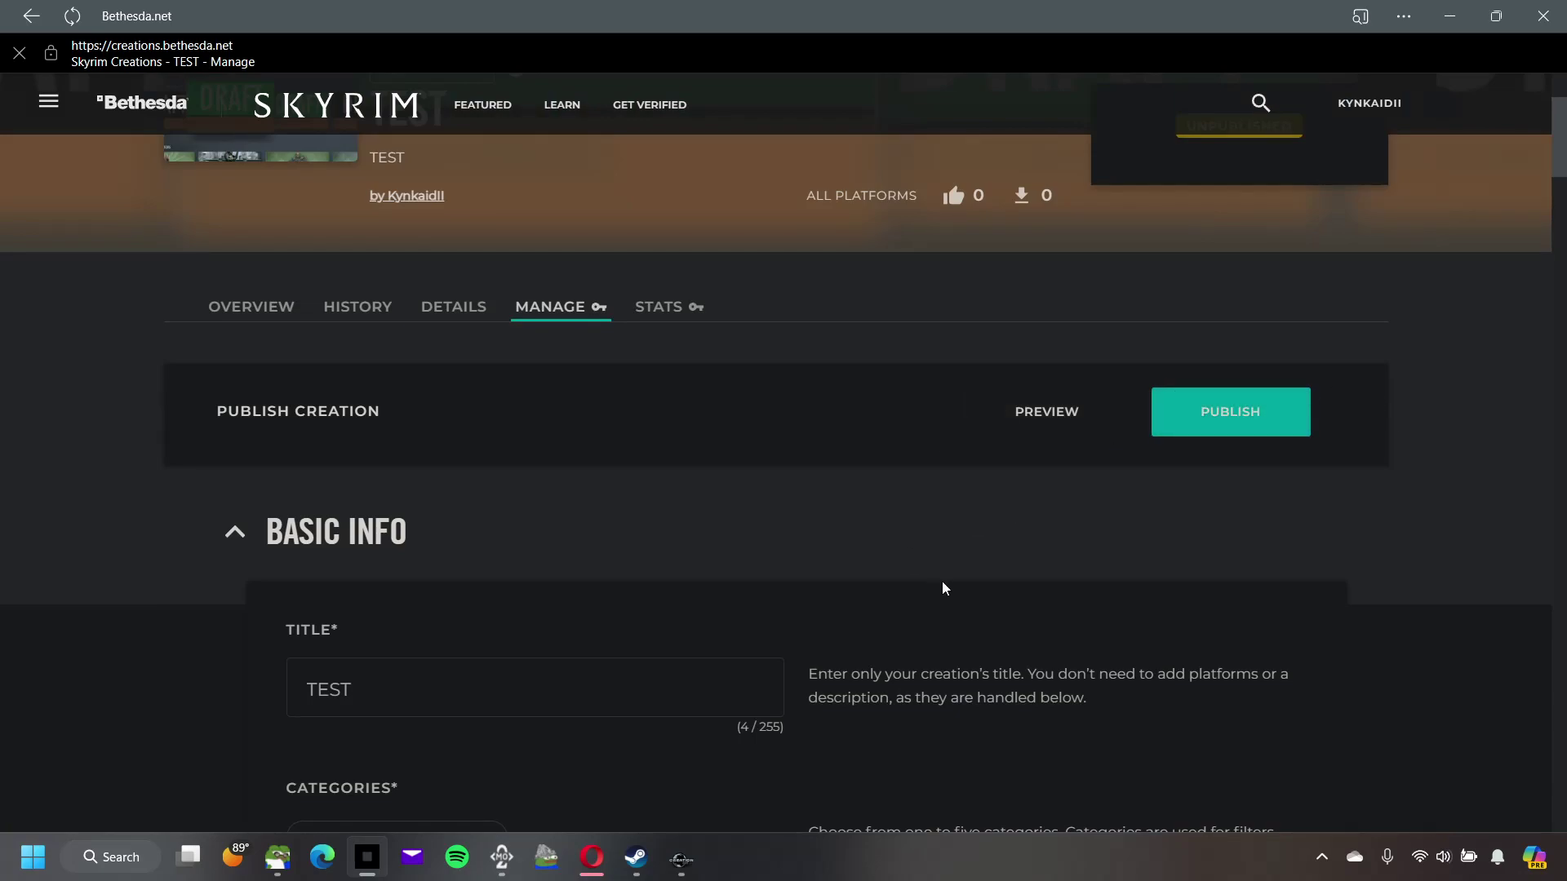
{"action": "scroll", "coordinate": [944, 583], "scroll_direction": "up", "scroll_amount": 3}
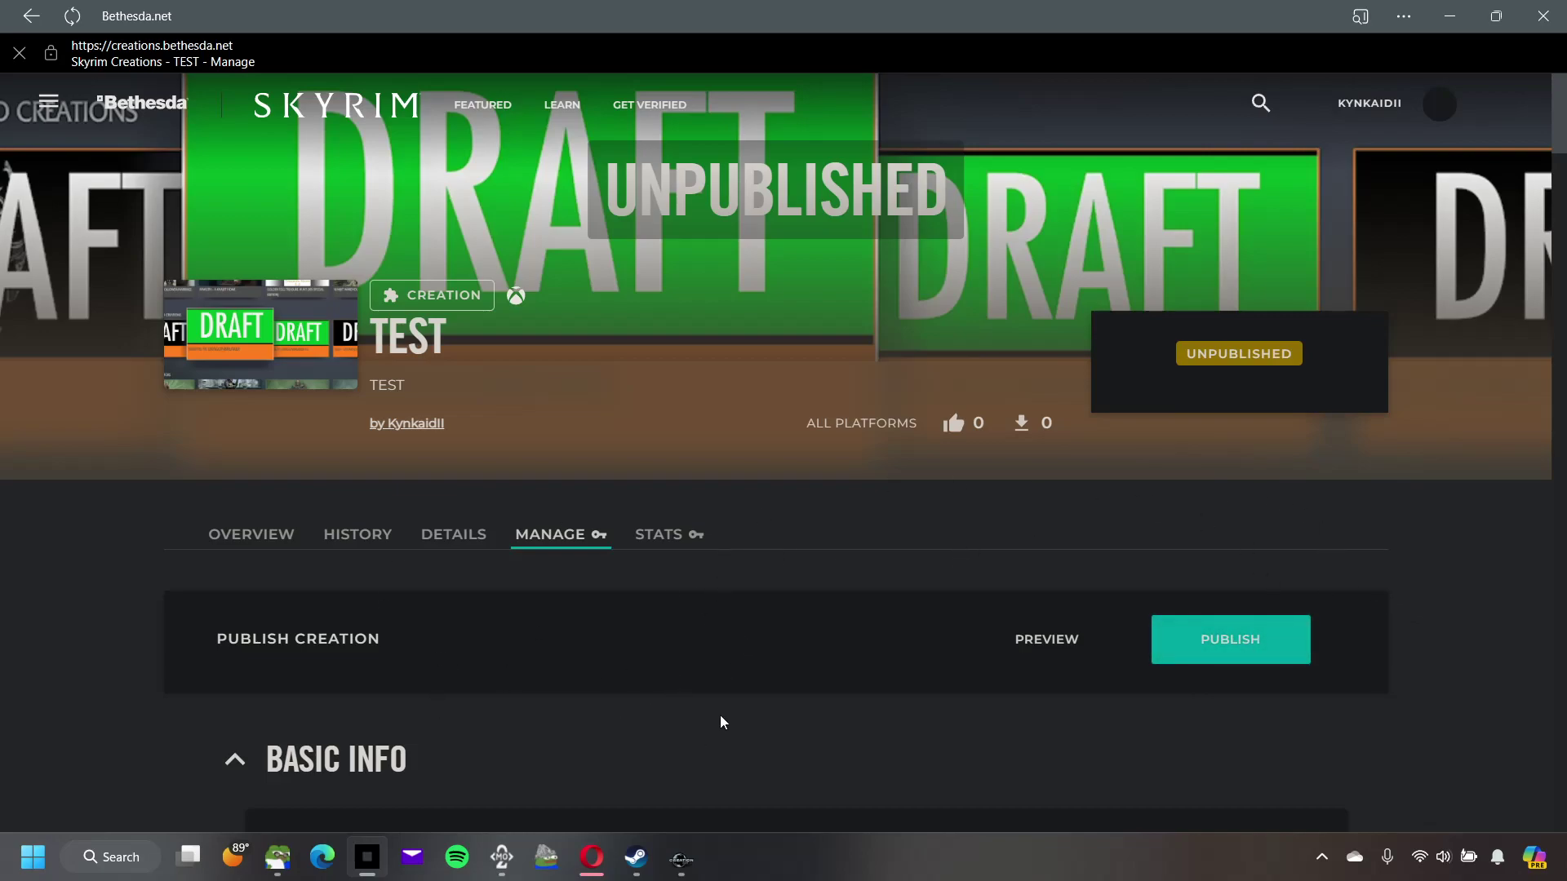
{"action": "scroll", "coordinate": [707, 713], "scroll_direction": "down", "scroll_amount": 15}
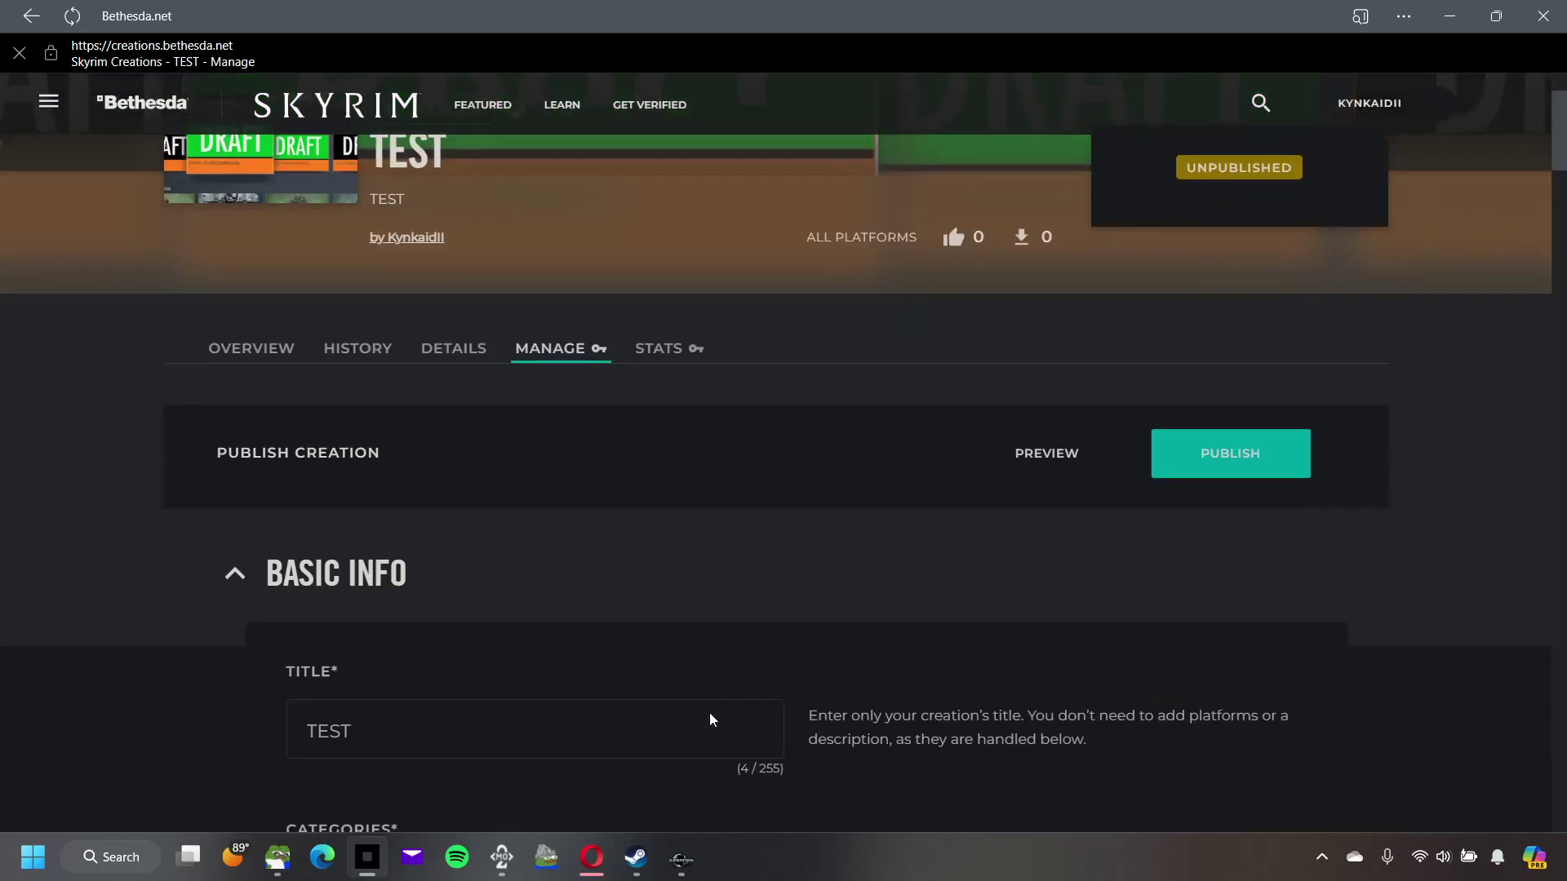
{"action": "scroll", "coordinate": [723, 709], "scroll_direction": "down", "scroll_amount": 15}
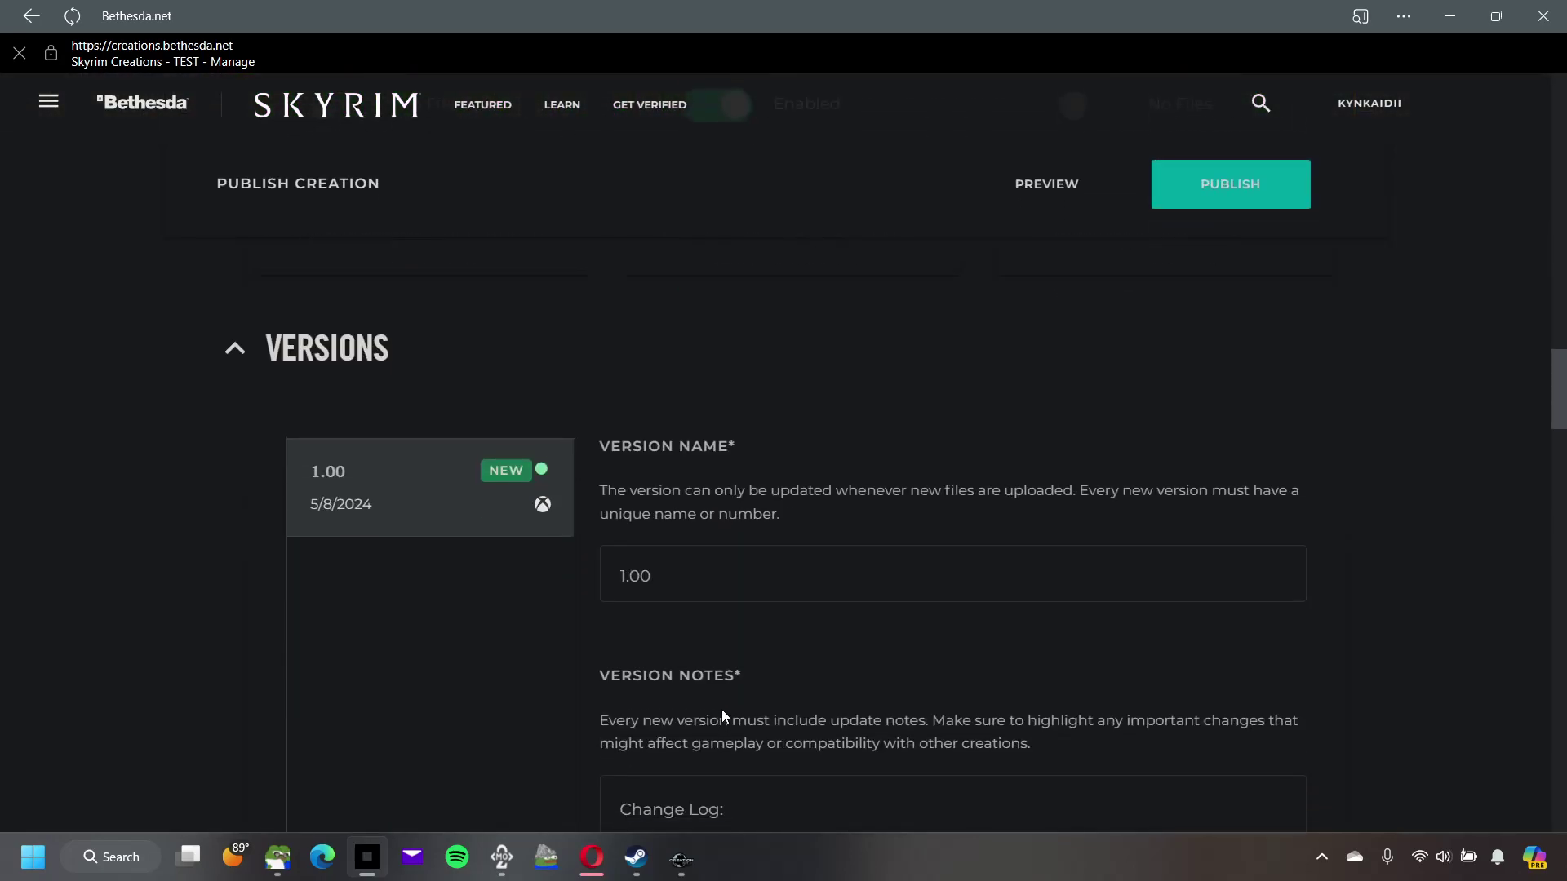
{"action": "scroll", "coordinate": [740, 717], "scroll_direction": "down", "scroll_amount": 7}
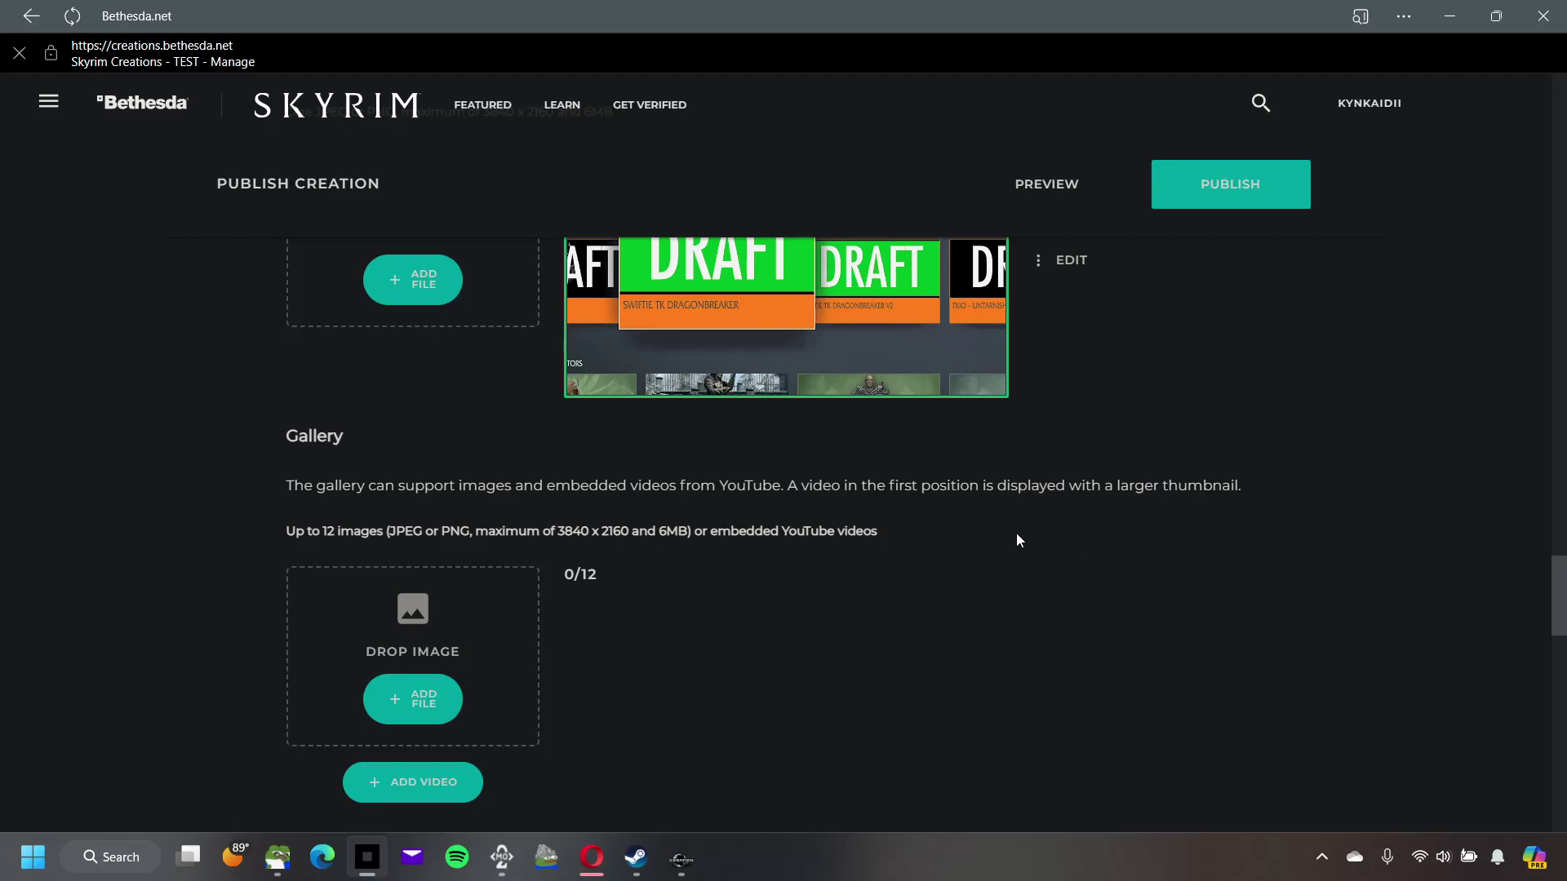
{"action": "scroll", "coordinate": [1017, 535], "scroll_direction": "up", "scroll_amount": 15}
{"action": "scroll", "coordinate": [1065, 535], "scroll_direction": "up", "scroll_amount": 15}
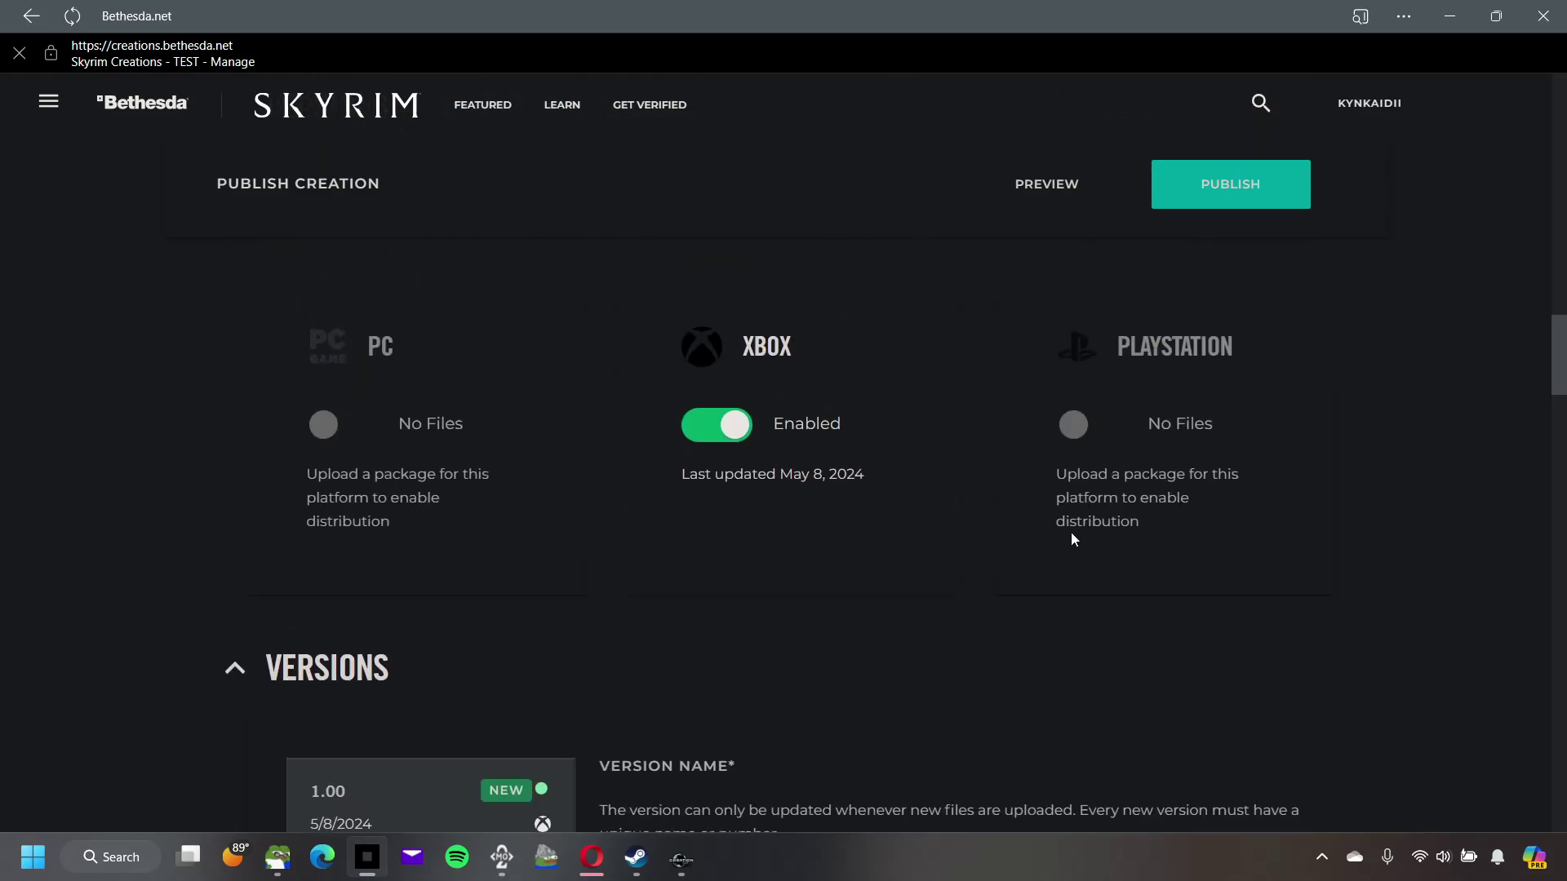
Step: Review TEST's Overview page showing the DRAFT header art and pasted description template
{"action": "scroll", "coordinate": [1055, 527], "scroll_direction": "up", "scroll_amount": 5}
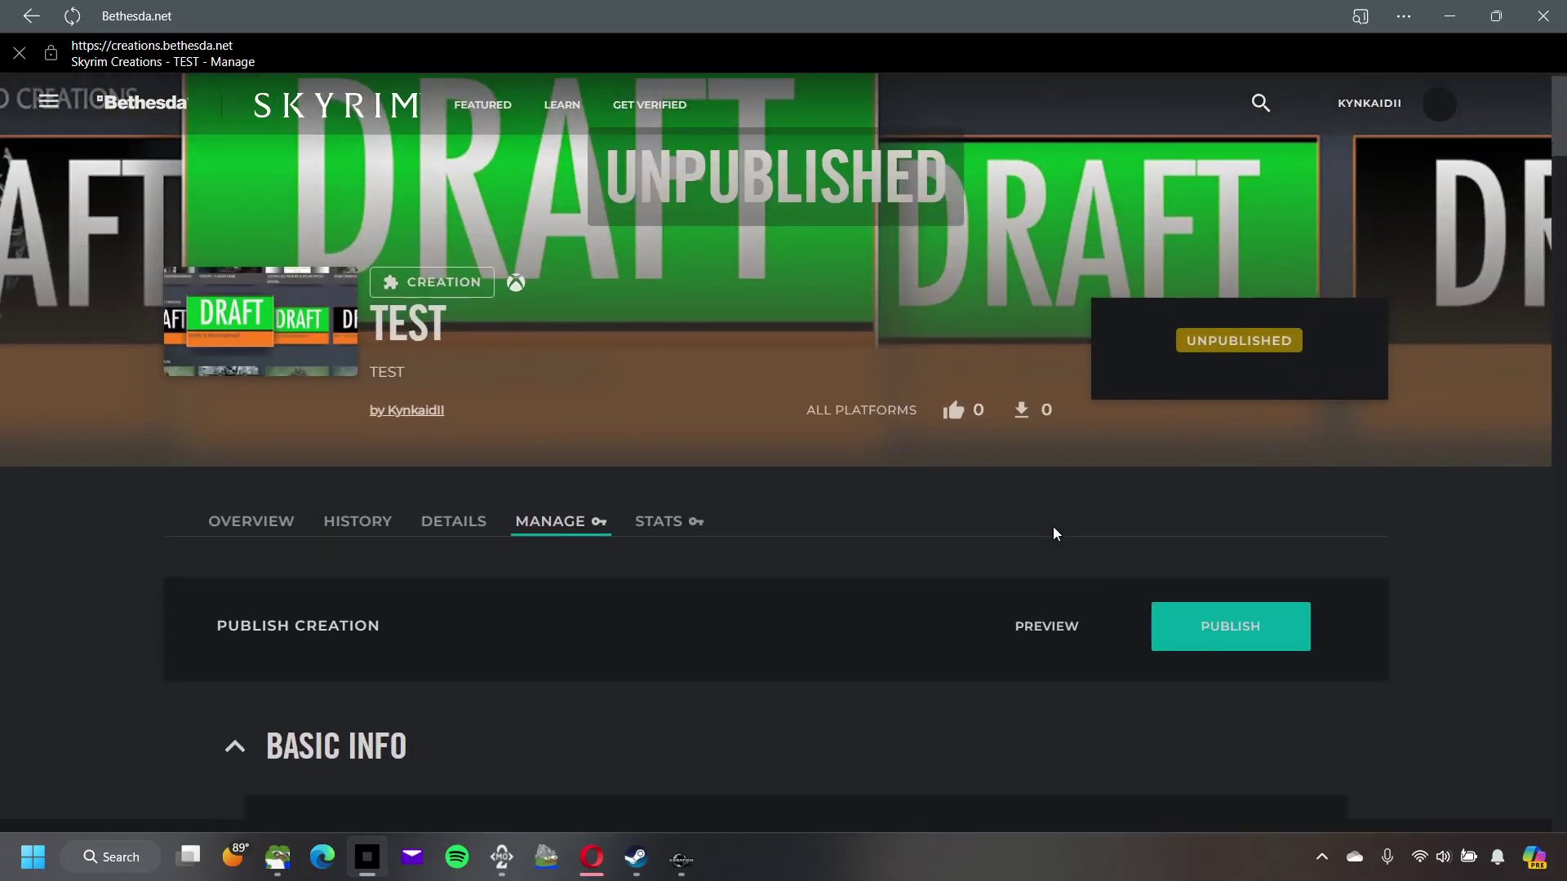
{"action": "left_click", "coordinate": [285, 536]}
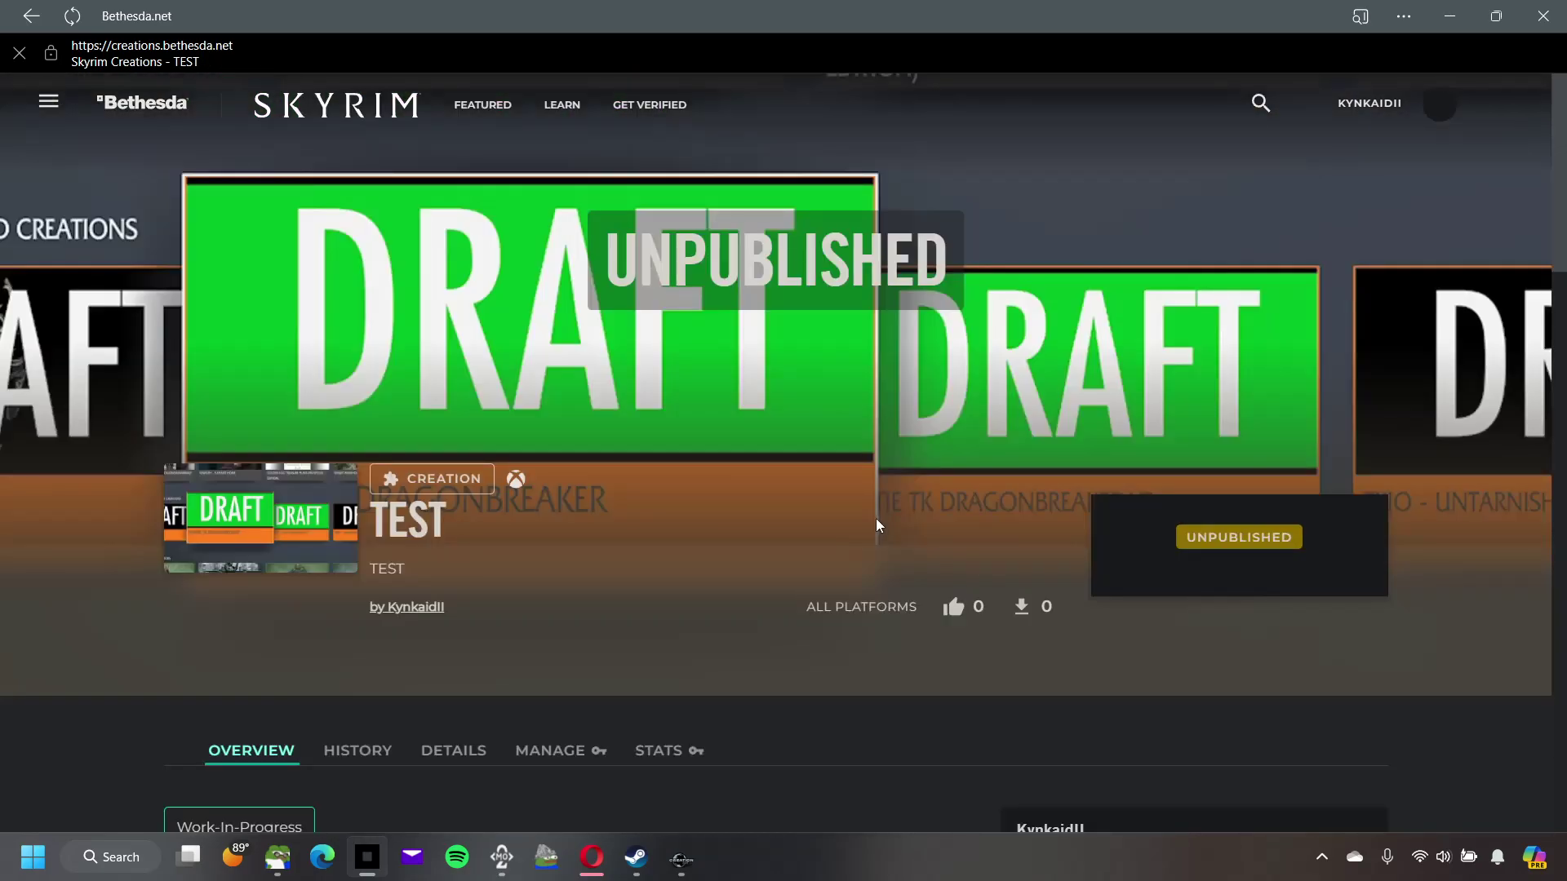
{"action": "scroll", "coordinate": [875, 518], "scroll_direction": "down", "scroll_amount": 10}
{"action": "scroll", "coordinate": [882, 520], "scroll_direction": "down", "scroll_amount": 3}
{"action": "scroll", "coordinate": [882, 520], "scroll_direction": "up", "scroll_amount": 5}
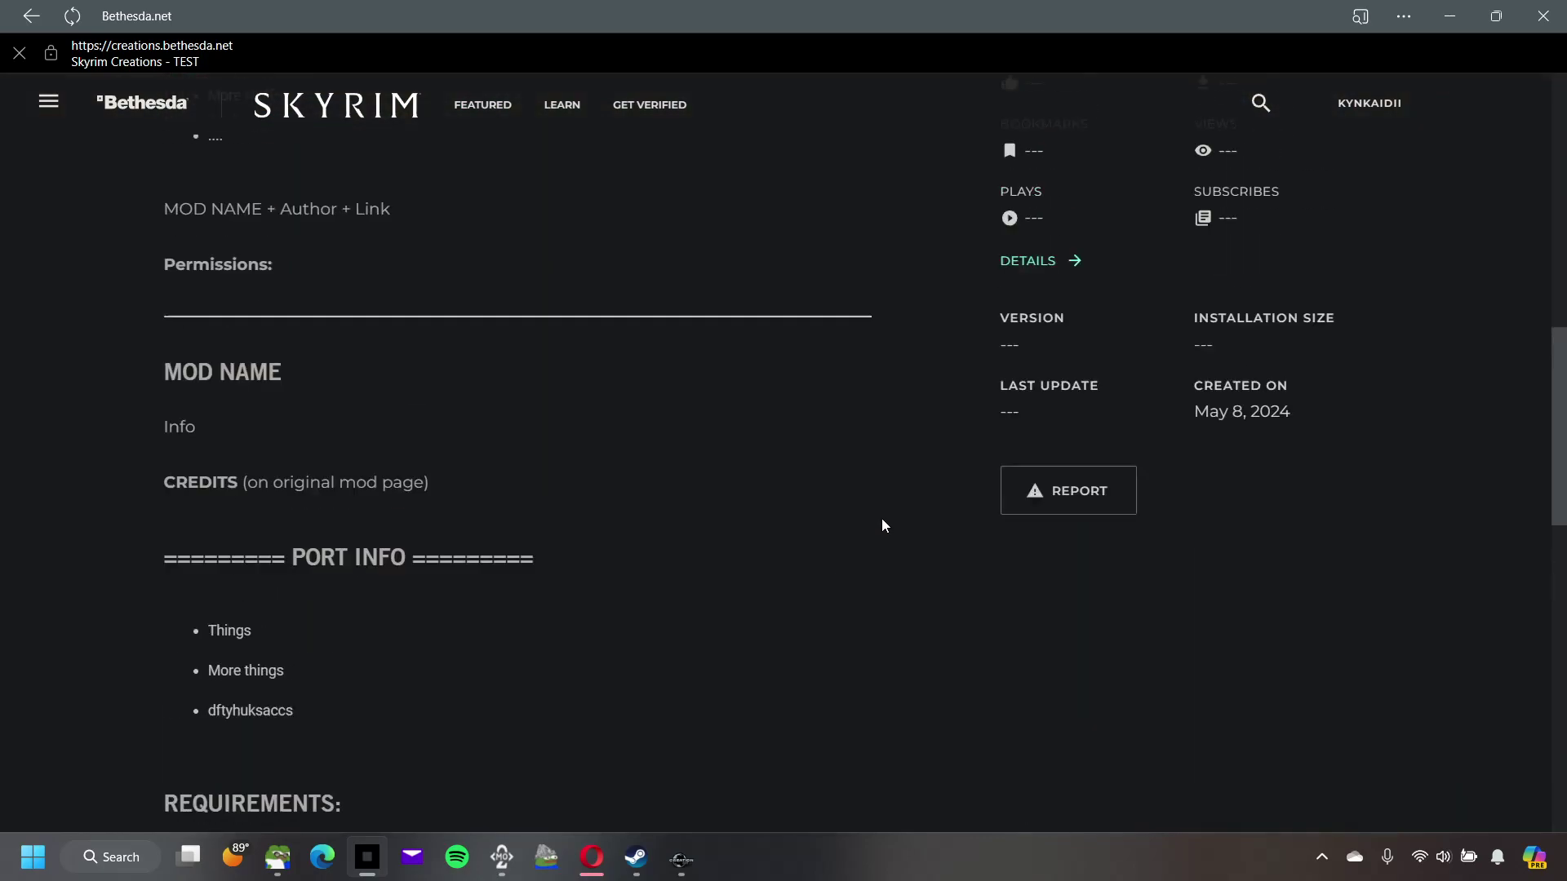
{"action": "scroll", "coordinate": [898, 518], "scroll_direction": "up", "scroll_amount": 4}
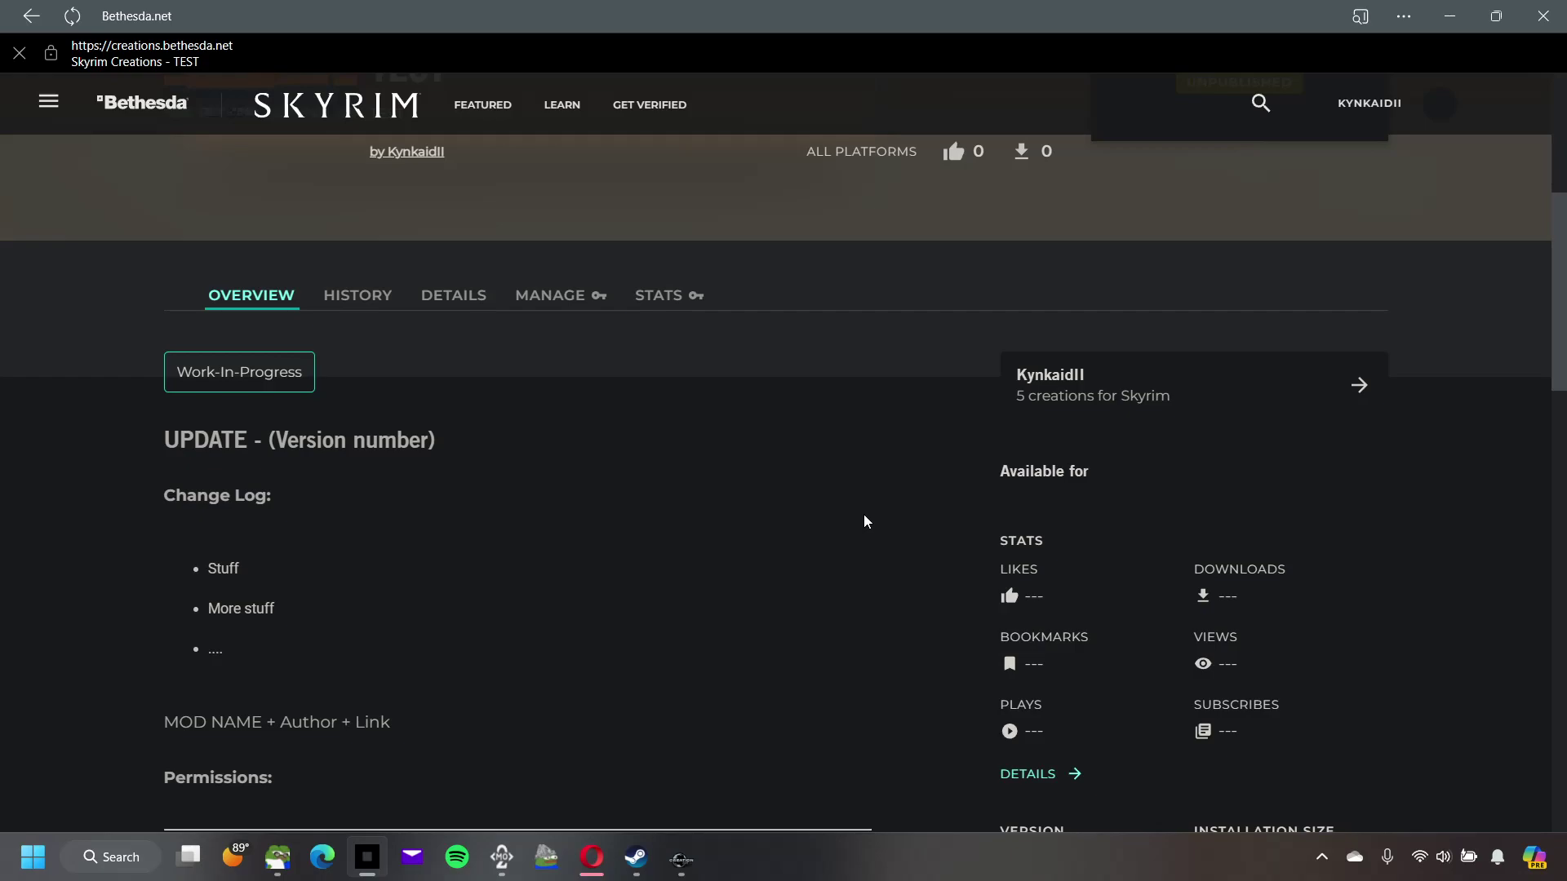
{"action": "scroll", "coordinate": [888, 523], "scroll_direction": "up", "scroll_amount": 5}
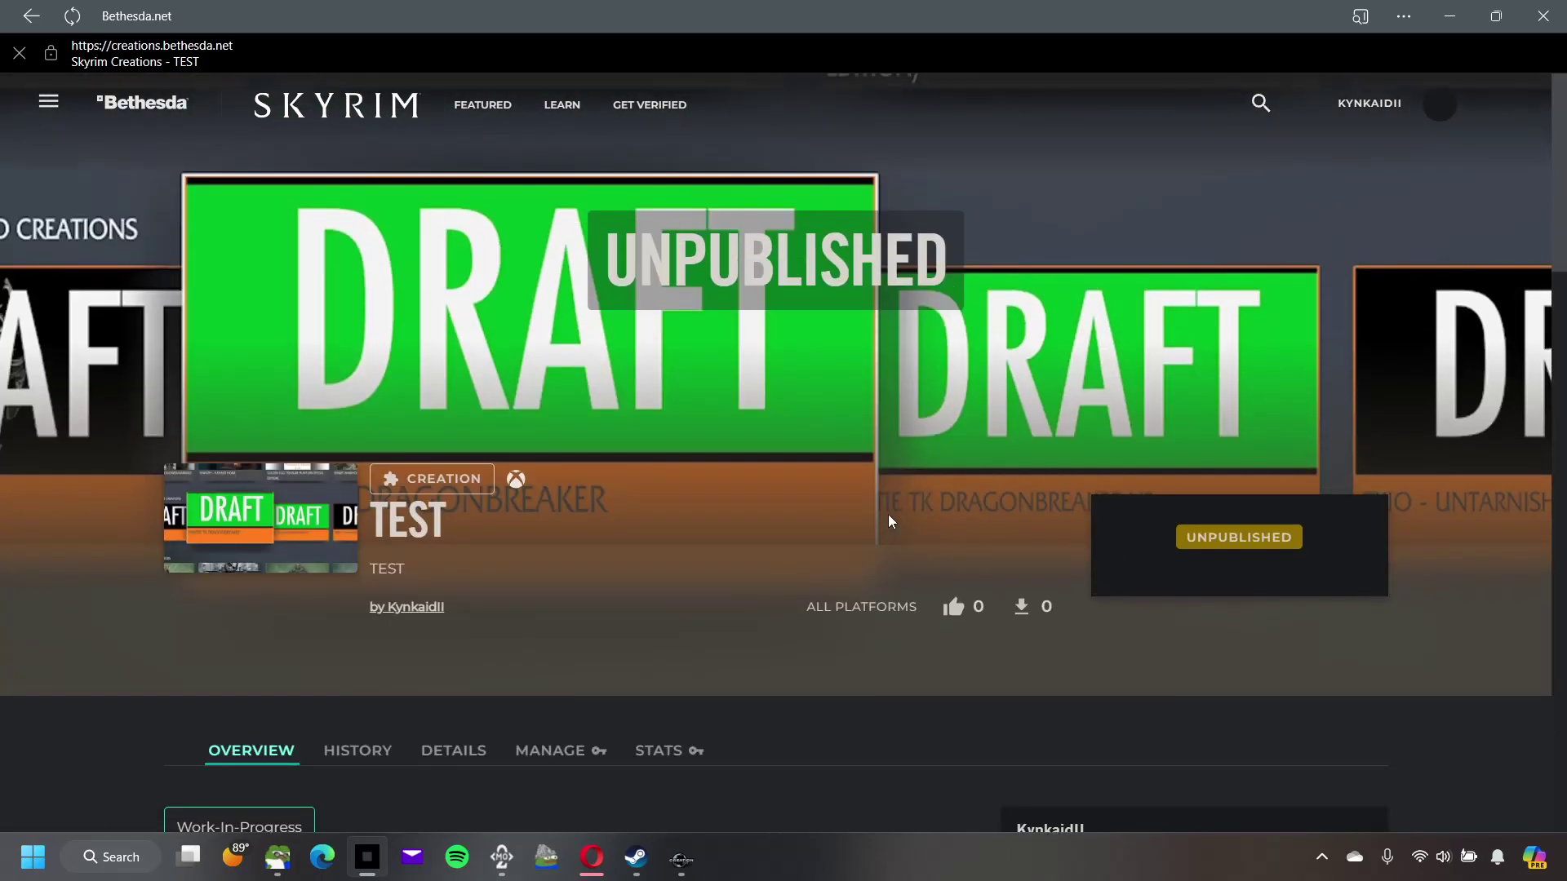